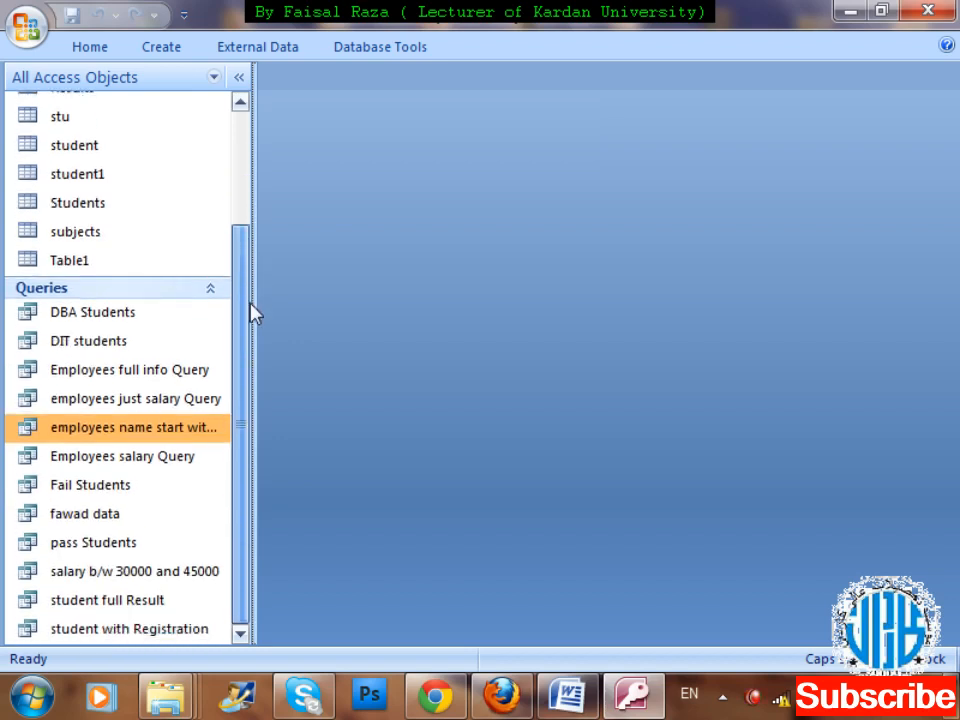
Create a new query in Design view using only the student table.
left_click(164, 50)
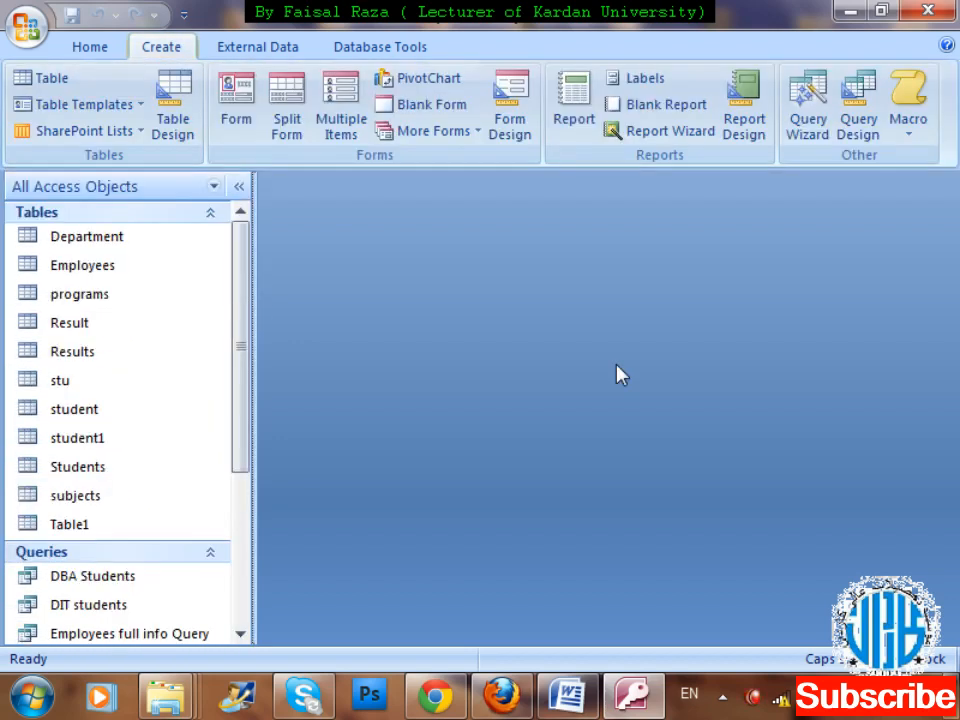
left_click(860, 112)
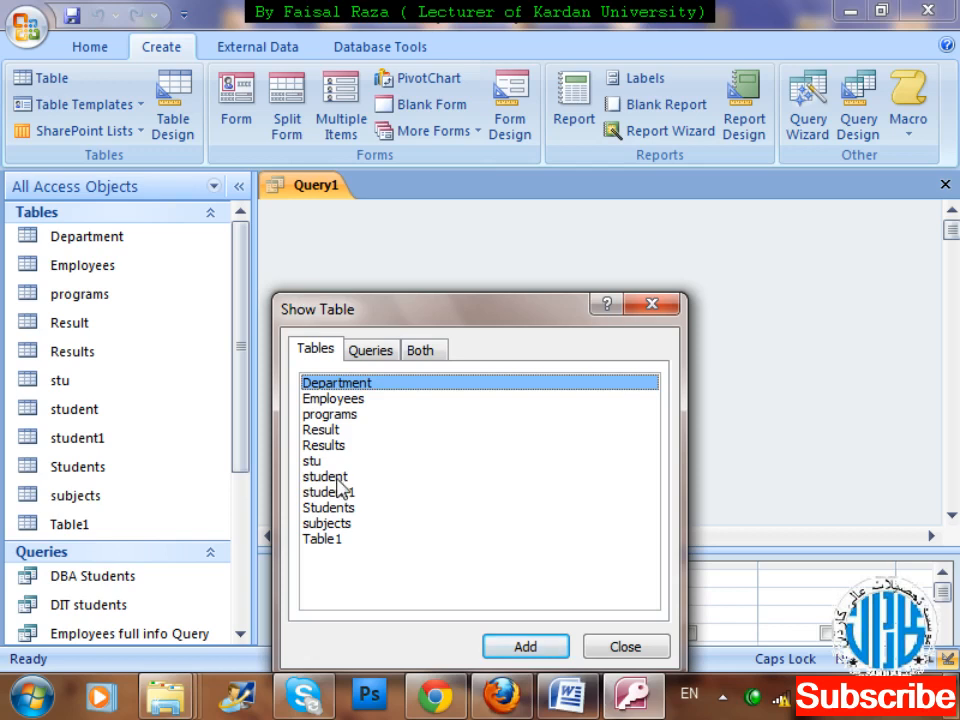
double_click(338, 479)
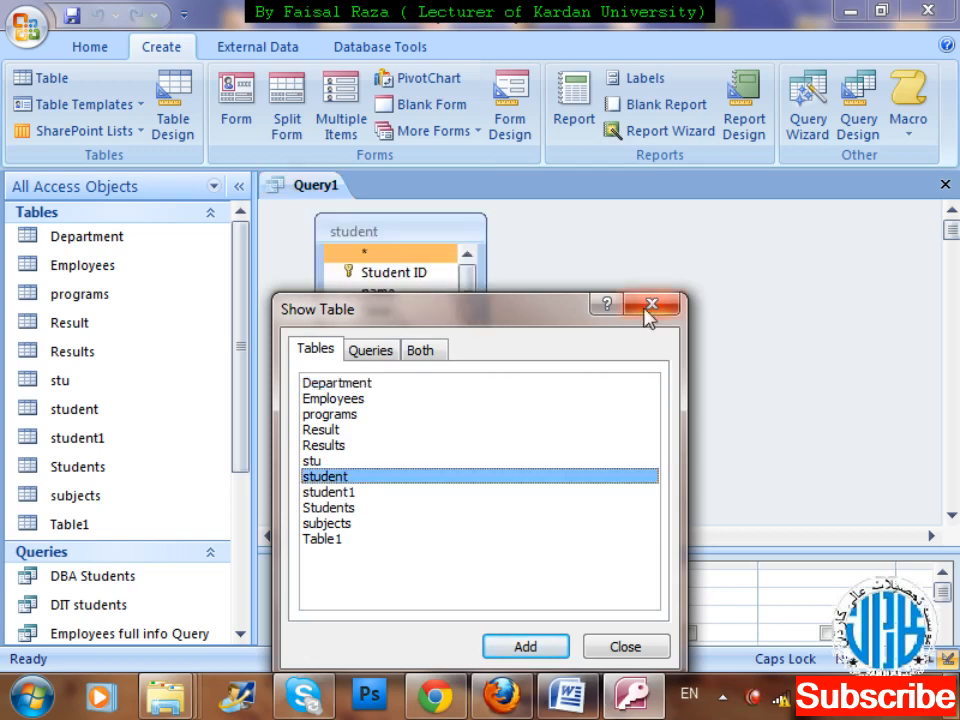
left_click(650, 305)
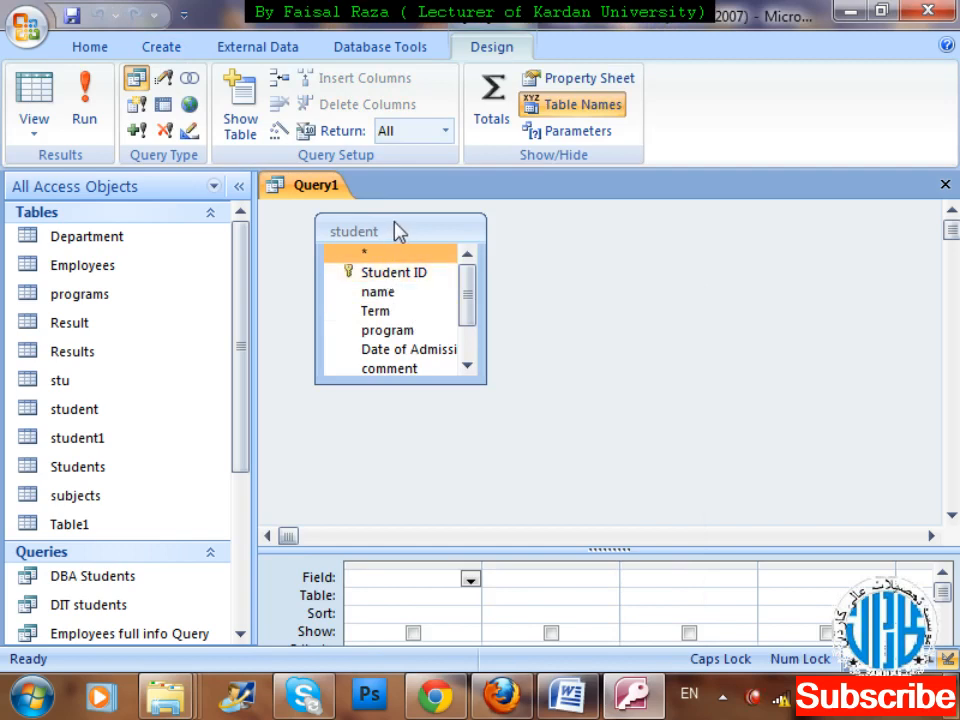
Add the Student ID, name, Term, program and admission fee fields of the student table to the query.
left_click_drag(395, 274, 390, 578)
left_click_drag(395, 300, 515, 580)
left_click_drag(375, 311, 658, 578)
double_click(393, 332)
left_click_drag(465, 306, 476, 364)
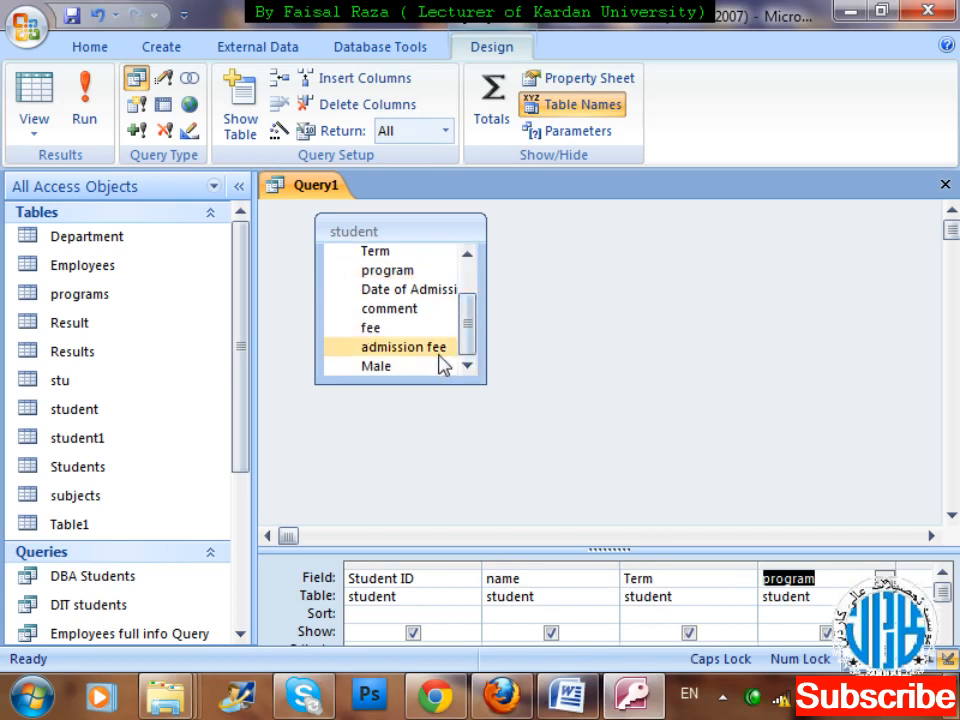
left_click(922, 578)
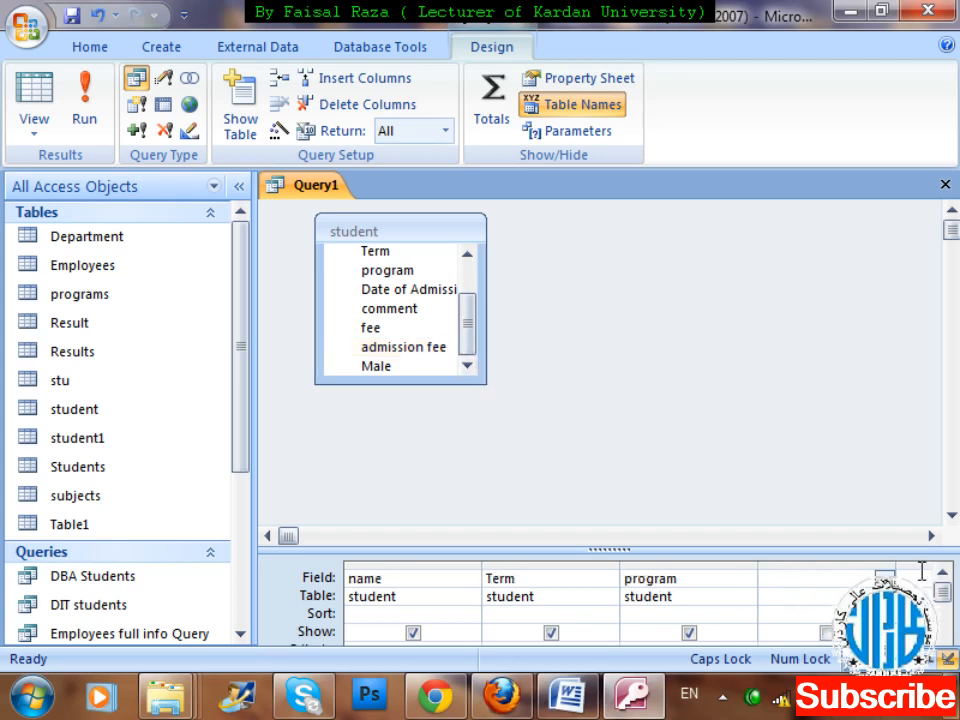
double_click(427, 350)
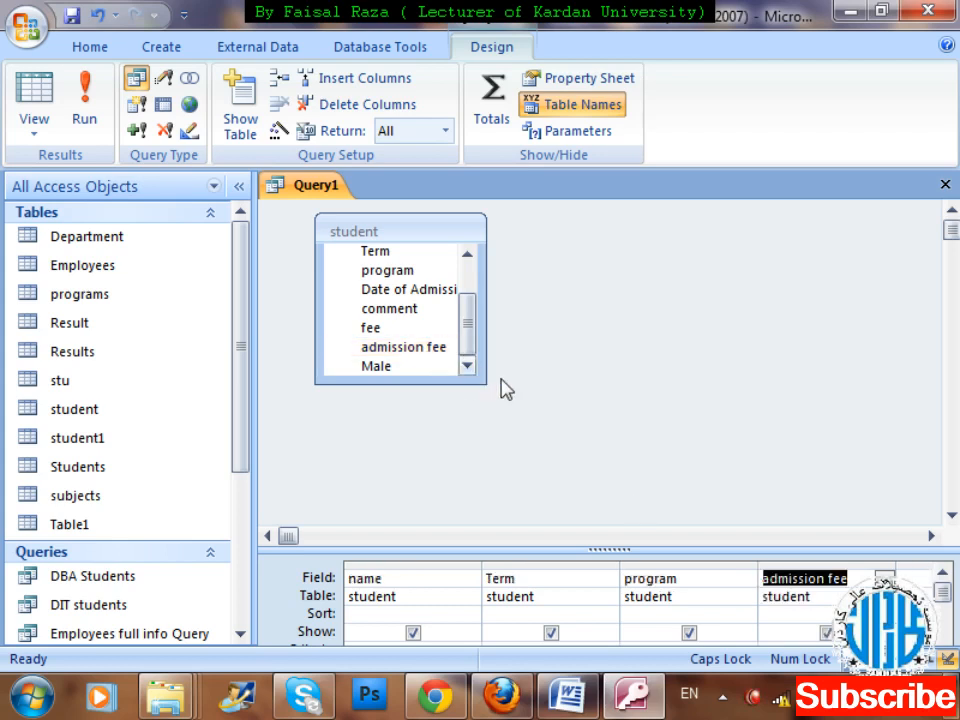
left_click(637, 296)
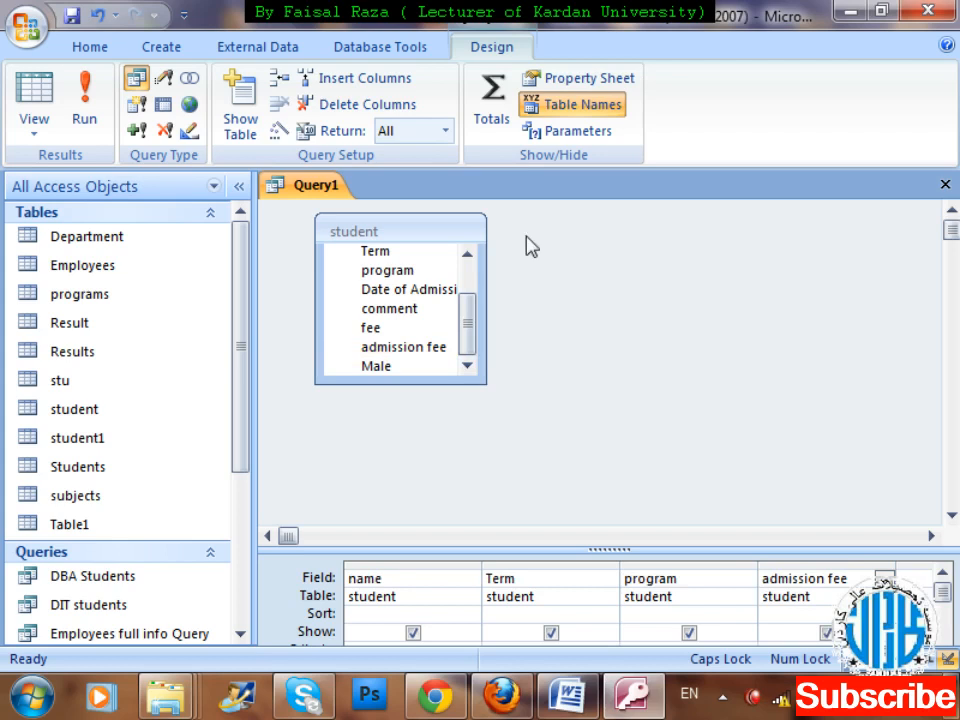
Run the query to check its records, and return to its Design view.
left_click(82, 96)
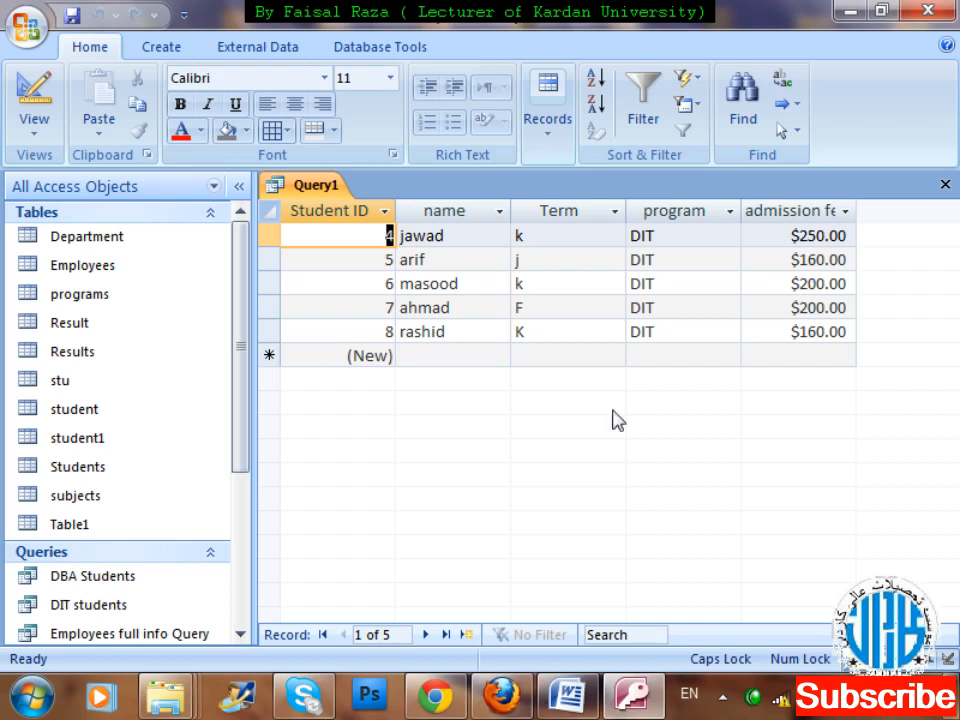
right_click(305, 195)
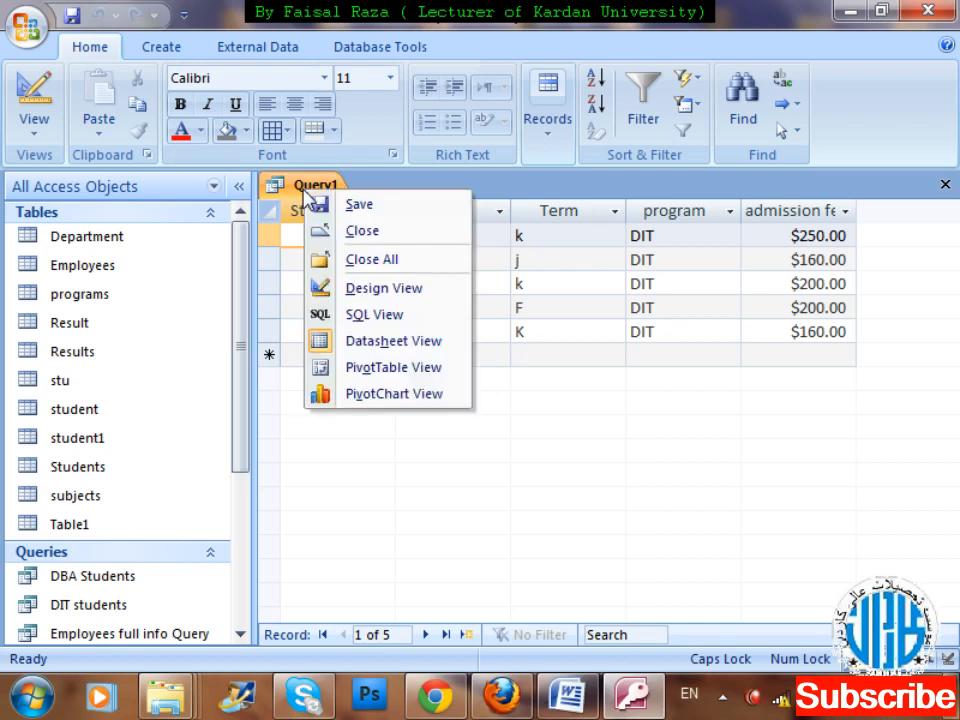
left_click(376, 290)
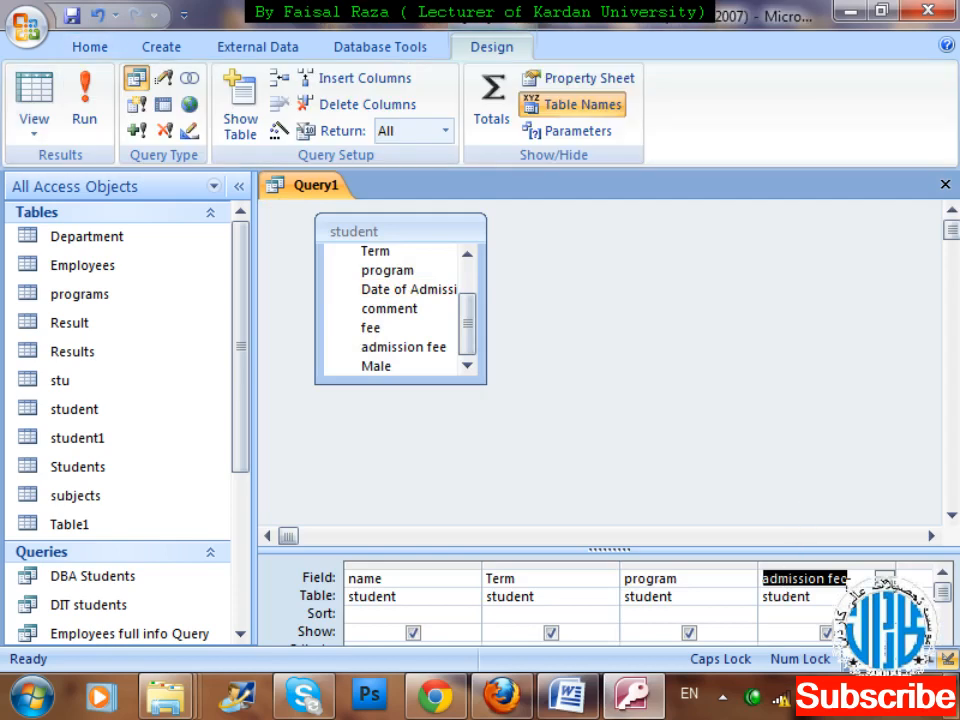
Give the admission fee field of the query the alias MONTHLY.
left_click(847, 578)
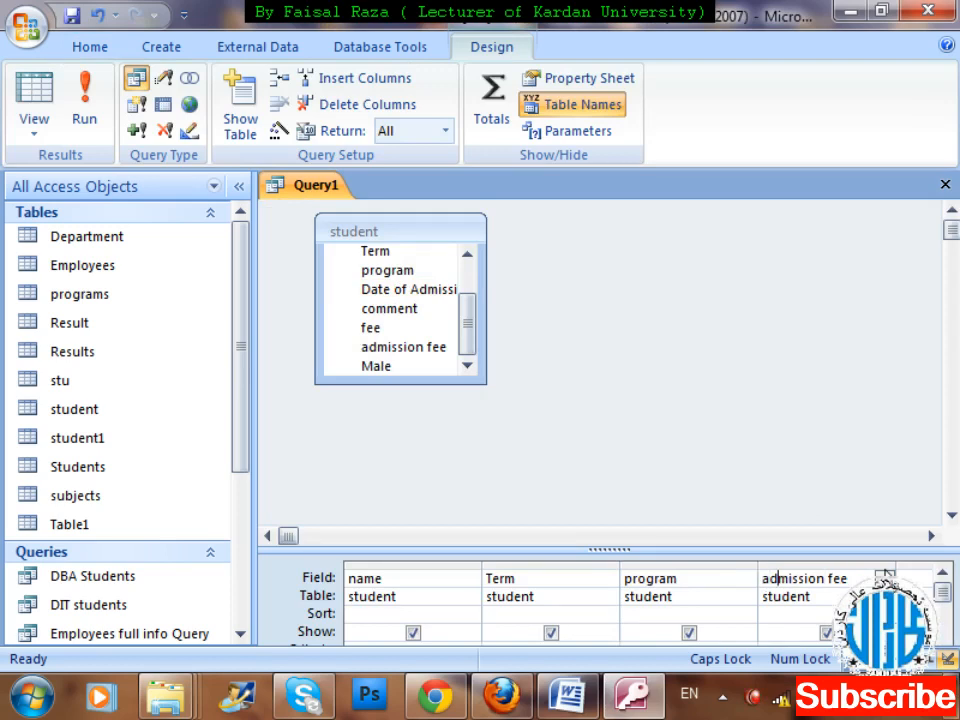
key("shift+Tab")
key("Tab")
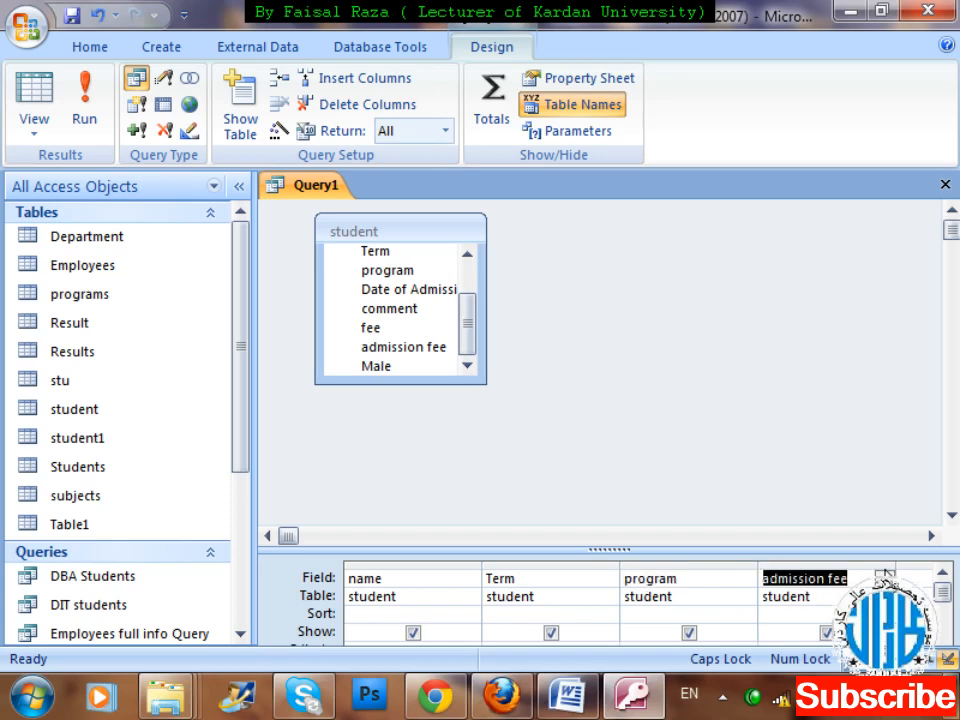
left_click(840, 578)
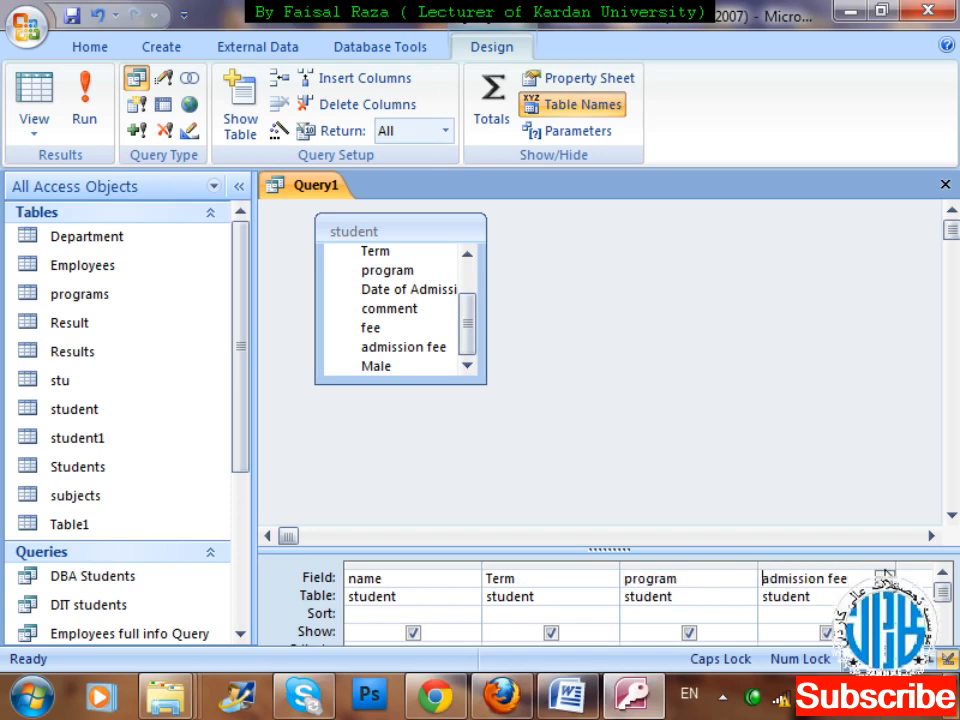
type("MONTH")
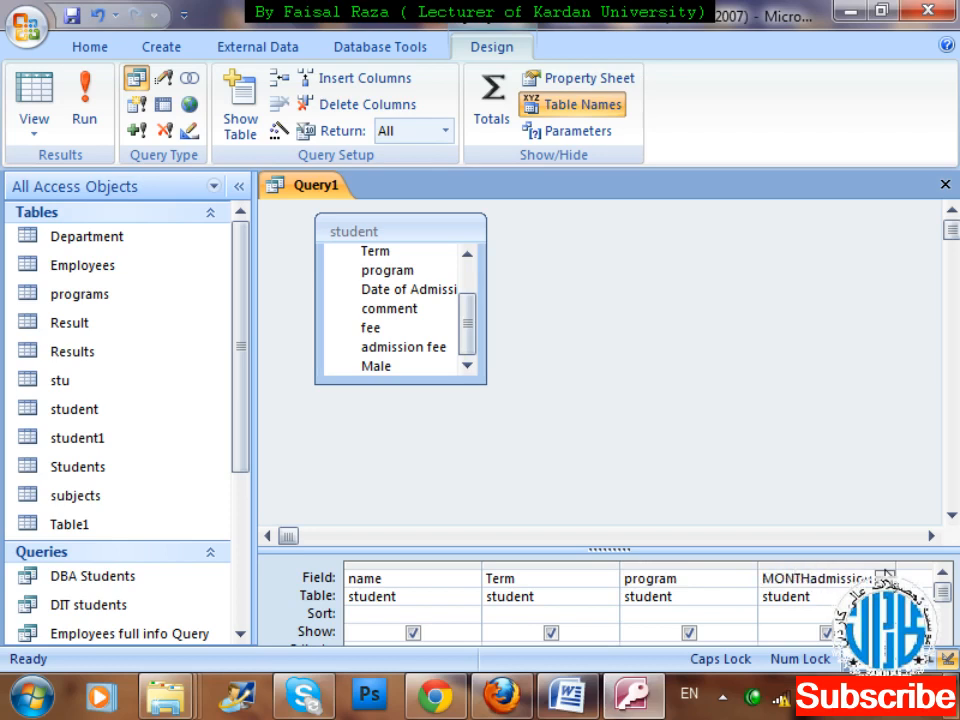
type("LY:")
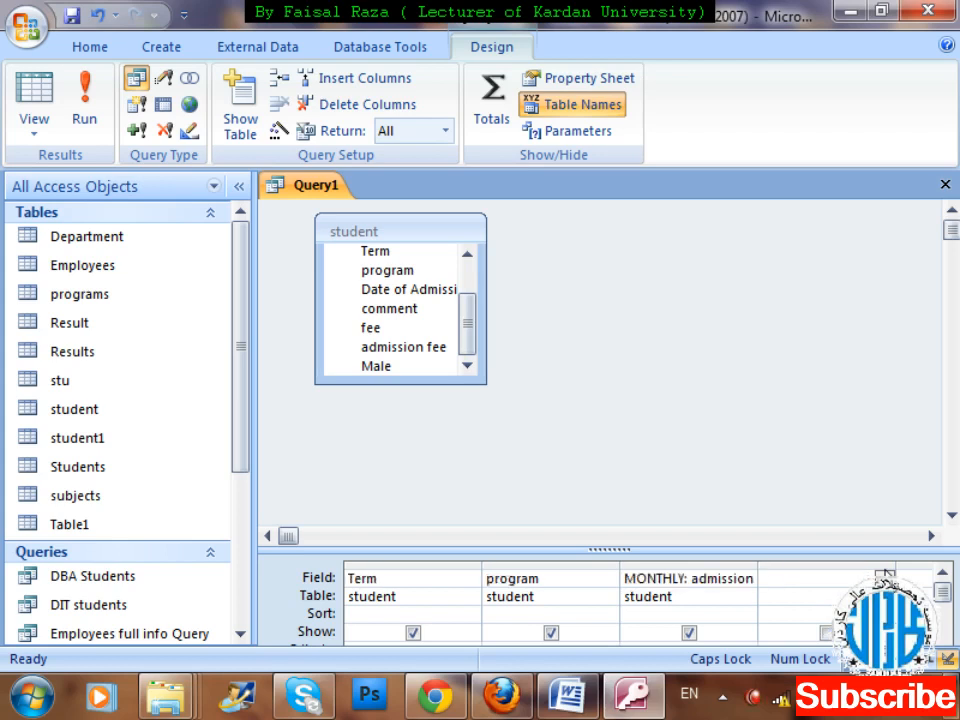
Add a calculated field Tax:admission*2/100 in the next empty query column and try running the query.
type("TA")
key("BackSpace")
key("BackSpace")
key("Caps_Lock")
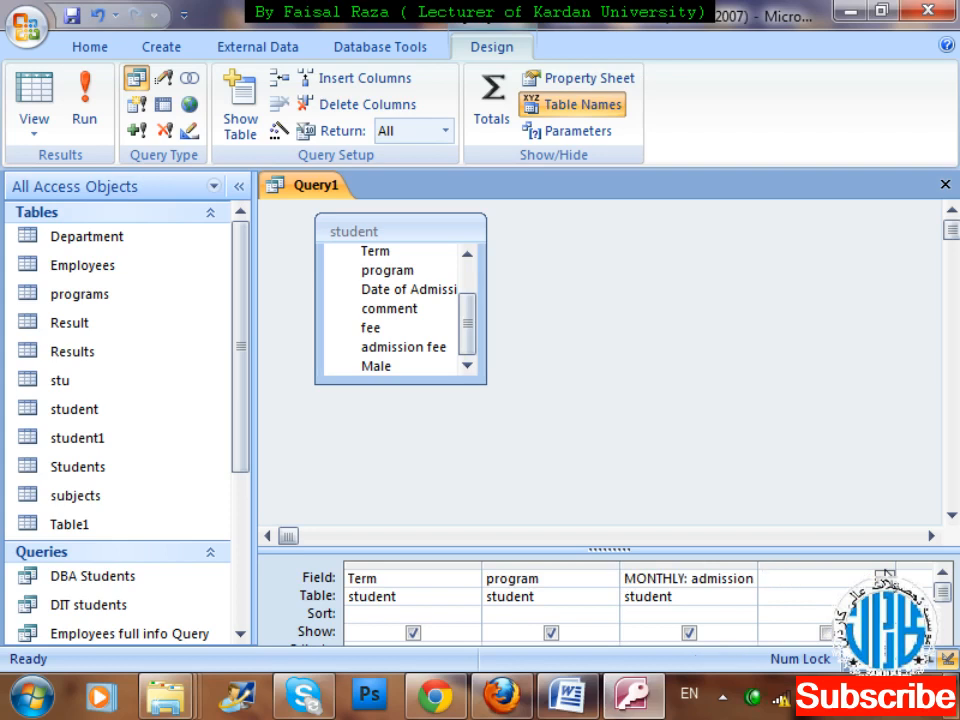
type("Tax:a")
type("dmissi")
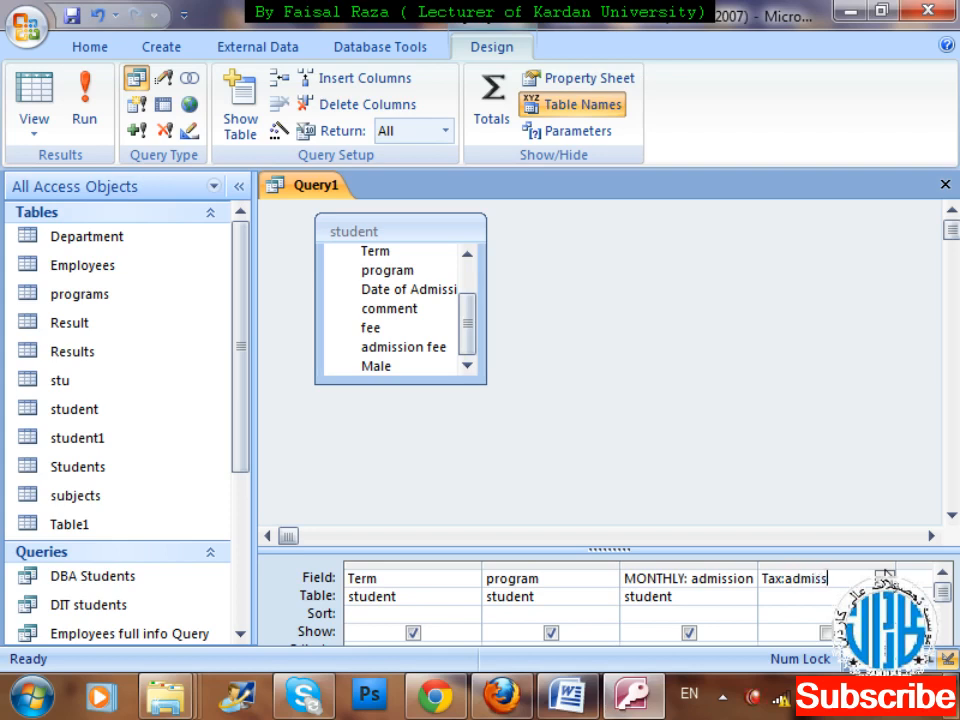
type("on*2/100")
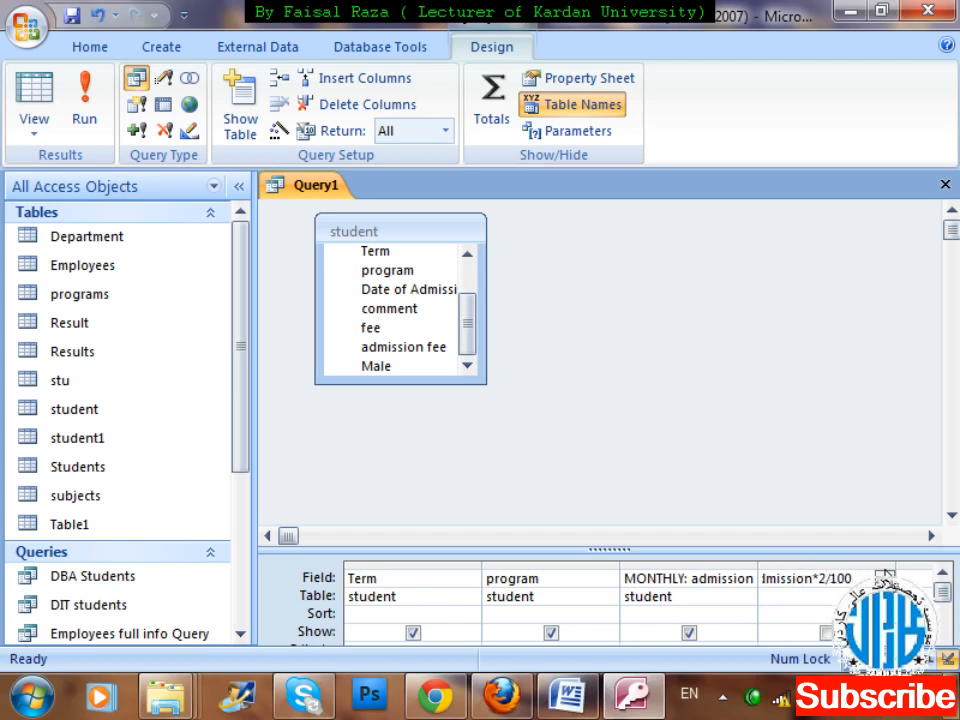
left_click(86, 108)
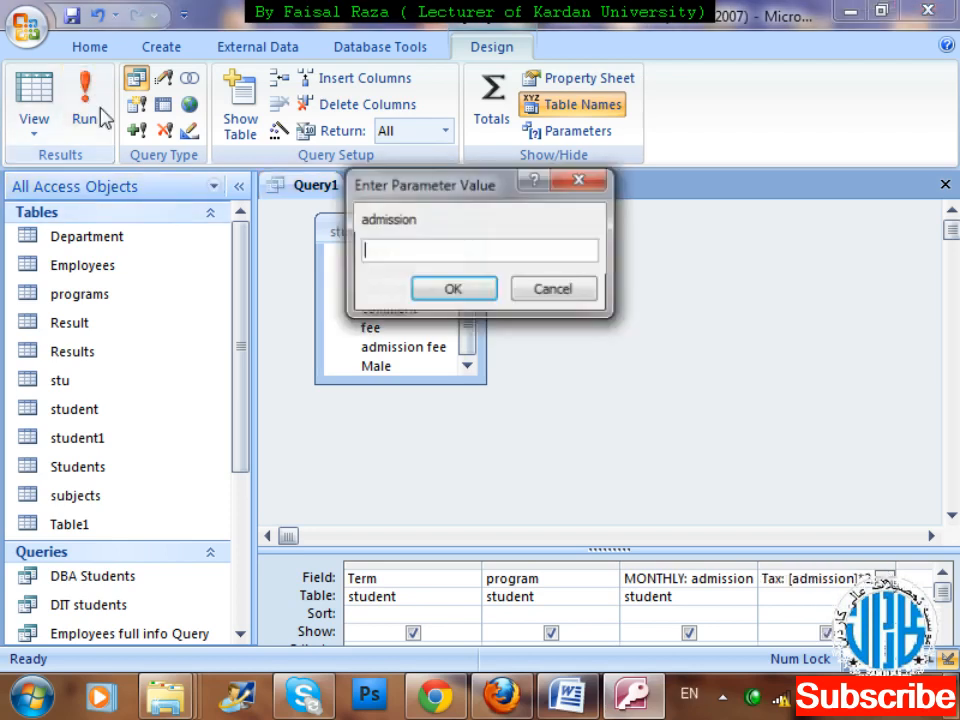
left_click(433, 296)
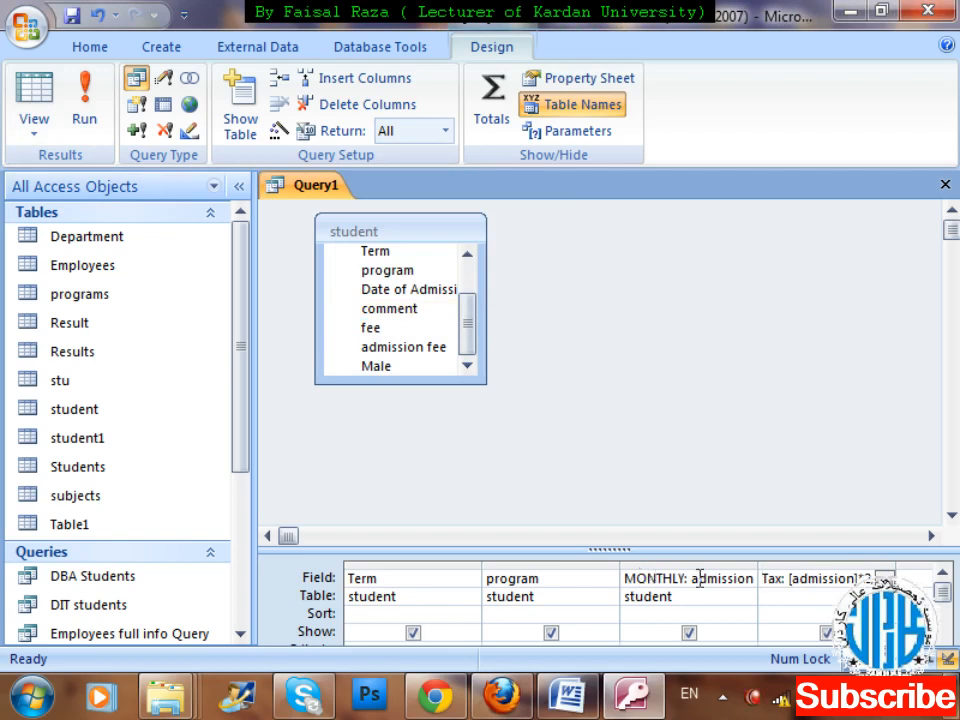
Change the Tax field's expression to monthly*2/100 and run the query to view the Tax column.
left_click(860, 578)
key("BackSpace")
key("BackSpace")
key("BackSpace")
key("BackSpace")
key("BackSpace")
key("BackSpace")
key("BackSpace")
key("BackSpace")
key("BackSpace")
key("BackSpace")
key("BackSpace")
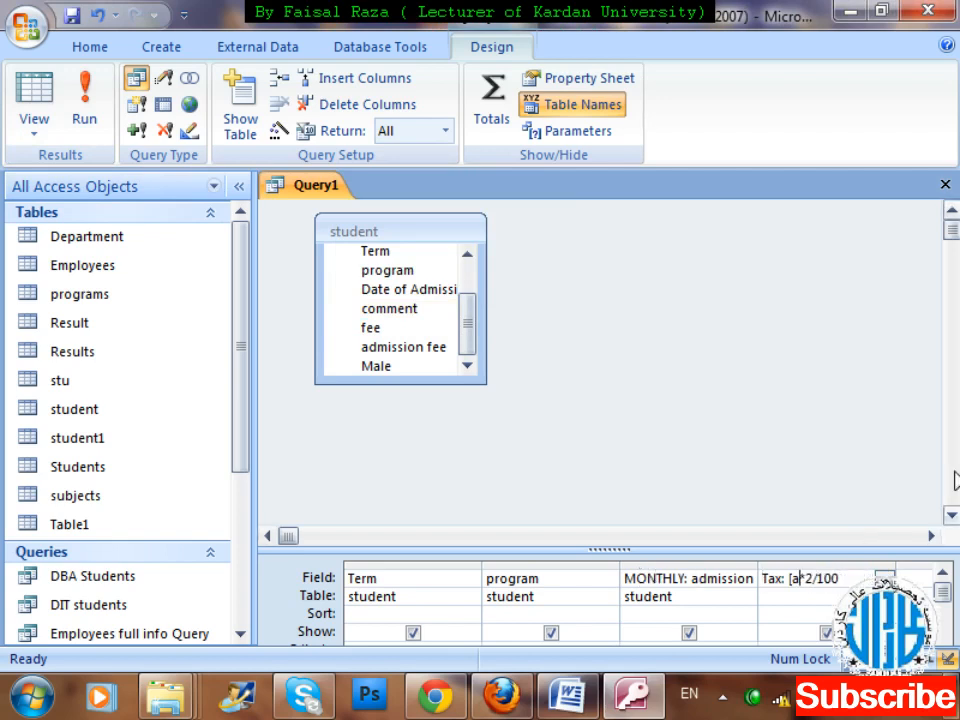
type("monthly")
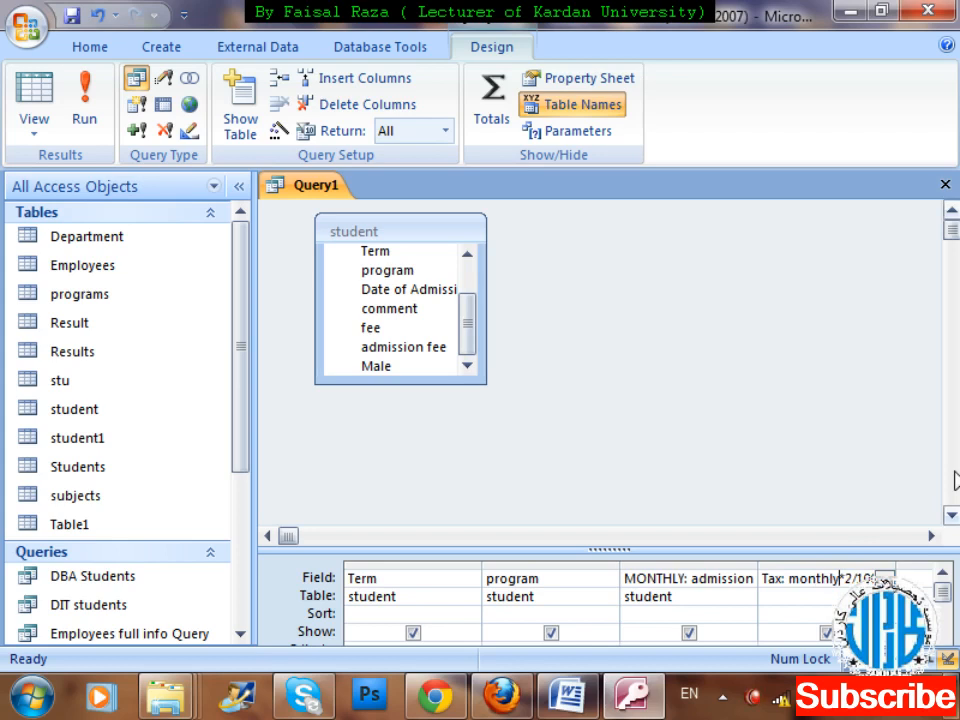
left_click(83, 98)
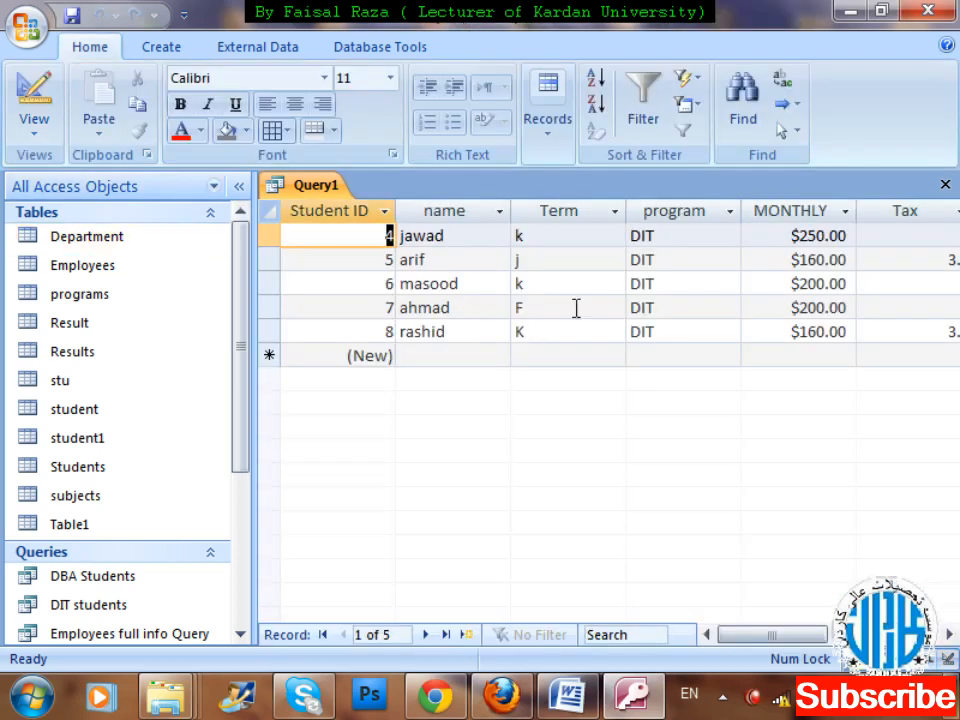
left_click(950, 634)
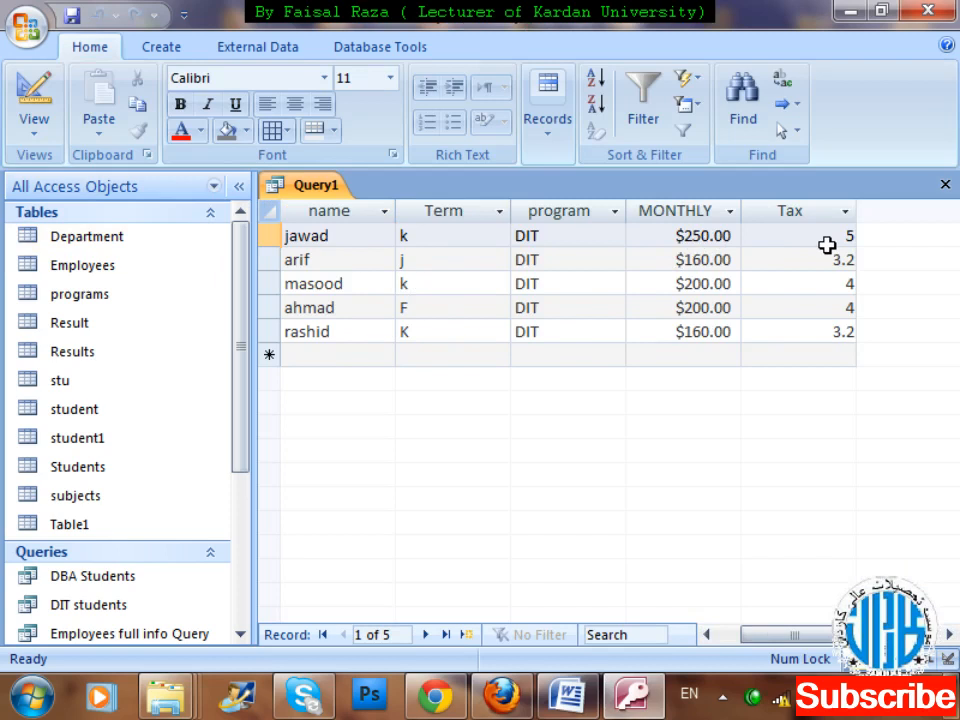
Try to set the first record's MONTHLY value to Dollar2500.00.
left_click(695, 235)
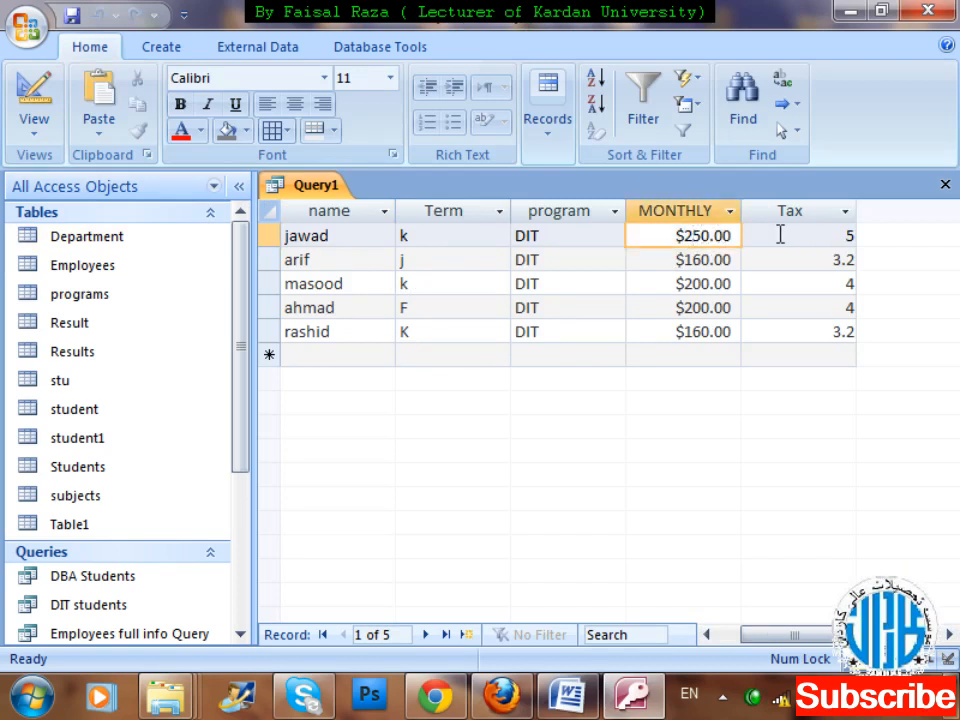
key("BackSpace")
key("BackSpace")
key("BackSpace")
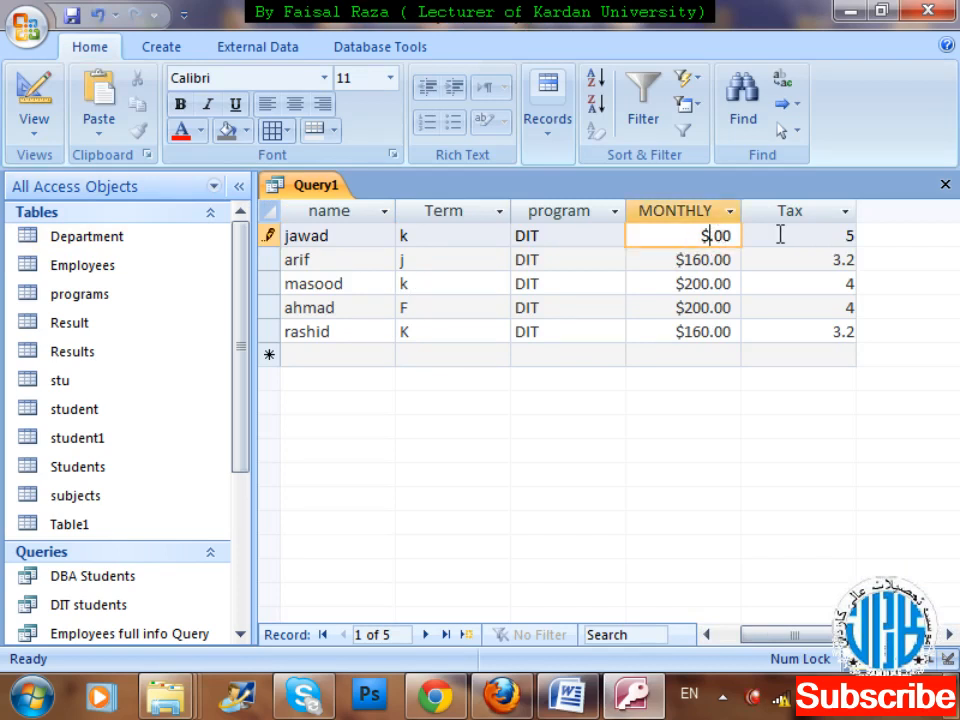
key("BackSpace")
type("Dollar2500")
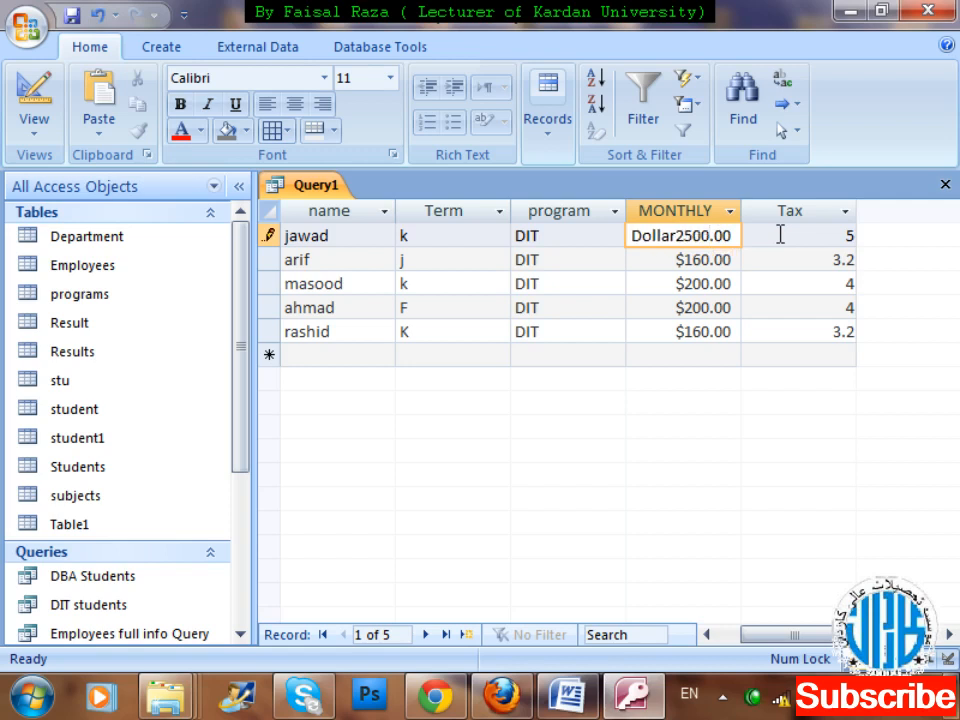
key("Return")
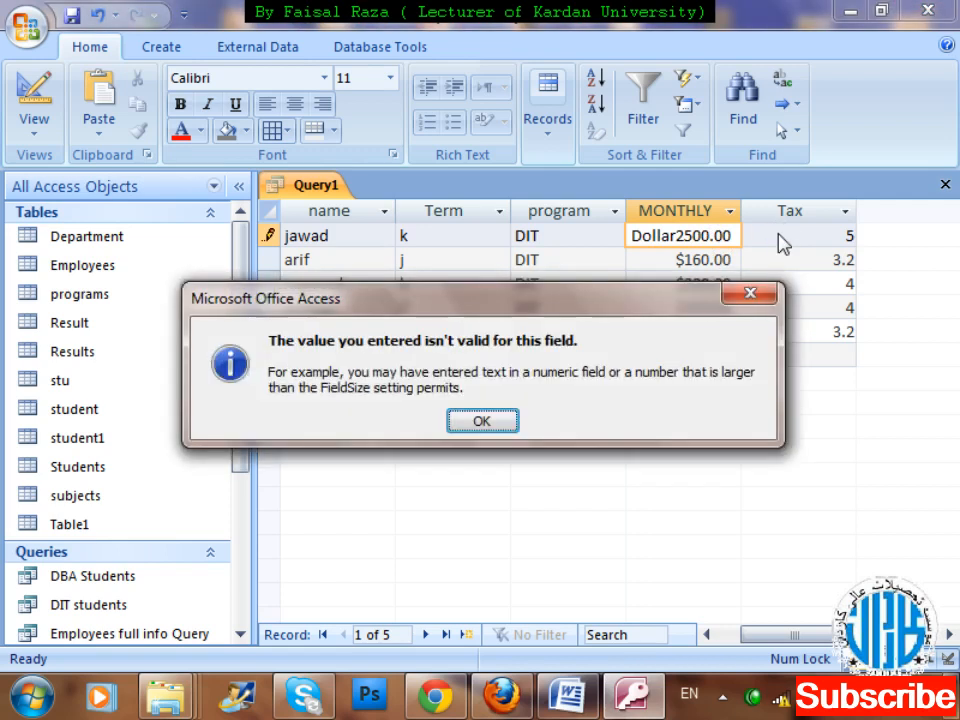
key("Return")
key("Return")
key("Return")
key("Escape")
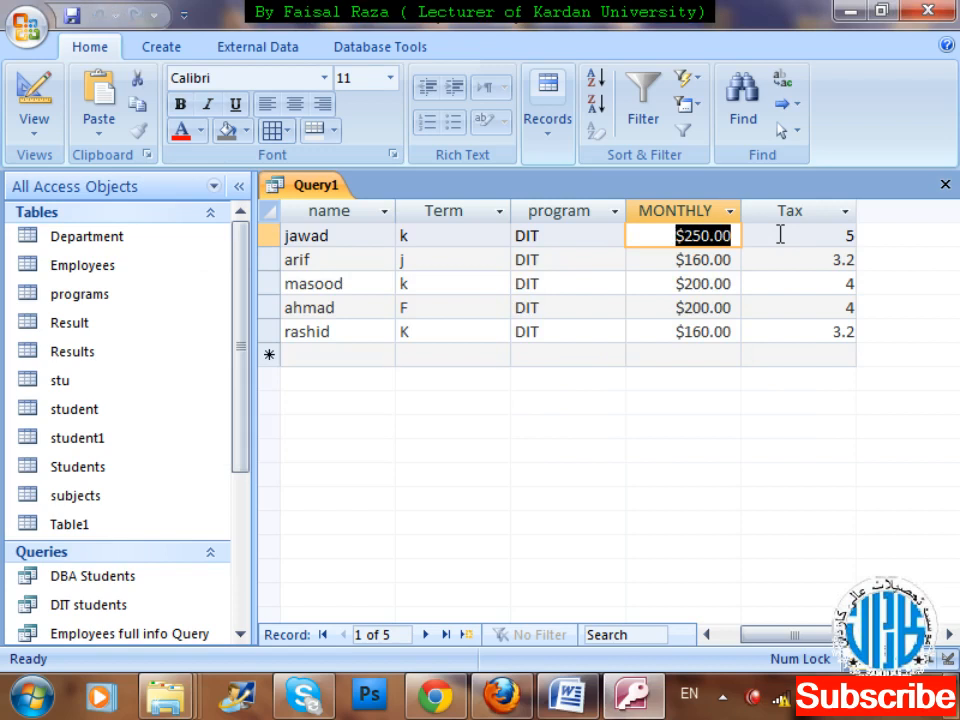
Set the second record's MONTHLY value to 2500 and commit the record so its tax recalculates.
key("Down")
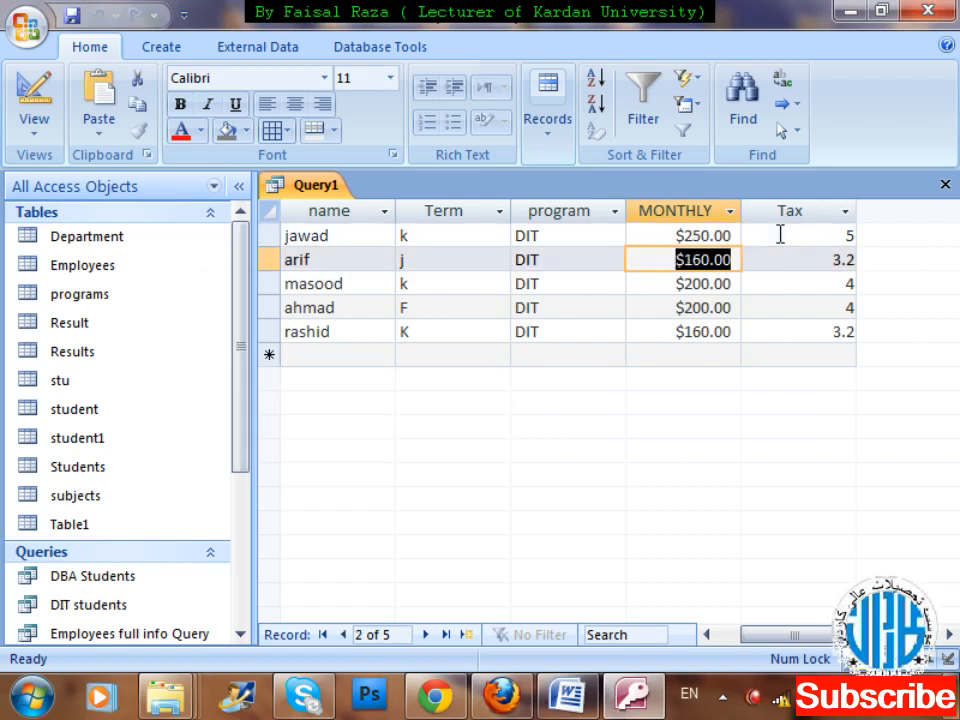
type("2500")
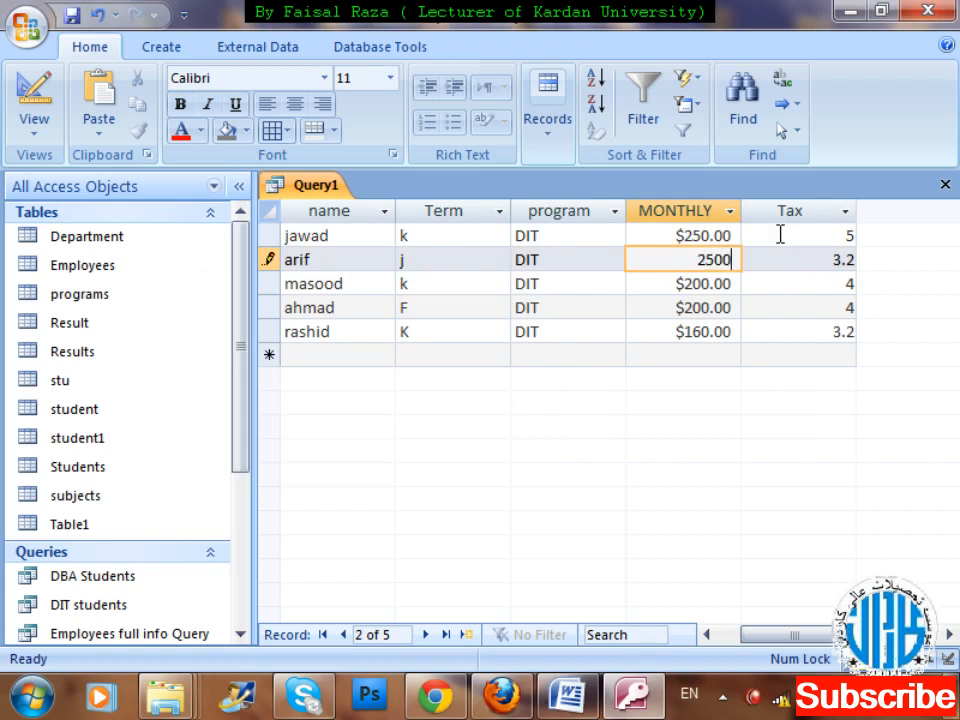
key("Tab")
key("Down")
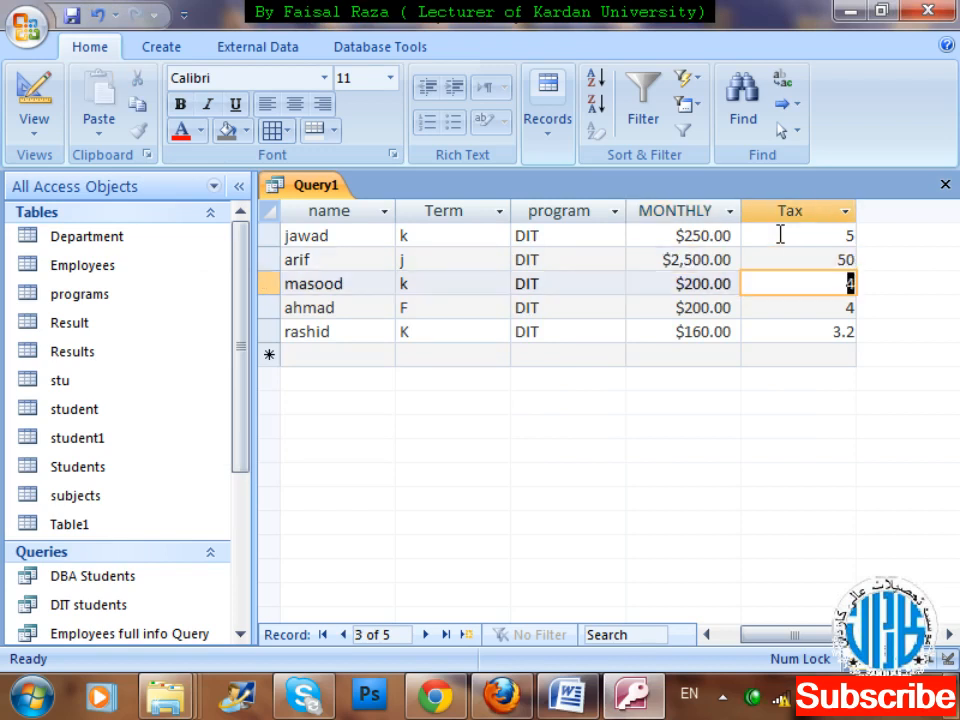
Set the third record's MONTHLY value to 500.
key("shift+Tab")
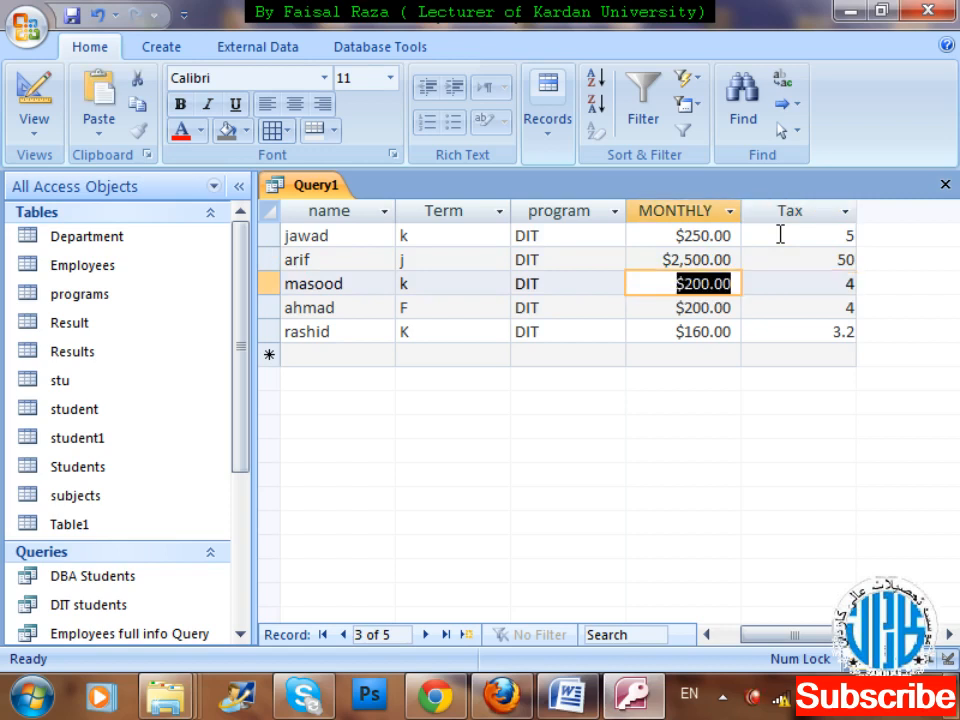
type("500")
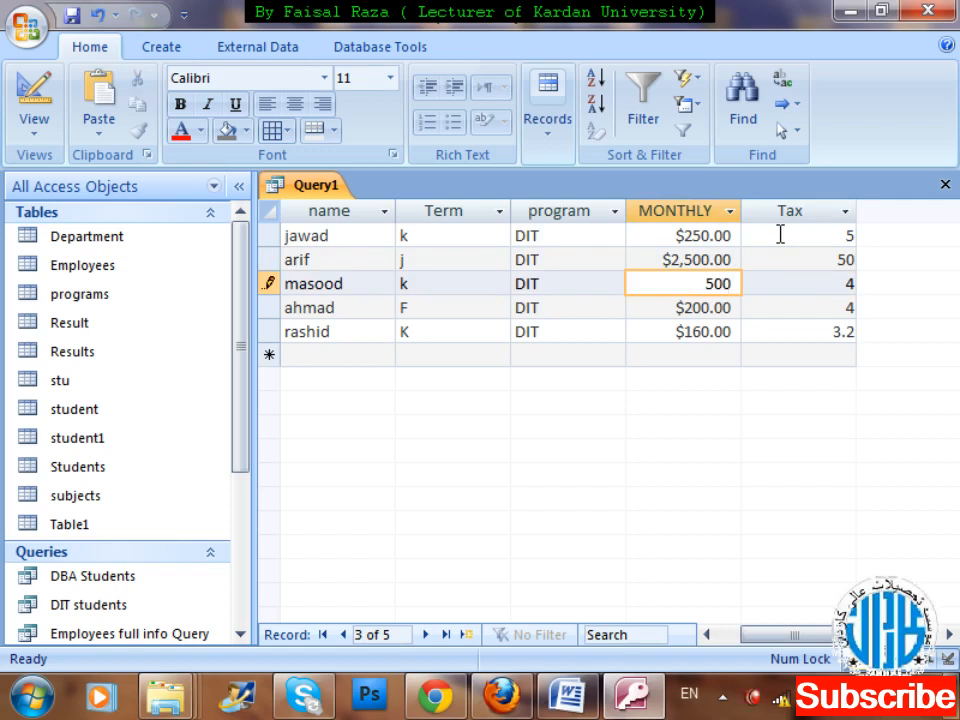
key("Tab")
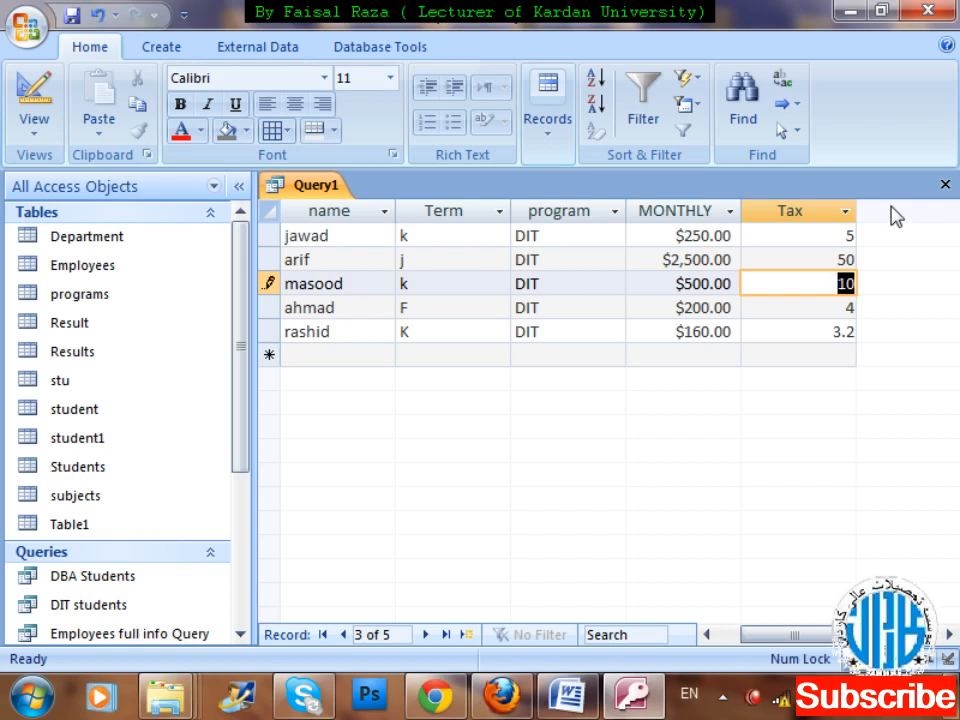
Switch the query to Design View and enlarge the design grid to reach the empty column after Tax.
right_click(300, 190)
key("Up")
key("Down")
key("Down")
key("Down")
key("Down")
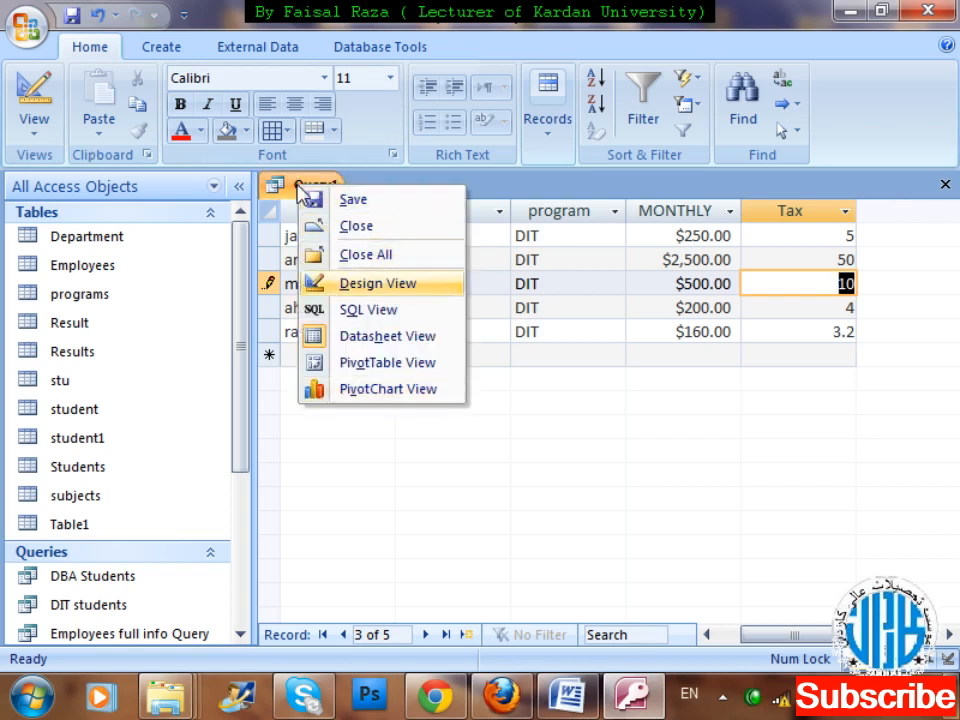
key("Return")
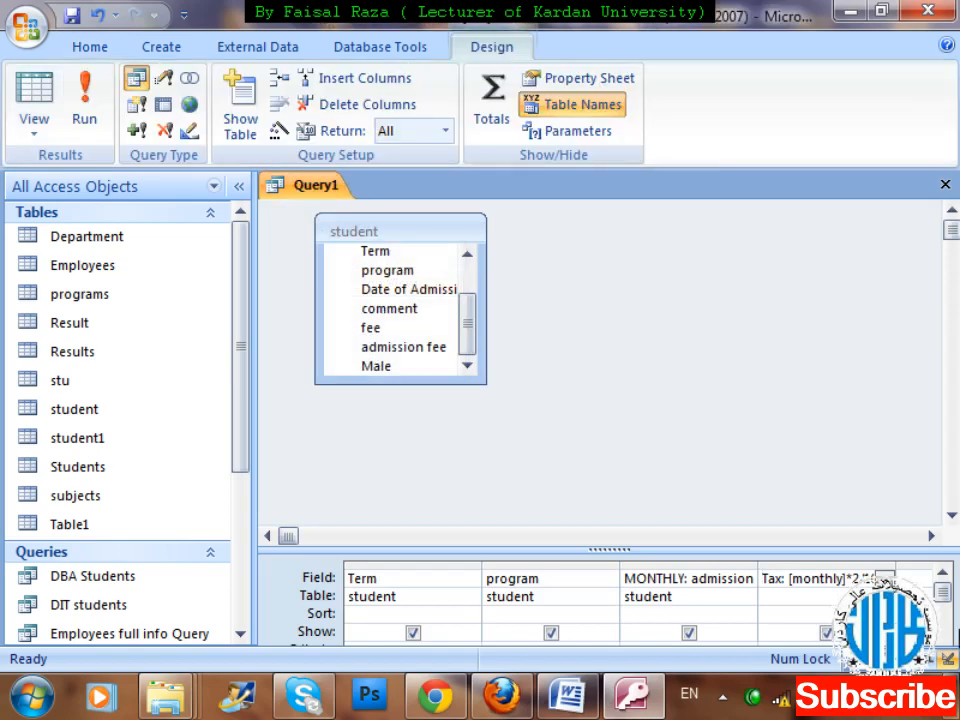
left_click_drag(866, 549, 829, 431)
left_click(922, 622)
Open the Zoom box for the empty field after Tax and set its font to Tahoma Bold, size 14.
left_click(778, 459)
right_click(779, 459)
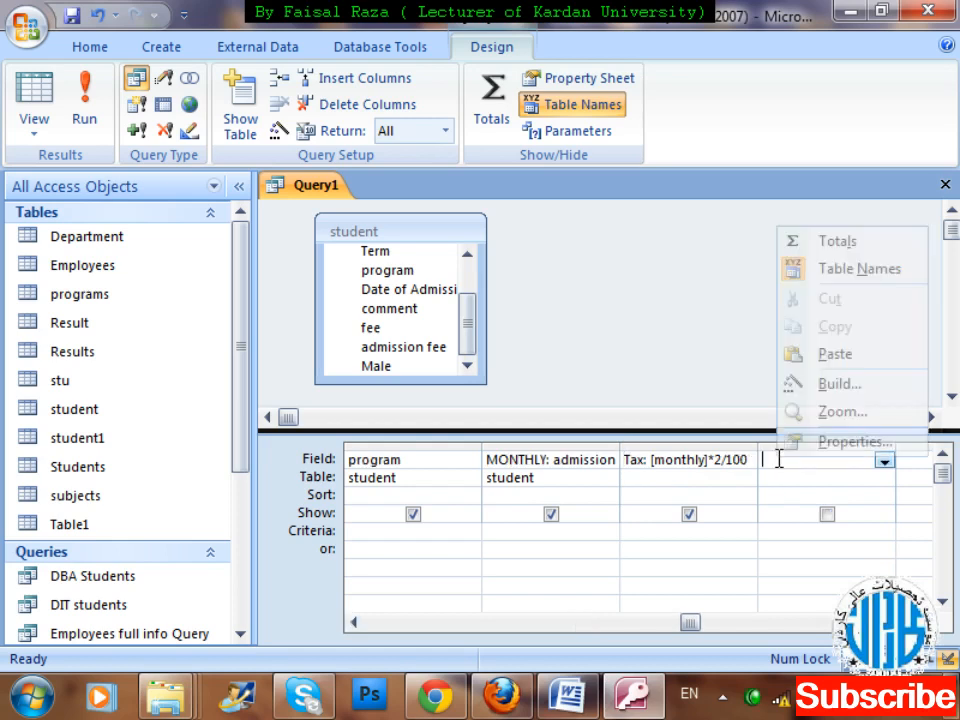
key("Up")
key("Up")
key("Up")
key("Down")
key("Return")
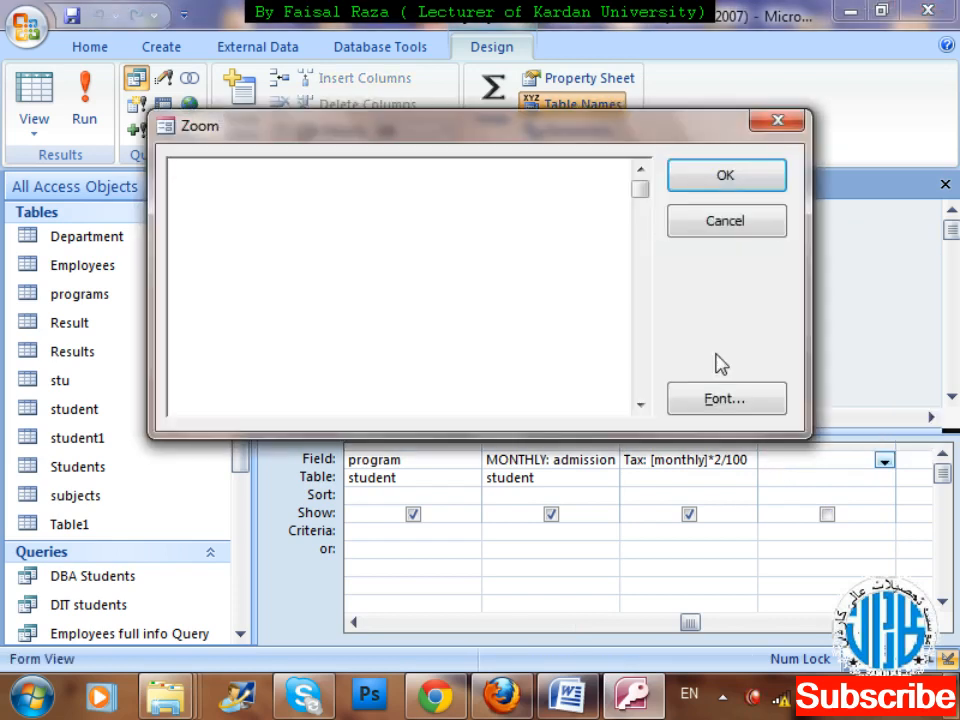
left_click(716, 390)
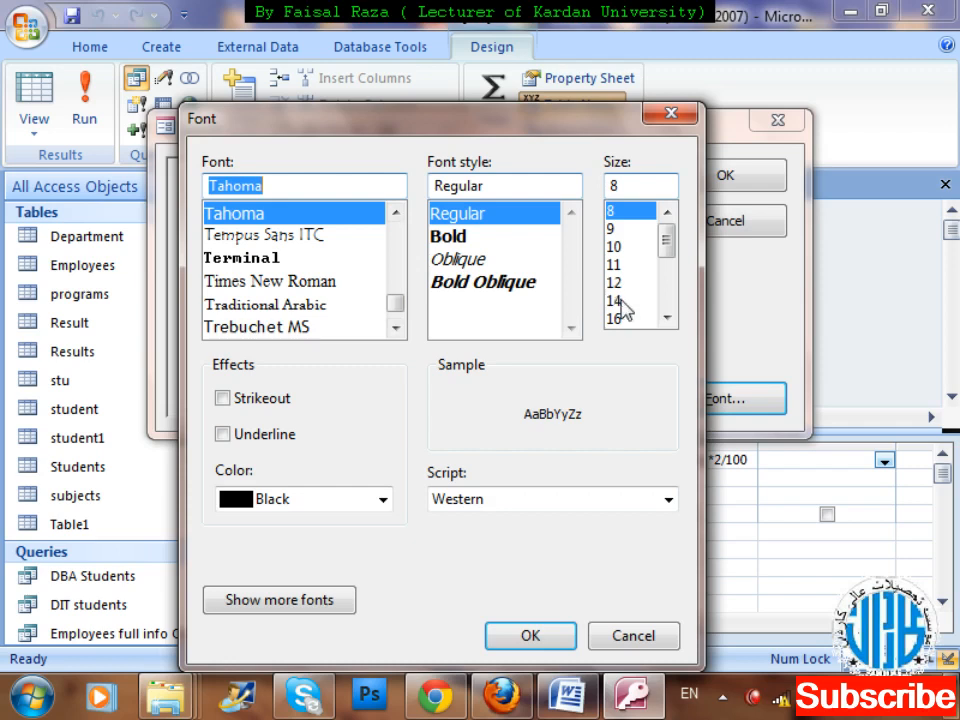
left_click(616, 300)
left_click(450, 237)
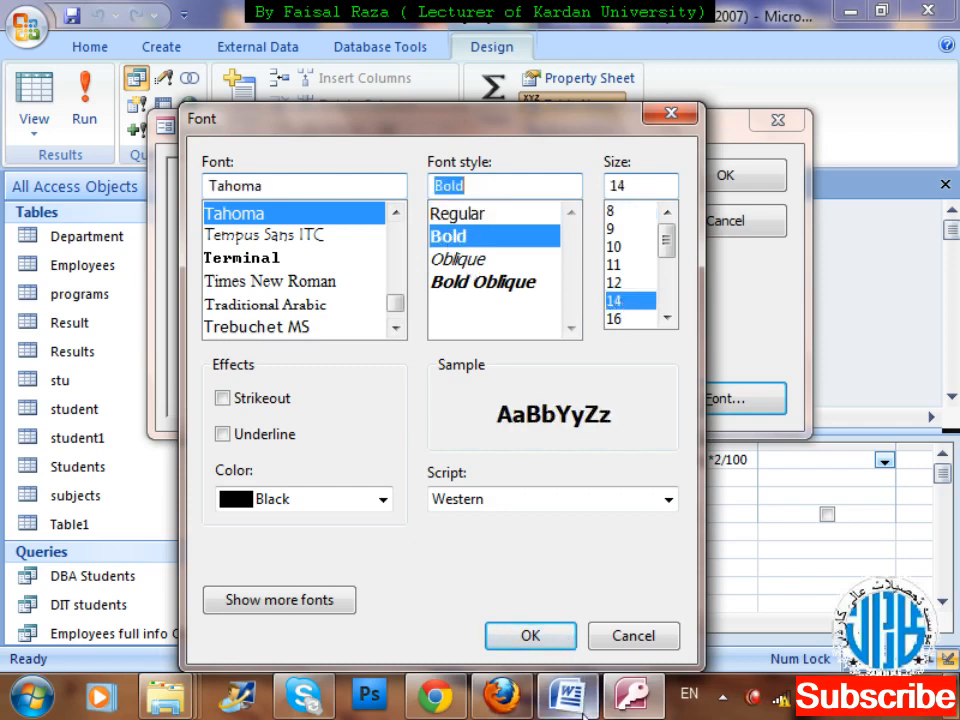
left_click(528, 642)
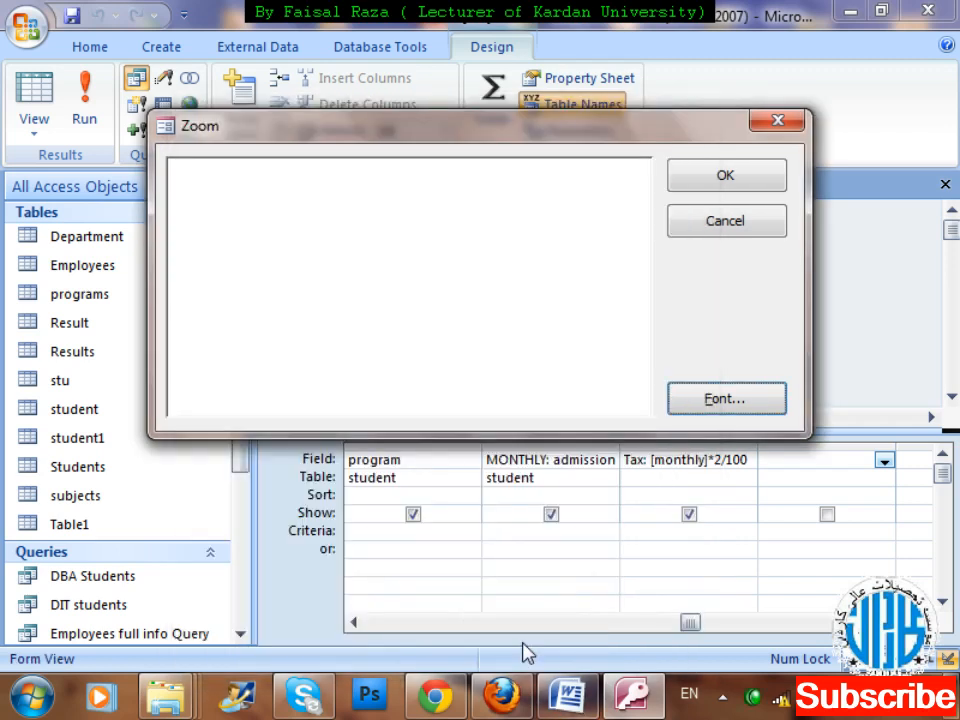
Enter the calculated field expression total:monthly + tax in the Zoom box and accept it.
left_click(526, 282)
type("total")
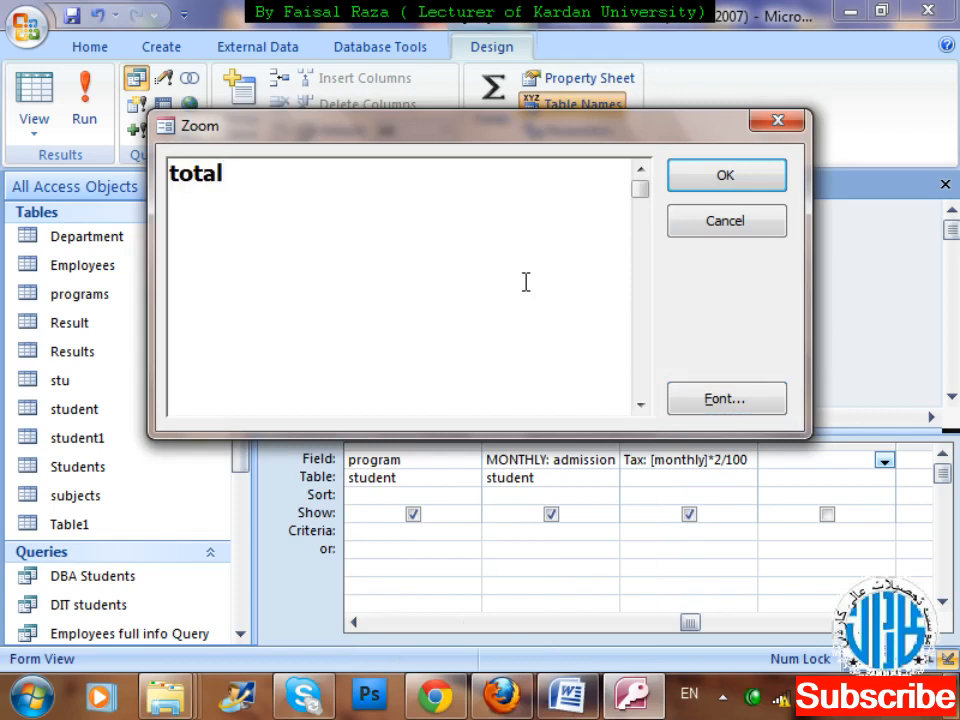
type(":month")
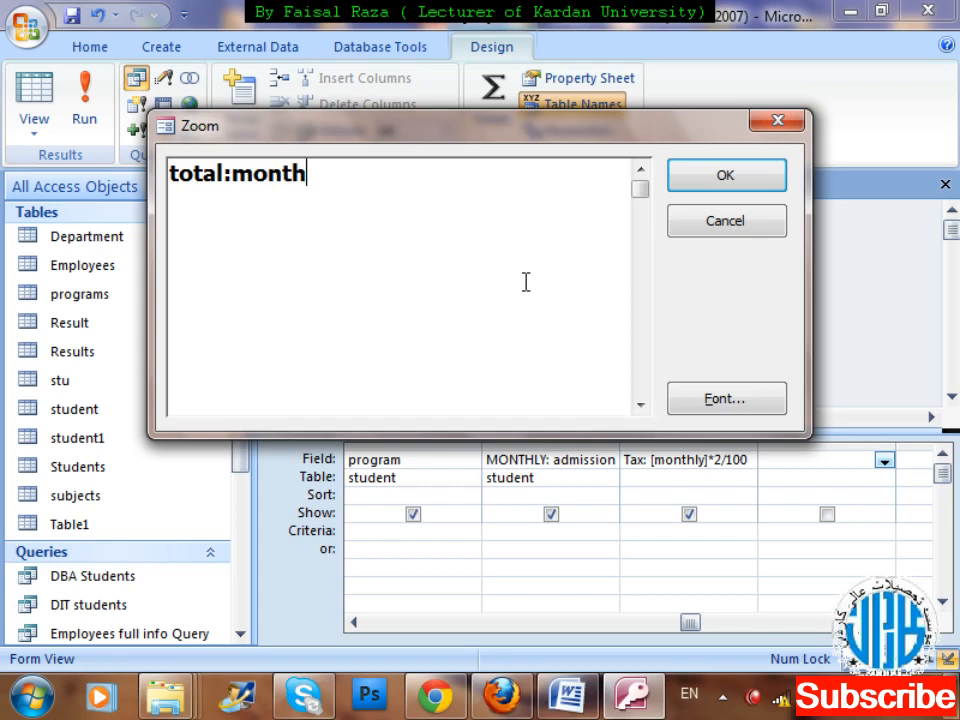
type("ly + tax")
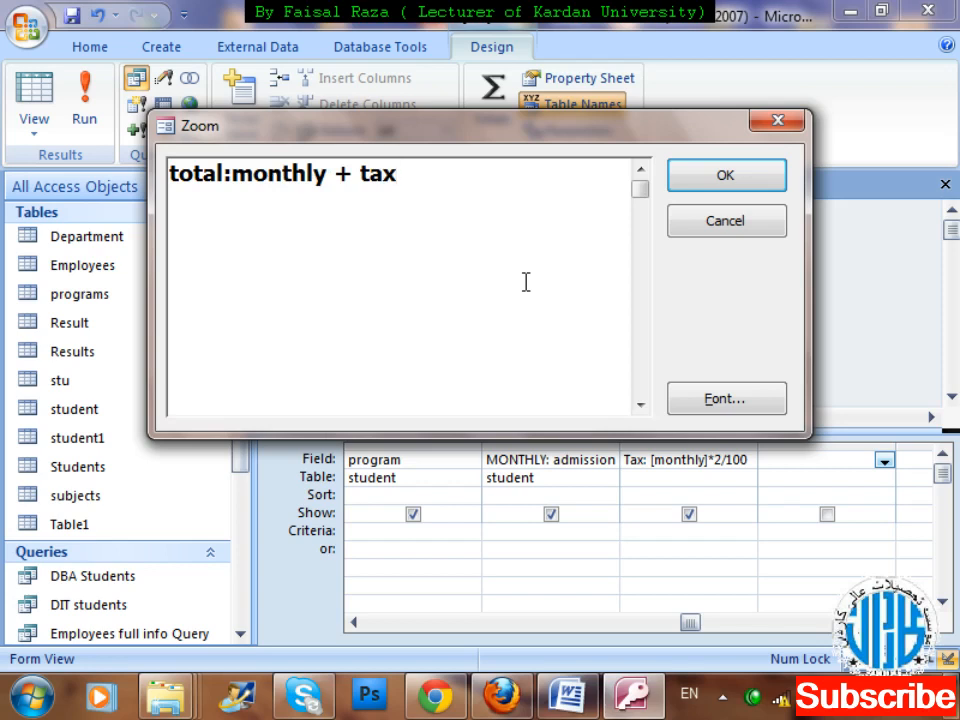
left_click(708, 186)
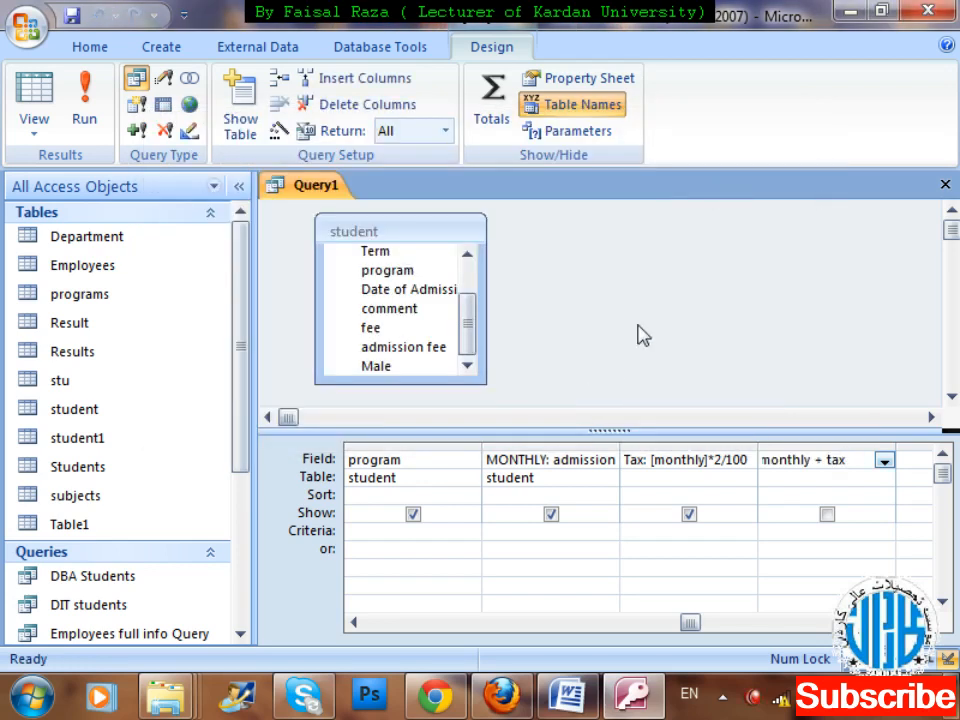
Run the query and compare the MONTHLY, Tax and total values of the second and third records.
left_click(104, 100)
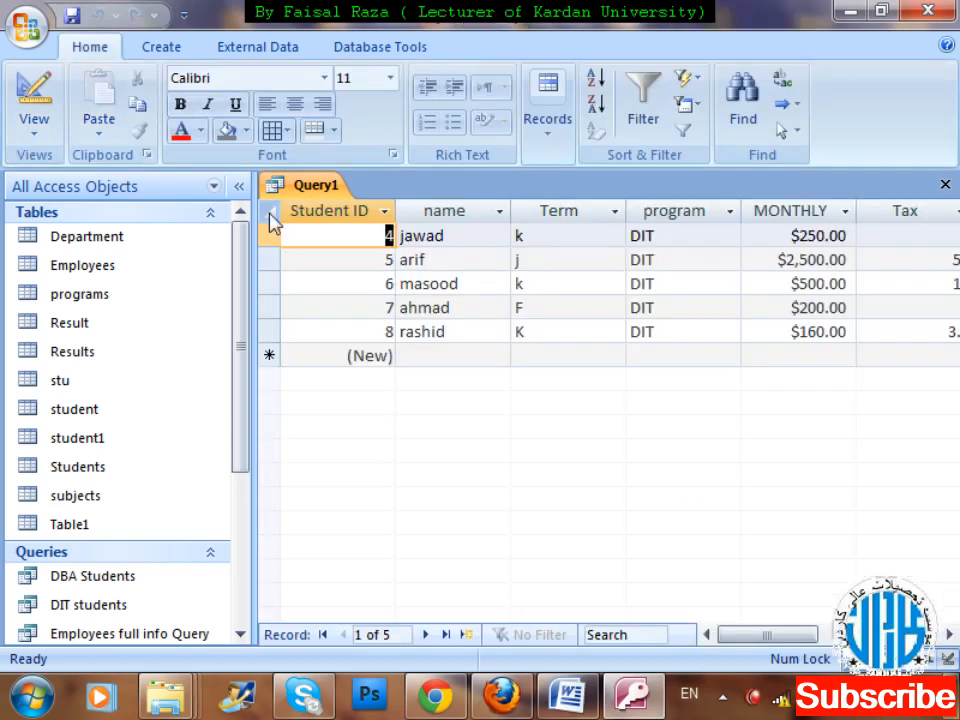
left_click(950, 637)
left_click(950, 637)
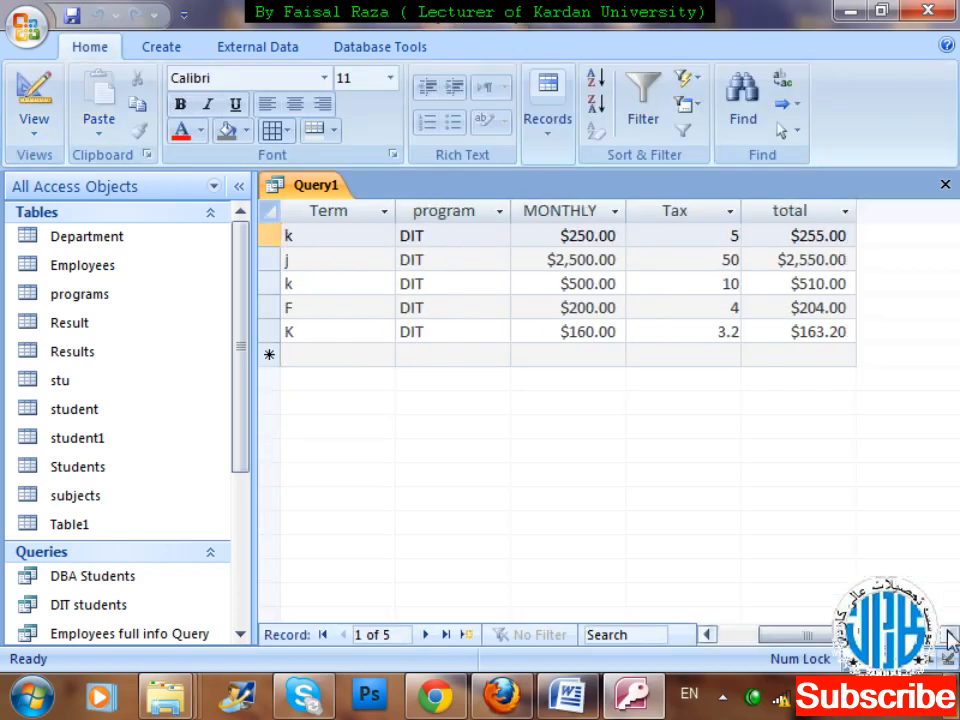
left_click(950, 637)
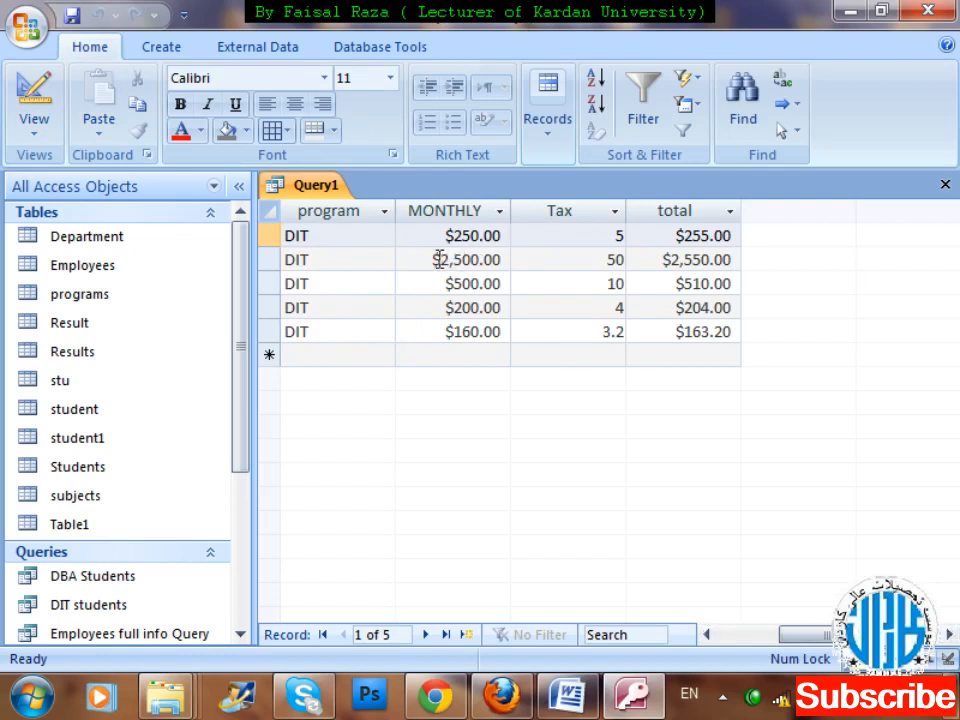
left_click_drag(612, 259, 630, 262)
left_click(683, 260)
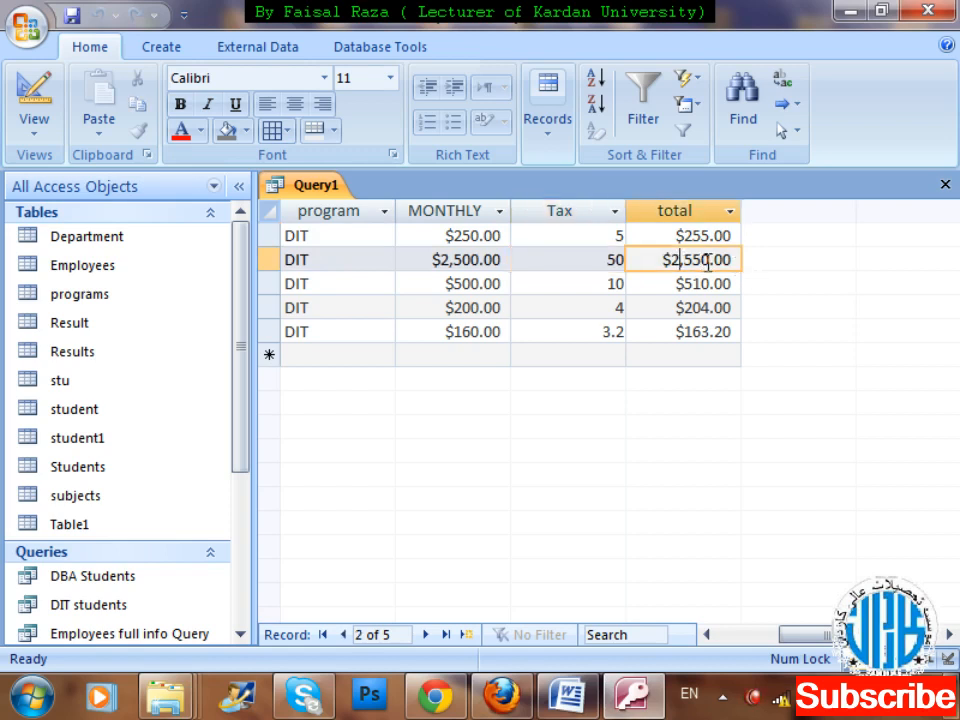
left_click(463, 284)
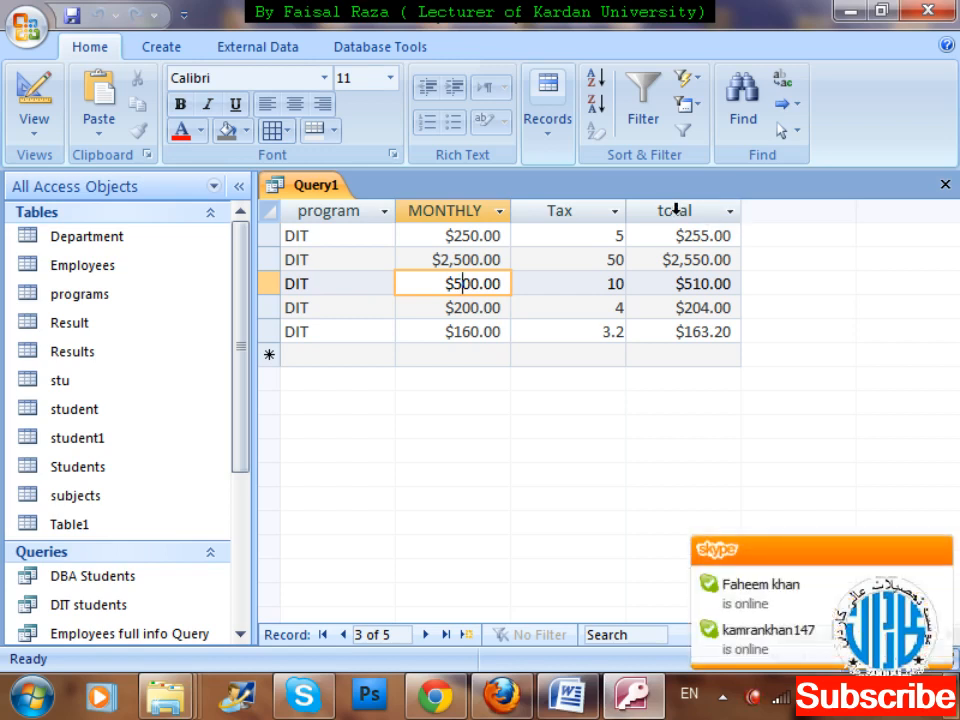
key("Tab")
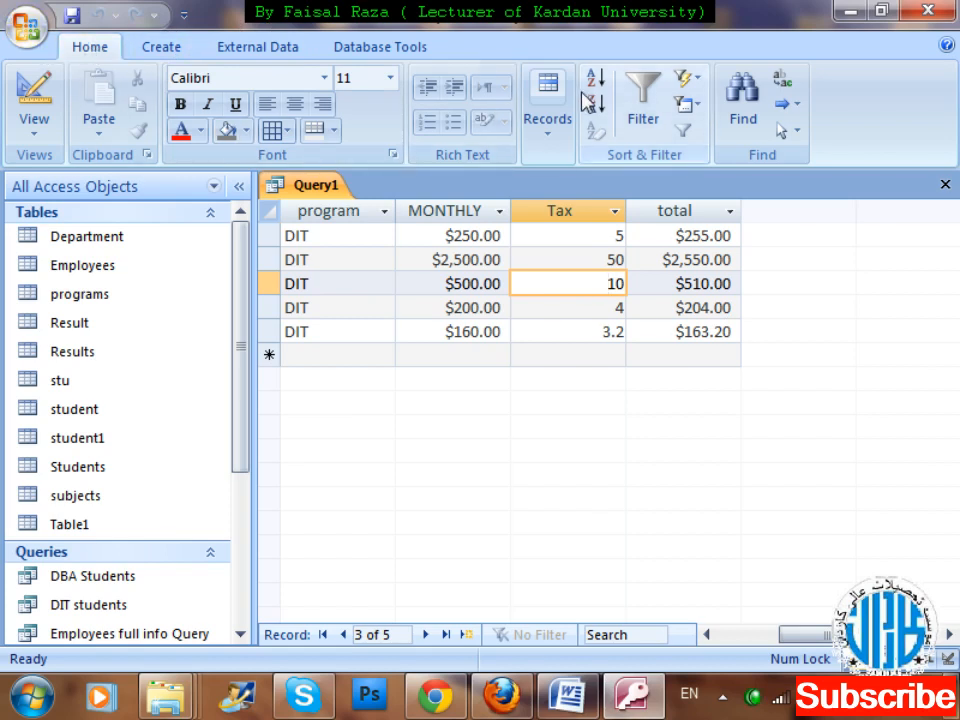
left_click(536, 312)
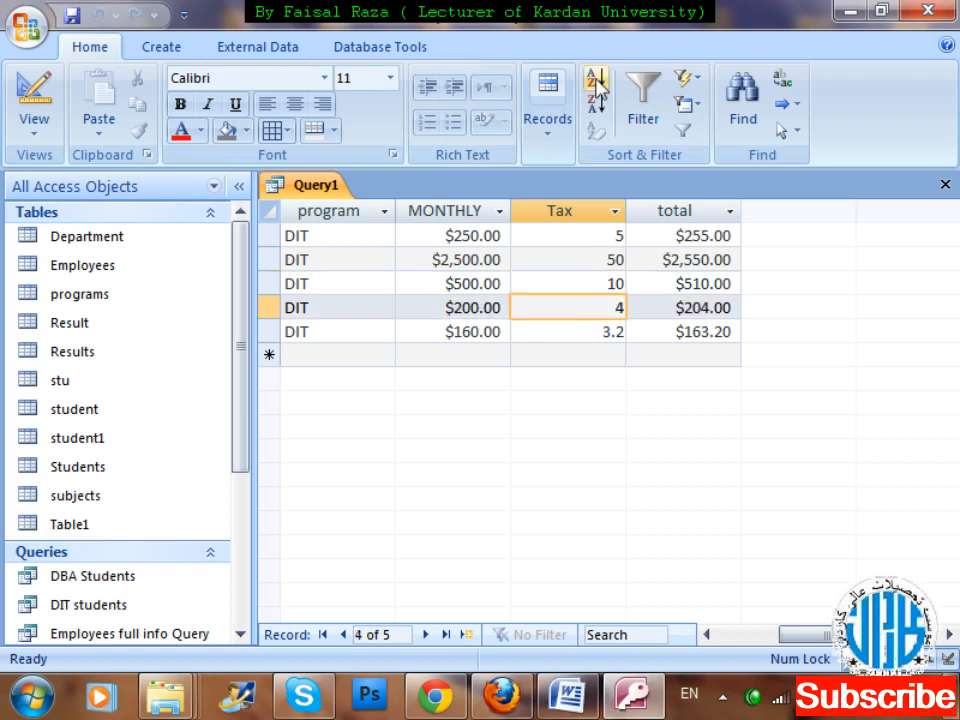
left_click(551, 118)
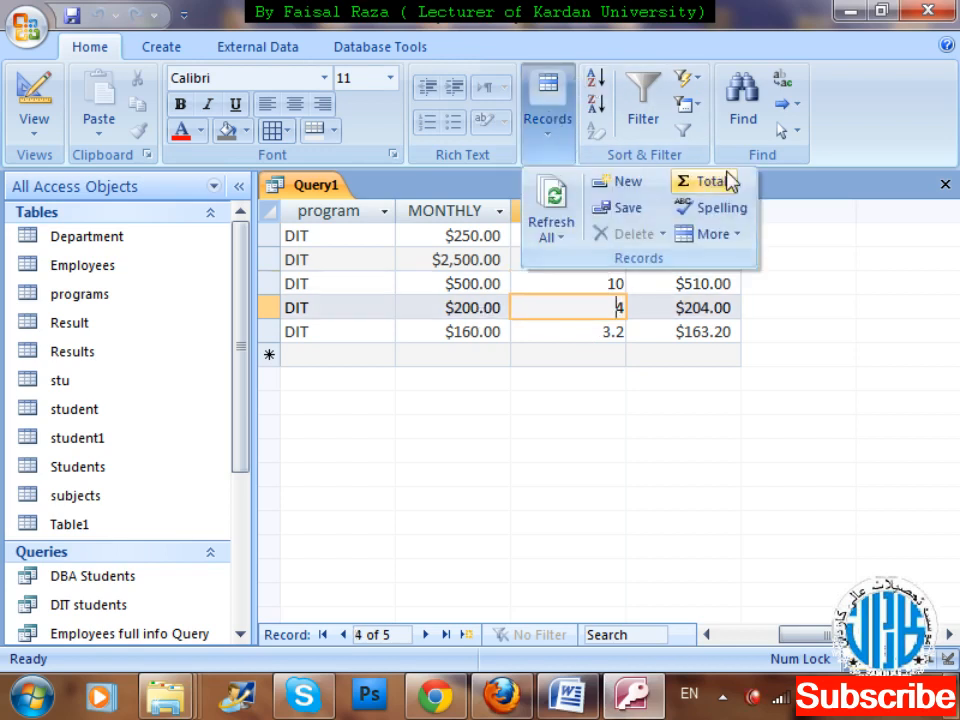
left_click(728, 235)
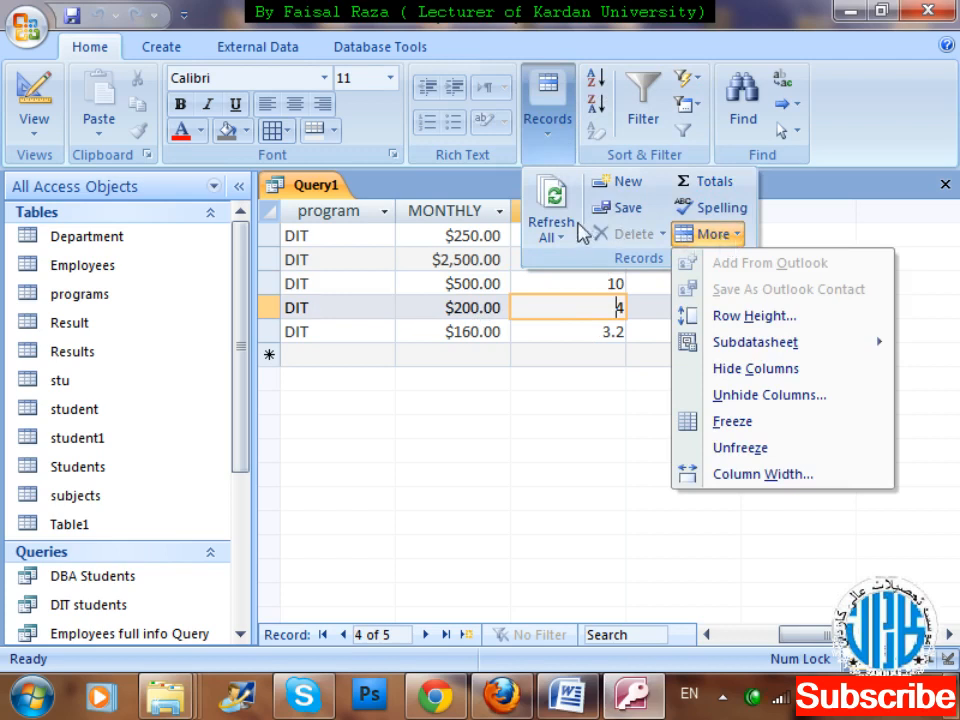
left_click(622, 50)
left_click(690, 105)
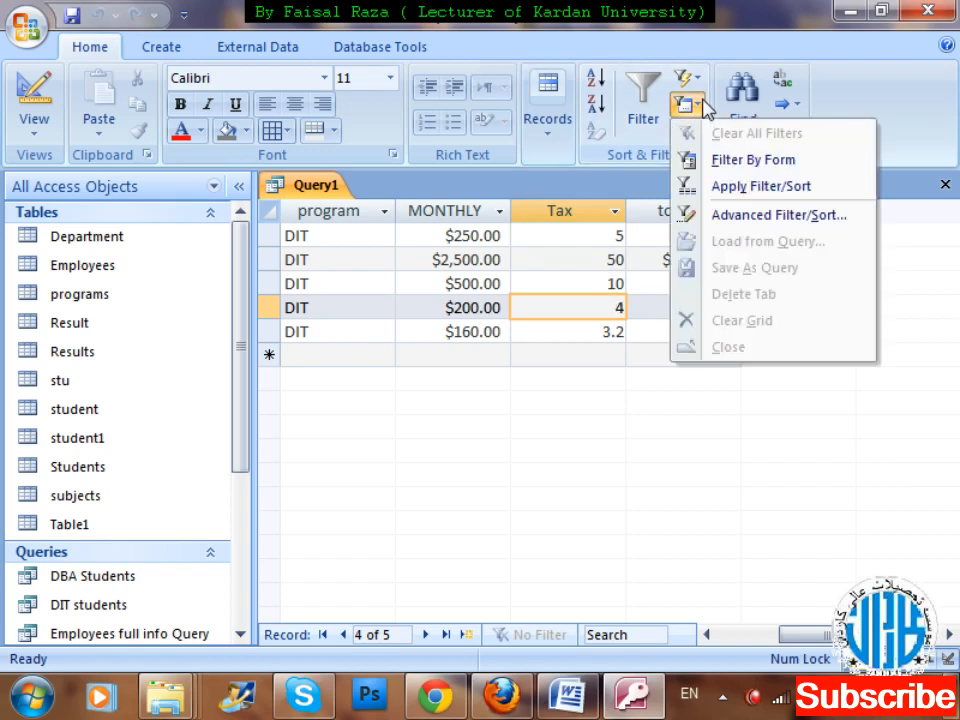
left_click(692, 102)
left_click(702, 88)
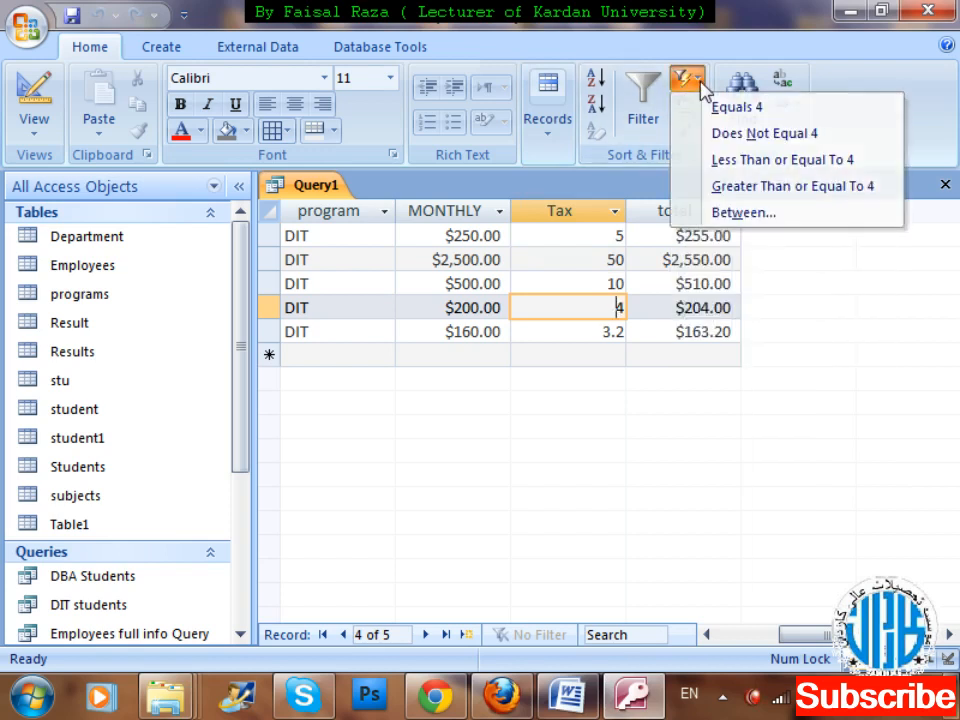
left_click(702, 88)
Add a totals row to the query datasheet and set it to Sum for the Tax column.
left_click(560, 130)
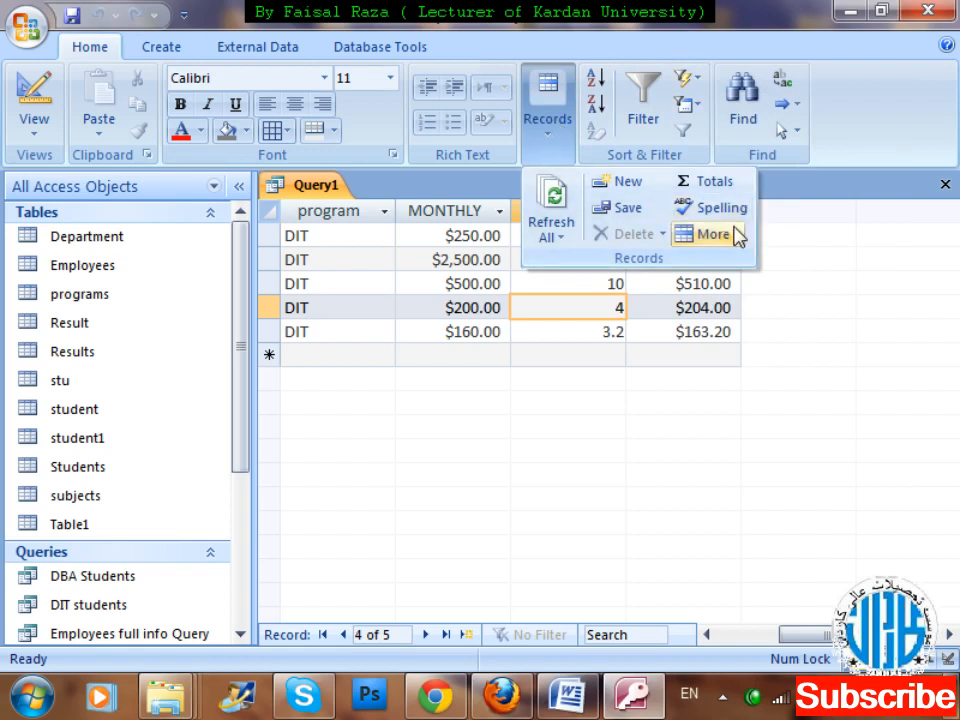
left_click(731, 183)
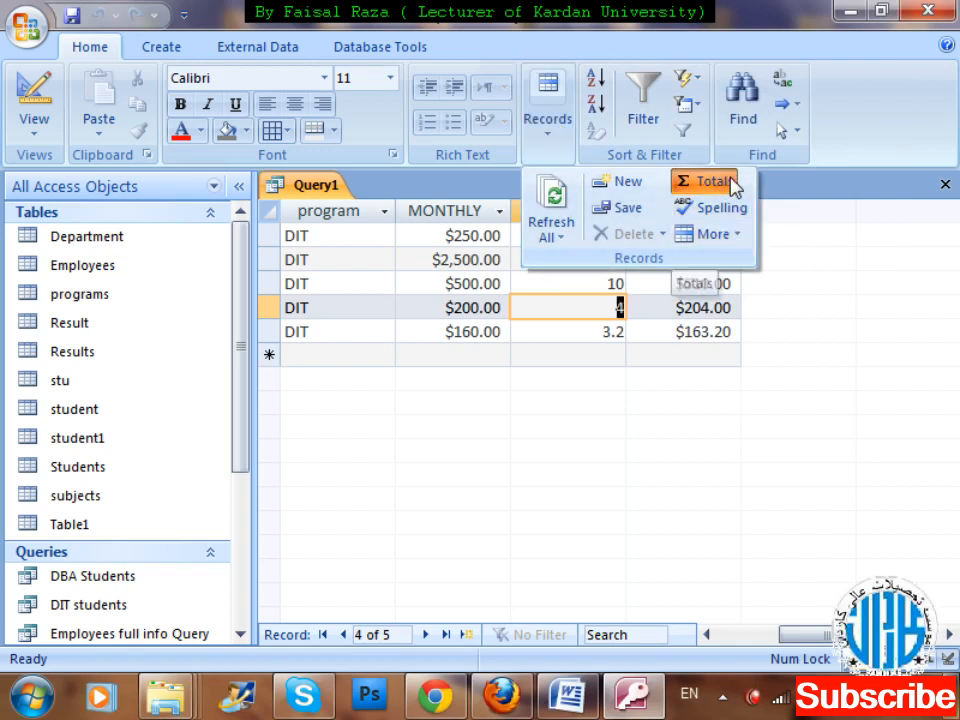
left_click(590, 357)
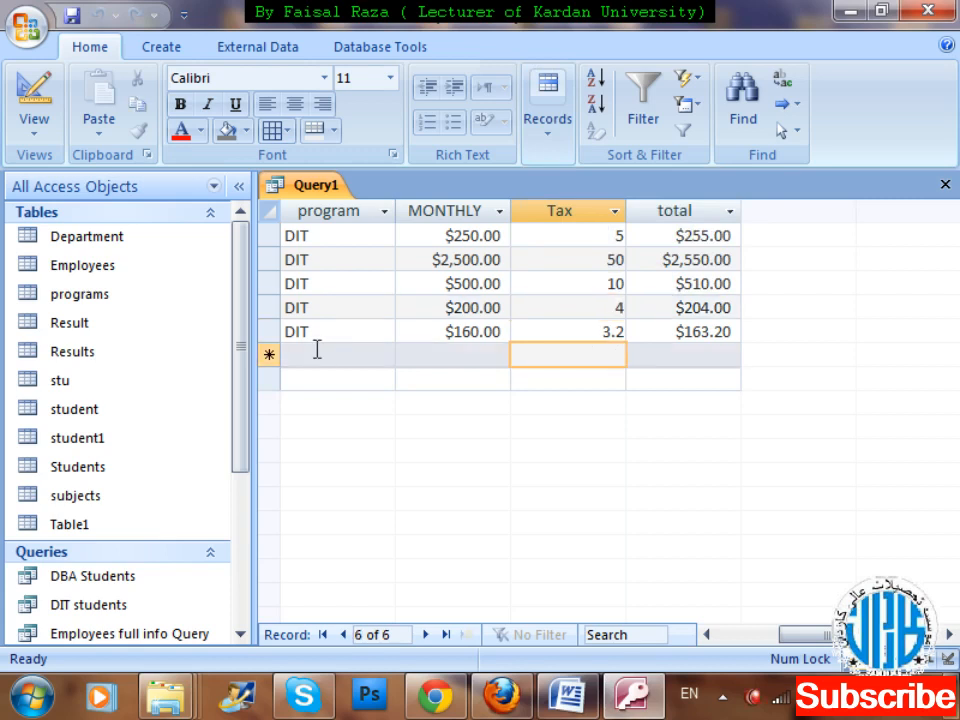
left_click(319, 354)
left_click(336, 369)
left_click(561, 375)
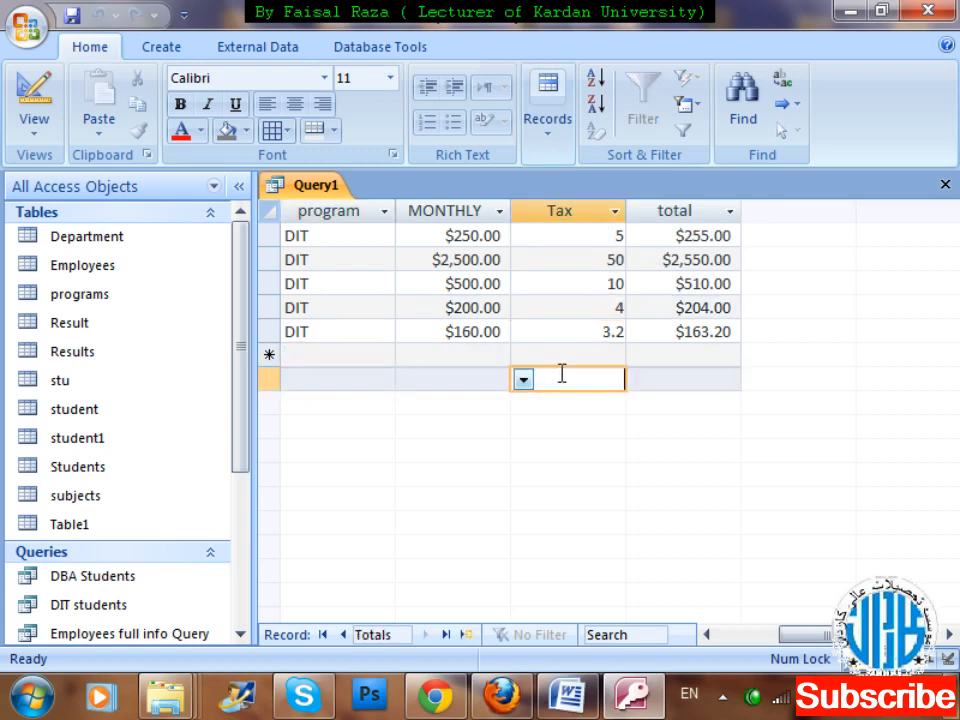
left_click(523, 379)
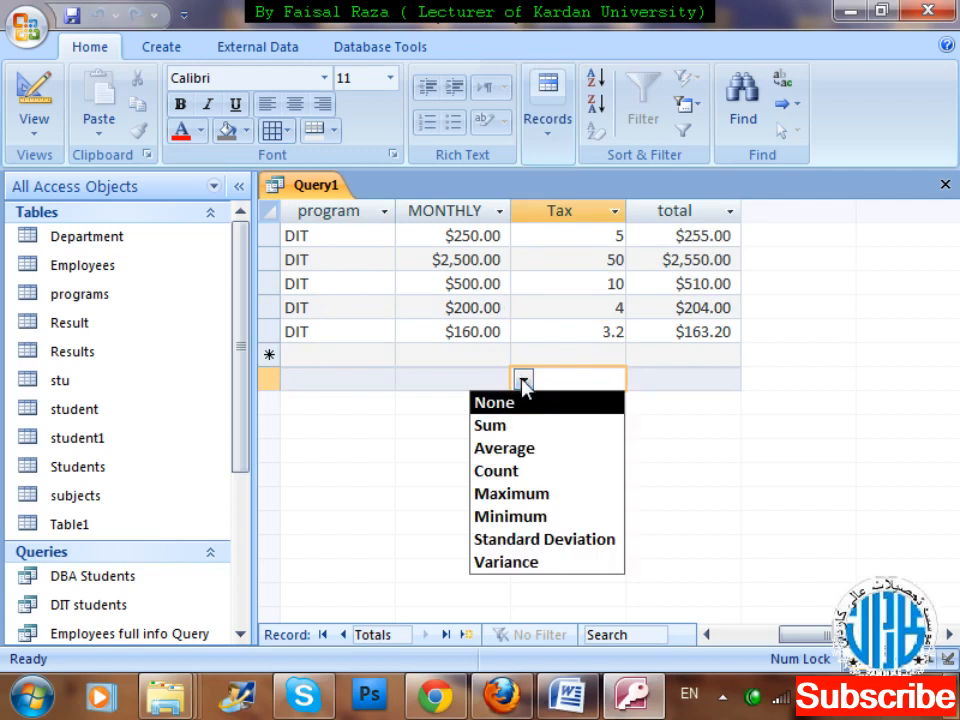
left_click(514, 428)
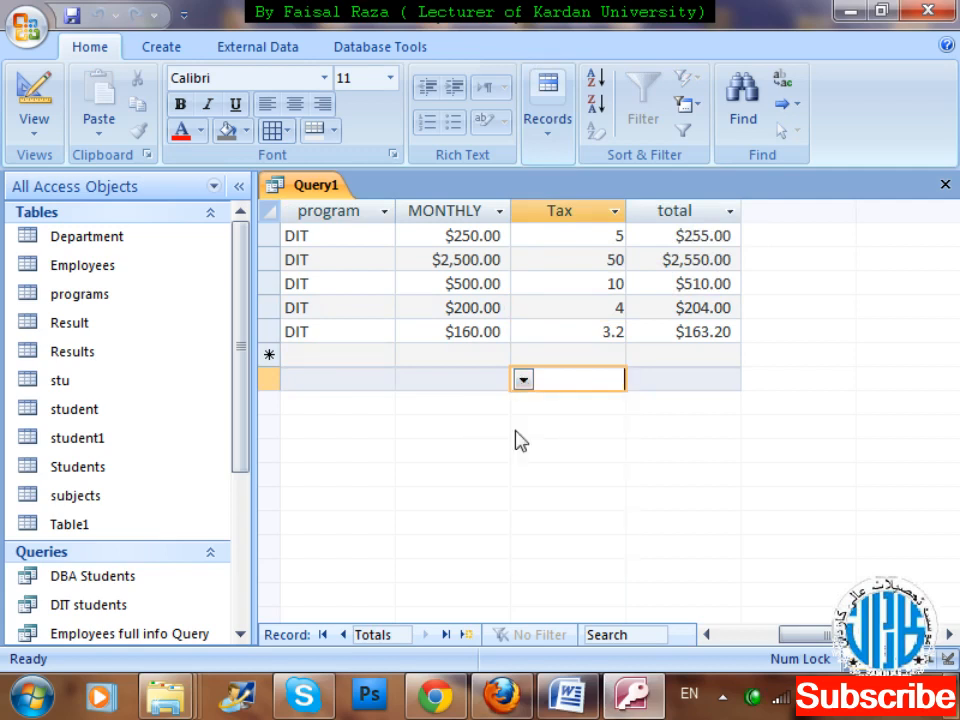
Set the totals row to Sum for the total and MONTHLY columns.
left_click(692, 383)
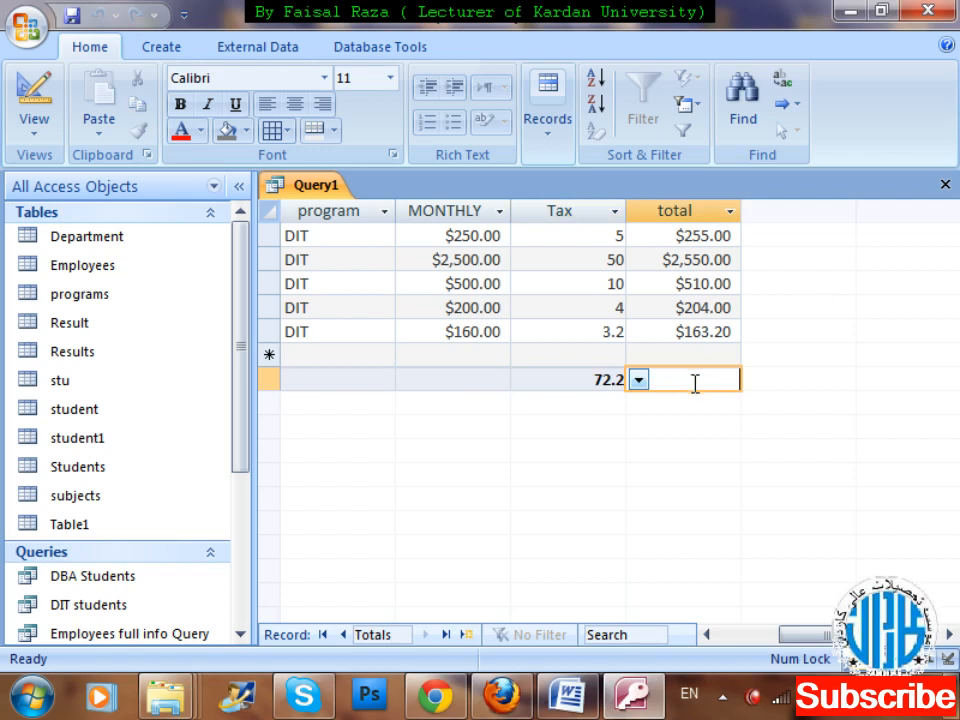
left_click(638, 379)
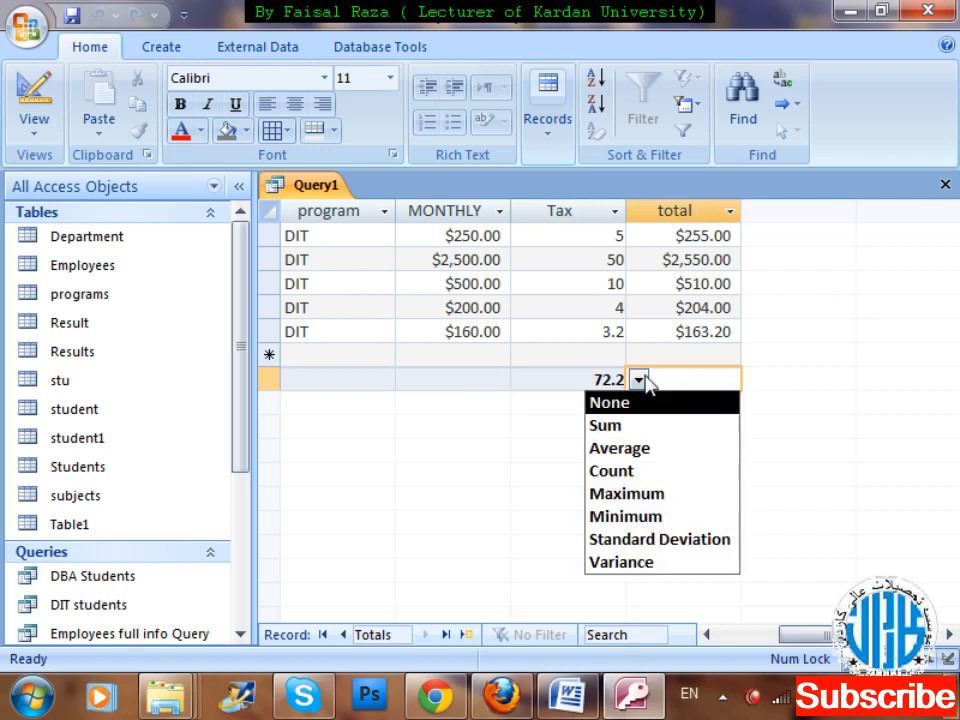
left_click(639, 433)
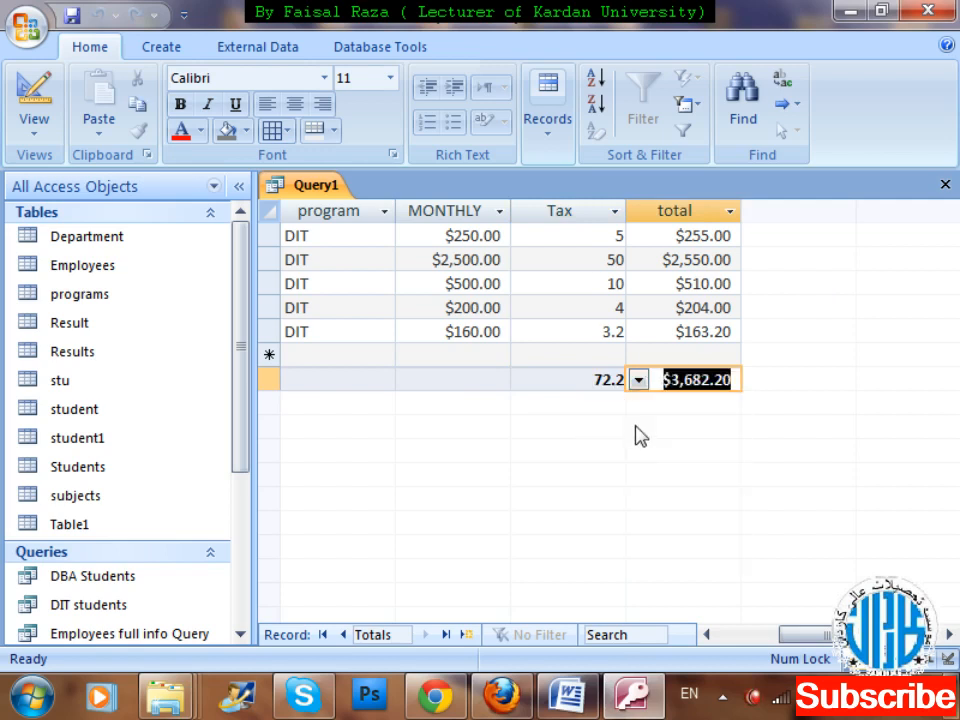
left_click(487, 380)
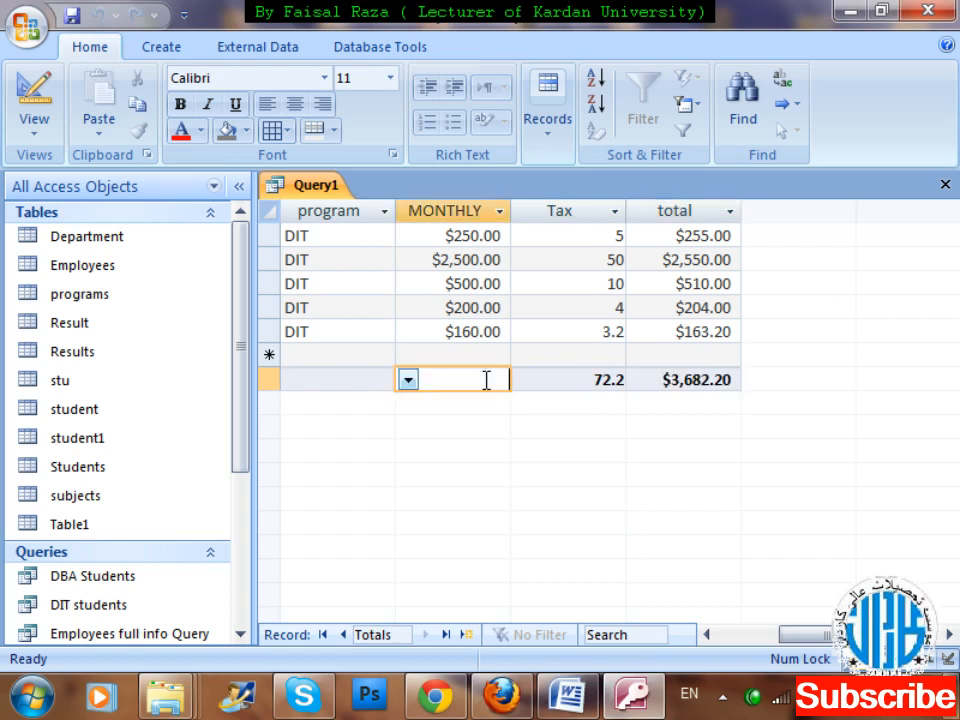
left_click(408, 379)
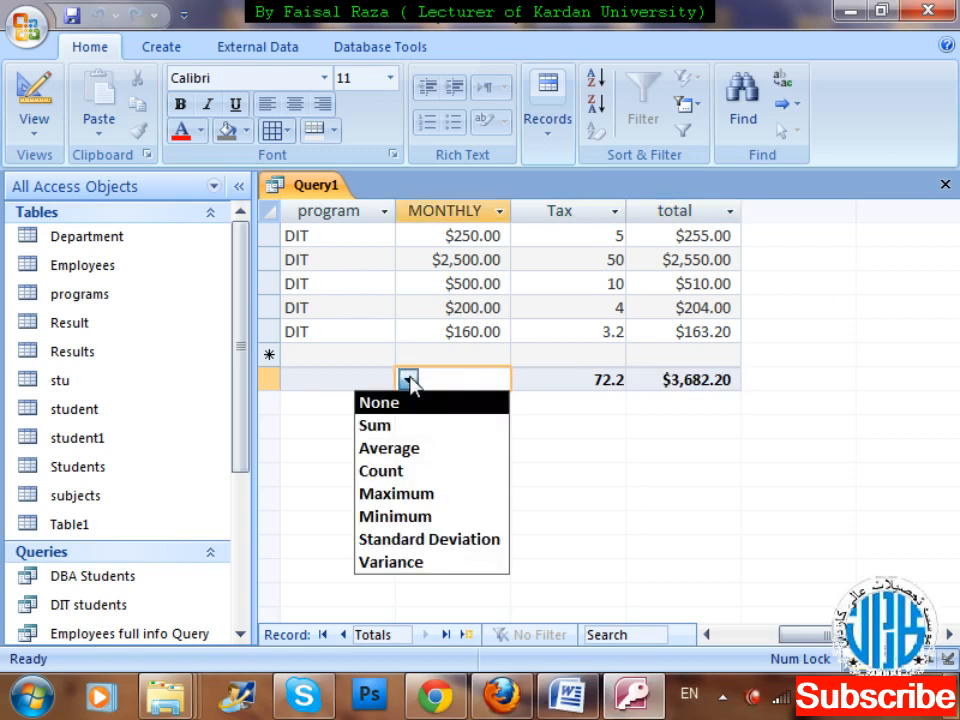
left_click(417, 427)
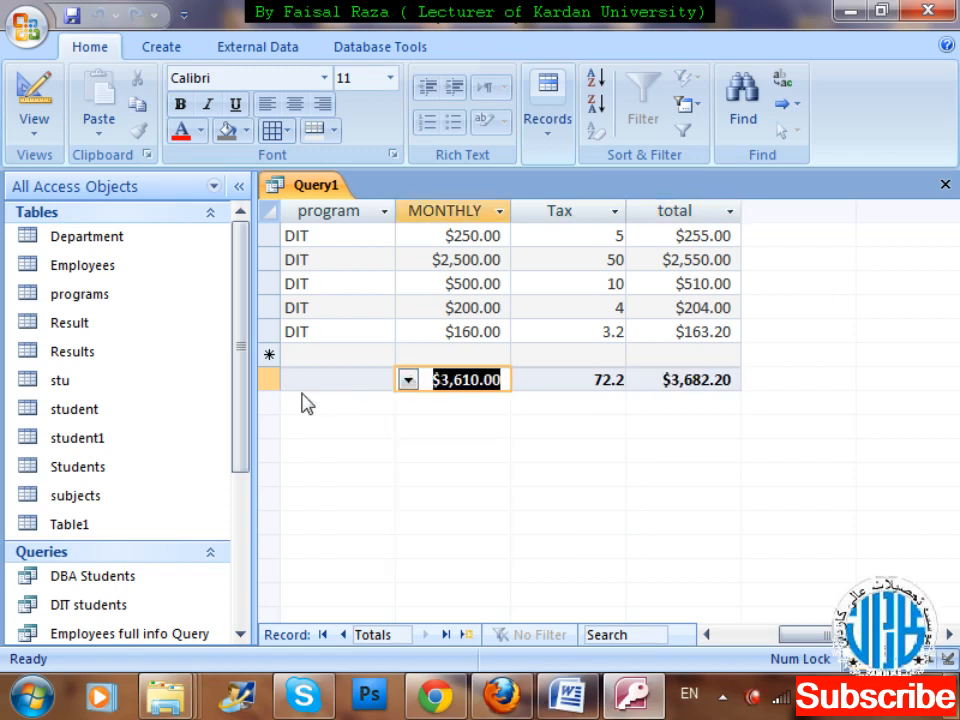
Set the totals row of the query datasheet to Count for the name column.
key("Left")
key("Up")
key("Left")
key("Left")
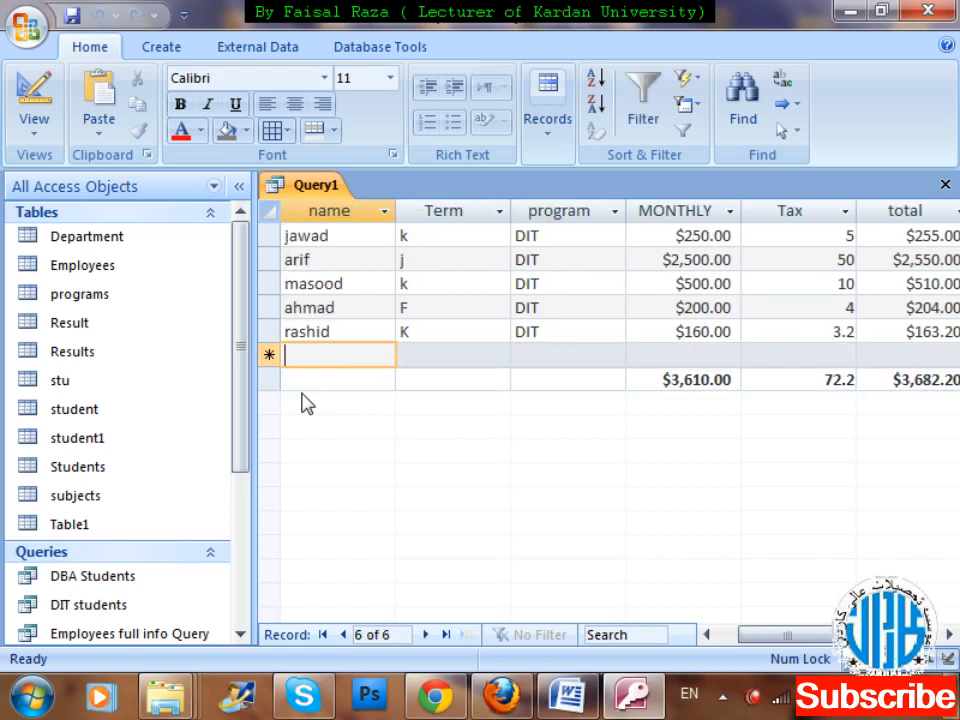
key("Left")
key("Right")
key("Down")
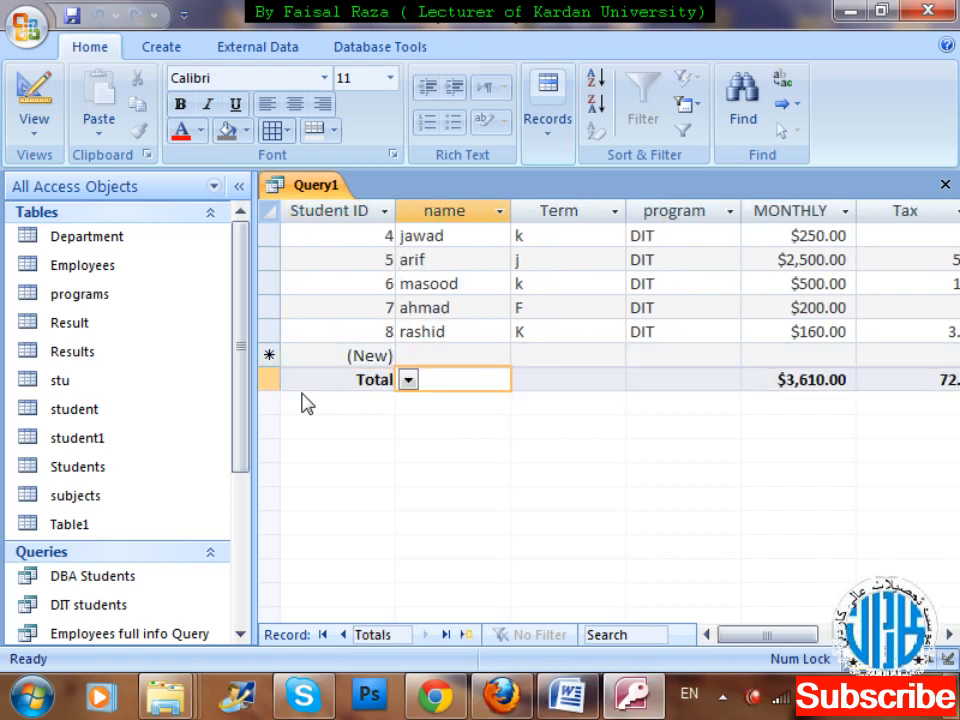
left_click(408, 379)
left_click(423, 425)
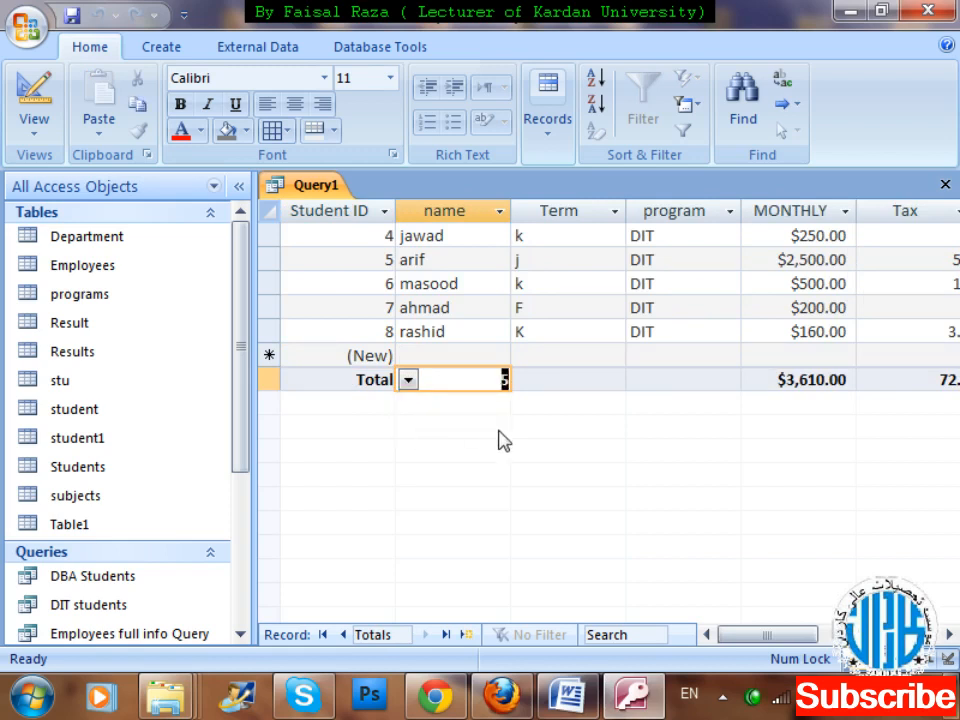
Review the totals row across the name, MONTHLY, Tax and total columns of the query.
key("Right")
key("Right")
key("Right")
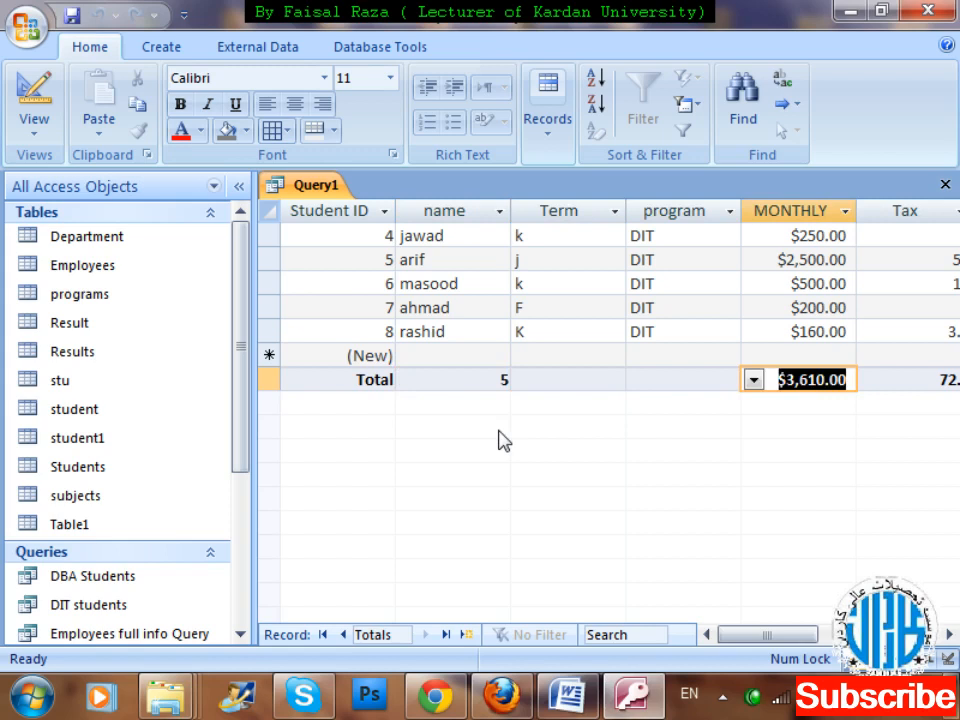
key("Right")
key("Left")
key("Right")
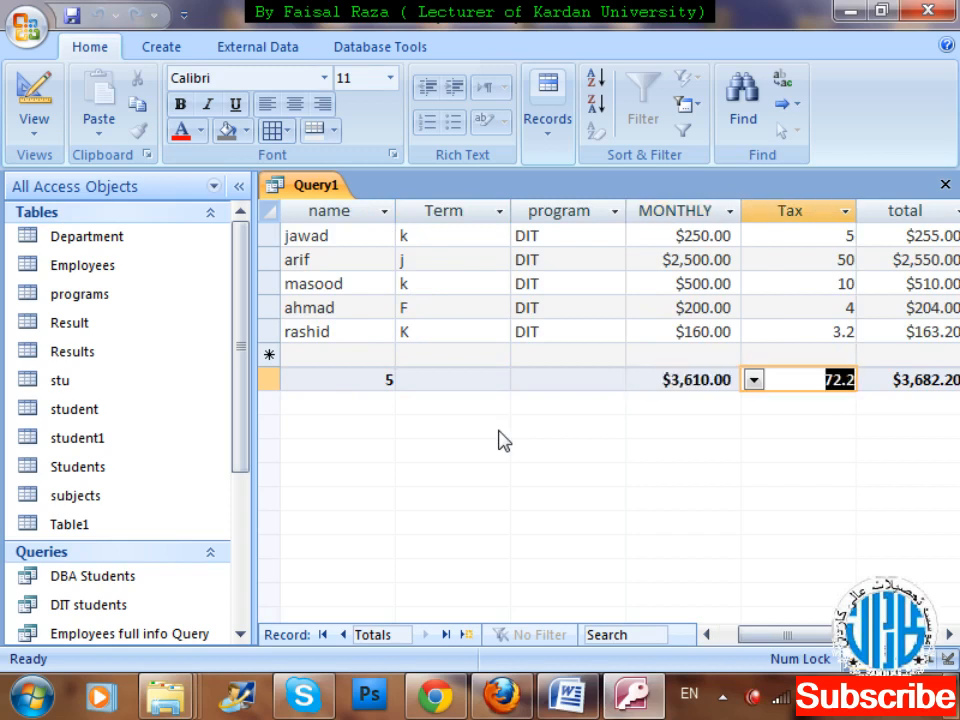
key("Right")
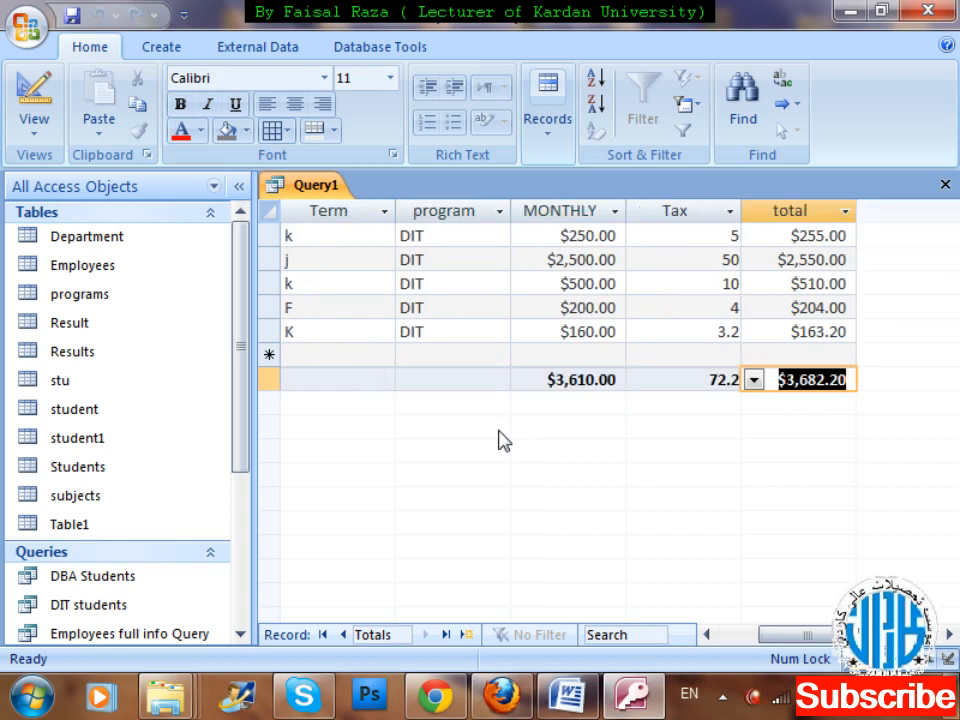
key("Left")
key("Left")
key("Left")
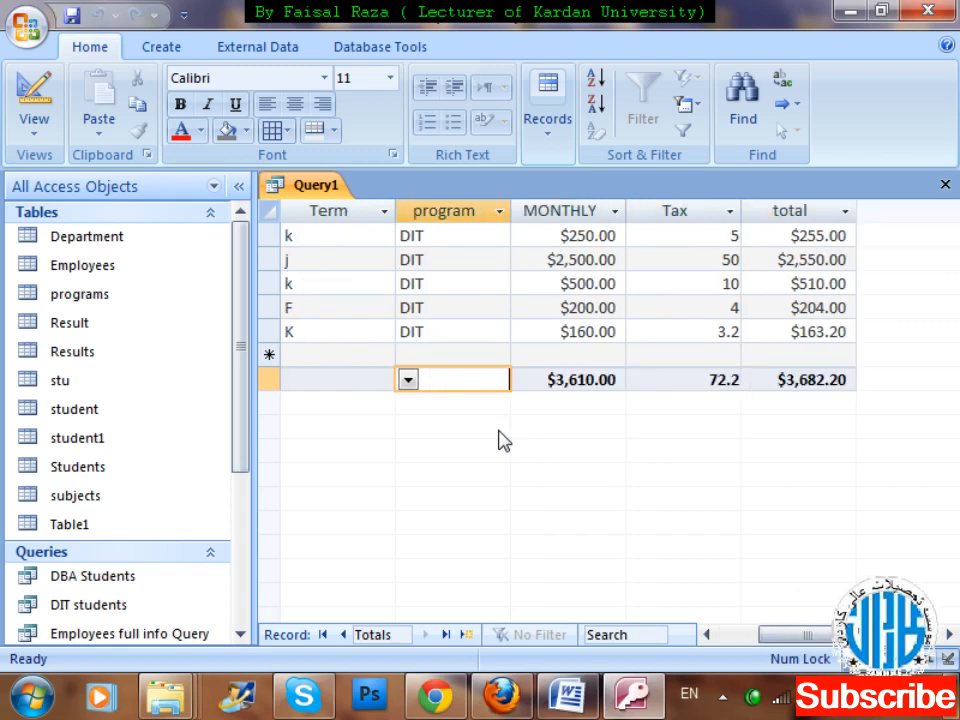
key("Left")
key("Left")
key("Left")
key("Right")
key("Right")
key("Right")
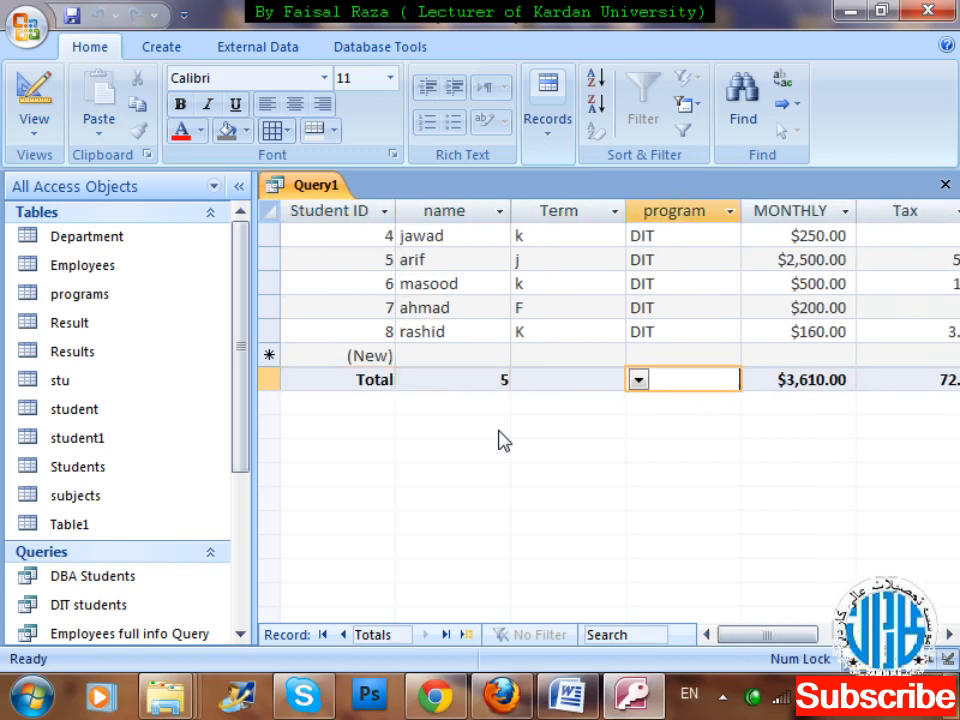
key("Left")
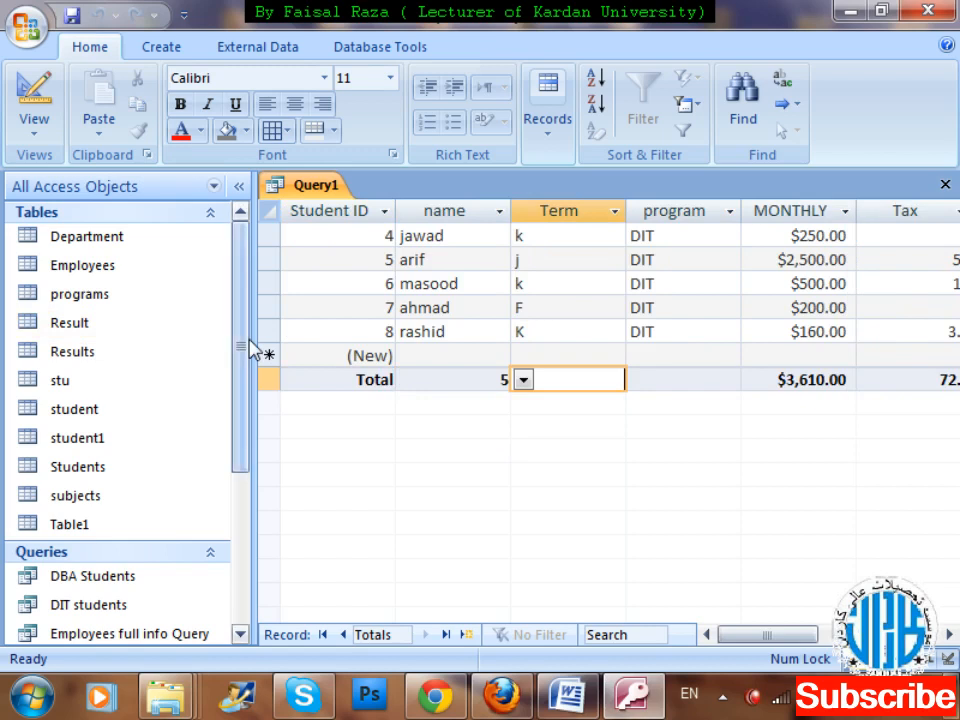
Open the Employees table and show the salary column of its last records.
left_click(185, 274)
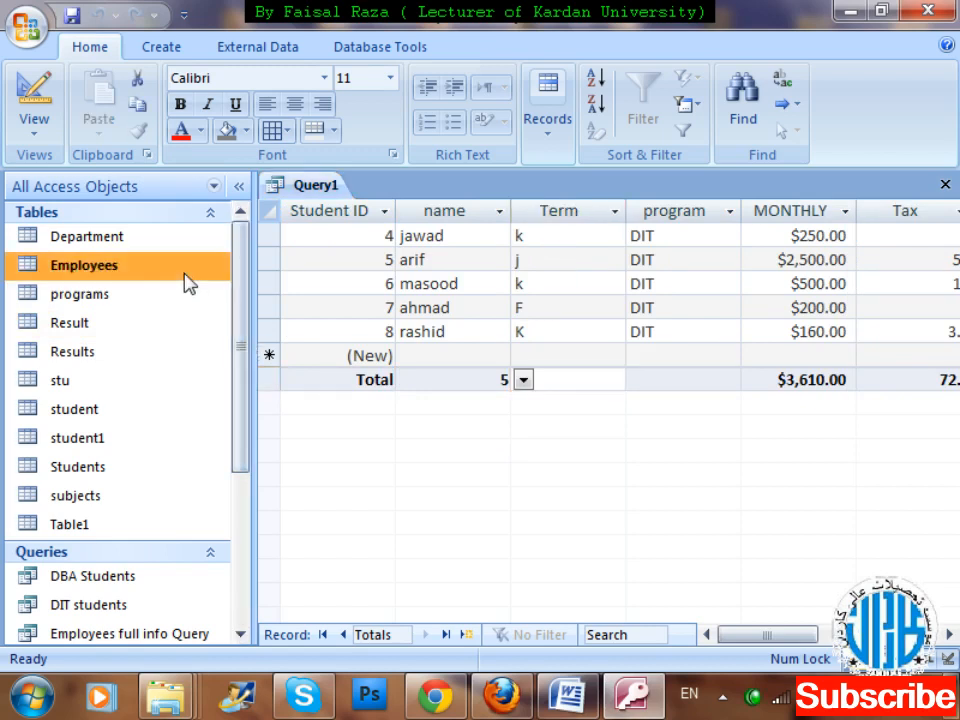
double_click(185, 274)
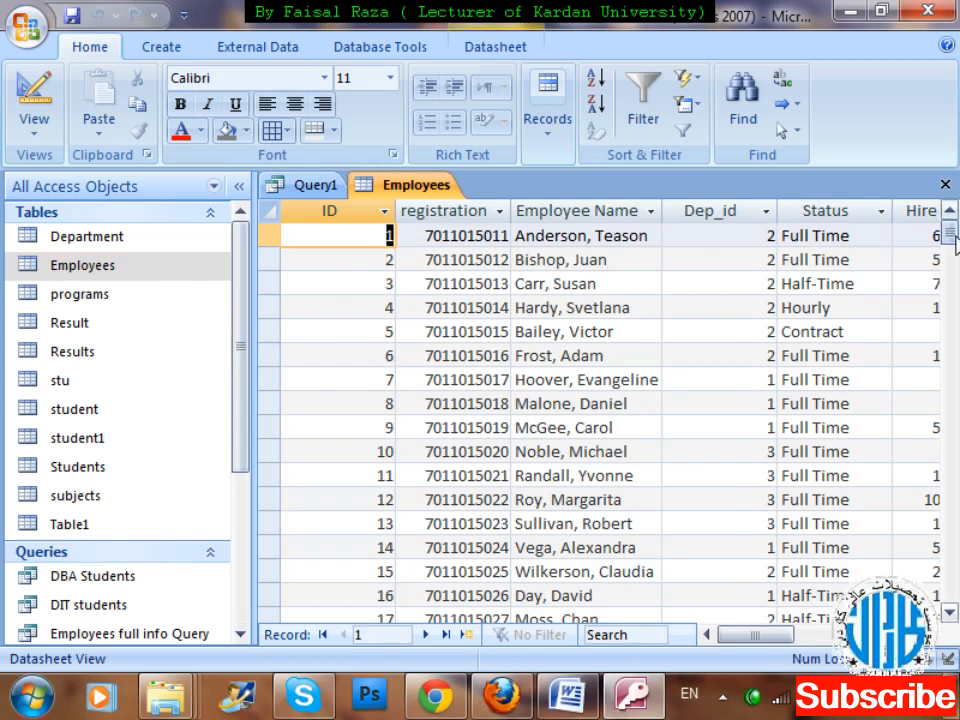
left_click_drag(953, 240, 952, 568)
left_click_drag(776, 636, 815, 655)
left_click_drag(950, 568, 952, 600)
left_click_drag(797, 641, 825, 645)
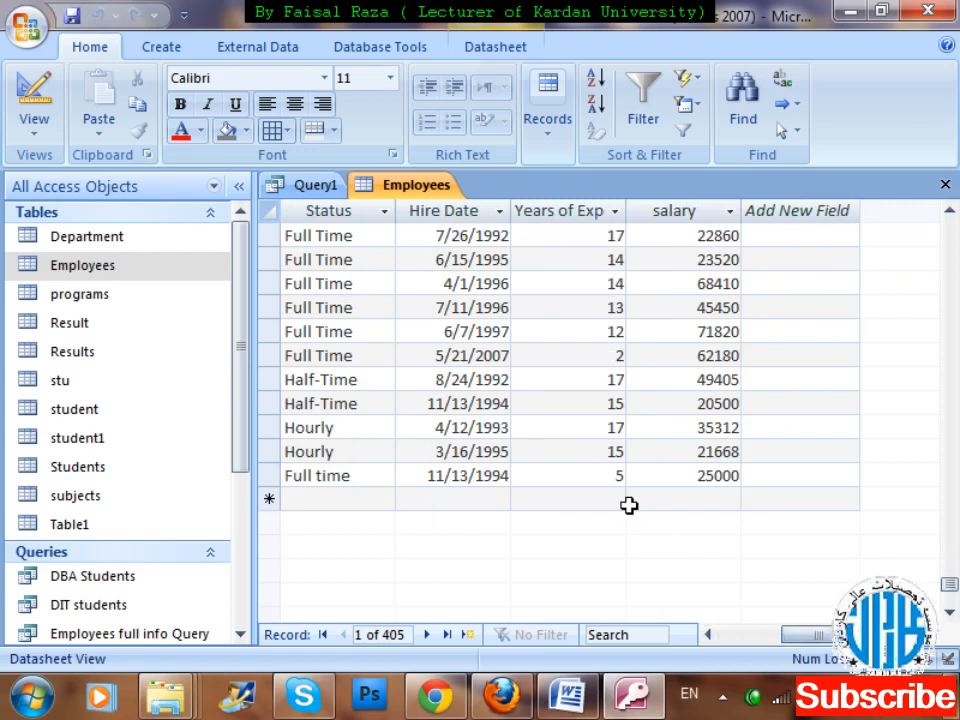
Add a totals row to the Employees table and set it to Sum for the salary column.
left_click(543, 136)
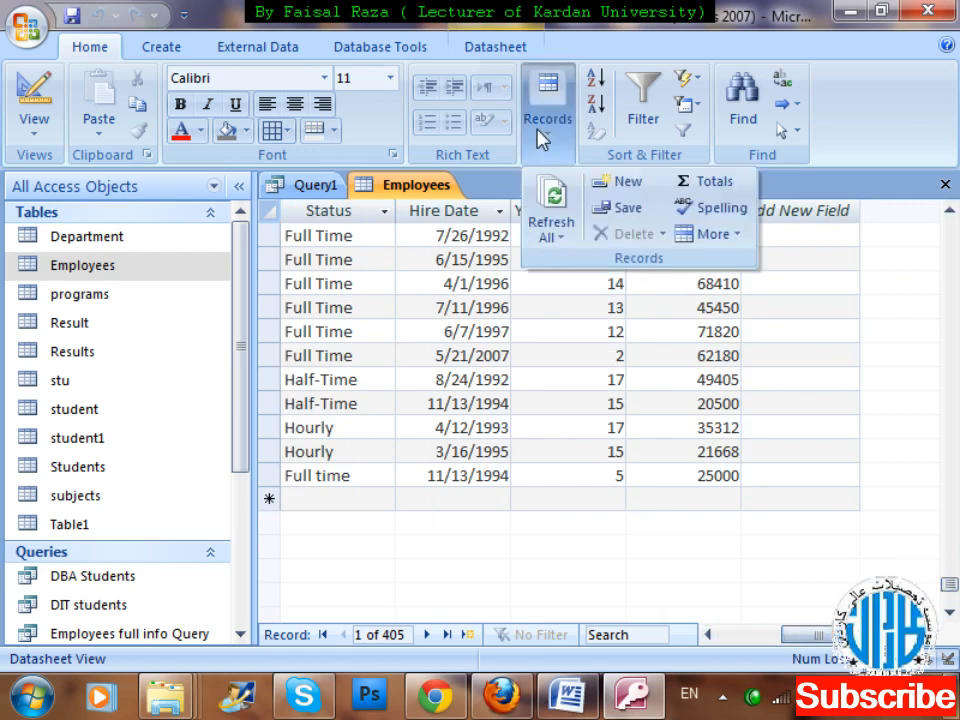
left_click(703, 182)
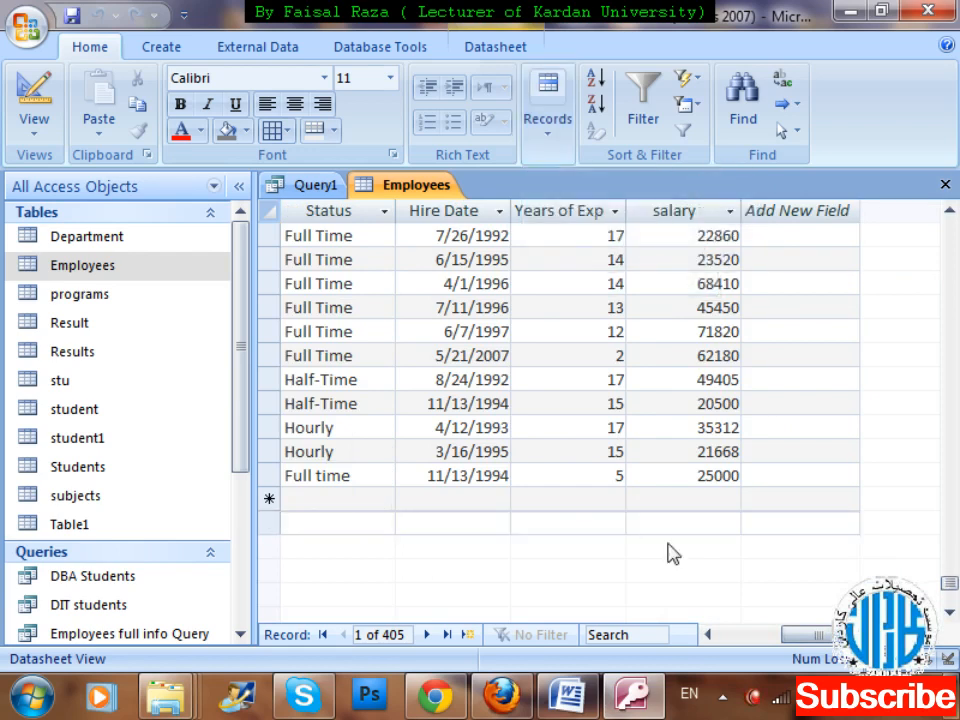
left_click(593, 520)
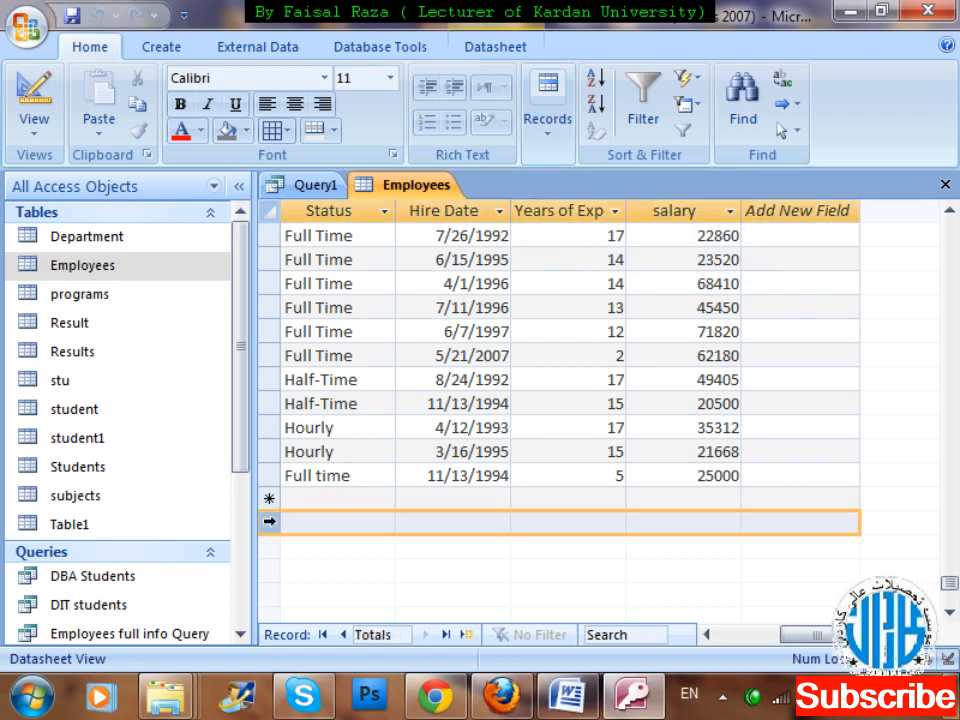
left_click(600, 518)
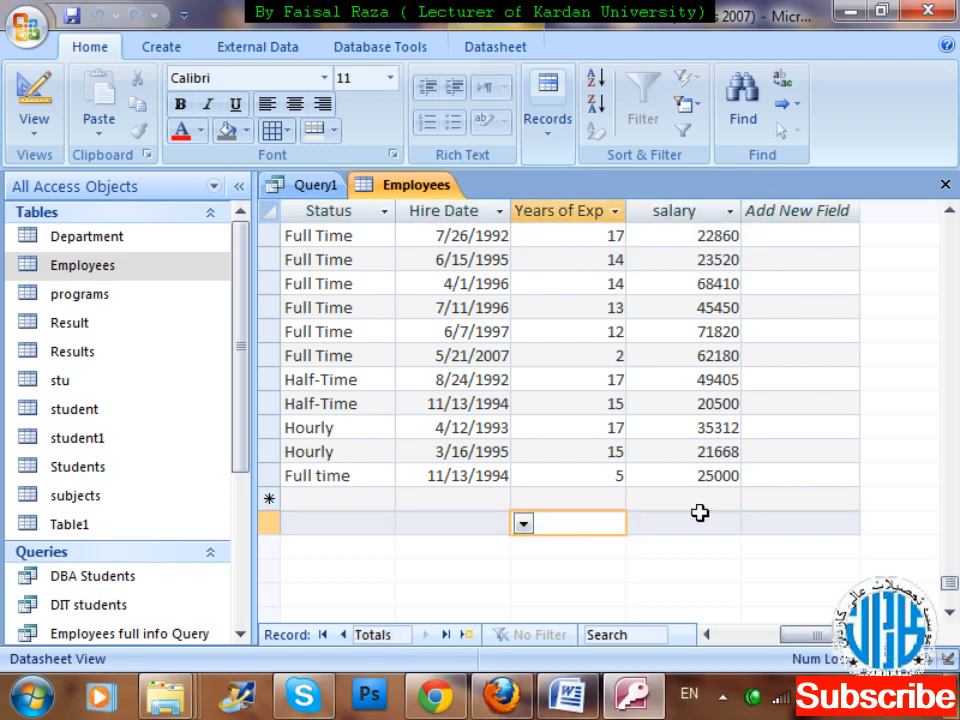
left_click(735, 523)
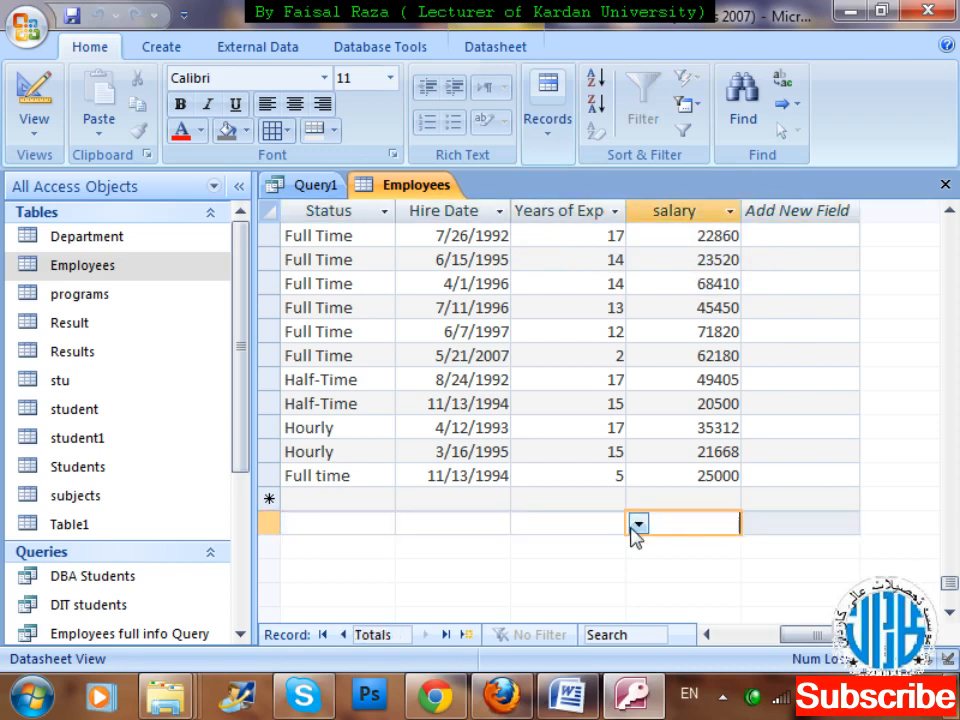
left_click(638, 525)
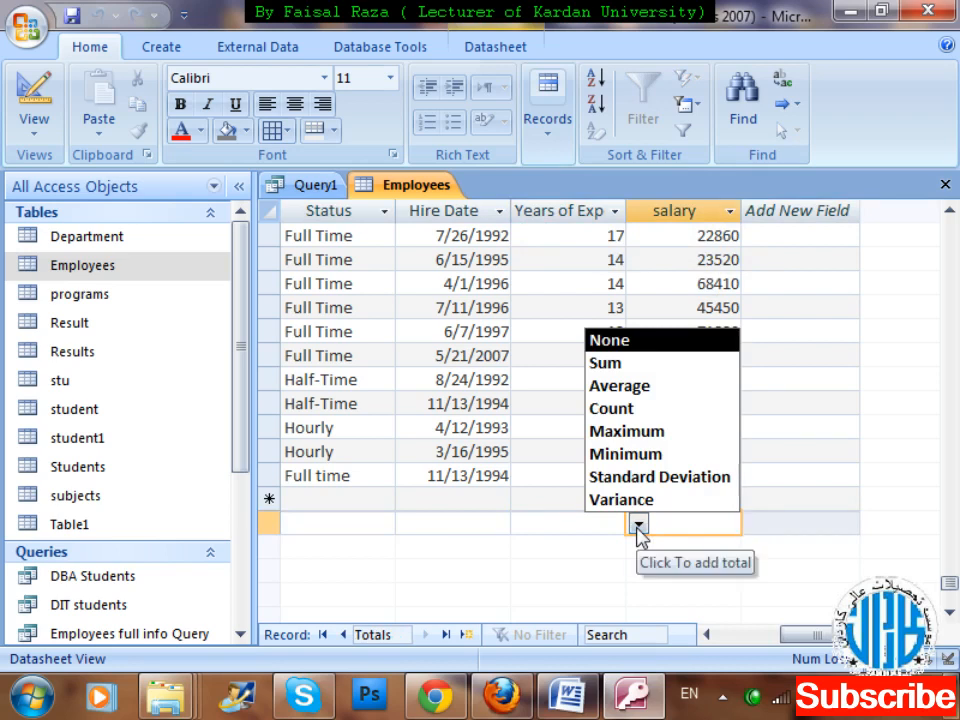
left_click(673, 362)
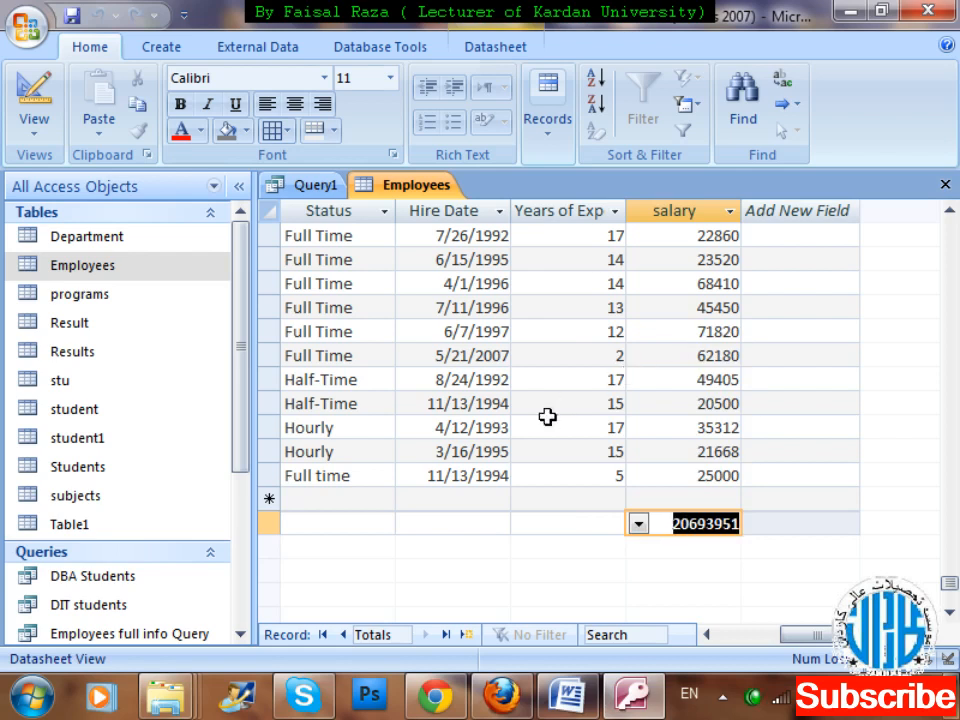
Try Average as the salary column's total and switch it back to Sum.
left_click(638, 523)
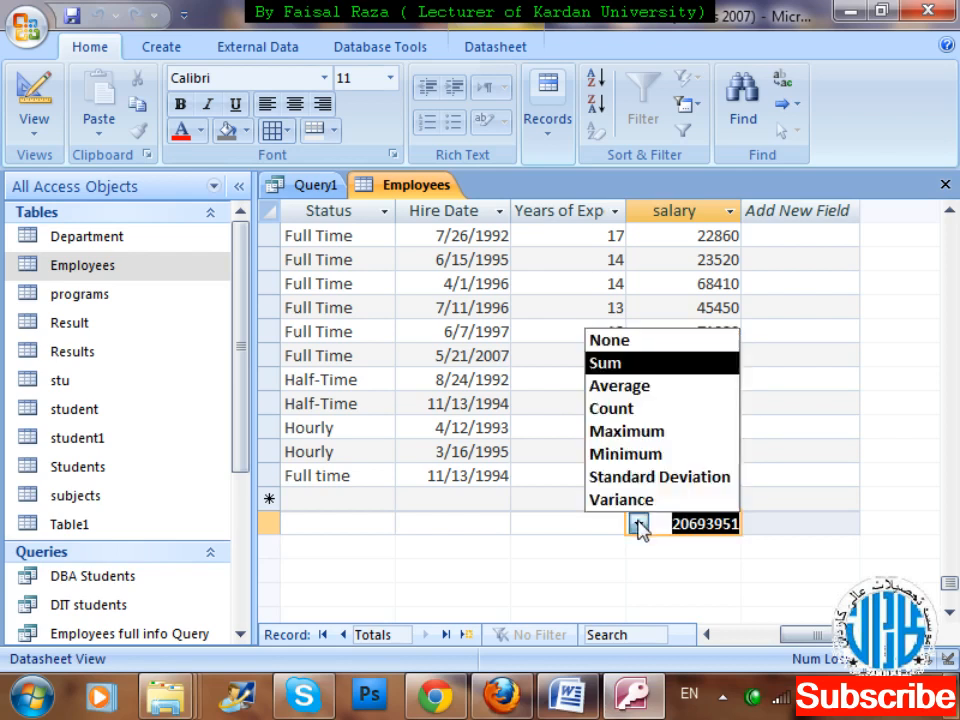
left_click(648, 400)
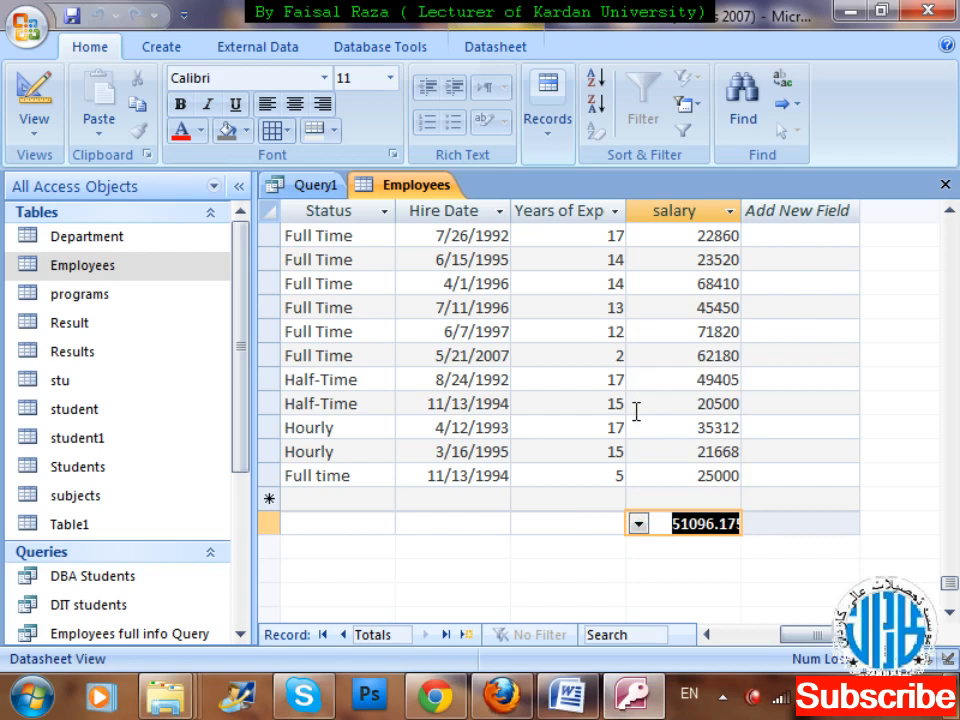
left_click(640, 525)
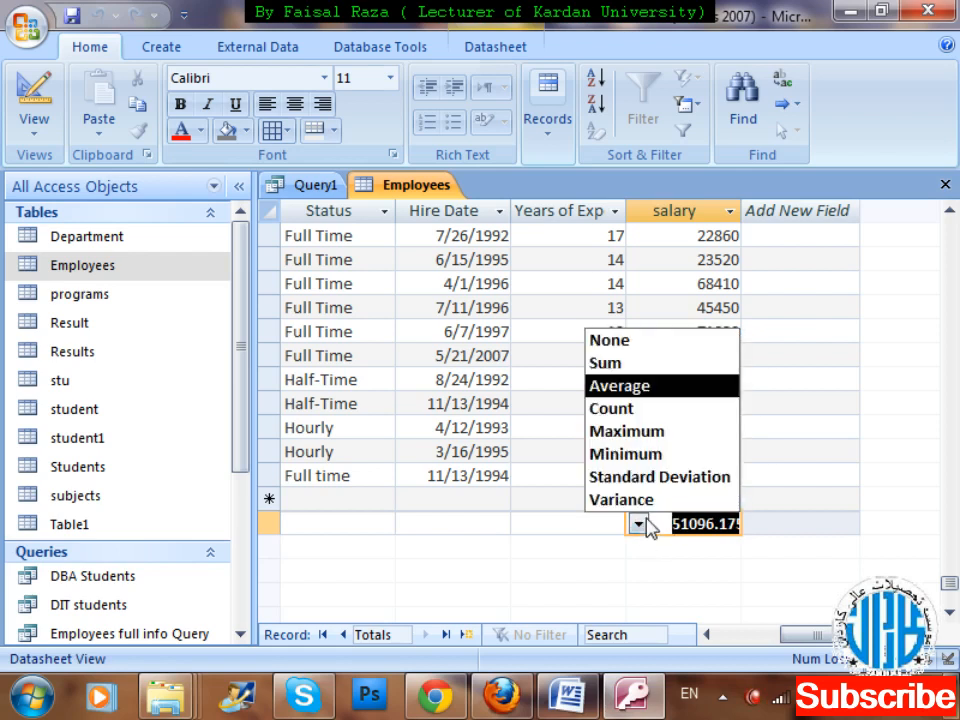
left_click(644, 366)
Set the totals row of the Employees table to Count for the Employee Name column.
key("Tab")
key("shift+Tab")
key("shift+Tab")
key("shift+Tab")
key("shift+Tab")
key("shift+Tab")
key("shift+Tab")
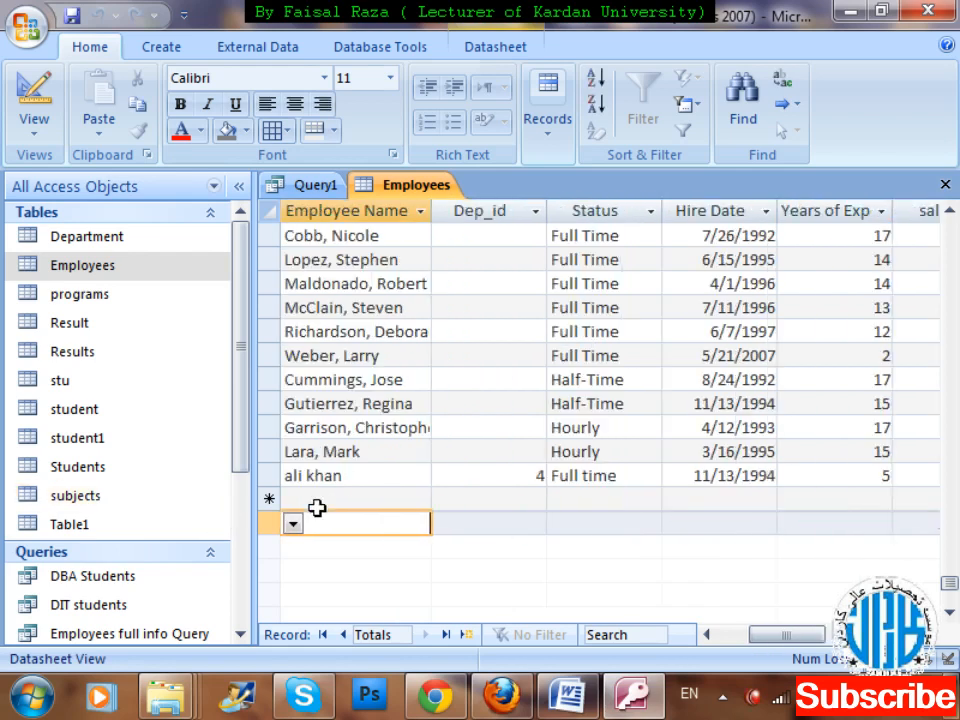
key("shift+Tab")
key("shift+Tab")
key("Tab")
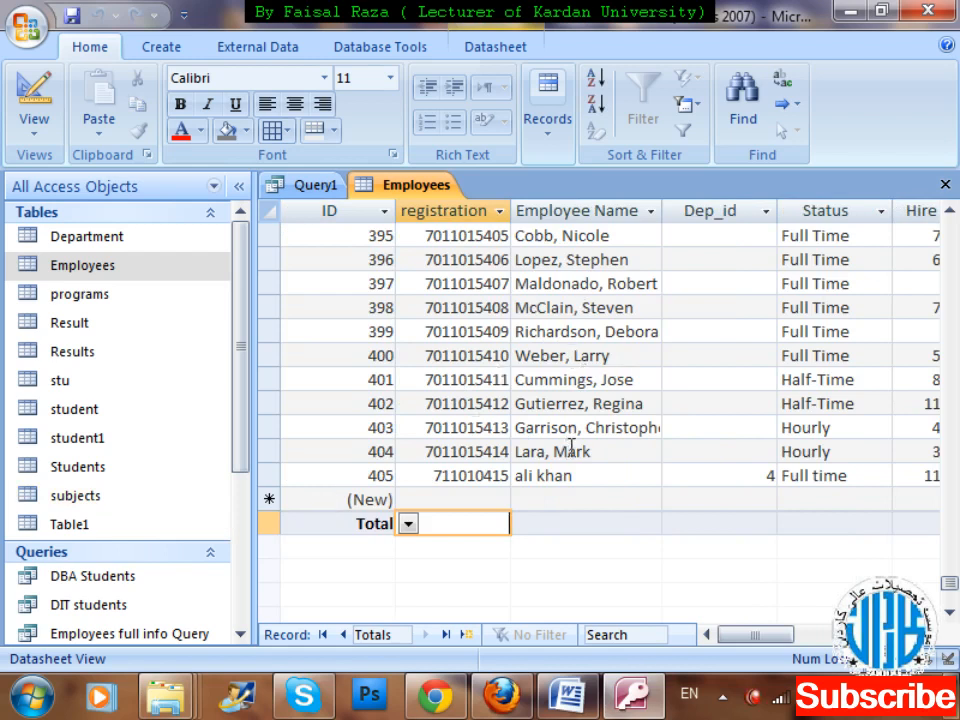
left_click(408, 524)
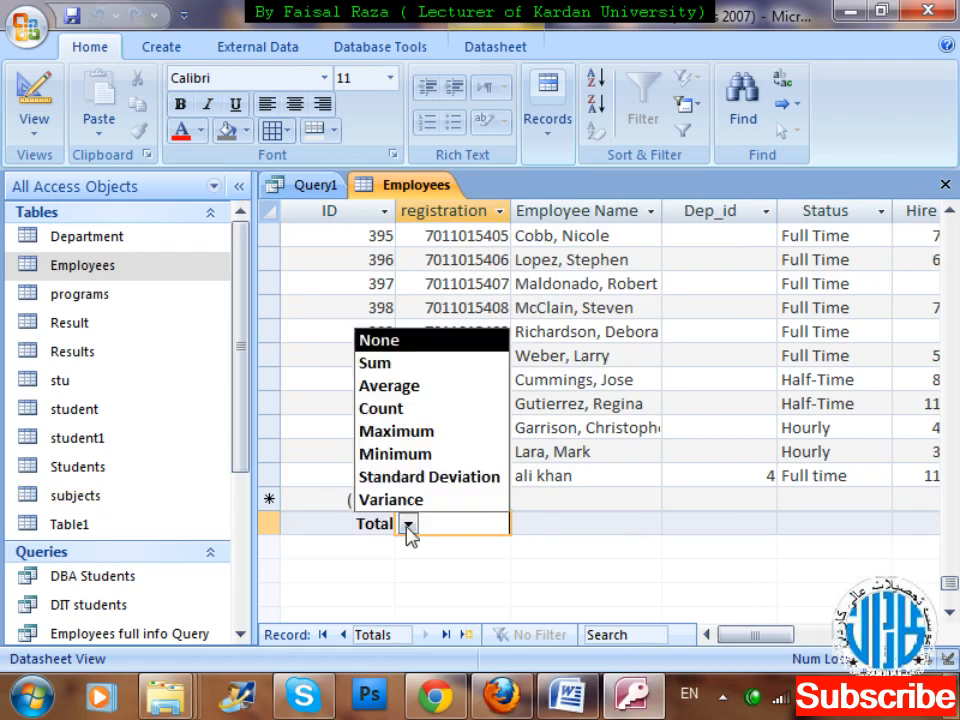
left_click(564, 519)
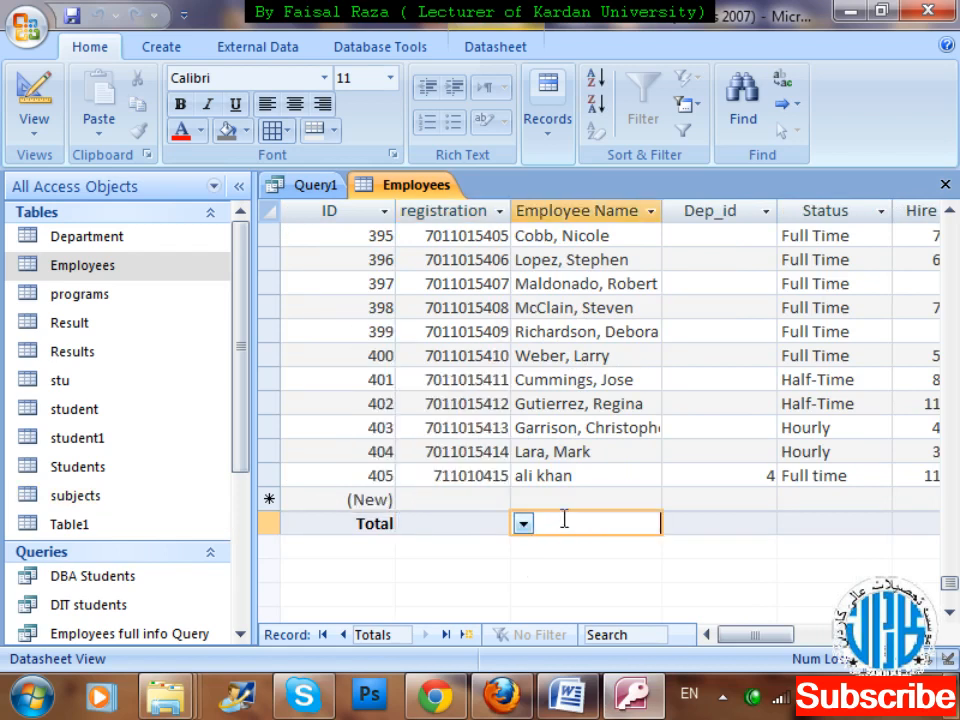
left_click(523, 524)
left_click(537, 569)
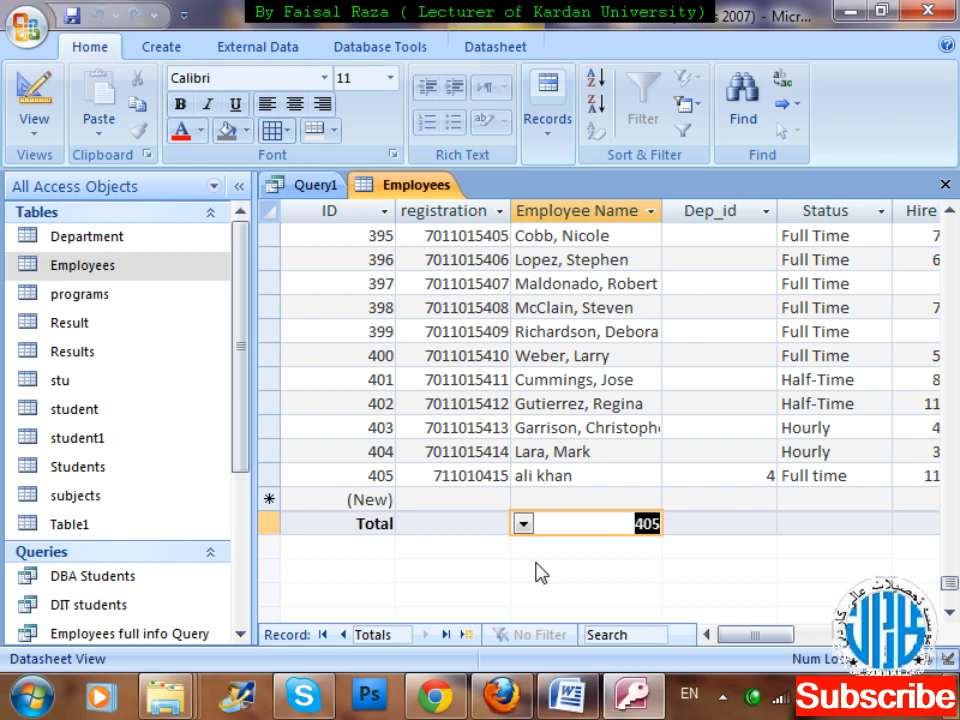
Start a new Employees record by entering the registration number and the employee's full name.
key("Up")
key("Left")
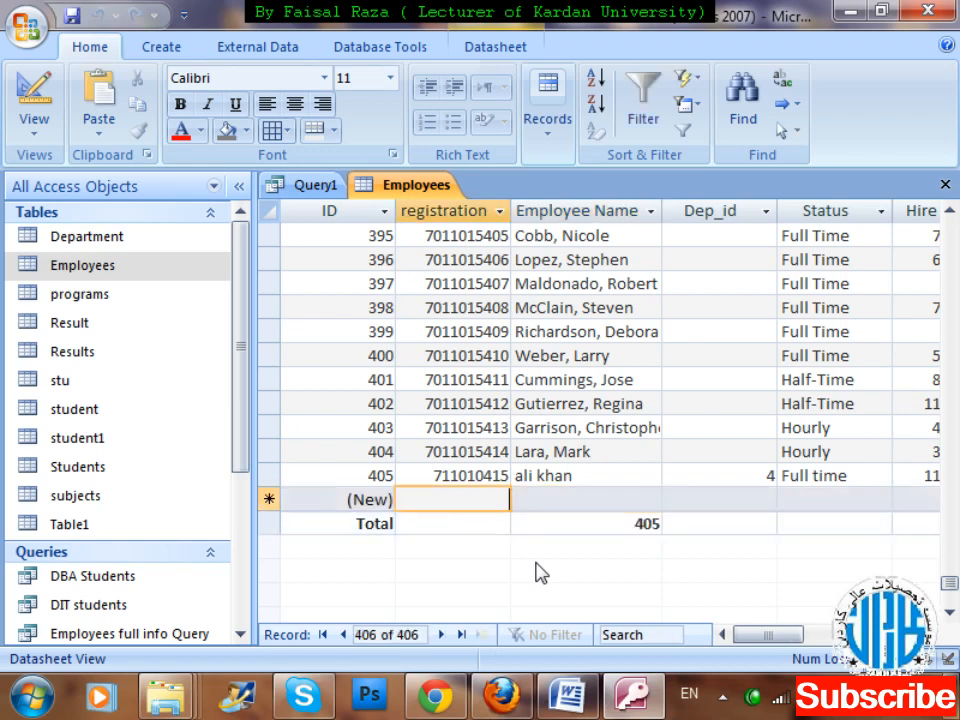
type("70110")
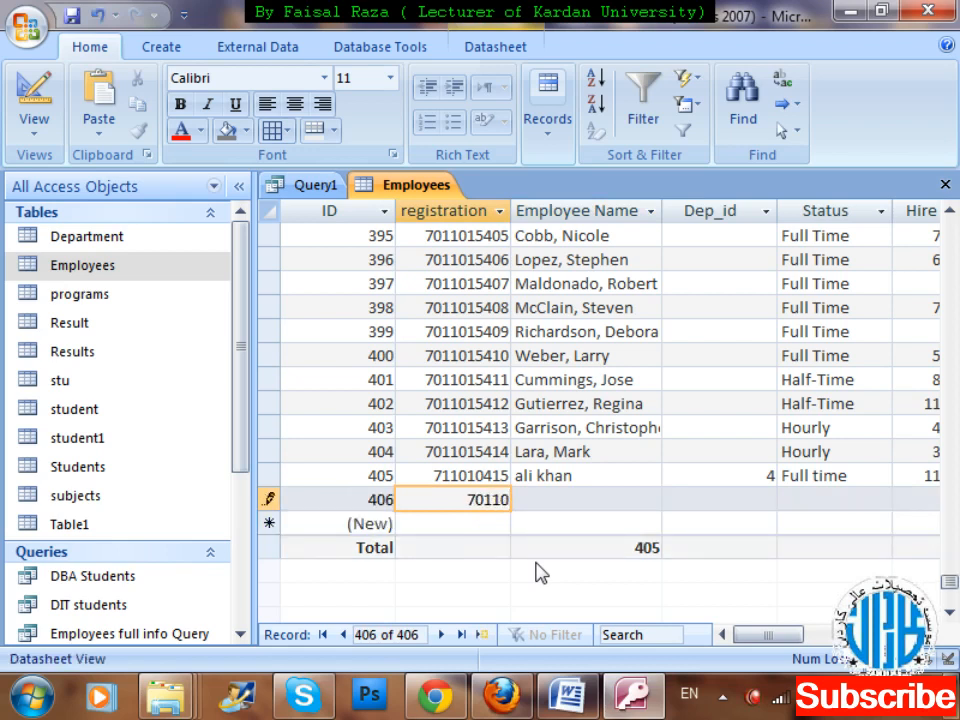
type("1500\\")
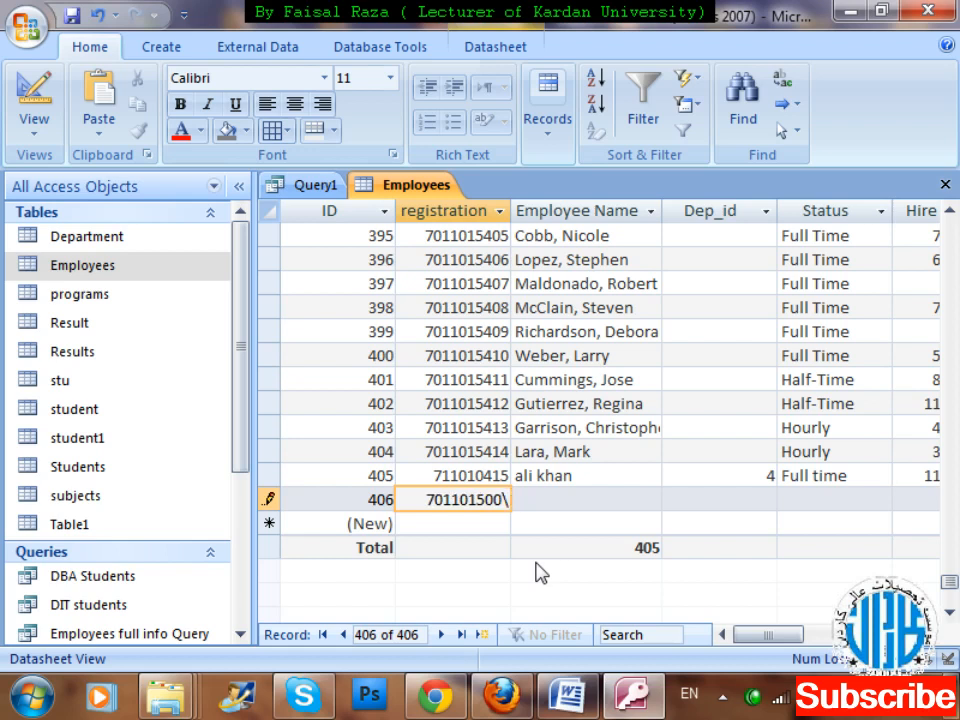
key("BackSpace")
key("BackSpace")
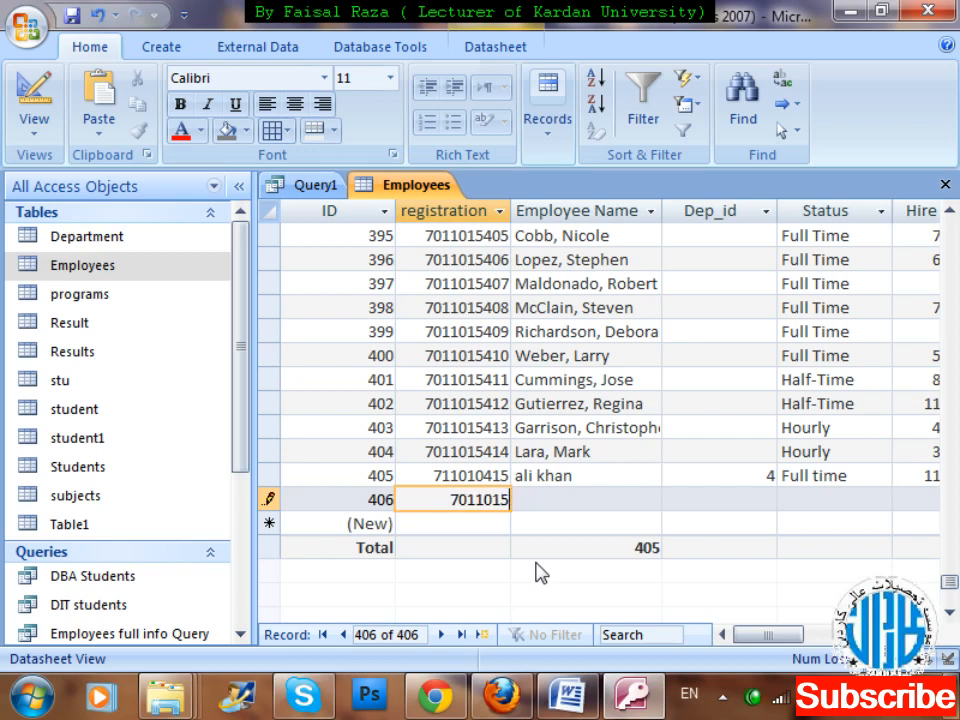
type("406")
key("Tab")
type("kamr")
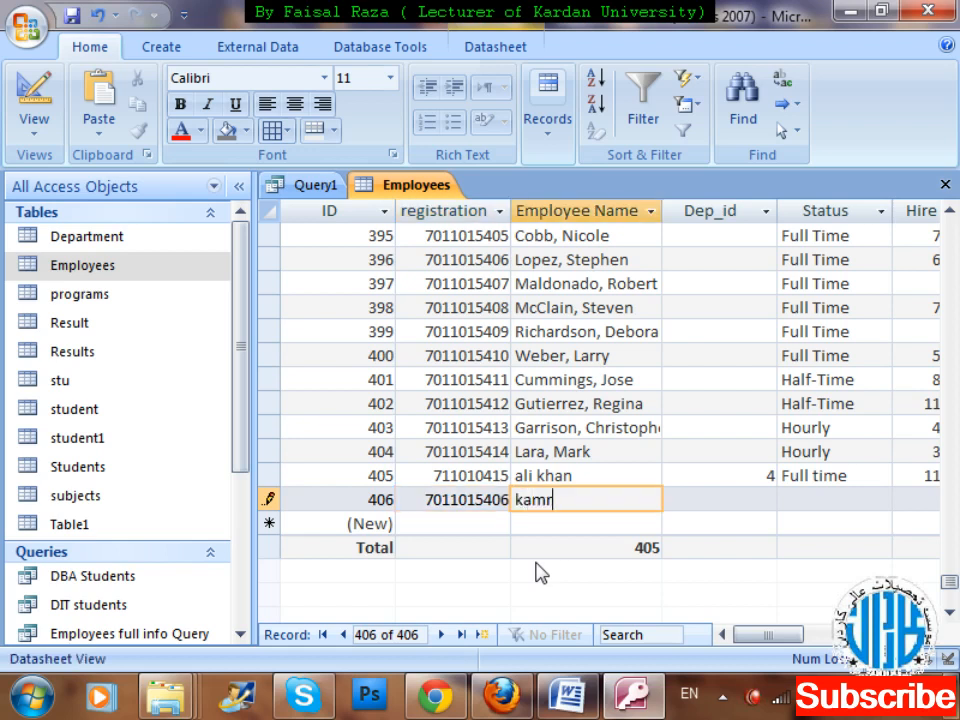
type("an, khan")
key("Tab")
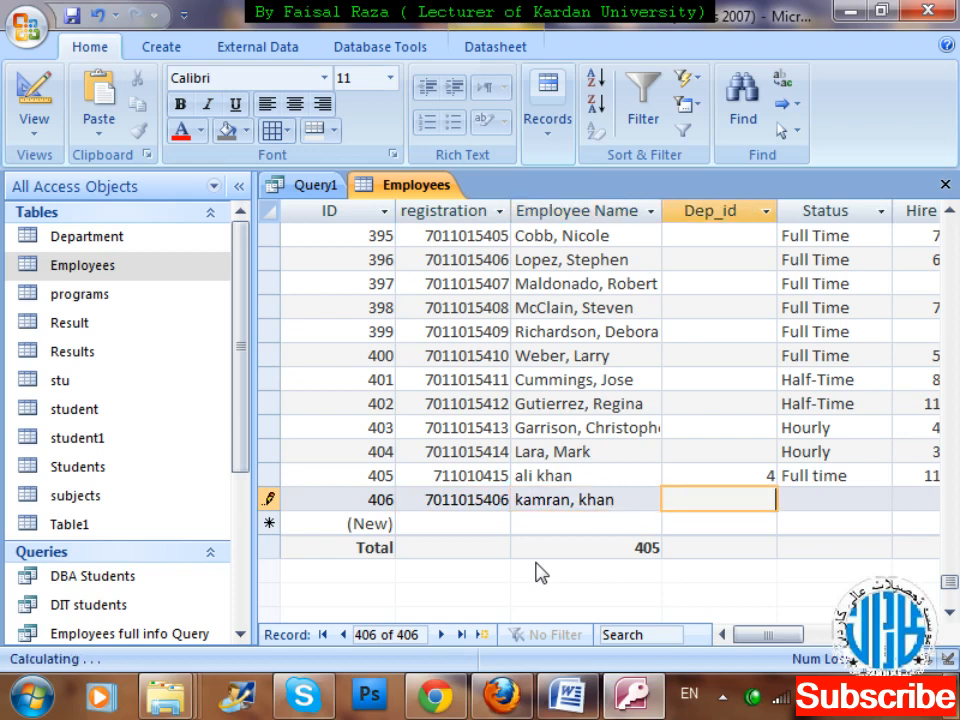
Set the new employee's Dep_id to 5 and Status to full time.
type("7")
key("BackSpace")
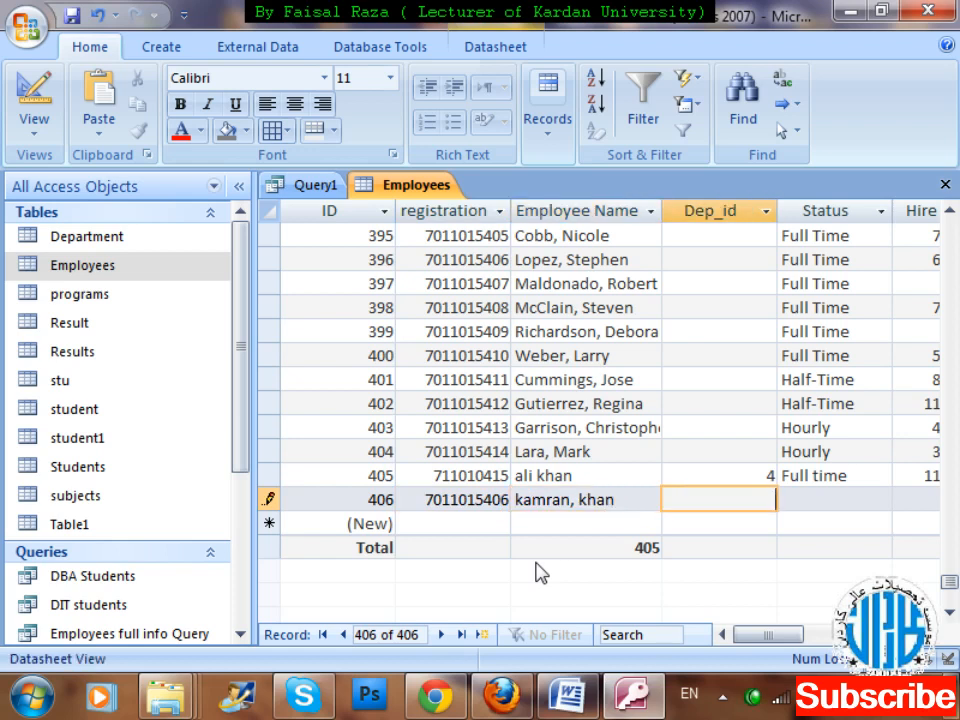
key("Tab")
type("full time")
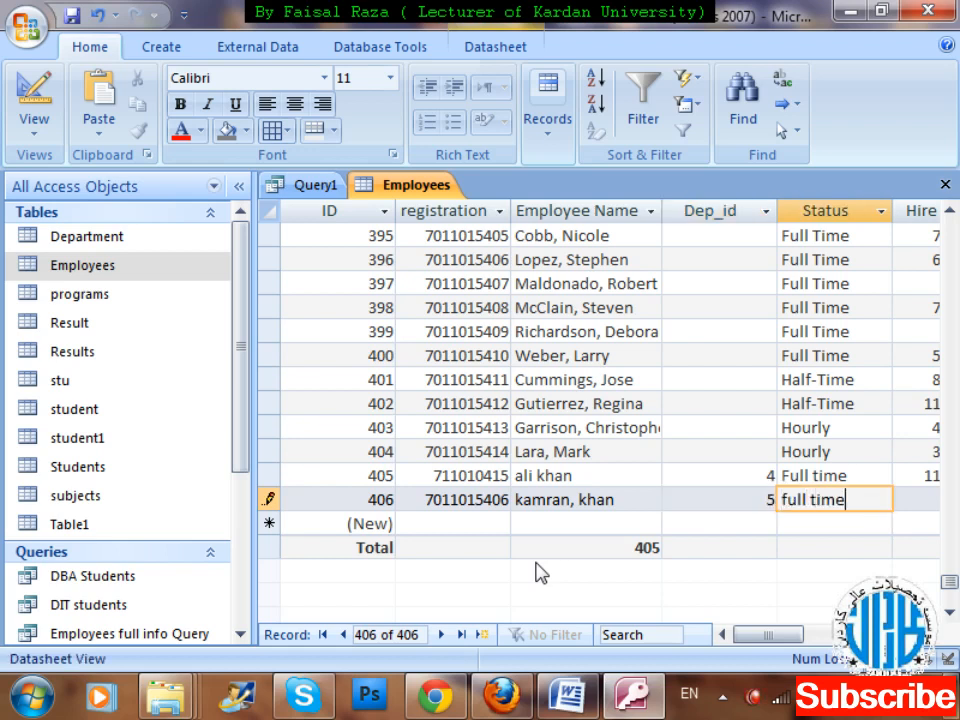
key("Tab")
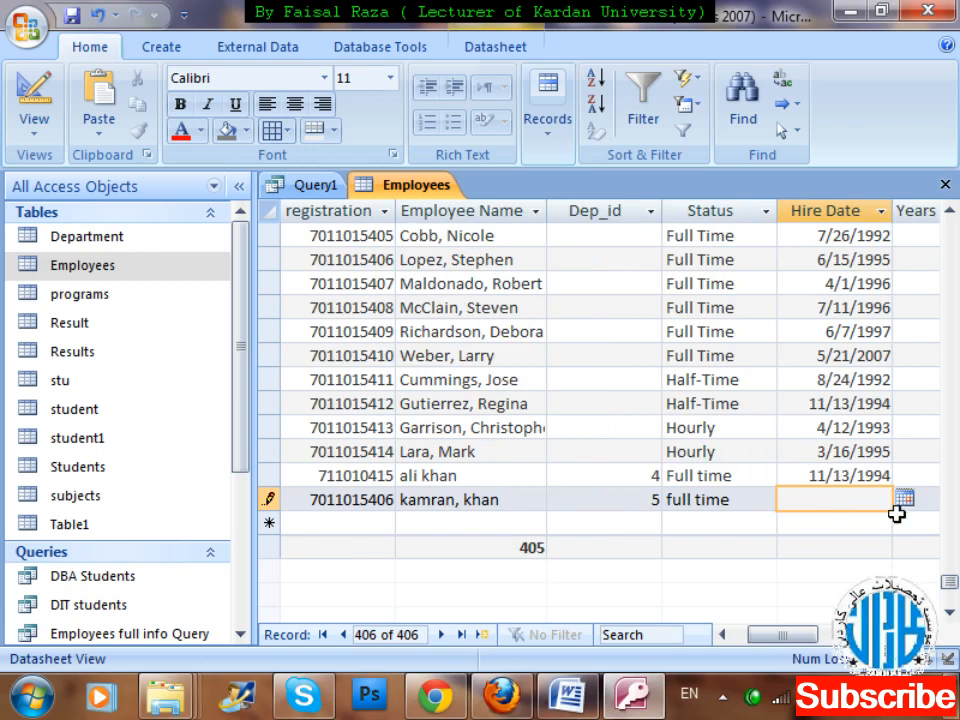
Complete the new Employees record with Hire Date 7/15/2012, Years of Exp 10 and salary 40000.
left_click(903, 499)
left_click(738, 566)
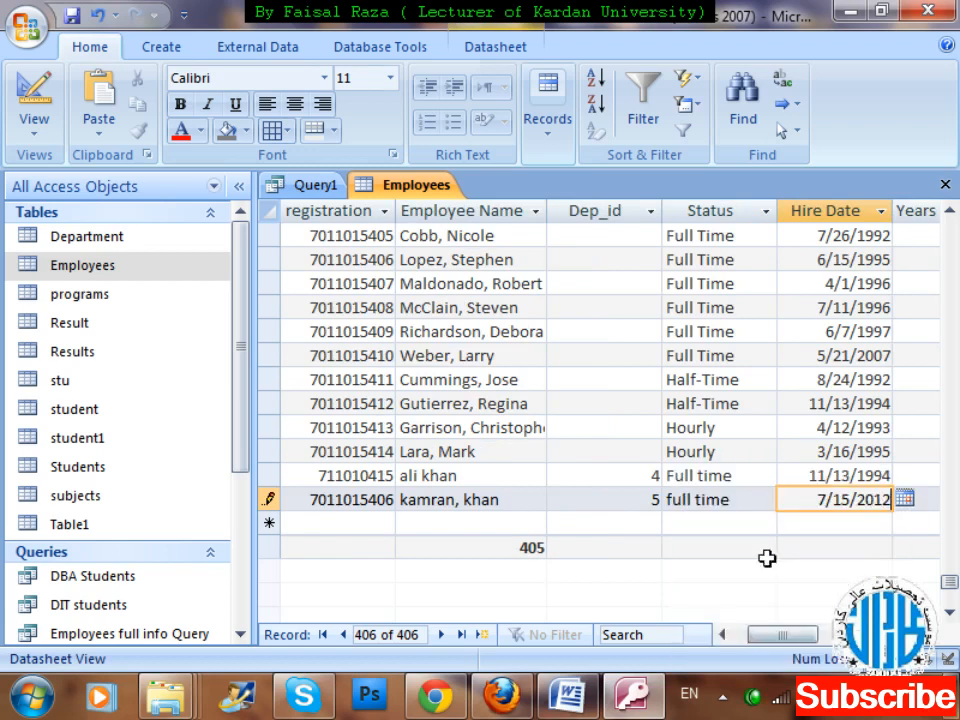
left_click(932, 506)
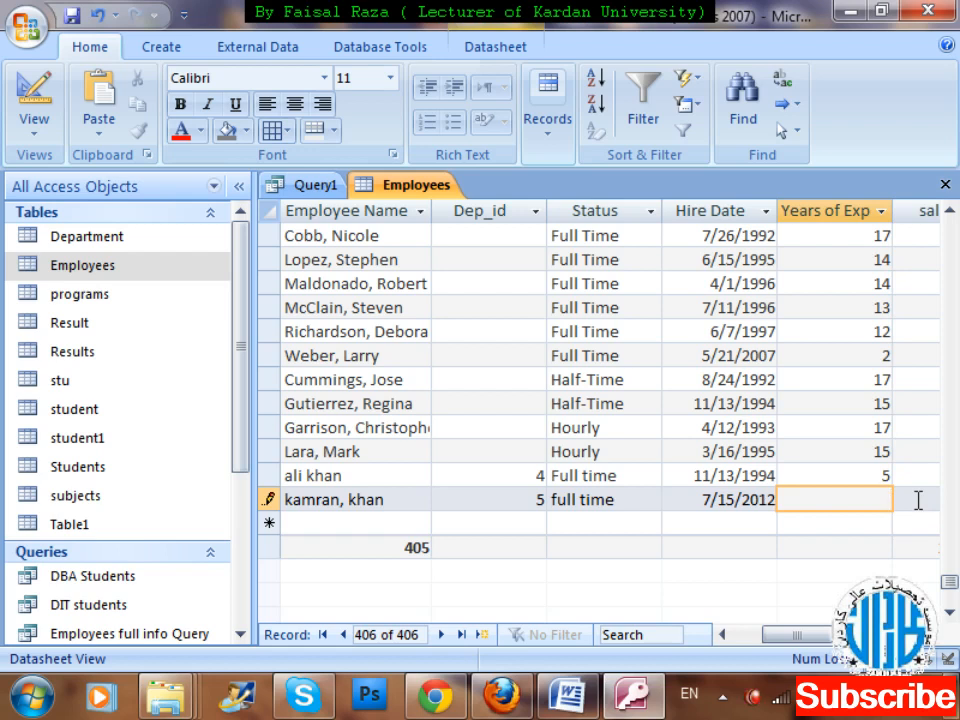
key("BackSpace")
type("10")
key("Tab")
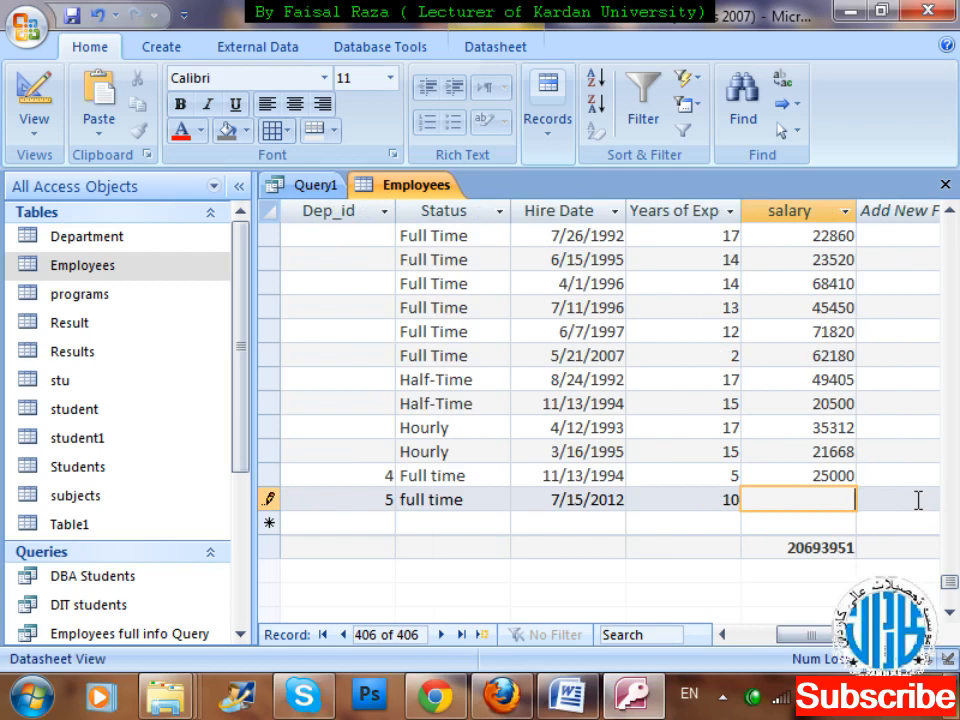
type("40000")
key("Tab")
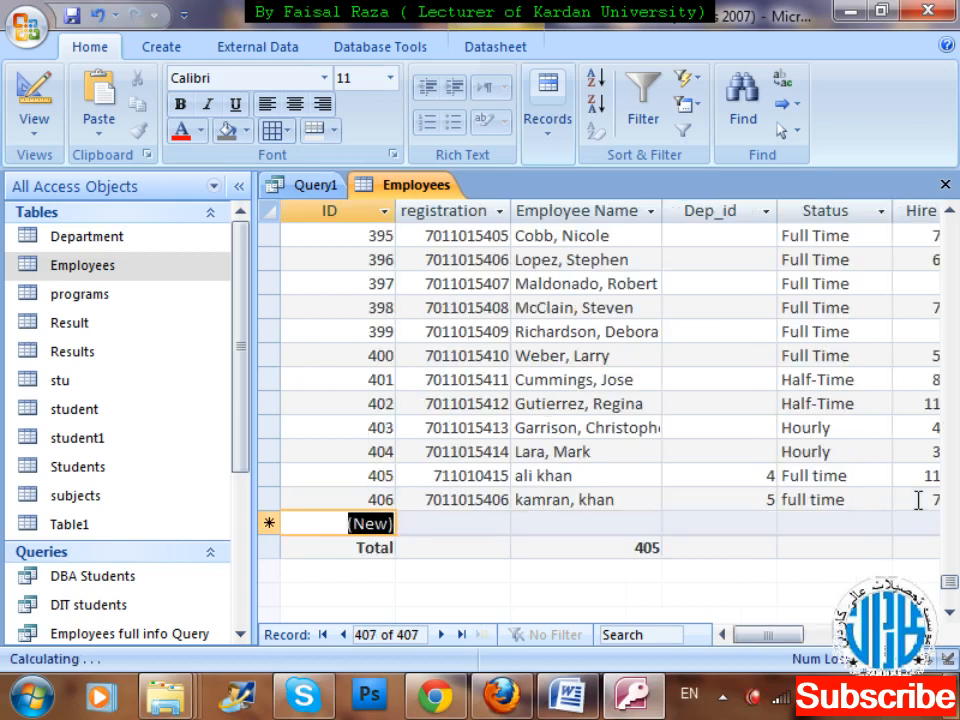
Examine the Employees totals row for the employee count and the salary sum with the added record included.
key("Down")
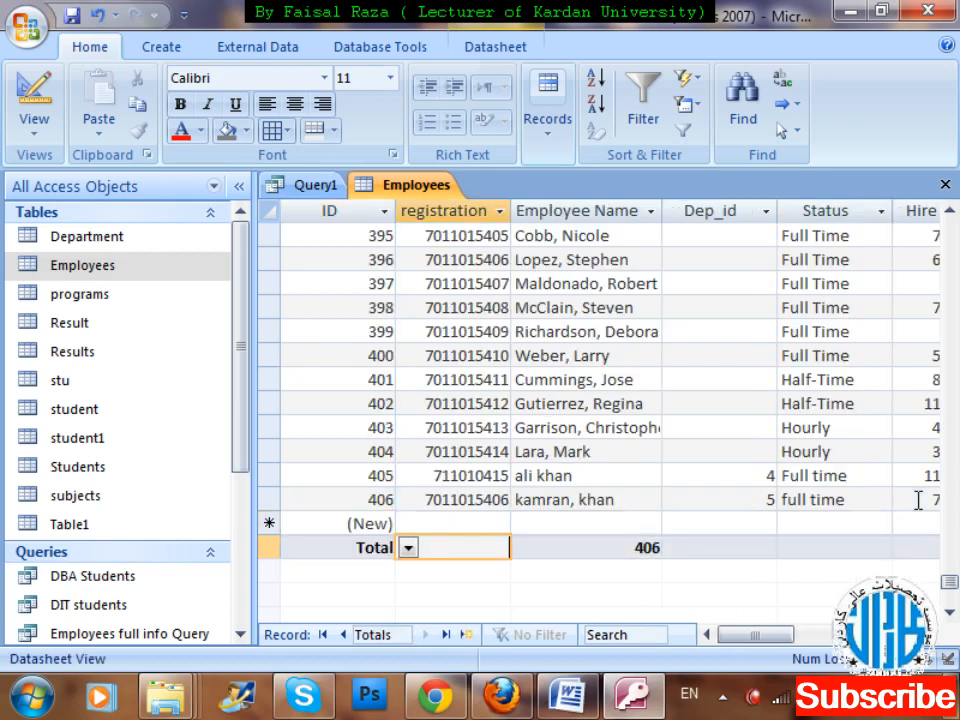
key("Right")
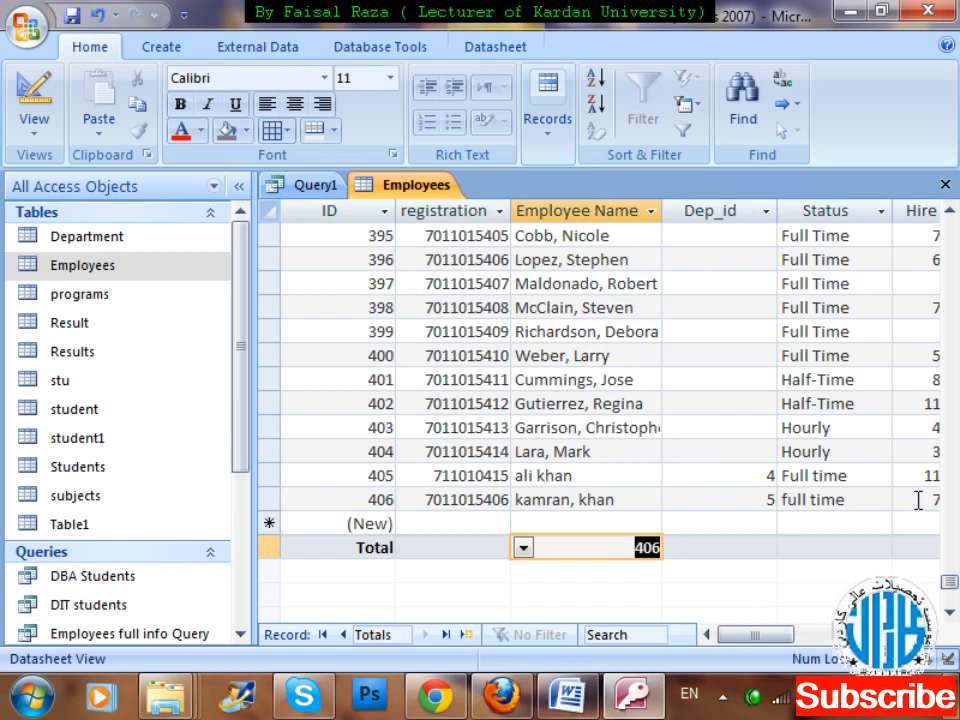
key("Right")
key("Right")
key("Right")
key("Right")
key("Right")
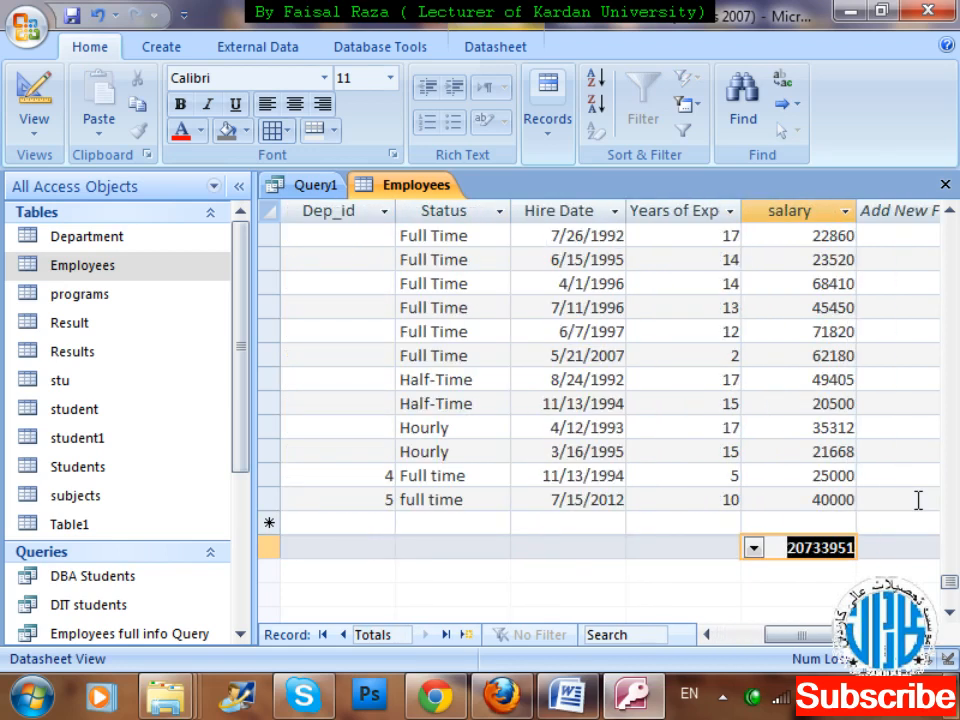
key("Left")
key("Left")
key("Left")
key("Left")
key("Left")
key("Left")
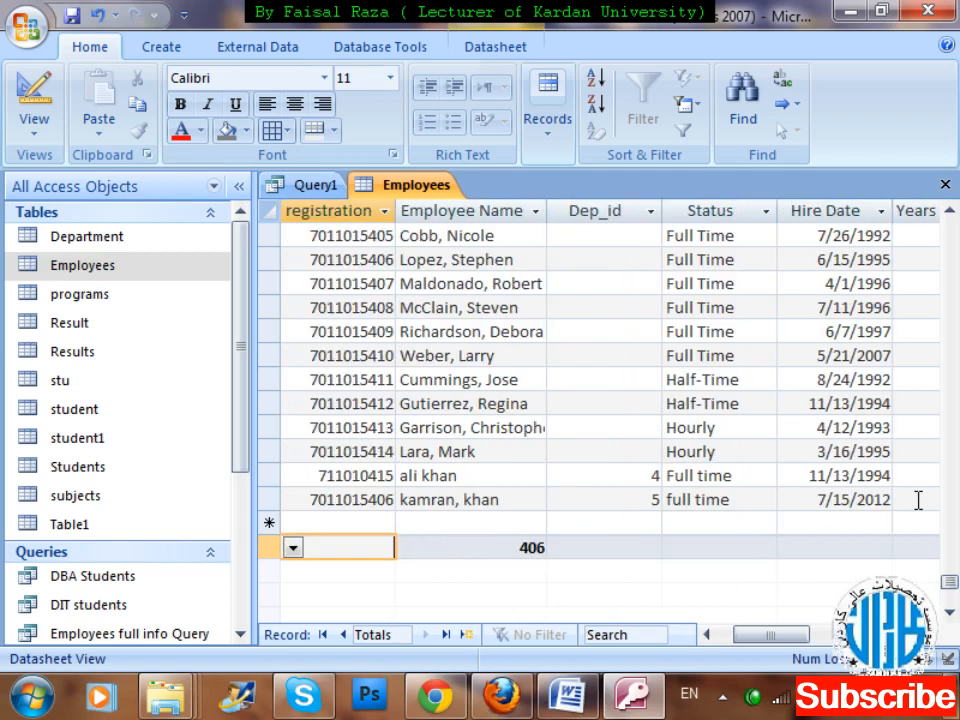
key("Up")
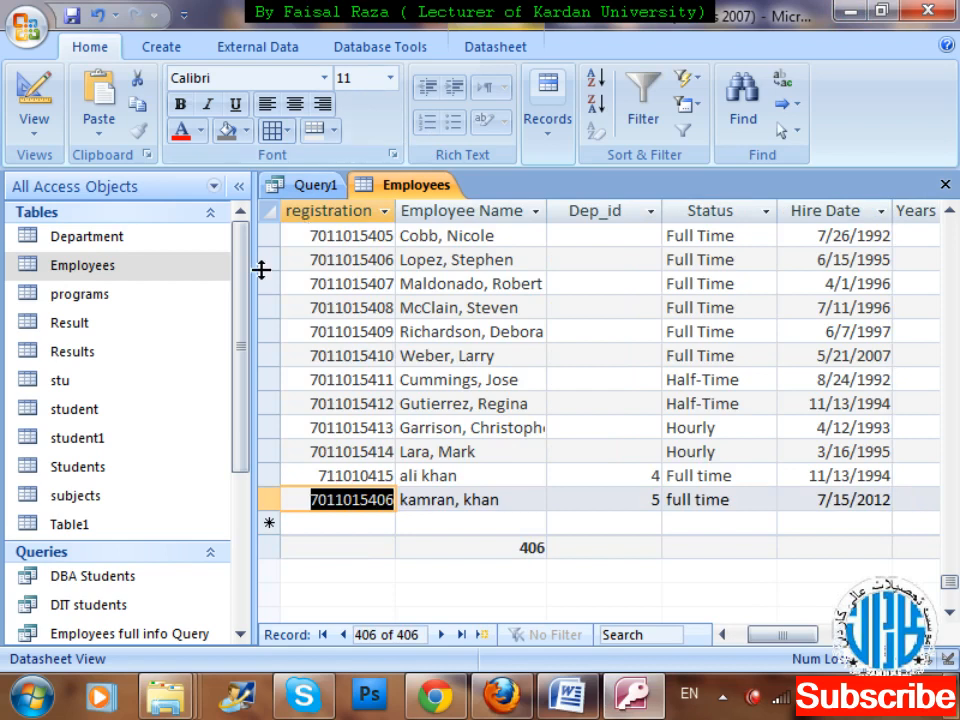
Create a new table in Design view with a first field E_id of data type AutoNumber.
left_click_drag(244, 279, 230, 258)
left_click(150, 47)
left_click(180, 120)
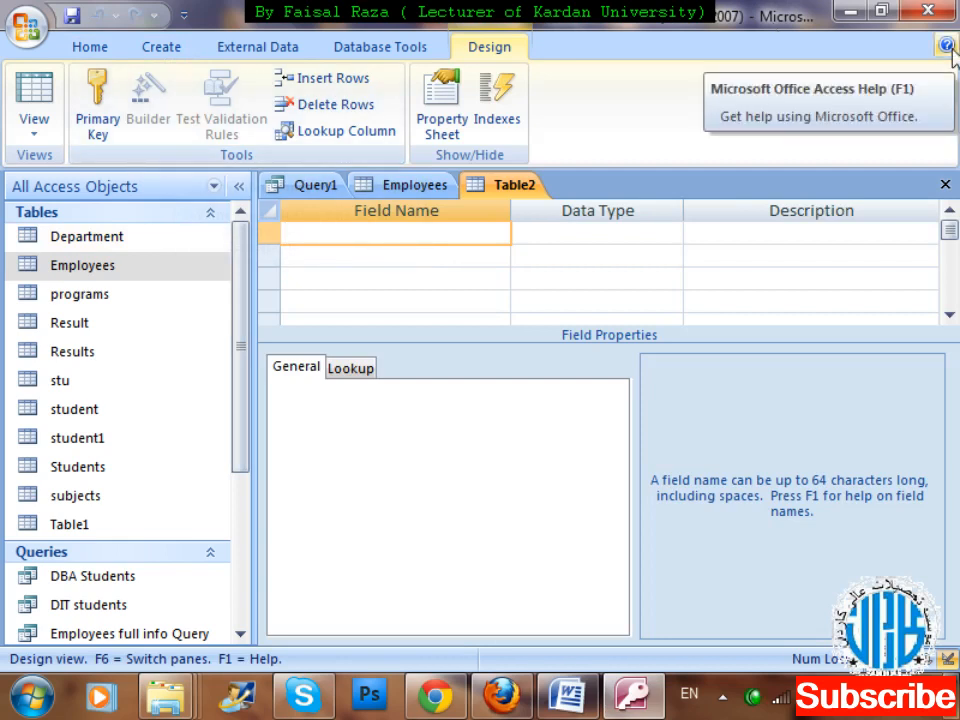
type("E_id")
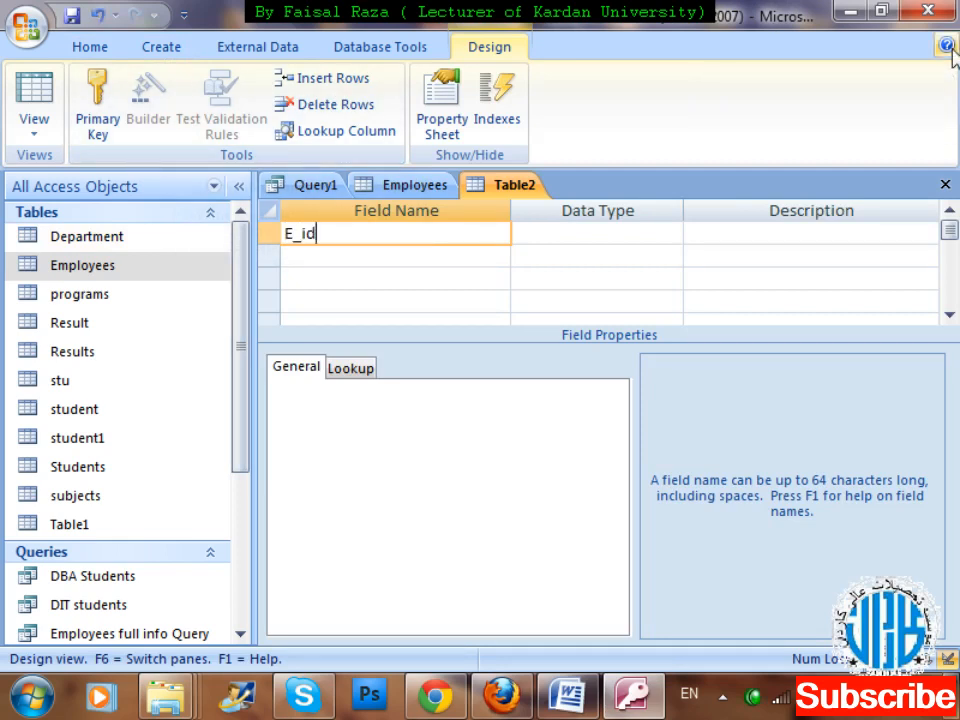
key("Tab")
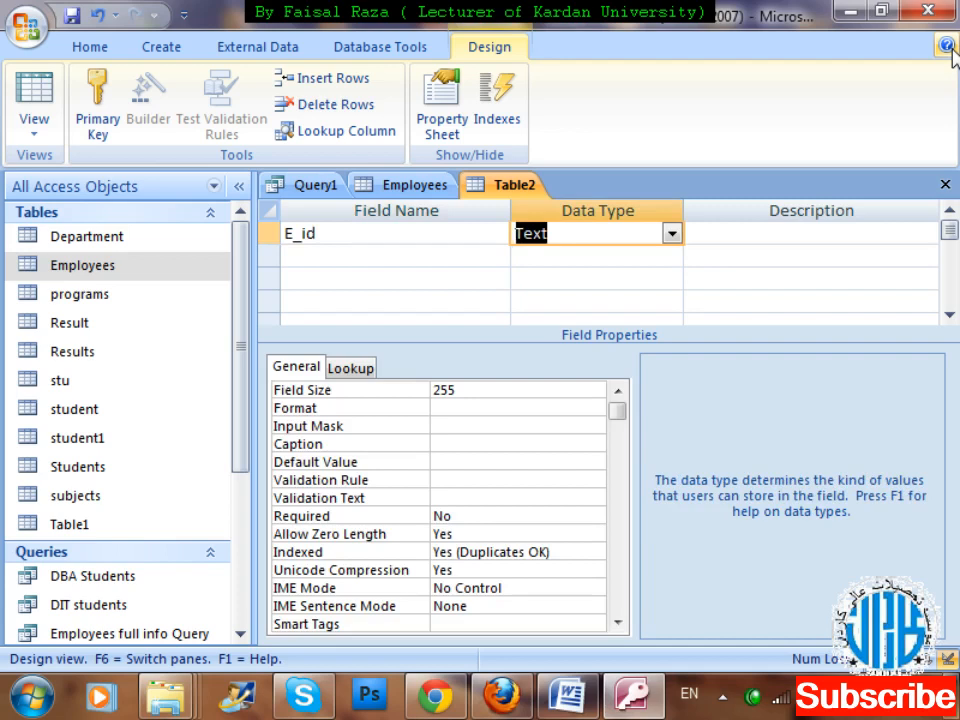
type("autoNumber")
key("Tab")
key("Tab")
Add a field called Name with data type Text to the table design.
type("Namr")
key("BackSpace")
type("e")
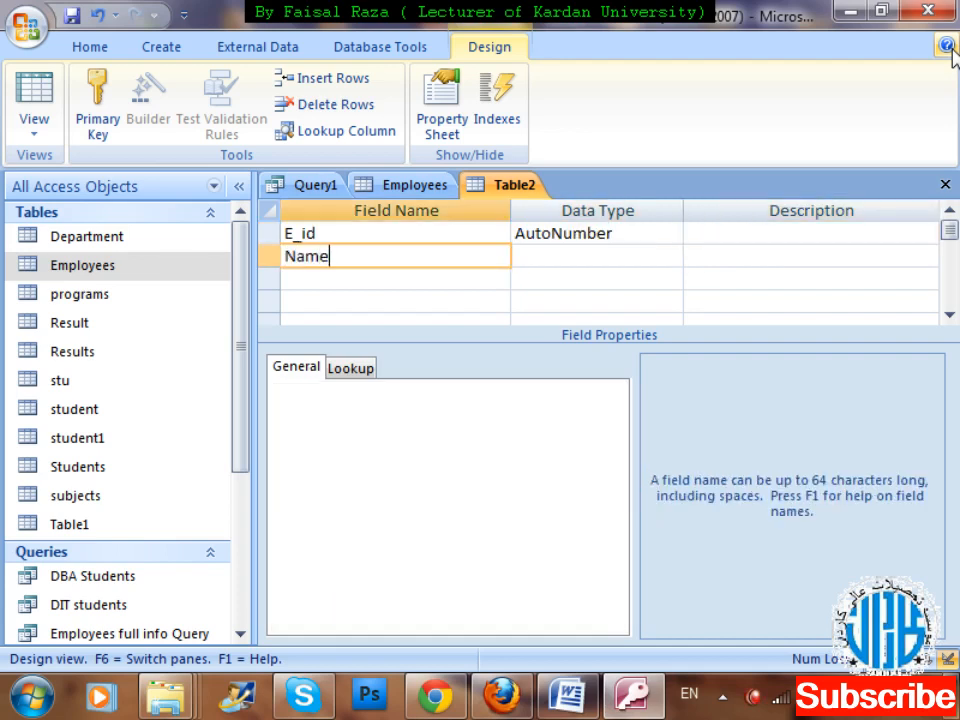
key("Tab")
key("Return")
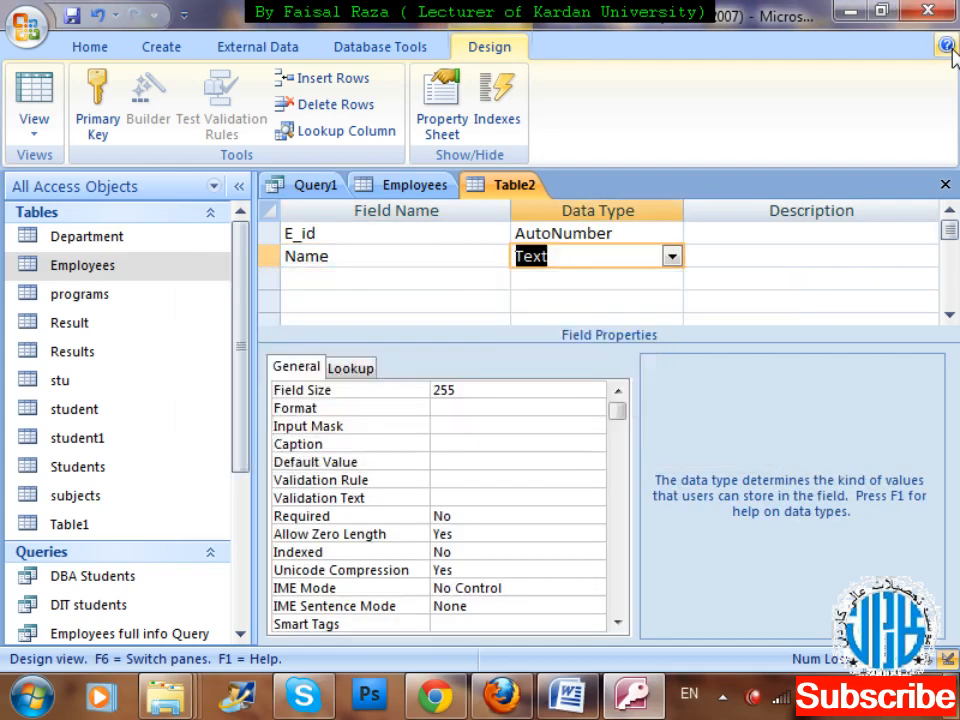
key("Tab")
Add a Text field called department to the table design.
key("Tab")
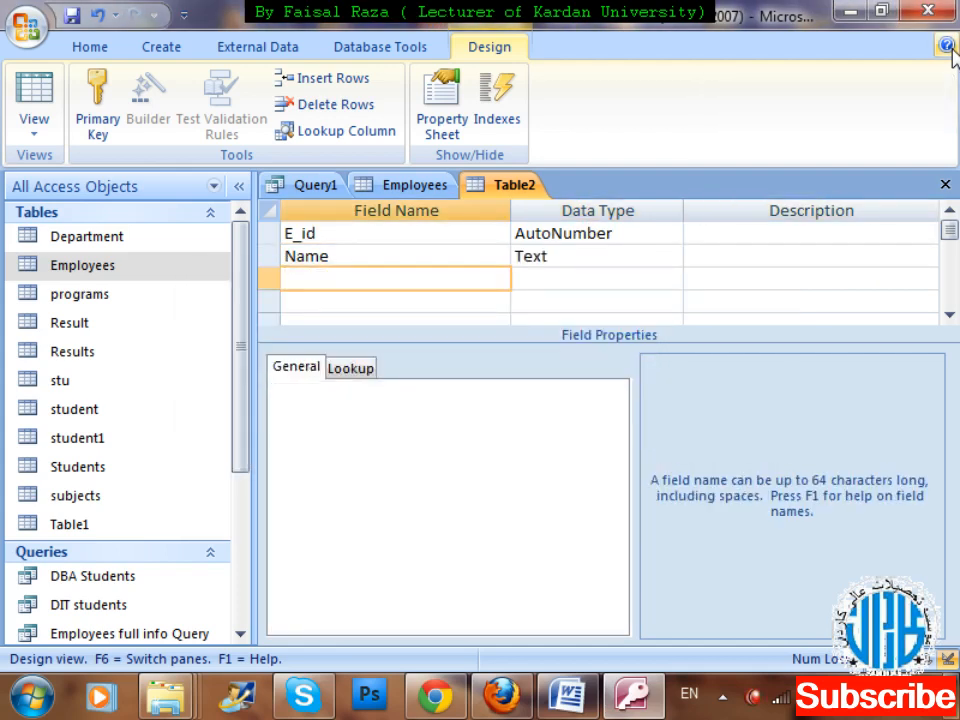
type("department")
key("Tab")
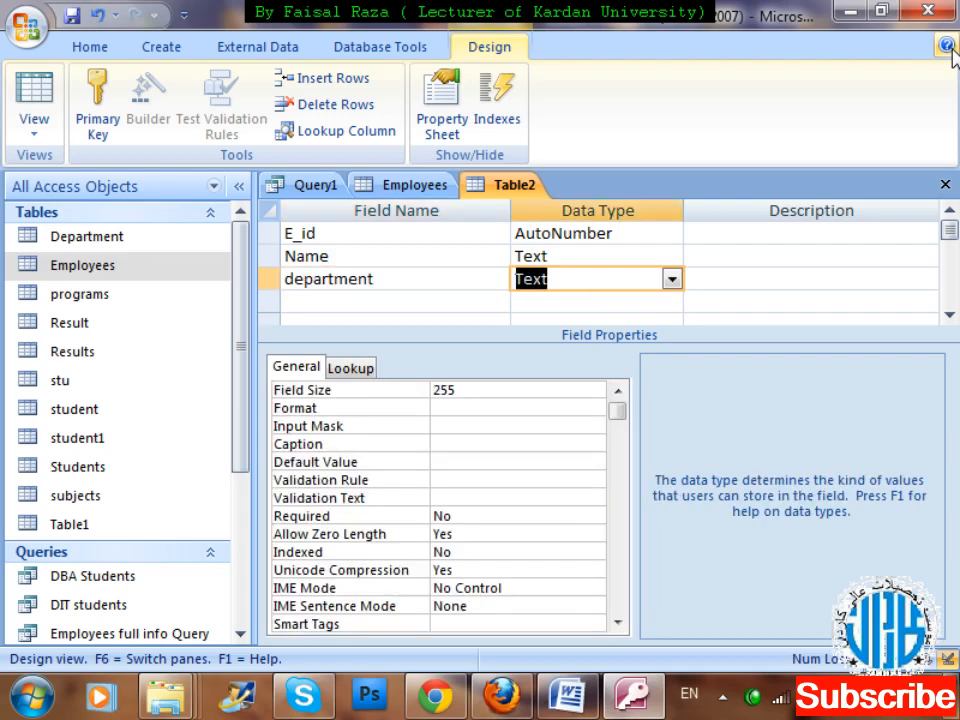
Add a field called salary with data type Number below the department field.
key("Tab")
key("Tab")
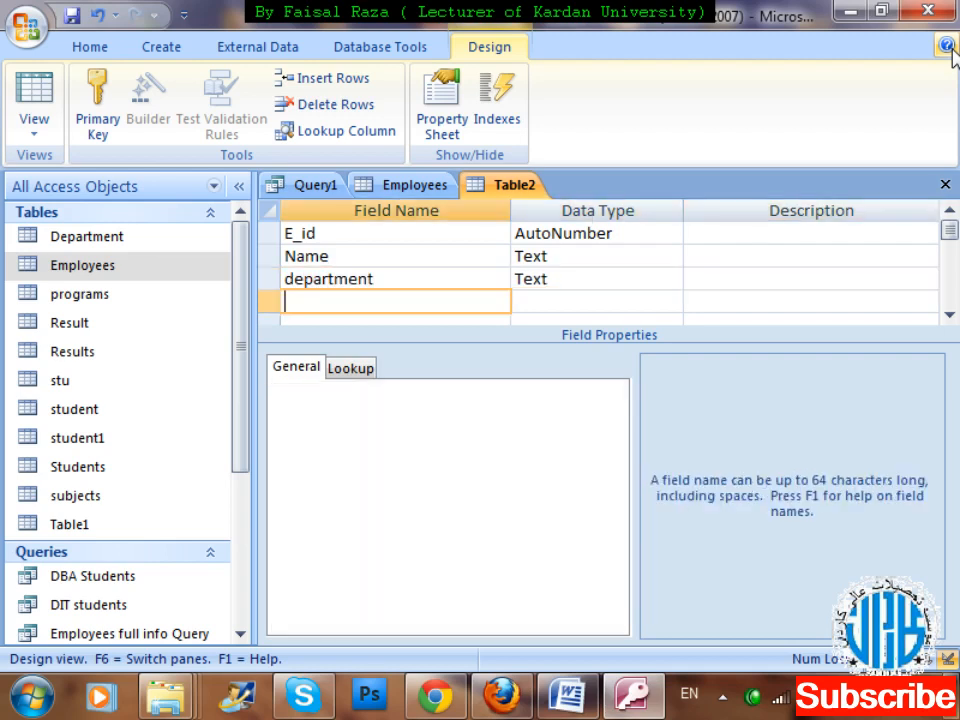
type("salary")
key("Tab")
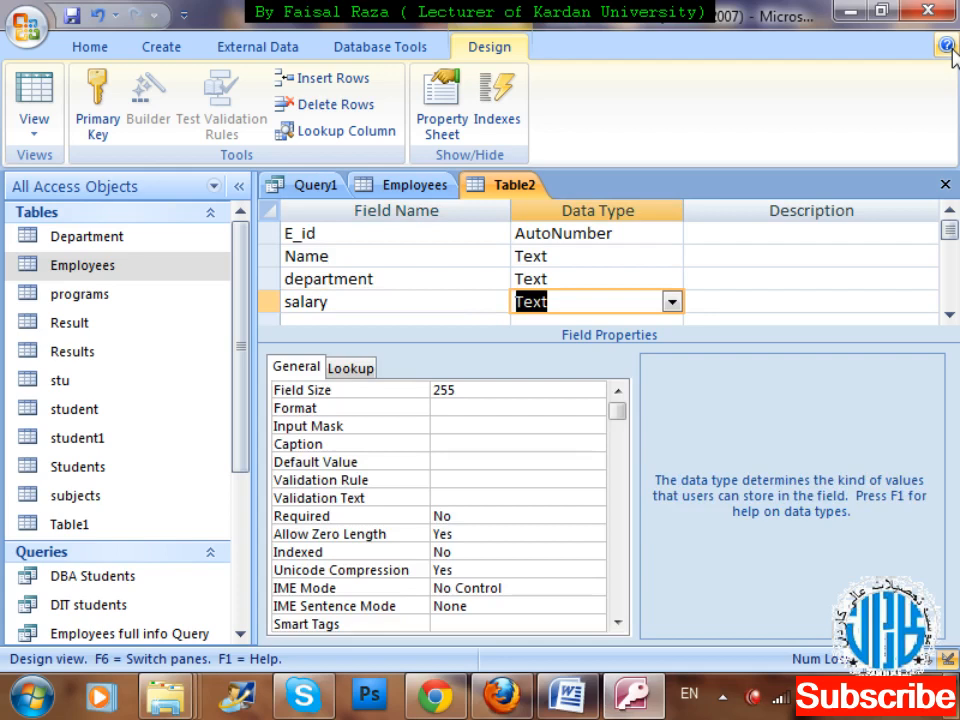
type("number")
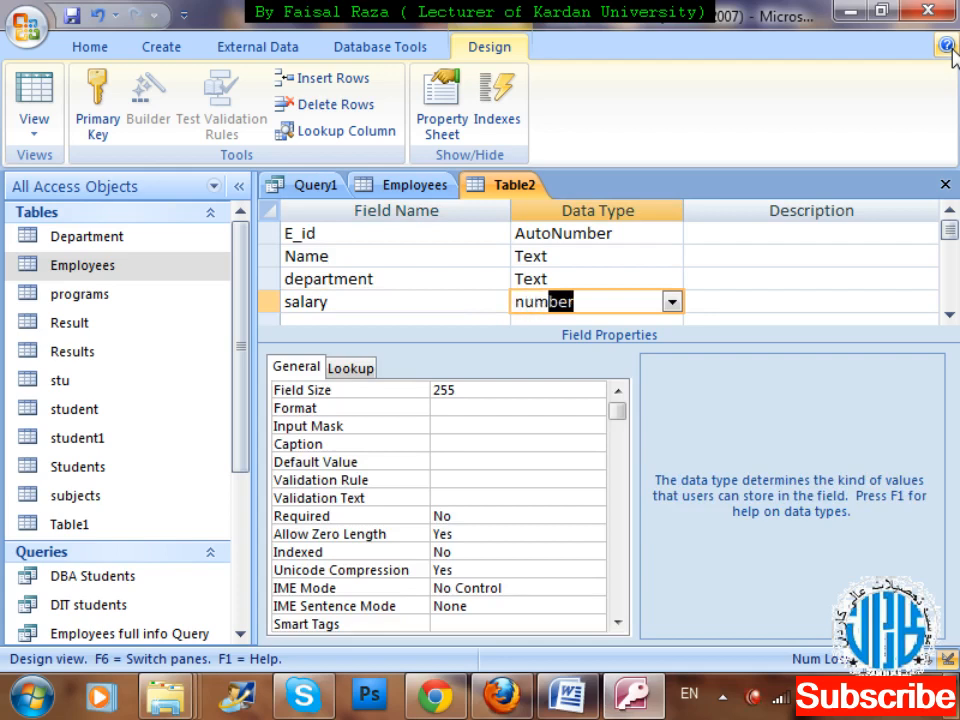
key("Tab")
Close the table design, saving it as emp and accepting the creation of a primary key.
key("ctrl+w")
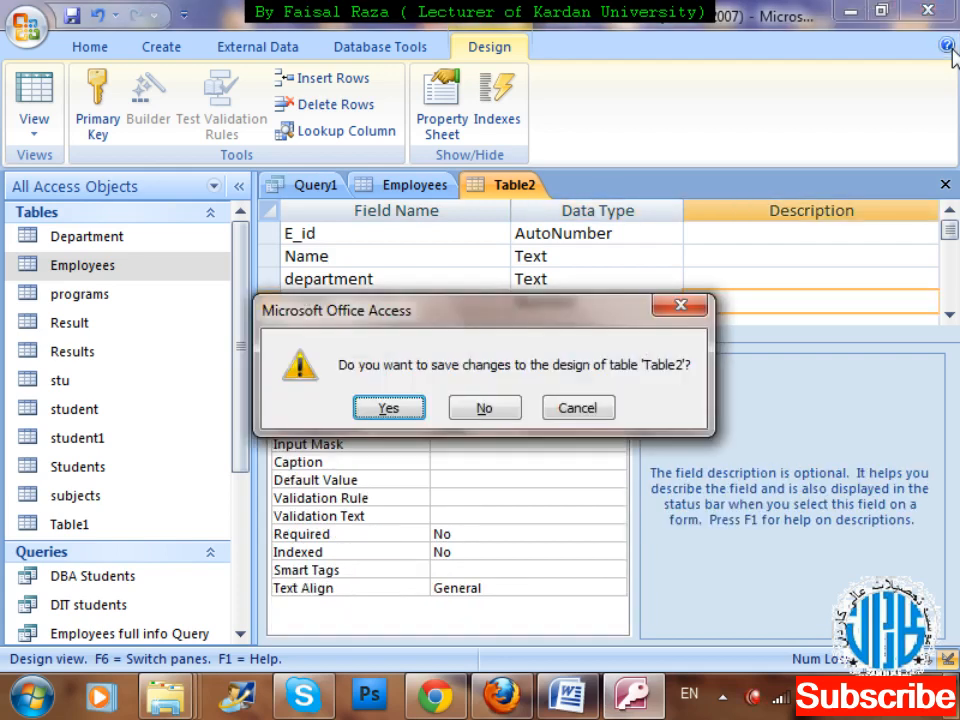
key("Return")
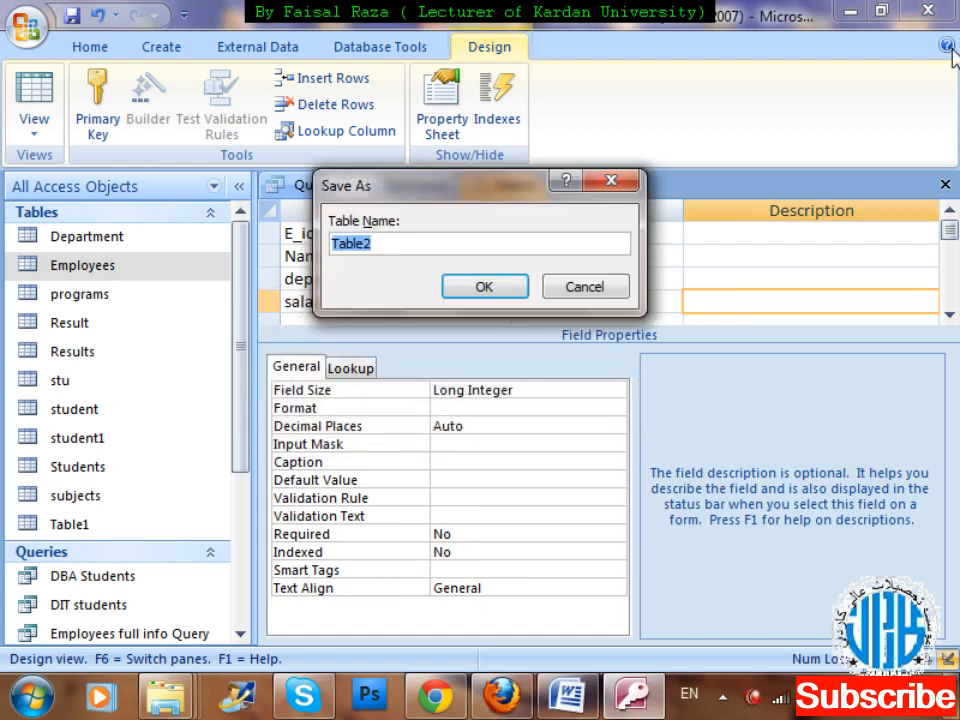
type("emp")
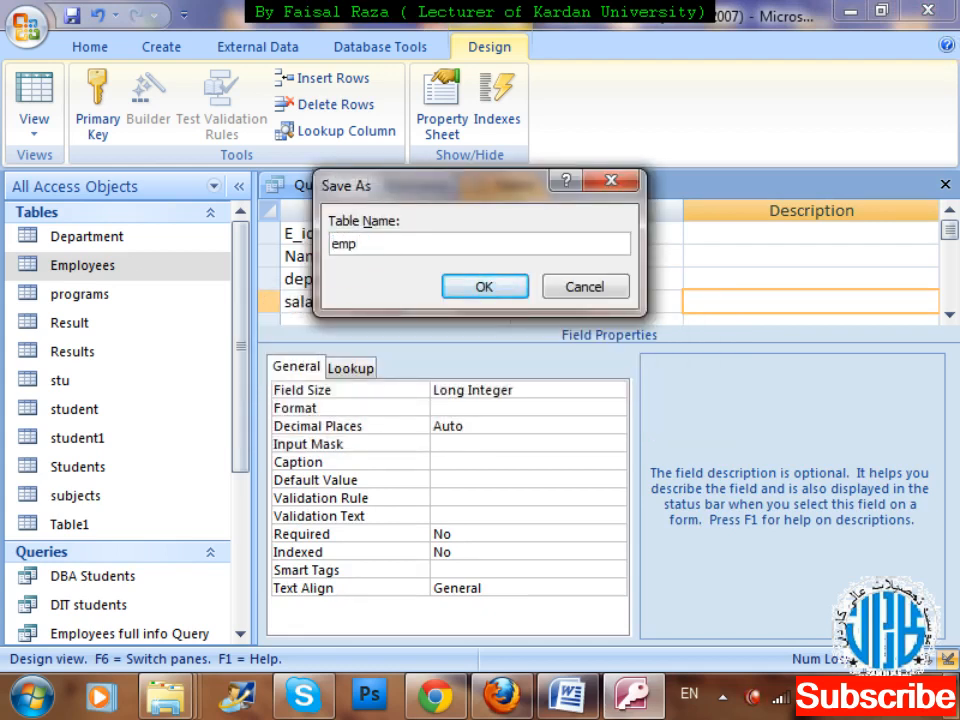
key("Return")
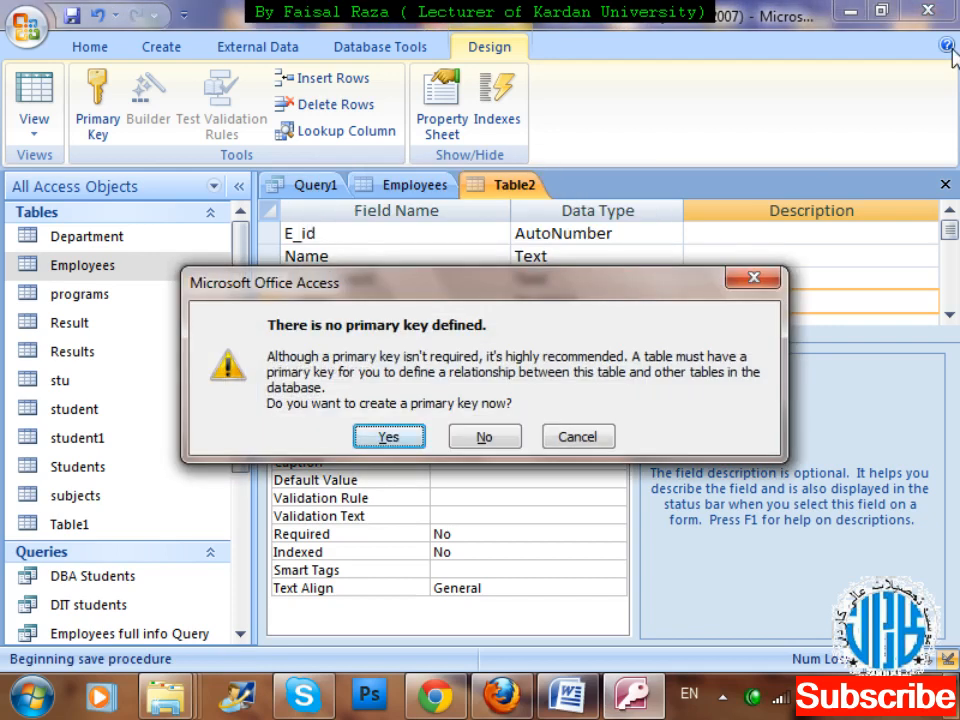
key("Right")
key("Left")
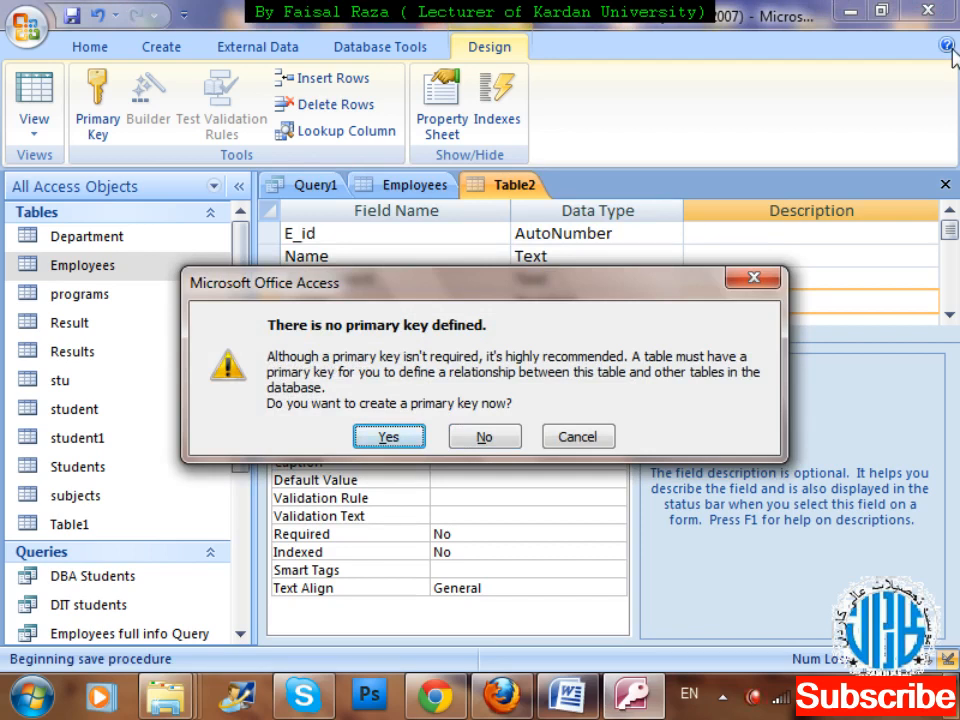
key("Return")
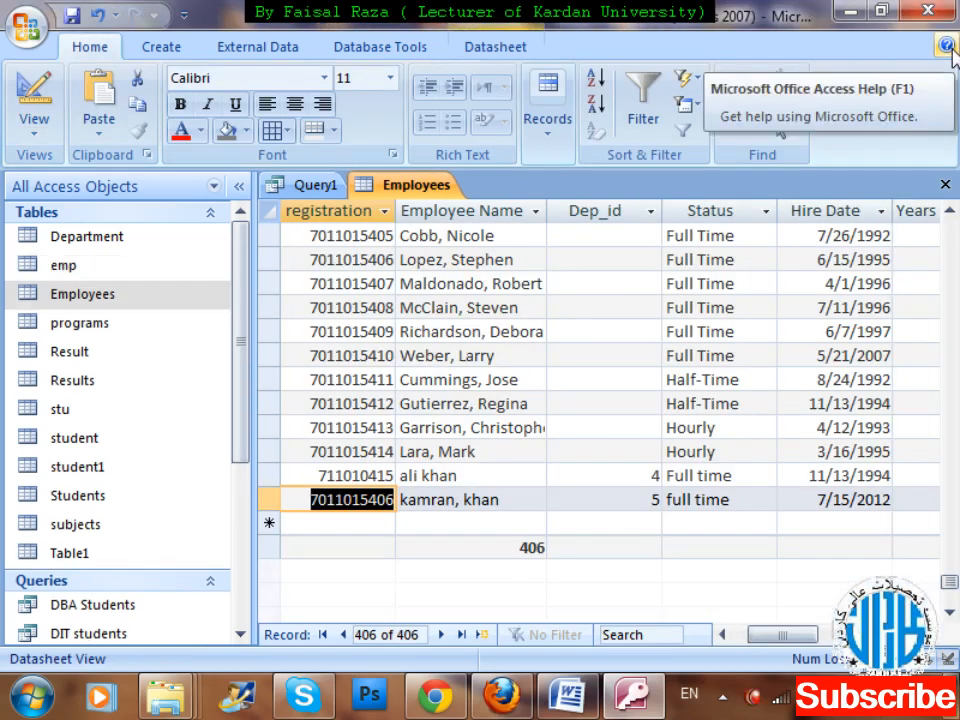
Close the Employees table and save its layout changes.
key("ctrl+w")
key("Tab")
key("shift+Tab")
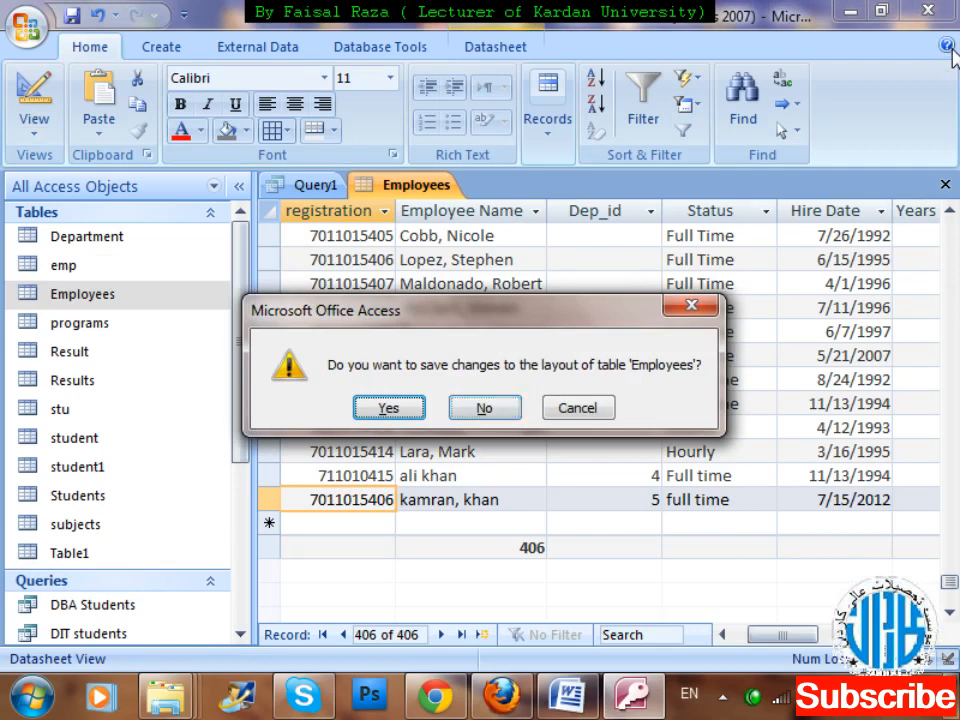
key("Return")
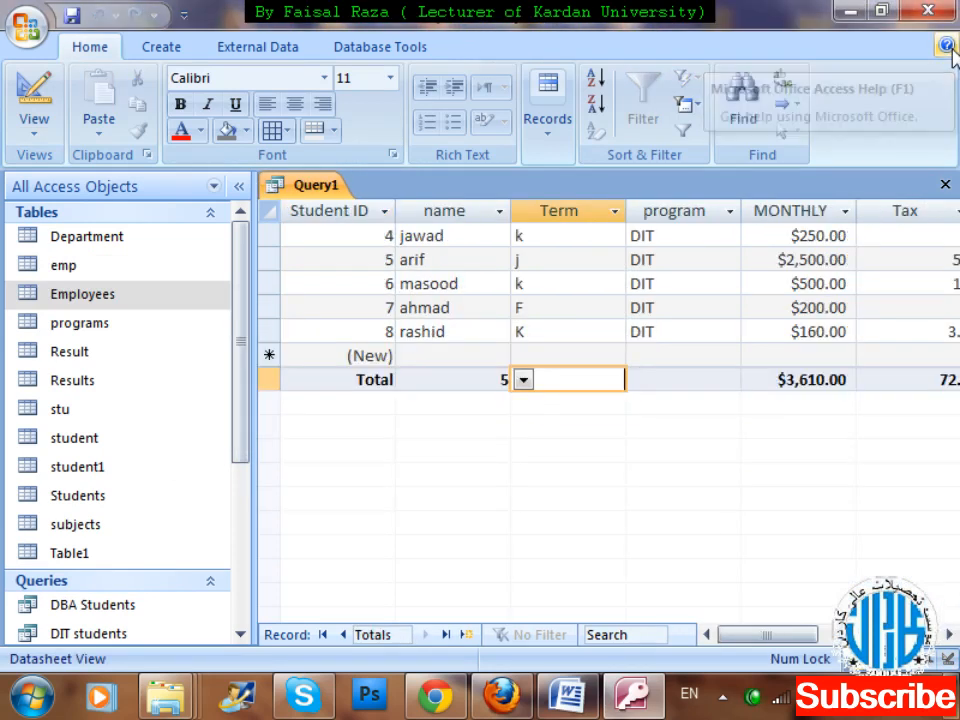
key("XF86AudioLowerVolume")
key("XF86AudioLowerVolume")
key("XF86AudioLowerVolume")
key("XF86AudioLowerVolume")
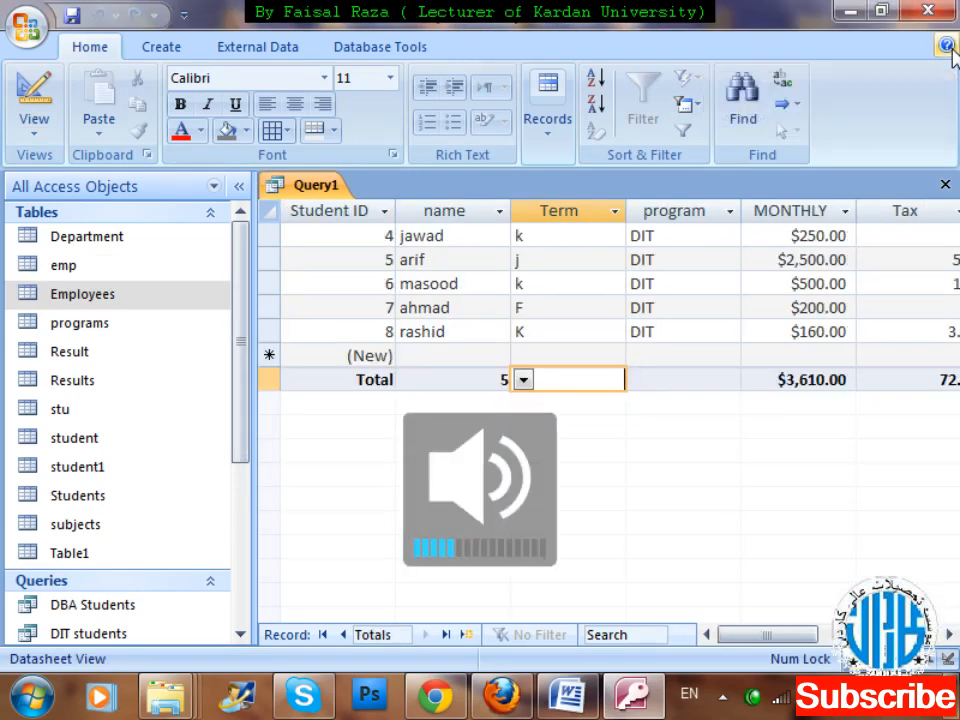
Close the open query and save it under the name Query1.
key("ctrl+w")
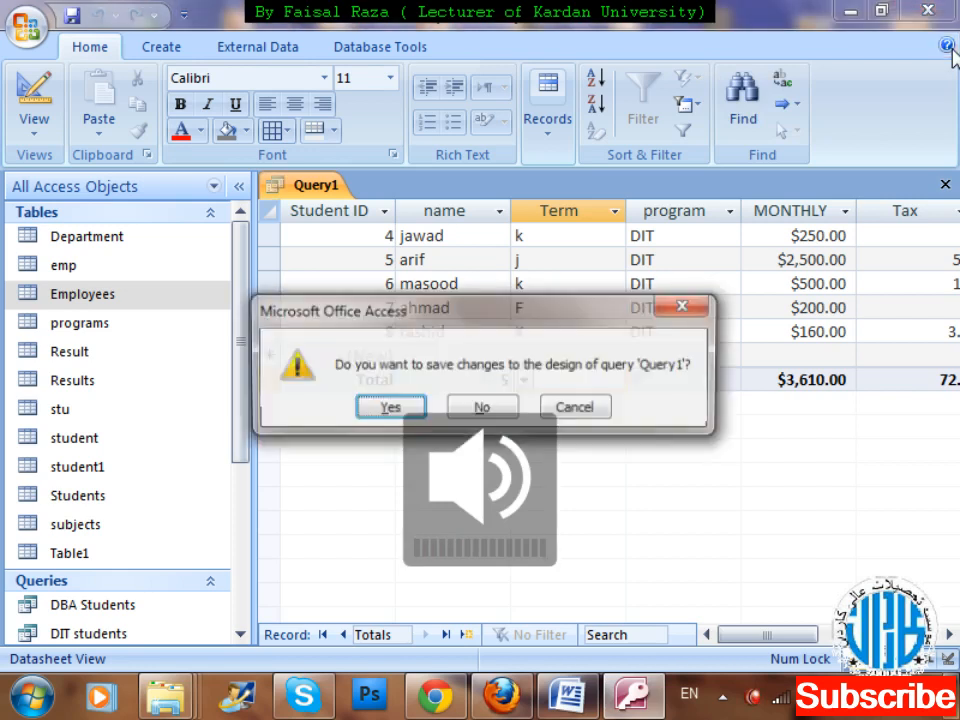
key("Left")
key("Right")
key("Left")
key("Left")
key("Left")
key("Return")
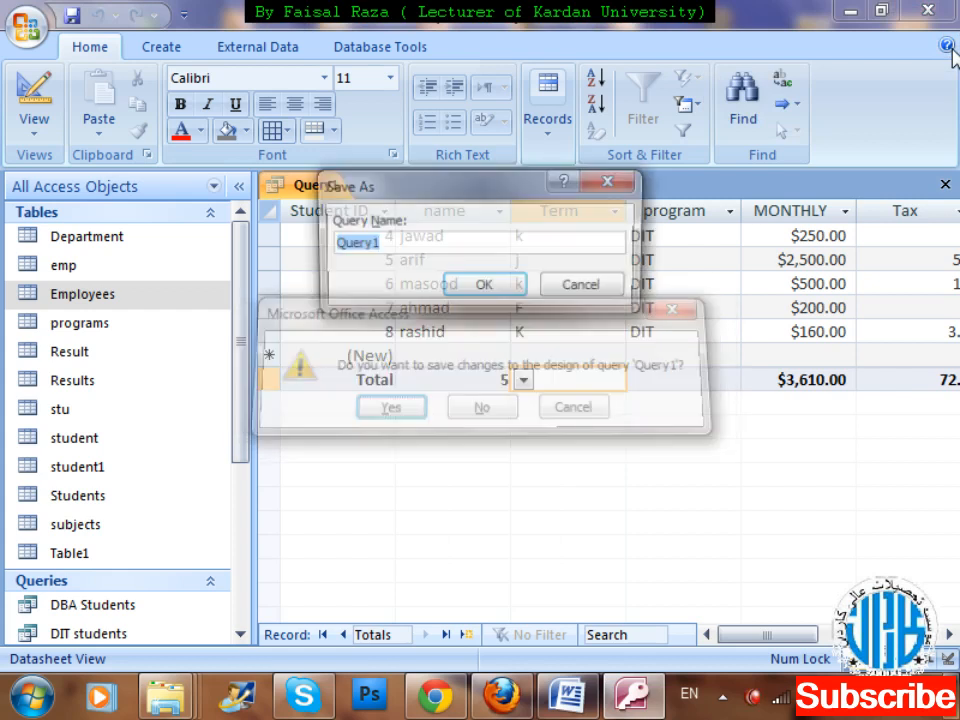
key("Return")
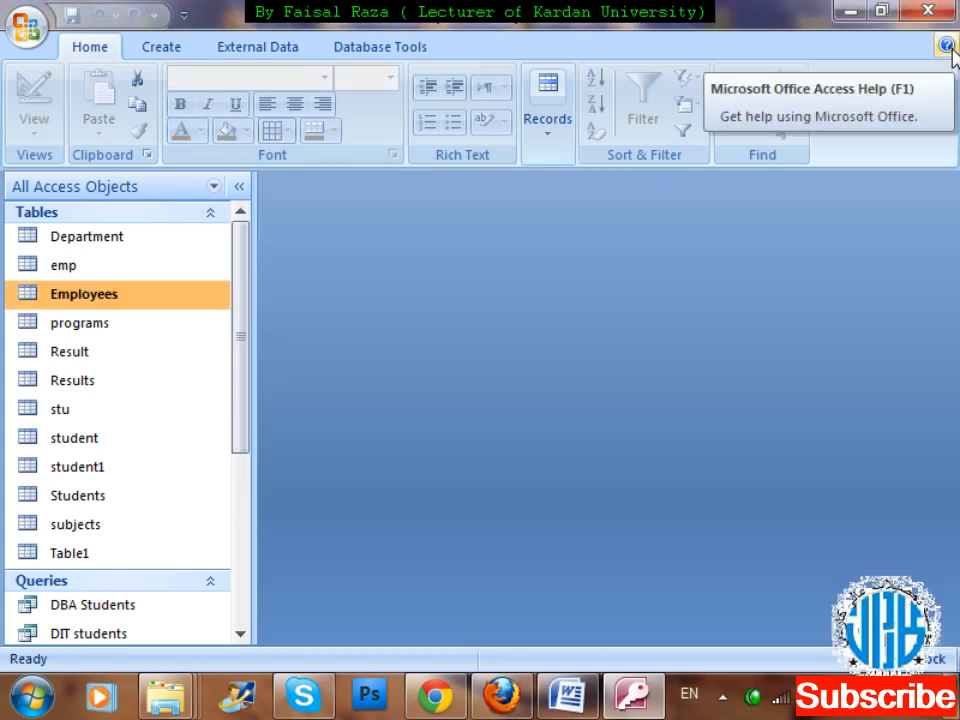
Open the emp table to check its columns in Datasheet view, and close it again.
key("Up")
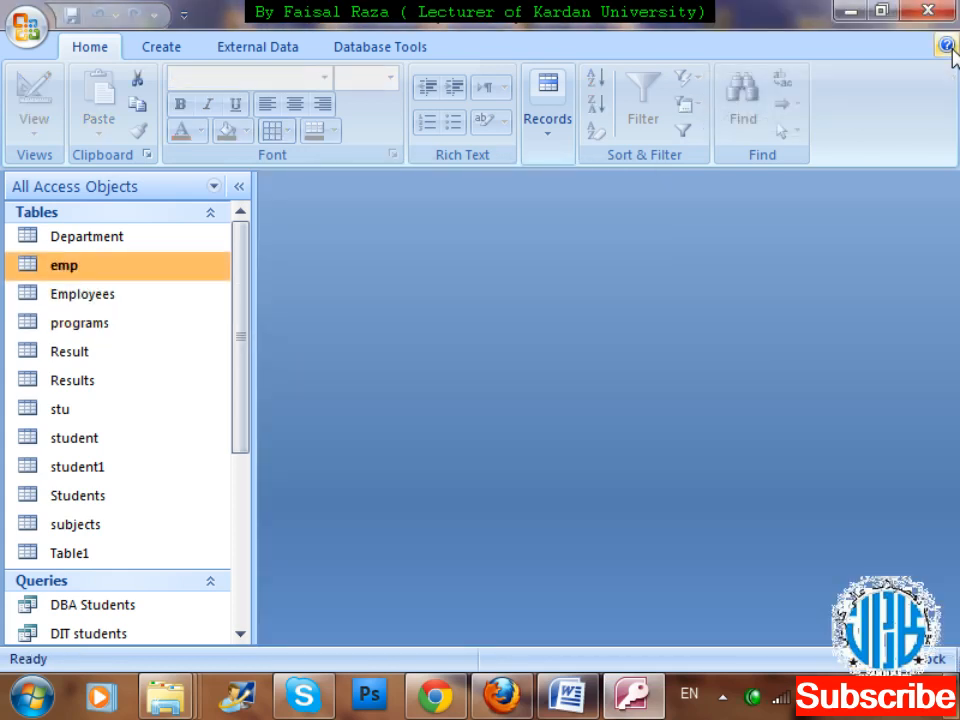
key("Return")
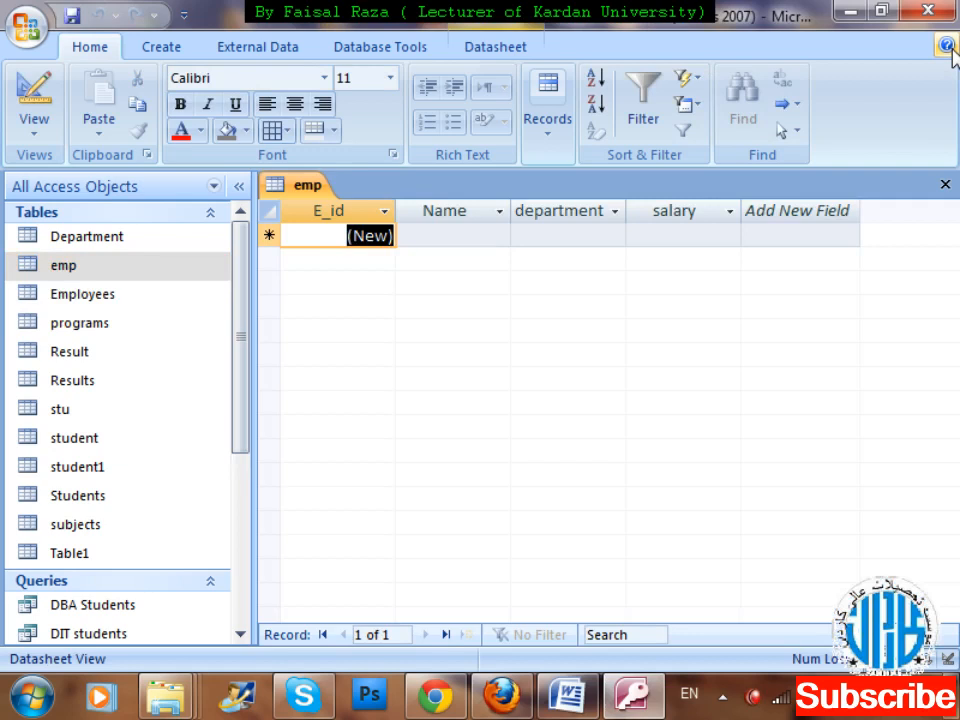
key("ctrl+w")
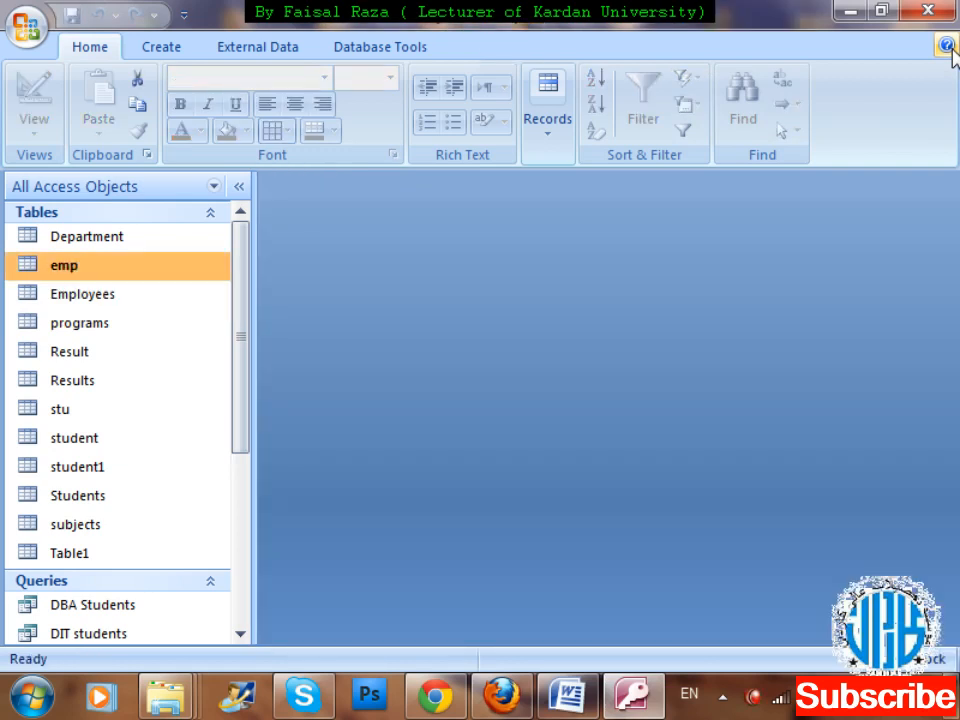
Open the Department table to view its records.
right_click(125, 277)
left_click(125, 277)
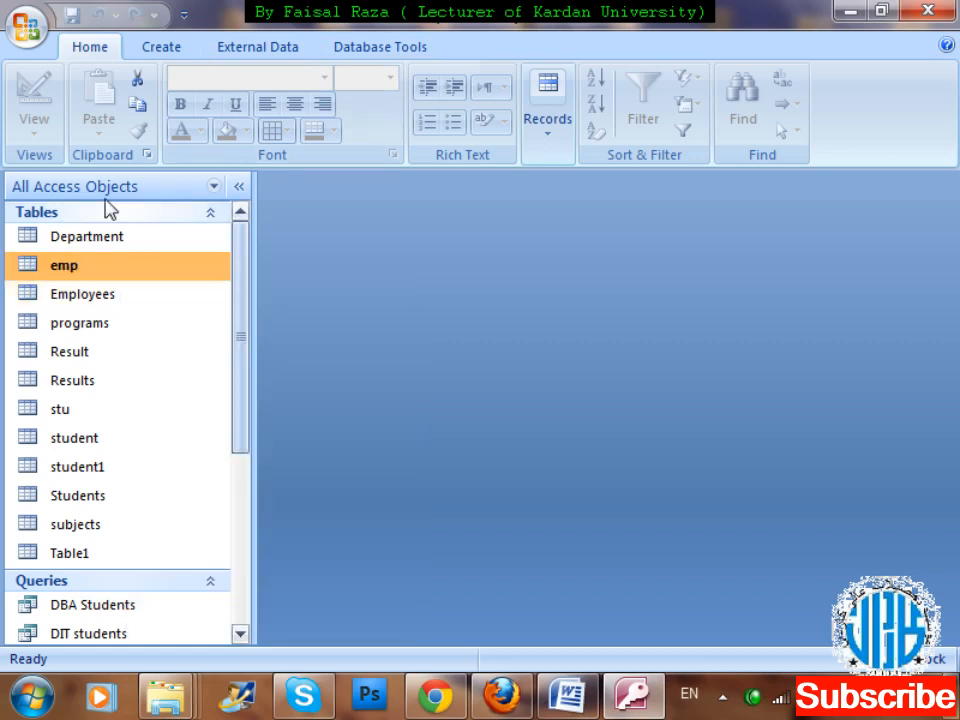
double_click(96, 234)
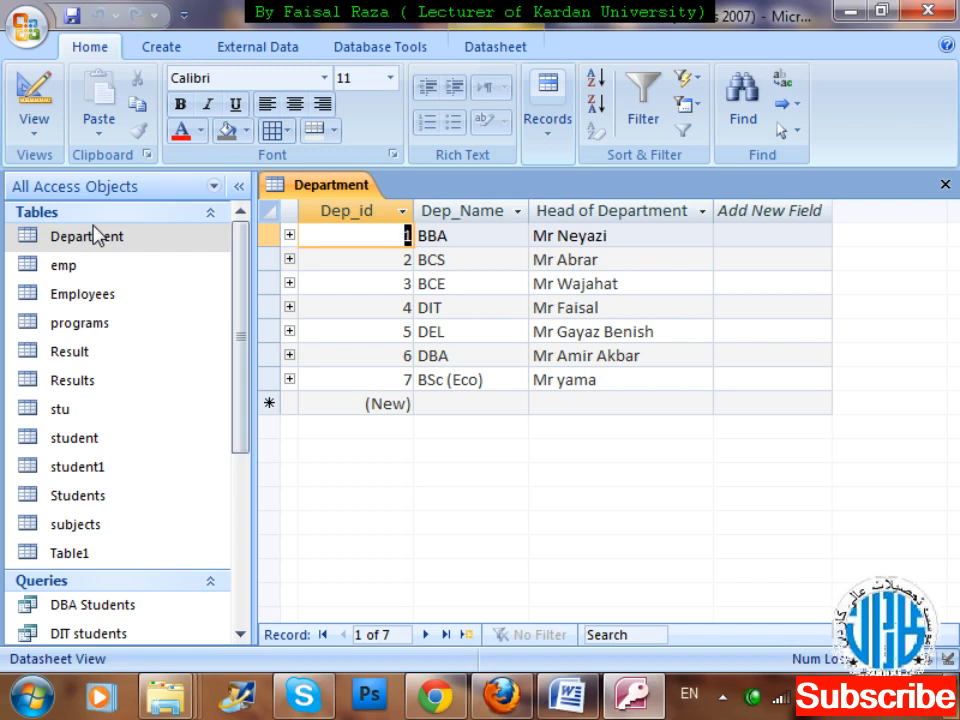
Close the Department table and start a new table in Design view with a d_id field of type AutoNumber.
key("ctrl+w")
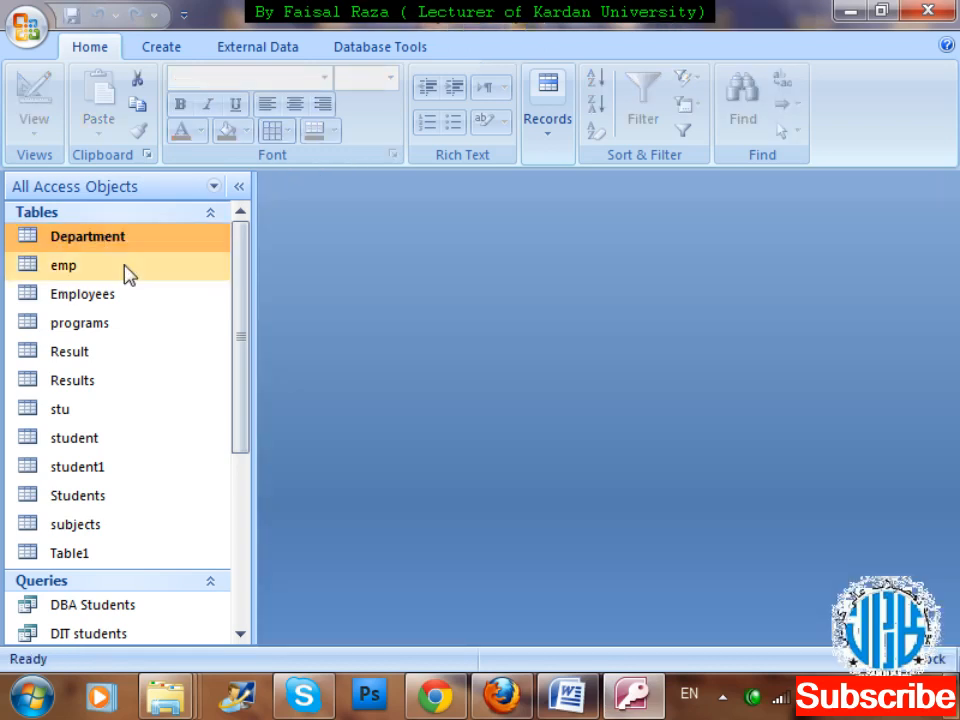
left_click(177, 48)
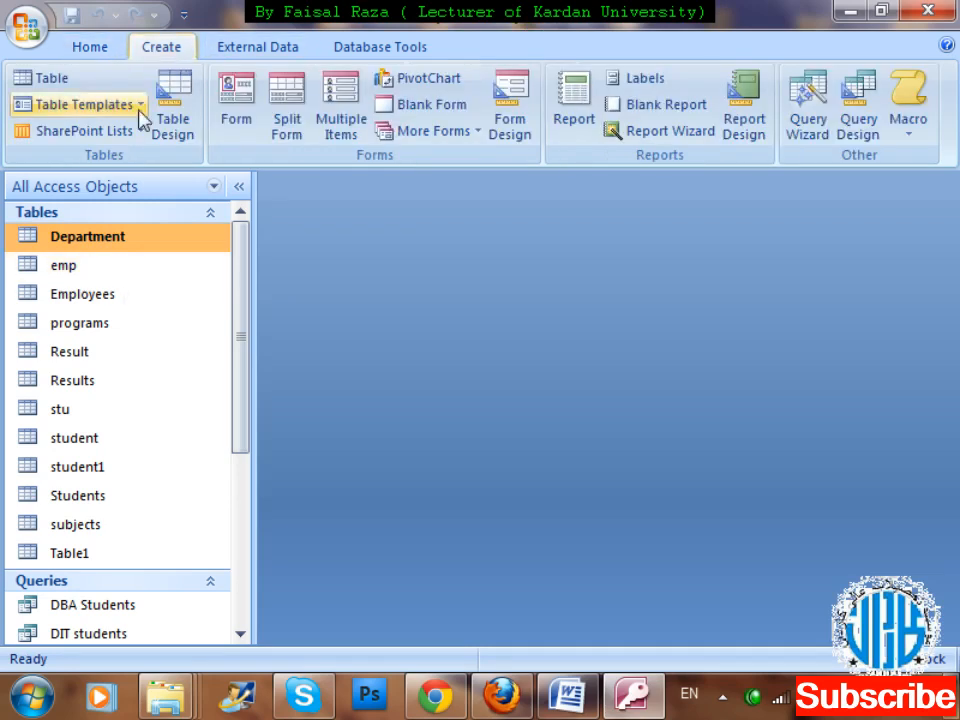
left_click(180, 133)
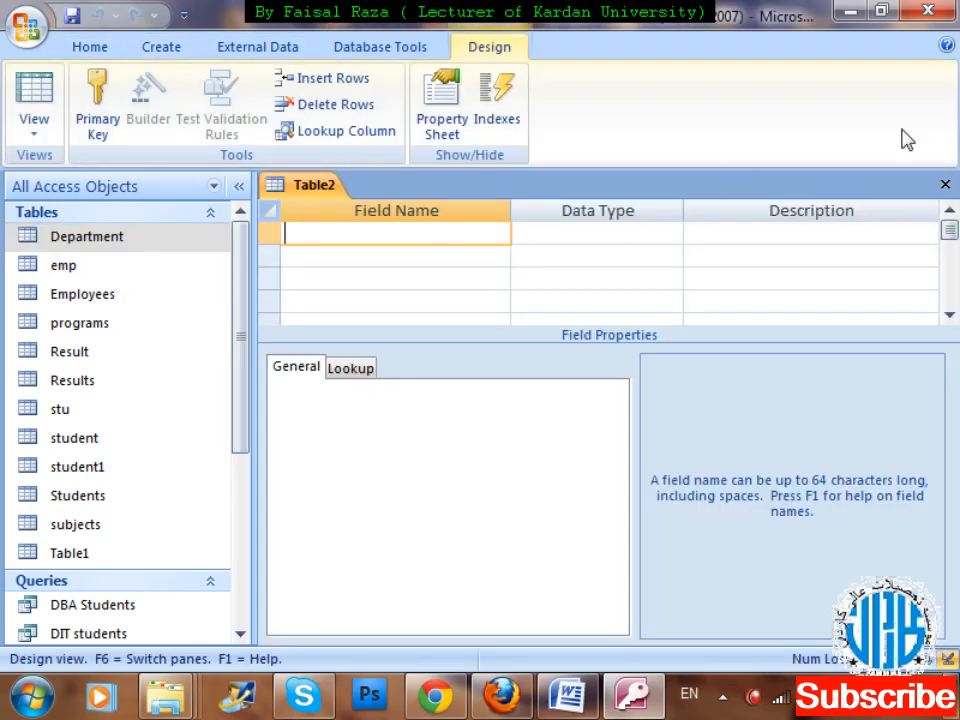
type("d_id")
key("Tab")
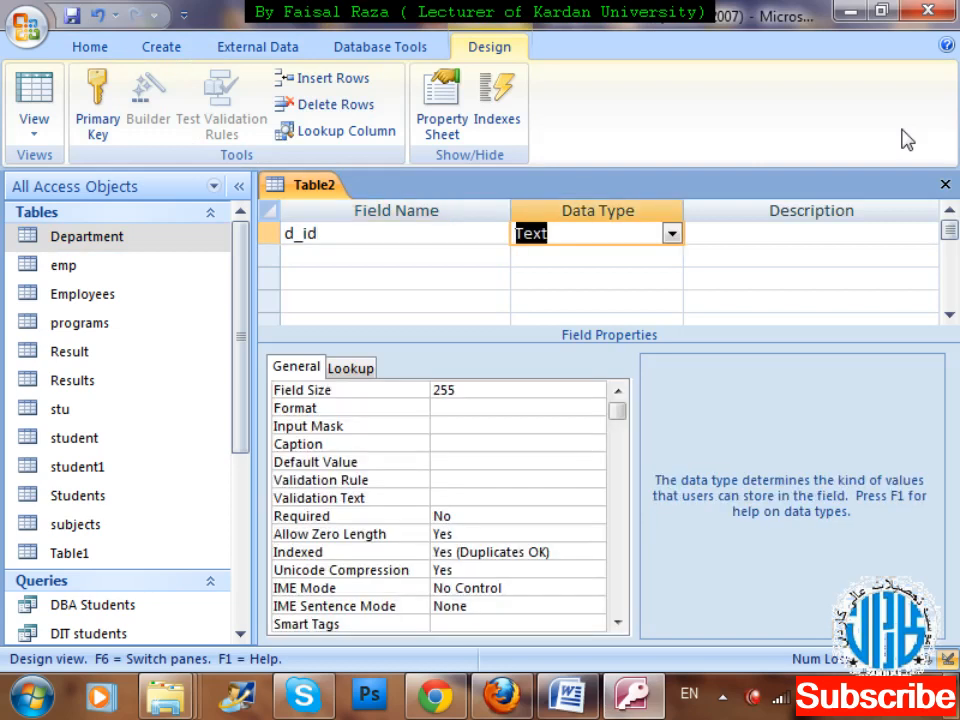
type("aut")
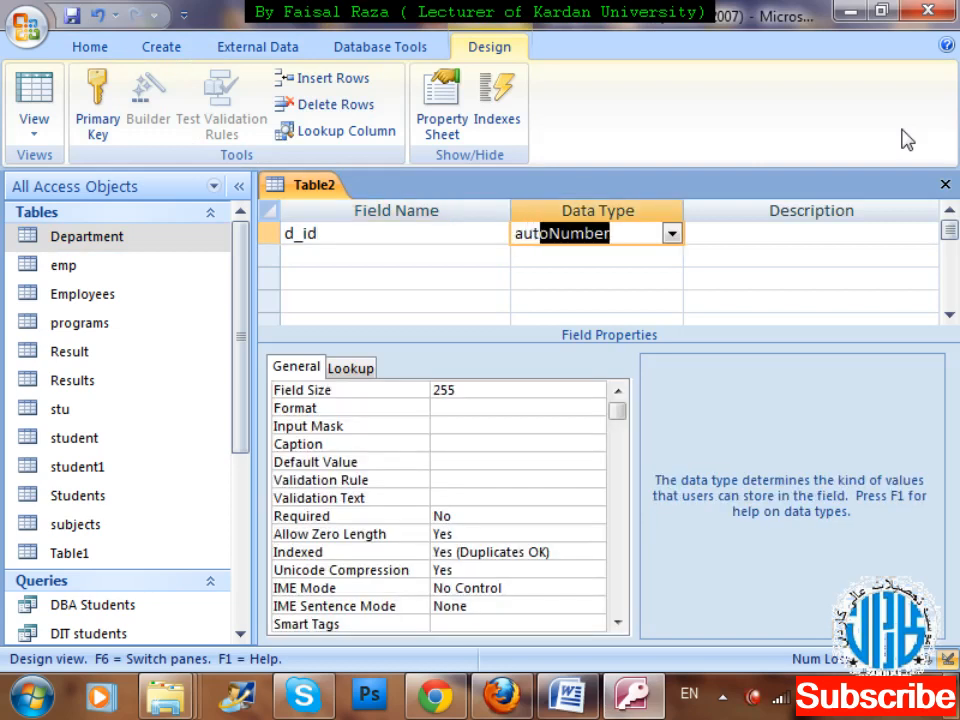
key("Tab")
key("Tab")
Add a second field named dep_name with the Text data type to the new table.
type("nae")
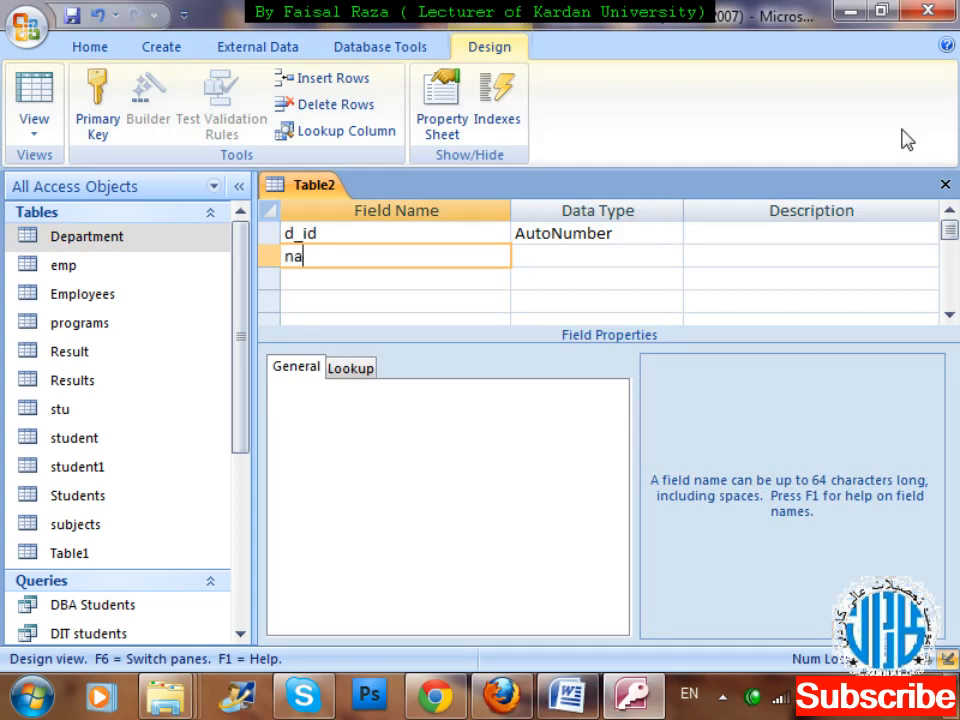
key("BackSpace")
key("BackSpace")
key("BackSpace")
type("n")
key("BackSpace")
type("dep_name")
key("Tab")
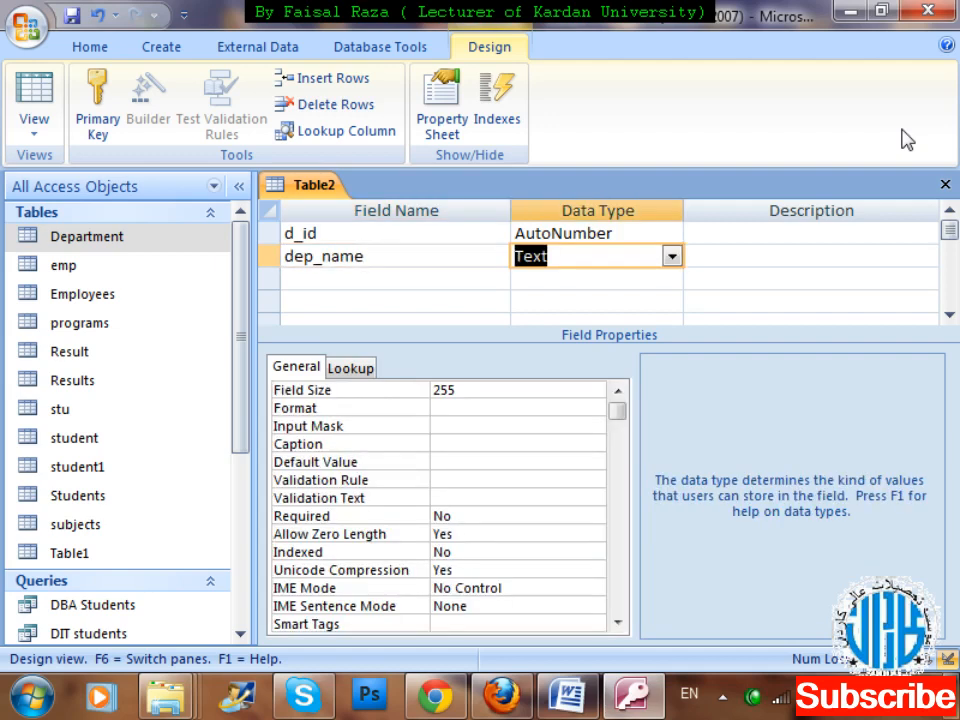
Save the new table as dep, have a primary key created for it, and open it in Datasheet view.
key("ctrl+w")
key("Return")
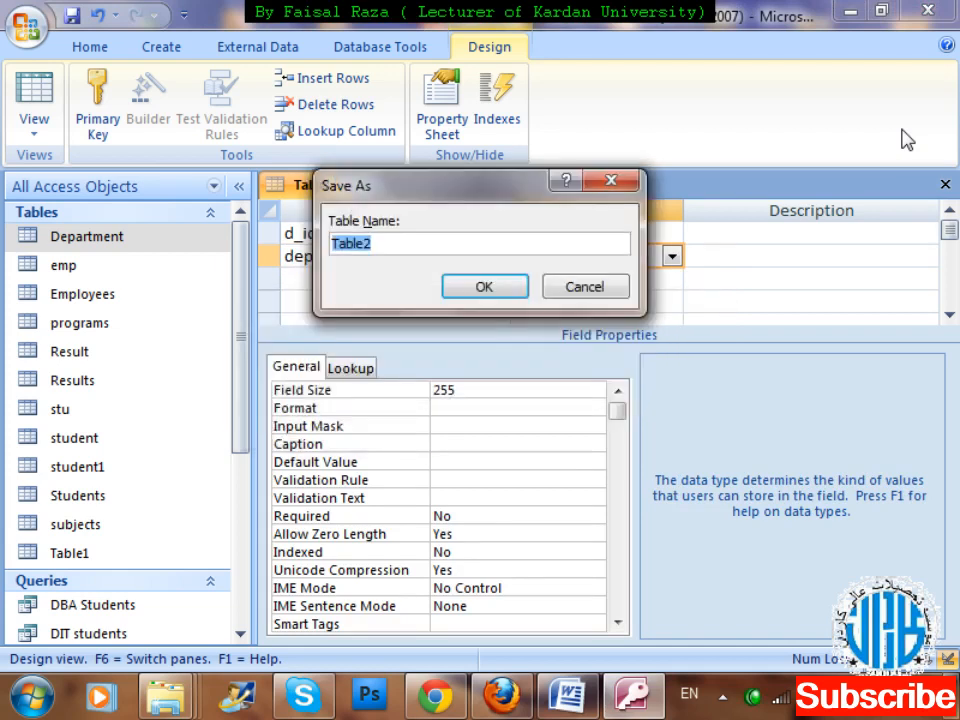
key("BackSpace")
type("dep")
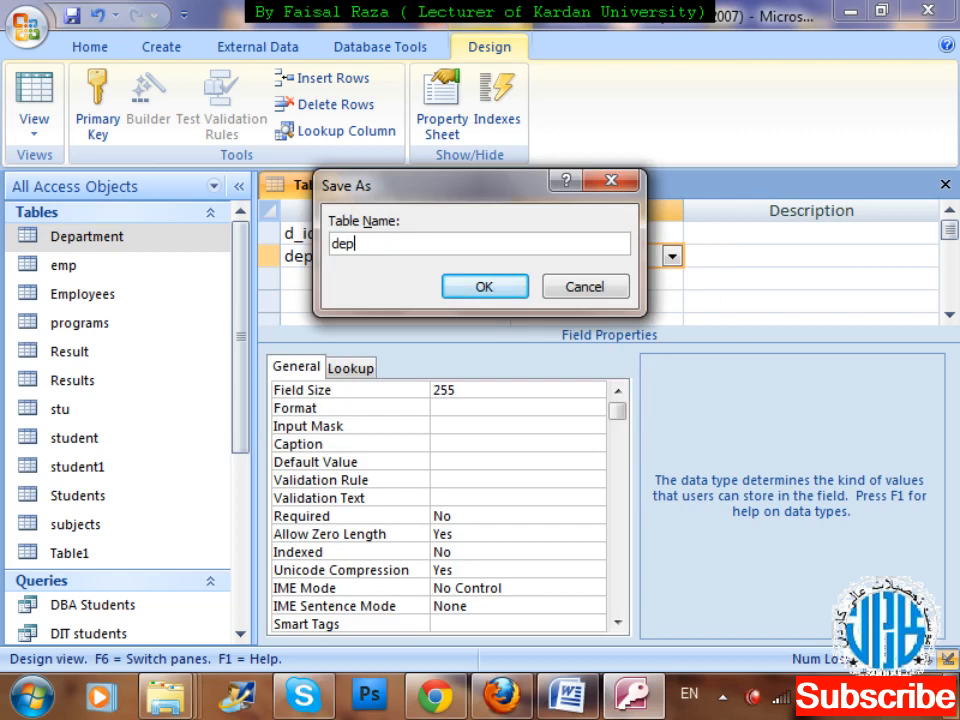
key("Return")
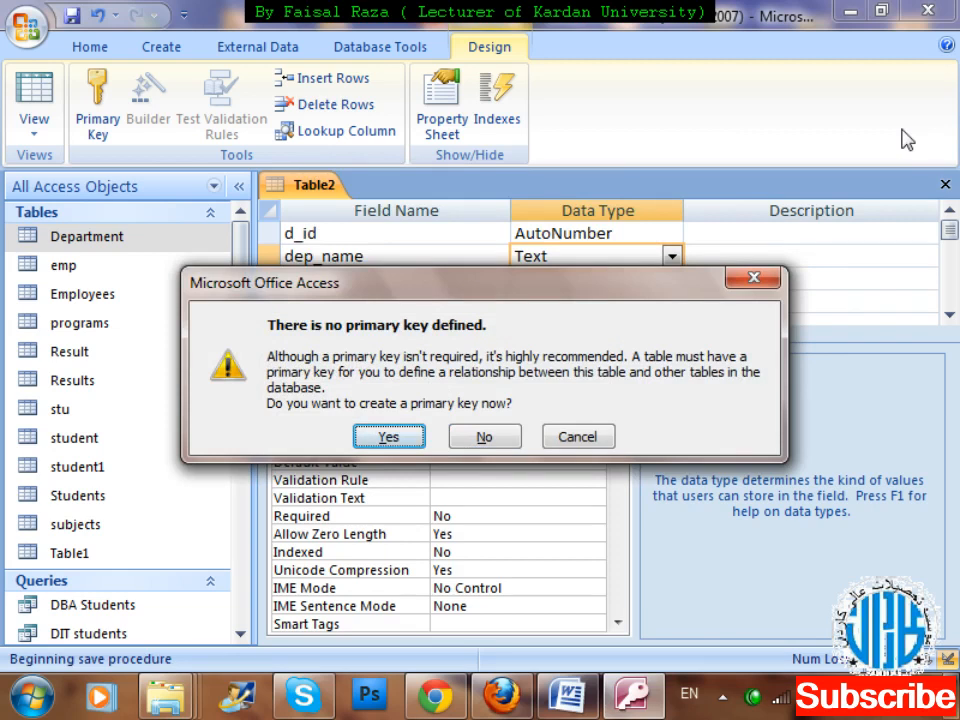
key("Return")
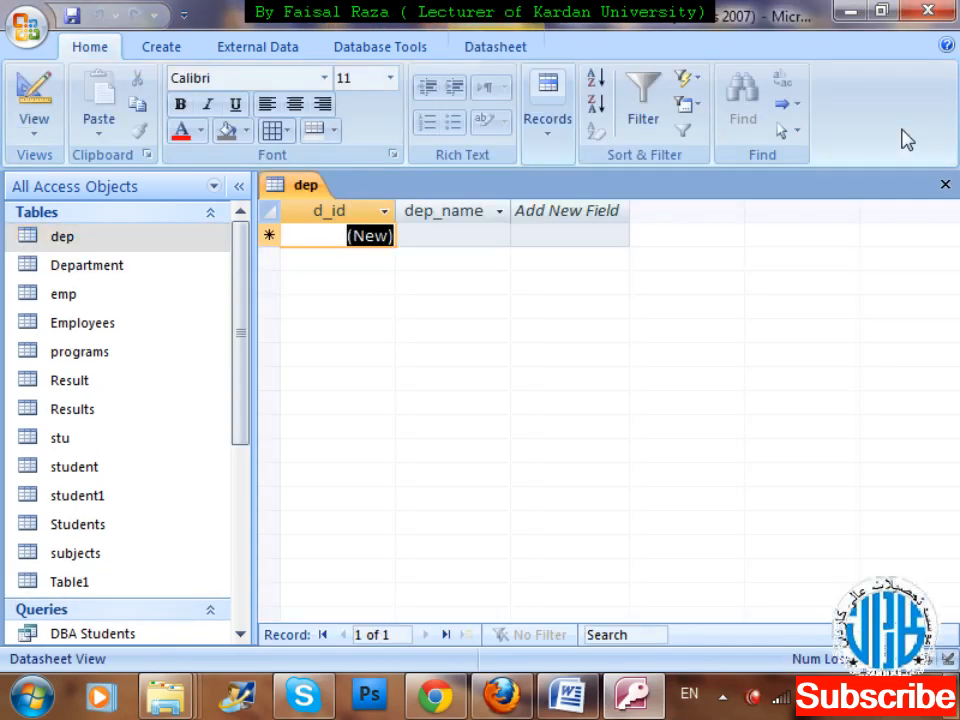
Enter HR Department as the dep_name of the first record in the dep table.
key("Tab")
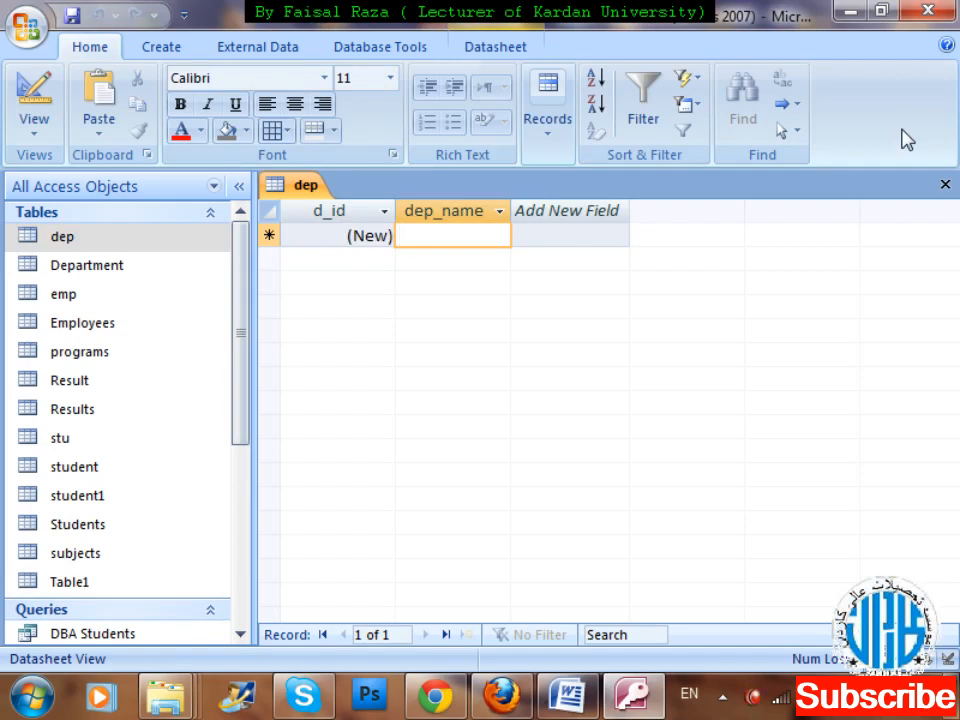
type("H")
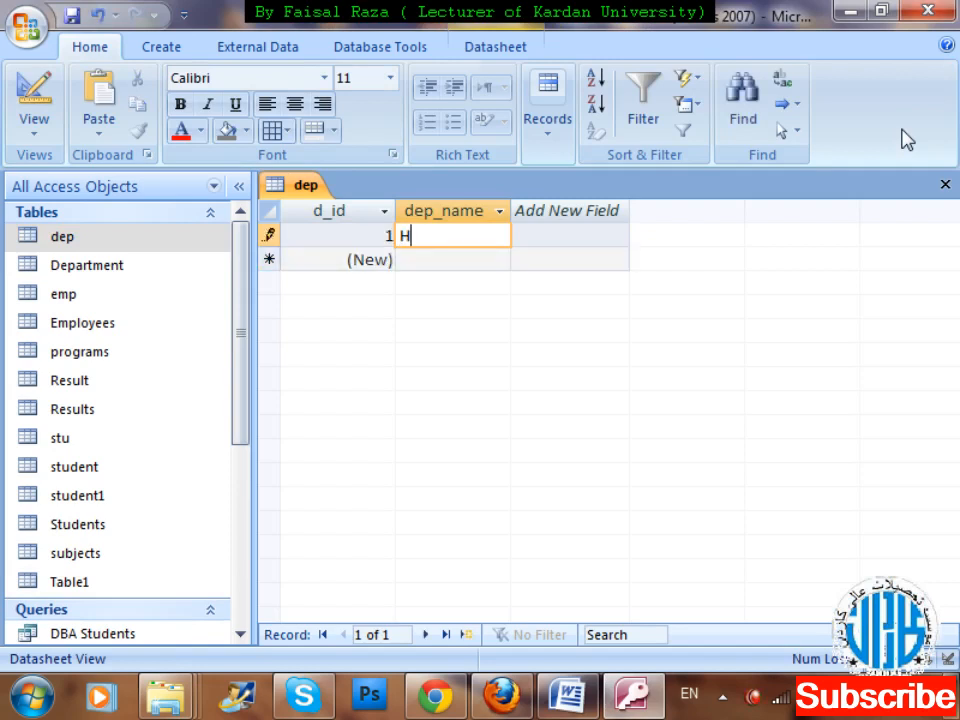
type("R Depar")
key("BackSpace")
type("part")
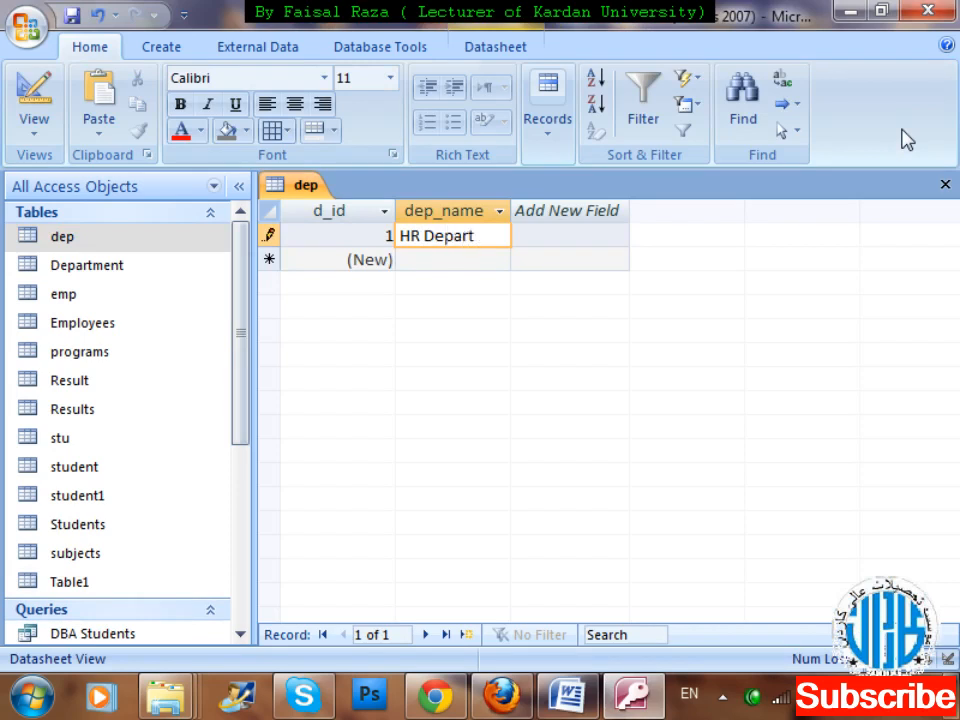
type("ment")
key("Tab")
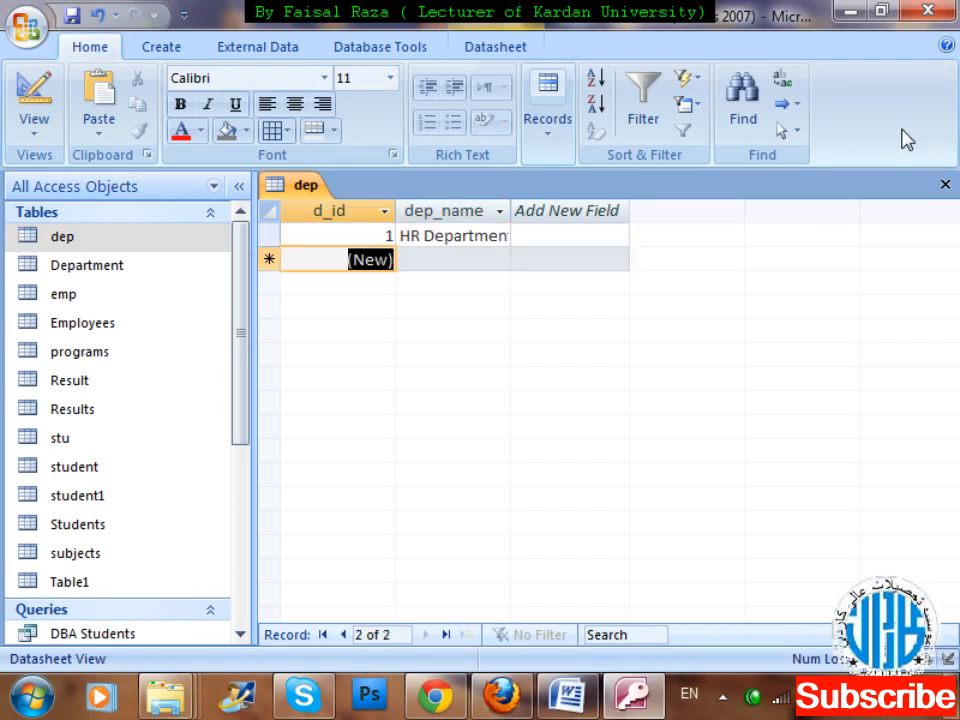
Add two more records to the dep table with the department names Finance and Sales.
key("Tab")
type("Fi")
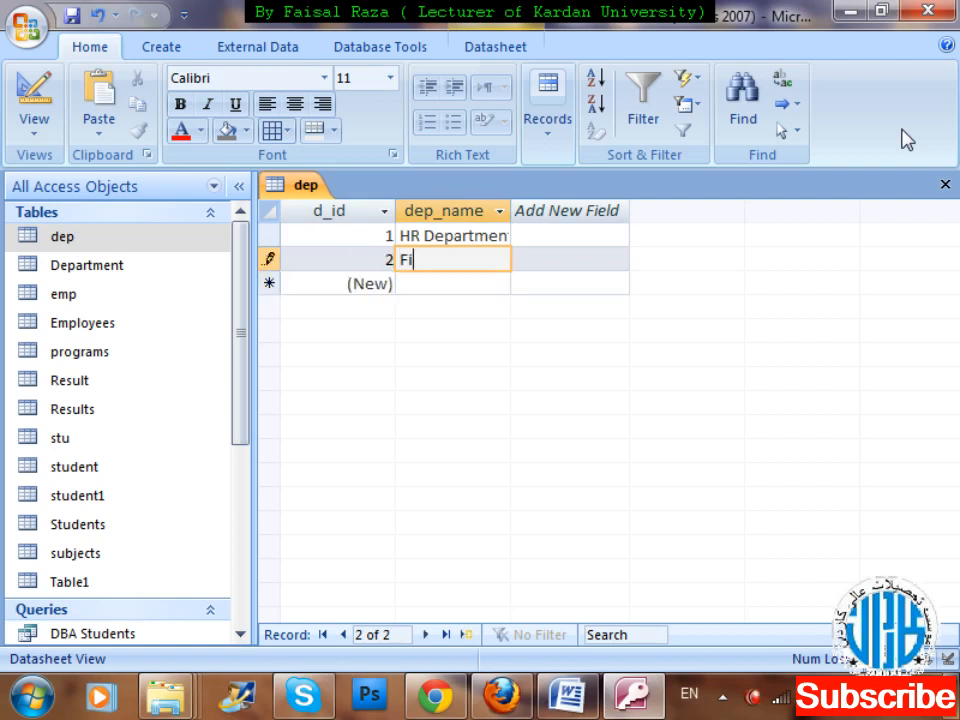
type("nance")
key("Tab")
key("Tab")
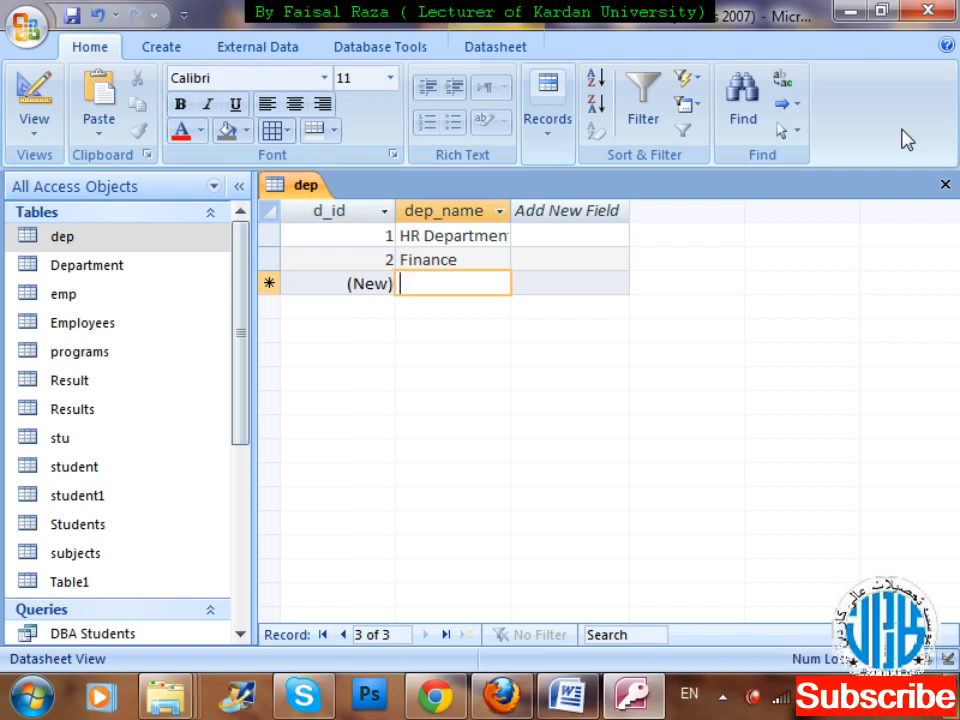
type("Saled")
key("BackSpace")
type("s")
key("Tab")
key("Tab")
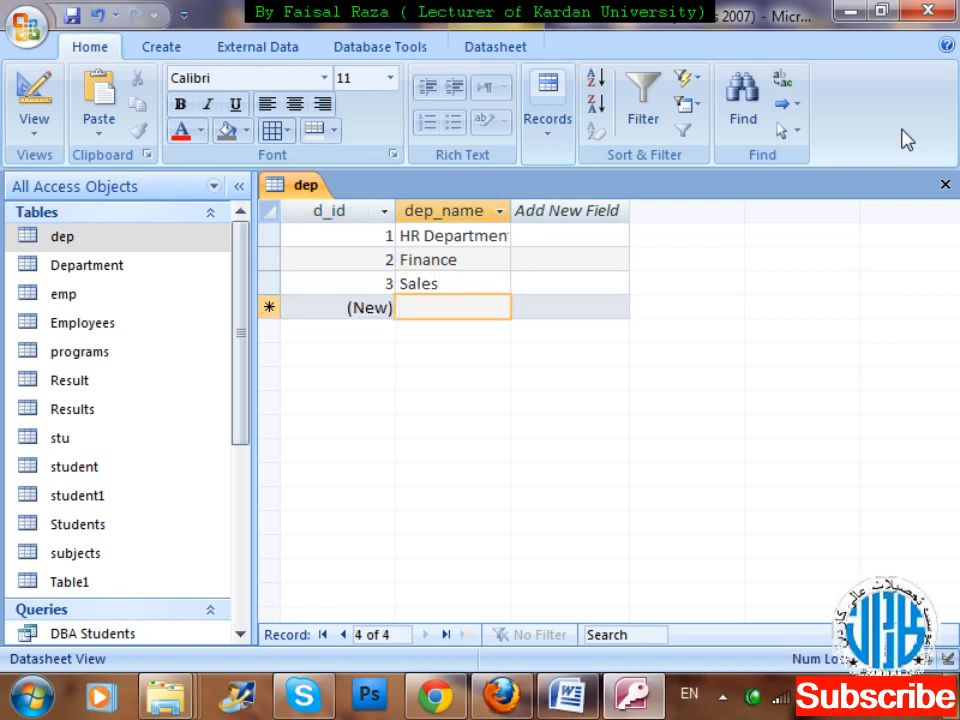
Add two further records to the dep table with the names IT Department and Manager.
type("IT")
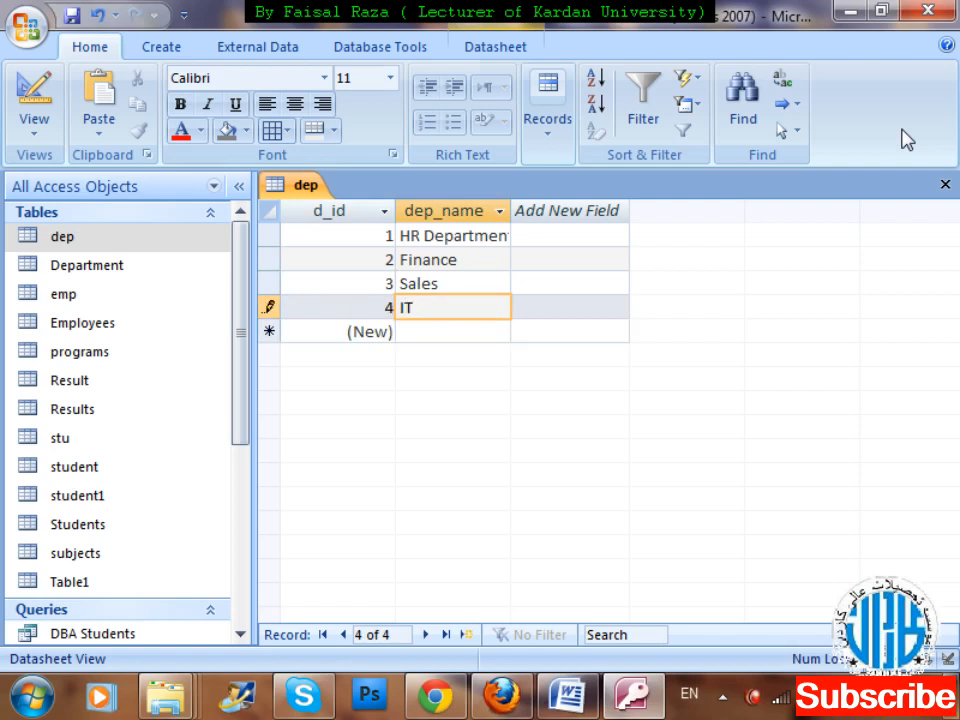
type(" Department")
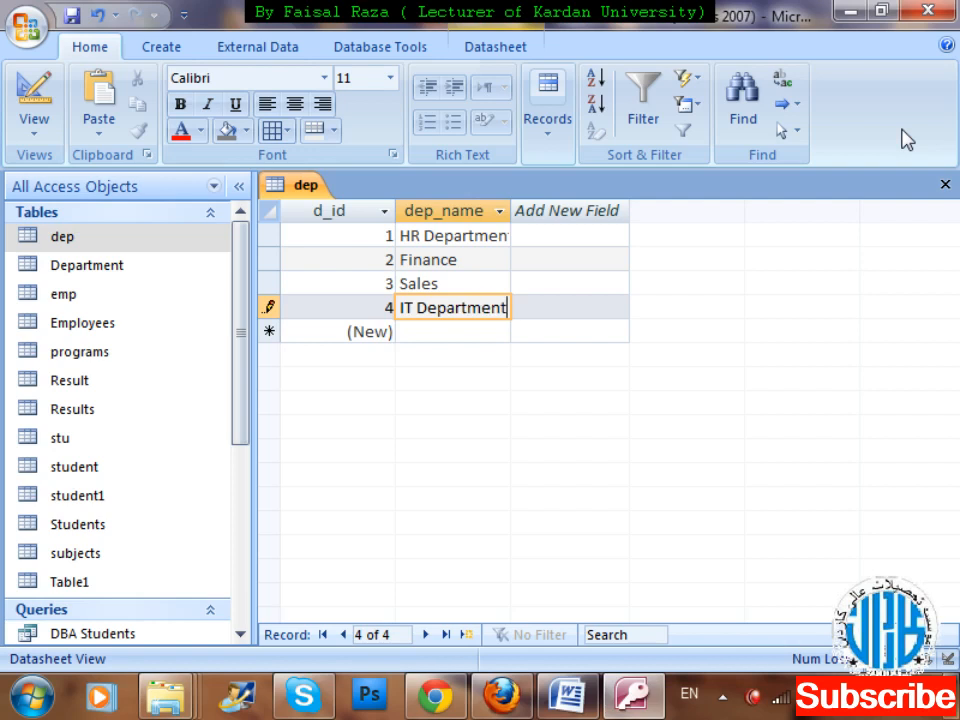
key("Down")
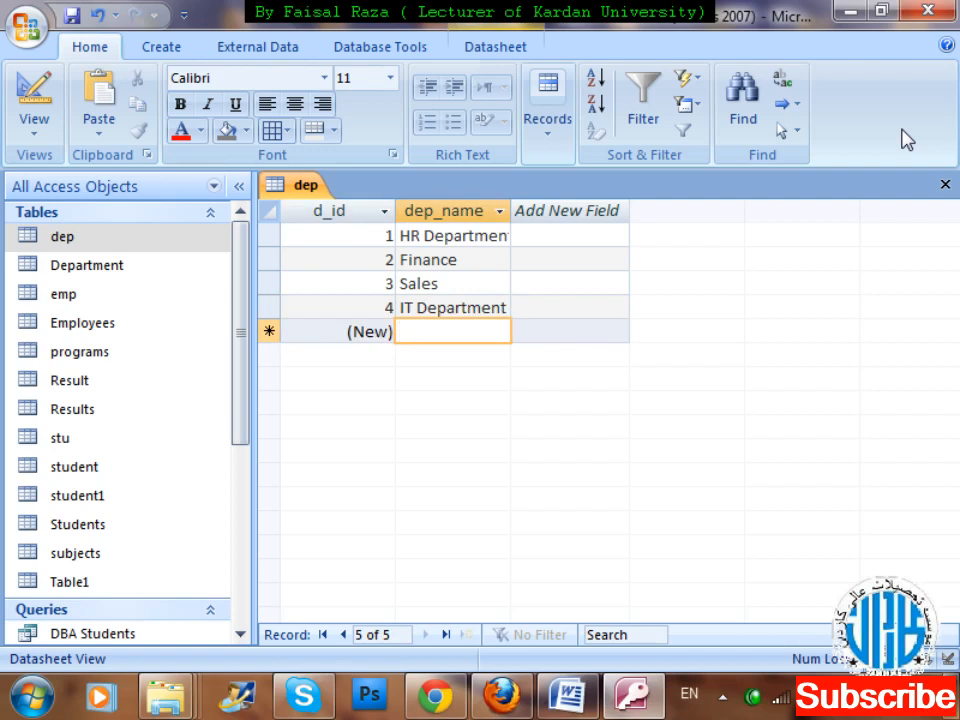
type("Manager")
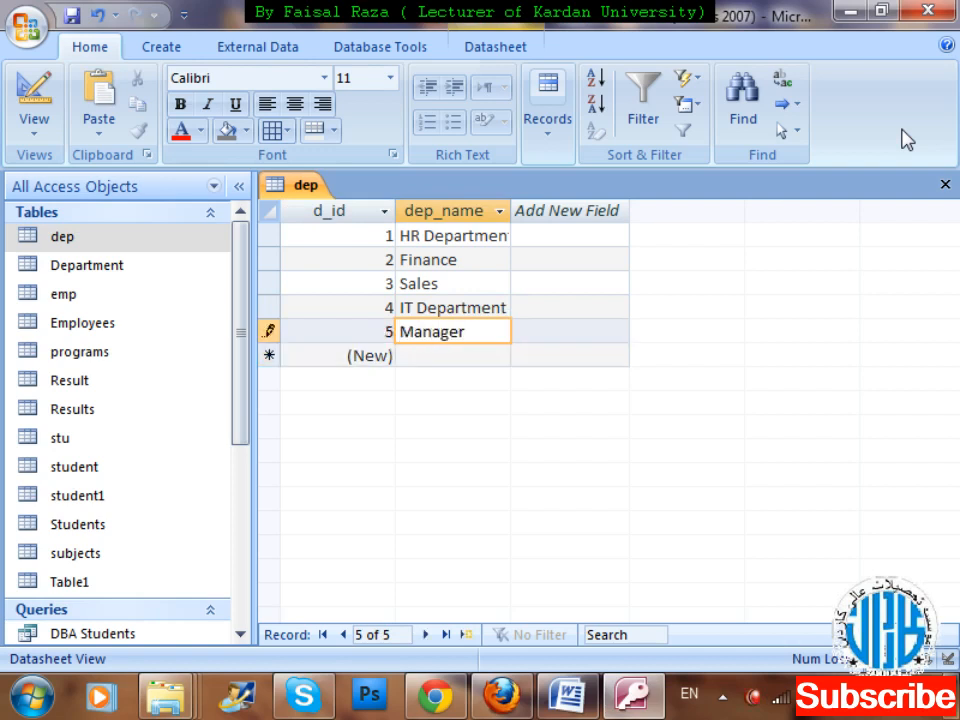
key("Return")
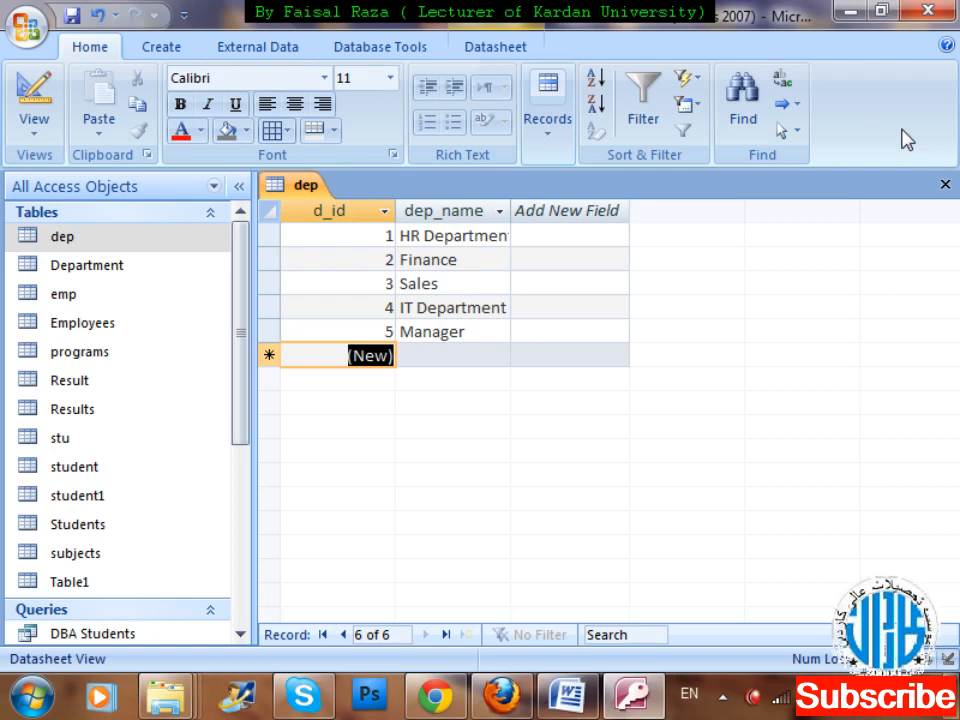
Change the fifth record's dep_name to Management and close the dep table.
key("Tab")
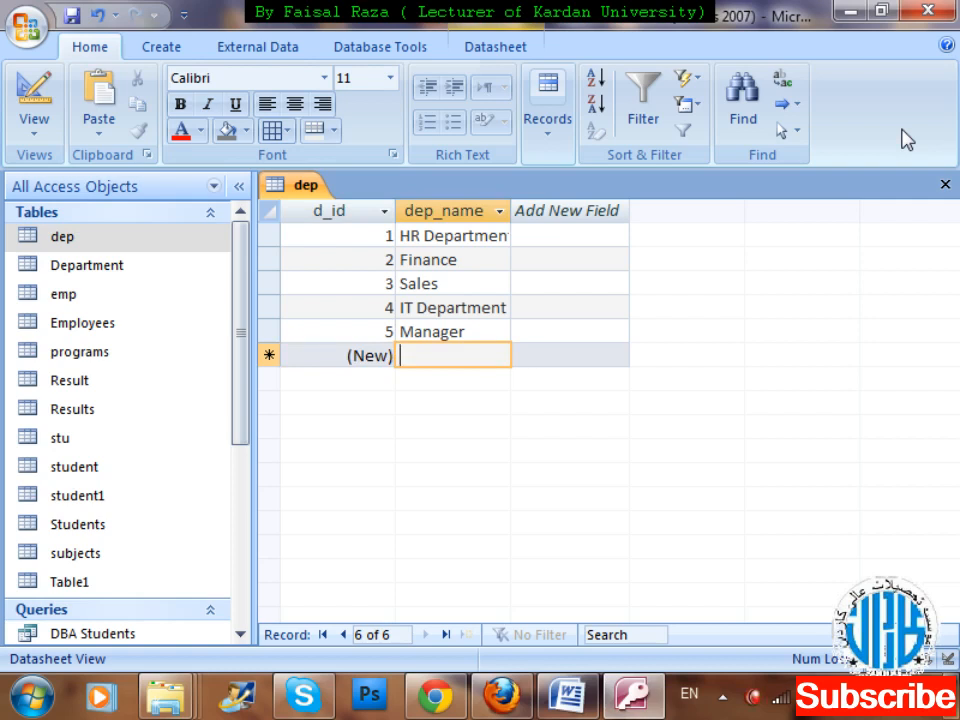
key("Up")
key("F2")
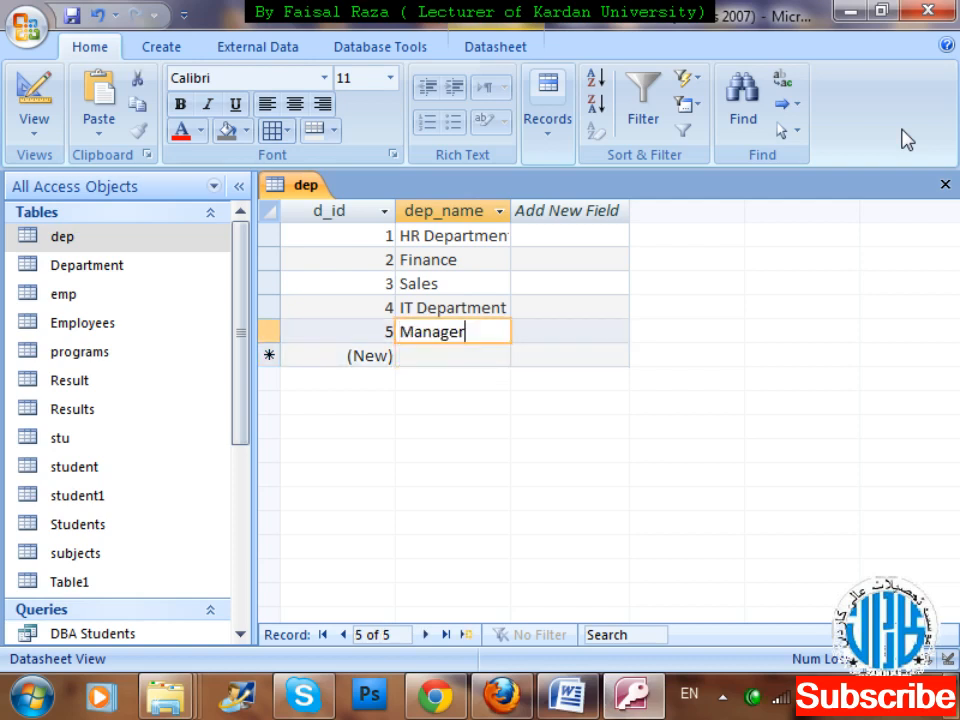
key("BackSpace")
type("ment")
key("Down")
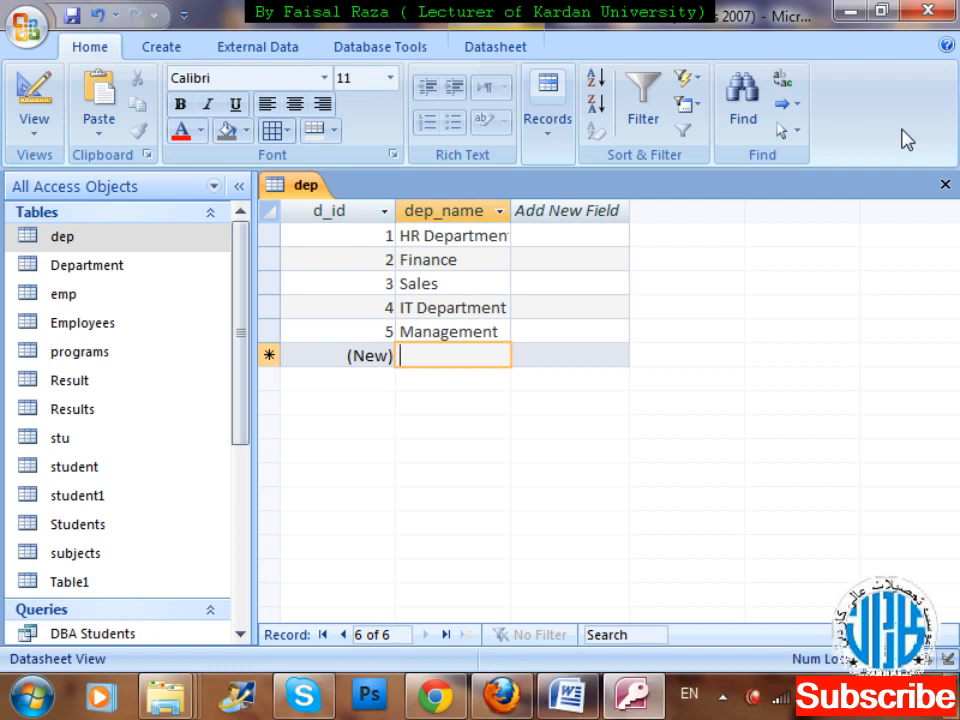
key("ctrl+w")
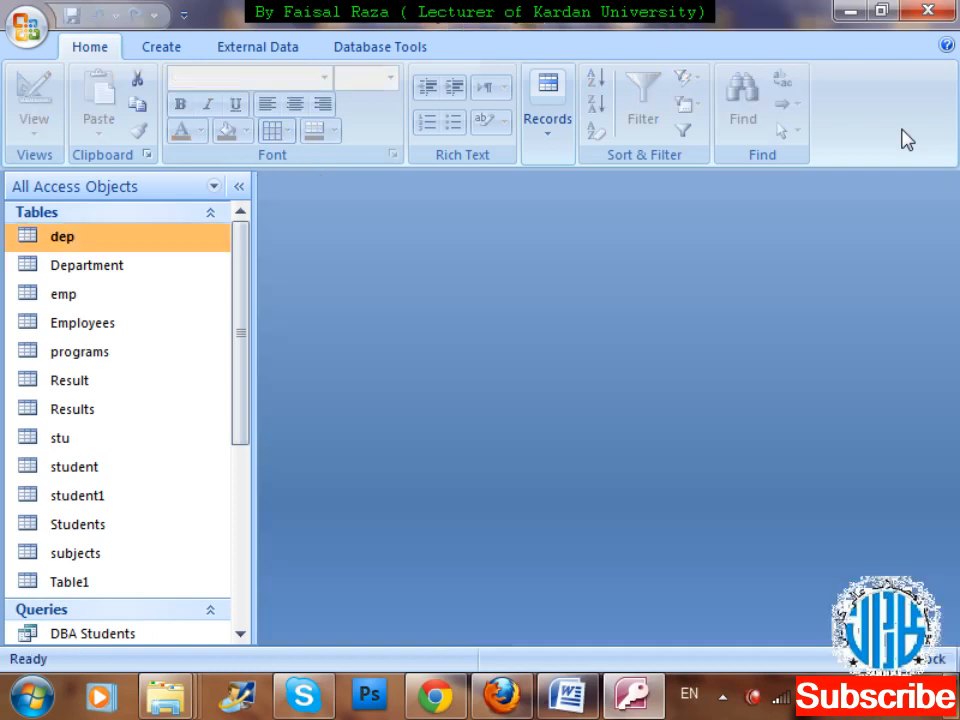
Open the emp table in Design view.
key("Down")
key("Down")
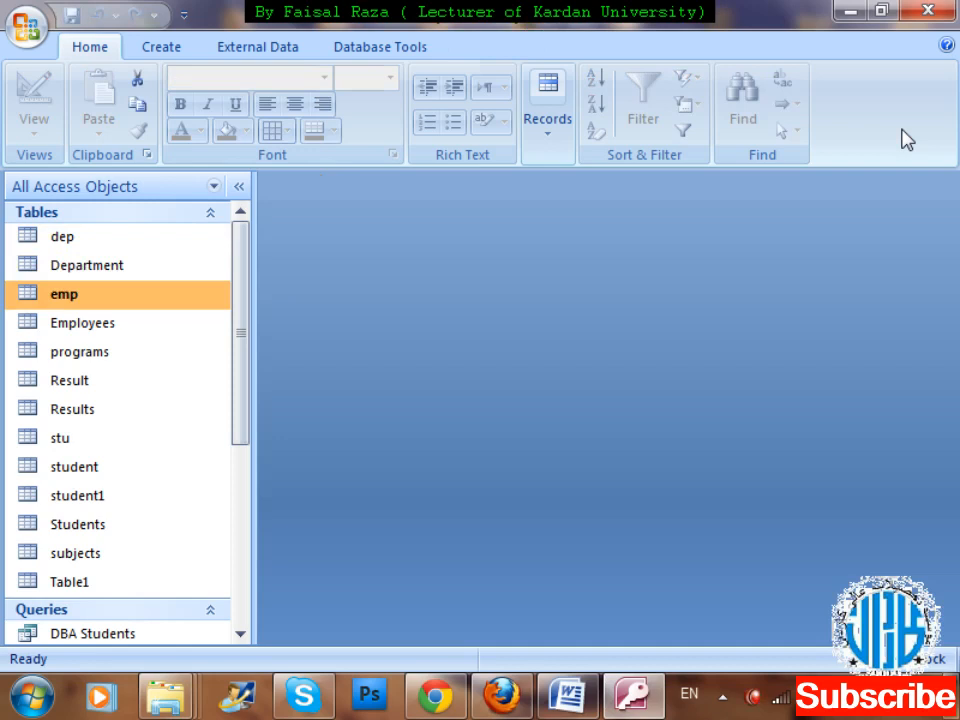
key("shift+F10")
key("Down")
key("Down")
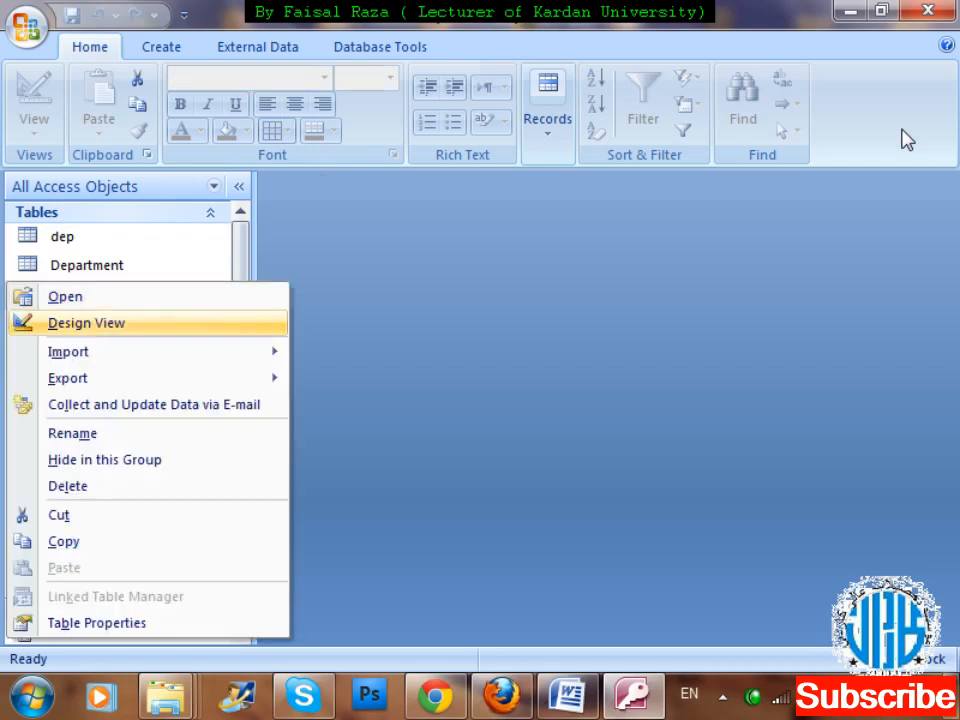
key("Return")
Make the emp table's department field a lookup that takes its values from the dep_name field of the dep table.
key("Down")
key("Down")
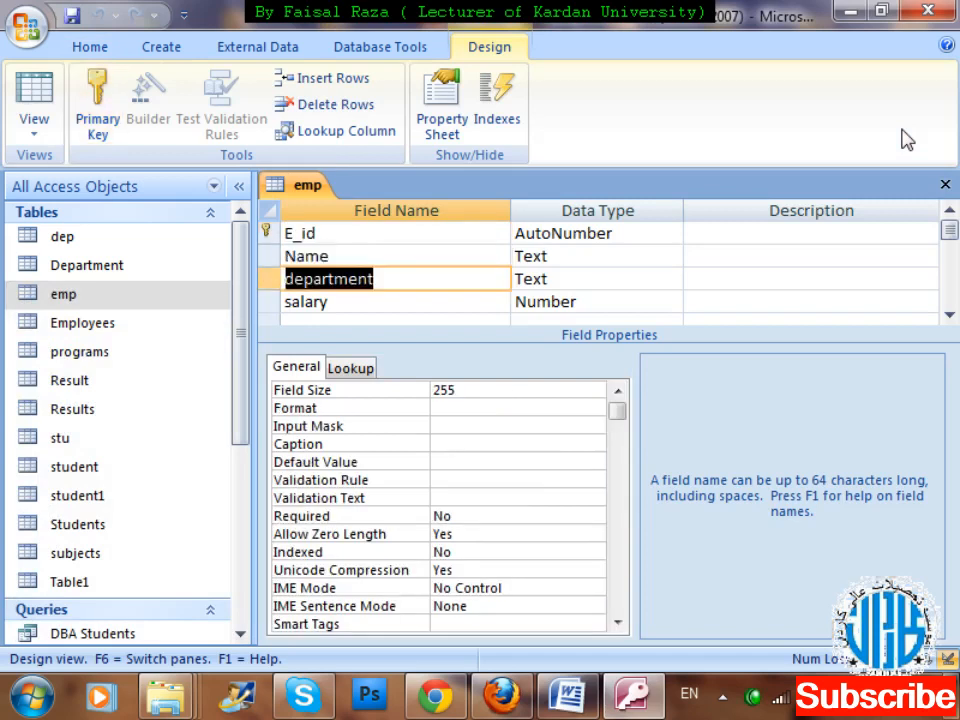
left_click(672, 280)
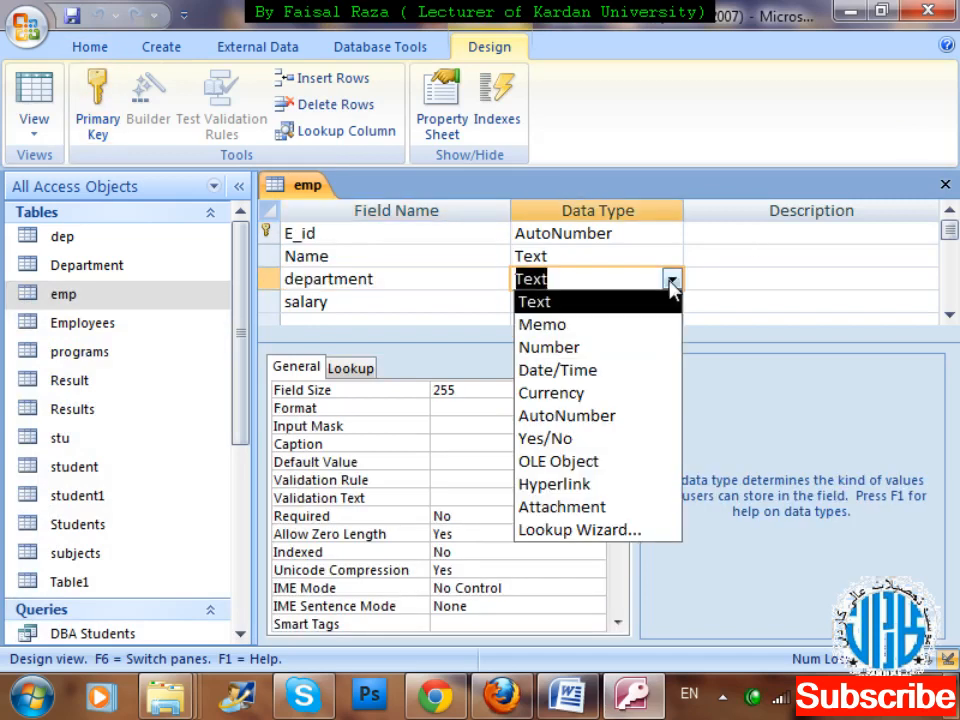
left_click(648, 528)
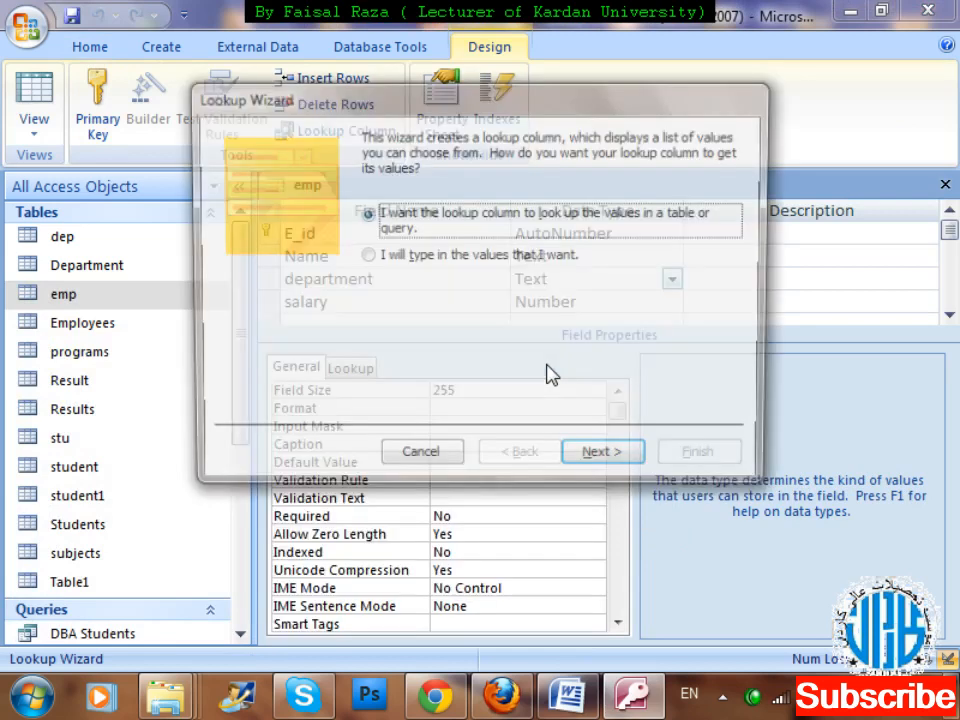
left_click(638, 466)
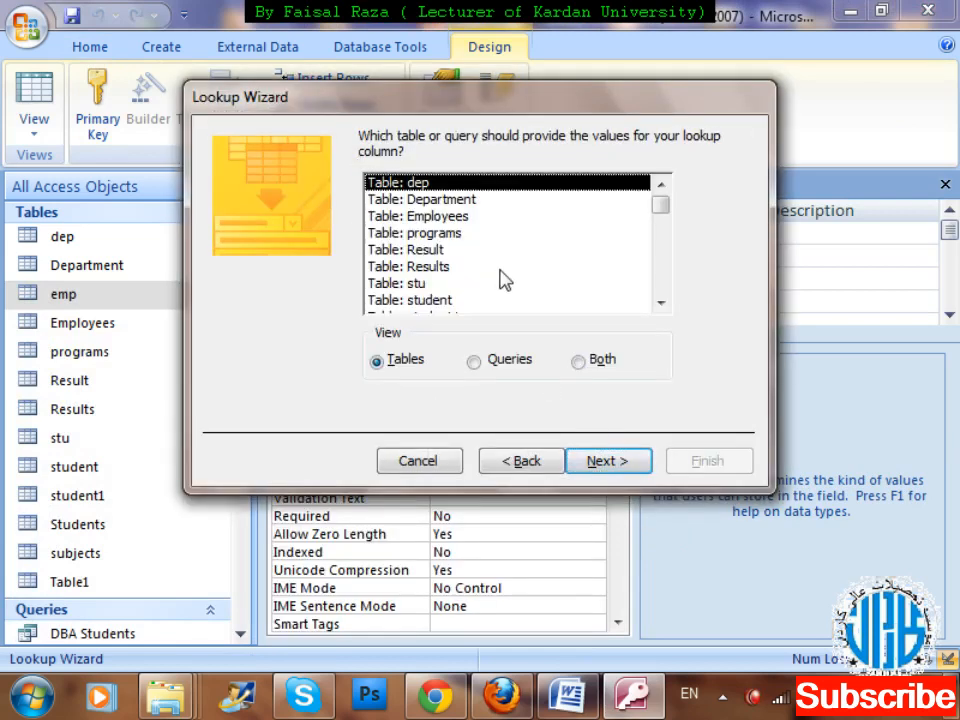
left_click(602, 461)
left_click(329, 315)
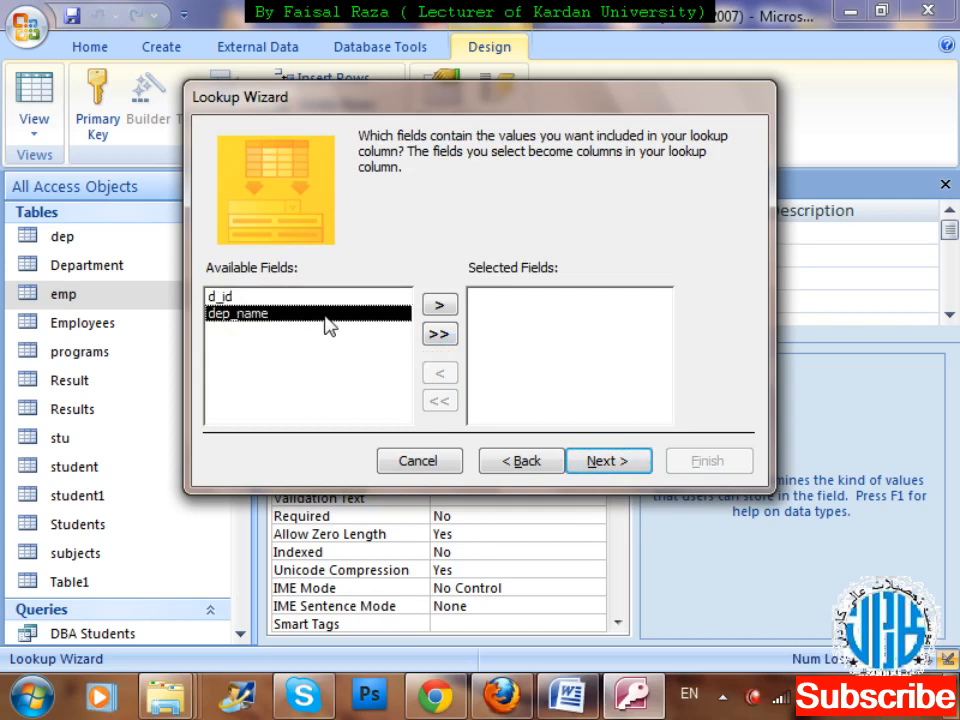
left_click(439, 304)
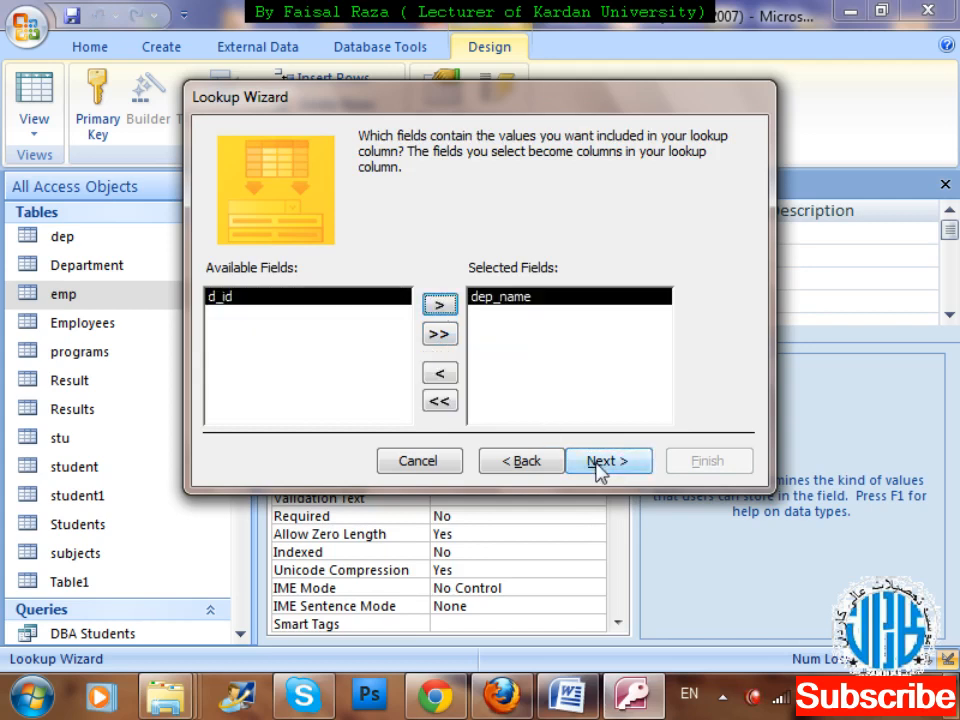
left_click(600, 466)
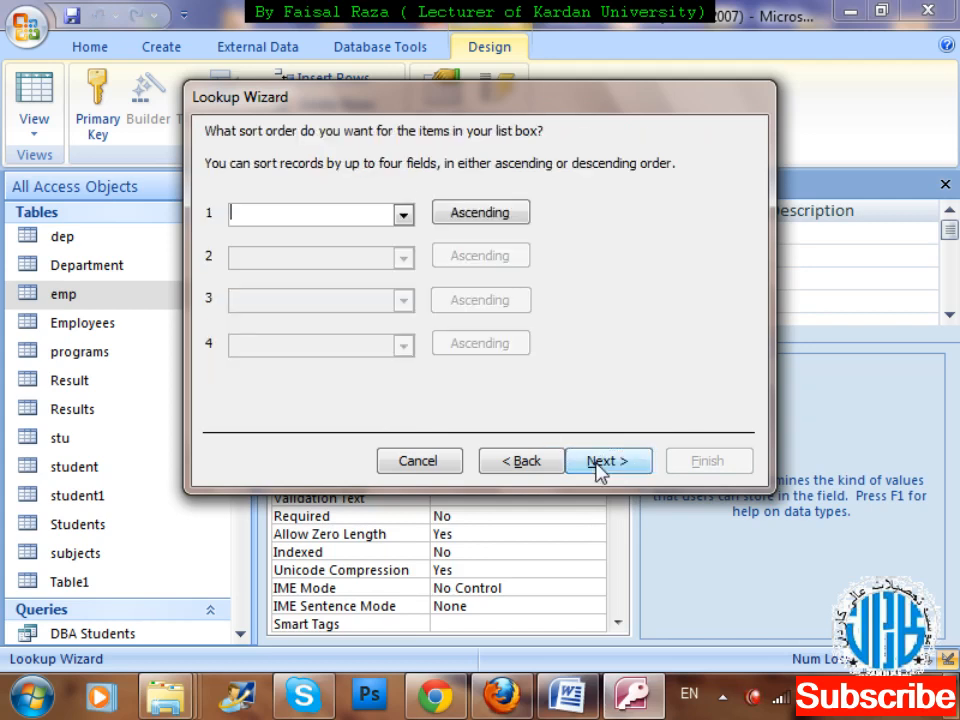
Sort the lookup list by dep_name ascending, finish the wizard with the label department, and save the table.
left_click(403, 214)
left_click(326, 270)
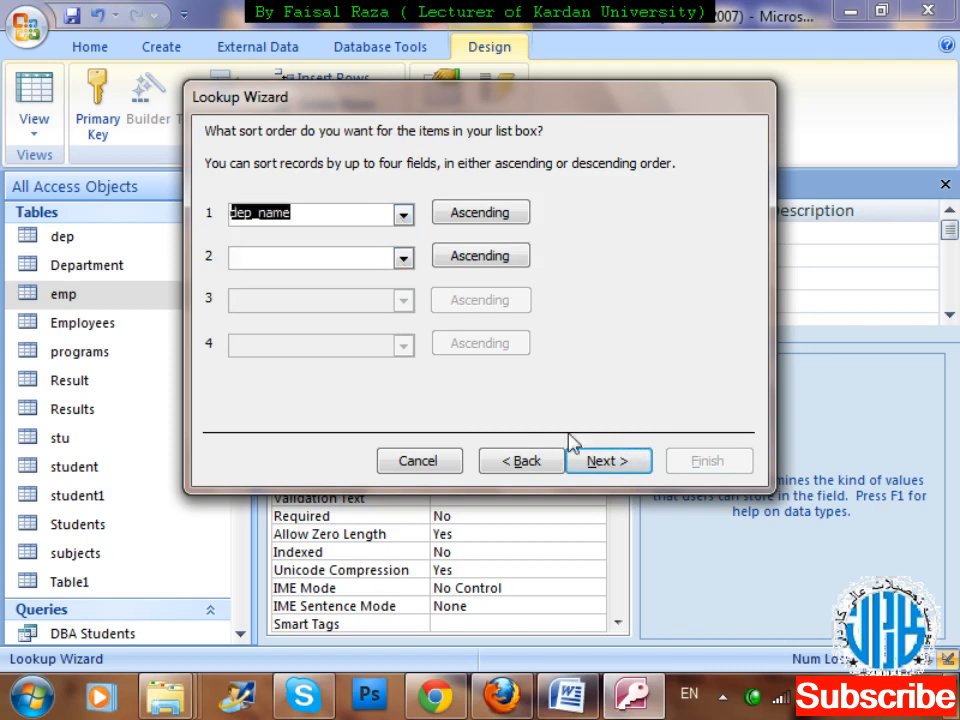
left_click(630, 468)
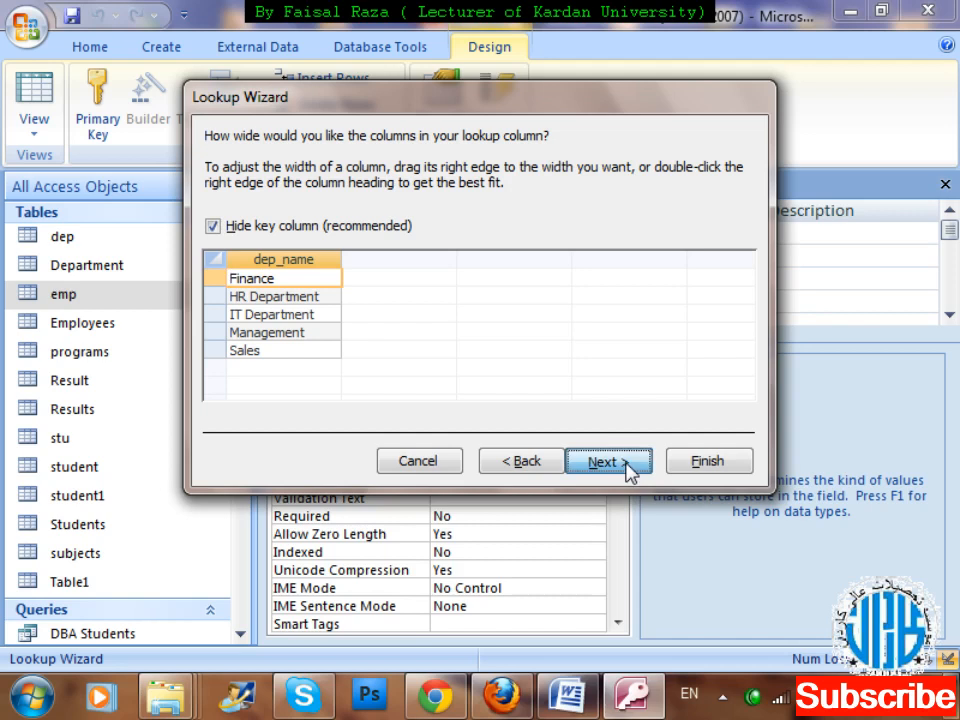
left_click(629, 471)
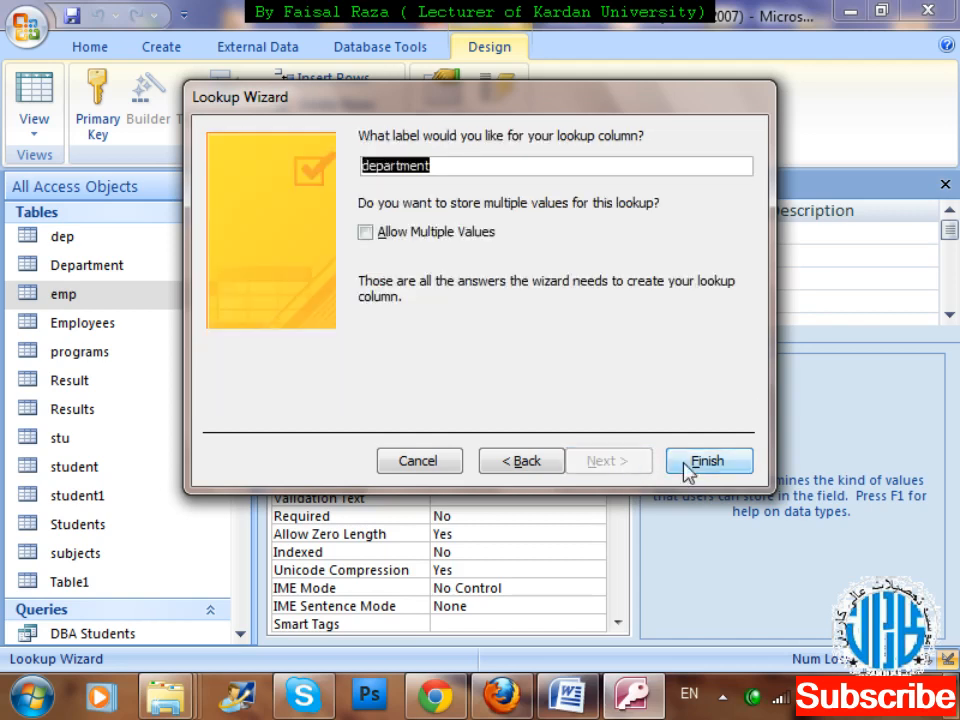
left_click(689, 468)
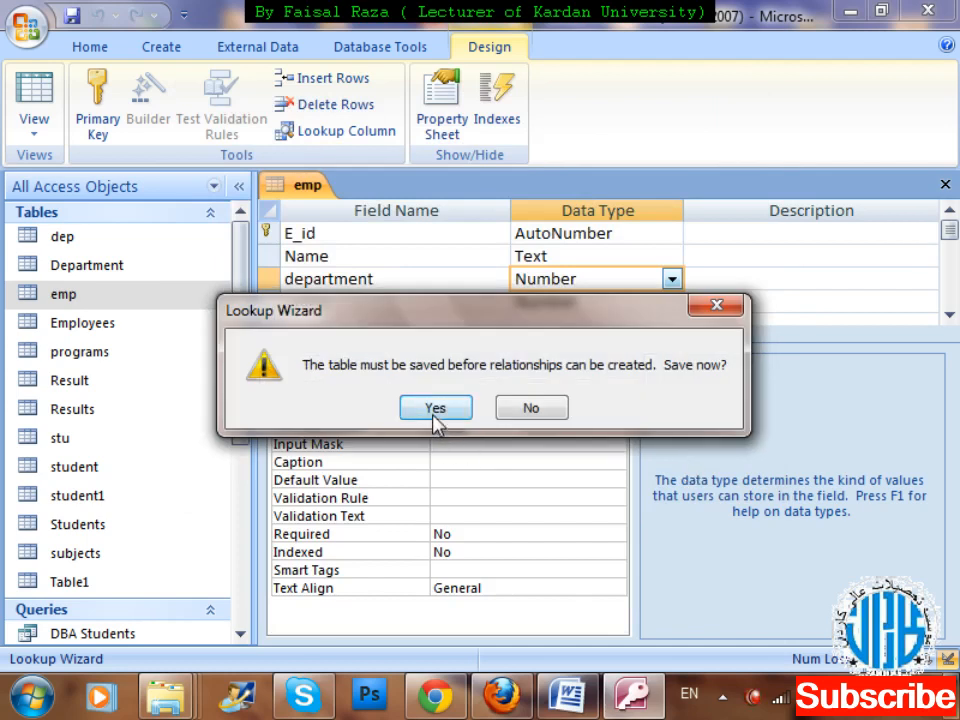
left_click(434, 408)
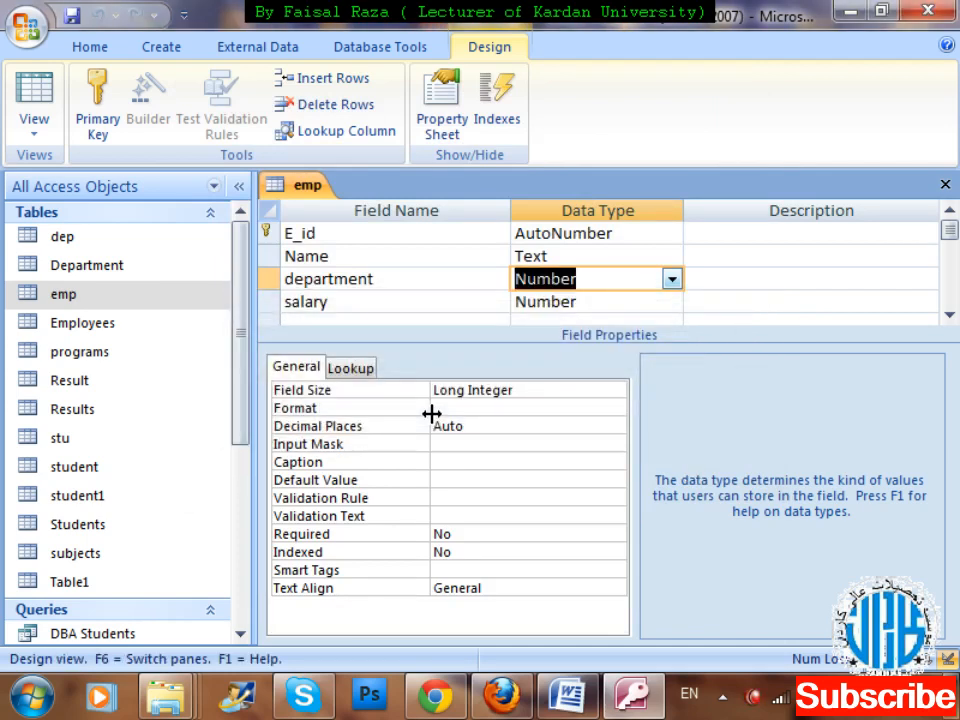
Close the emp table's design and reopen the table in Datasheet view.
key("ctrl+w")
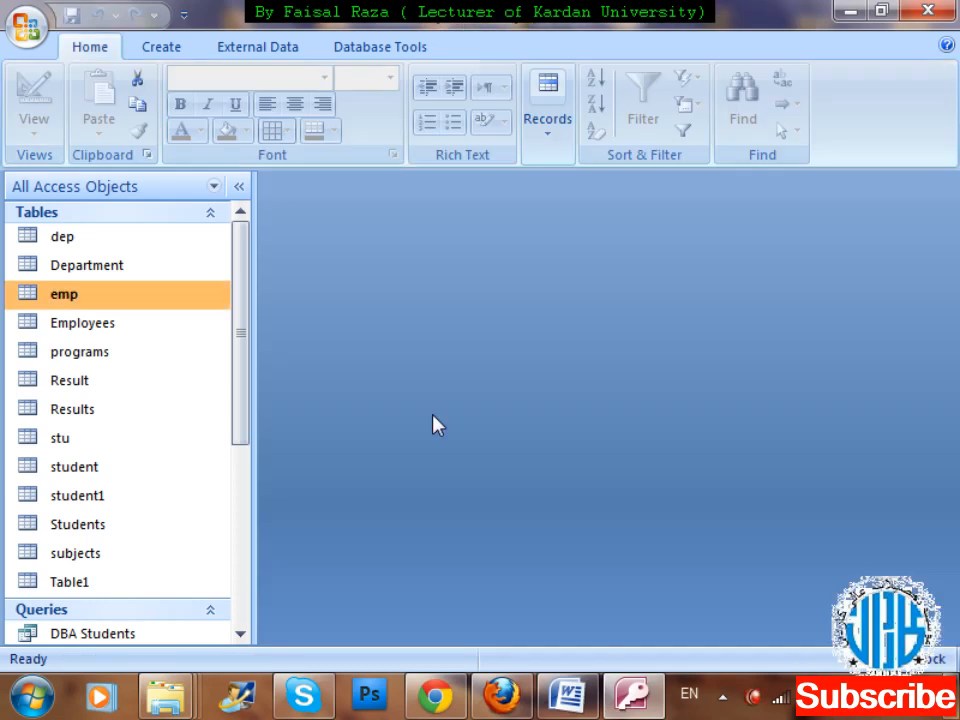
key("Down")
key("Up")
key("Return")
Add the first emp record with the employee's name, the department HR Department and a salary of 25000.
key("Tab")
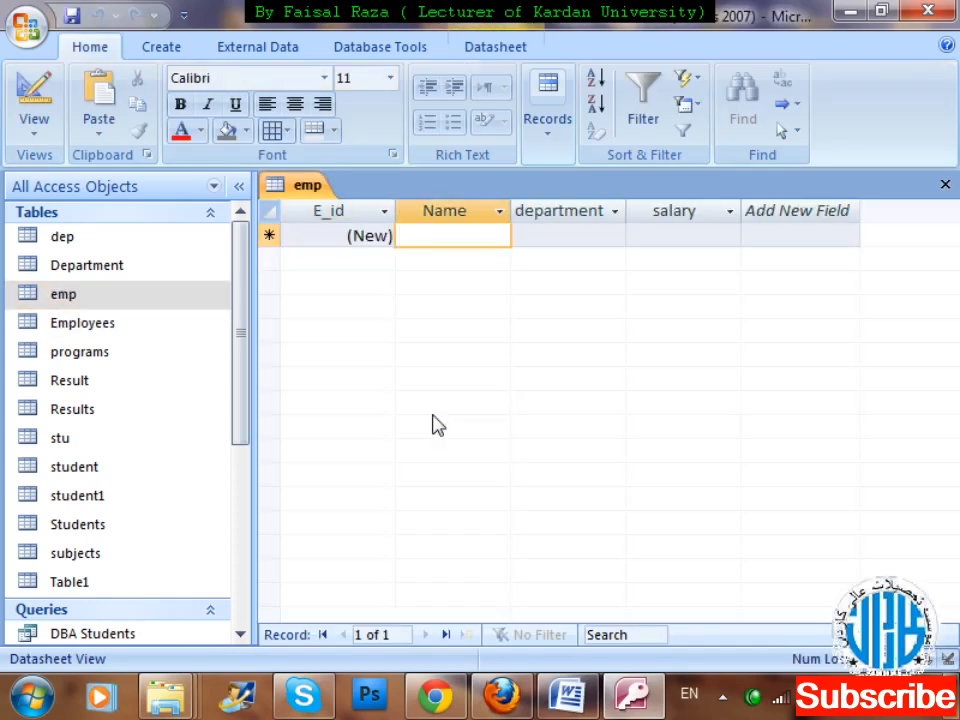
type("jawad")
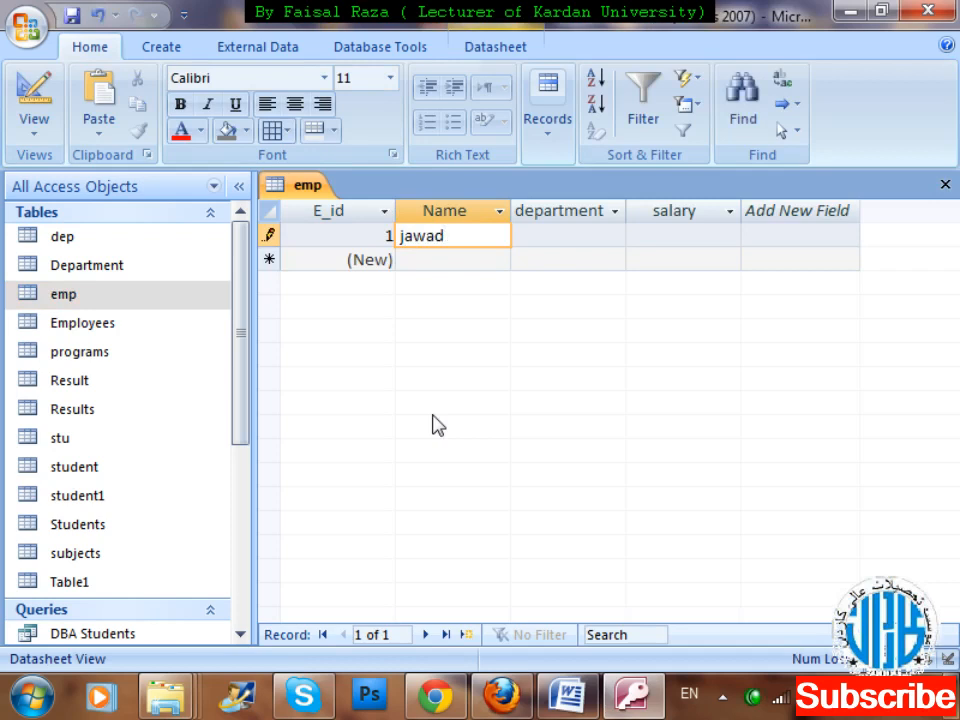
key("Tab")
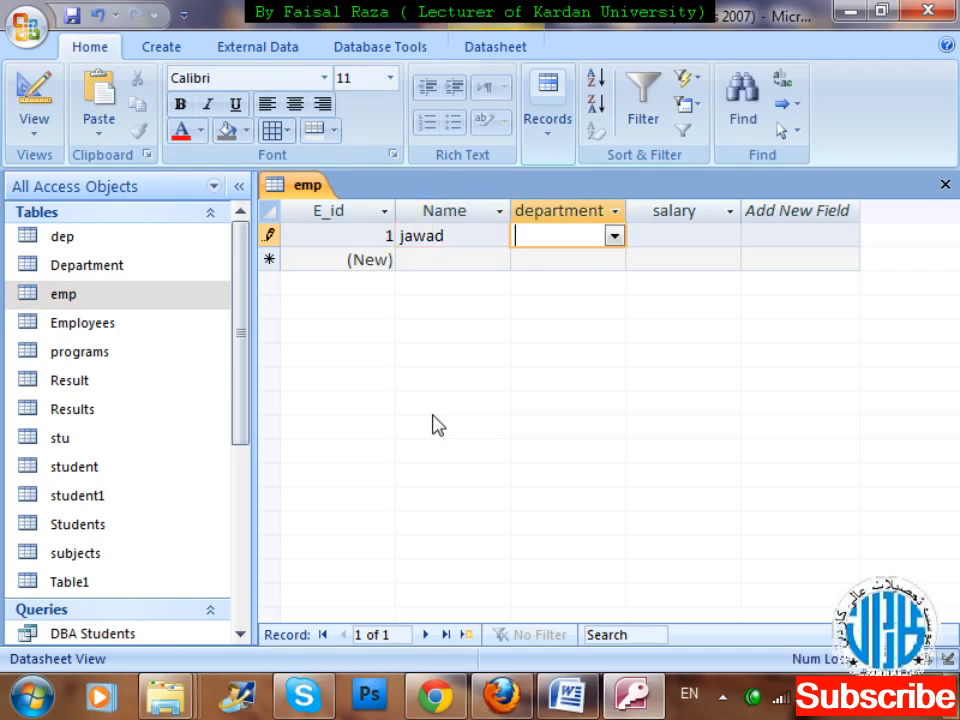
left_click(614, 236)
left_click(579, 281)
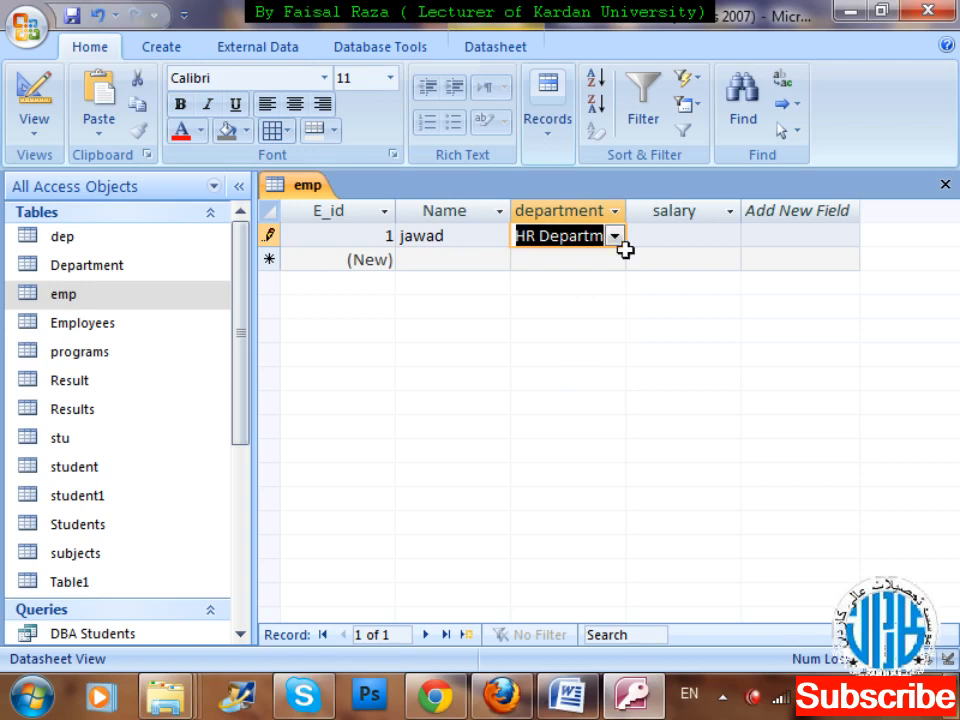
left_click(648, 241)
type("2")
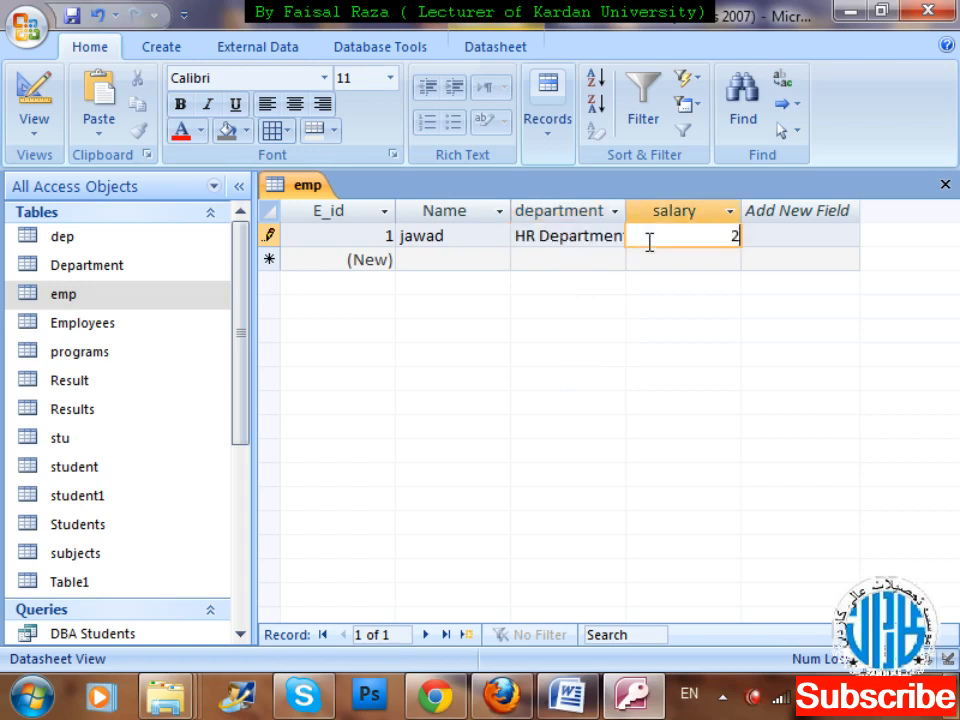
type("5000")
key("Tab")
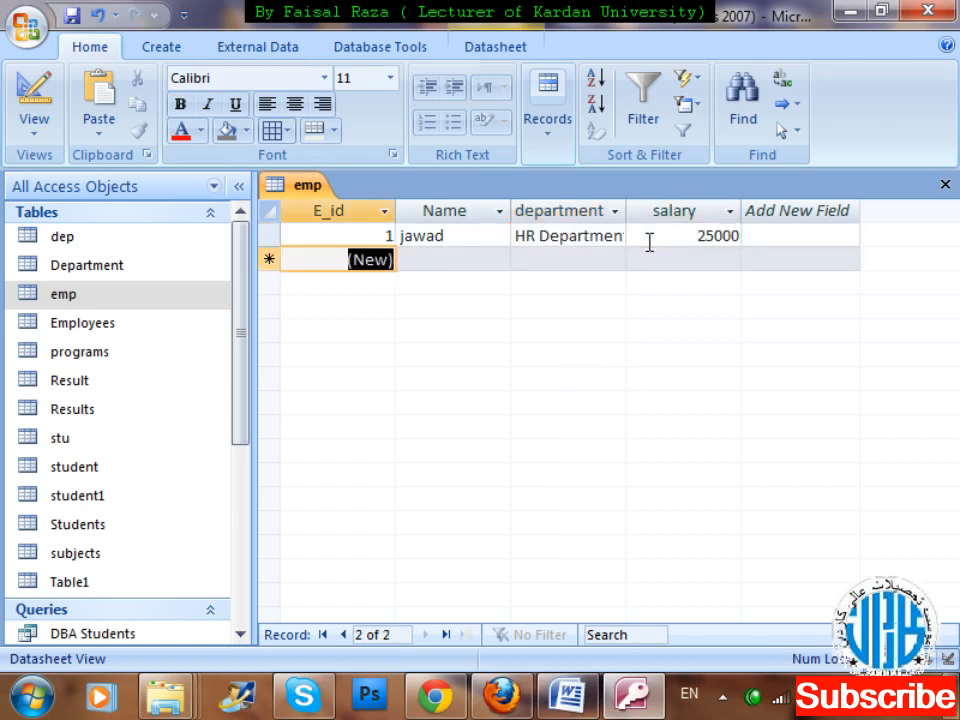
Add a second emp record with the employee's name, the department Finance and a salary of 12000.
key("Tab")
type("masood")
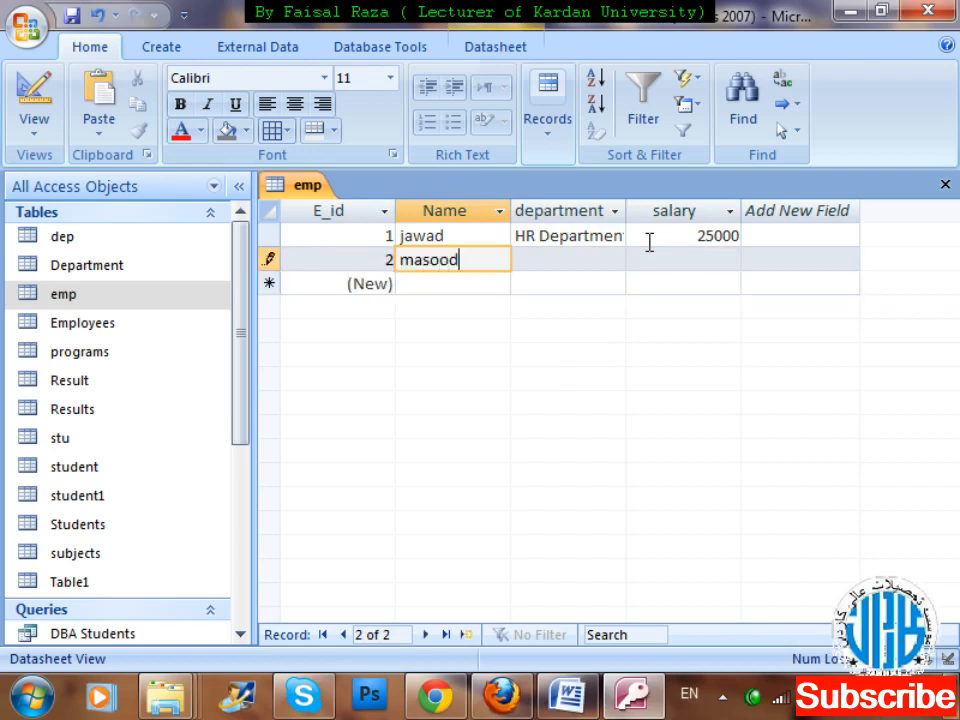
key("Tab")
left_click(615, 259)
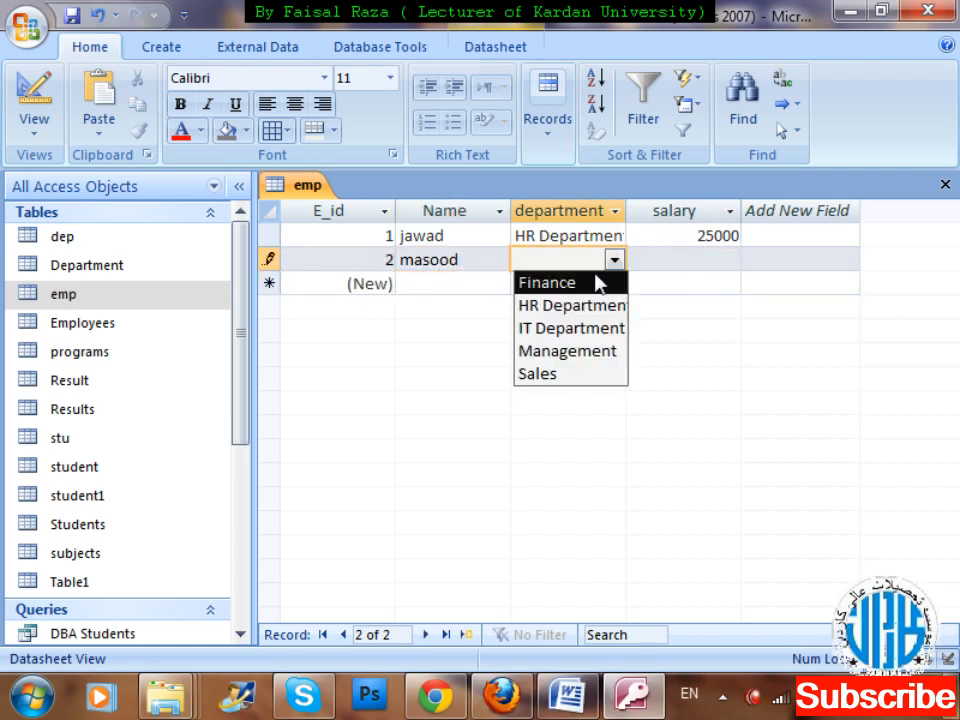
left_click(596, 278)
key("Tab")
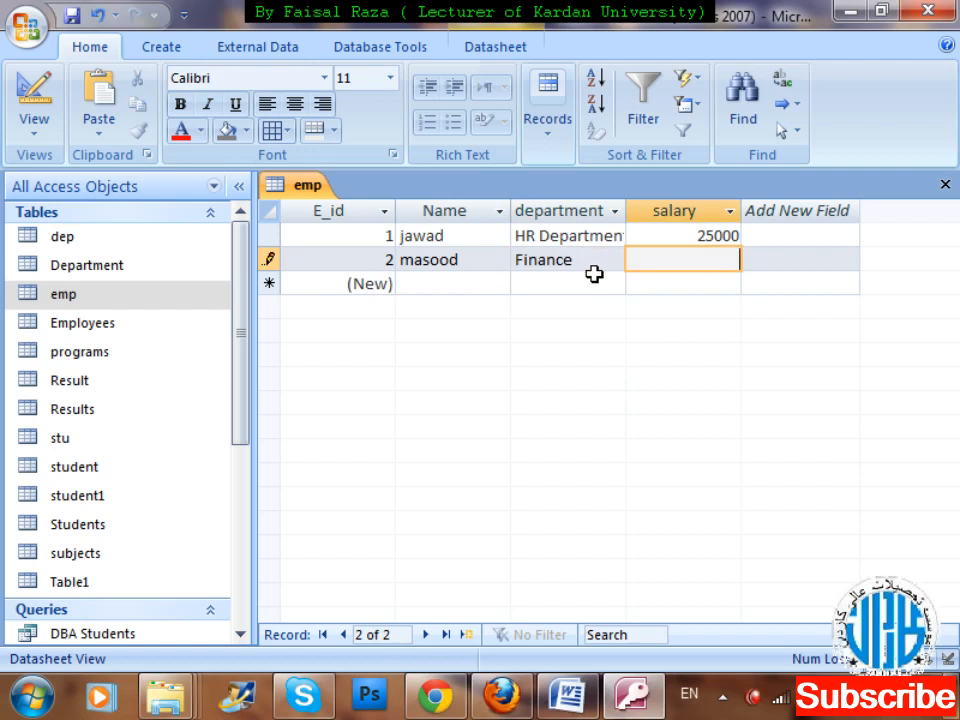
type("12000")
key("Tab")
Add a third emp record with the employee's name, the department HR Department and a salary of 20000.
key("Tab")
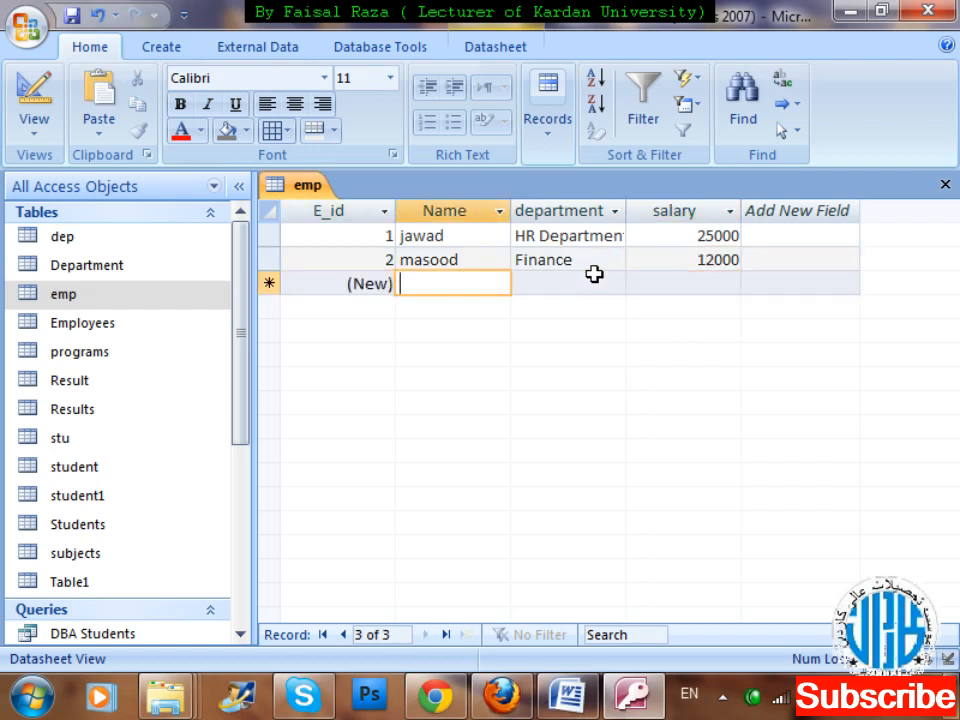
type("kamran")
key("Tab")
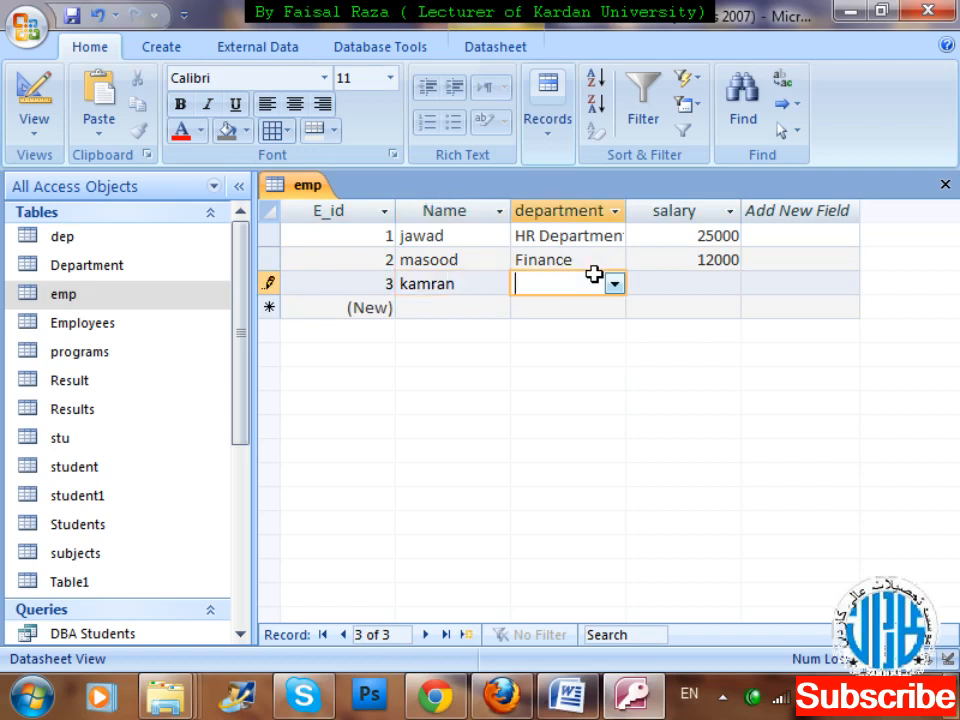
left_click(614, 284)
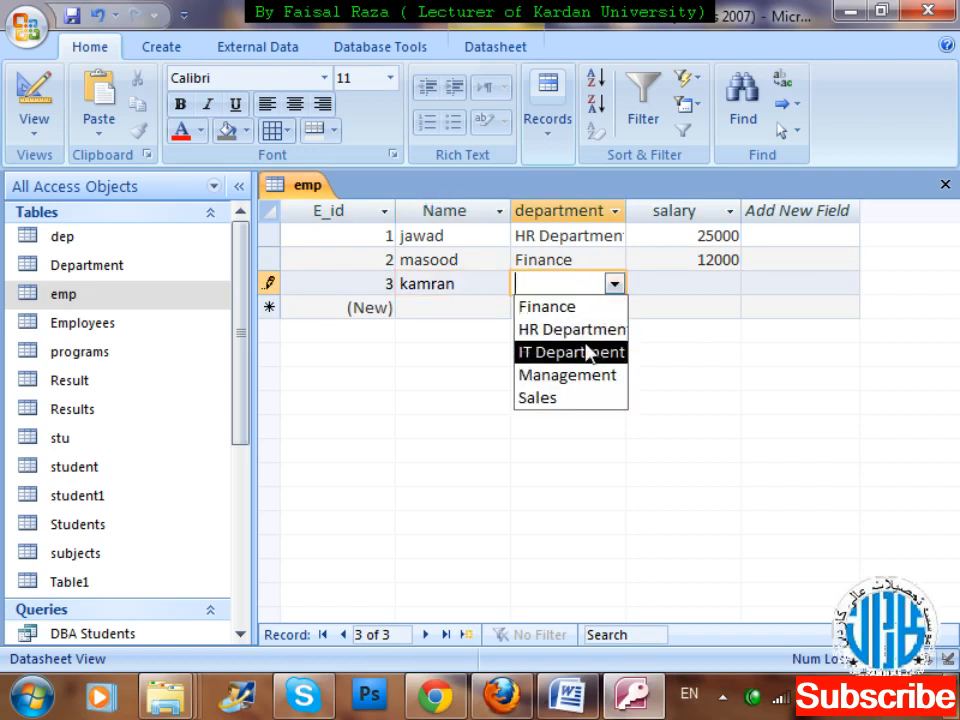
left_click(585, 330)
key("Tab")
type("20000")
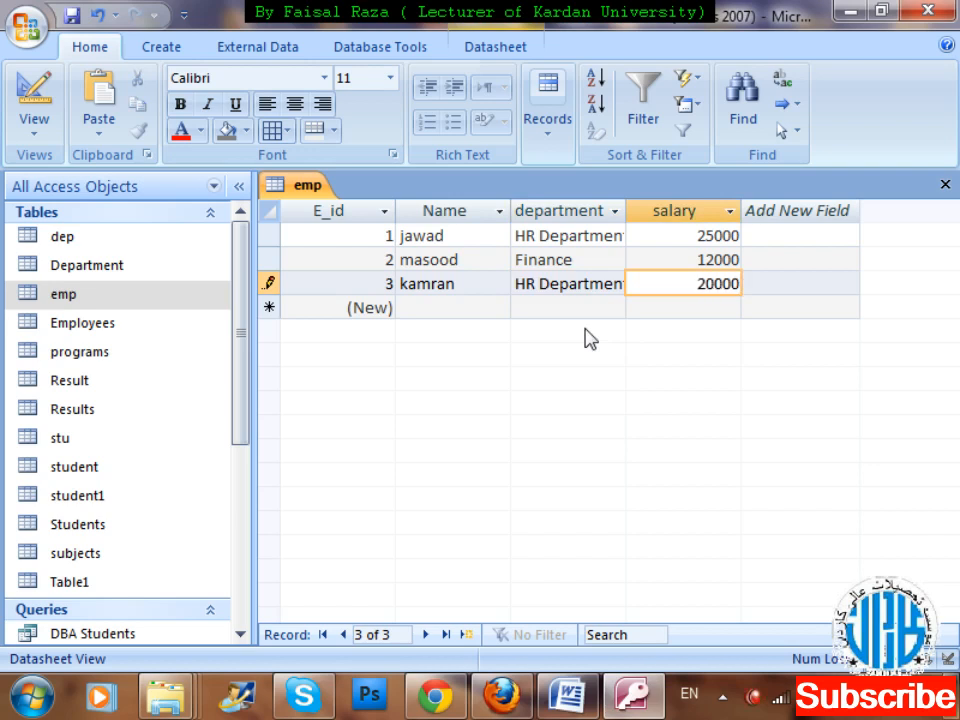
key("Tab")
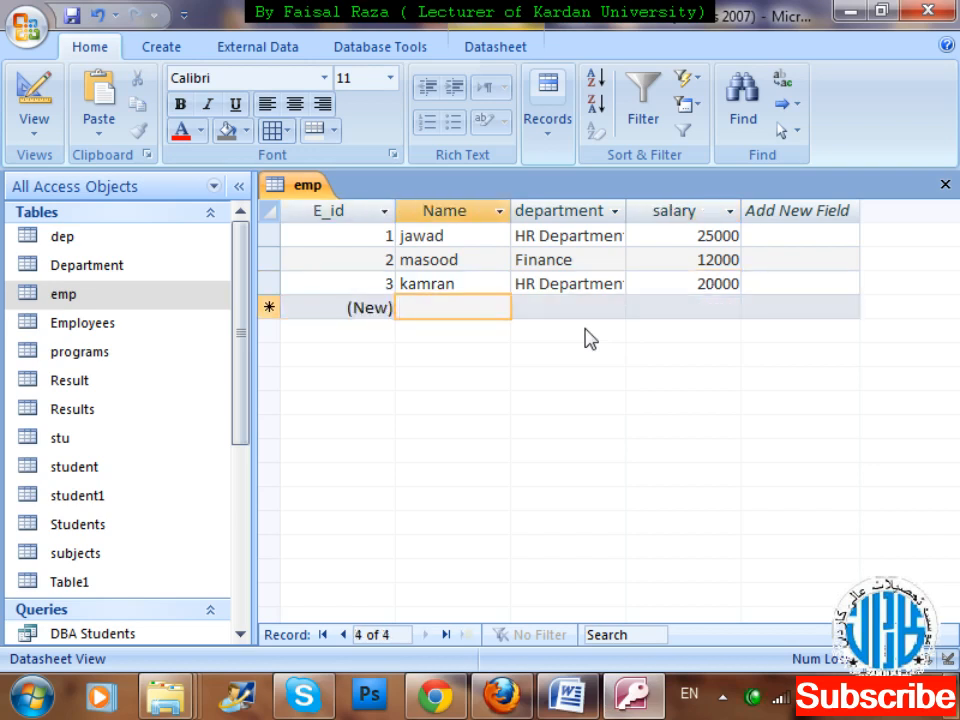
Add a fourth emp record with the employee's name, the department IT Department and a salary of 21000.
type("wafi")
key("Tab")
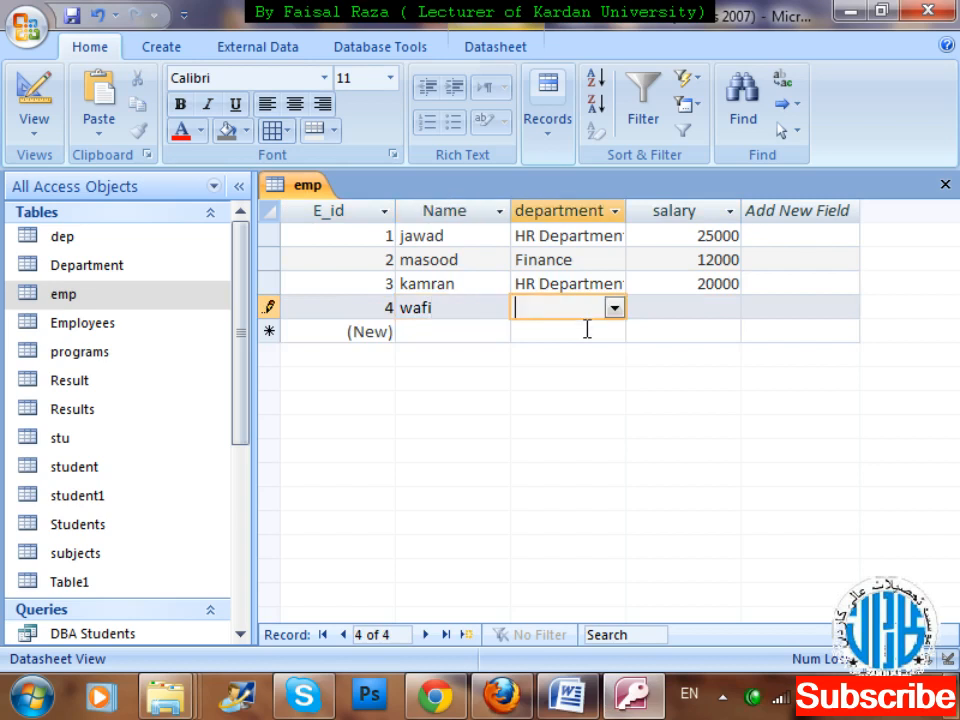
left_click(614, 308)
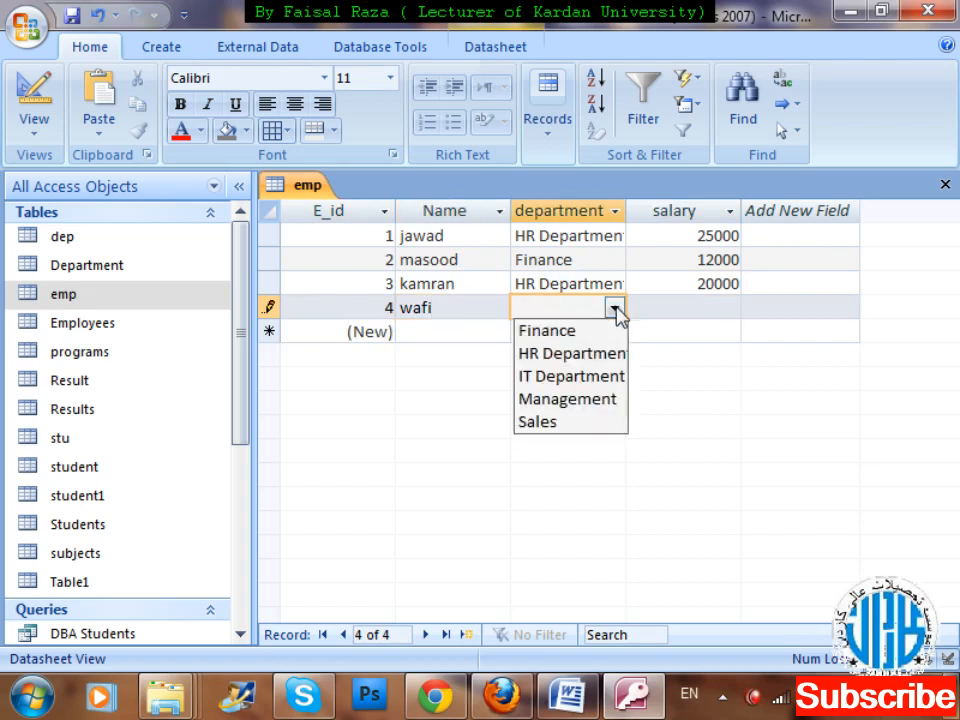
left_click(596, 377)
key("Tab")
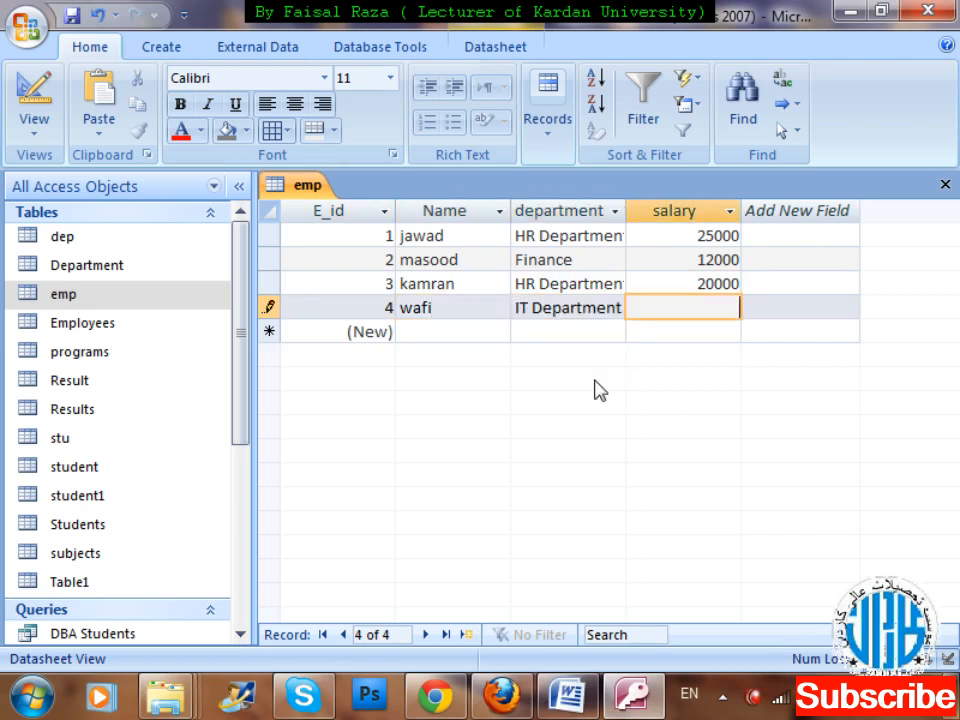
type("21000")
key("Tab")
Add a fifth emp record with the employee's name, the department Sales and a salary of 20000.
key("Tab")
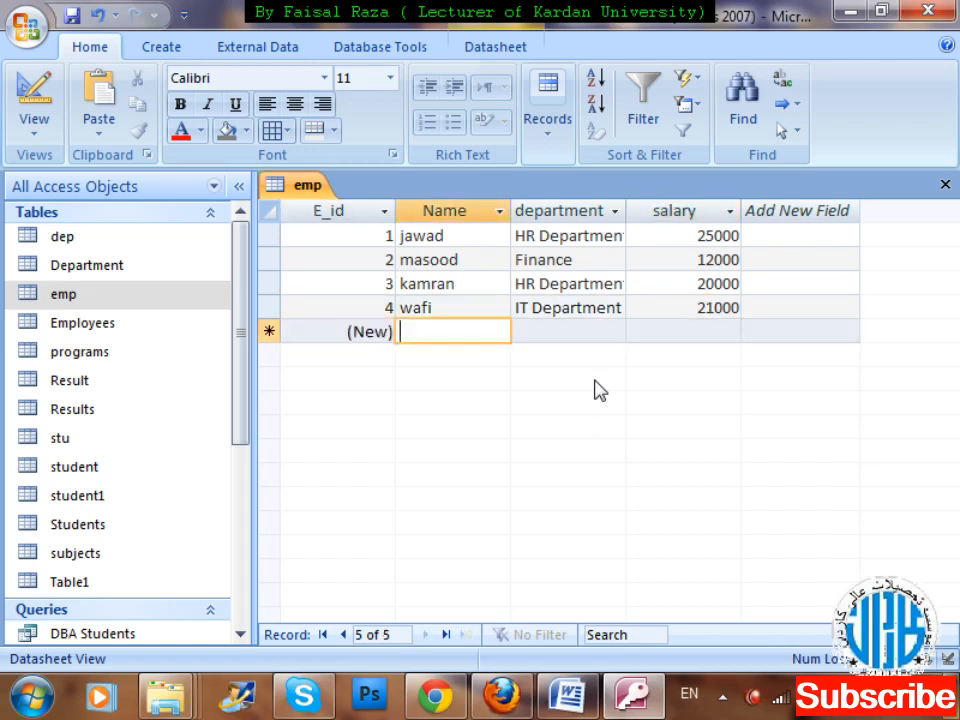
type("umar")
key("Tab")
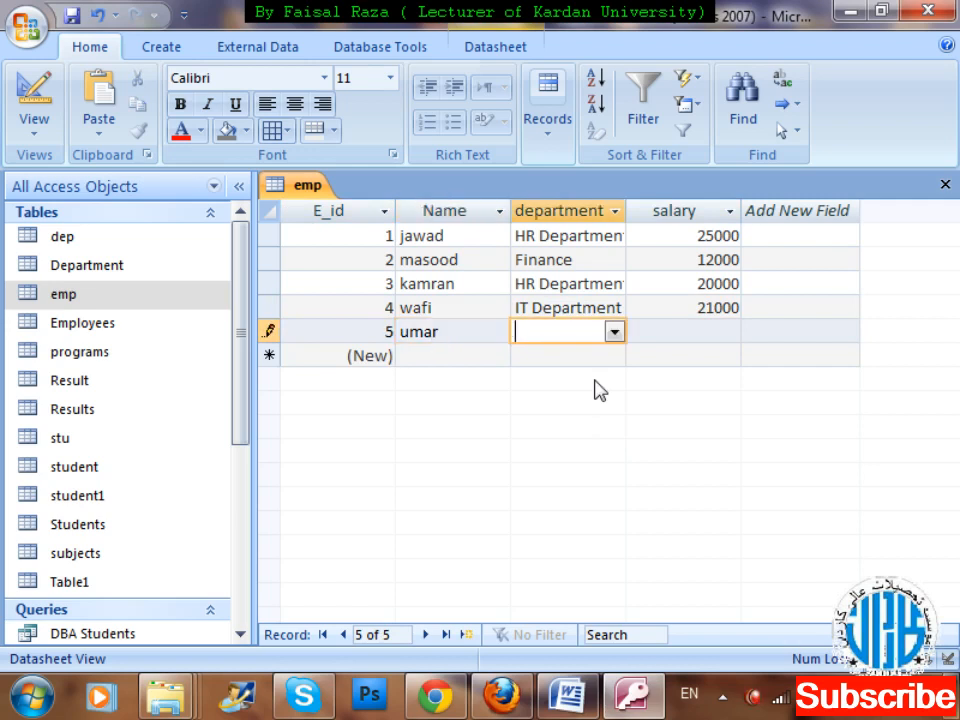
left_click(614, 333)
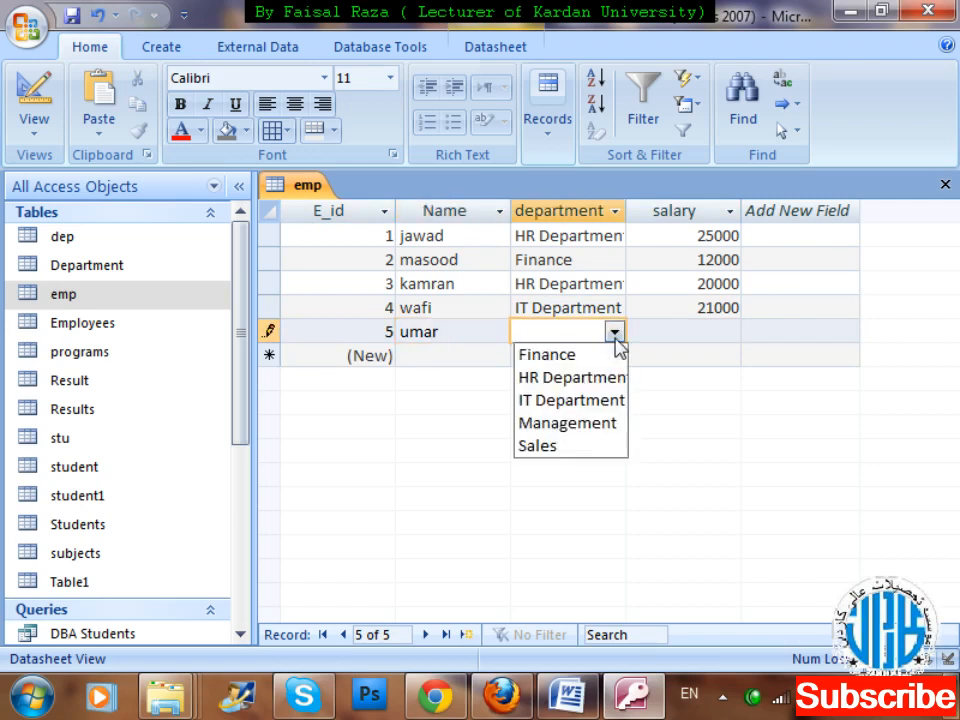
left_click(557, 451)
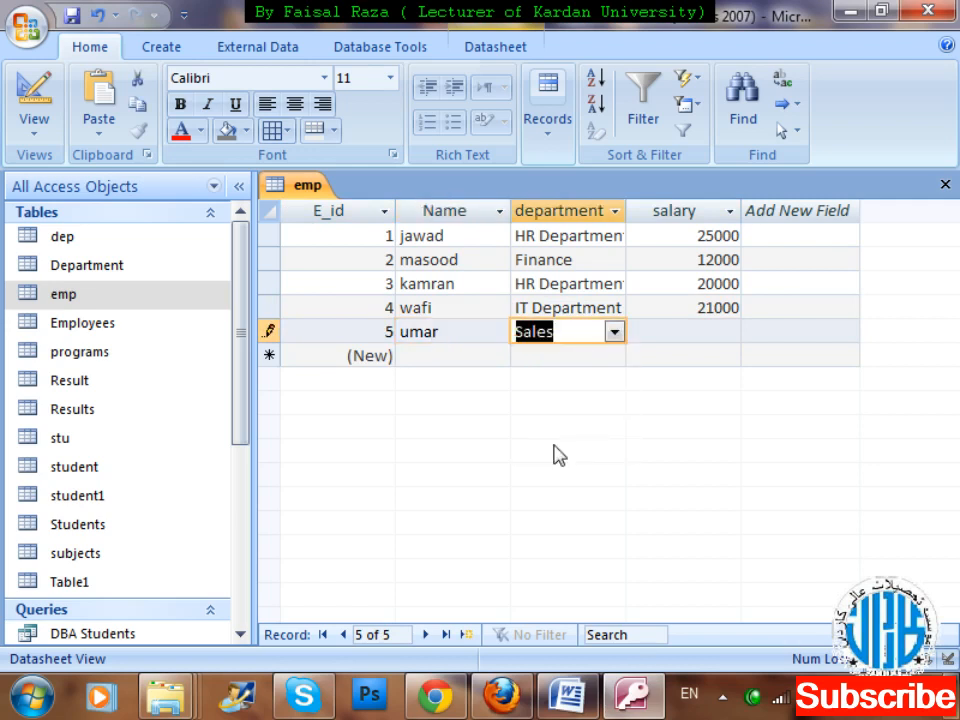
key("Tab")
type("2")
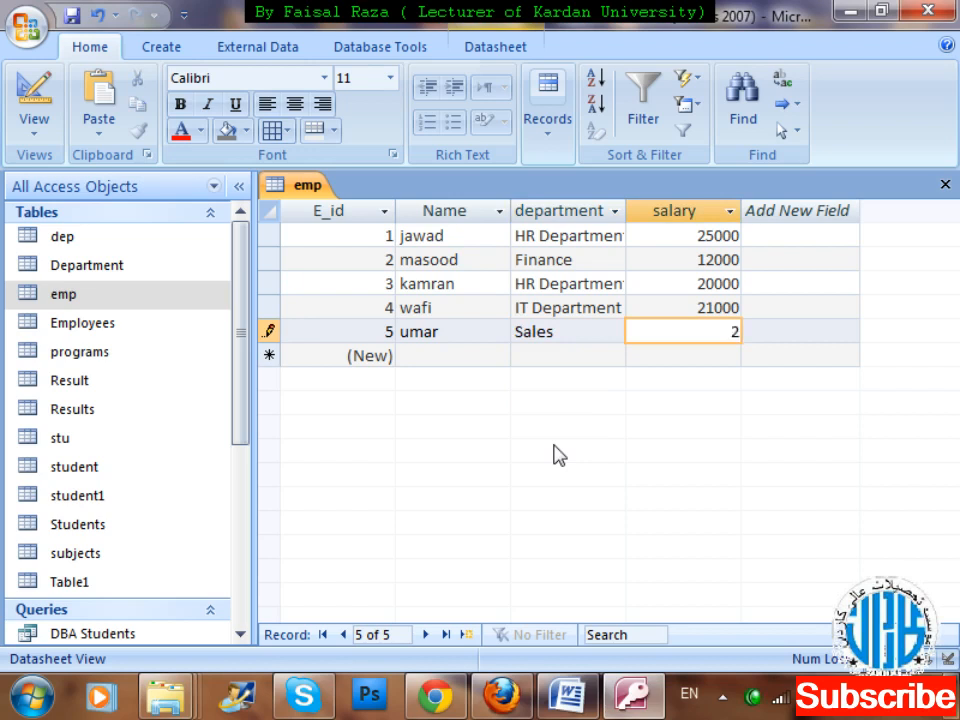
type("0000")
key("Tab")
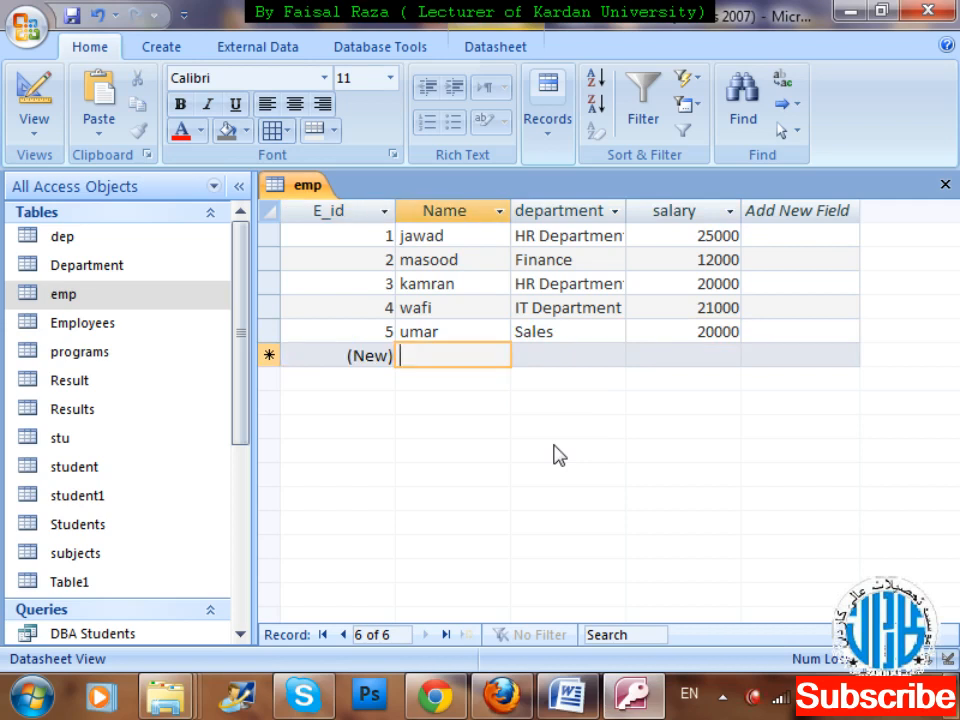
Add a sixth emp record with the employee's name, the department HR Department and a salary of 17000.
type("fawad")
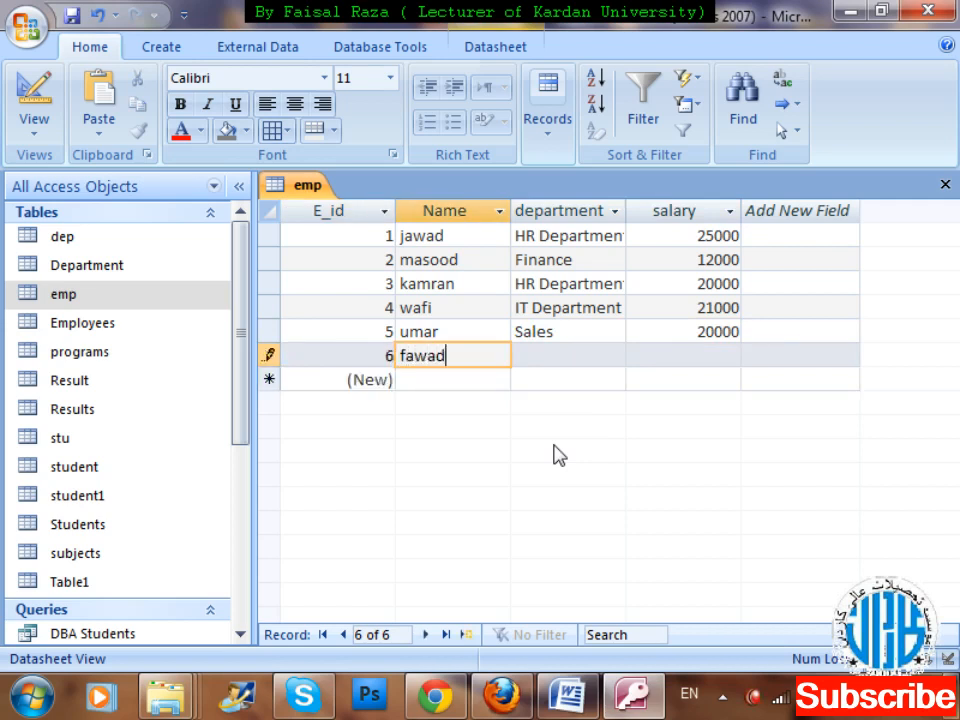
key("Tab")
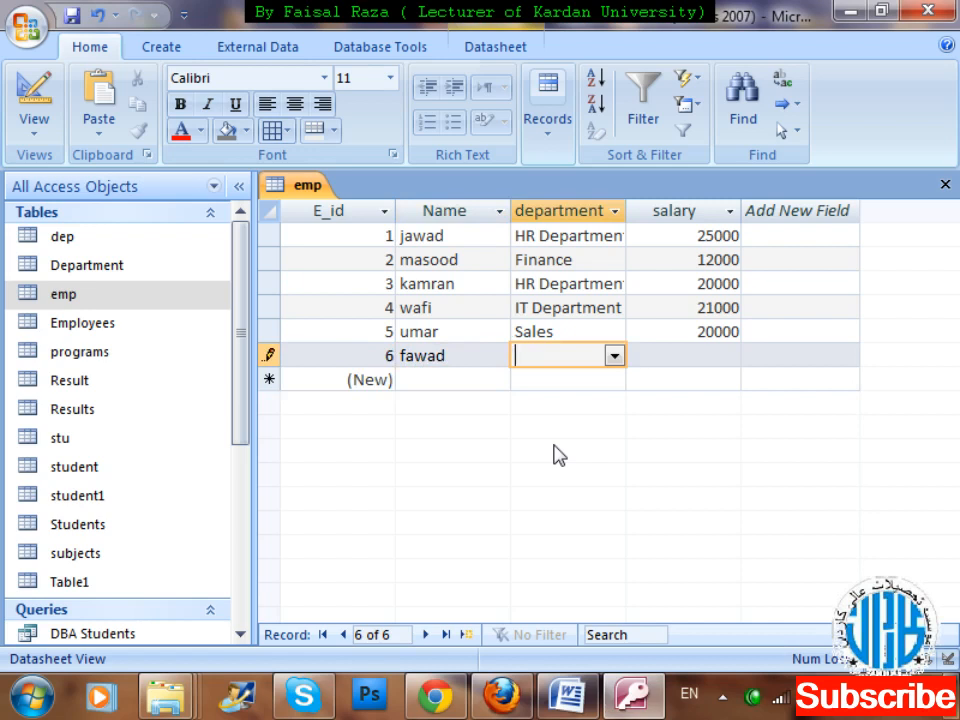
left_click(614, 357)
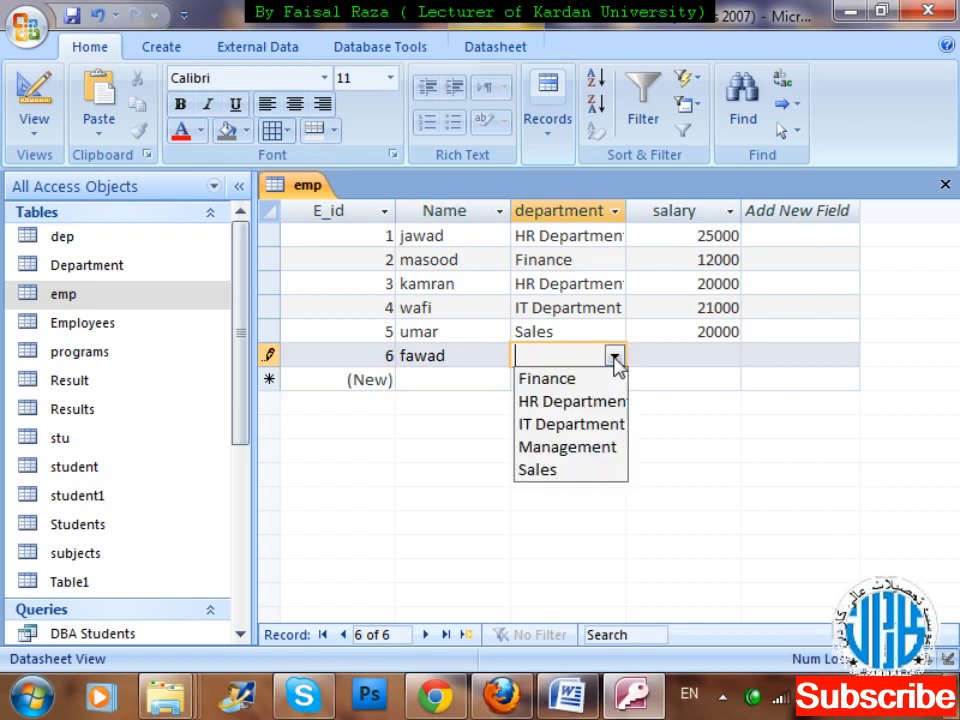
left_click(575, 402)
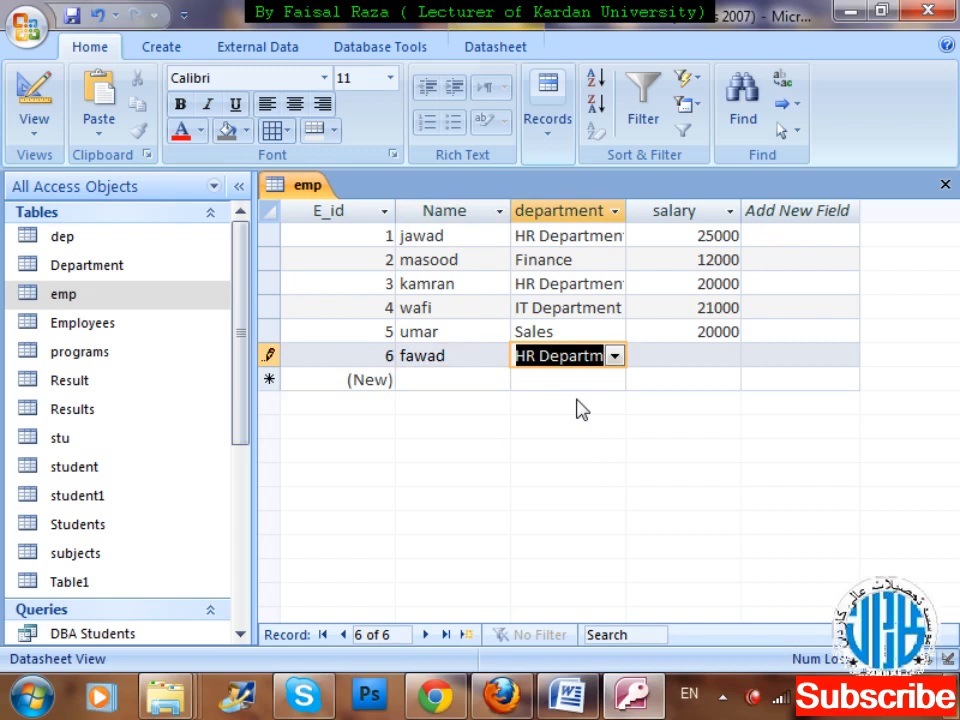
key("Tab")
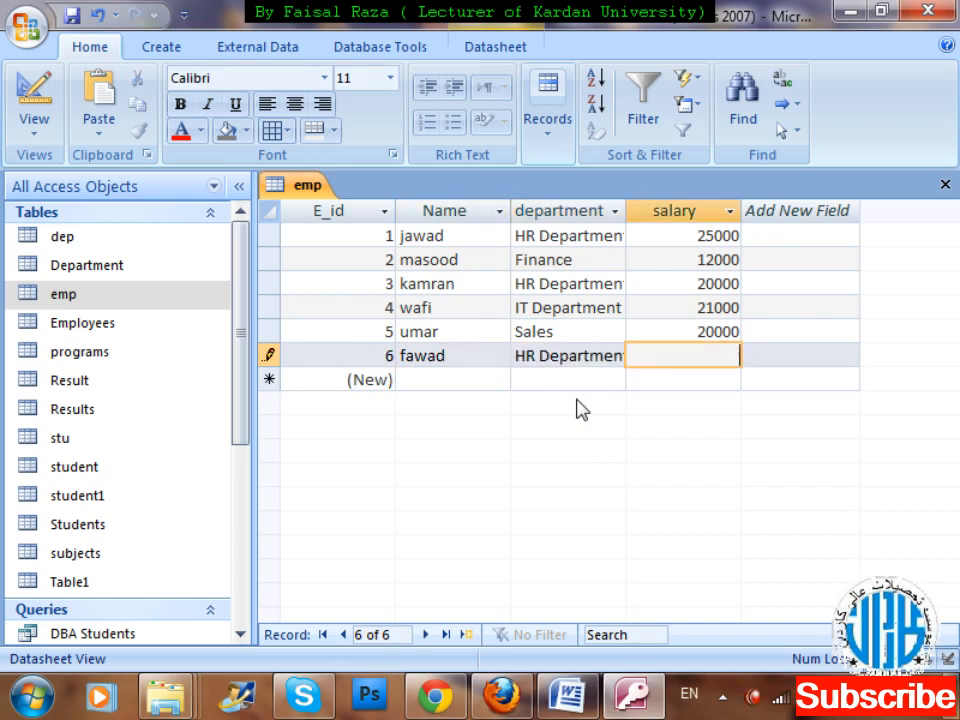
type("7000")
key("Tab")
key("Tab")
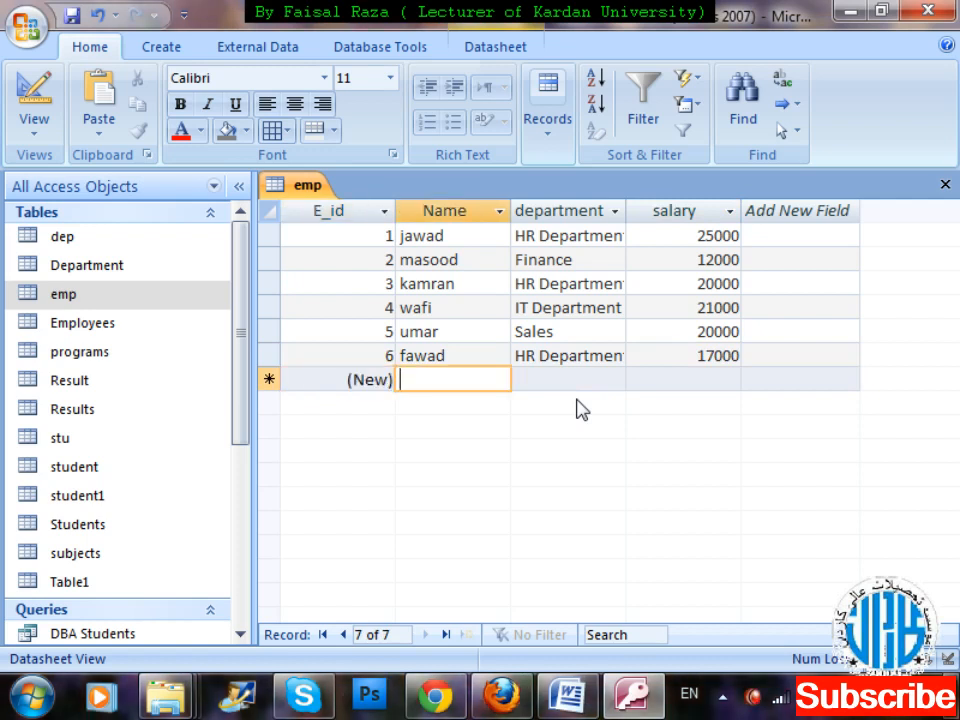
Add a seventh emp record with the employee's name, the department HR Department and a salary of 18000.
type("haris")
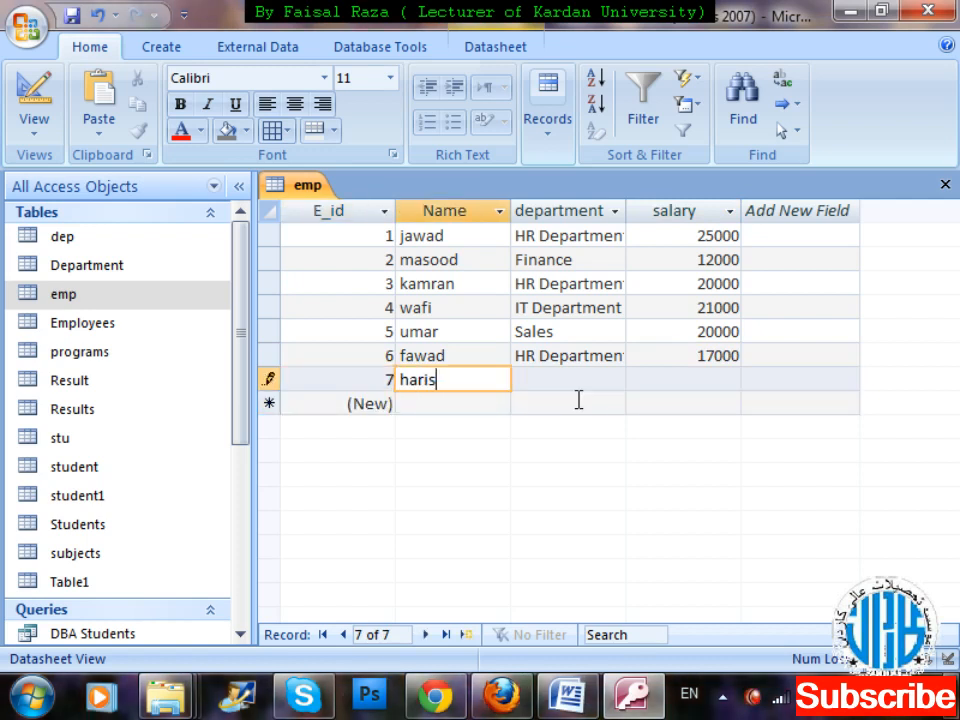
key("Tab")
left_click(614, 381)
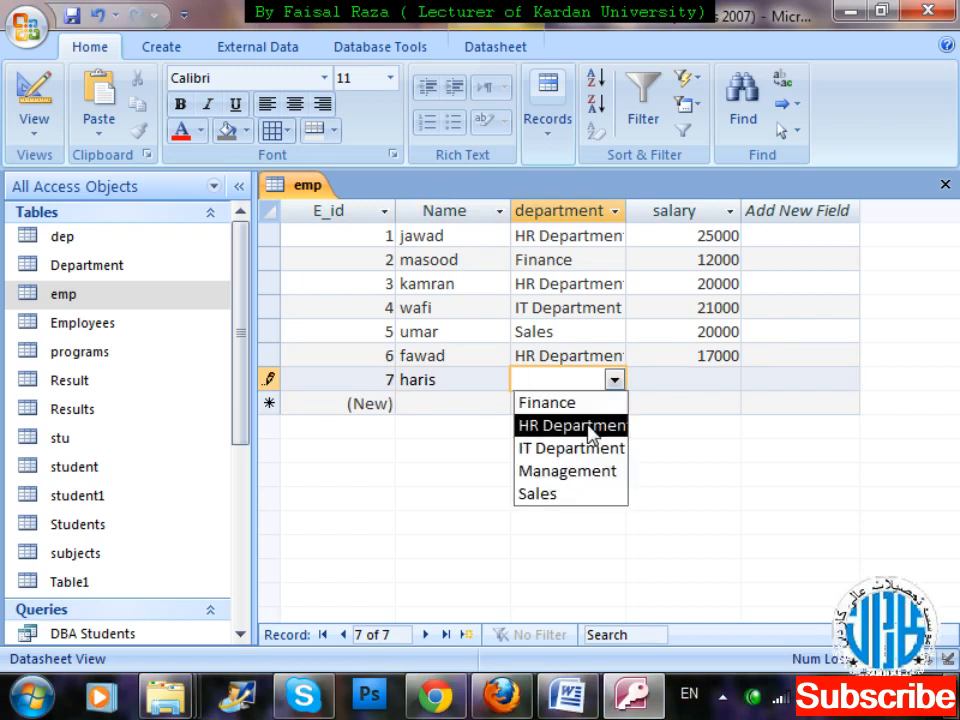
left_click(591, 427)
key("Tab")
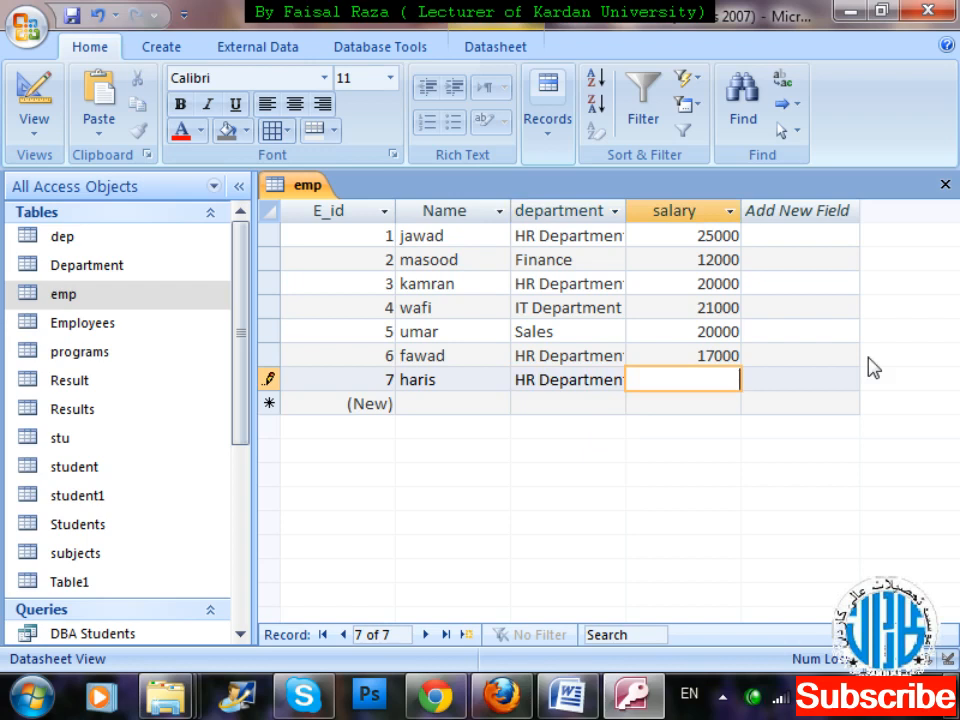
type("18000")
key("Tab")
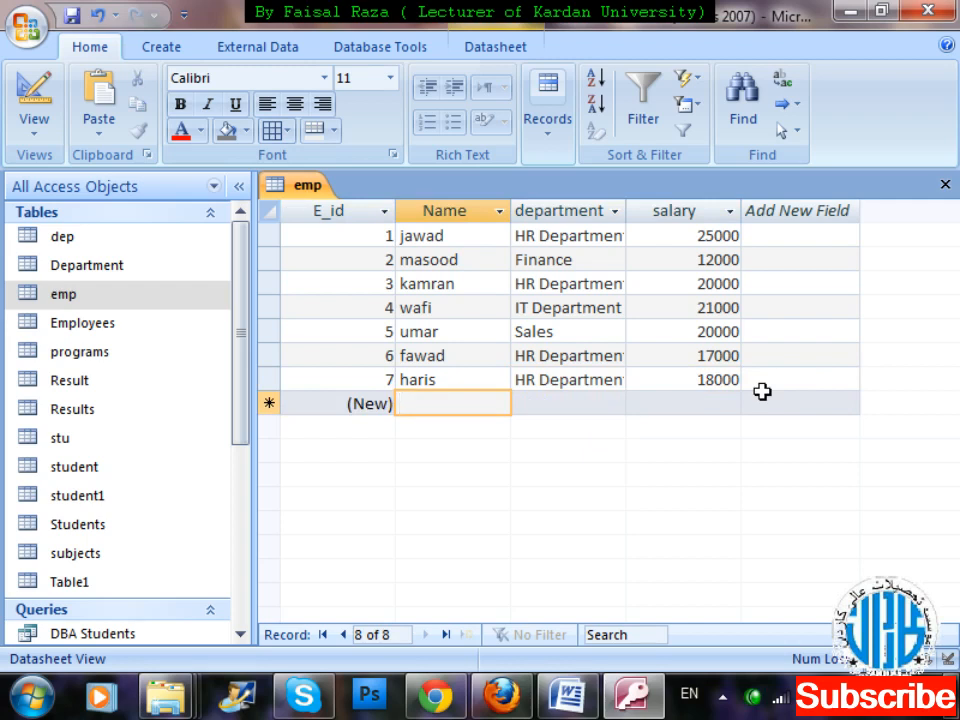
Start an eighth emp record by entering the employee's full name.
type("maa")
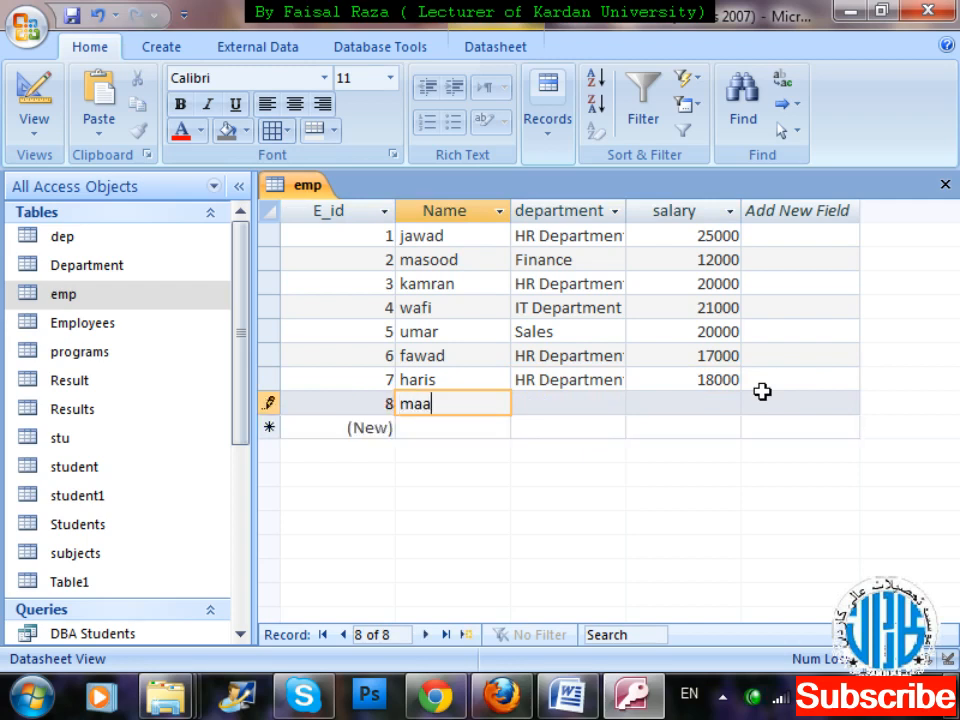
key("BackSpace")
type("sood")
key("BackSpace")
key("BackSpace")
type("d")
key("BackSpace")
type("od khalid")
key("BackSpace")
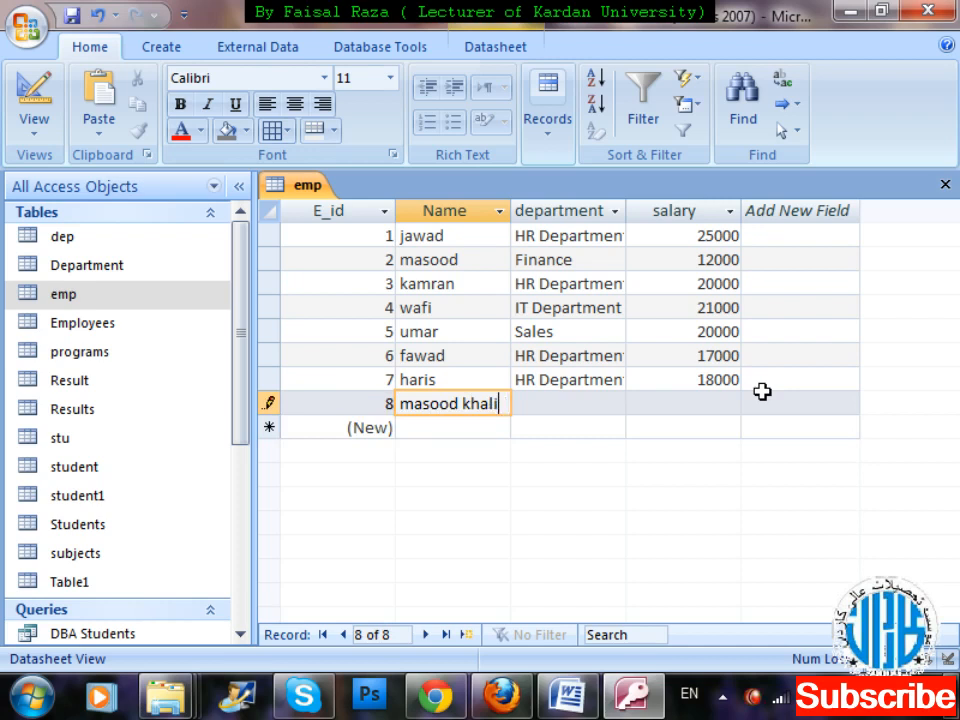
type("l")
key("Tab")
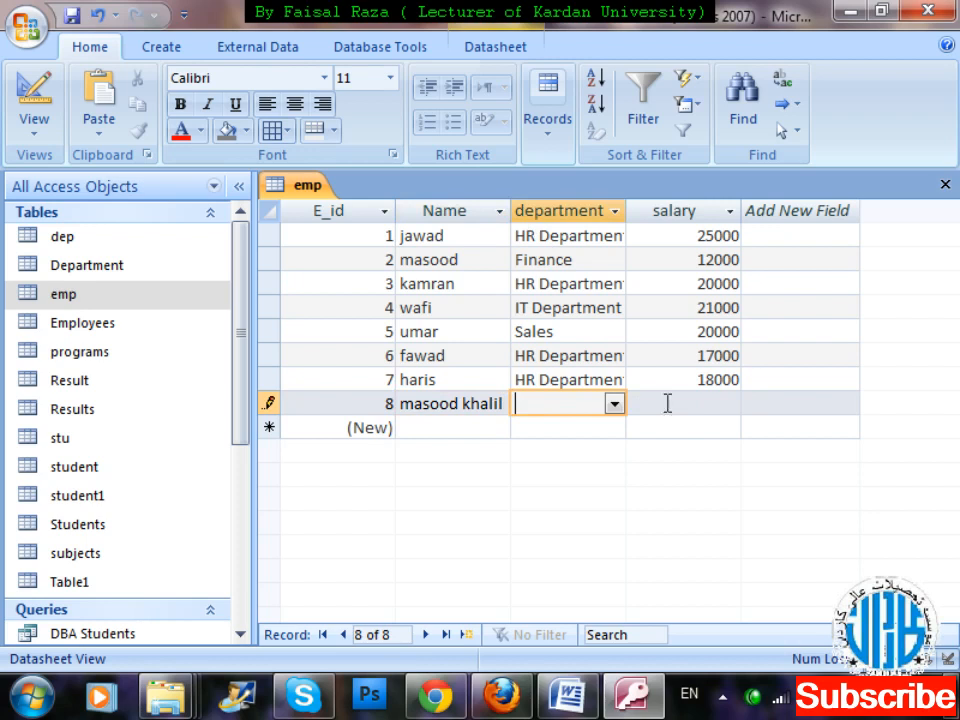
Set the eighth emp record's department to IT Department and its salary to 15000.
left_click(615, 407)
left_click(566, 477)
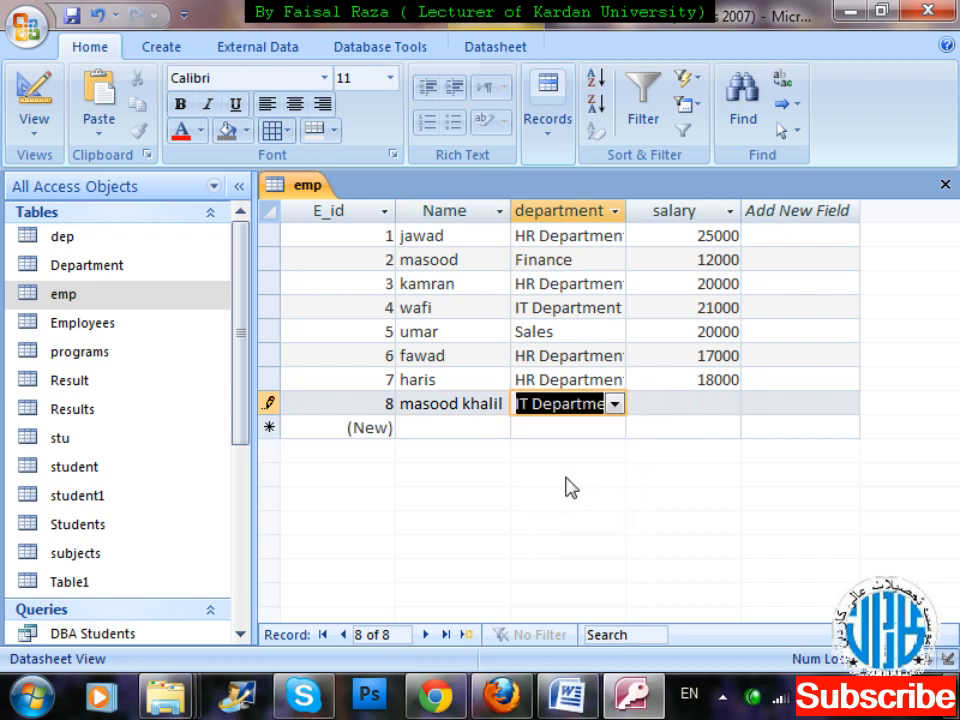
key("Tab")
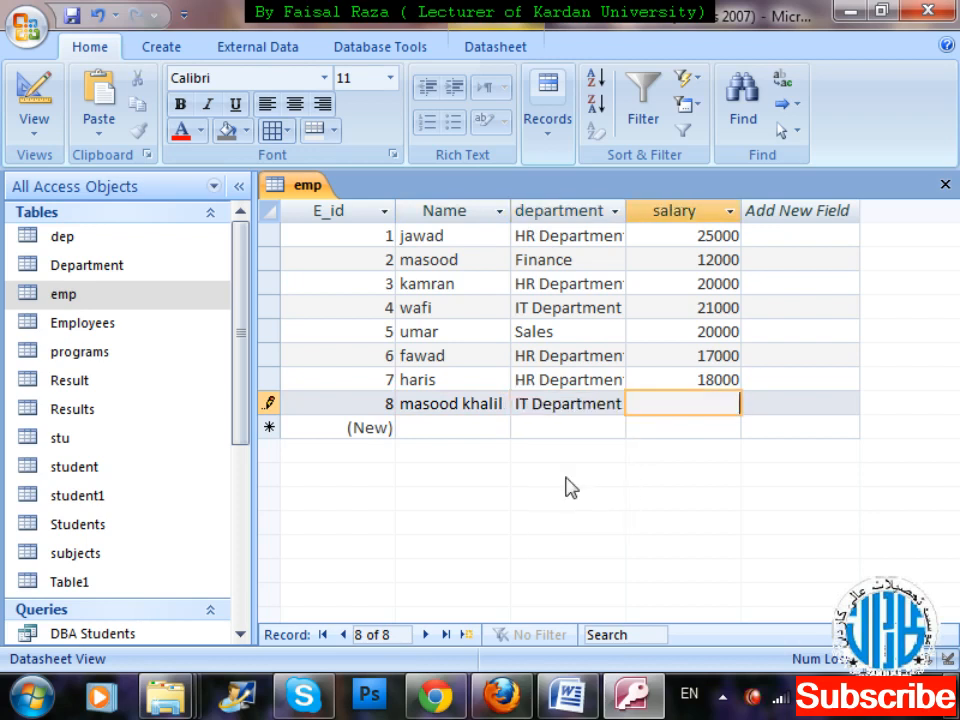
type("15000")
key("Tab")
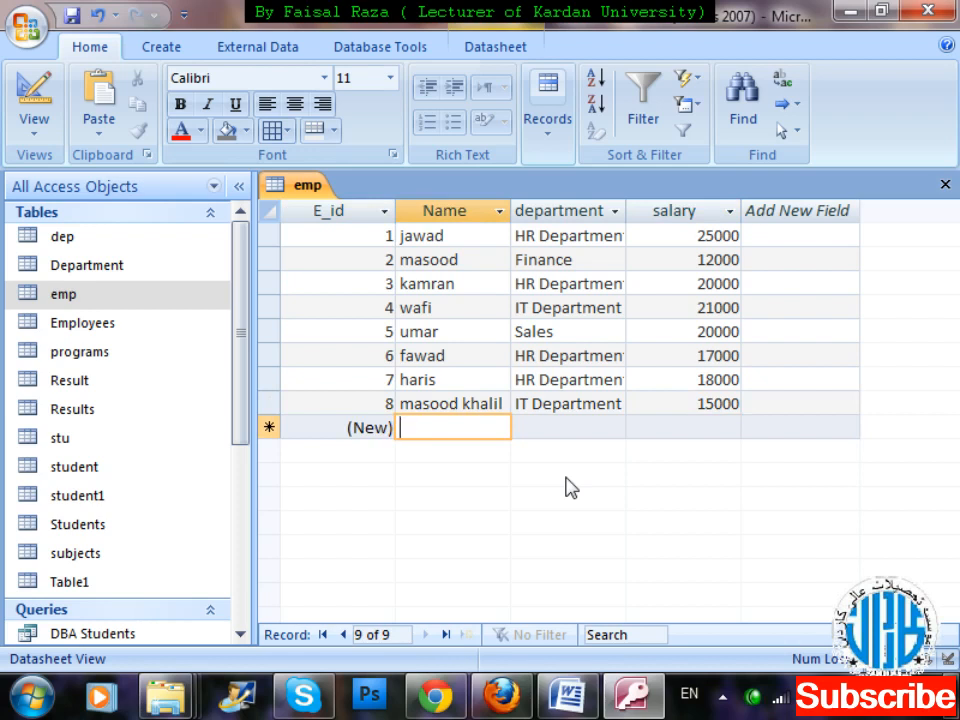
Add a ninth emp record with the employee's name, the department Finance and a salary of 15000.
type("rafi")
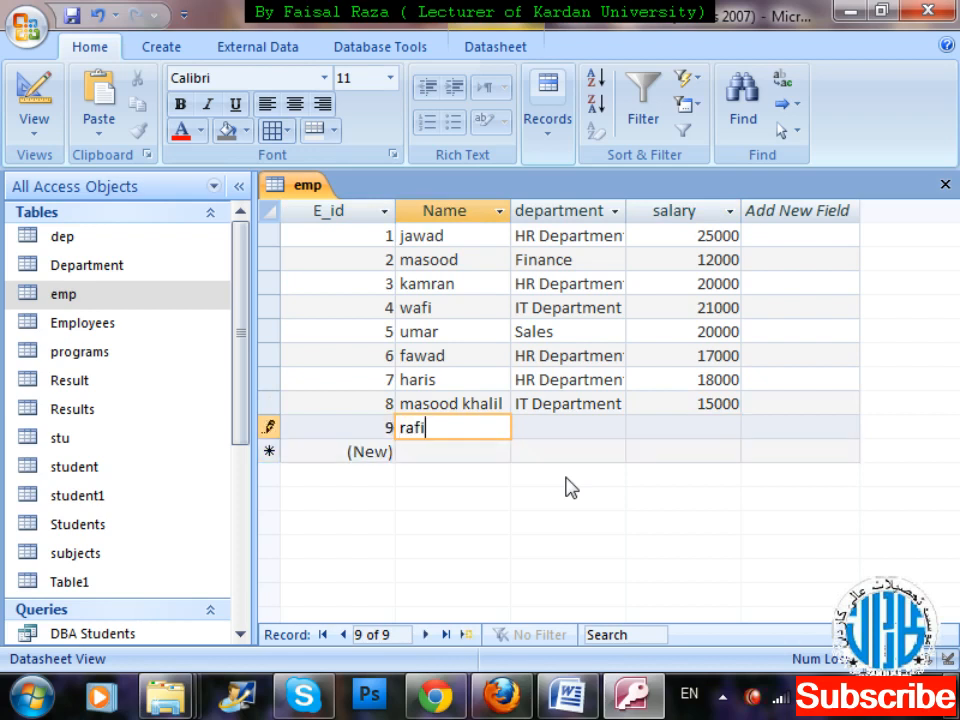
key("Tab")
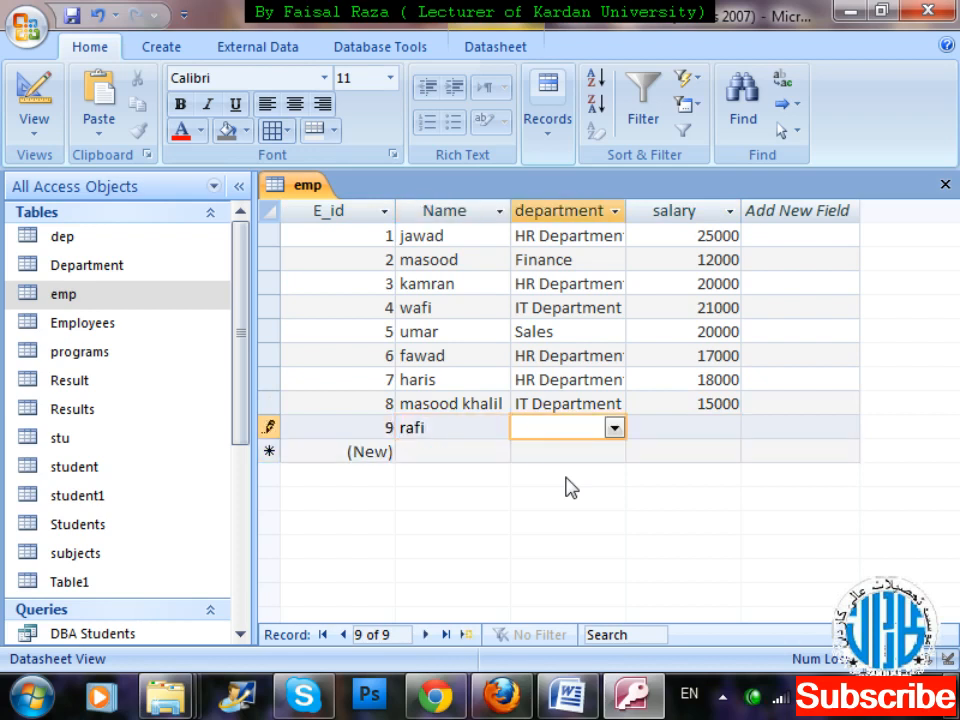
left_click(624, 433)
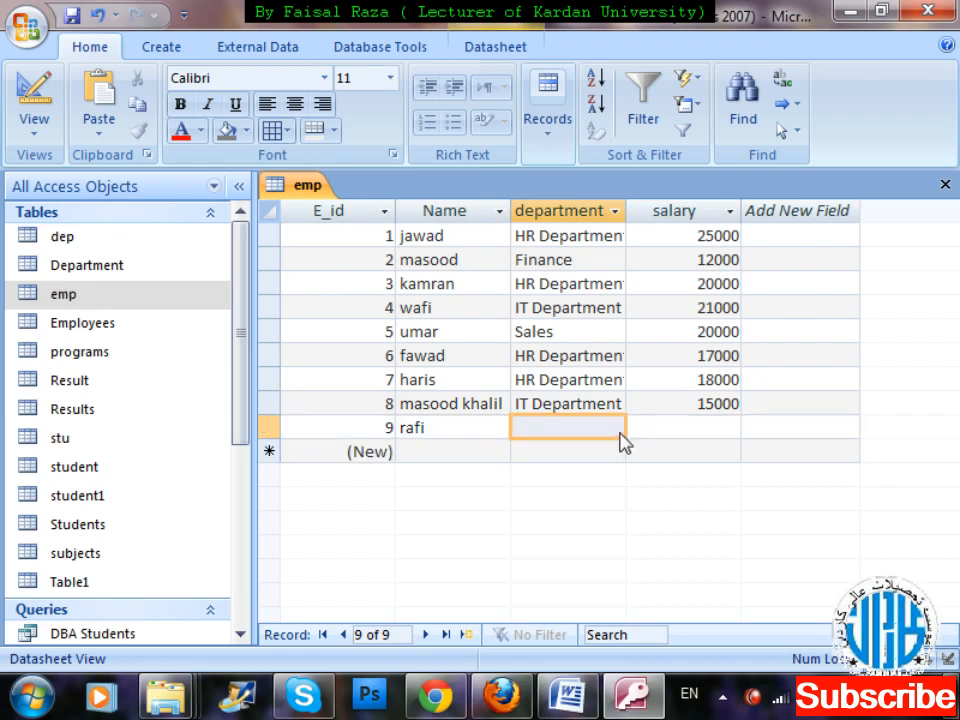
left_click(617, 430)
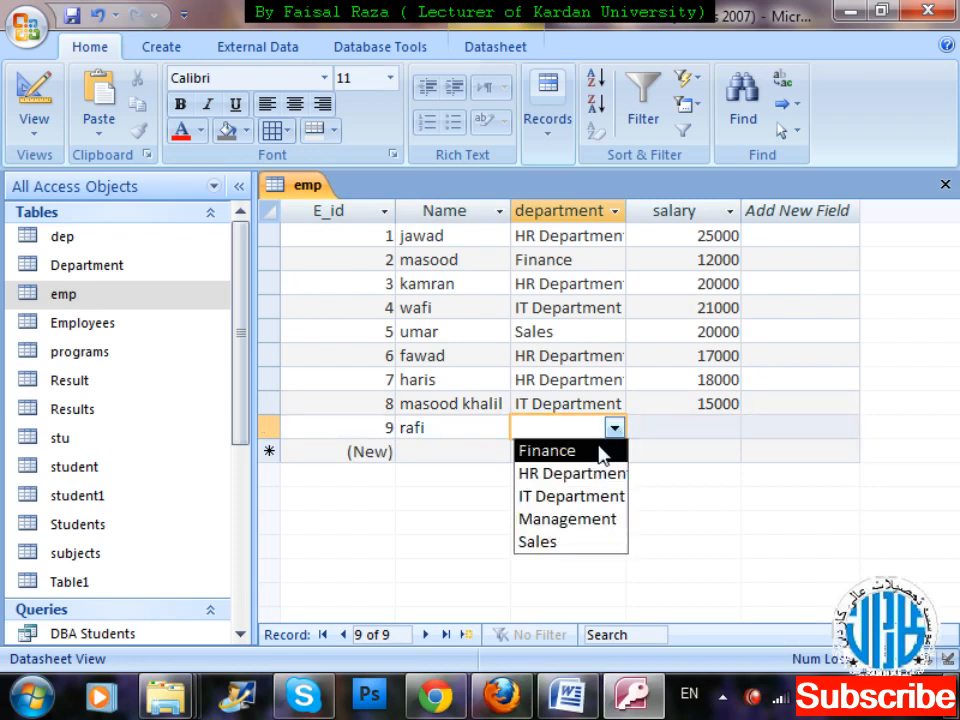
left_click(600, 451)
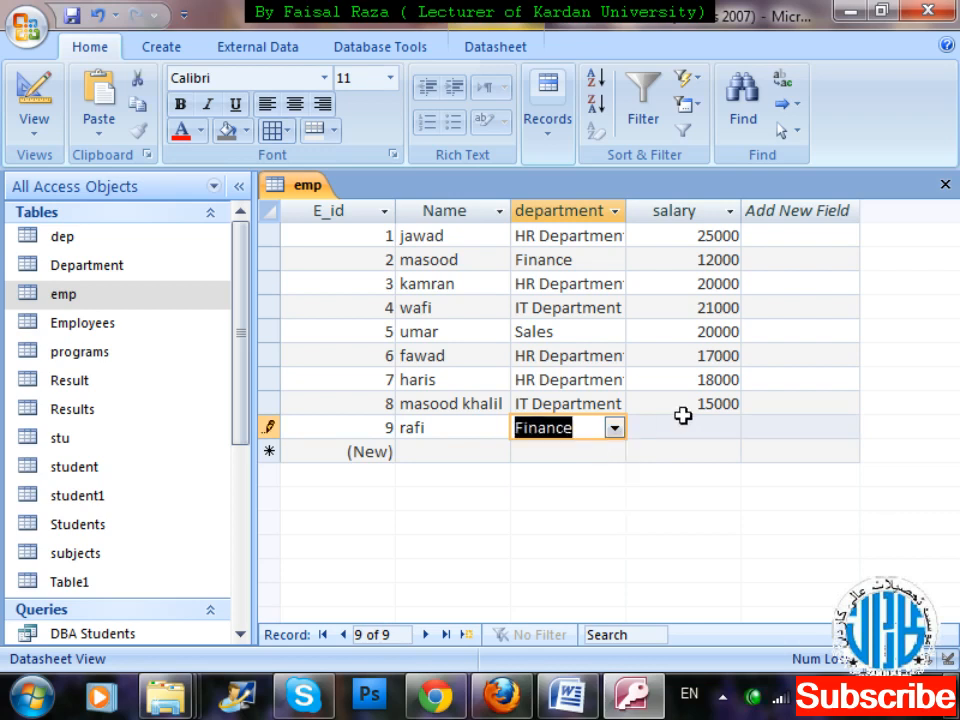
left_click(690, 424)
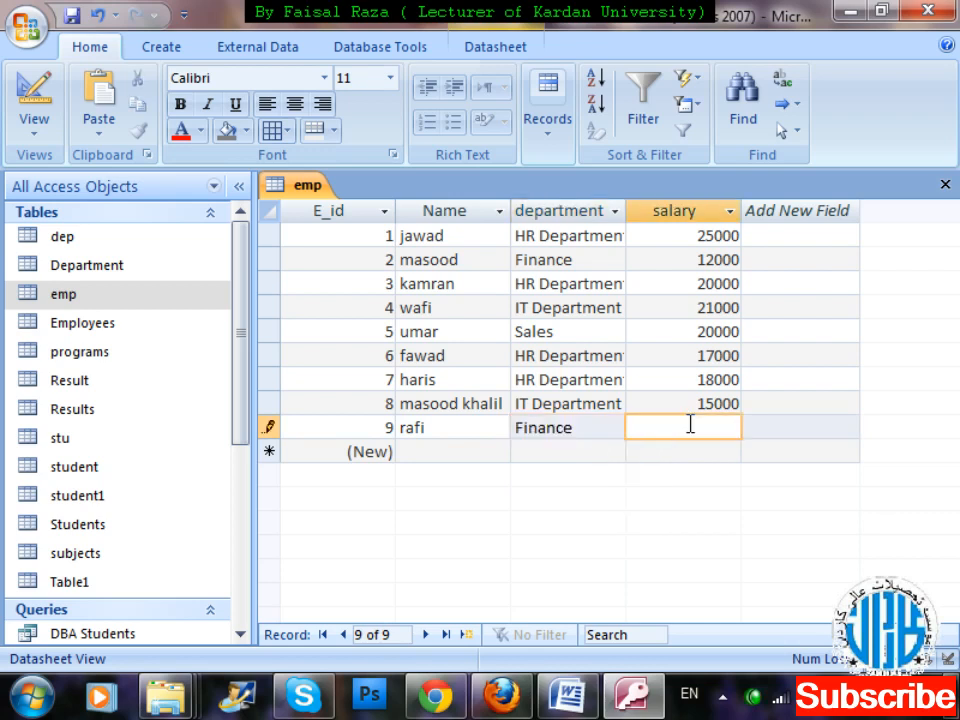
type("15000")
key("Tab")
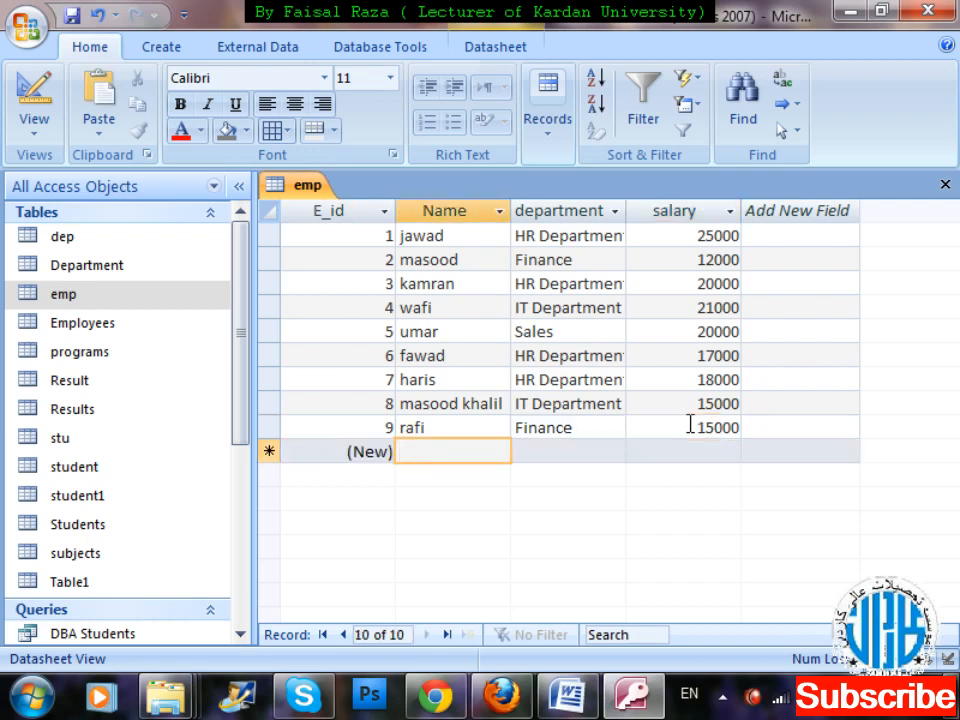
Add a tenth emp record with the employee's name, the department Sales and a salary of 16000, and close the emp table.
type("hamid")
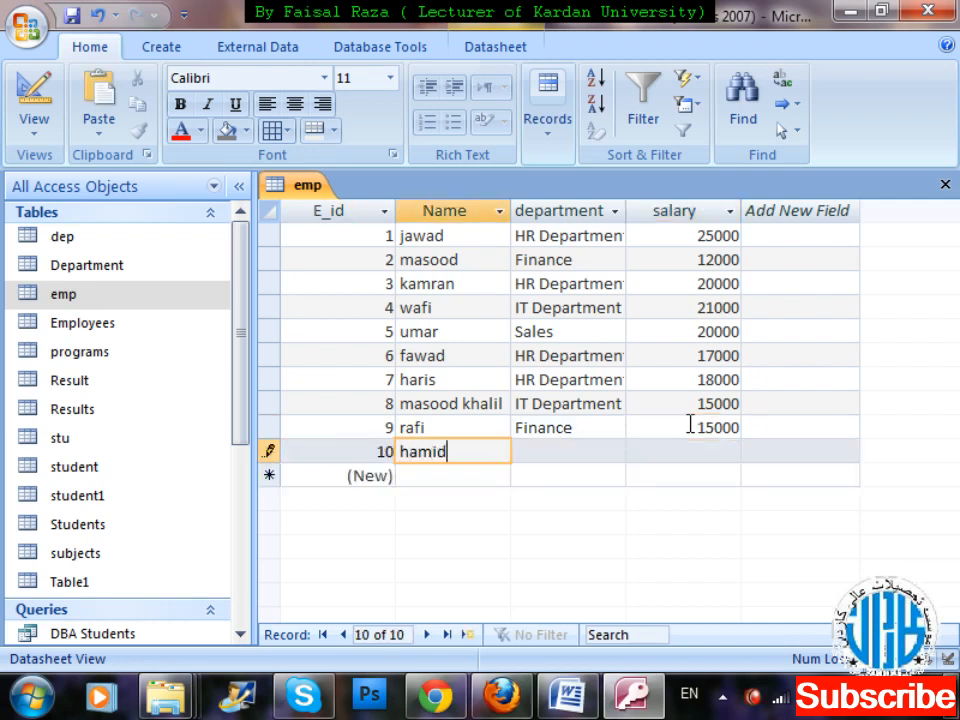
key("Tab")
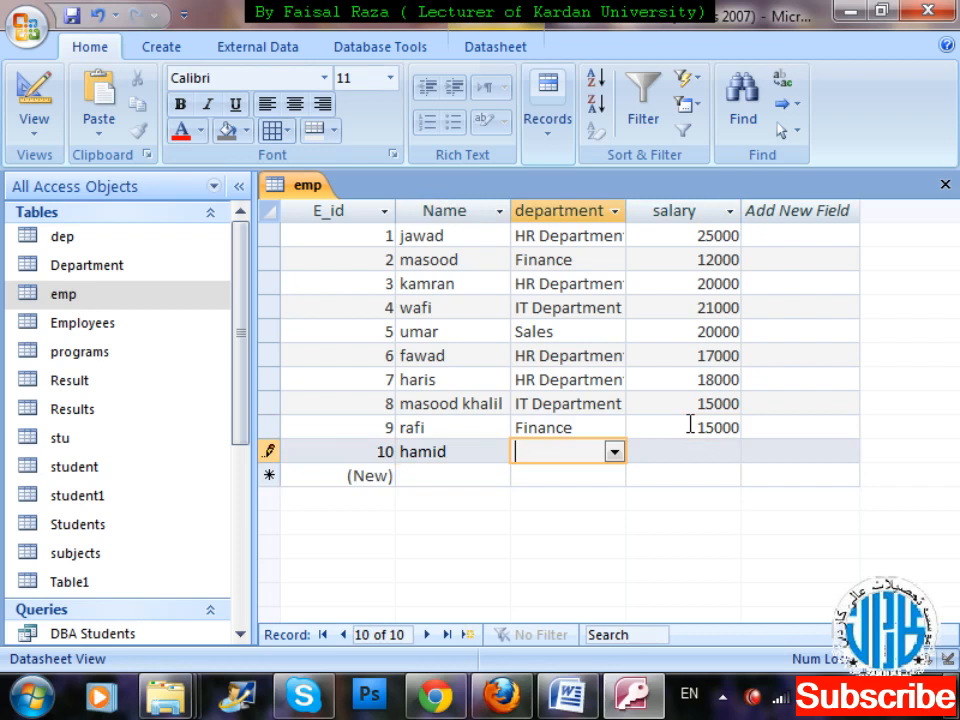
left_click(612, 453)
left_click(540, 567)
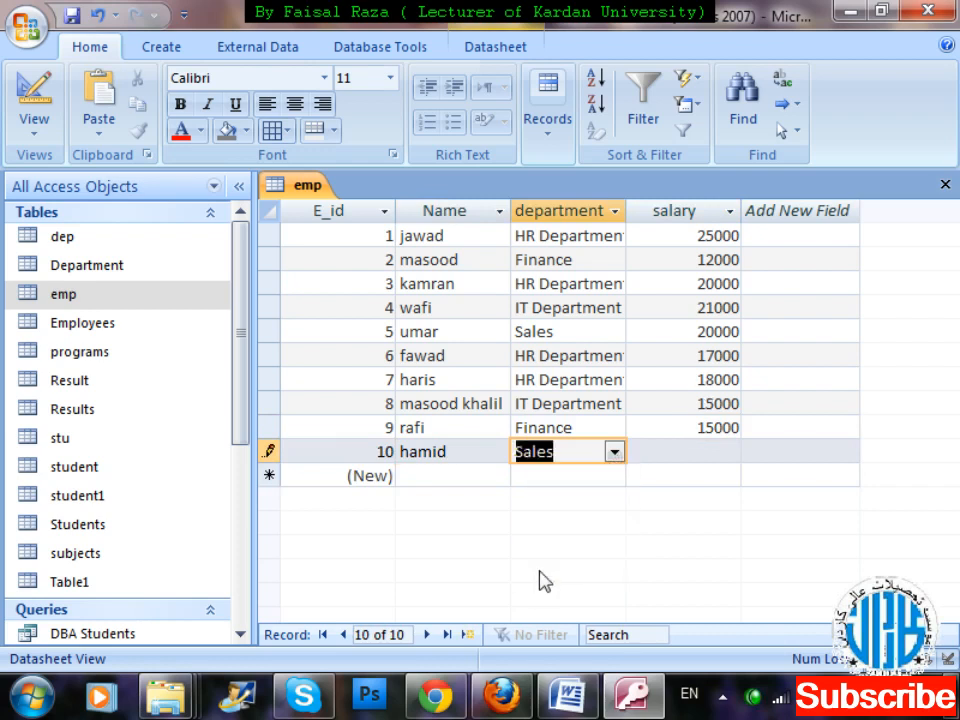
key("Tab")
type("16000")
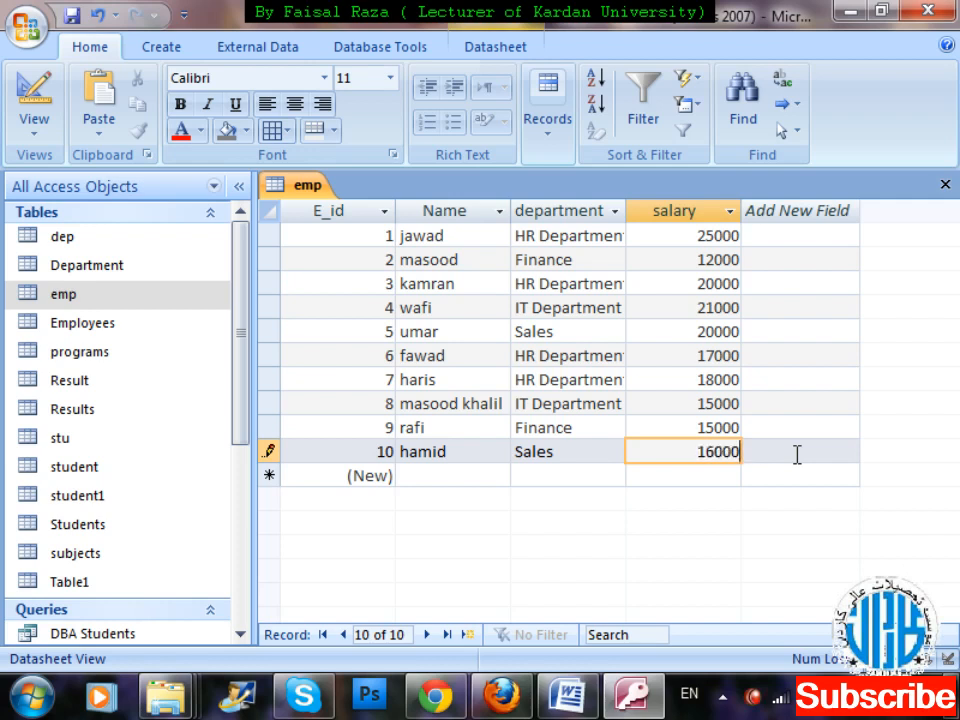
key("ctrl+w")
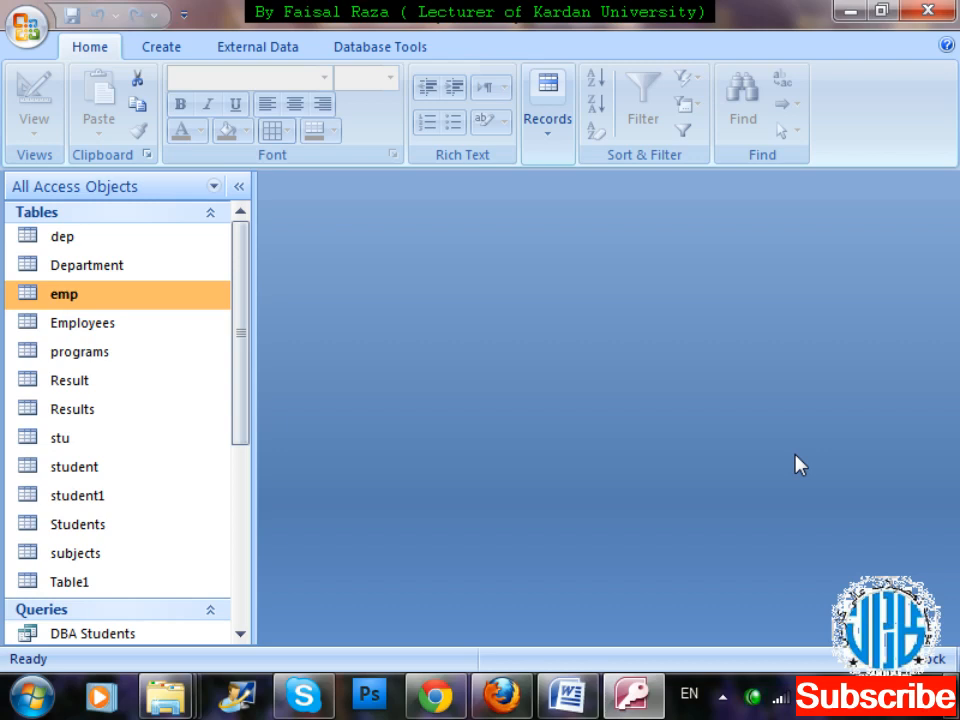
Create a new query in design view and add the emp table to it.
left_click(161, 48)
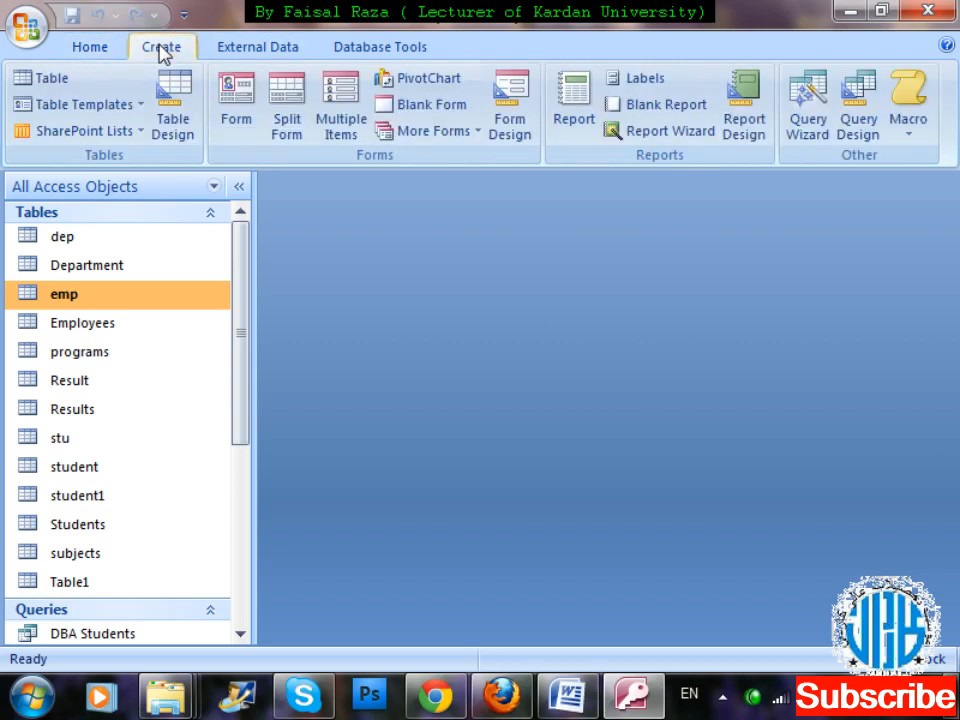
left_click(846, 110)
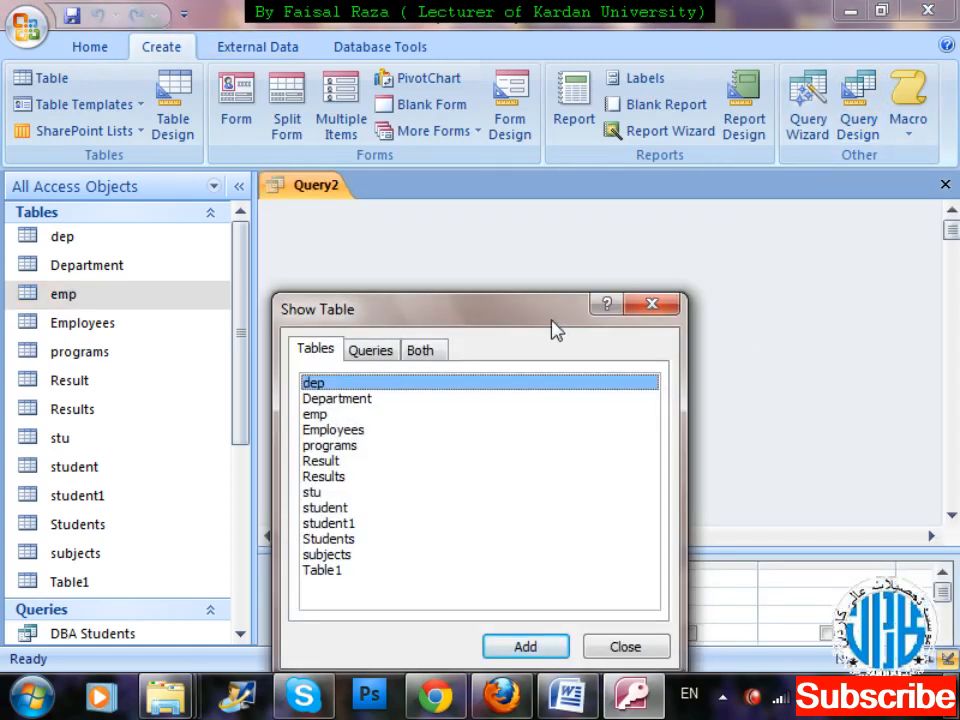
left_click_drag(556, 325, 934, 64)
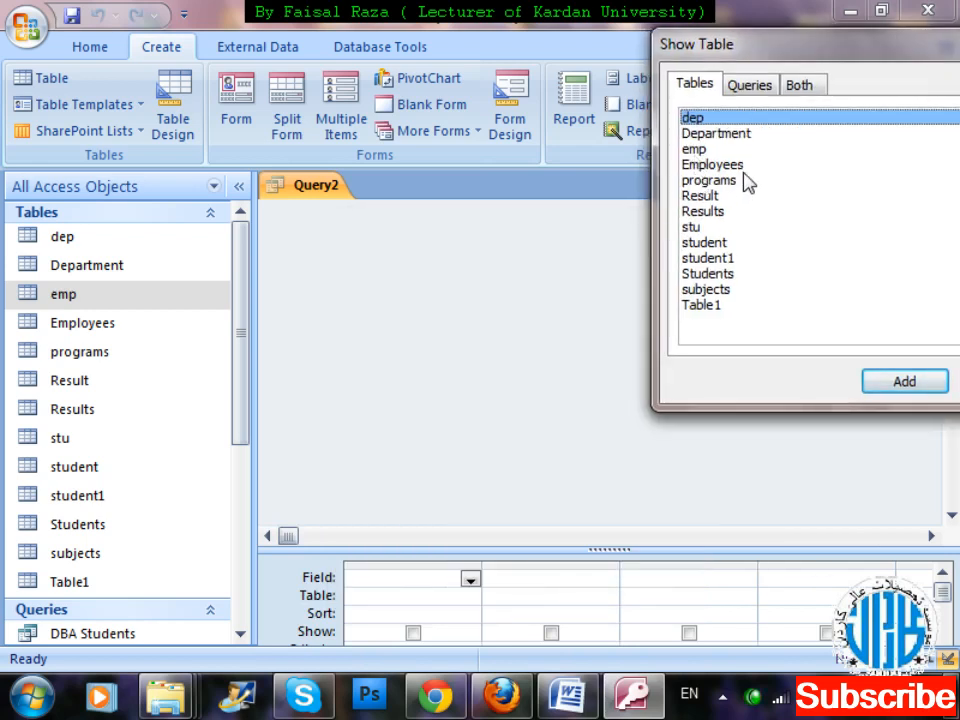
double_click(699, 150)
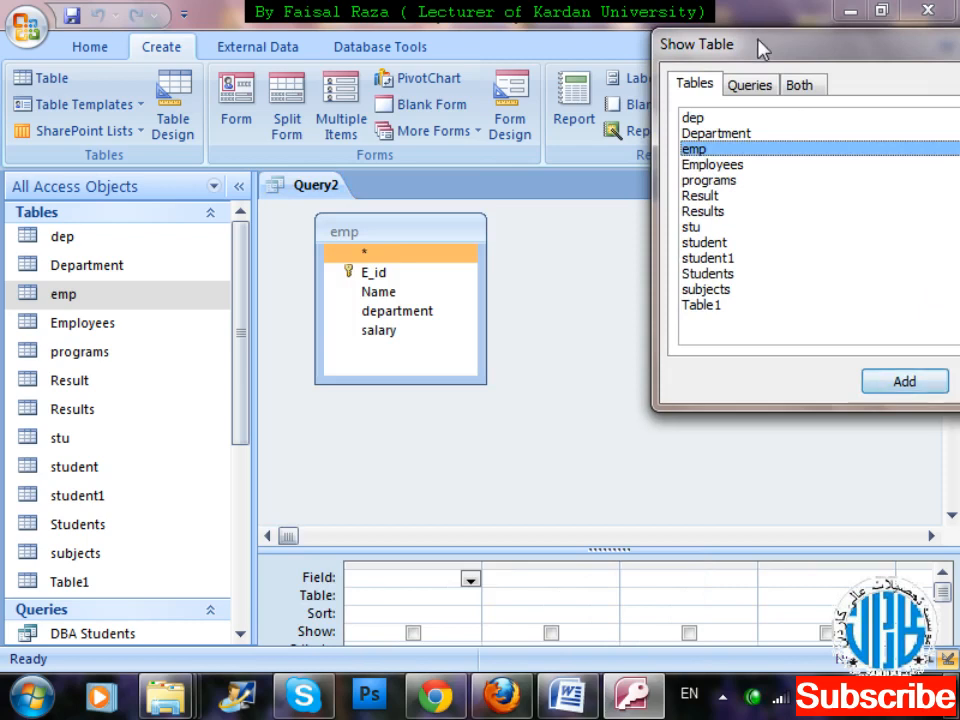
left_click_drag(759, 47, 628, 51)
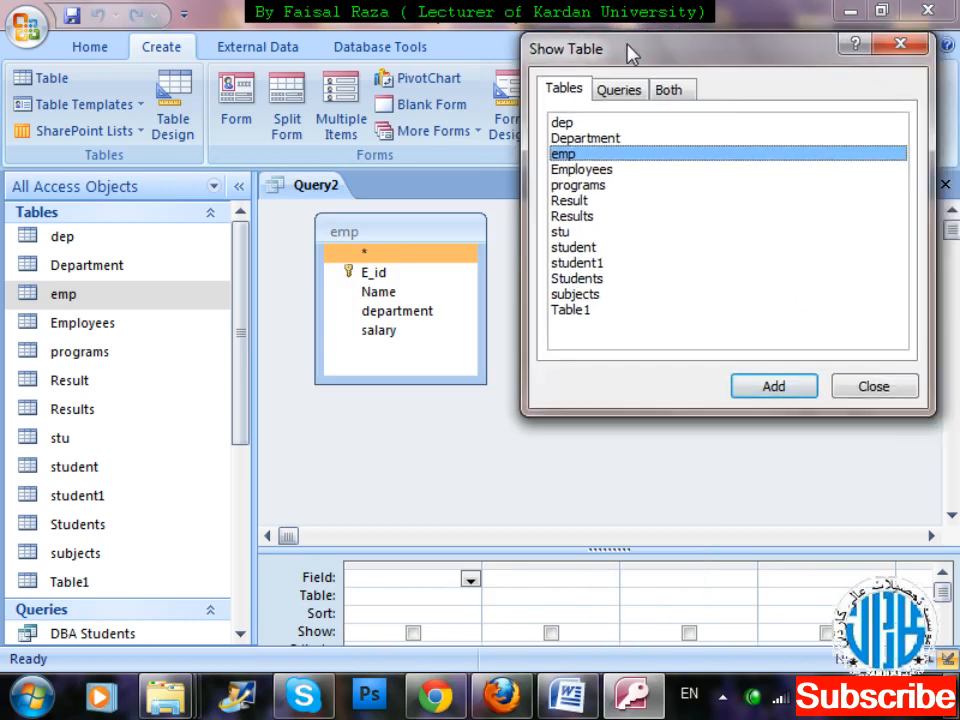
left_click(872, 387)
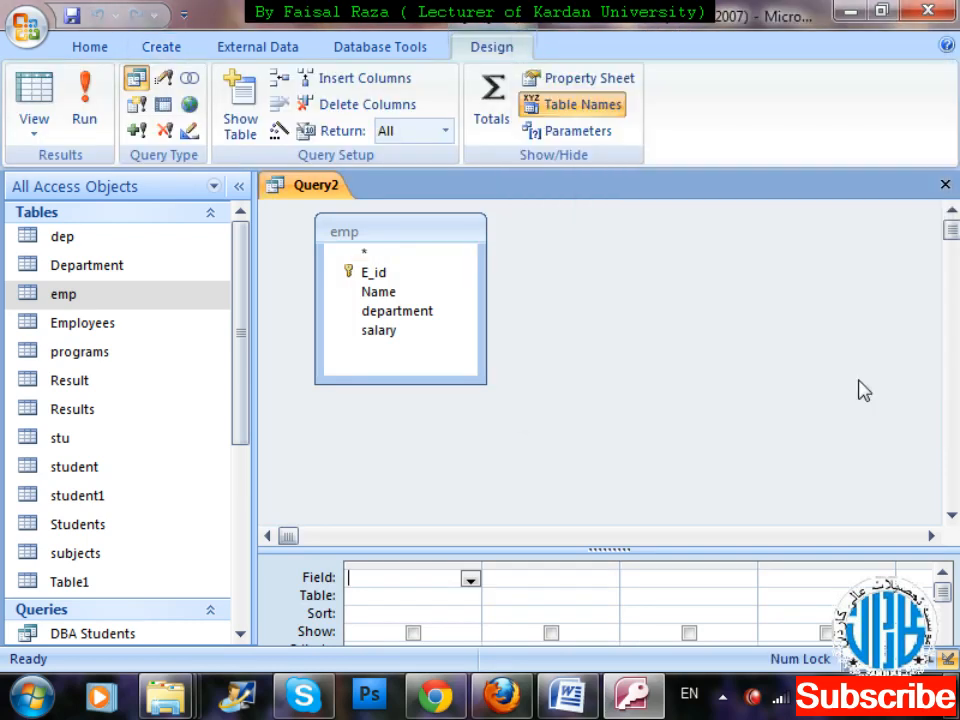
Add the E_id, Name, department and salary fields of emp to the query grid and enlarge the grid area.
double_click(420, 279)
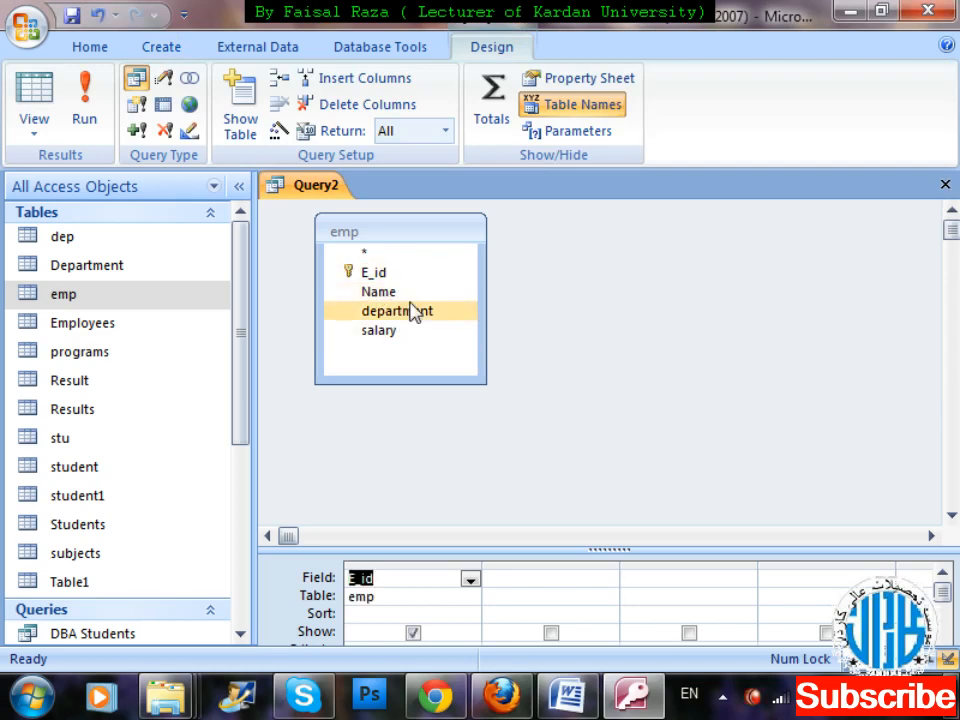
double_click(410, 303)
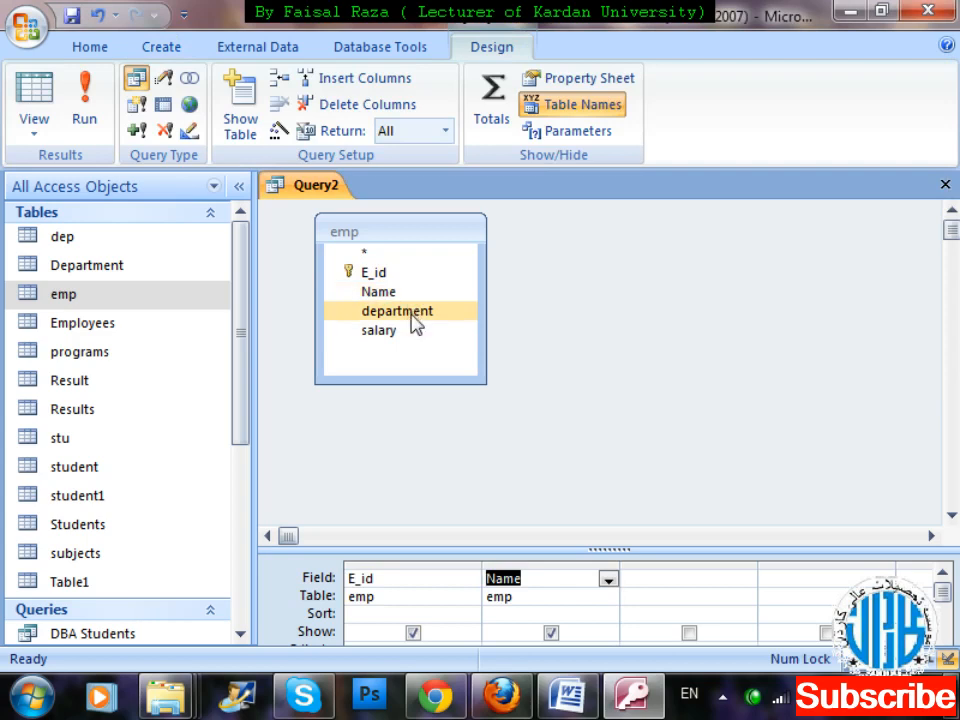
left_click(413, 322)
double_click(413, 320)
double_click(411, 339)
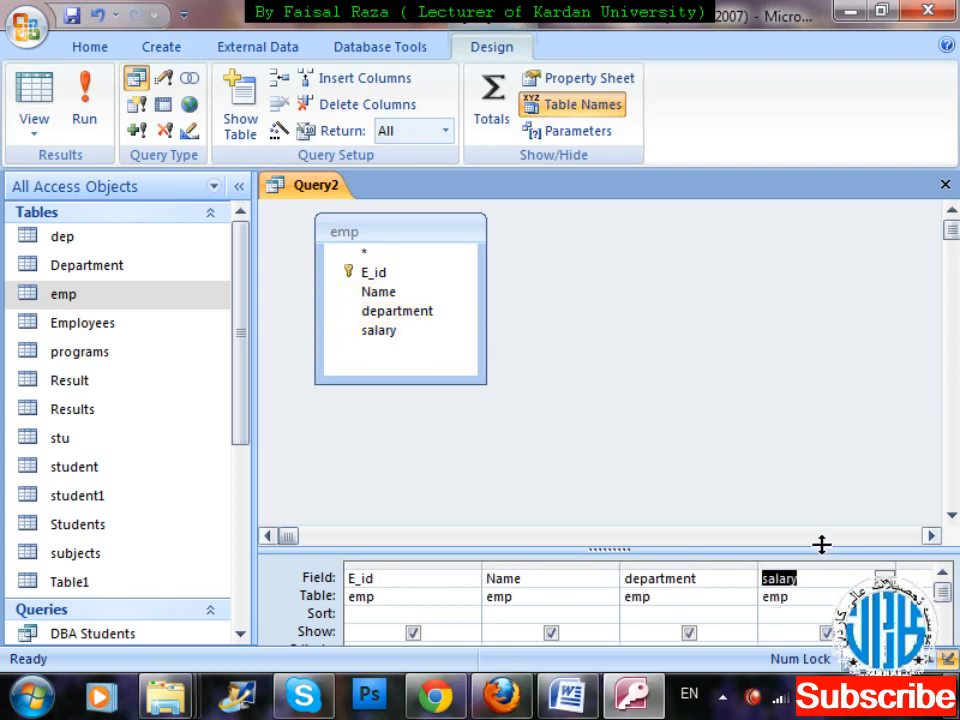
left_click_drag(822, 547, 818, 460)
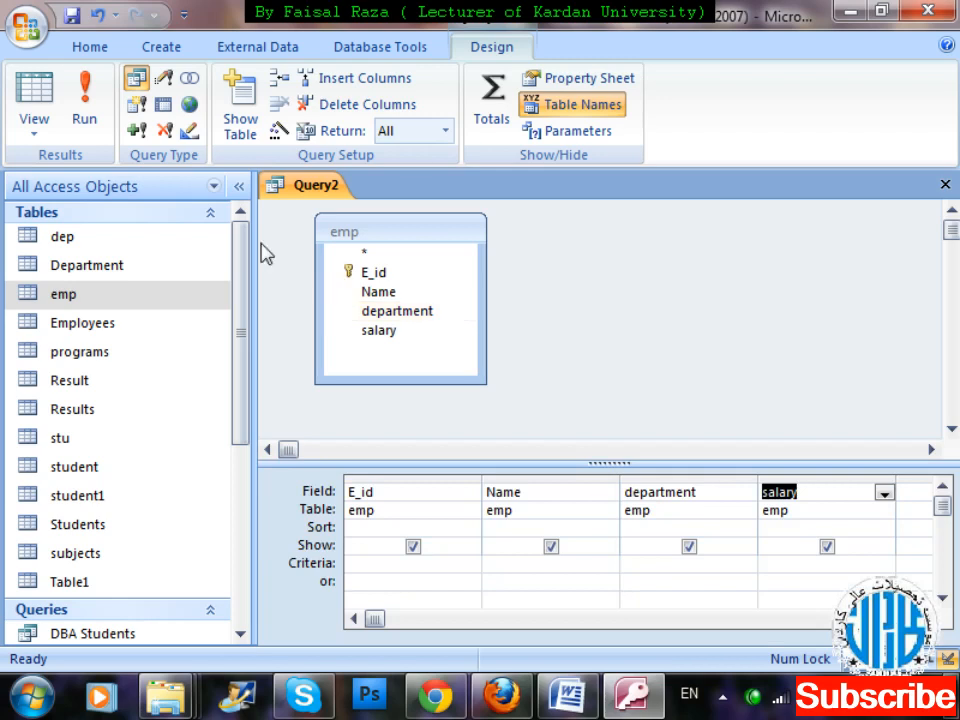
Run the query to view the emp records and return to its design view.
left_click(95, 108)
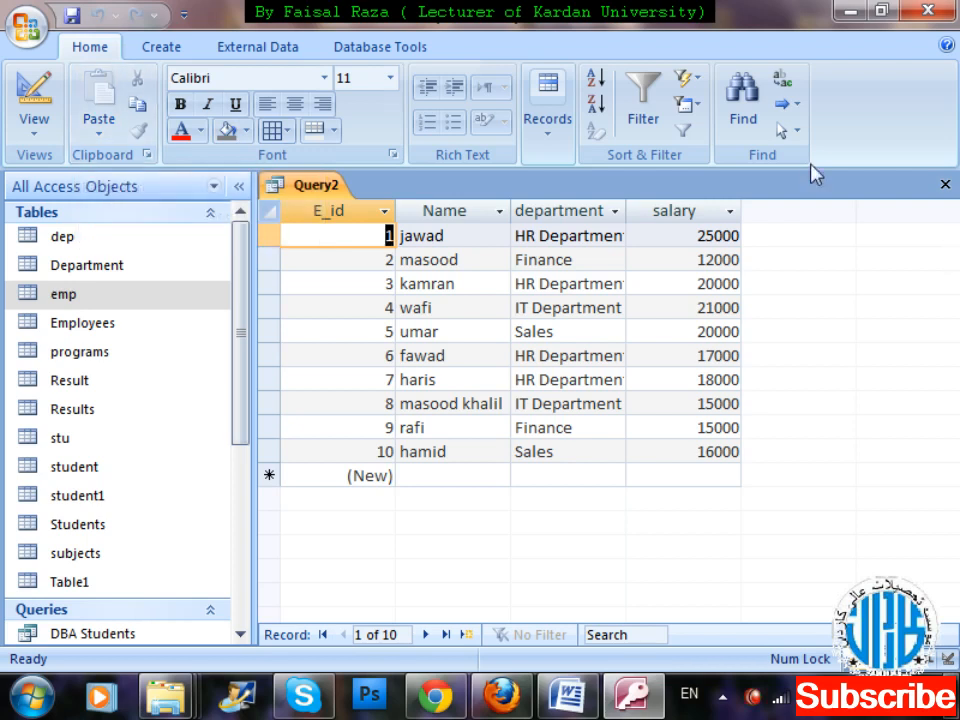
right_click(322, 189)
key("Down")
key("Down")
key("Down")
key("Down")
key("Return")
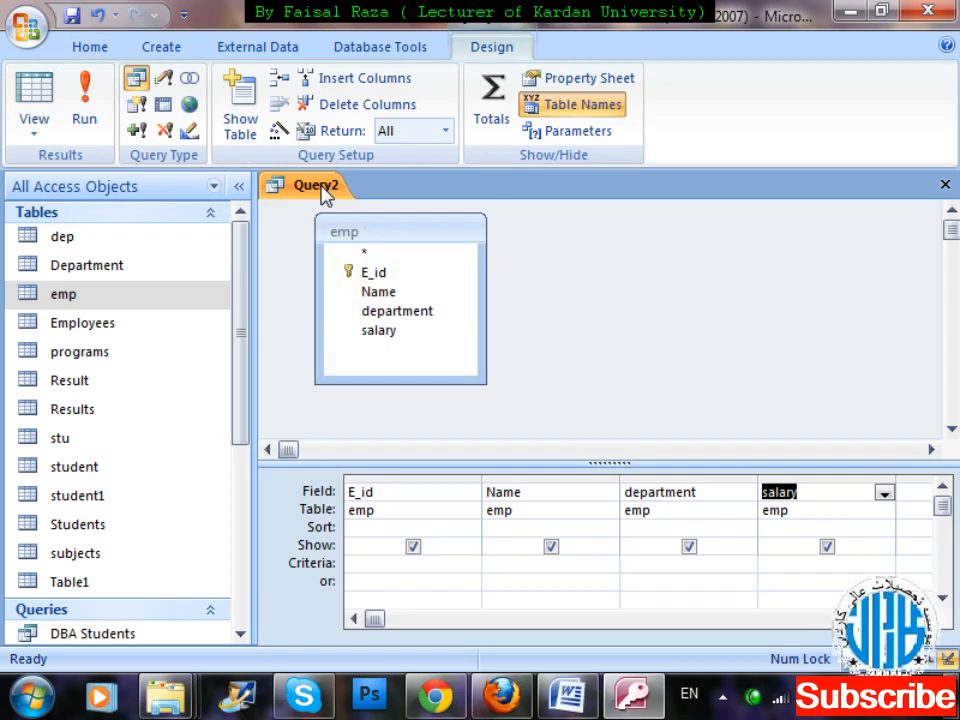
Set the criteria of the department field to "HR Department".
left_click(644, 563)
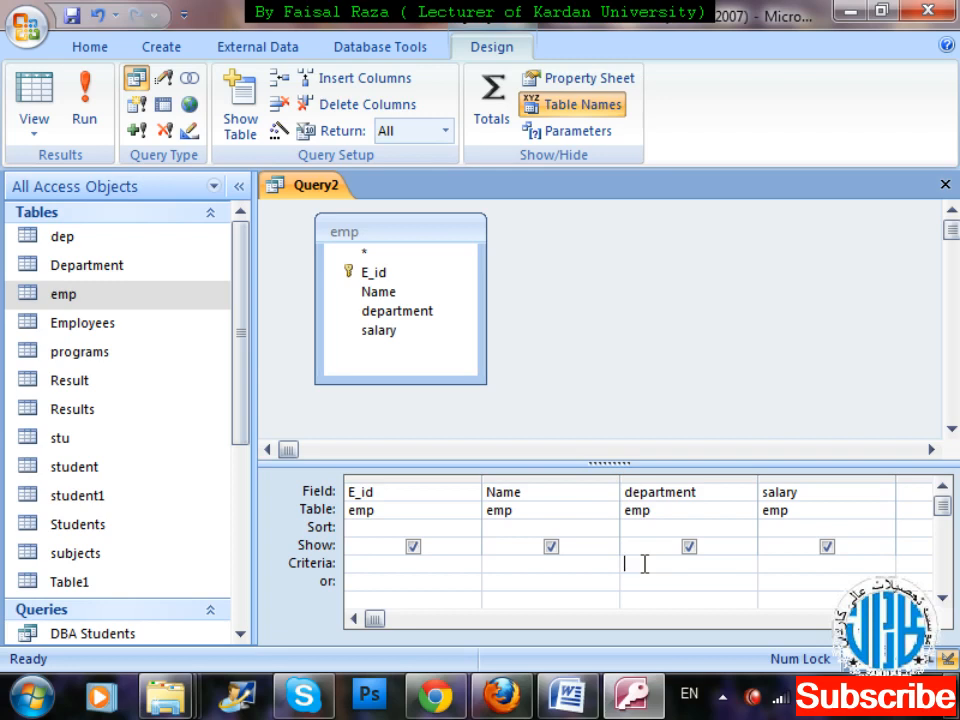
type("HR Department")
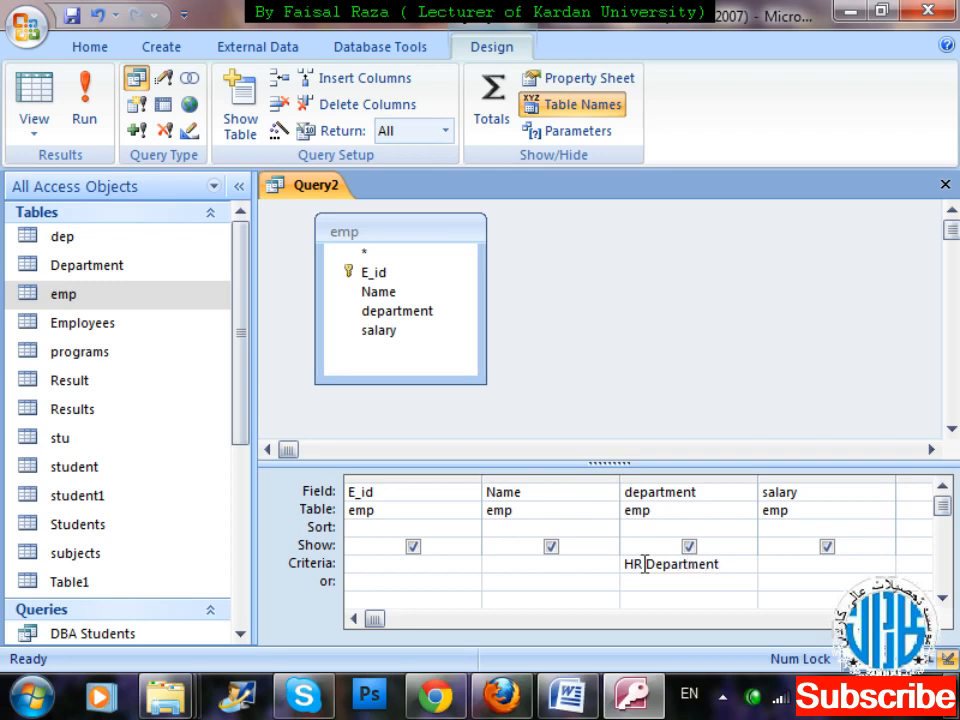
key("Tab")
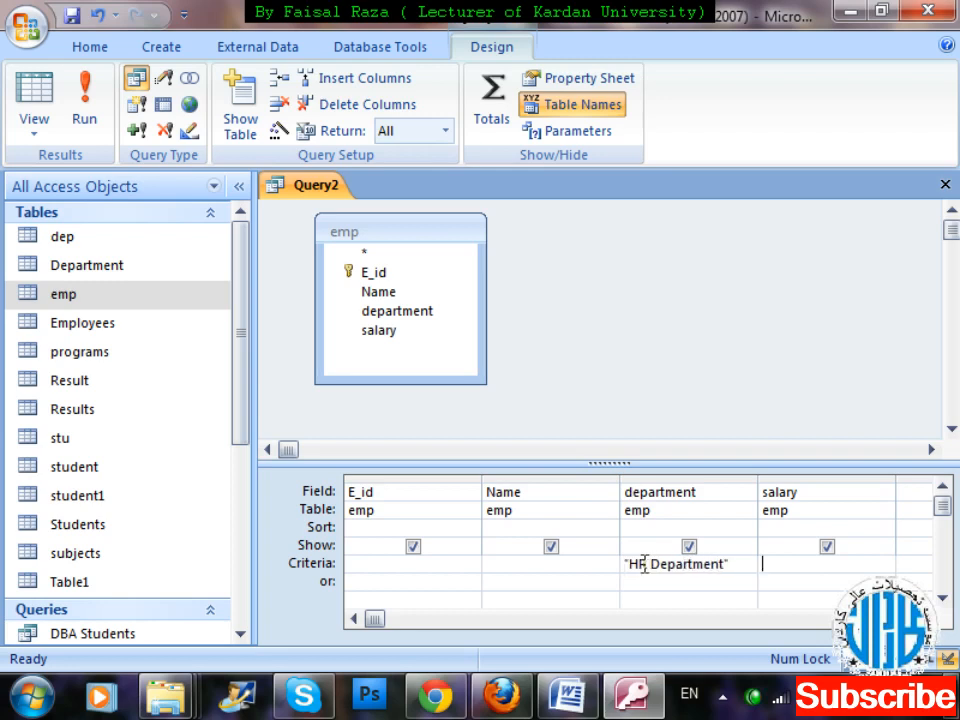
Try to run the query with the department criterion applied.
key("ctrl+w")
key("Escape")
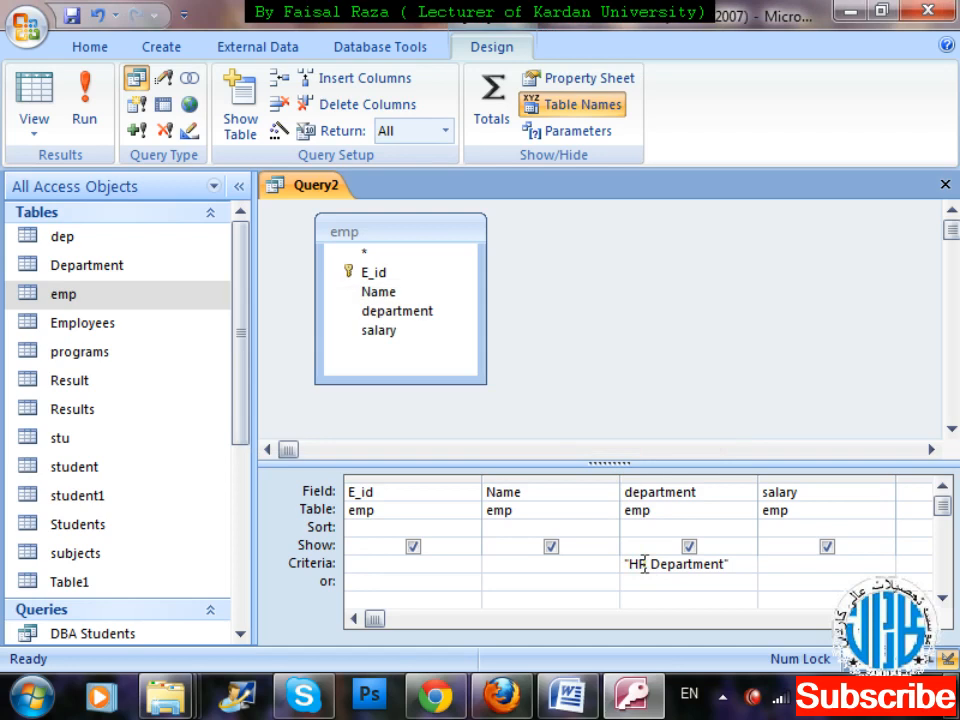
left_click(100, 92)
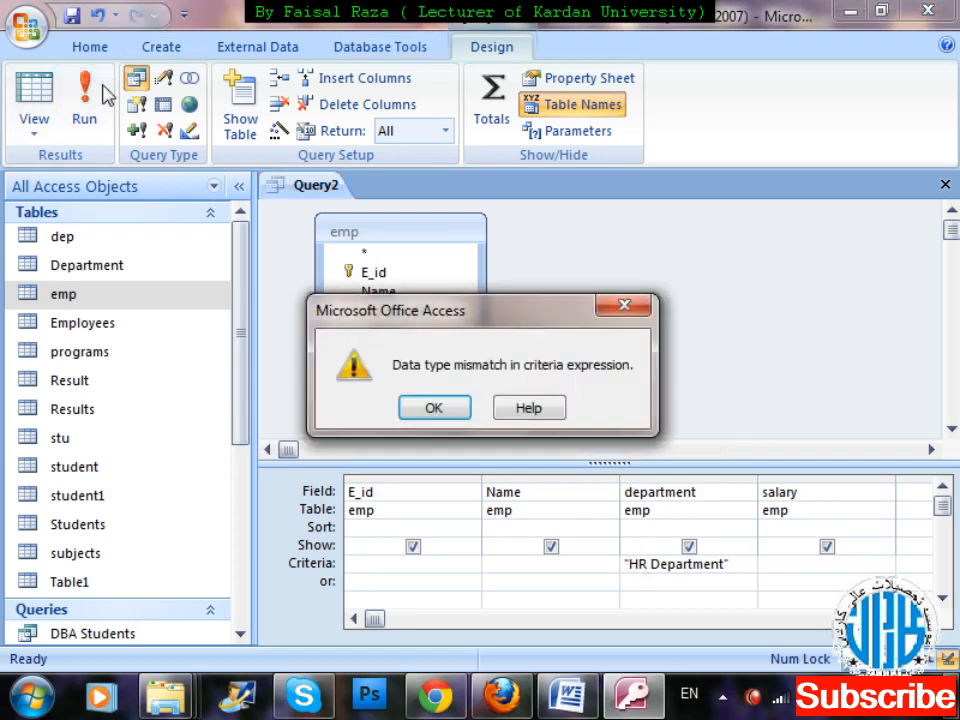
left_click(439, 410)
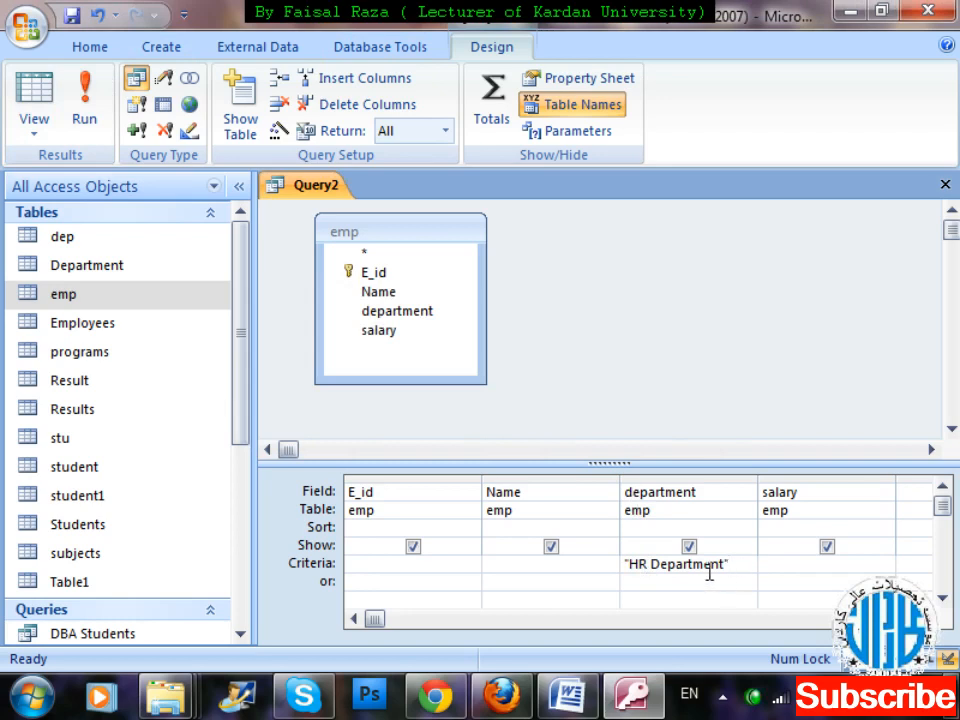
left_click(85, 120)
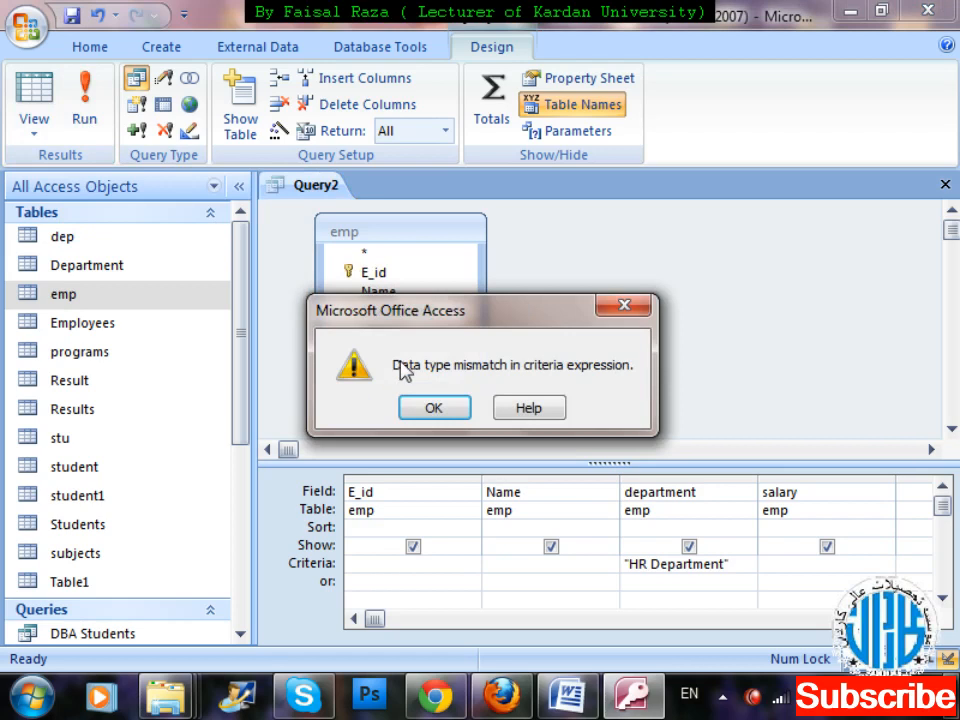
left_click(434, 405)
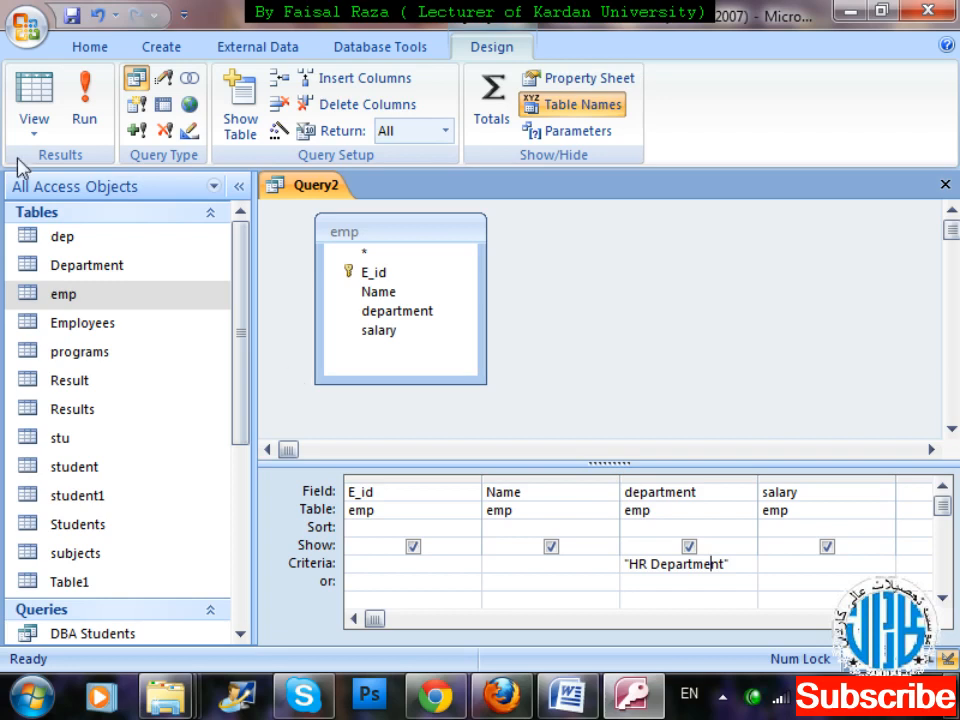
Look up the ID of HR Department in the dep table, view its related employees, and close the table.
left_click(95, 255)
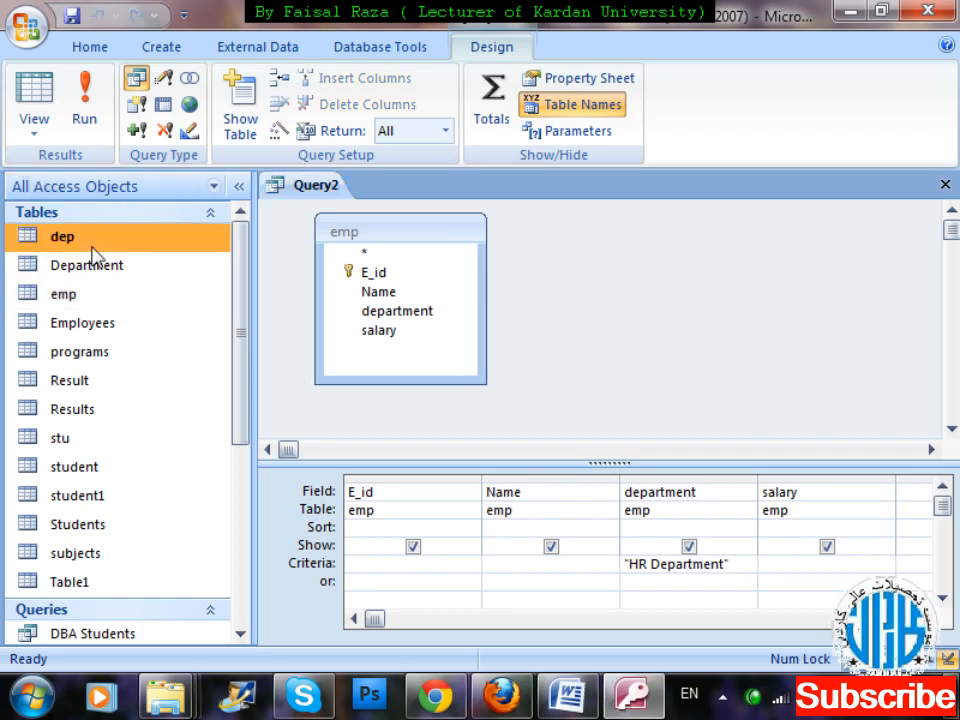
double_click(93, 249)
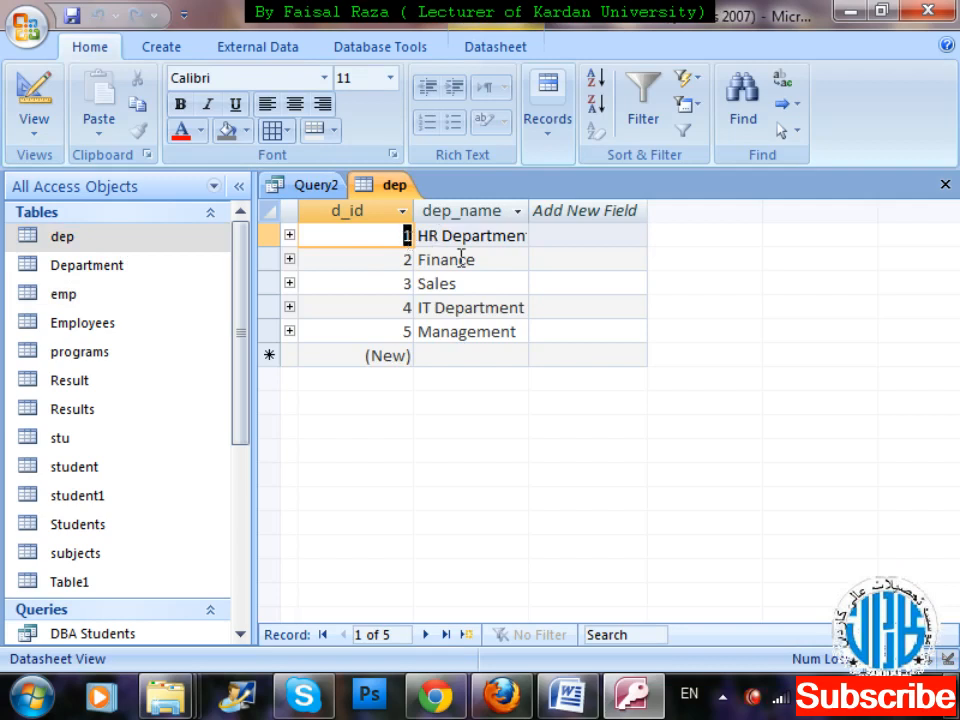
left_click(289, 236)
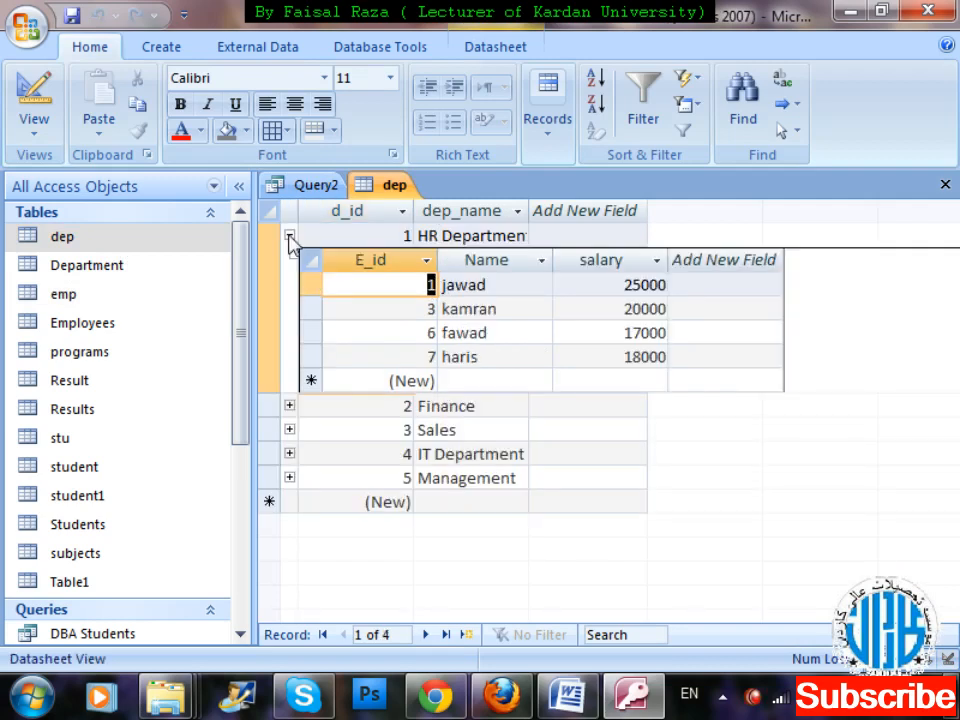
left_click(289, 236)
key("ctrl+w")
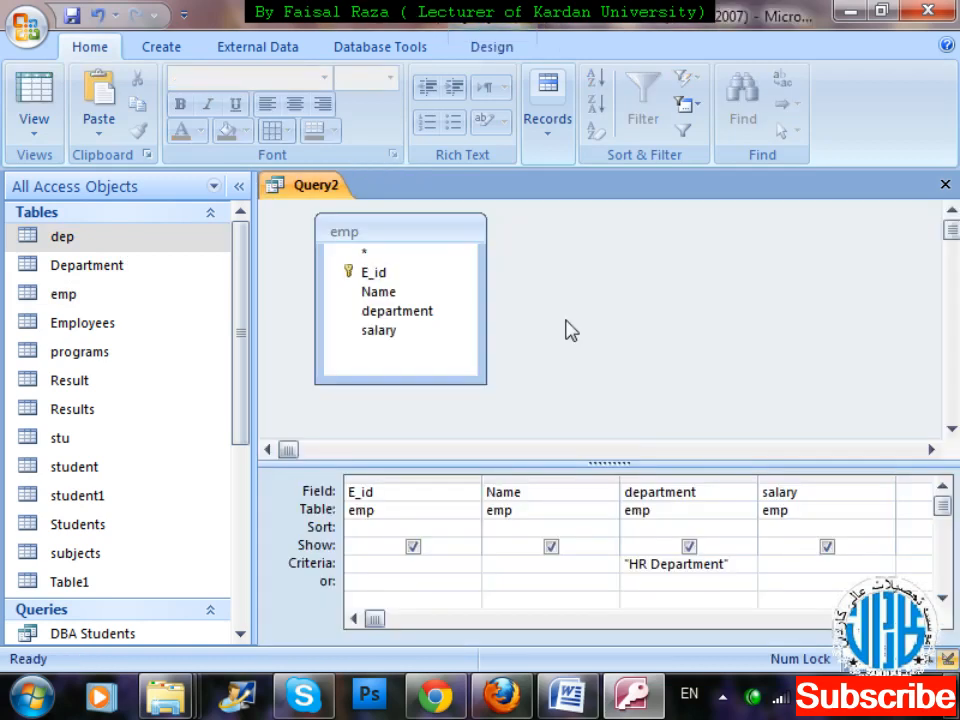
Replace the criteria of the department field with 1.
left_click(609, 563)
key("Delete")
type("1")
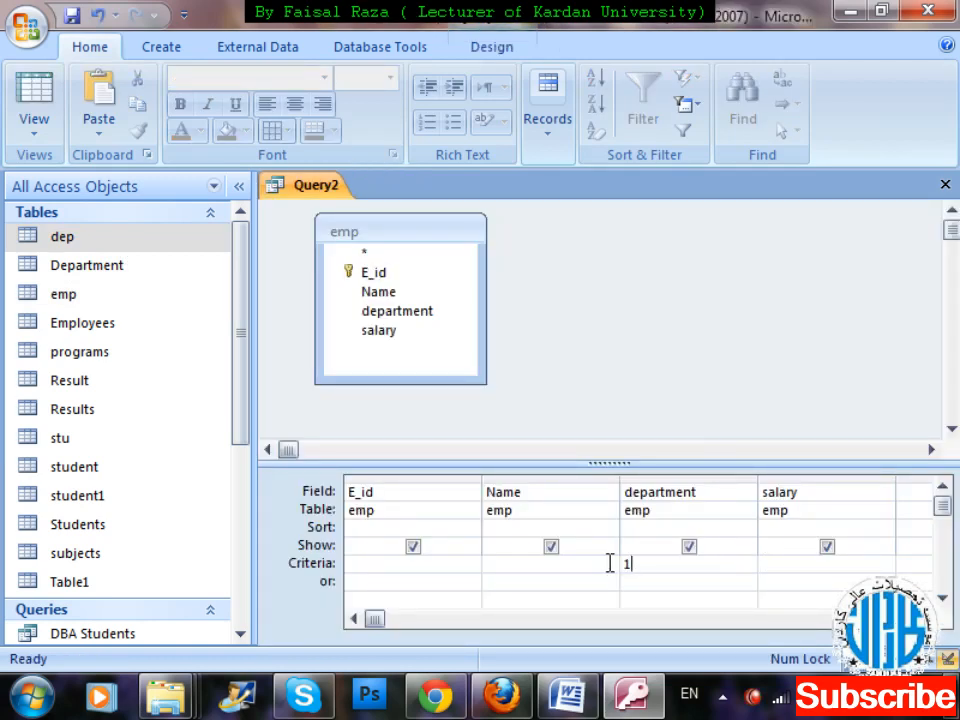
Close the query and save it as "Hr Department Eployees".
key("ctrl+w")
key("Return")
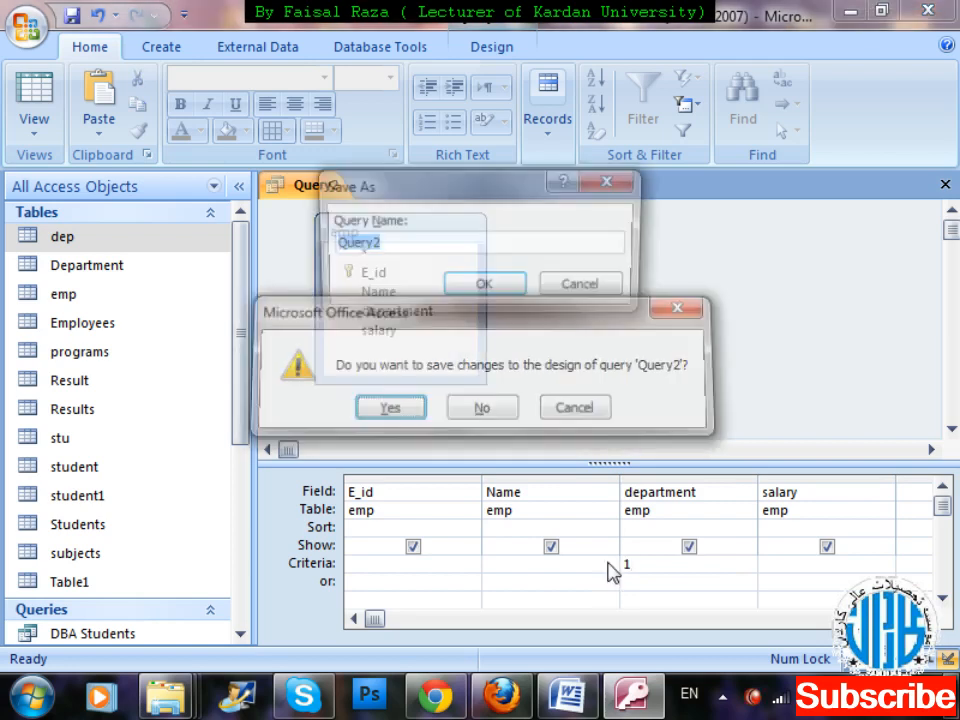
key("BackSpace")
type("Hr Department Eployees")
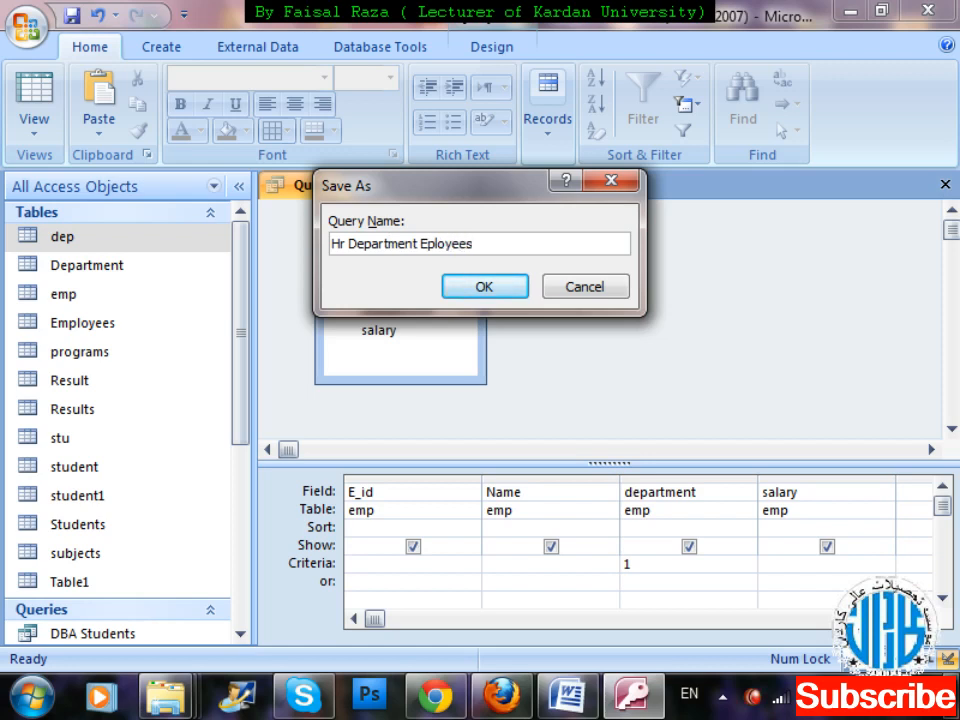
key("Return")
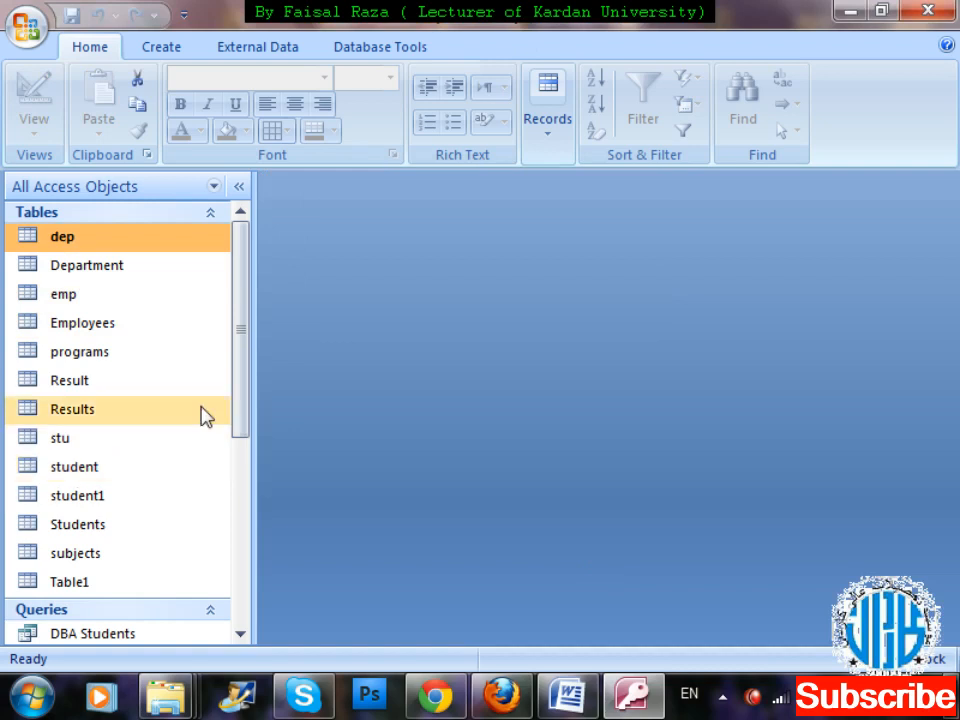
Open the Hr Department Eployees query, widen its department column to fit the text, and close it with the layout saved.
scroll(245, 468, "down", 2)
left_click_drag(245, 468, 245, 577)
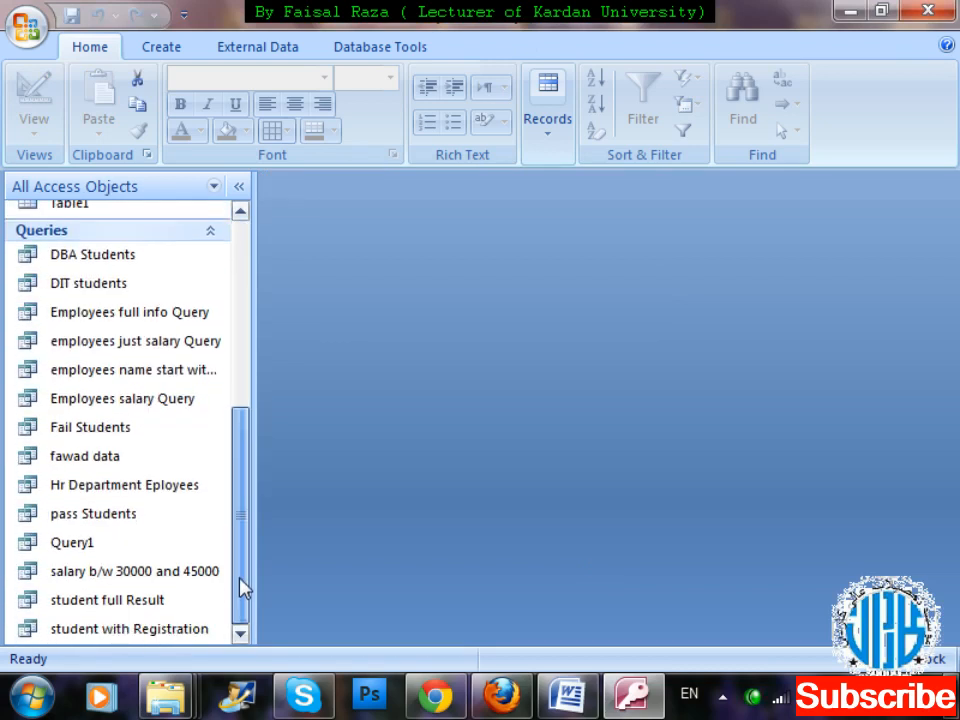
double_click(130, 490)
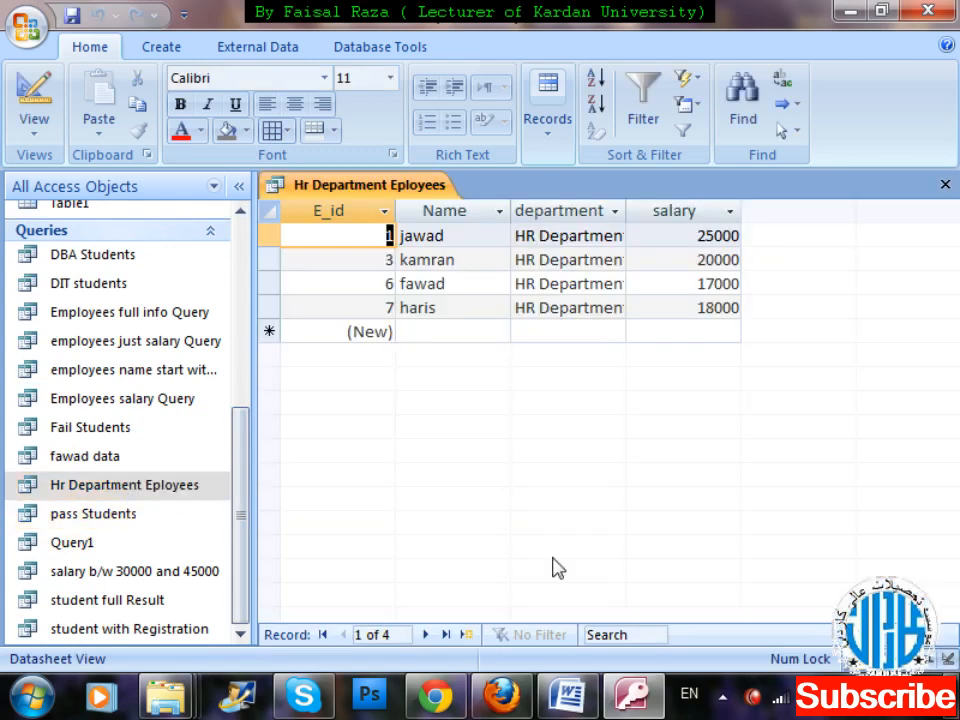
left_click_drag(628, 205, 651, 205)
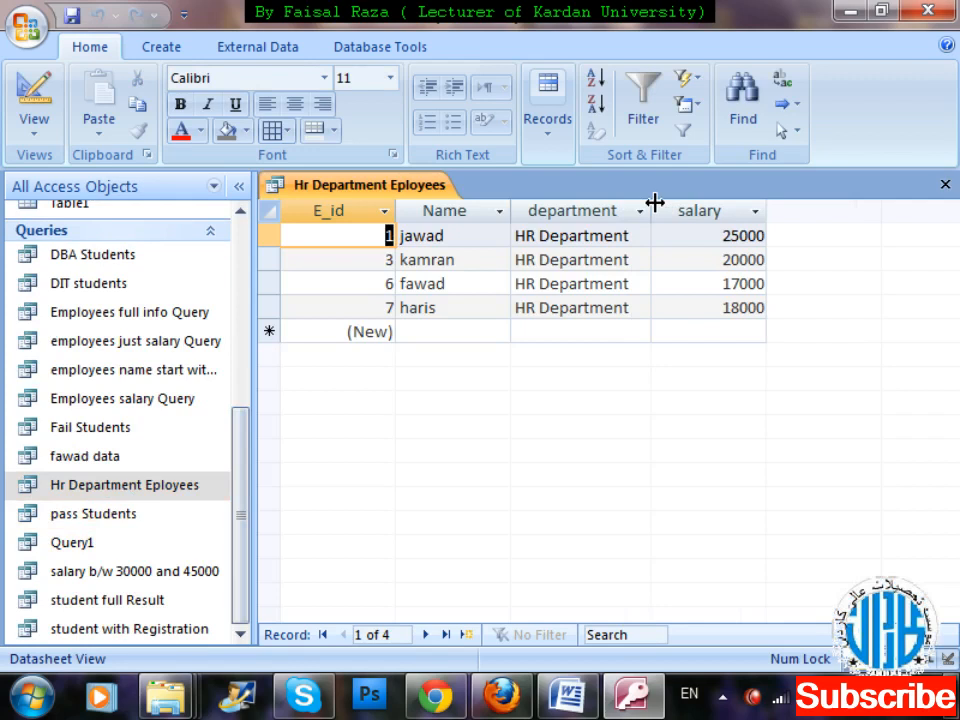
key("ctrl+F4")
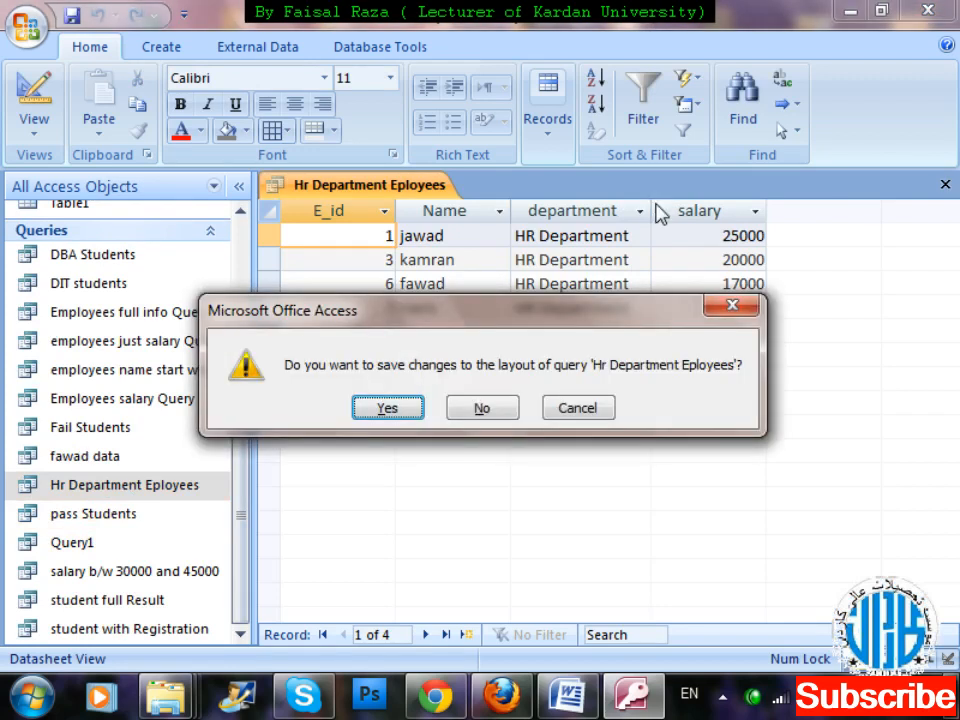
key("Return")
Create a new query in design view based on the emp table.
left_click_drag(238, 448, 240, 266)
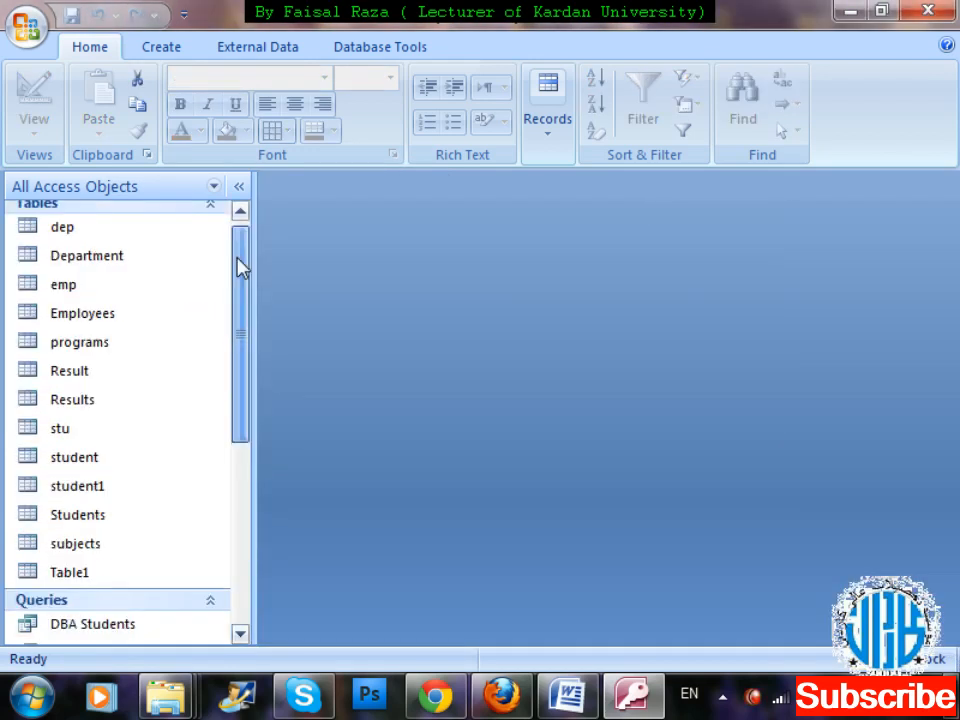
left_click(141, 289)
left_click(162, 52)
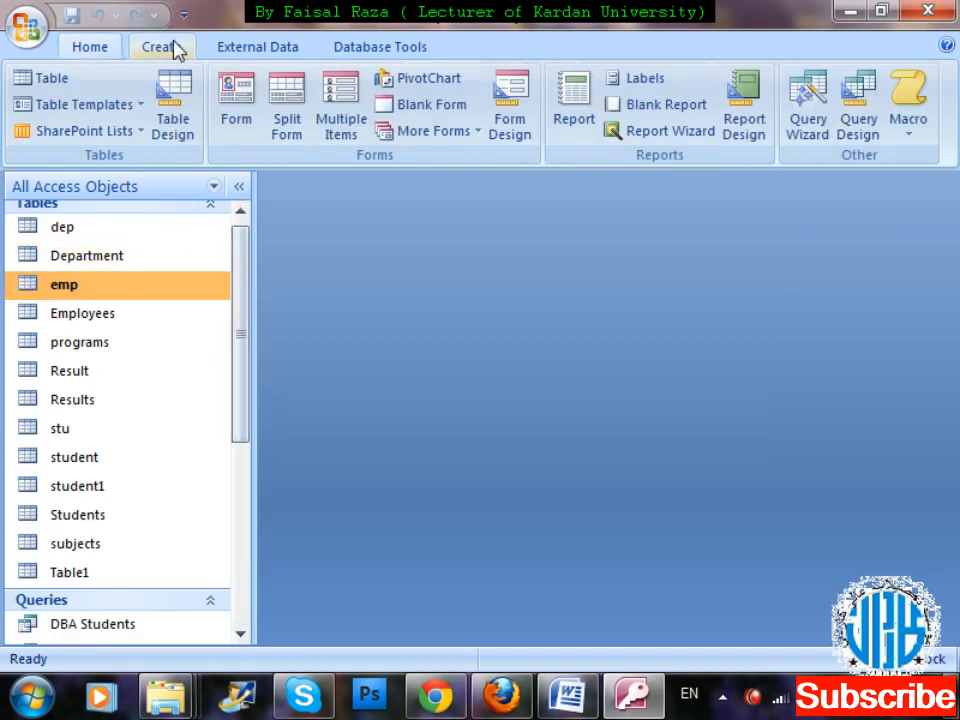
left_click(858, 125)
left_click_drag(527, 324, 832, 101)
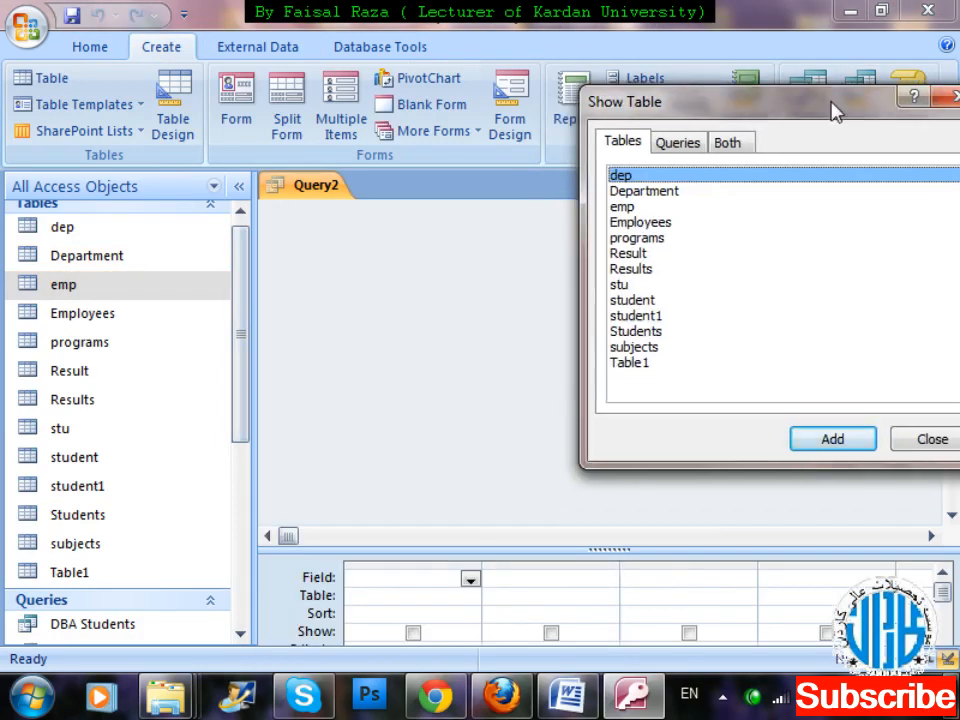
double_click(632, 208)
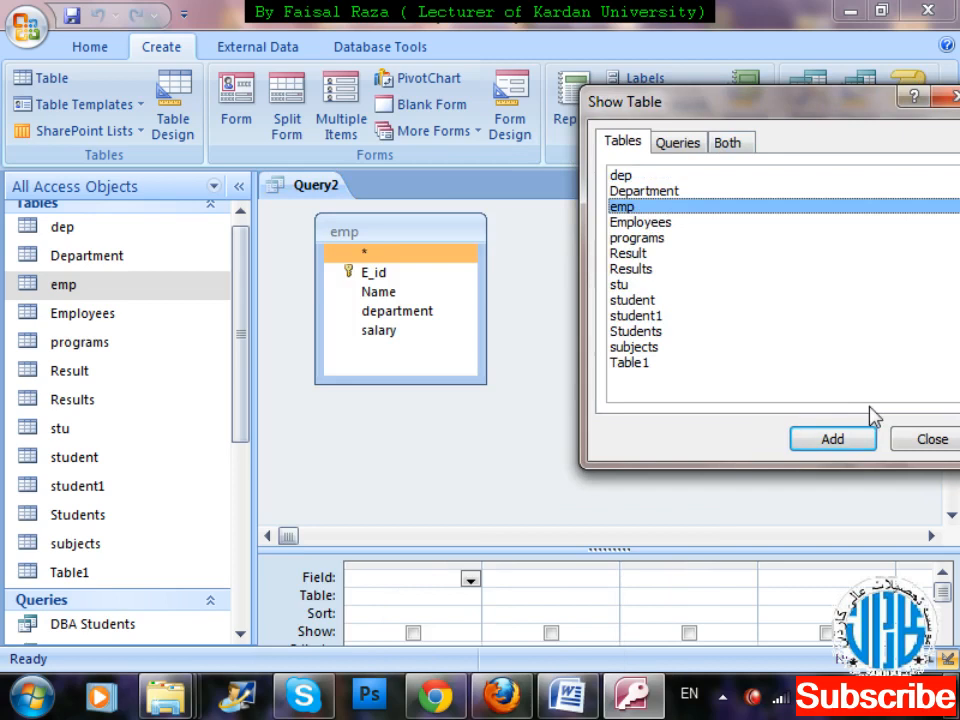
left_click(926, 439)
Add the E_id, Name, department and salary fields of emp to the new query and enlarge the design grid.
double_click(365, 229)
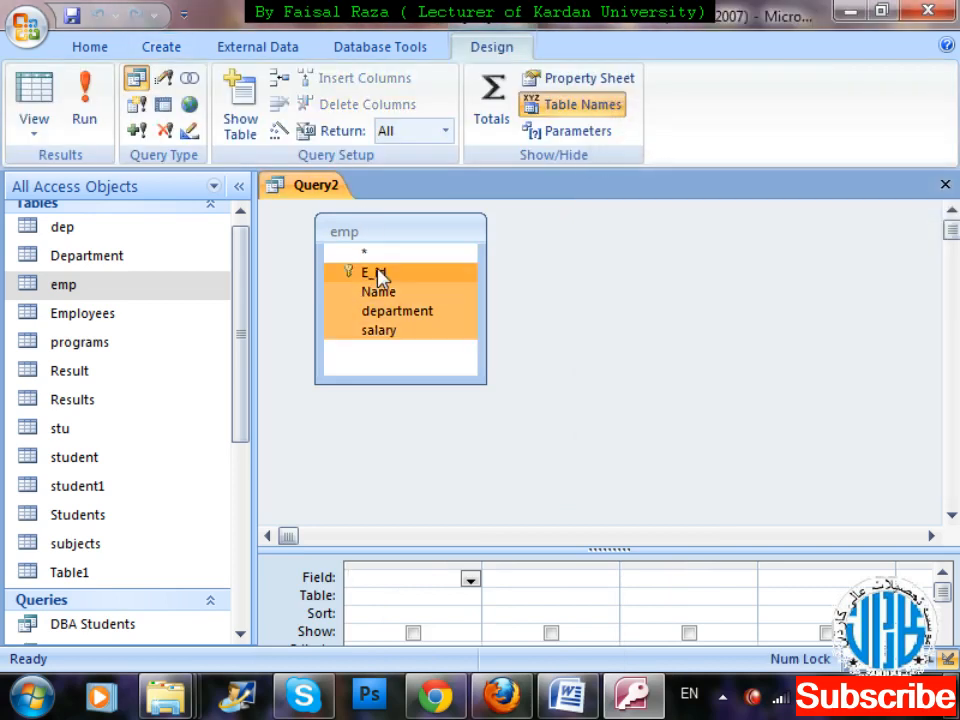
left_click_drag(378, 278, 401, 580)
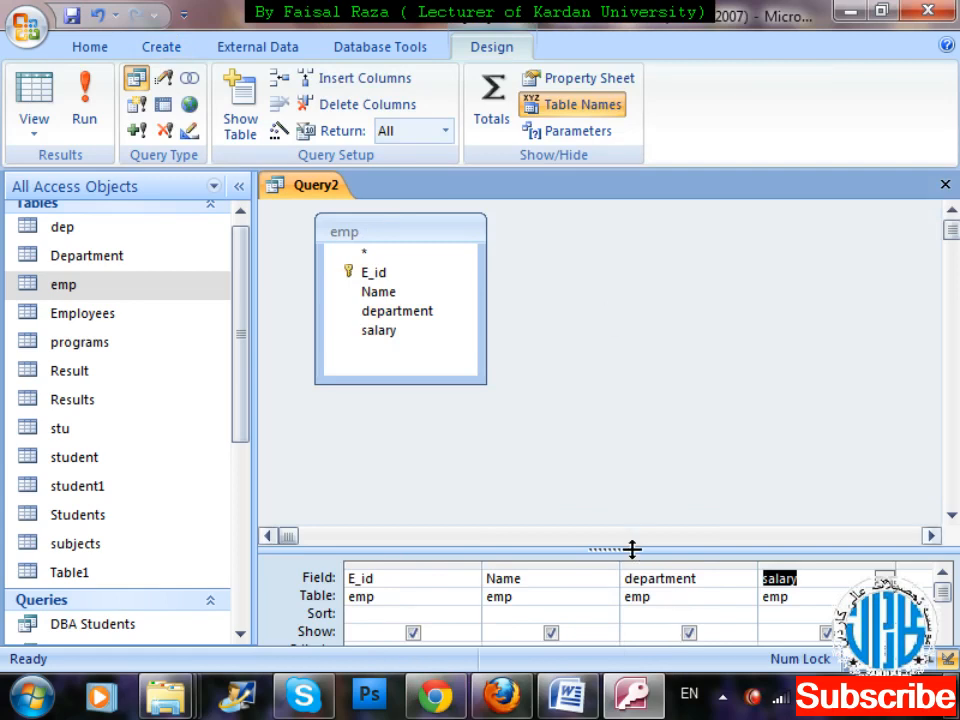
left_click_drag(630, 549, 630, 416)
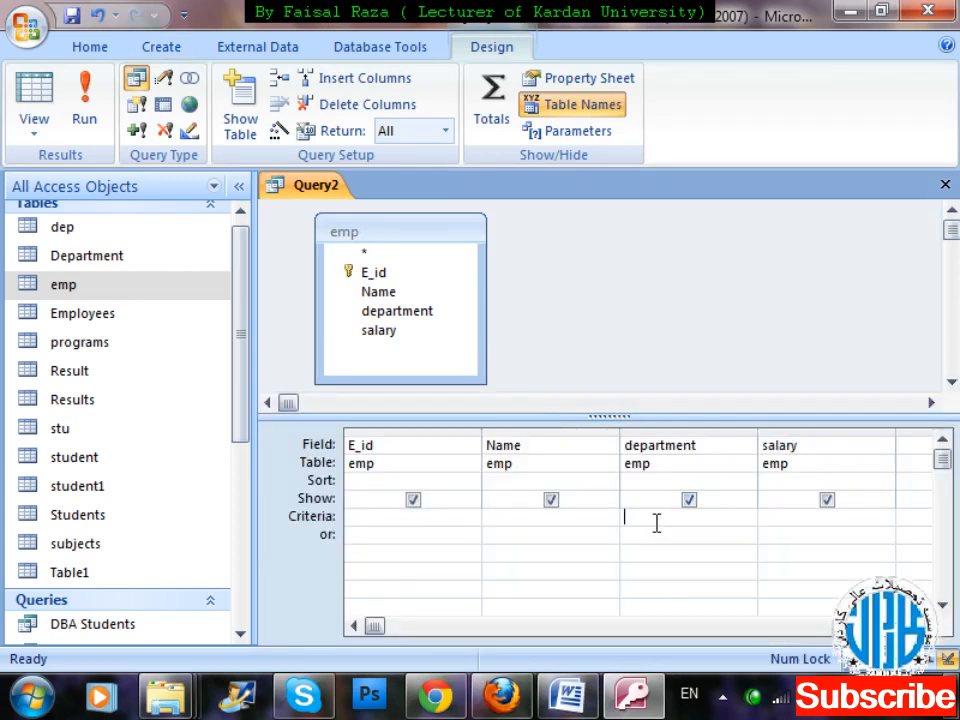
Look up the IT Department ID in the dep table and set the query's department criteria to 4.
double_click(100, 234)
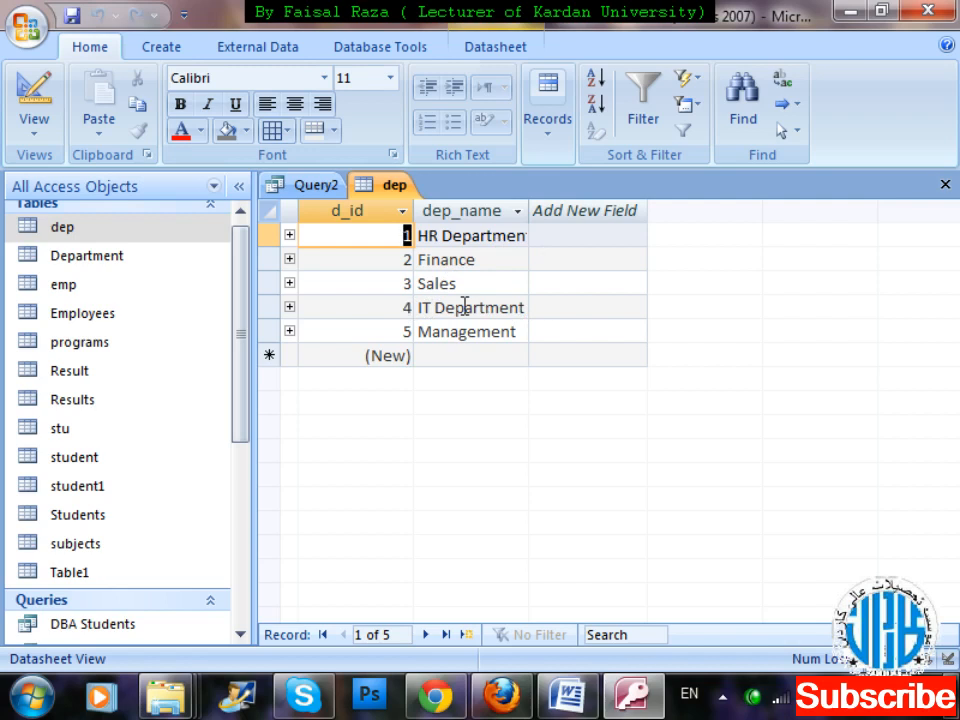
left_click(302, 188)
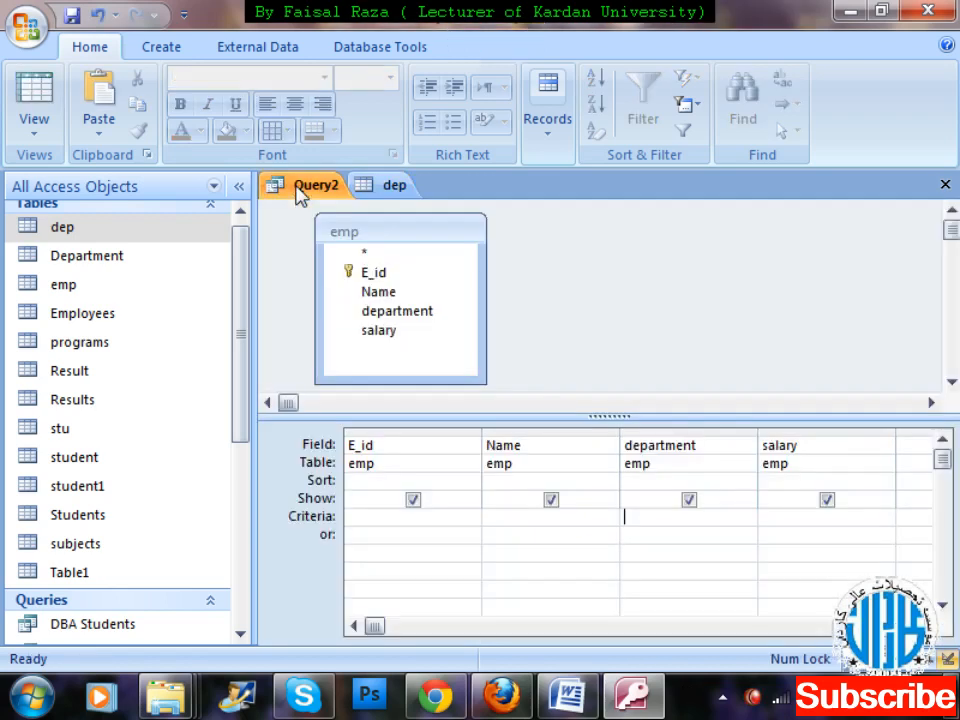
type("4")
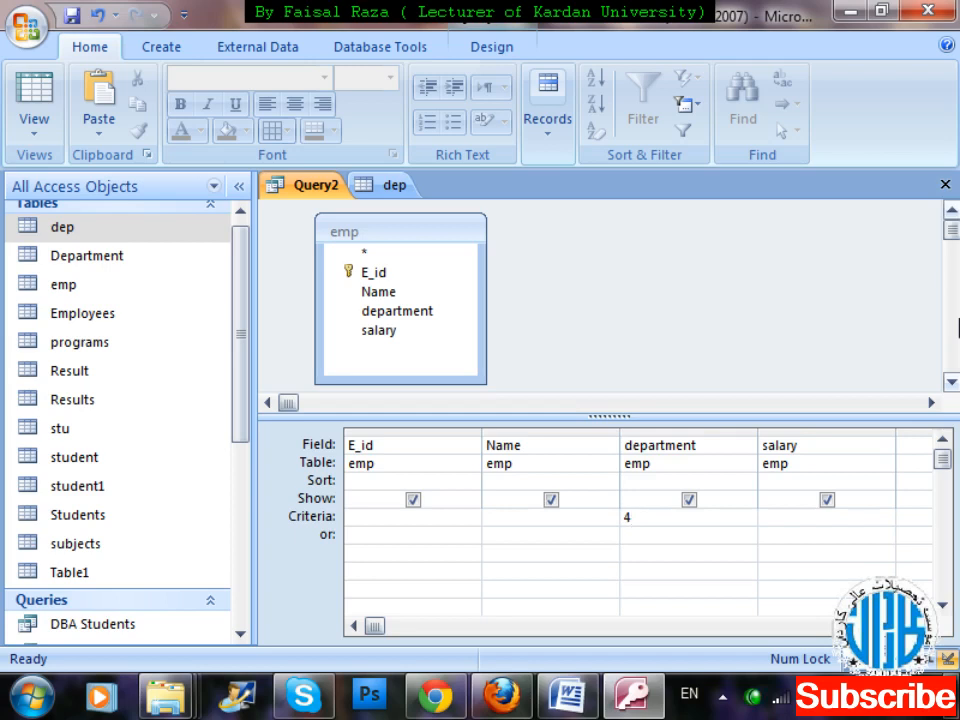
Save and close the query as "IT Department Employees", and close the dep table.
key("ctrl+w")
key("Return")
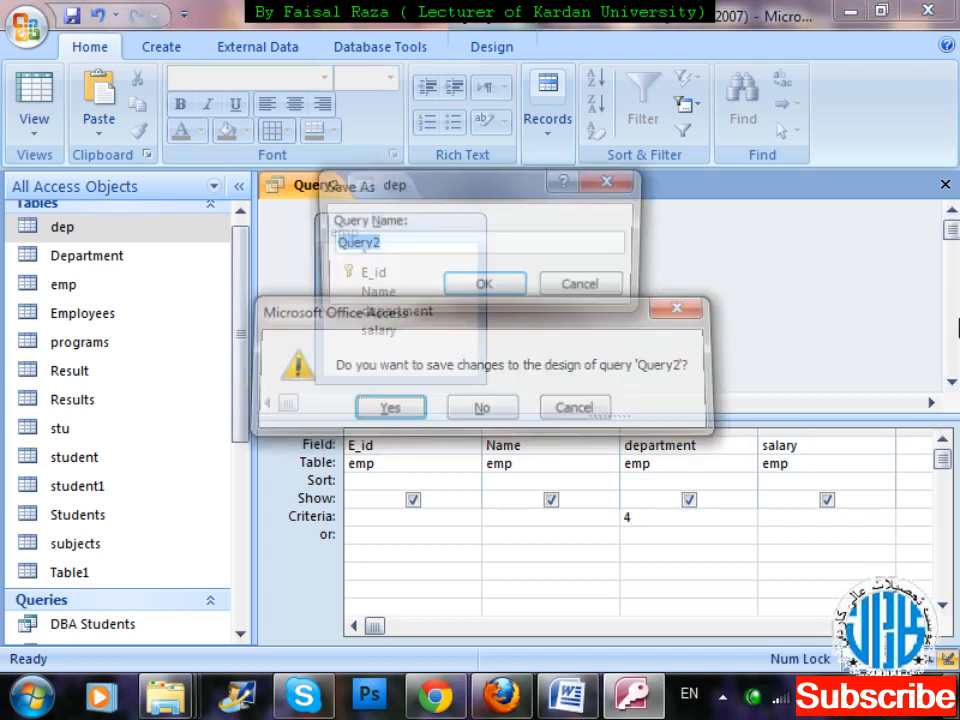
key("BackSpace")
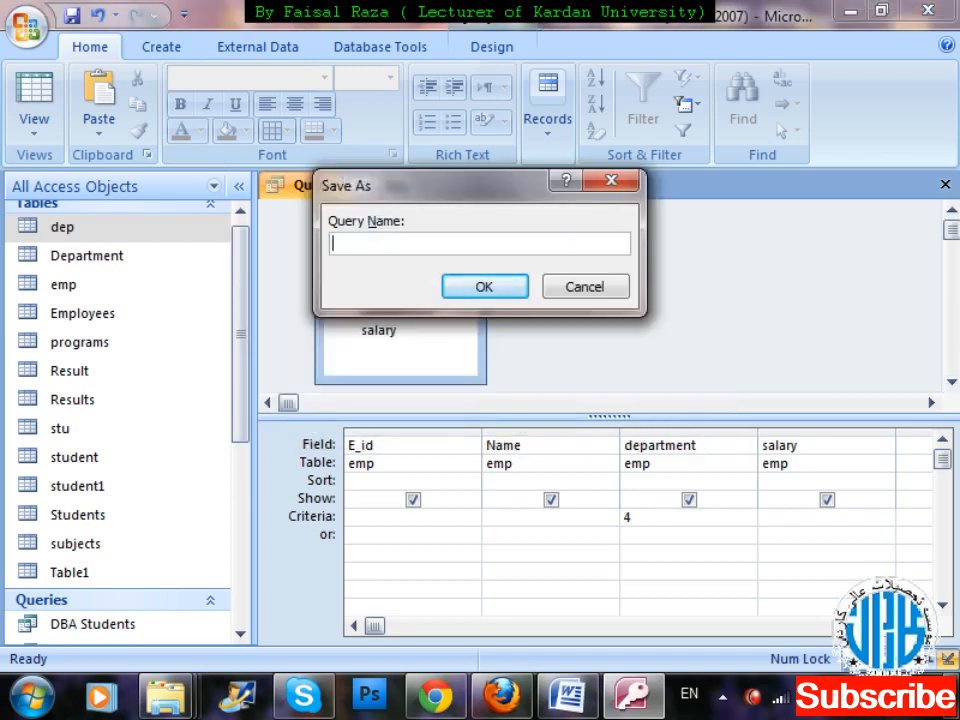
type("It")
key("BackSpace")
key("BackSpace")
type("T Department Employees")
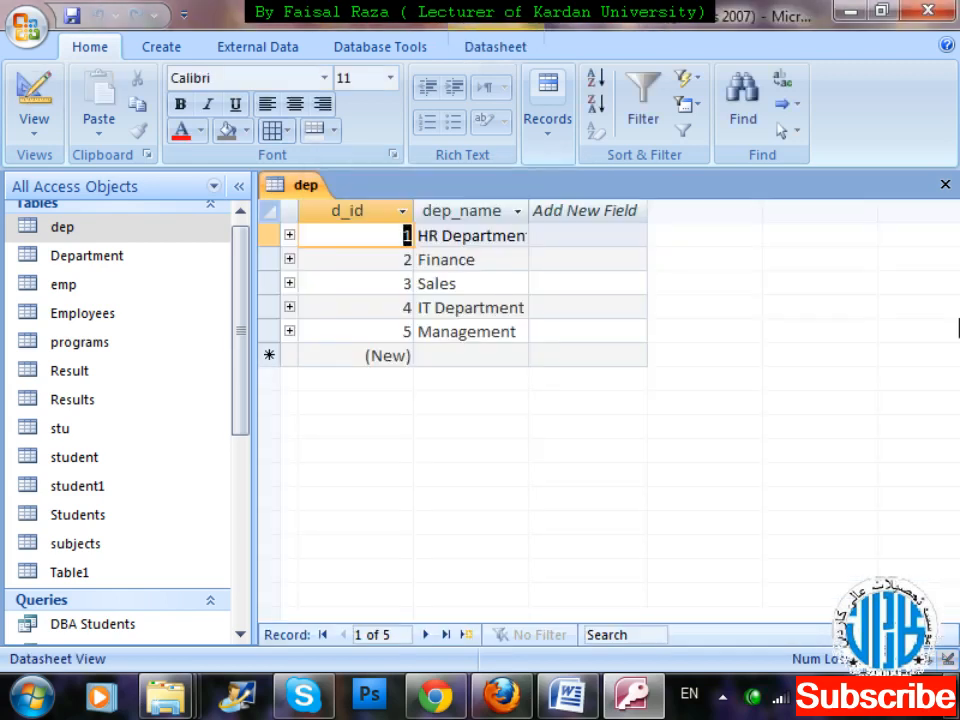
key("ctrl+w")
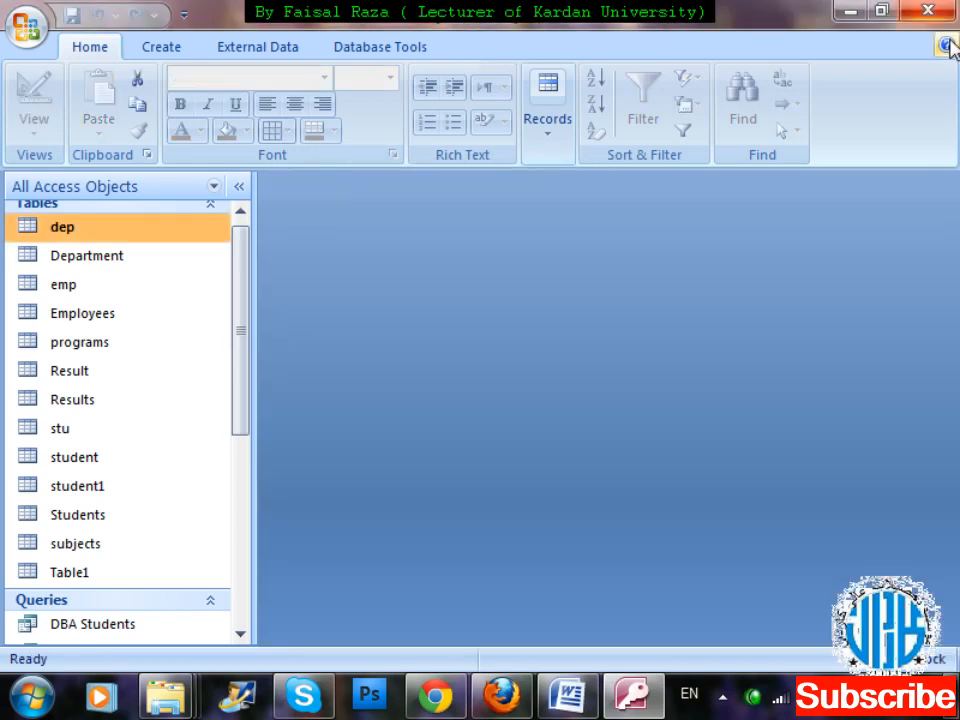
Open the saved IT Department Employees query to view its records.
scroll(252, 315, "down", 2)
scroll(252, 315, "down", 4)
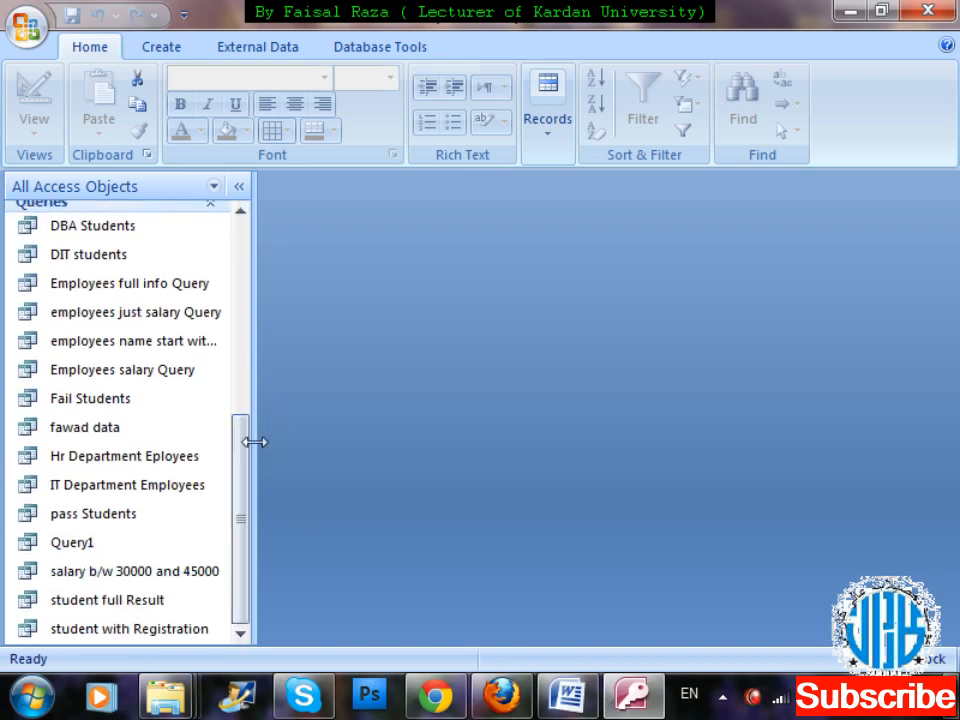
double_click(181, 492)
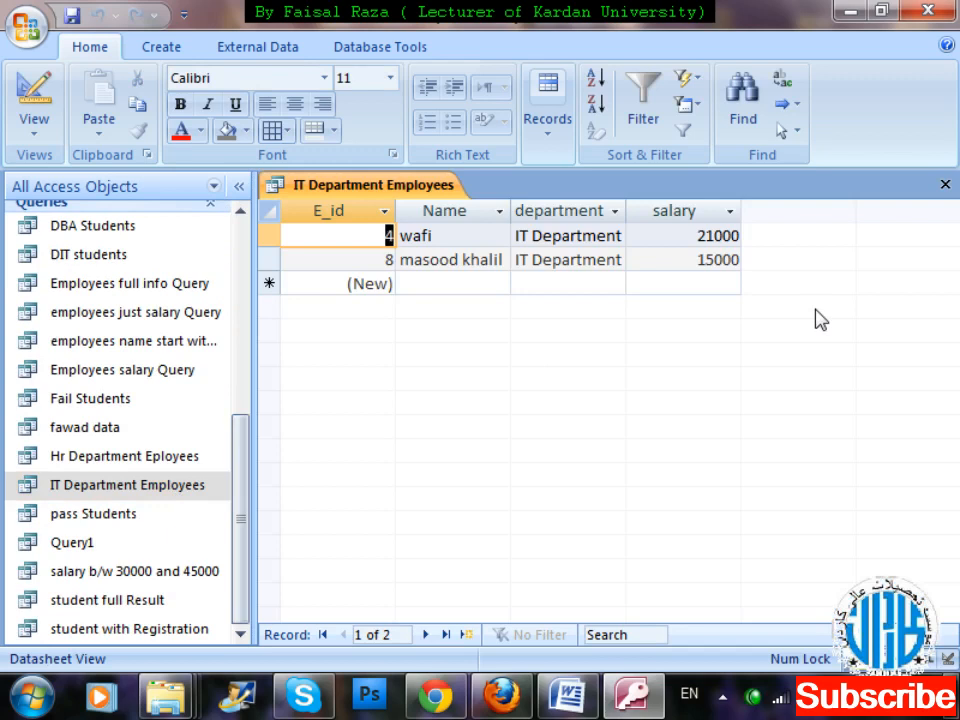
Add a new record to the query datasheet with the employee's name, department Finance and salary 20500.
key("Down")
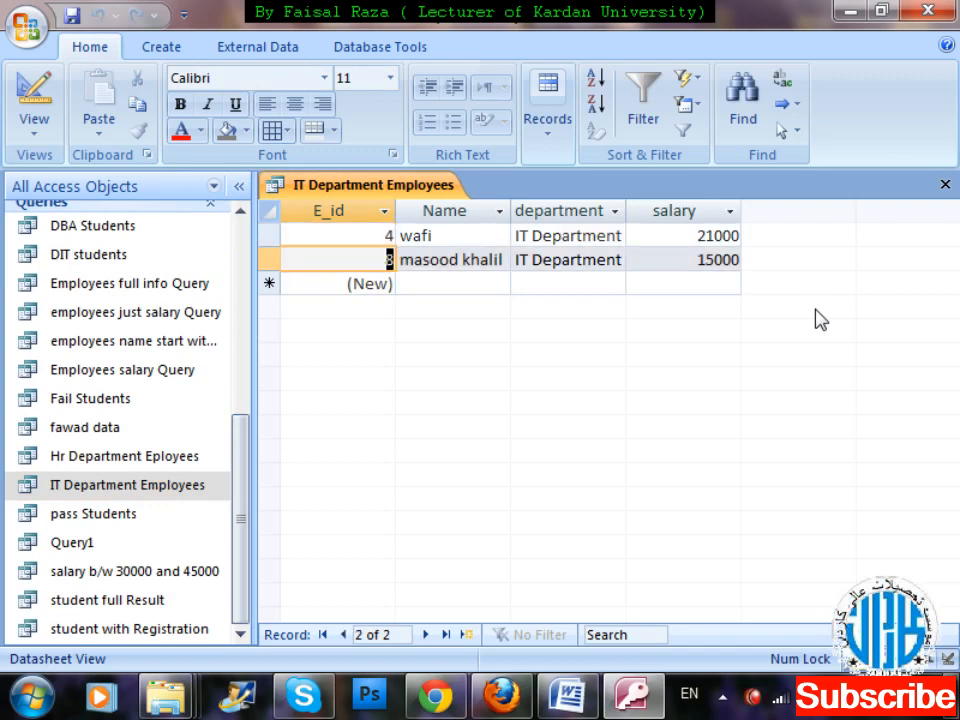
key("Down")
key("Tab")
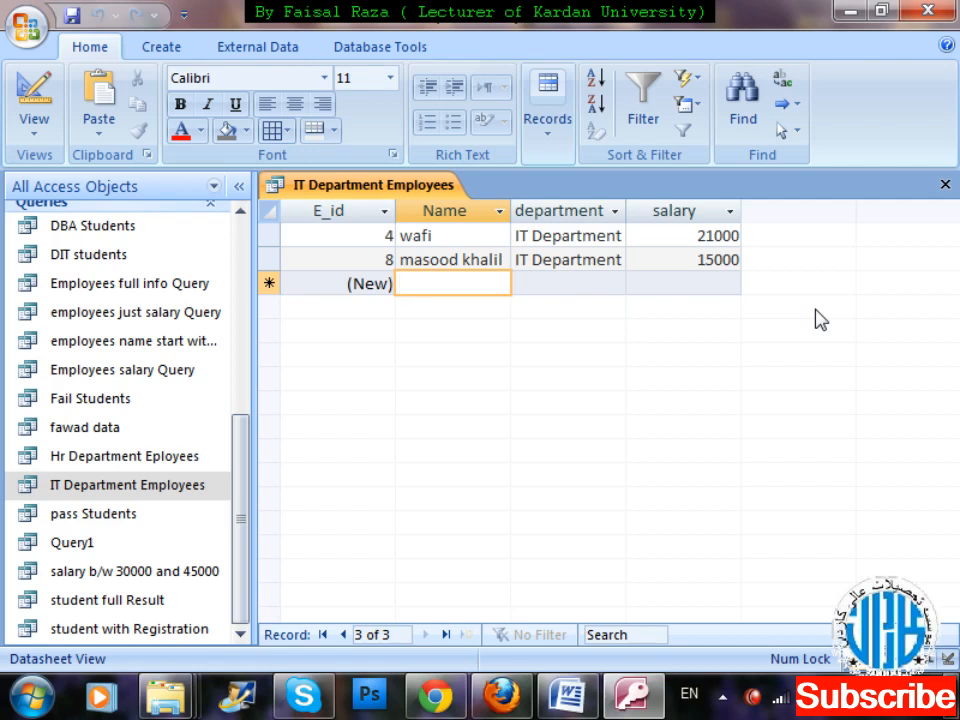
type("jalal")
key("Tab")
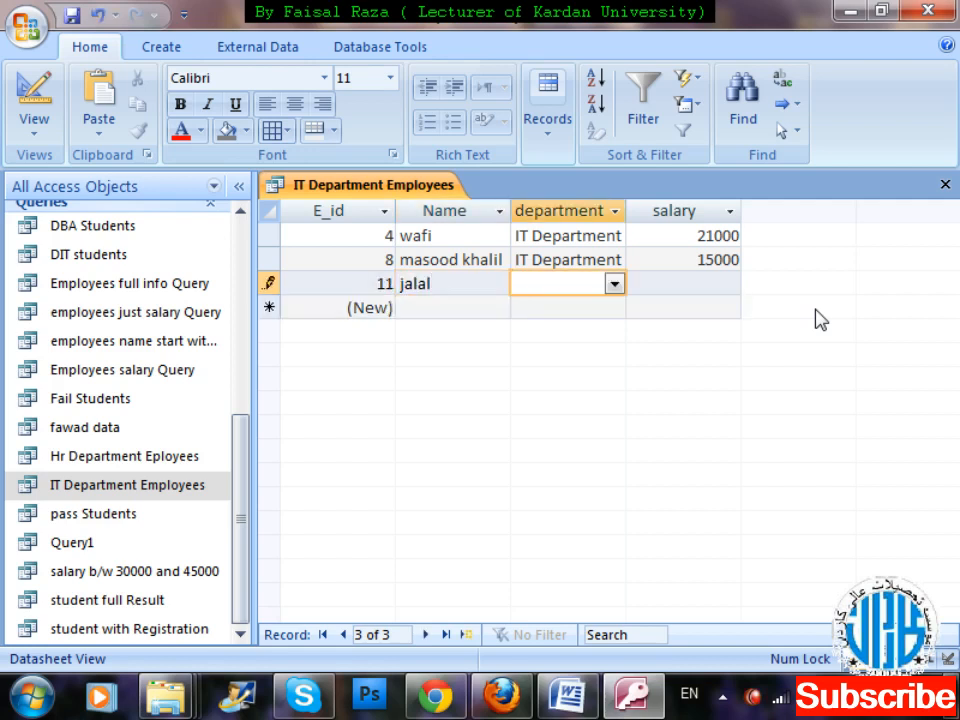
left_click(615, 286)
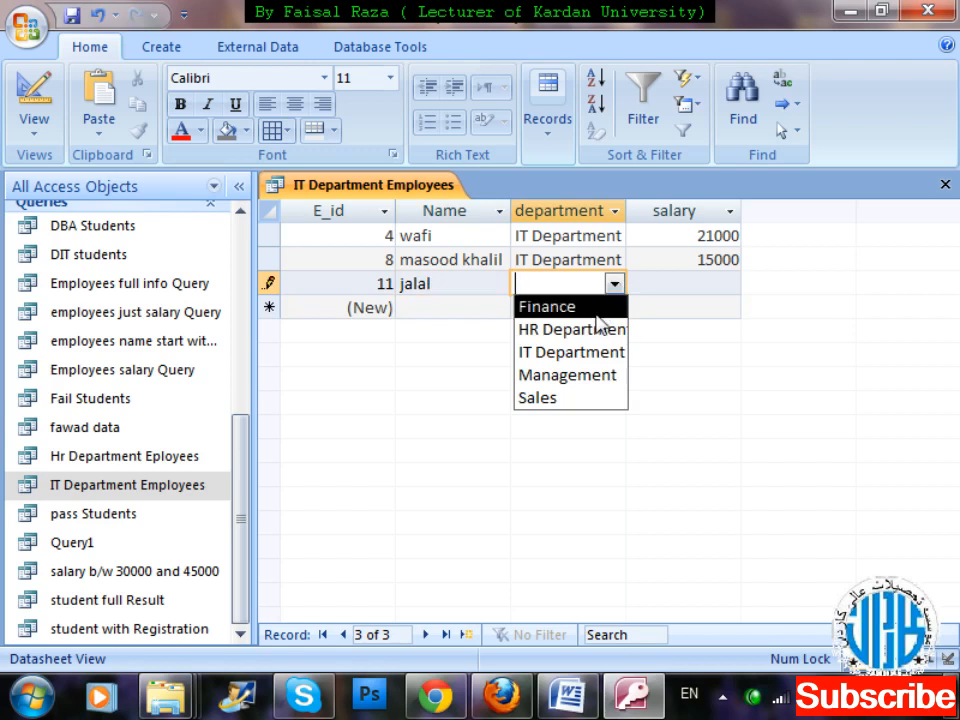
left_click(596, 315)
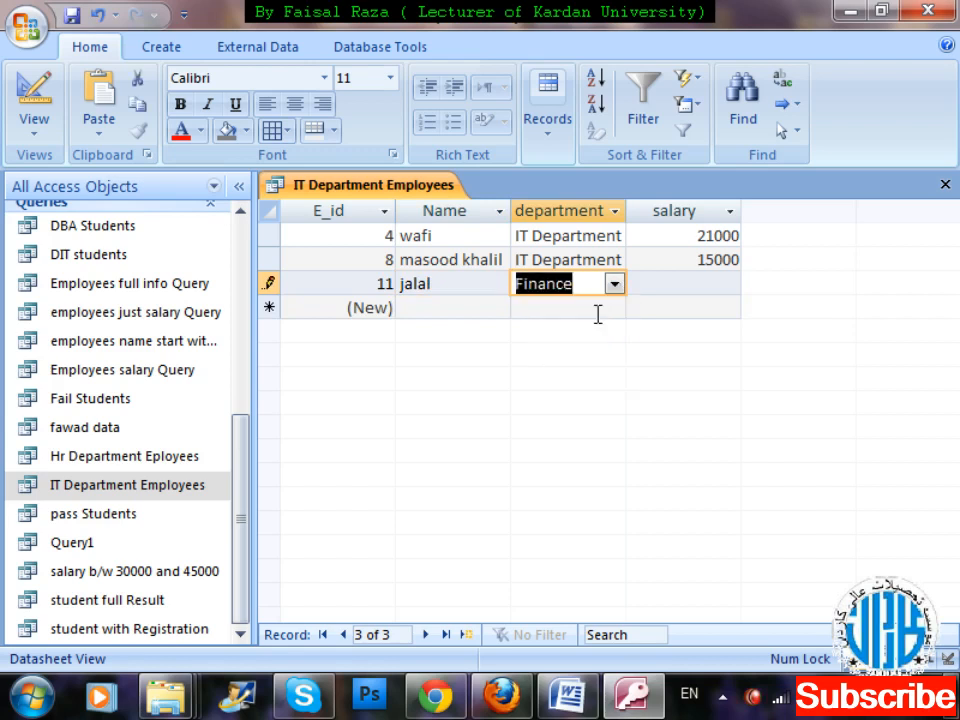
left_click(692, 283)
type("20")
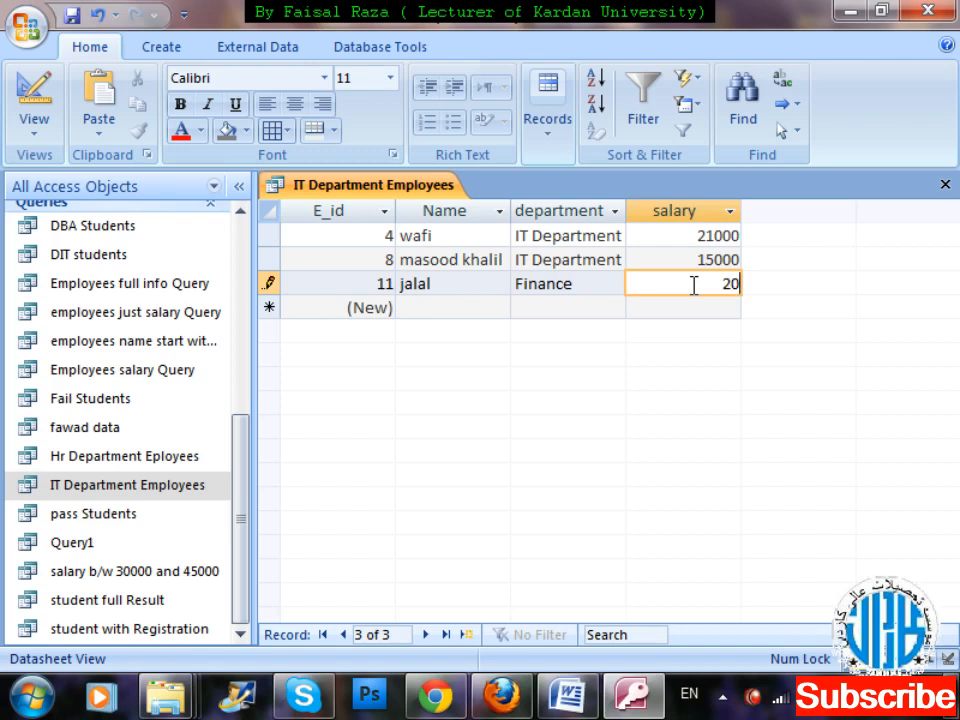
type("500")
key("Return")
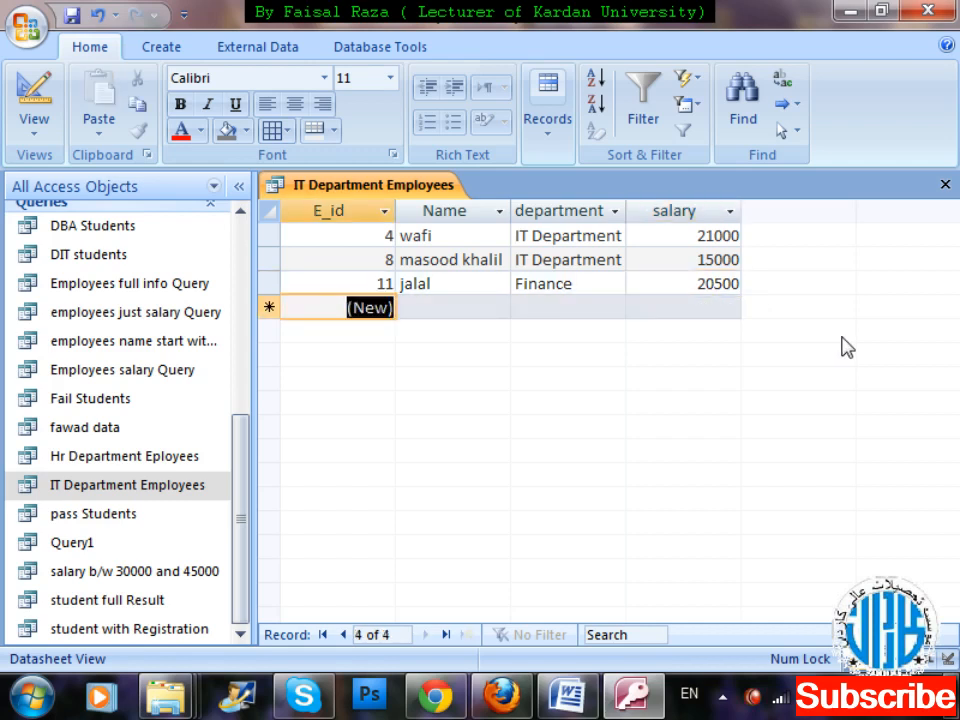
Close and reopen the IT Department Employees query to check its records, and close it again.
key("ctrl+w")
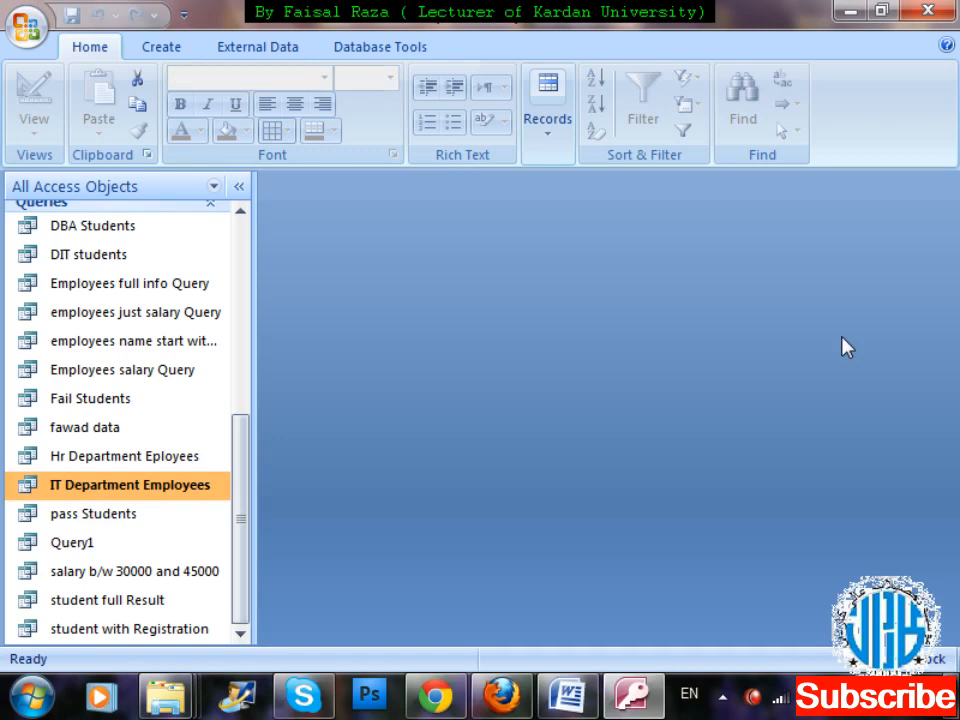
double_click(145, 490)
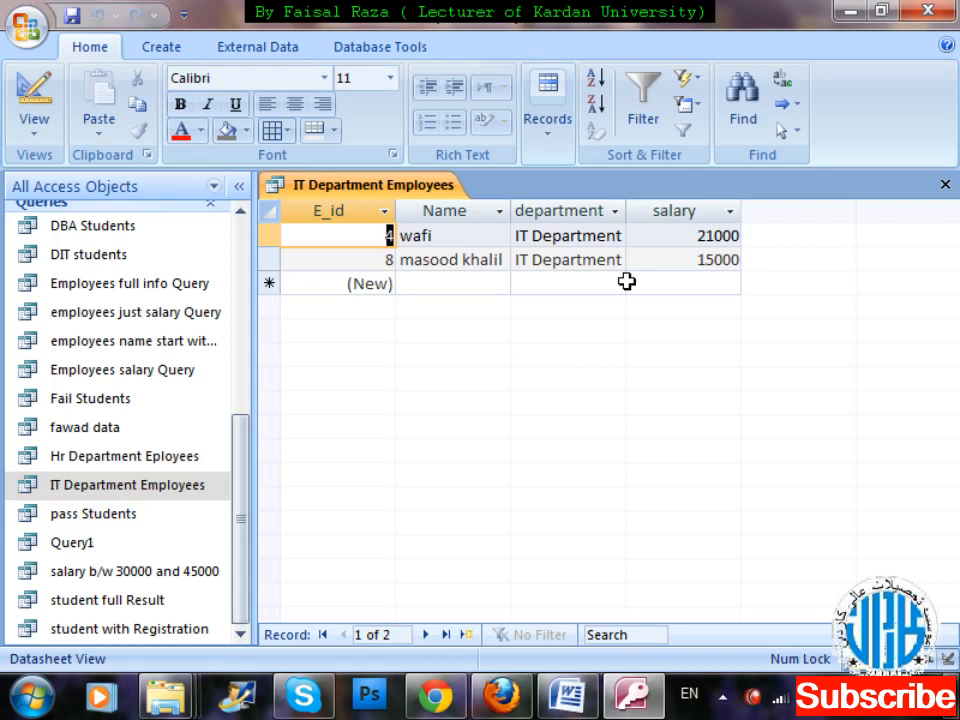
key("ctrl+w")
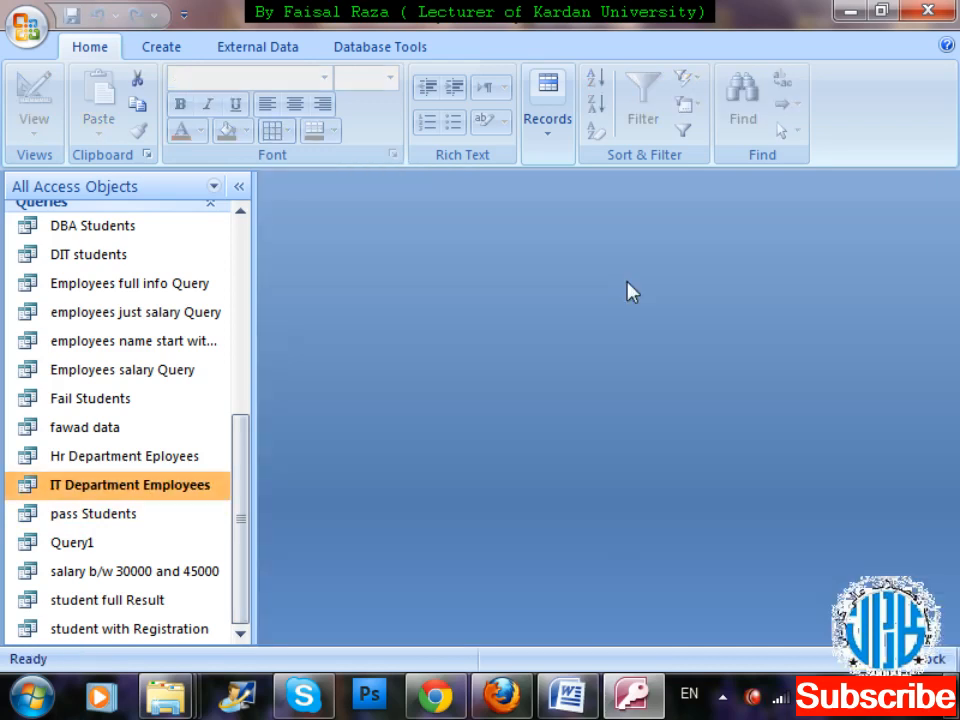
Create a new query in design view with the emp table as its source.
left_click(165, 47)
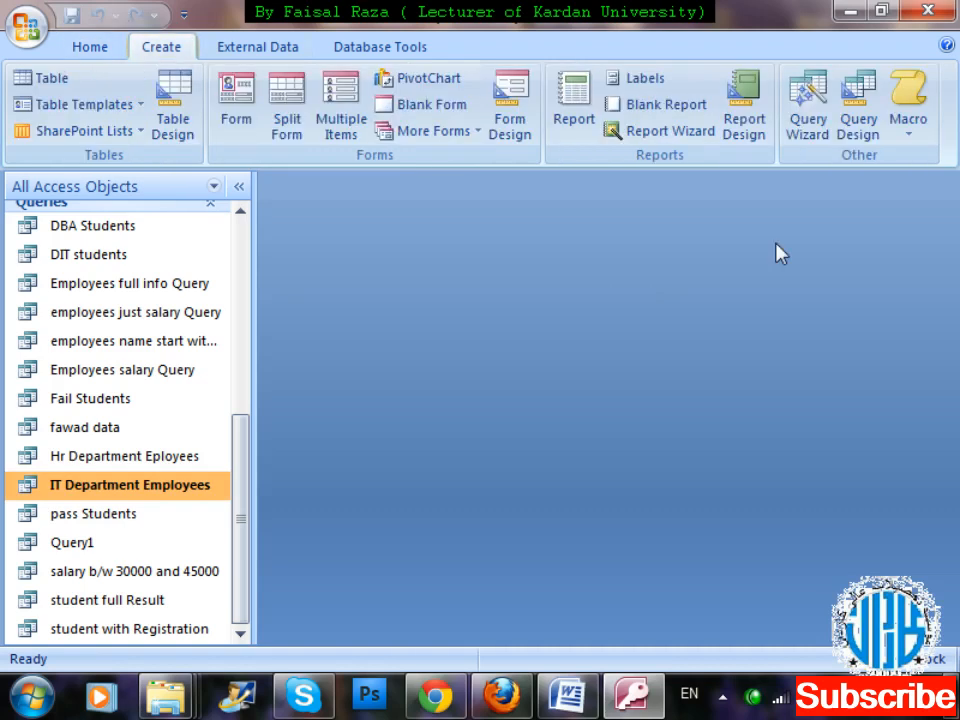
left_click(859, 145)
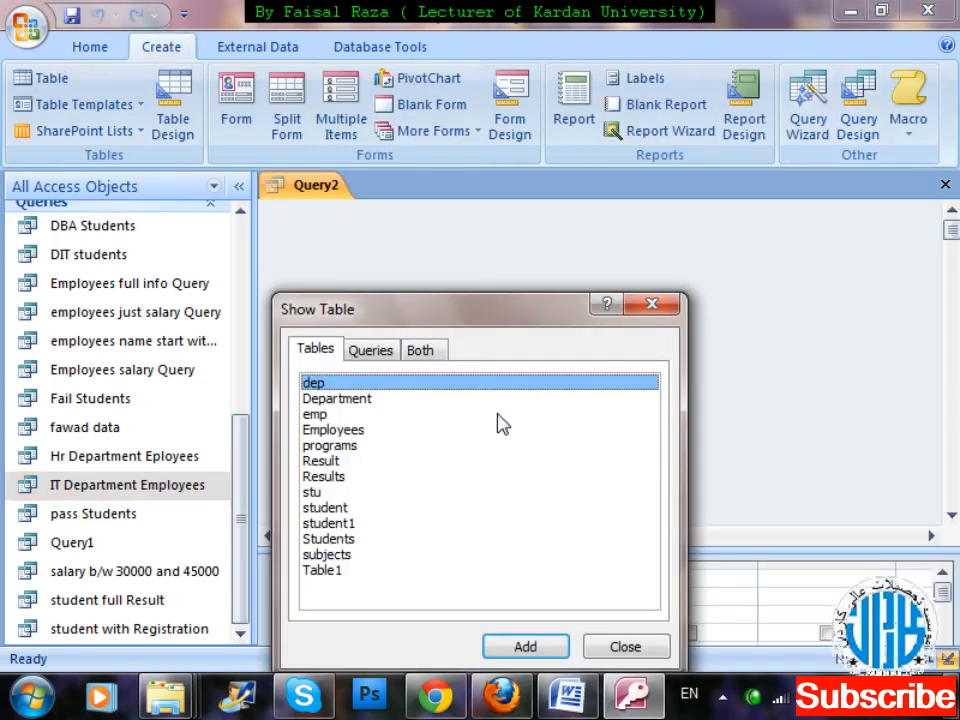
left_click_drag(485, 322, 731, 221)
double_click(558, 314)
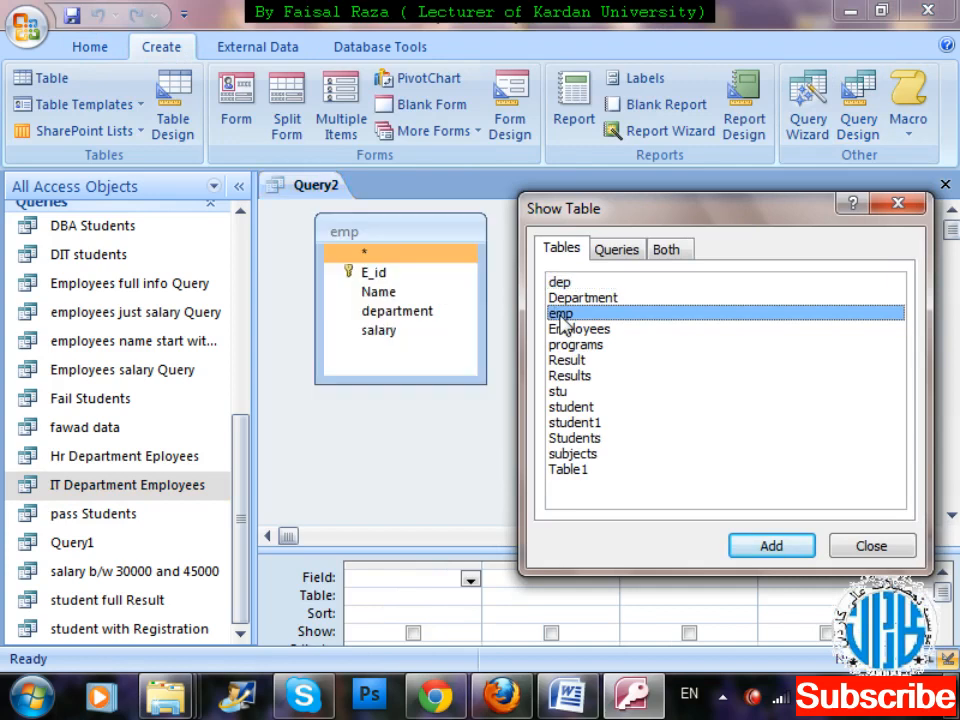
left_click(857, 545)
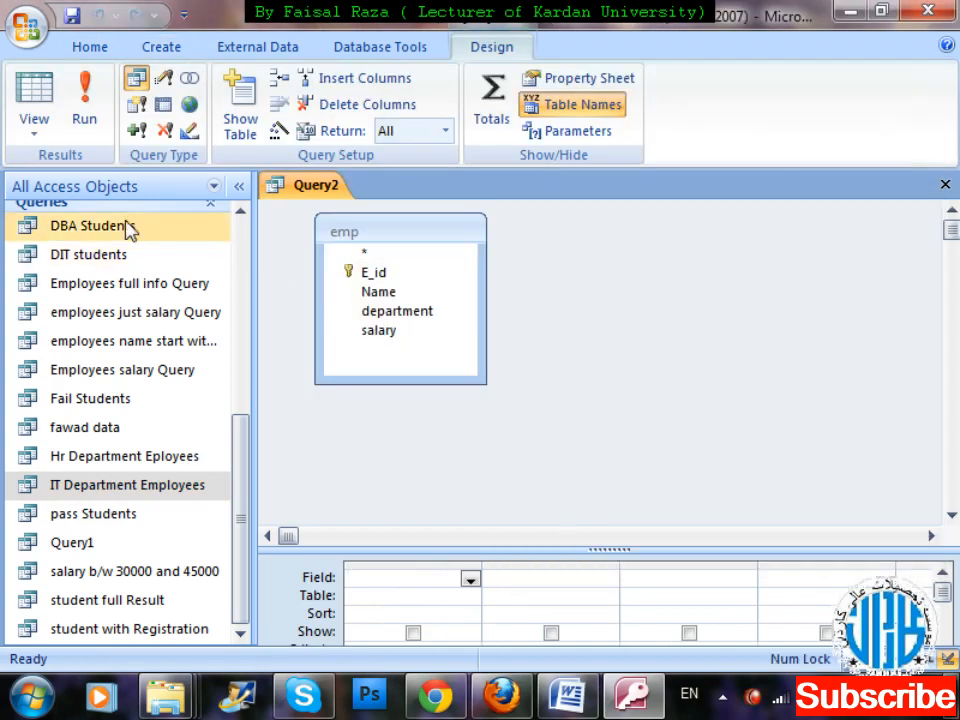
Open the dep table to look up the department IDs, and return to the query design.
left_click_drag(240, 435, 231, 246)
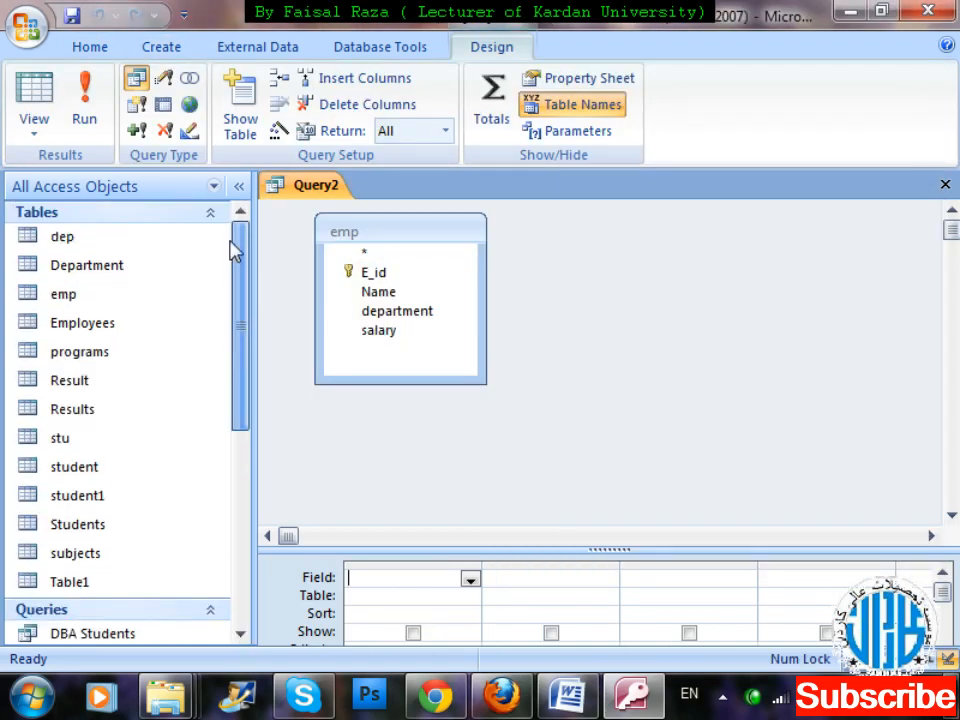
double_click(121, 245)
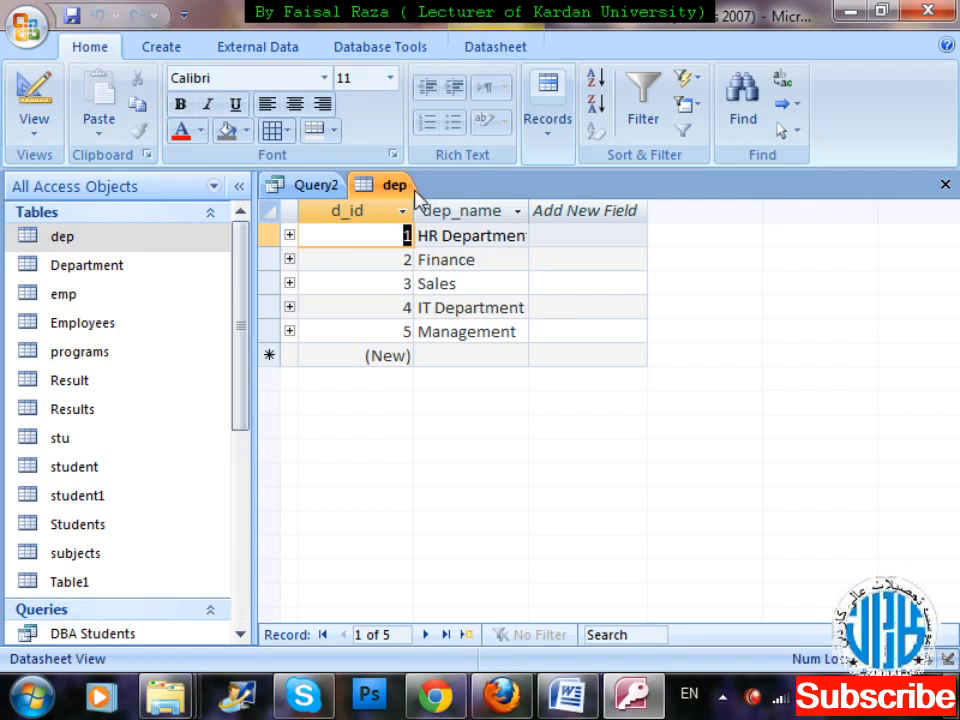
left_click(316, 187)
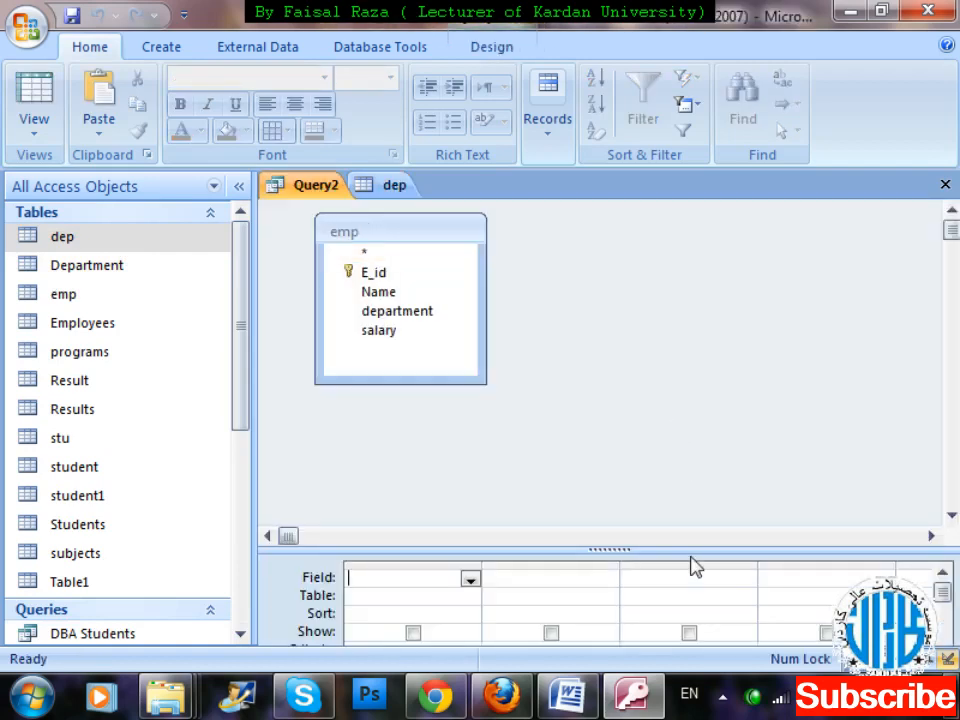
Enlarge the design grid and add all the emp fields, E_id, Name, department and salary, to the query.
left_click_drag(690, 550, 673, 418)
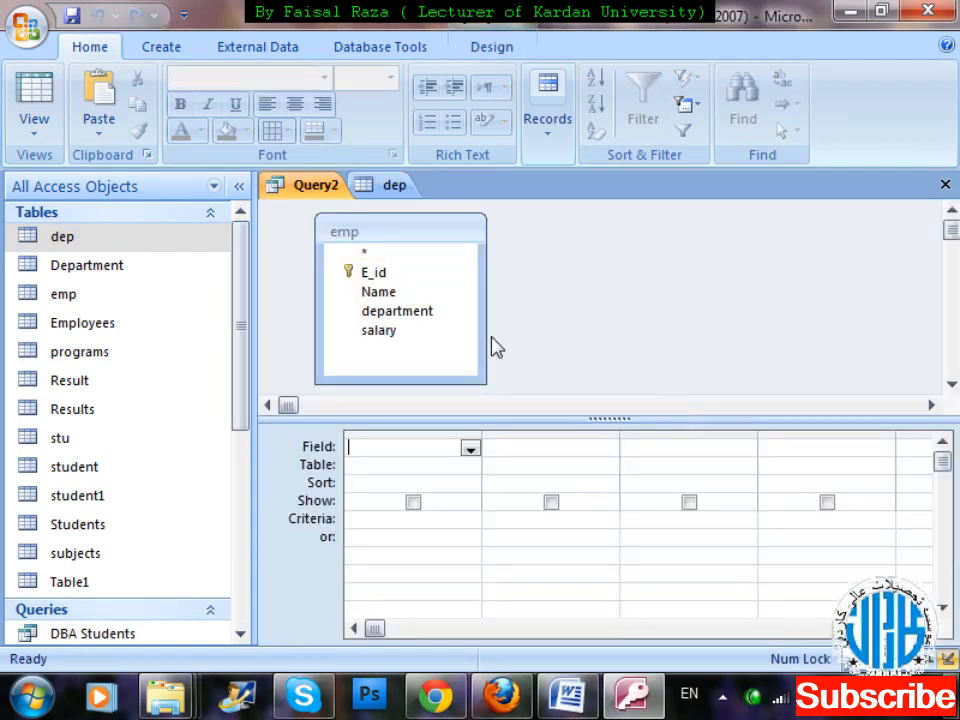
double_click(368, 246)
left_click_drag(375, 273, 412, 452)
Check the Finance ID in the dep table and set the query's department criteria to 2.
left_click(672, 521)
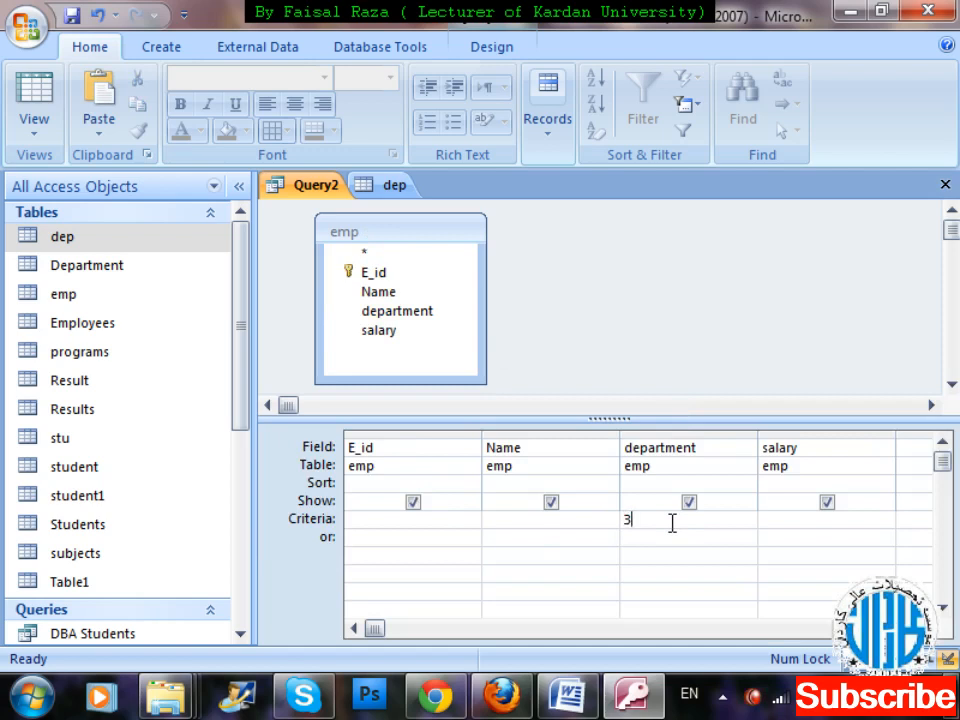
left_click(388, 190)
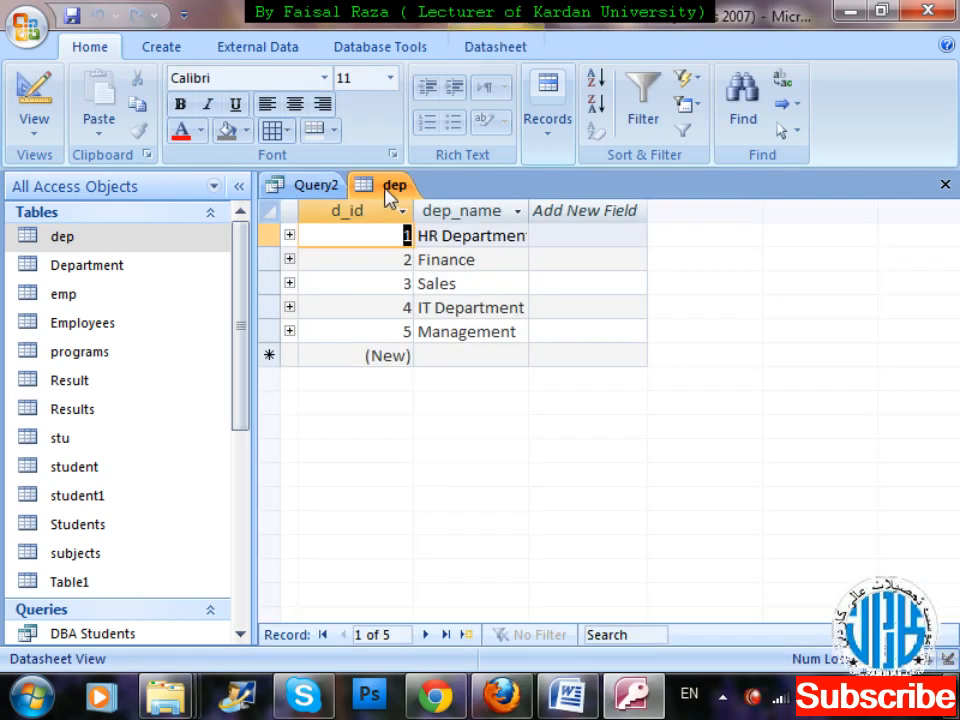
left_click(324, 190)
key("BackSpace")
type("2")
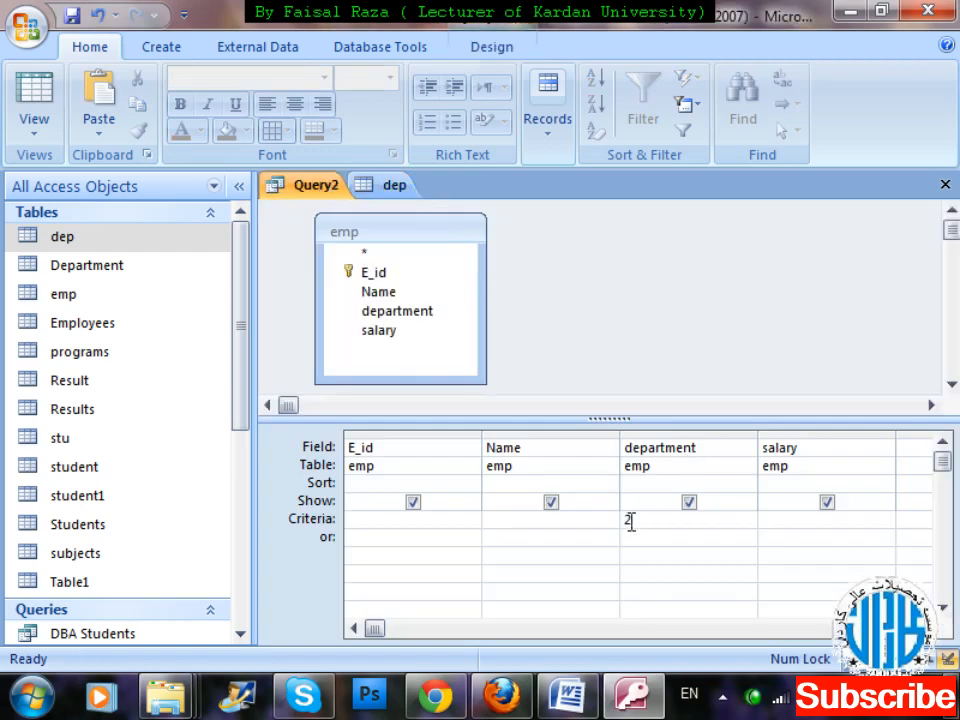
Save and close the query as "Finance Employees Query", and close the dep table.
key("ctrl+w")
key("Return")
key("BackSpace")
type("F")
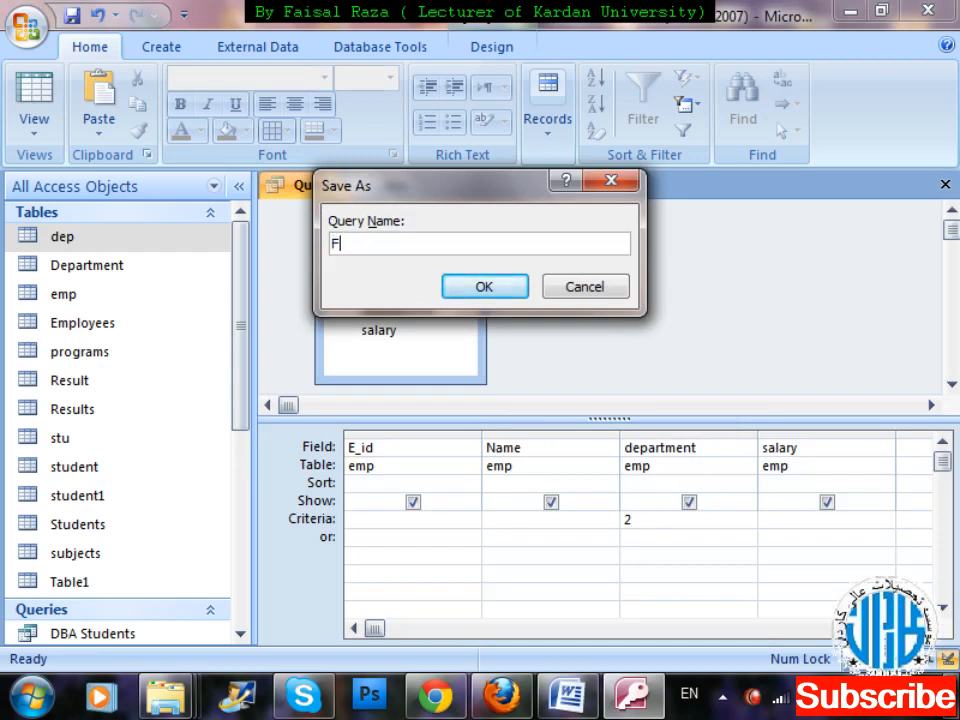
type("inance Employees")
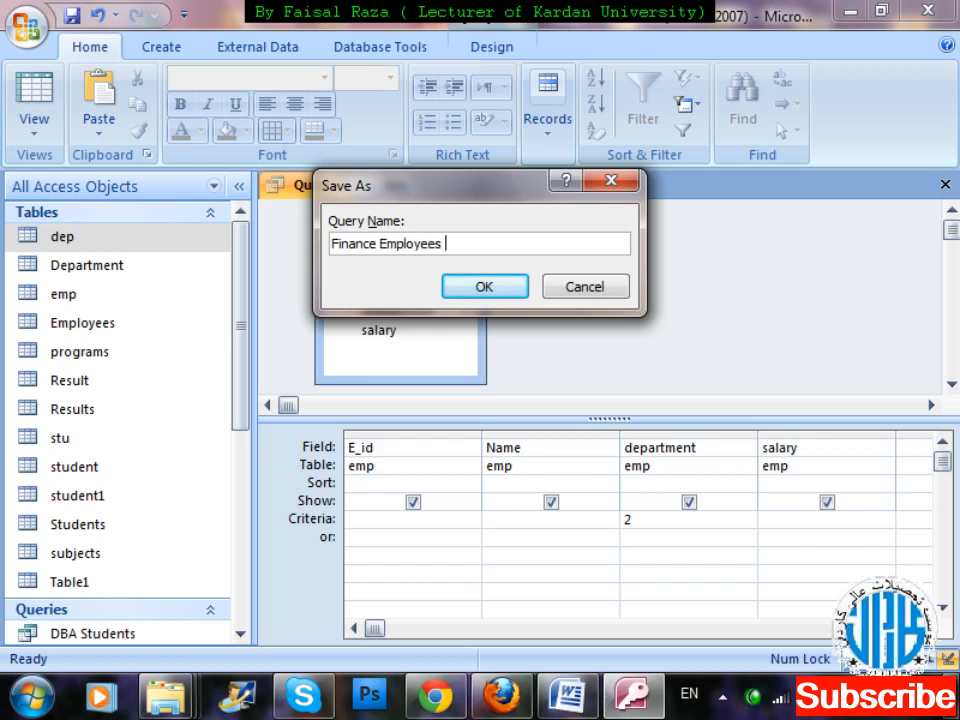
type(" Query")
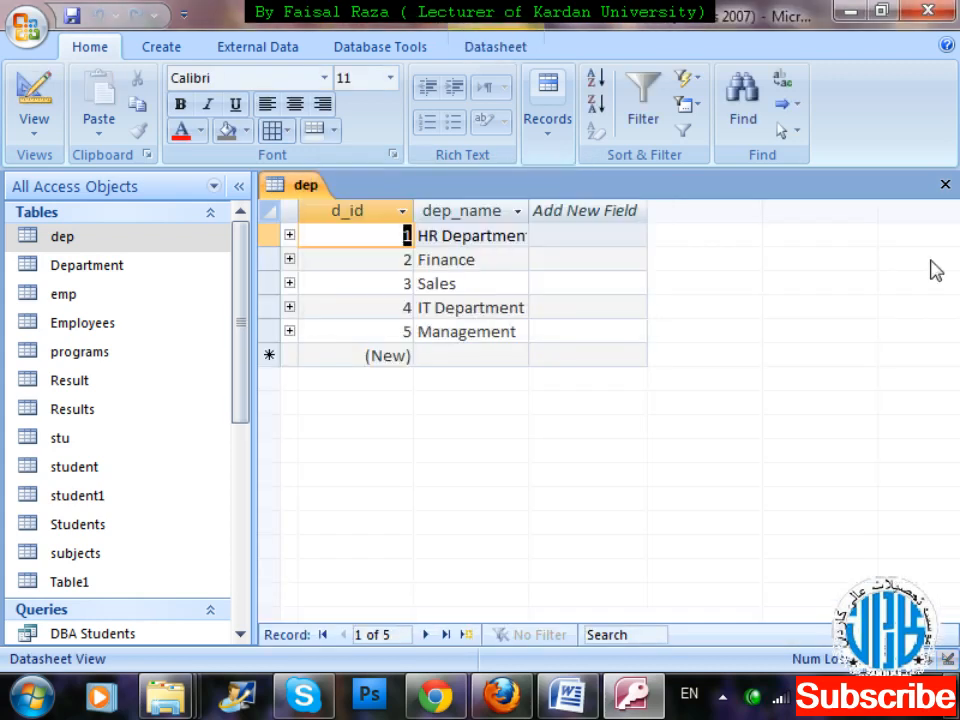
key("ctrl+w")
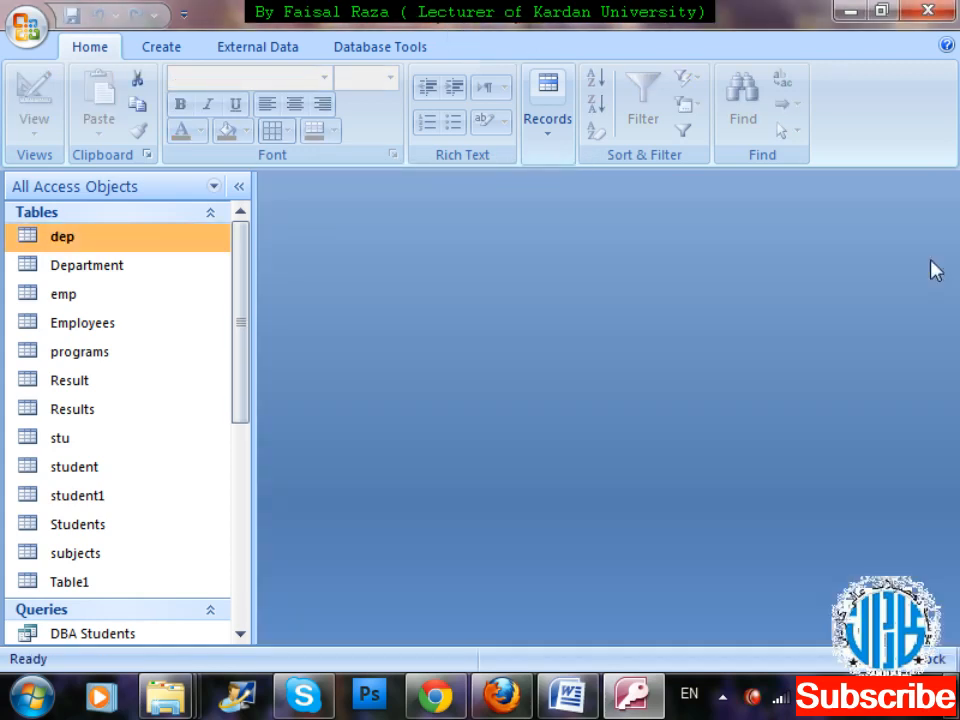
Open the saved Finance Employees Query to view its records, and close it.
left_click_drag(246, 274, 250, 489)
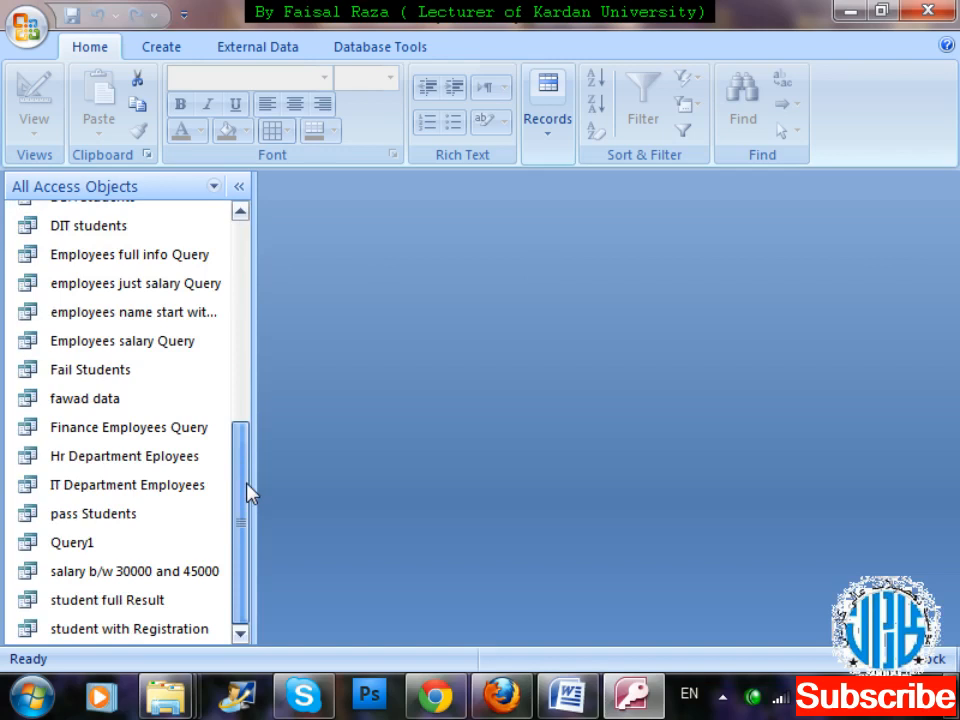
double_click(139, 428)
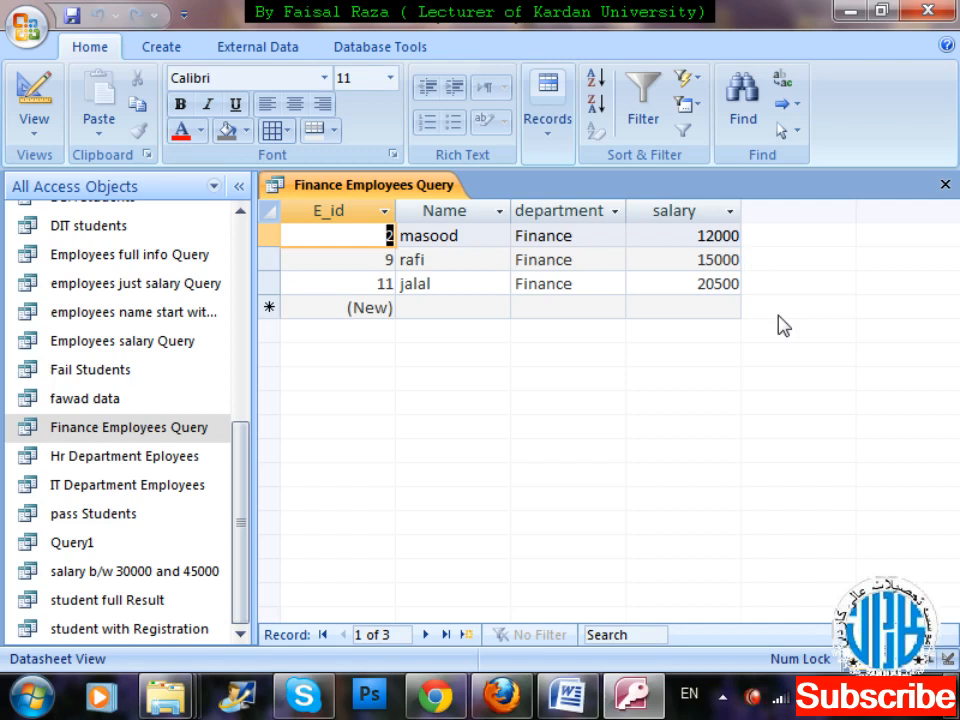
key("ctrl+w")
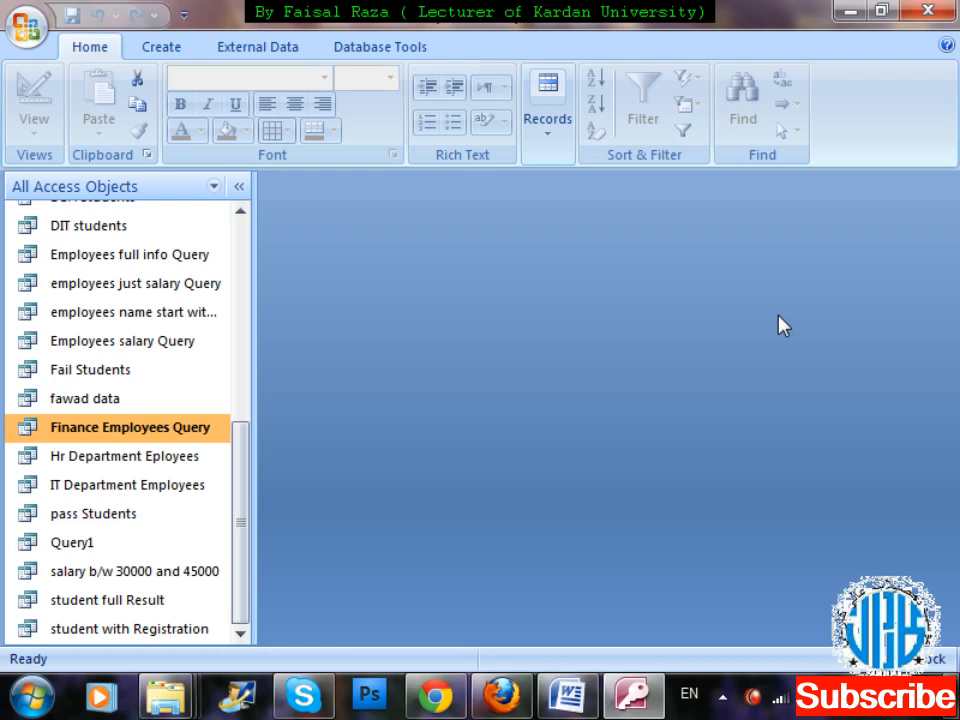
Create another new query in design view and add the emp table to it.
left_click(165, 45)
left_click(857, 121)
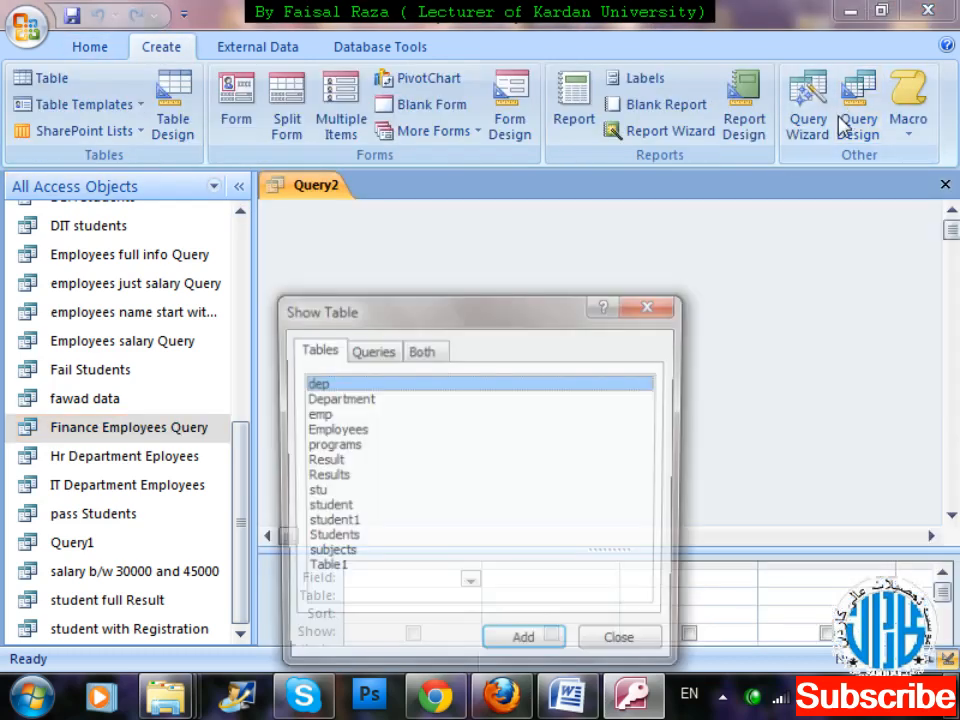
left_click_drag(505, 317, 875, 19)
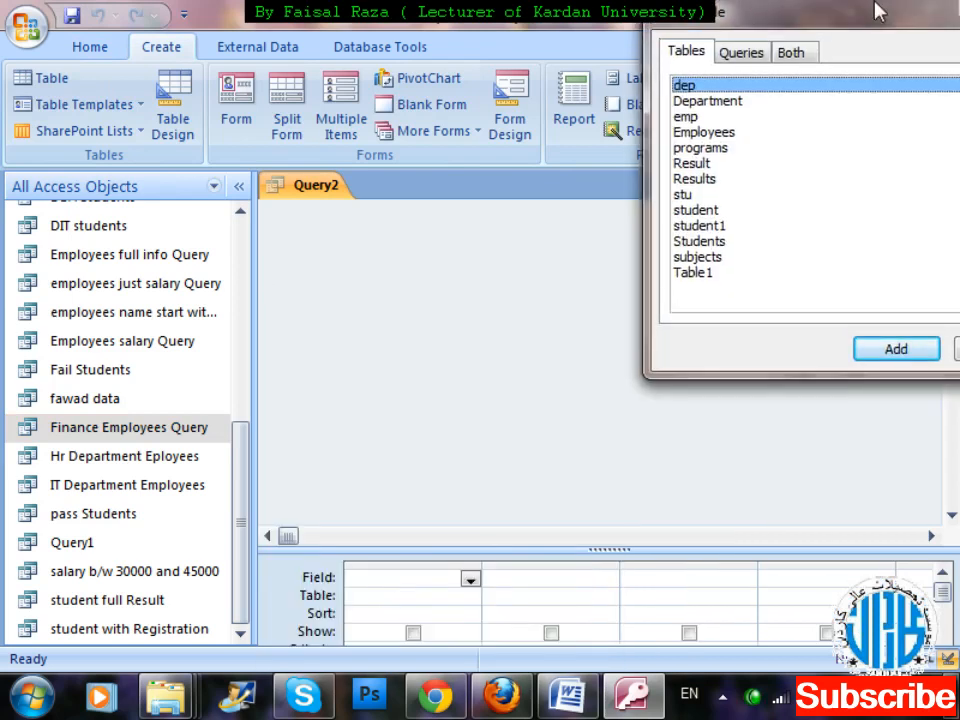
double_click(686, 117)
left_click_drag(876, 22, 666, 22)
left_click(770, 343)
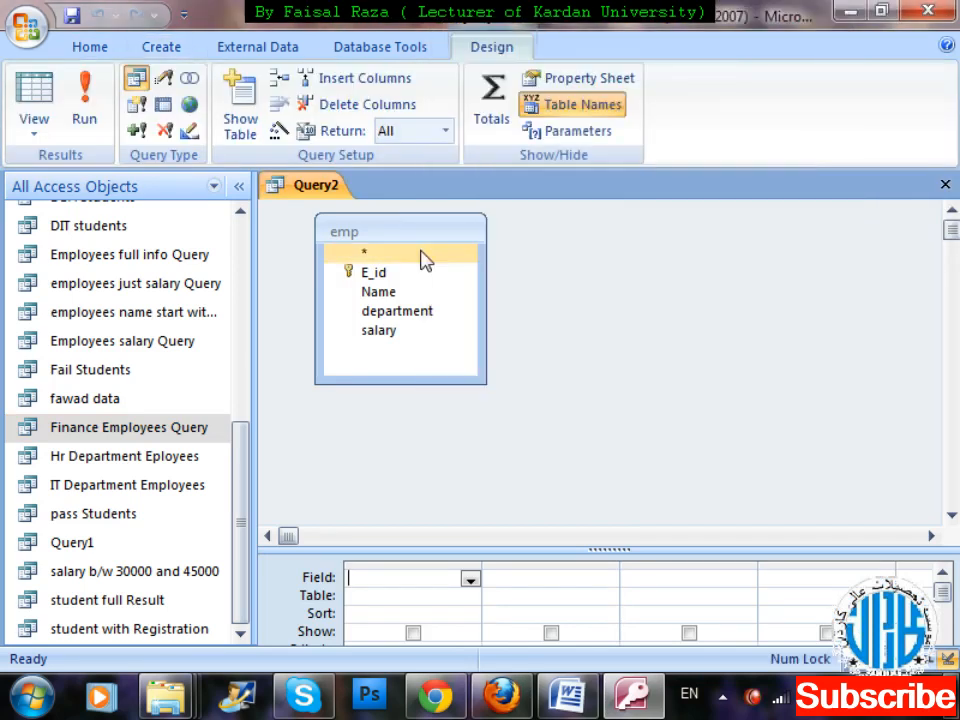
Add the E_id, Name, department and salary fields of emp to the query and enlarge the design grid.
double_click(381, 233)
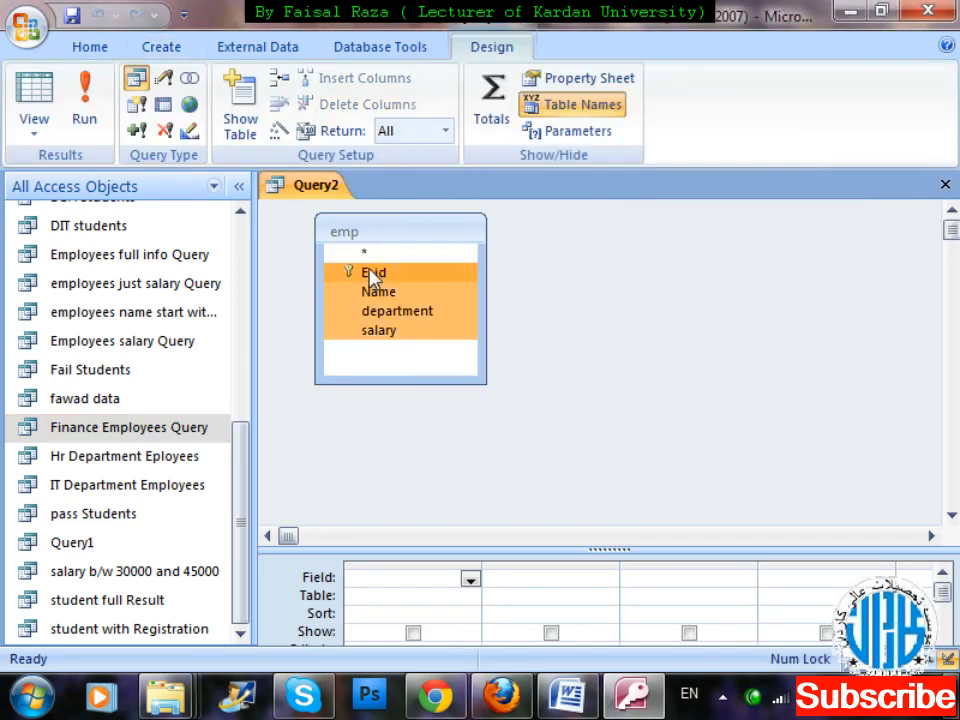
left_click_drag(381, 273, 420, 582)
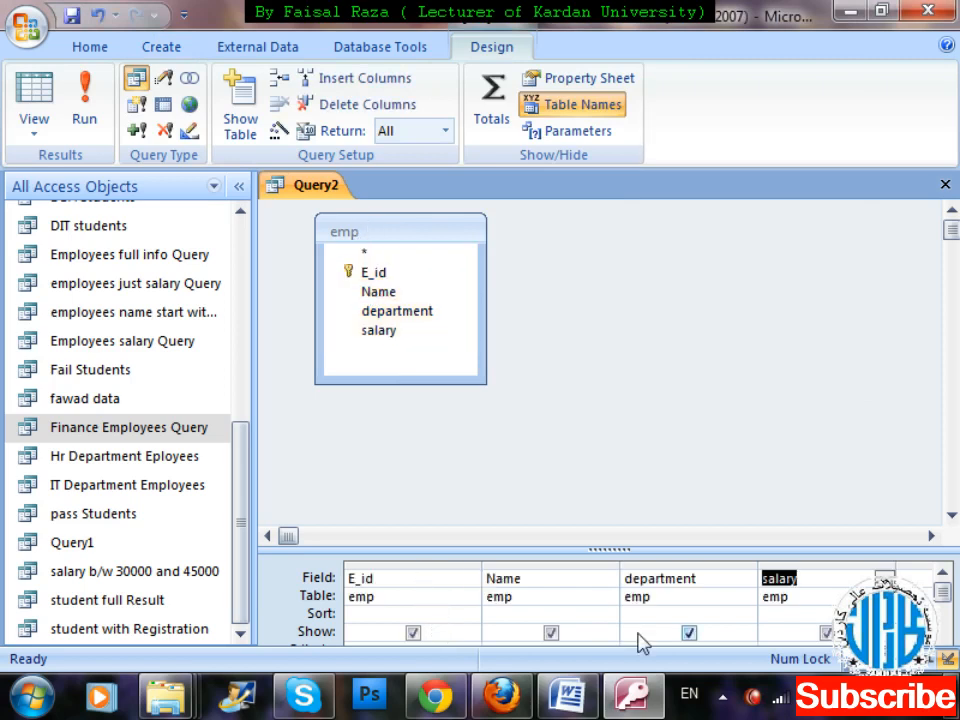
left_click_drag(673, 549, 681, 392)
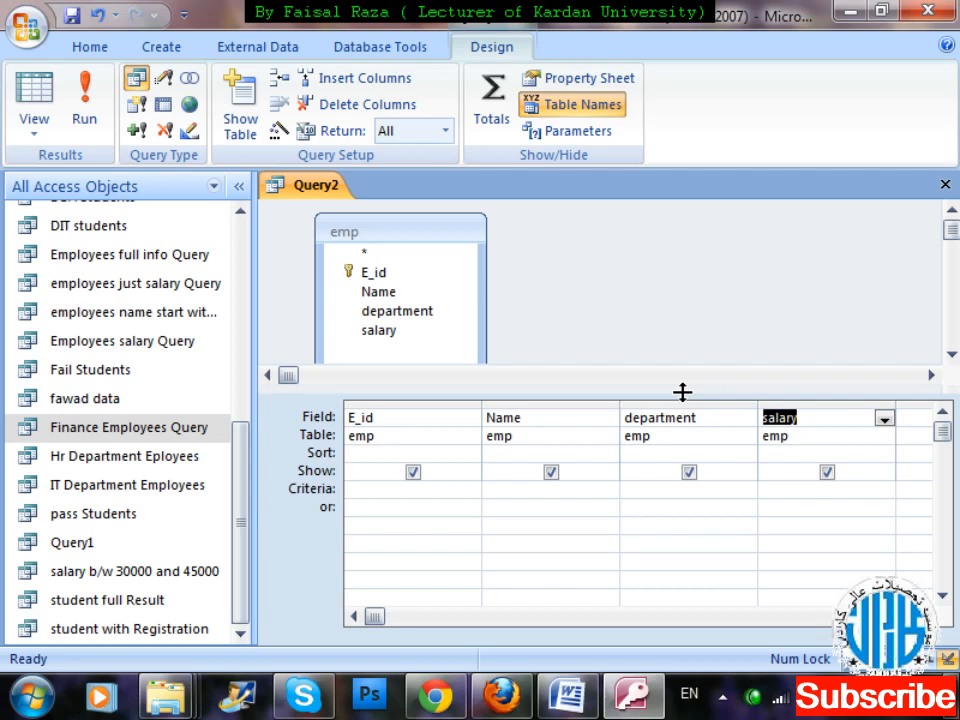
Set the department field's criteria to the parameter prompt [Enter Department?] using the Zoom editor.
left_click(656, 495)
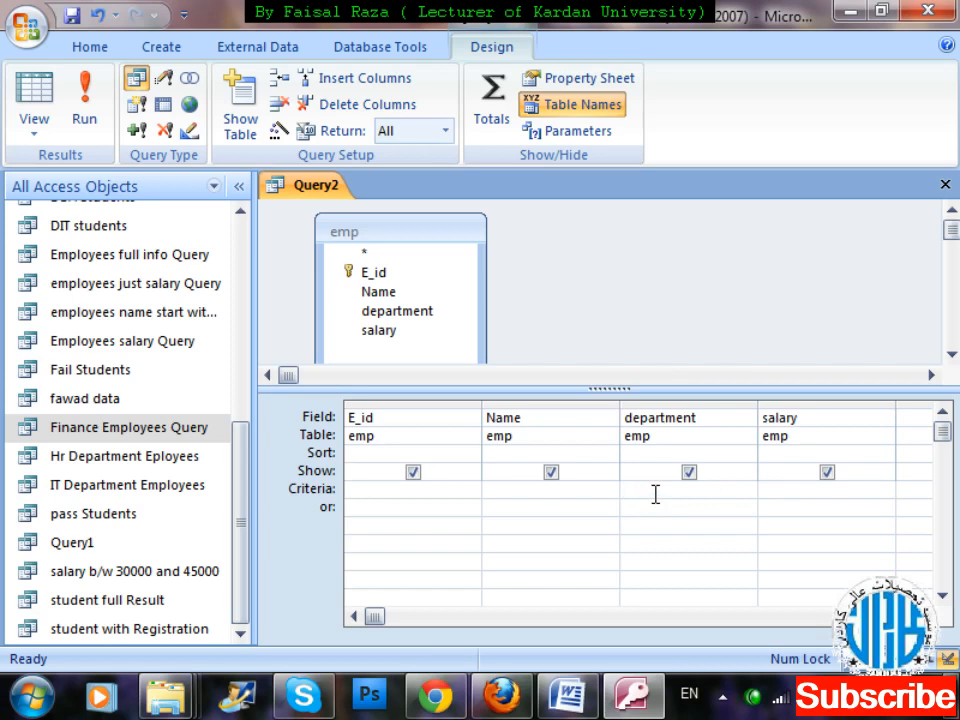
right_click(651, 489)
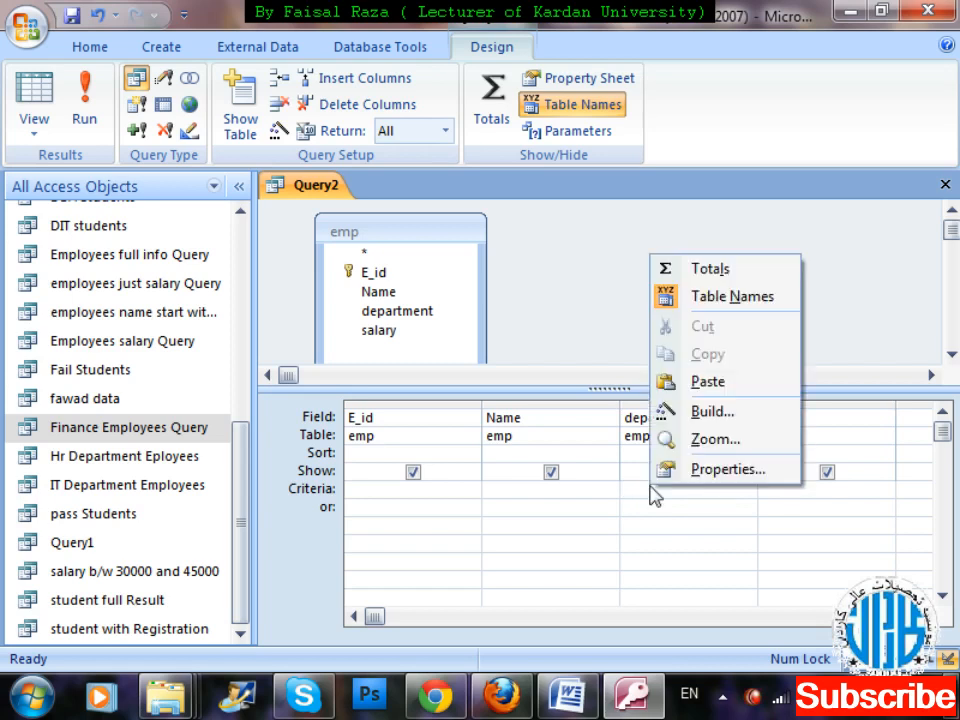
key("Down")
key("Up")
key("Up")
key("Up")
key("Down")
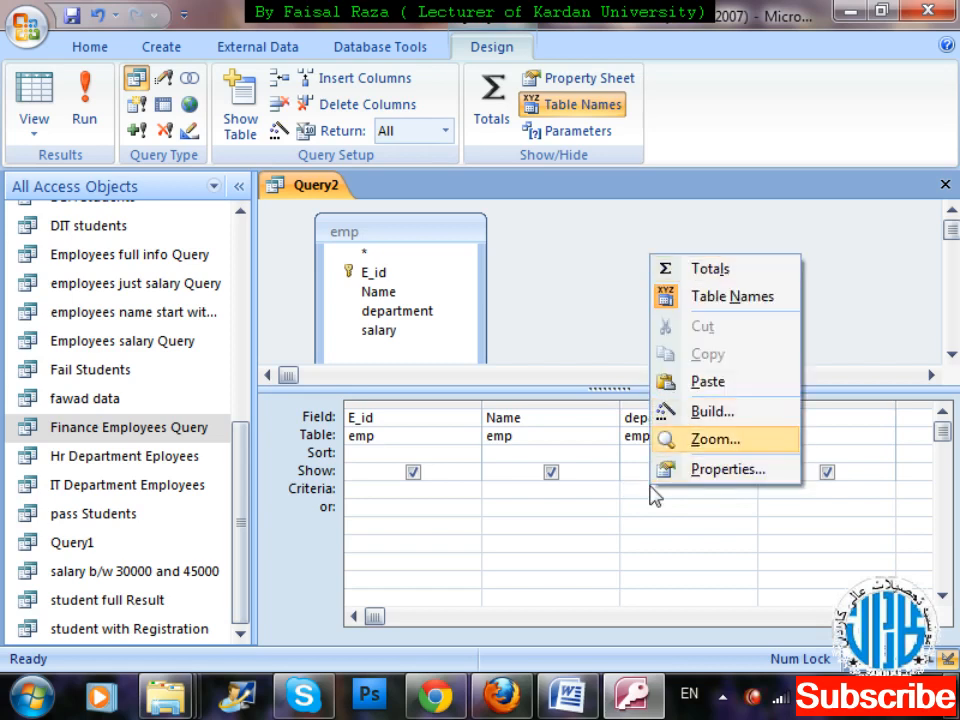
key("Return")
type("[]")
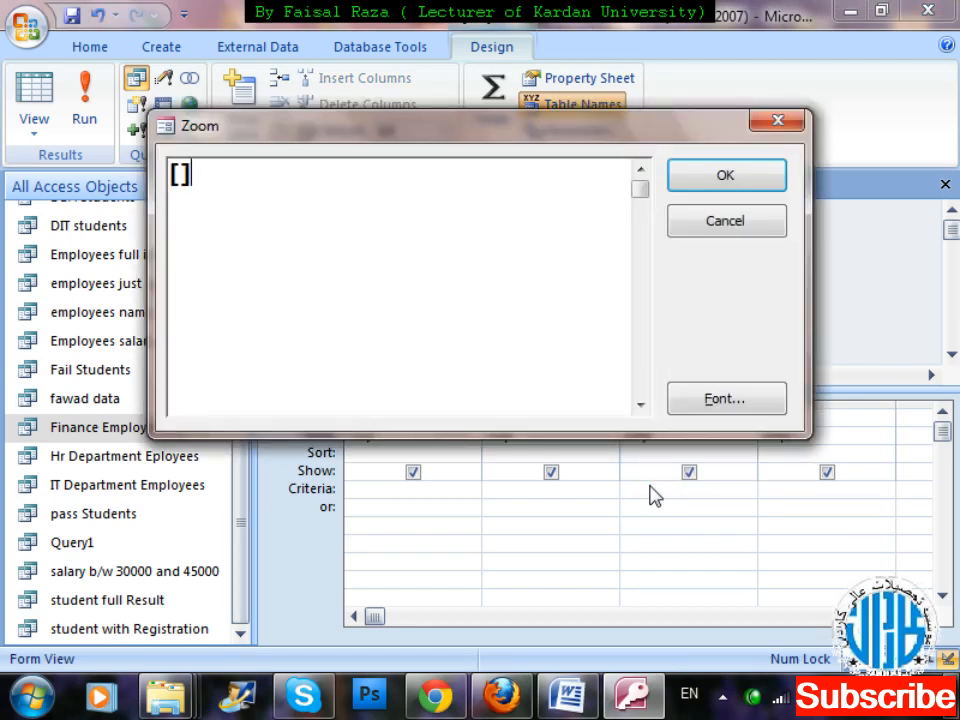
key("Left")
type("Enter D")
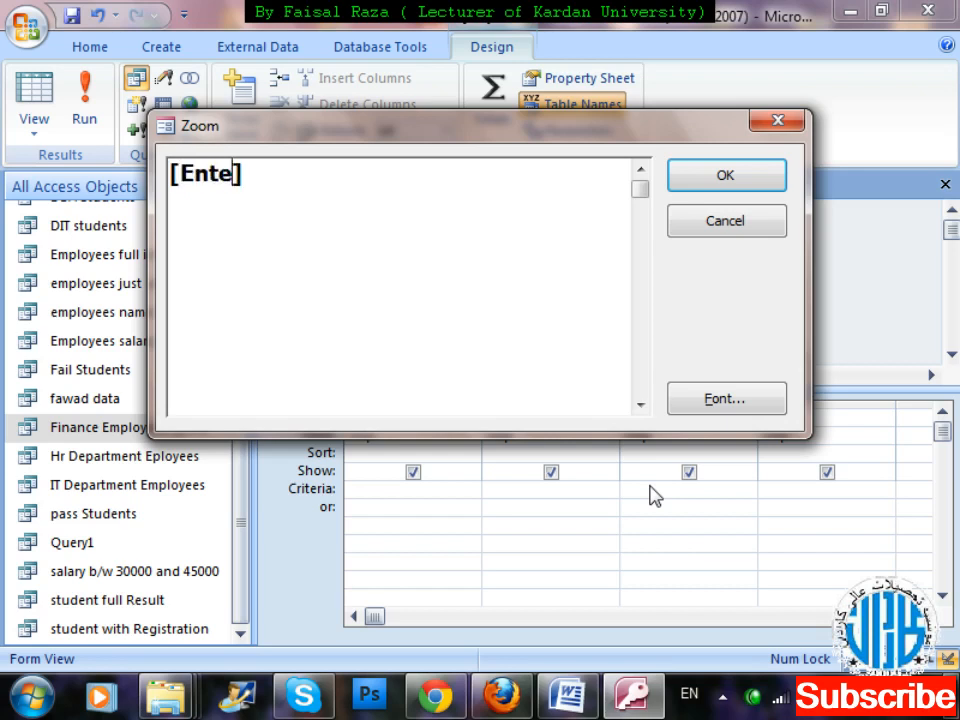
type("epartmen")
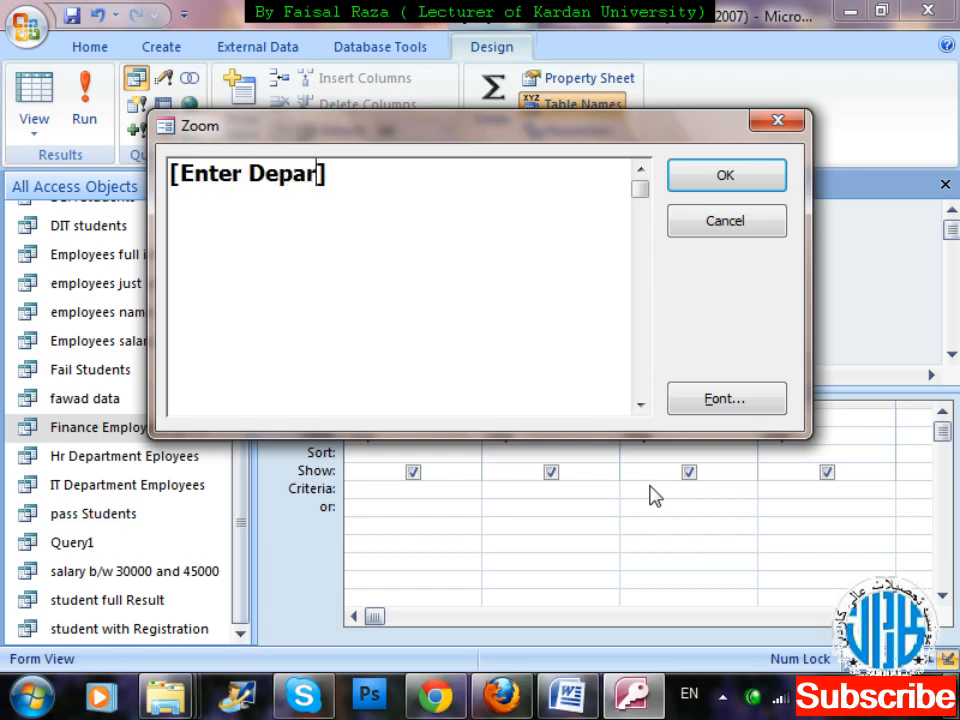
type("t")
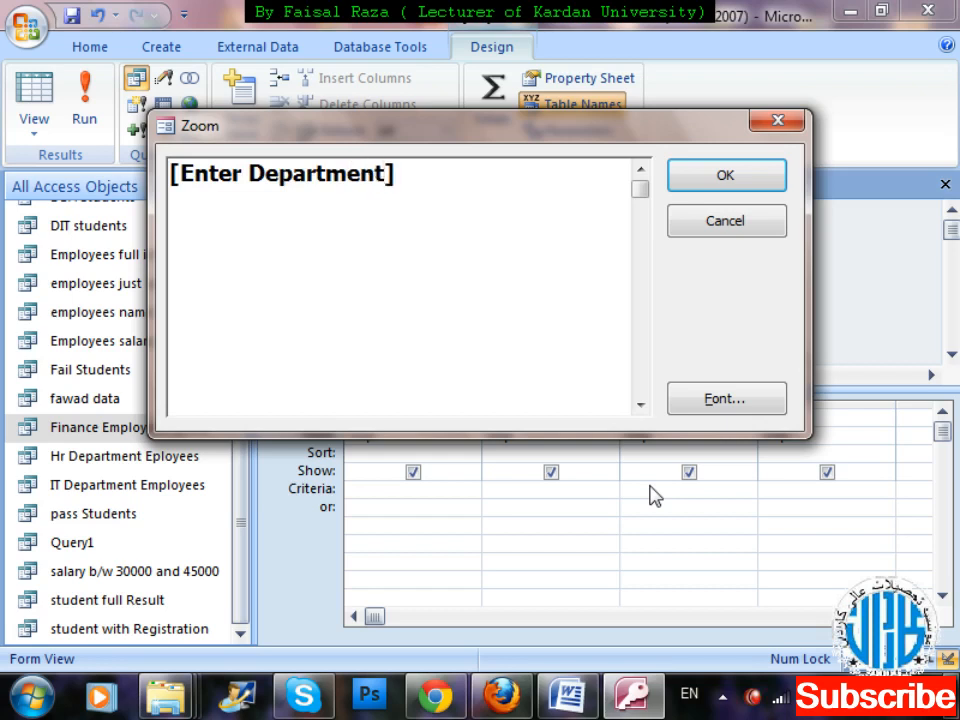
type("?")
left_click(758, 168)
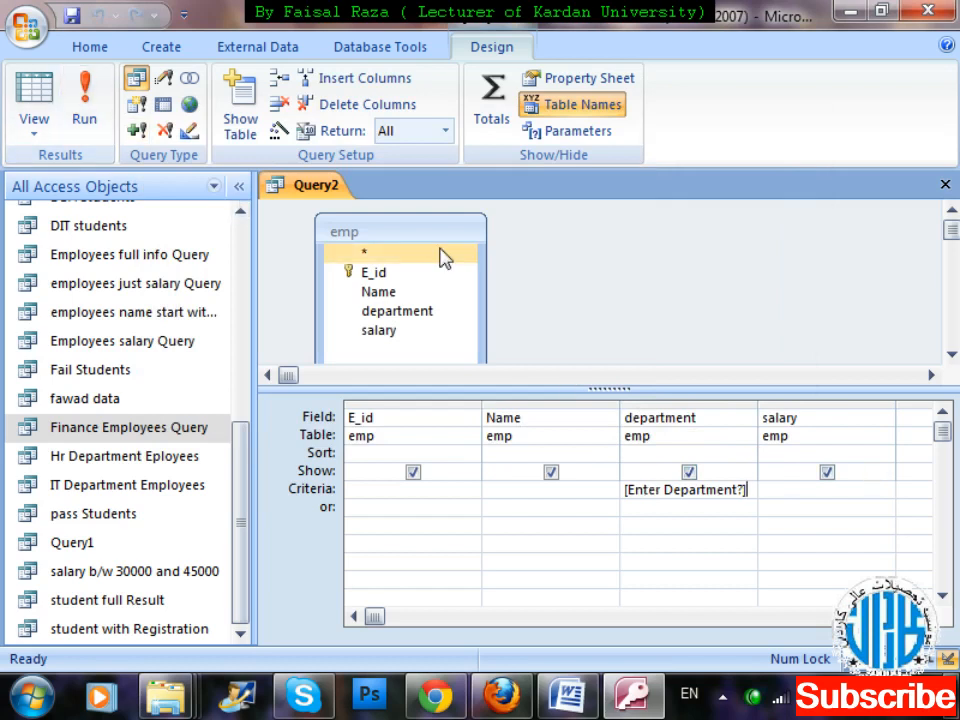
Close the new query and save it under the name Enter Department ?
key("ctrl+F4")
key("Return")
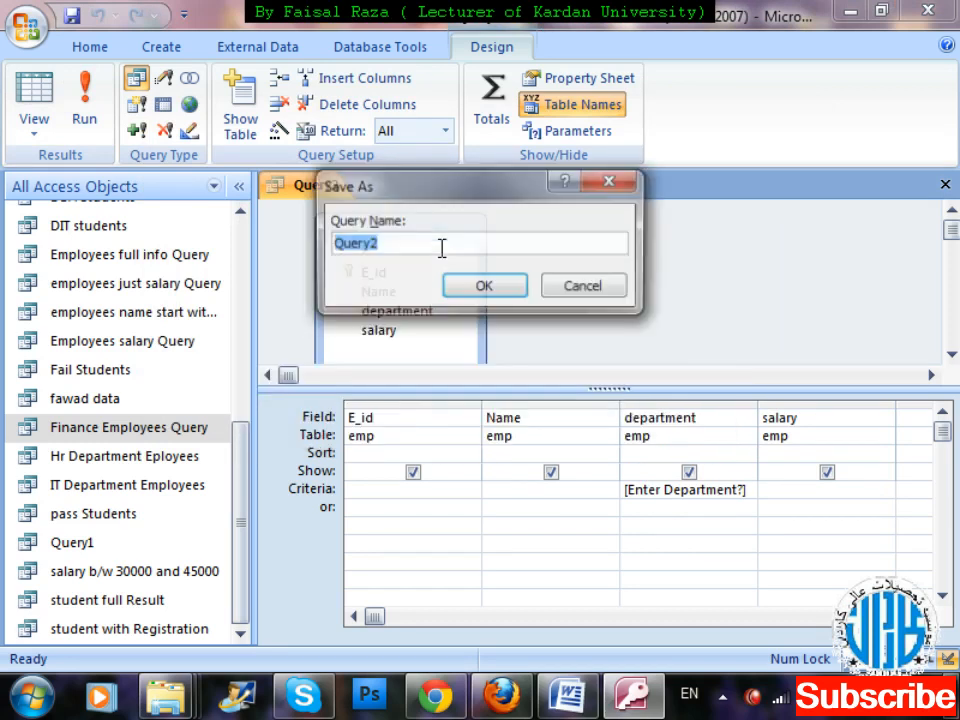
key("BackSpace")
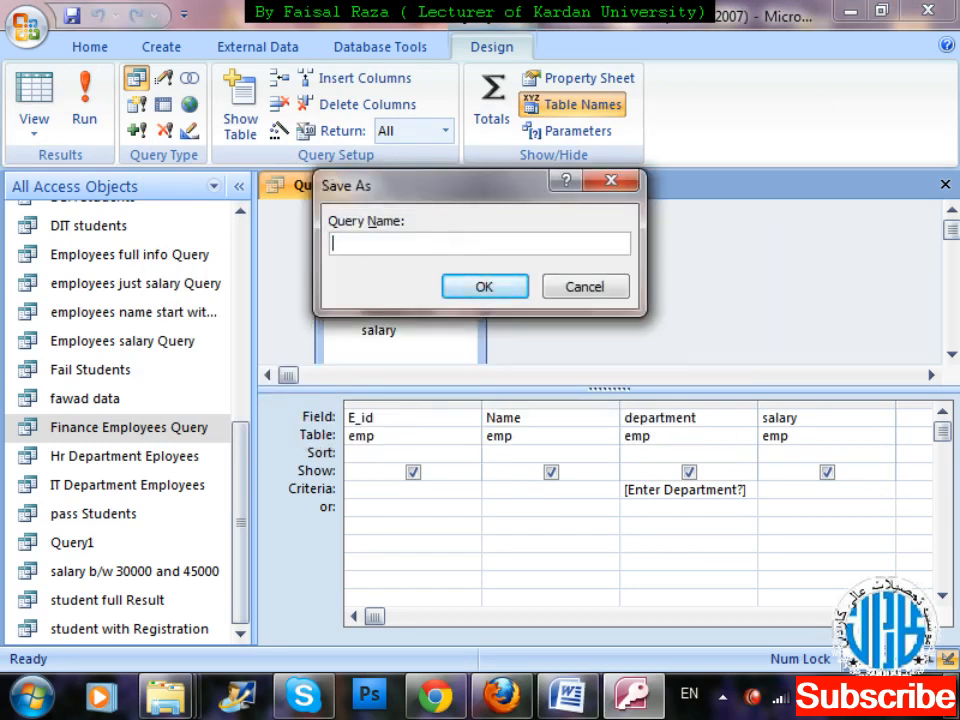
type("Enter Depar")
key("BackSpace")
key("BackSpace")
key("BackSpace")
type("epar")
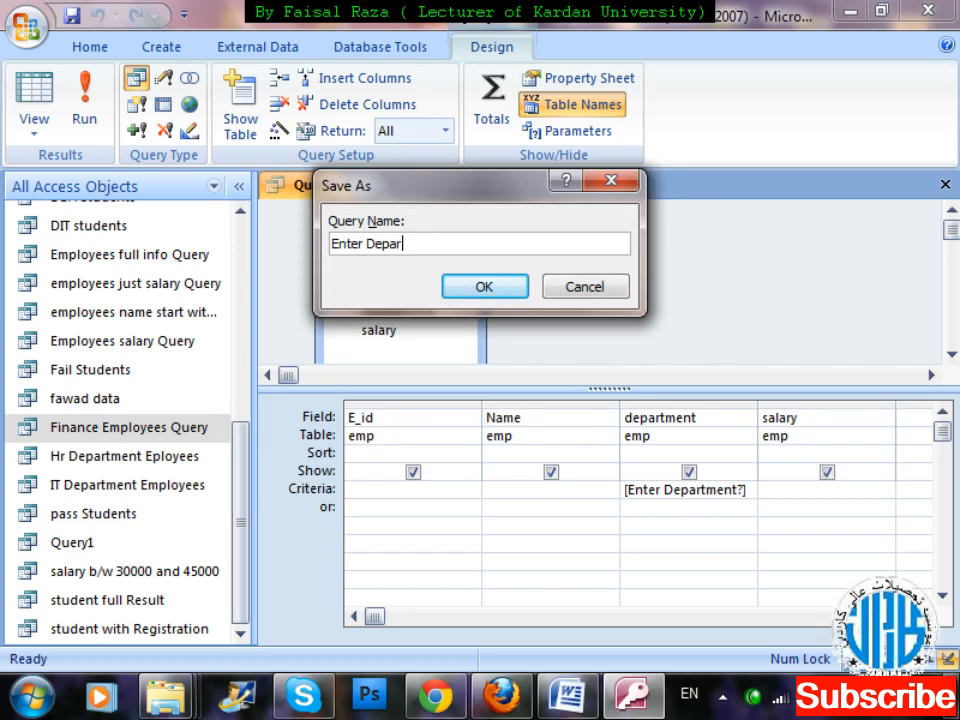
type("tment ?")
key("Return")
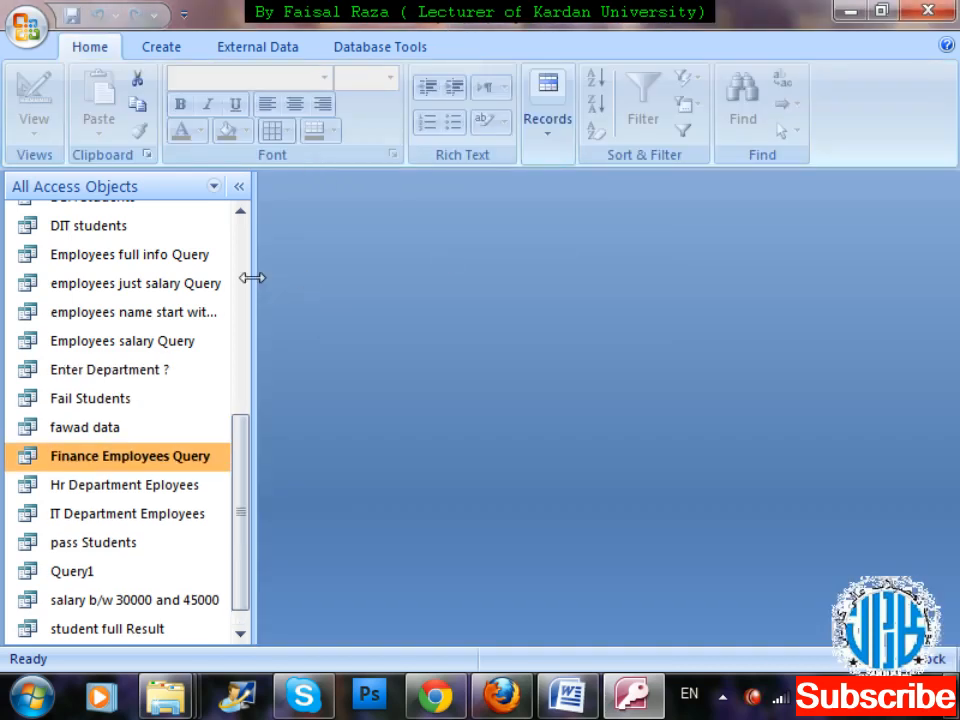
Try running the saved Enter Department ? query with IT department as the parameter value.
scroll(250, 490, "up", 1)
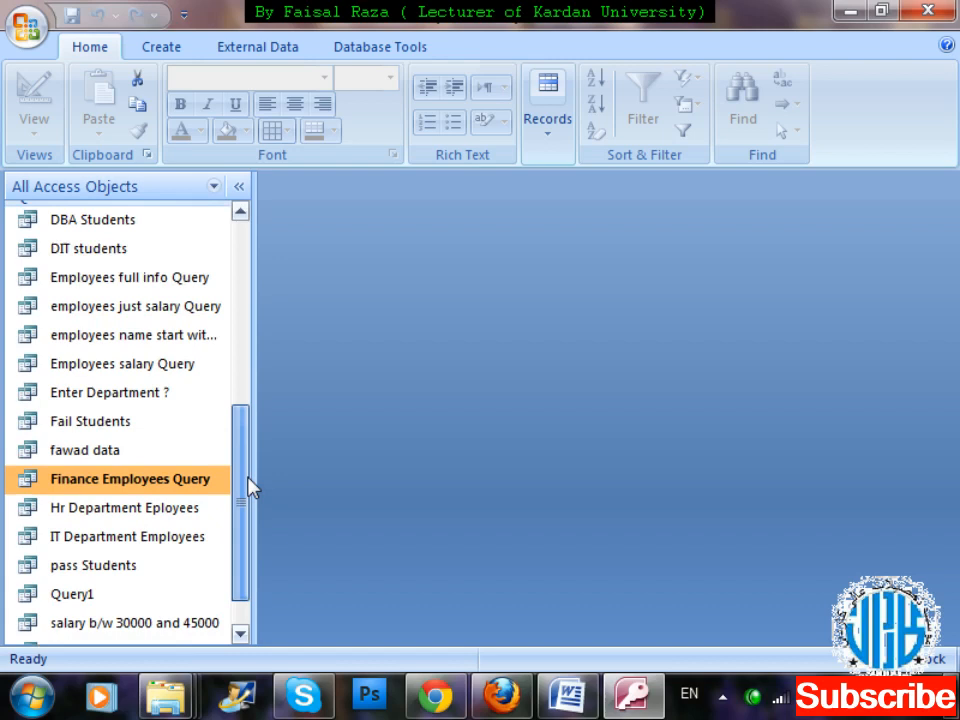
left_click(141, 405)
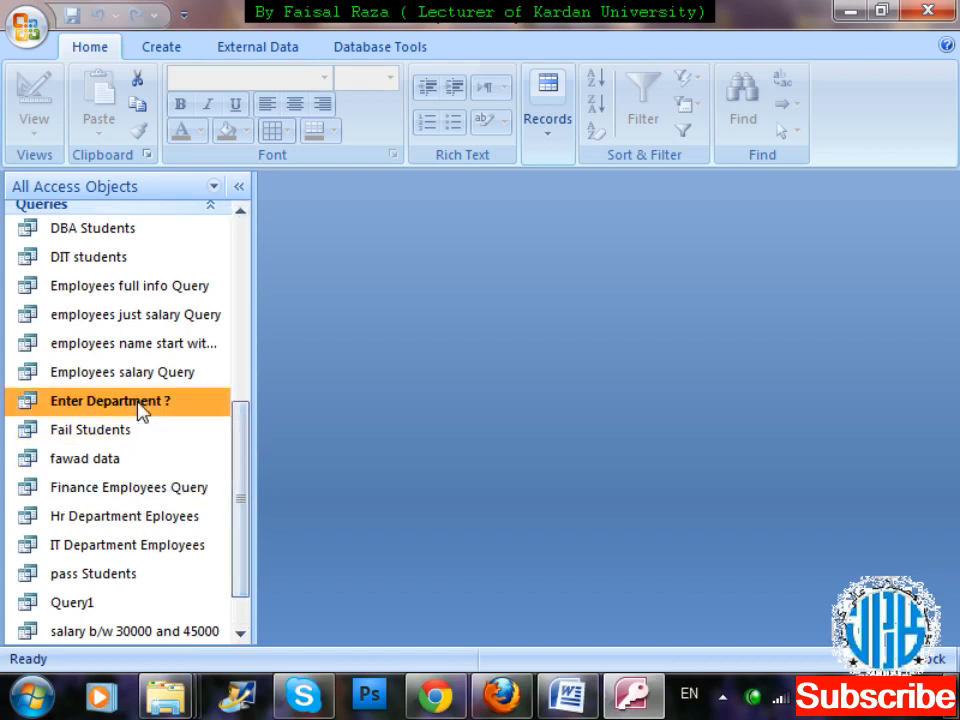
double_click(139, 404)
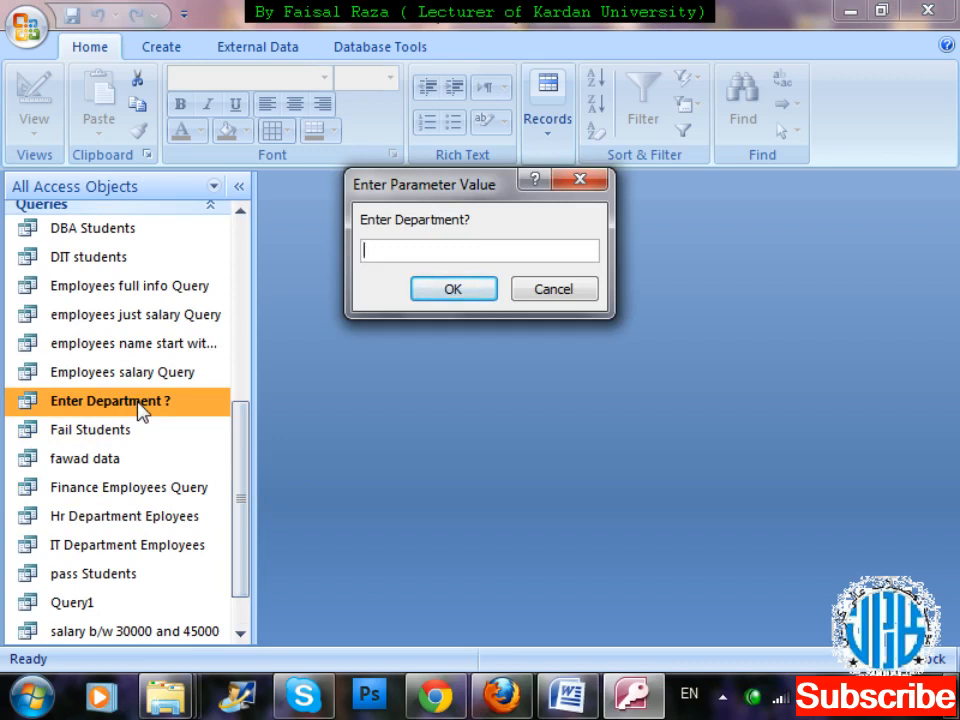
type("IT department")
key("Return")
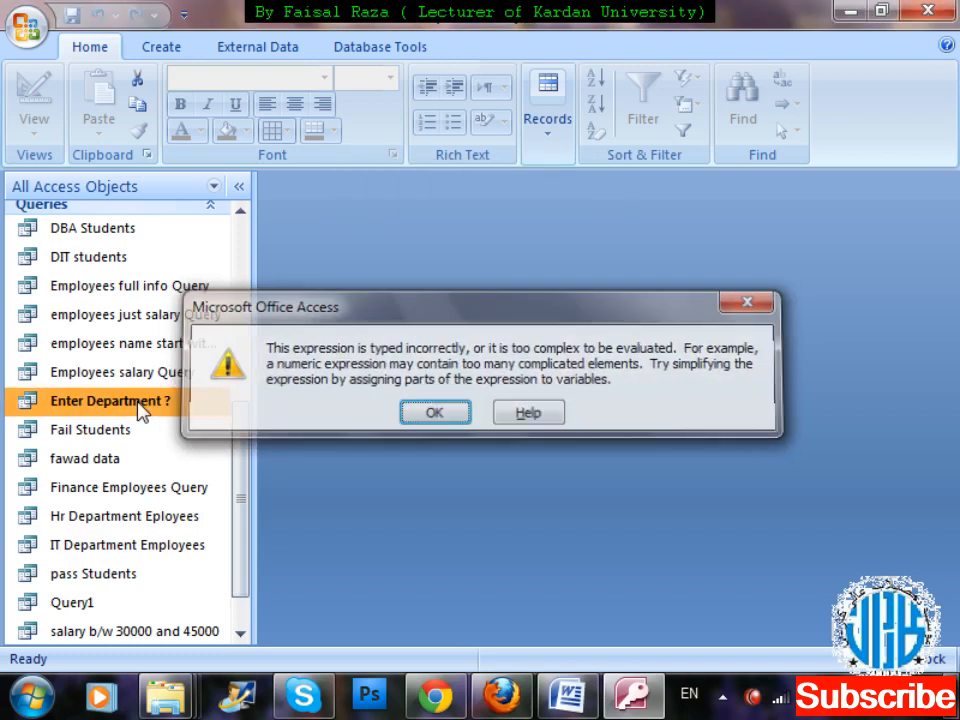
key("Return")
Try running the Enter Department ? query again with sales as the department value.
double_click(140, 405)
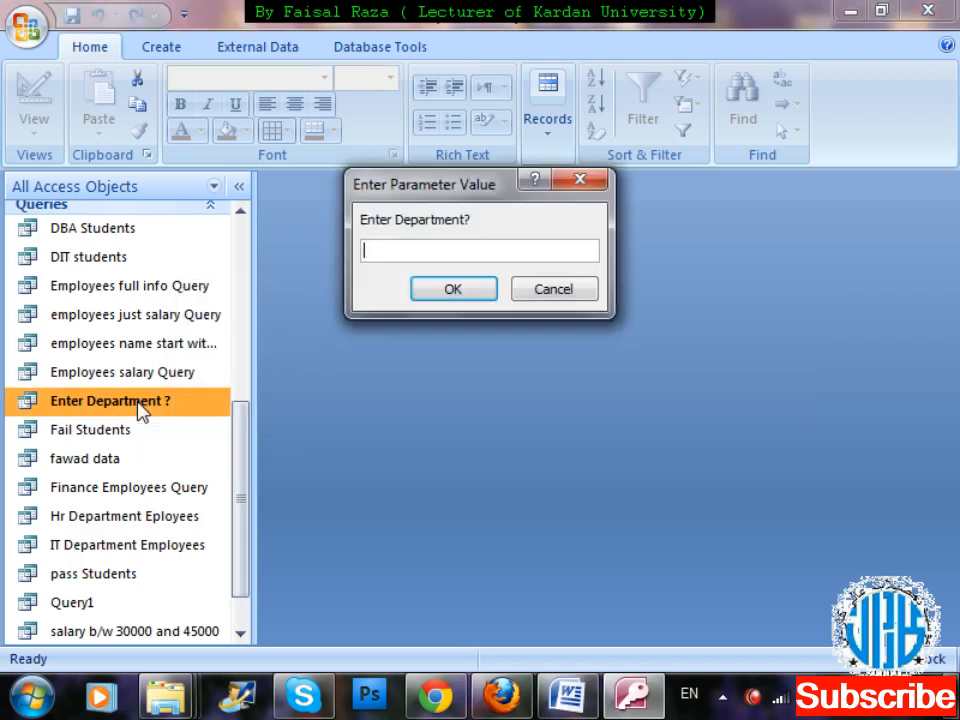
type("IT Deap")
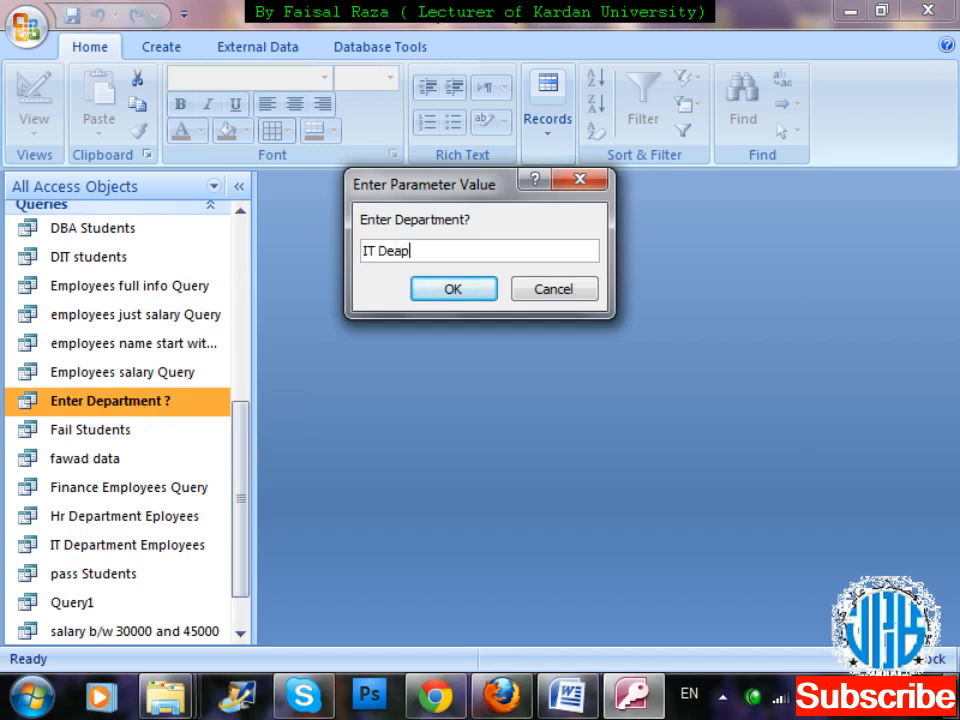
key("BackSpace")
key("BackSpace")
type("pa")
key("BackSpace")
key("BackSpace")
key("BackSpace")
key("BackSpace")
key("BackSpace")
key("BackSpace")
key("BackSpace")
type("sales")
key("Return")
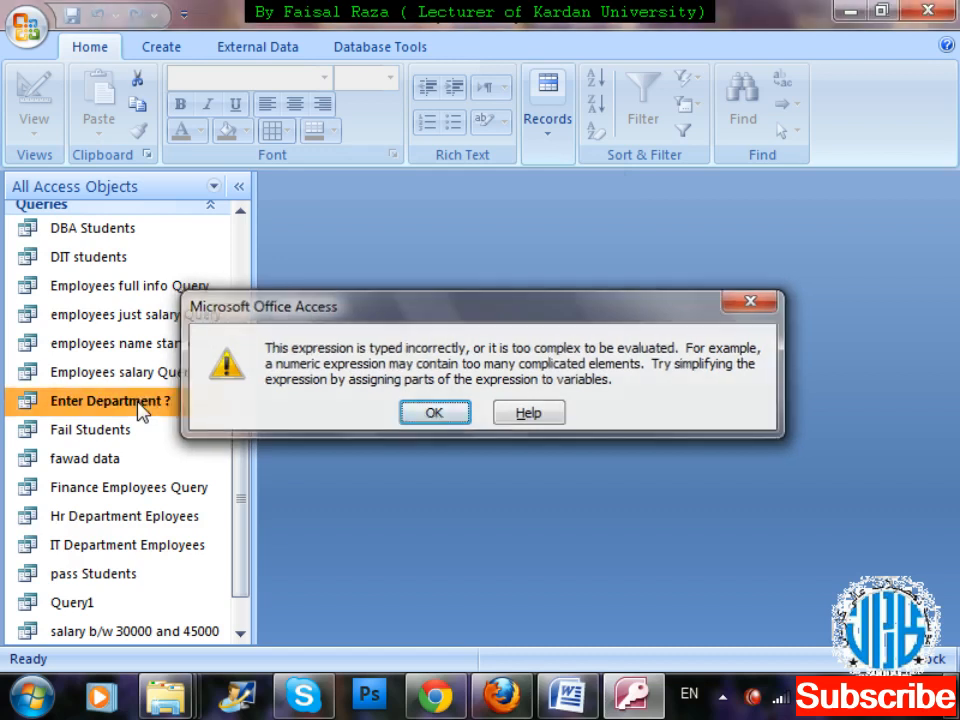
key("Return")
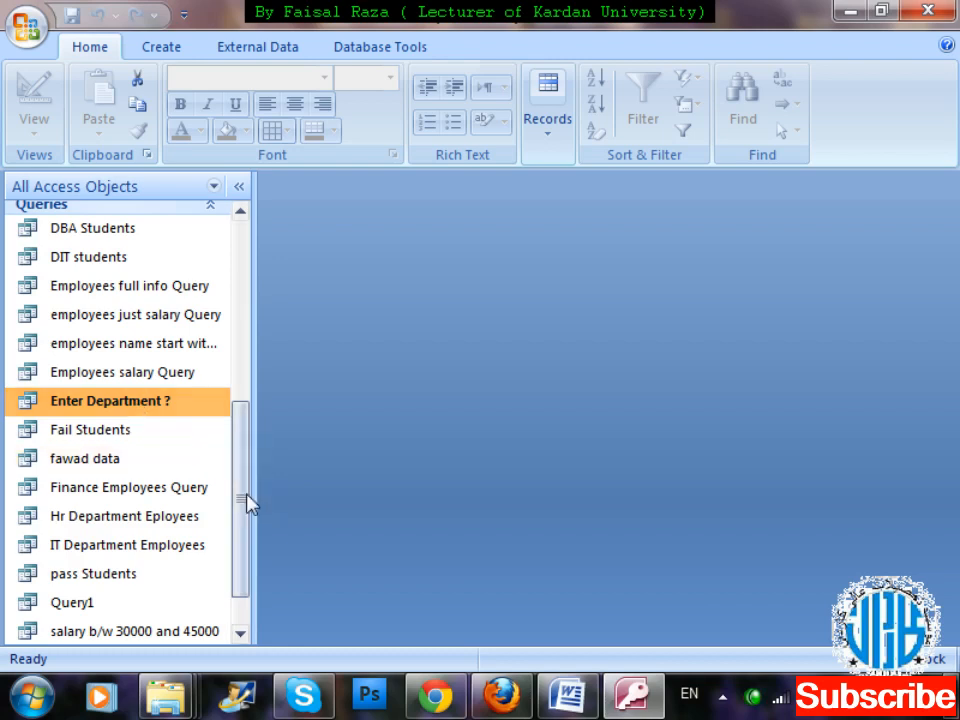
left_click_drag(246, 501, 249, 539)
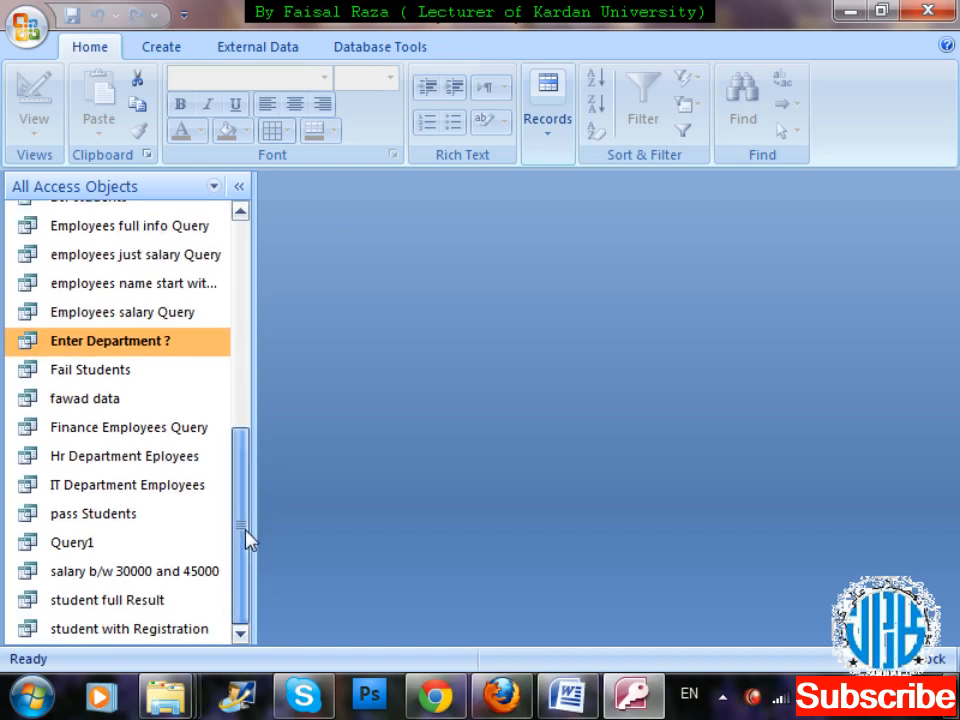
left_click_drag(249, 539, 259, 332)
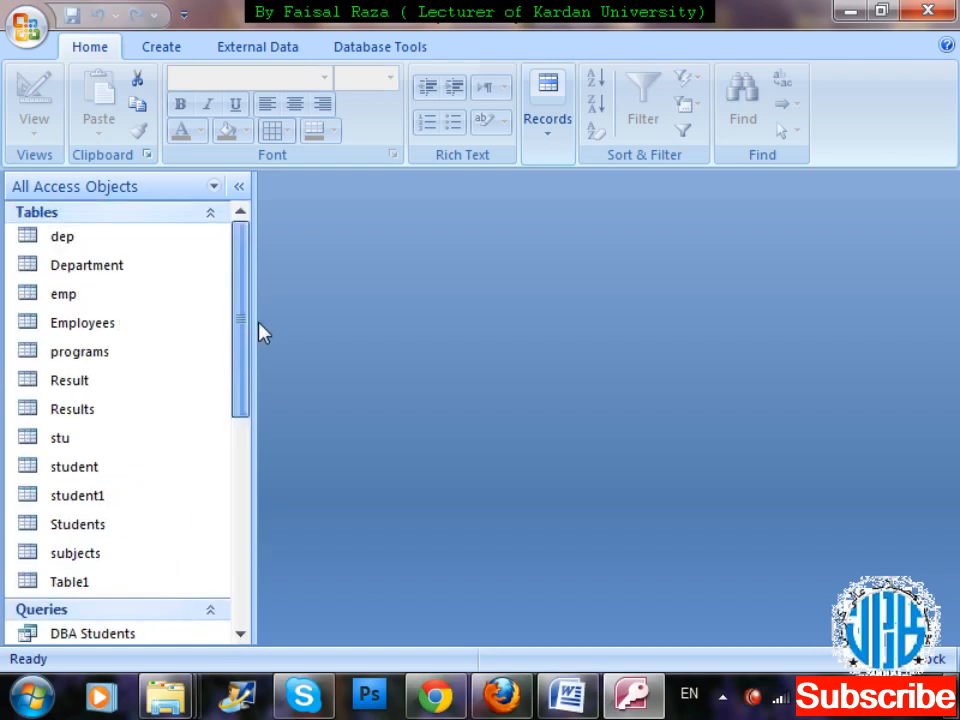
left_click(140, 328)
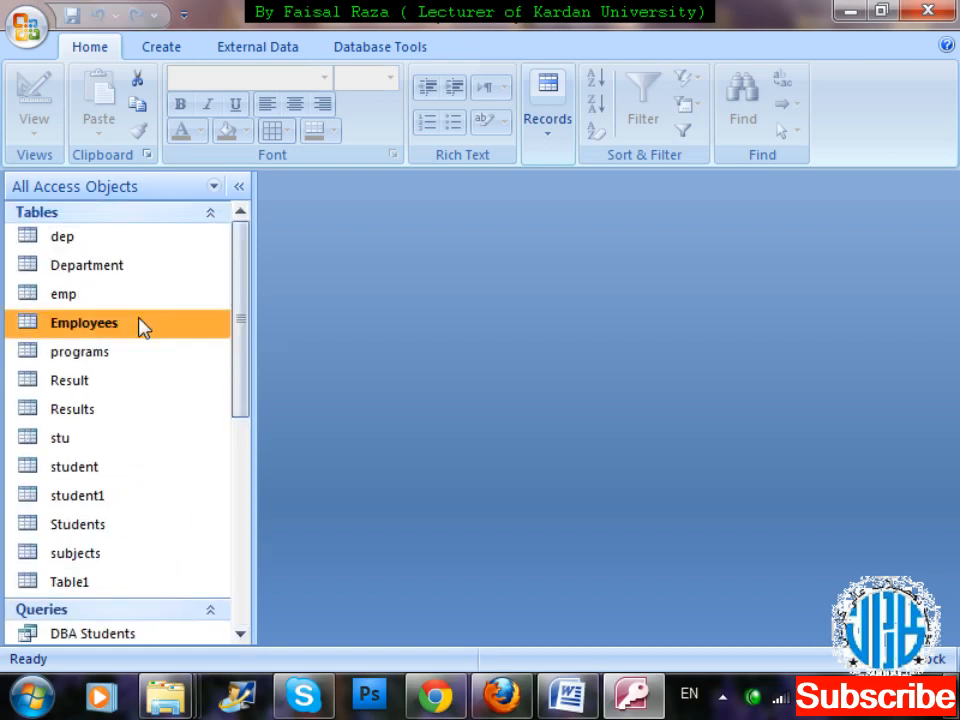
left_click(159, 47)
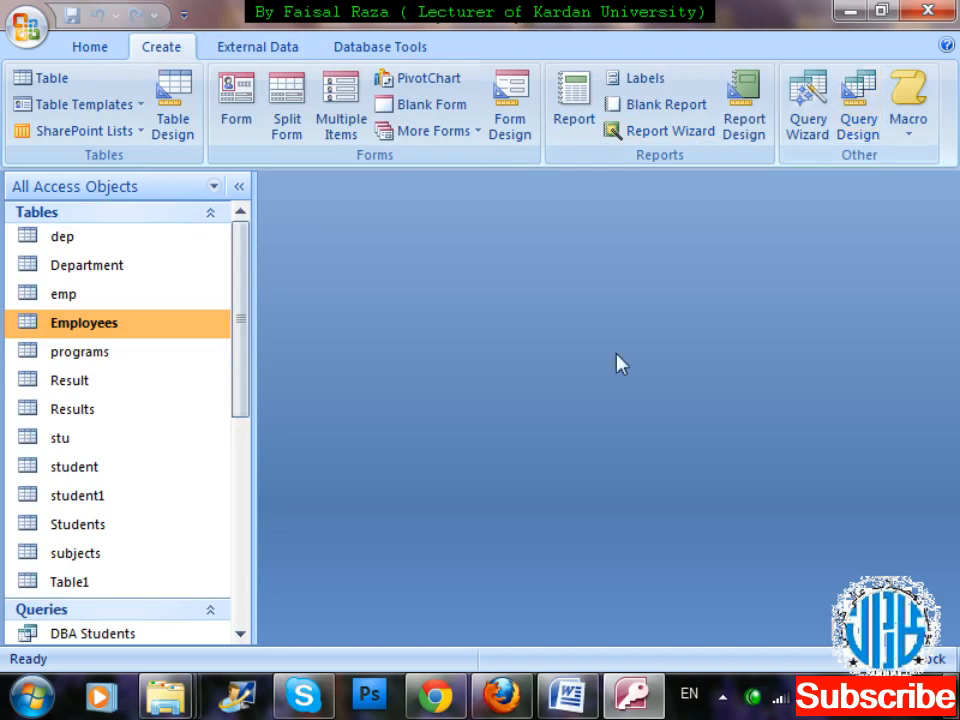
Run the Enter Department ? query with department value 2 and close the results.
left_click_drag(249, 362, 253, 503)
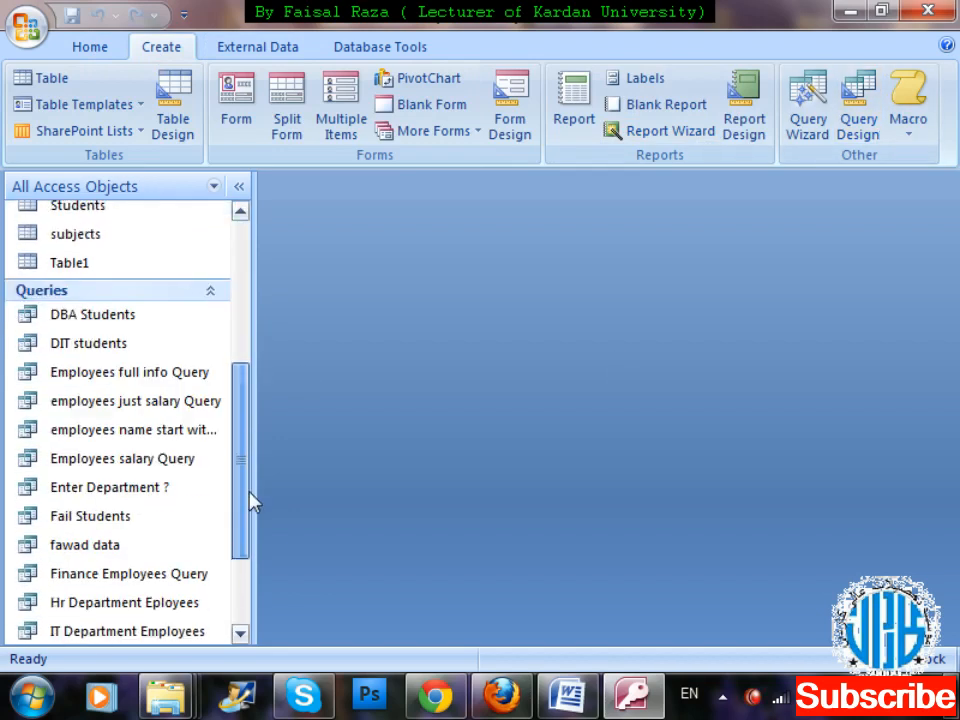
double_click(84, 487)
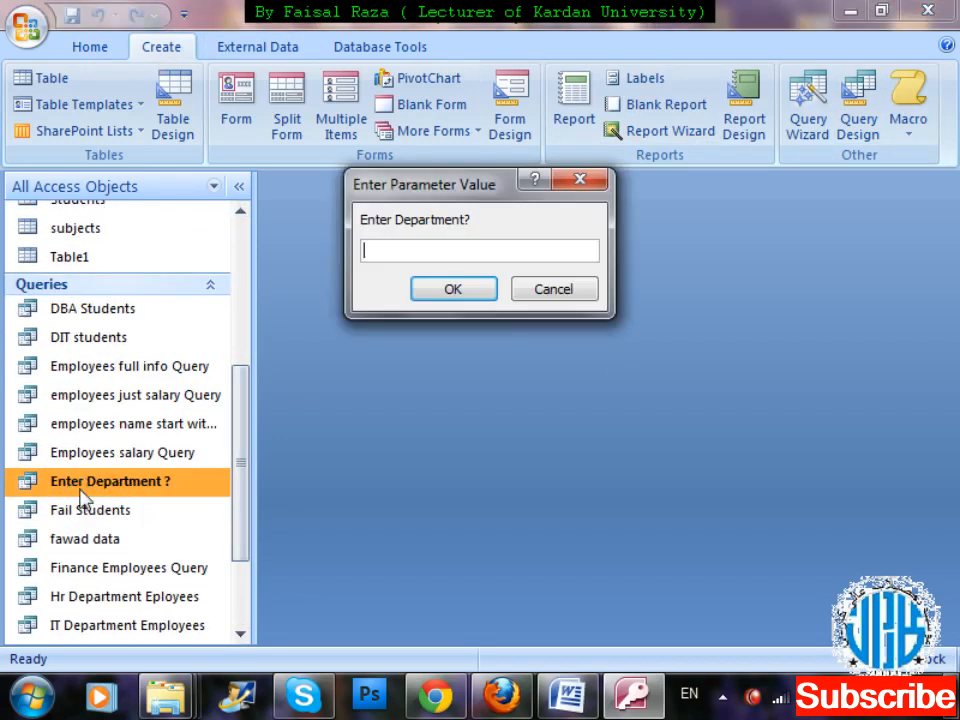
type("2")
key("Return")
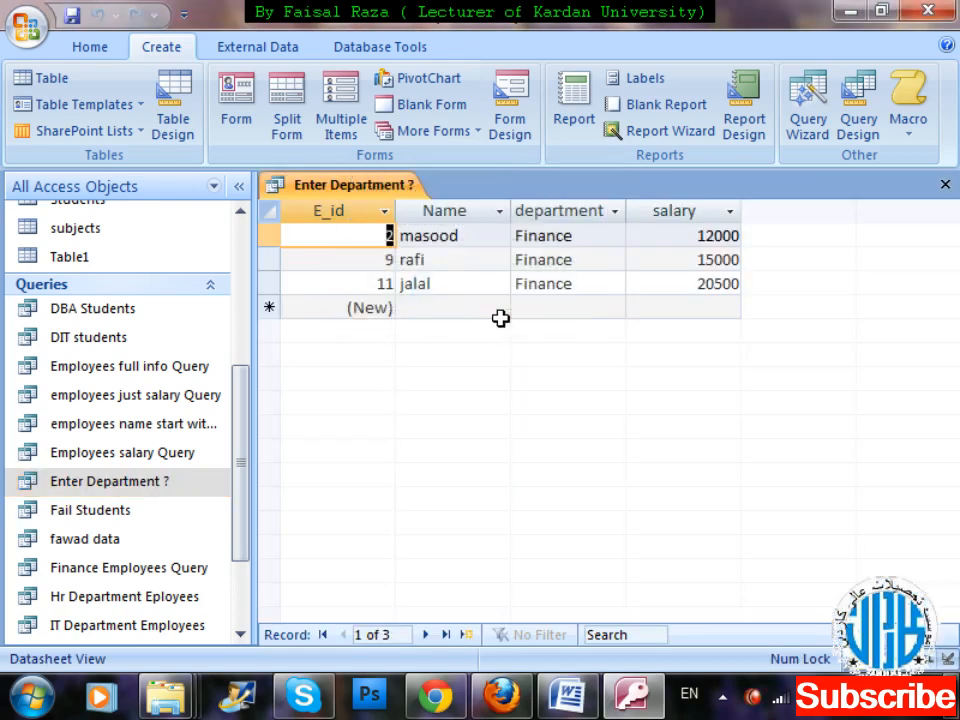
key("ctrl+w")
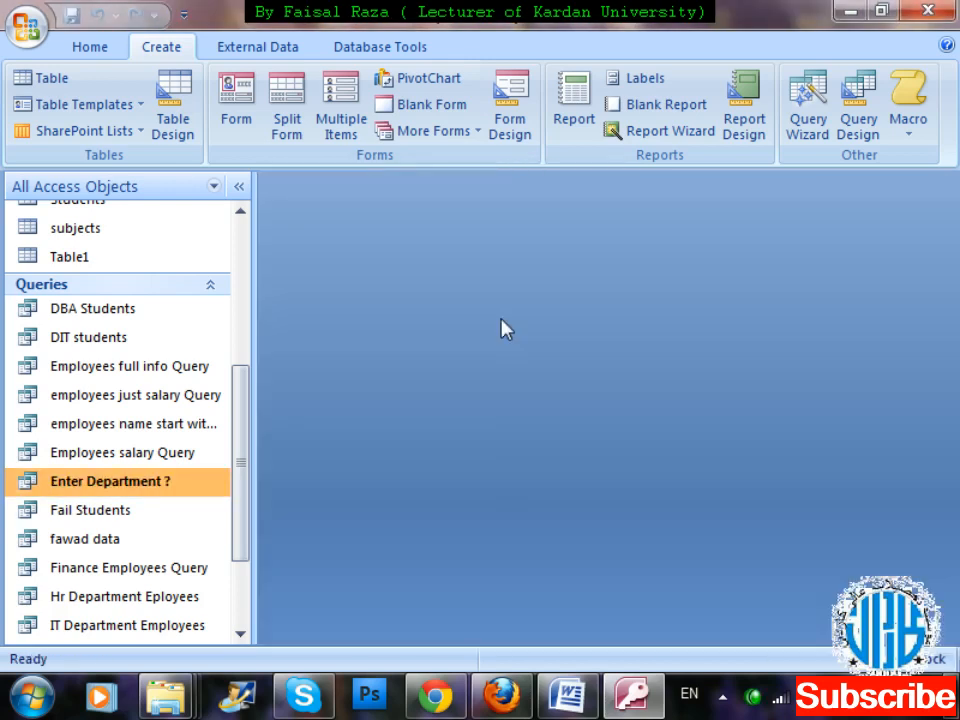
Run the Enter Department ? query for the HR department's employees and close the results.
double_click(181, 484)
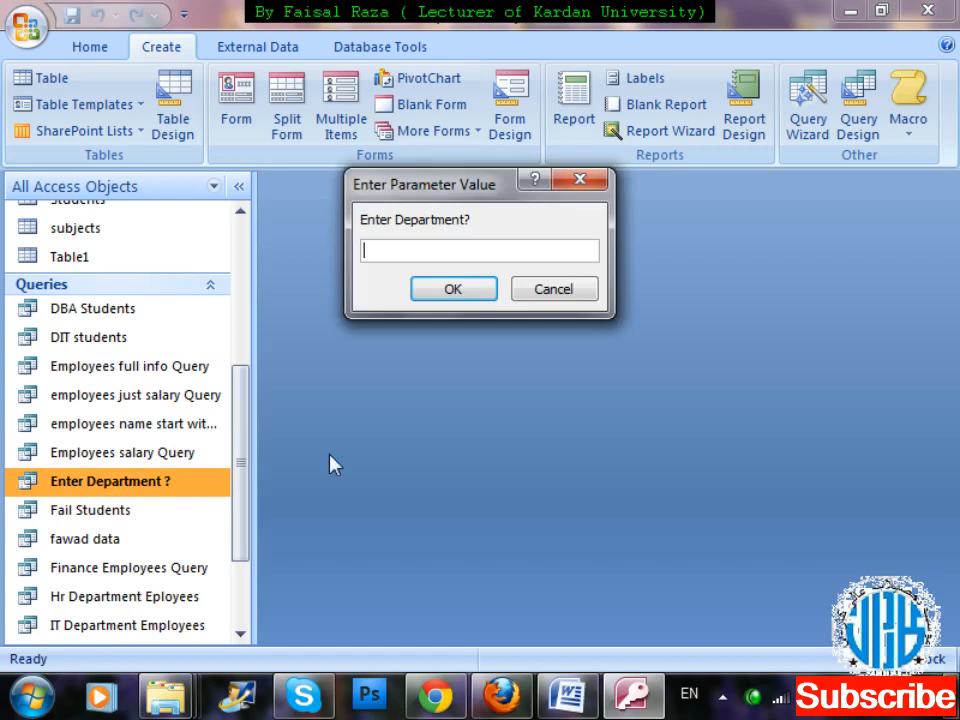
type("HR")
key("Return")
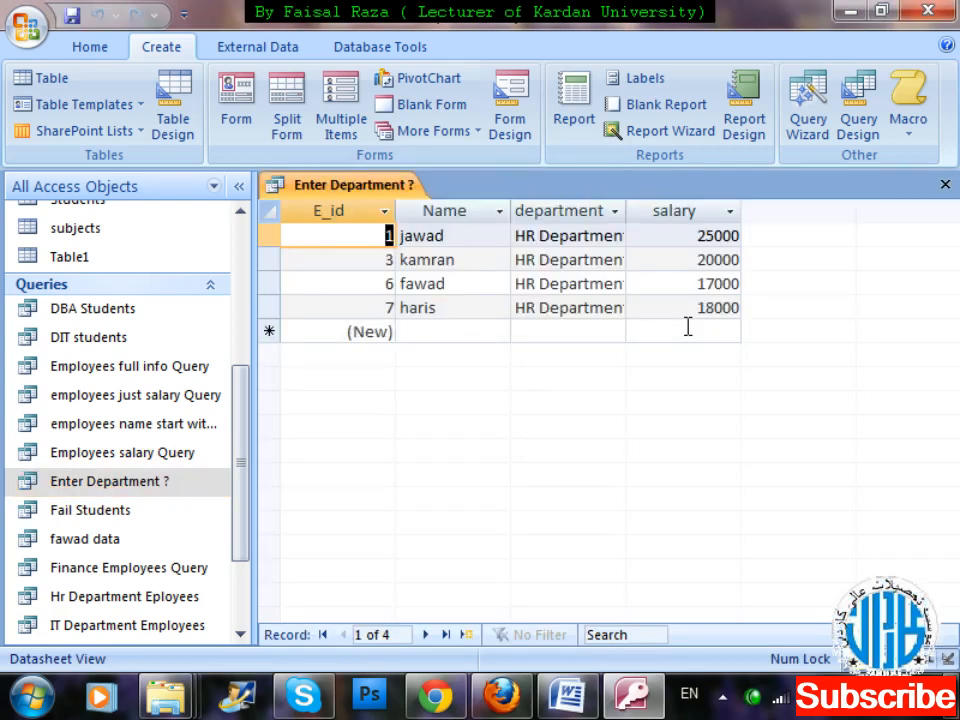
key("ctrl+w")
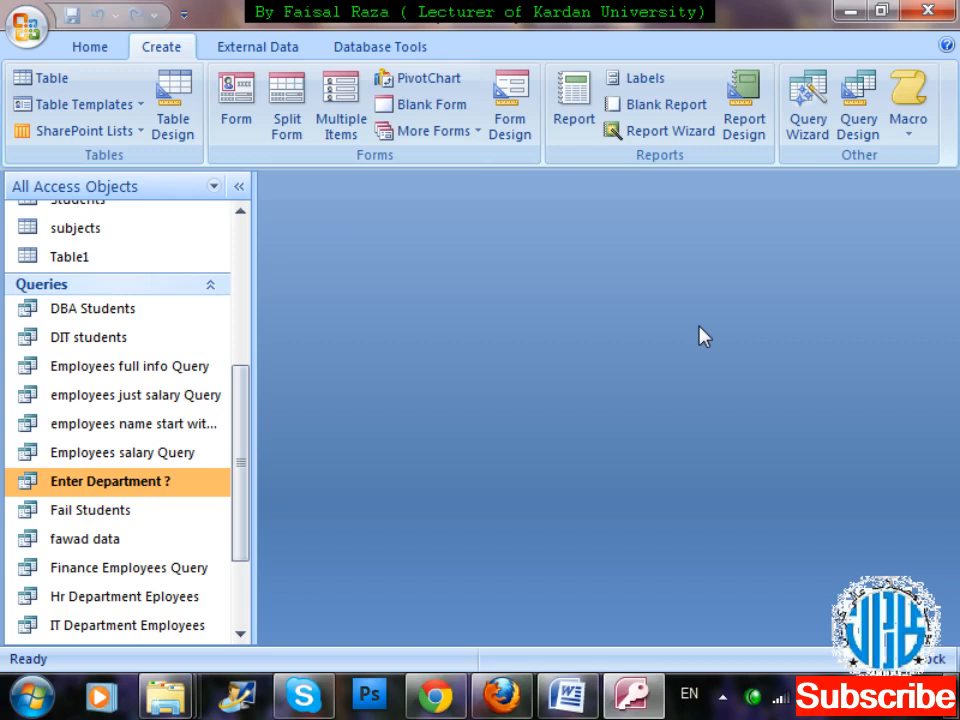
Open the Enter Department ? query in design view and enlarge the area showing the emp table.
right_click(171, 494)
key("Down")
key("Down")
key("Return")
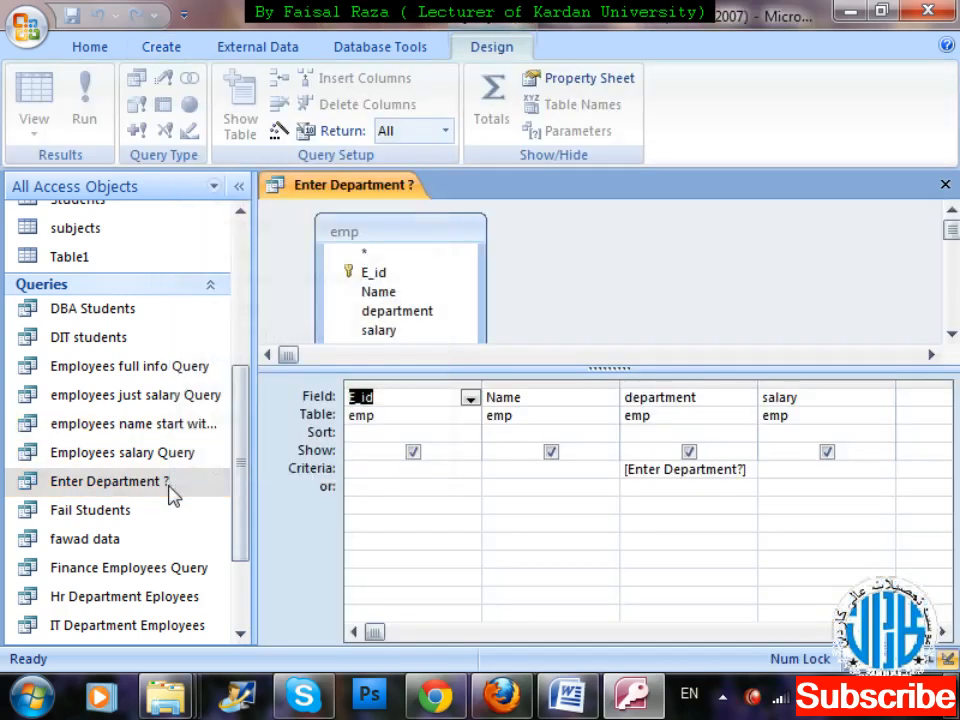
left_click_drag(742, 370, 741, 427)
left_click(408, 237)
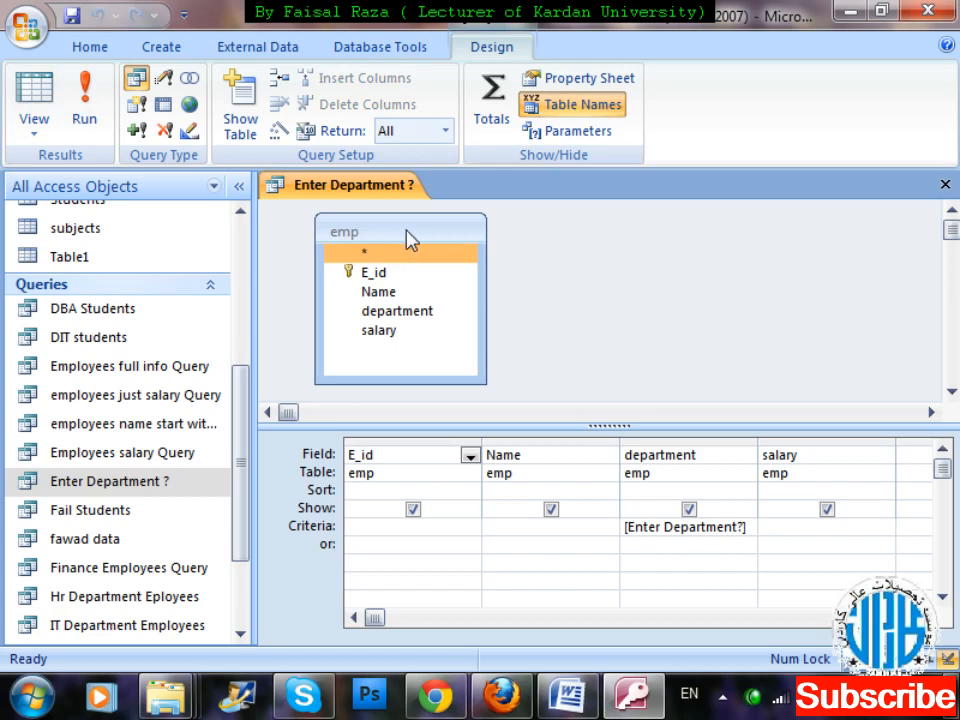
Add the dep table to the query and insert its dep_name field before the department column.
left_click(240, 118)
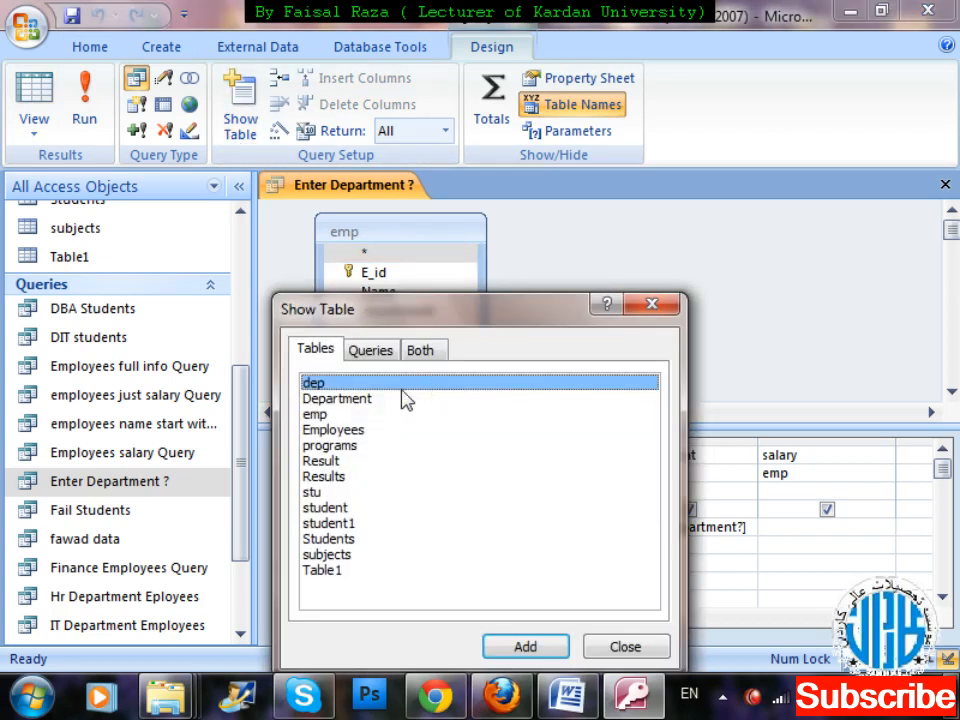
double_click(350, 388)
left_click(655, 308)
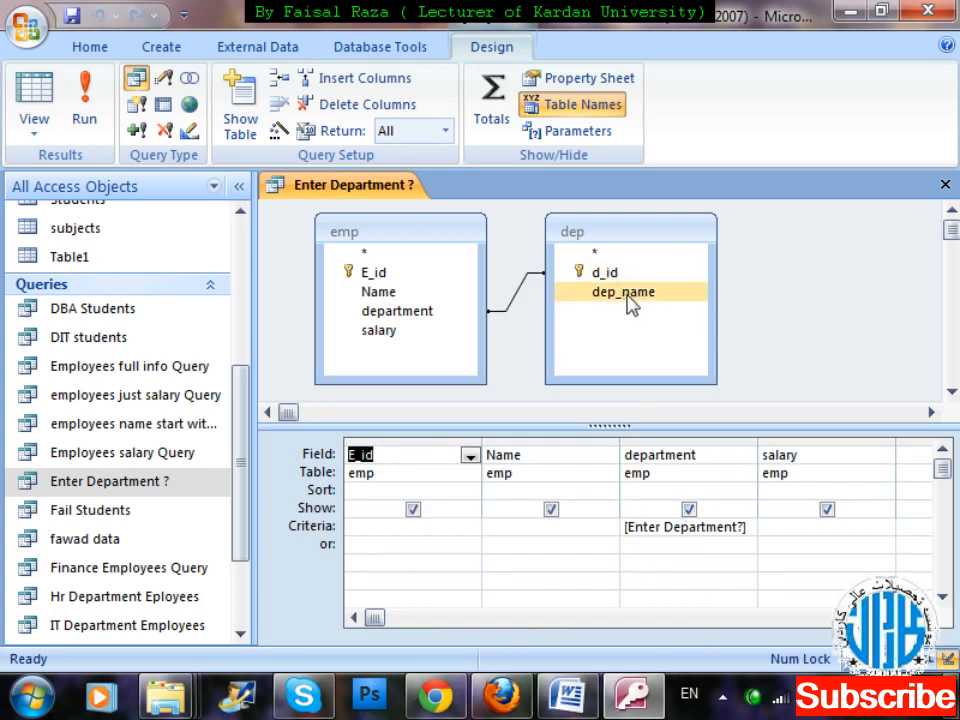
left_click_drag(630, 300, 672, 457)
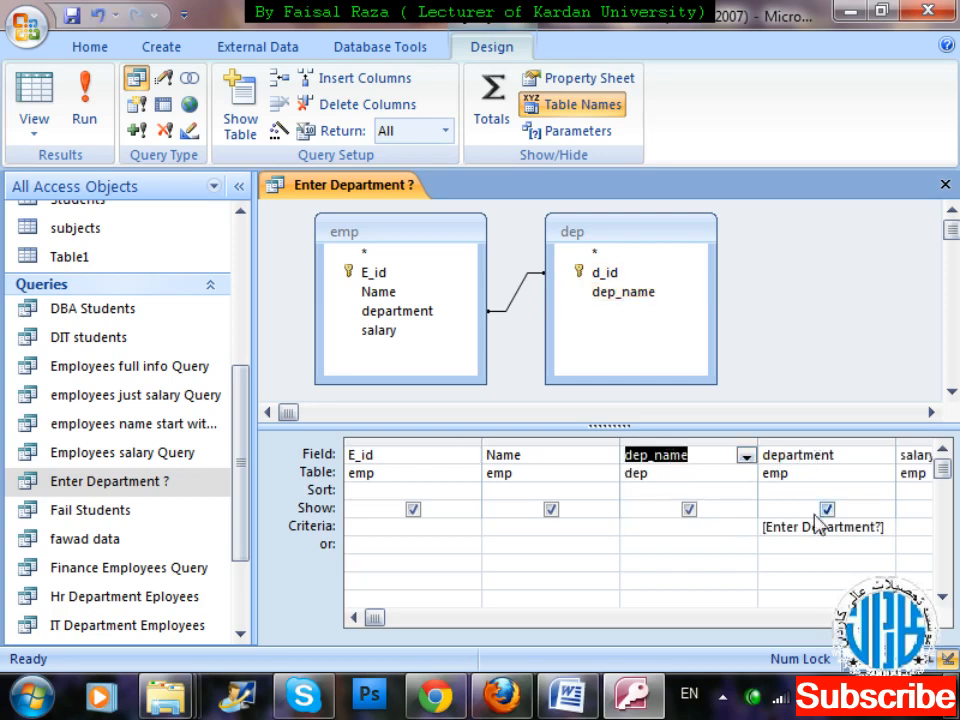
Clear the department column's criteria and exclude that column from the displayed query results.
left_click_drag(893, 529, 736, 465)
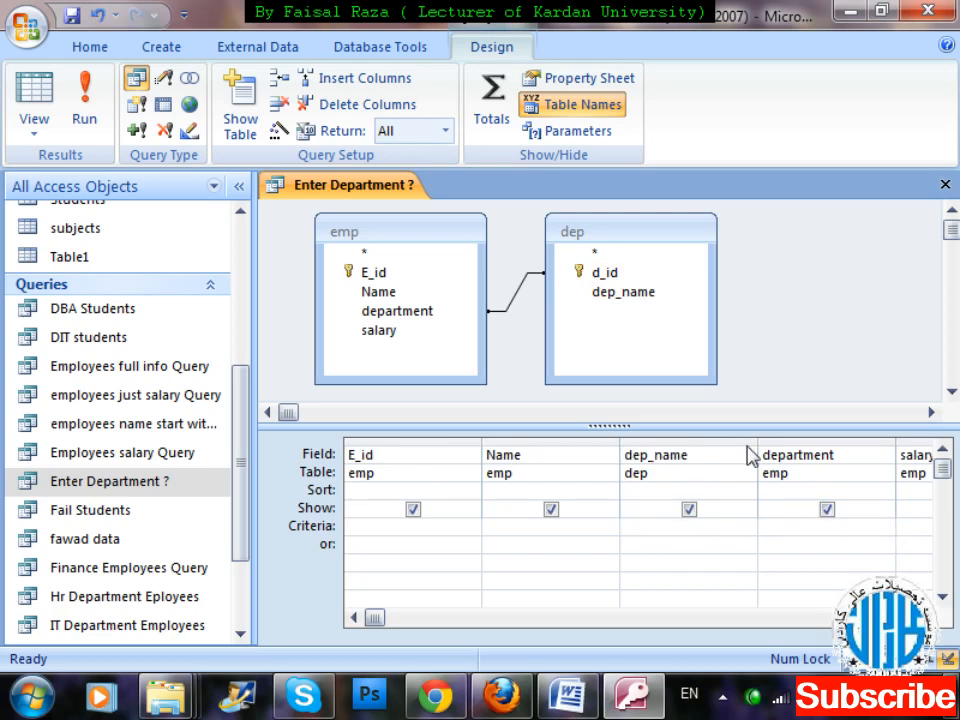
left_click(827, 510)
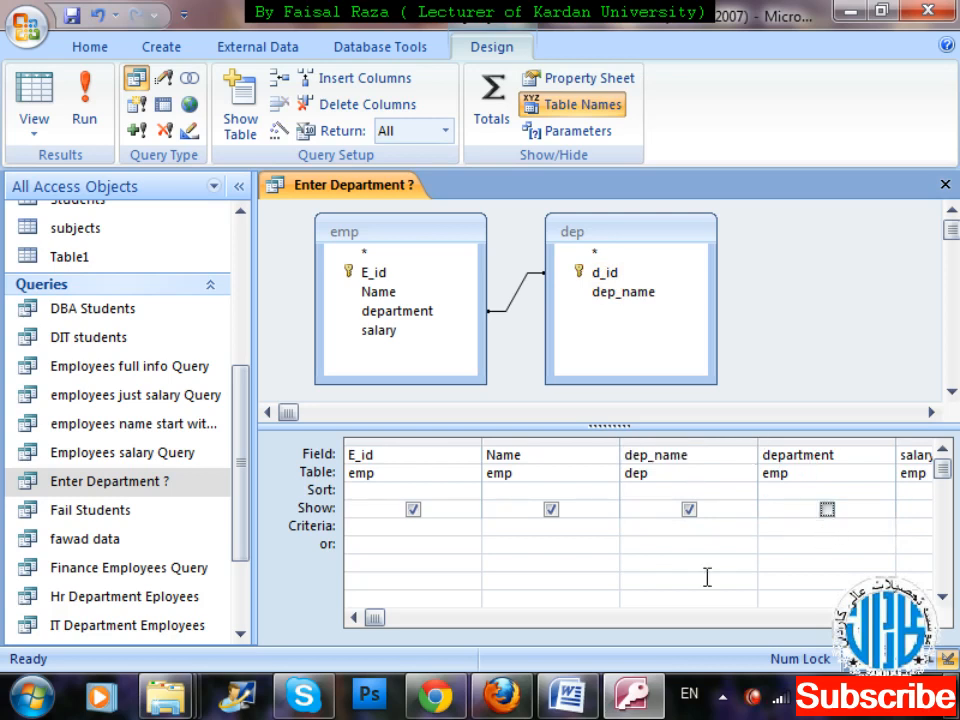
left_click(625, 526)
left_click(70, 96)
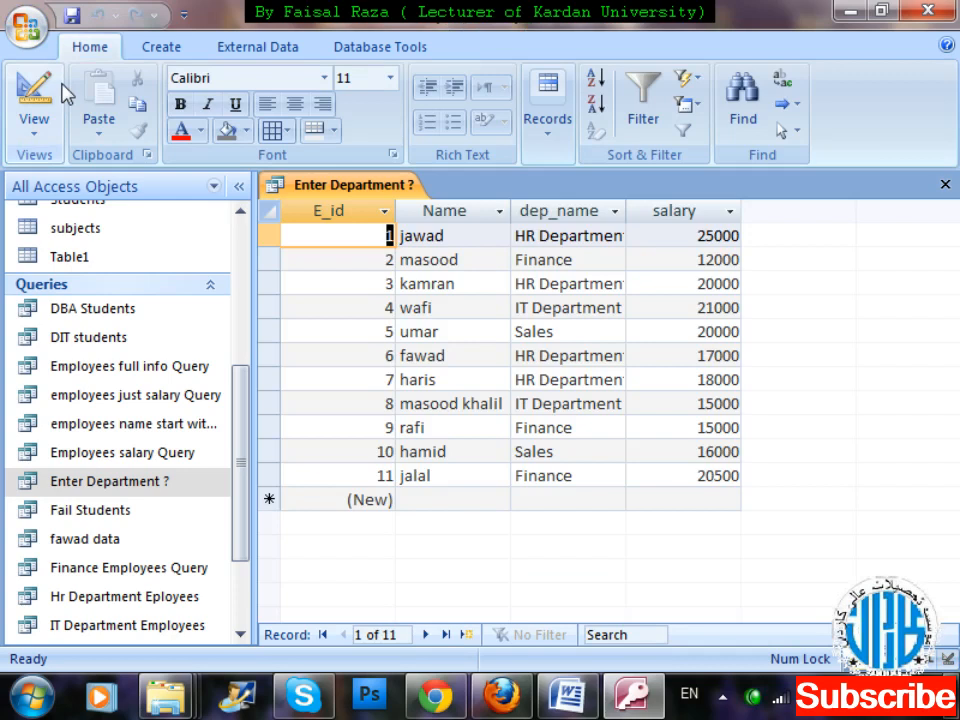
Return the query to design view and delete the department column from the design grid.
left_click(42, 121)
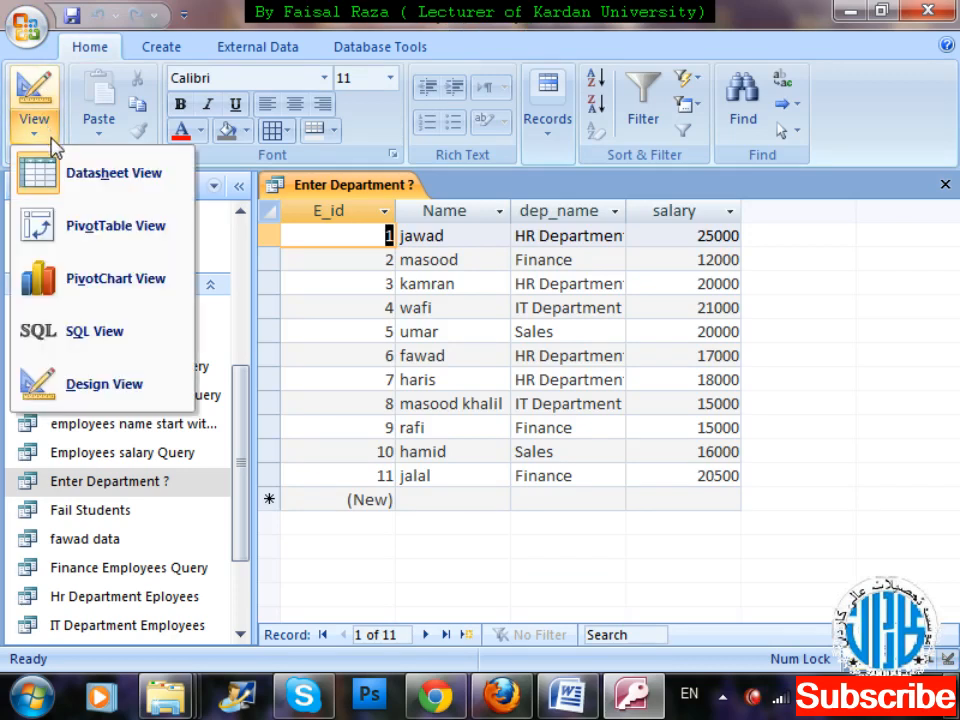
left_click(110, 384)
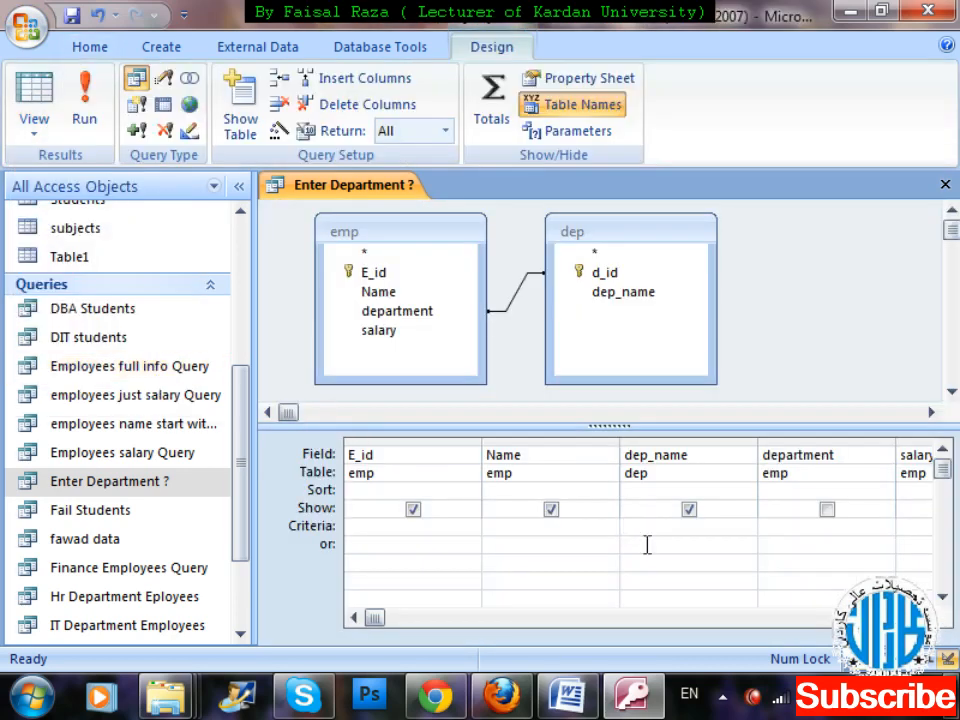
left_click(802, 441)
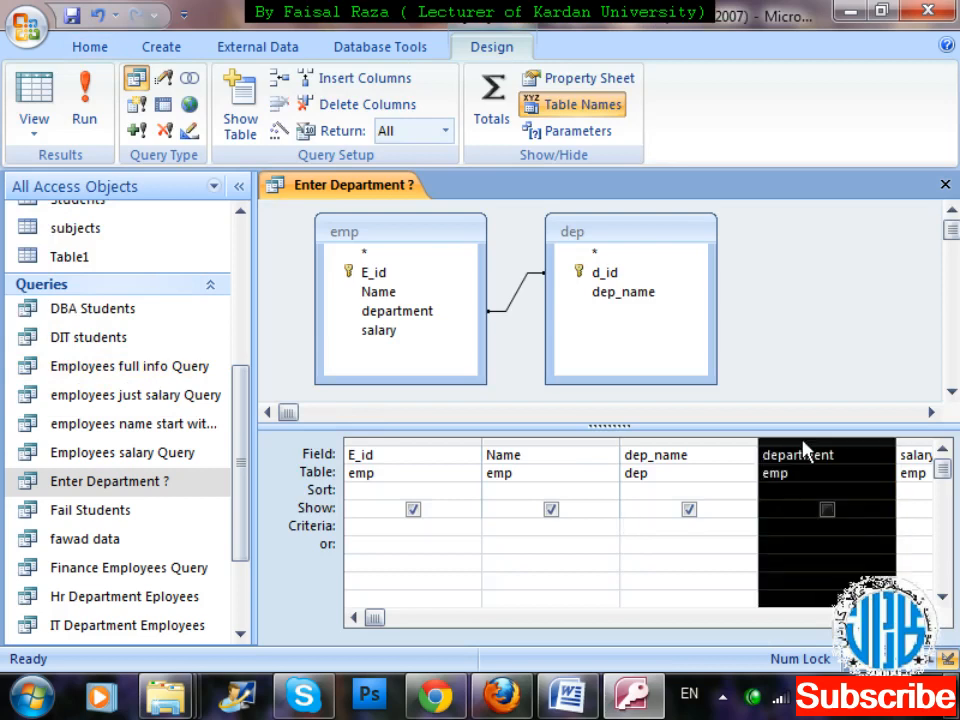
key("Delete")
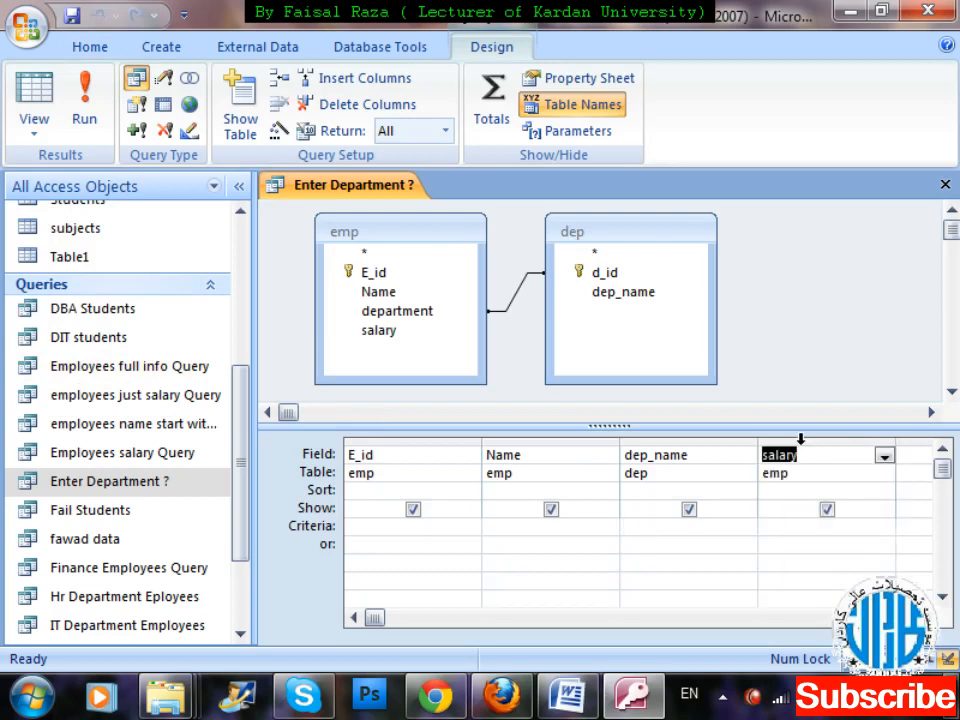
Set the criteria of the dep_name column to the parameter prompt [Enter Department ?].
left_click(627, 524)
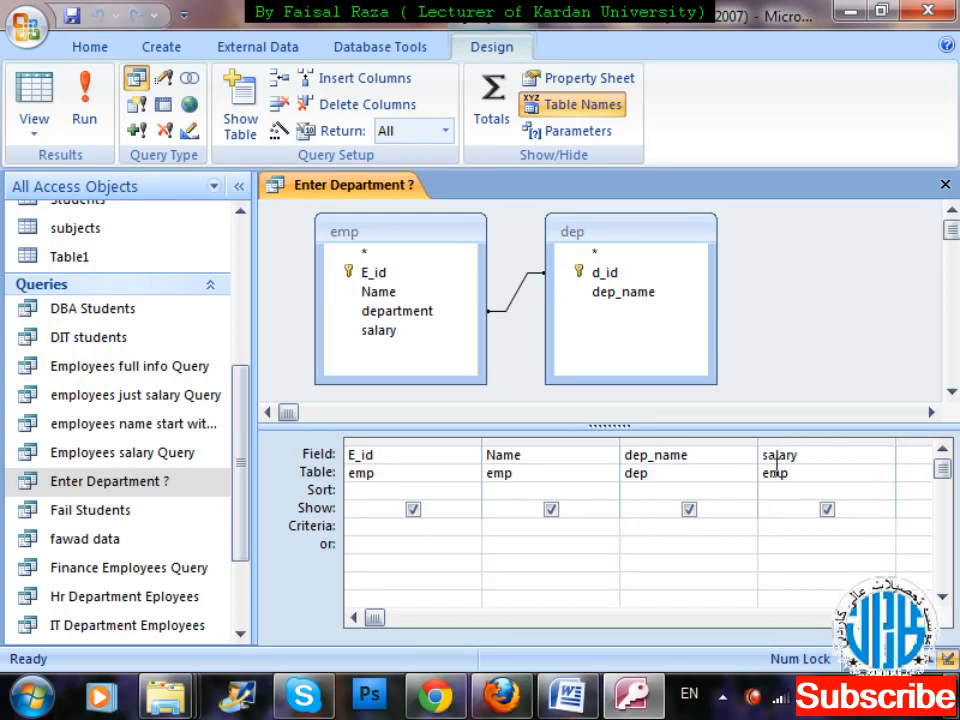
type("[Enter Depart")
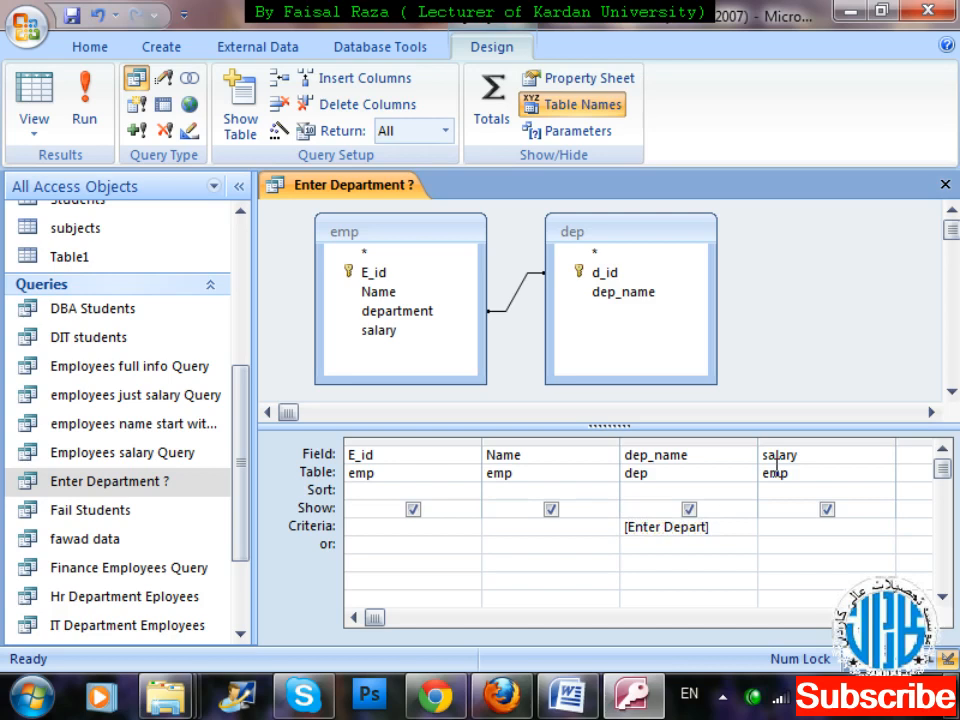
type("ment ?]")
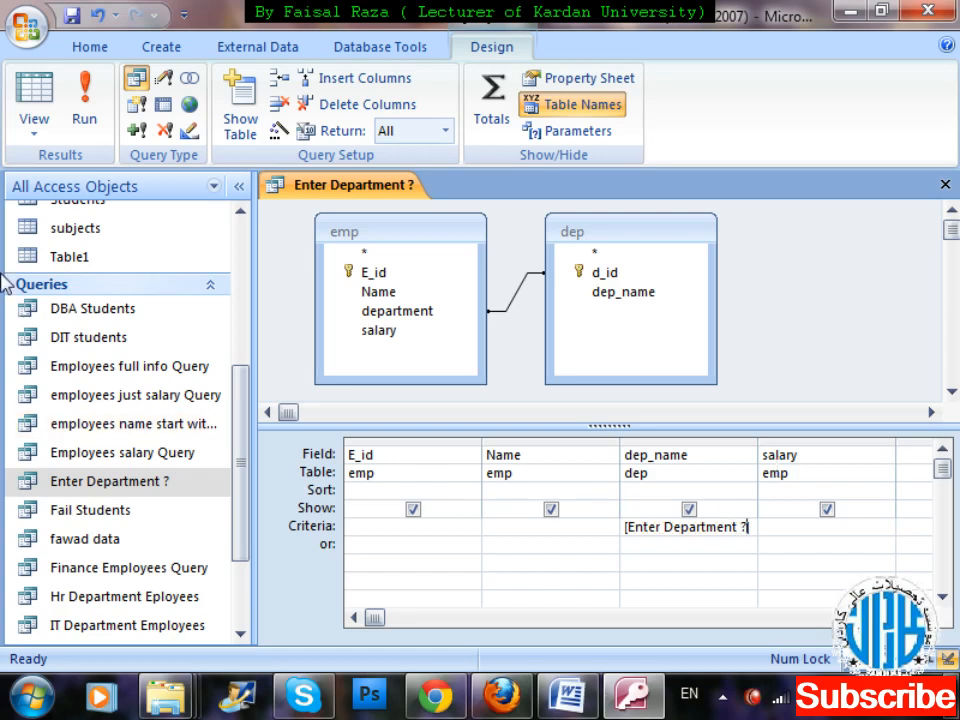
Run the query with HR Department as the parameter value, and close it saving the design changes.
left_click(70, 124)
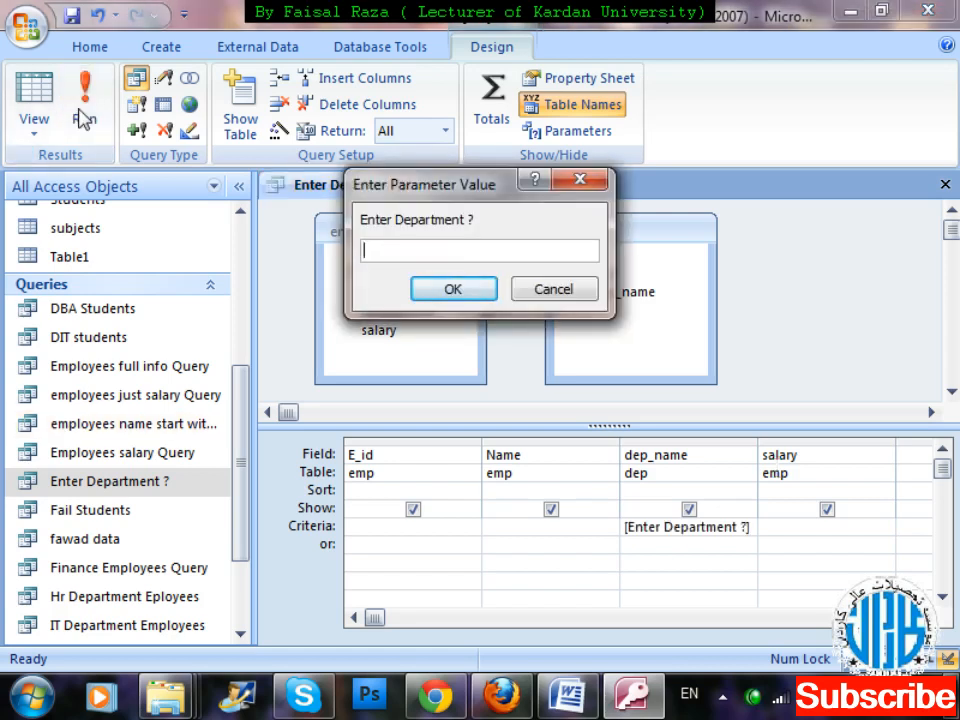
type("HR Depart")
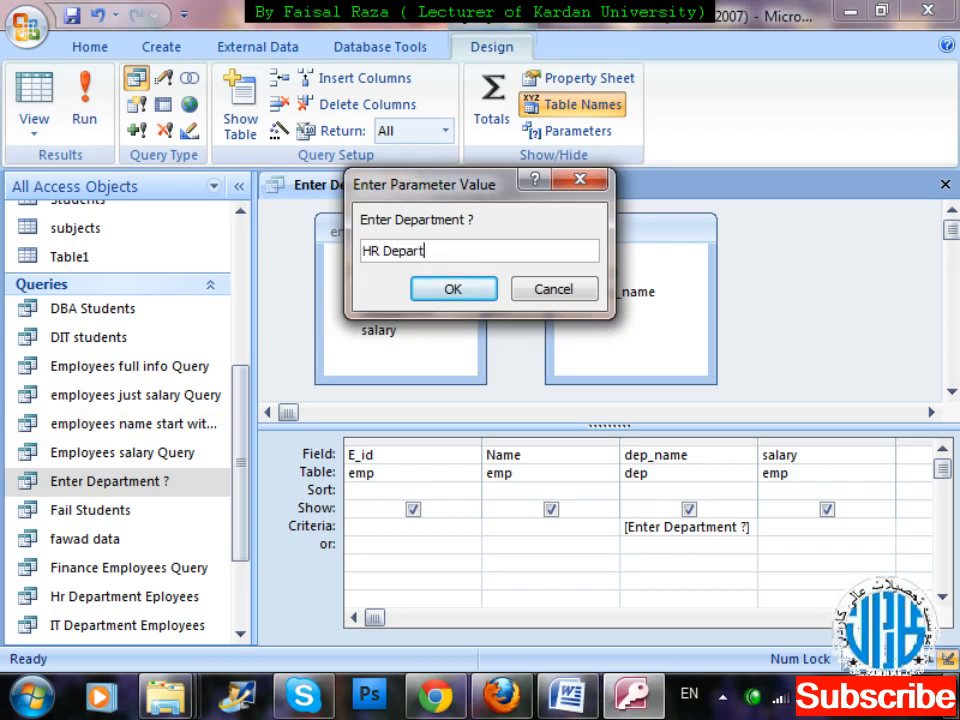
type("ment")
key("Return")
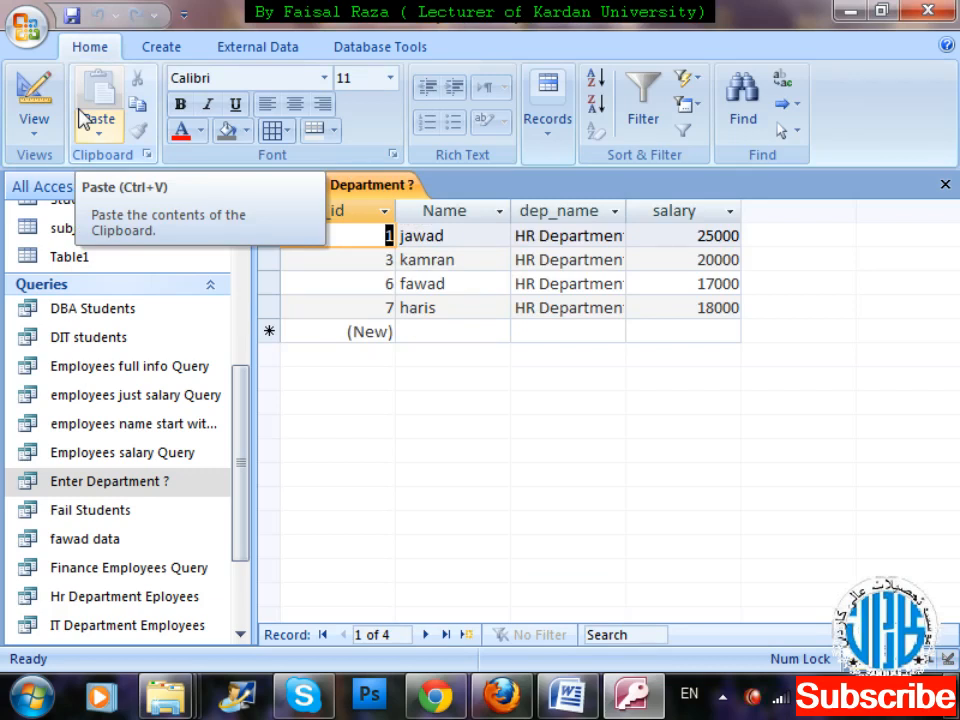
key("ctrl+w")
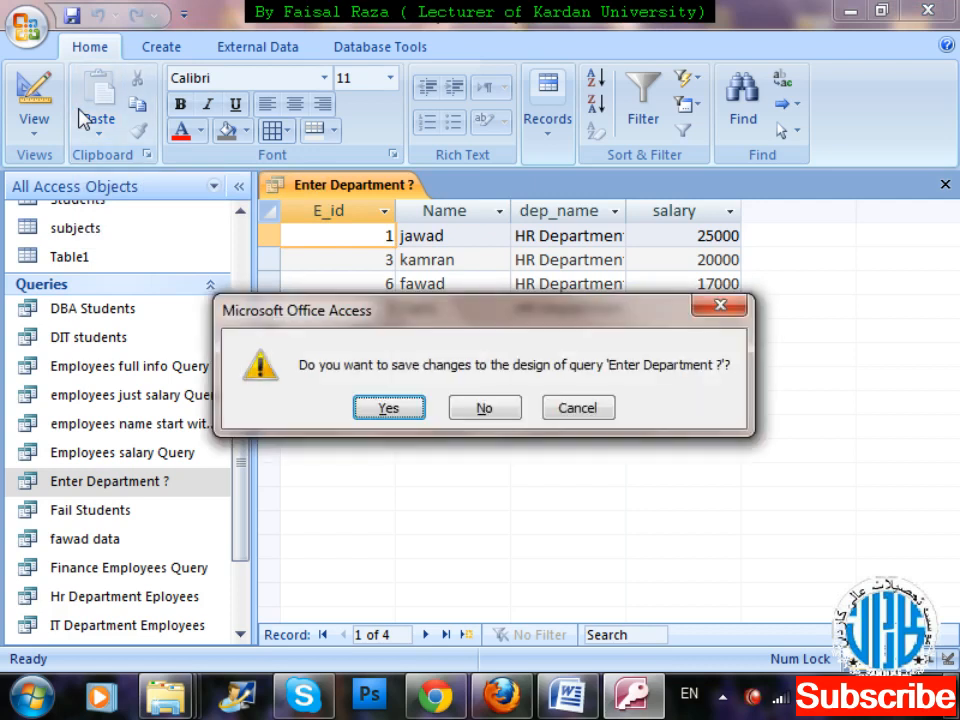
key("Return")
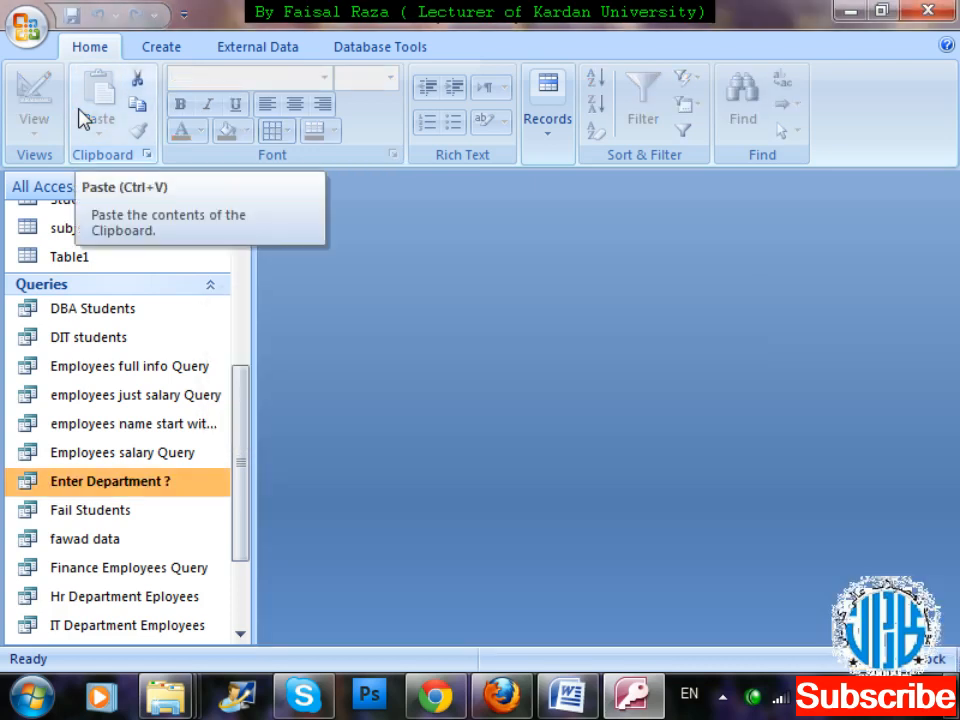
Run the saved Enter Department ? query for IT Department, and close its results.
double_click(95, 484)
type("IT ")
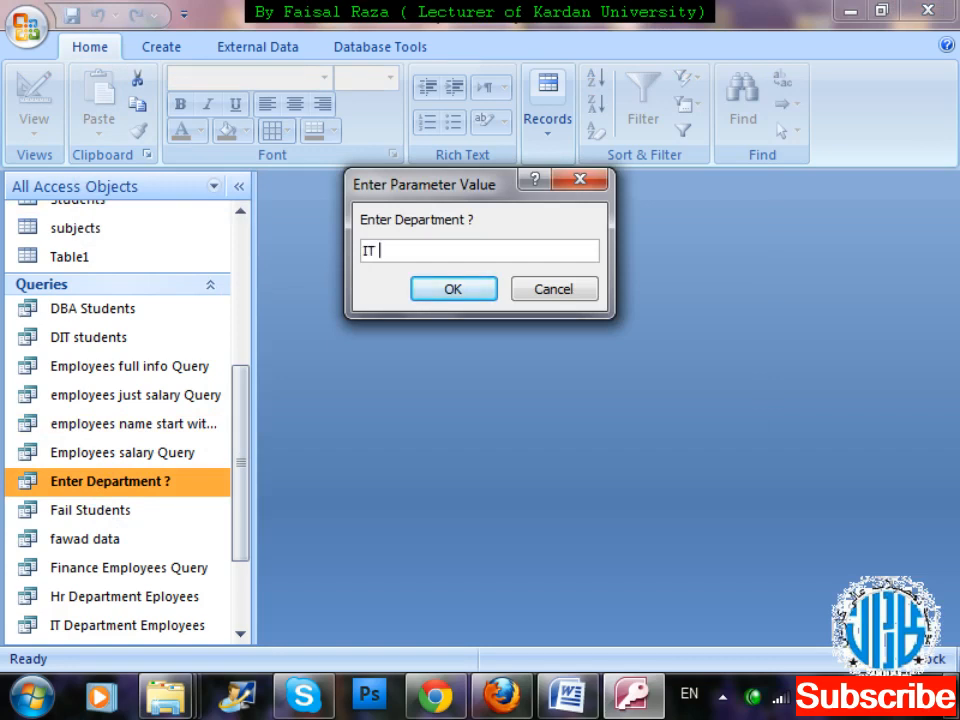
type("Department")
key("Return")
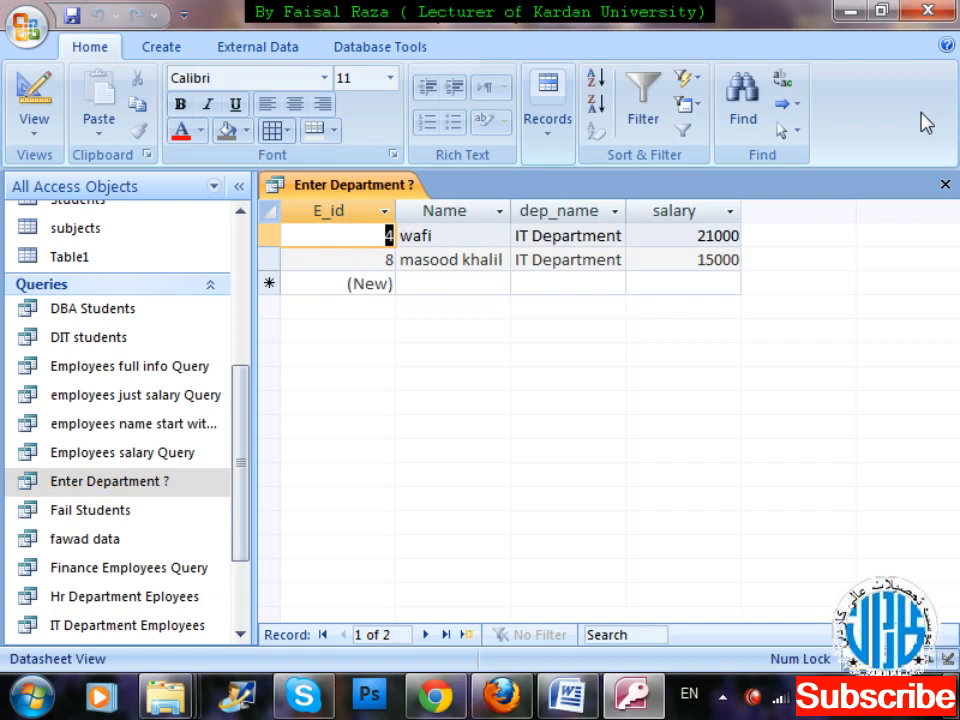
key("ctrl+w")
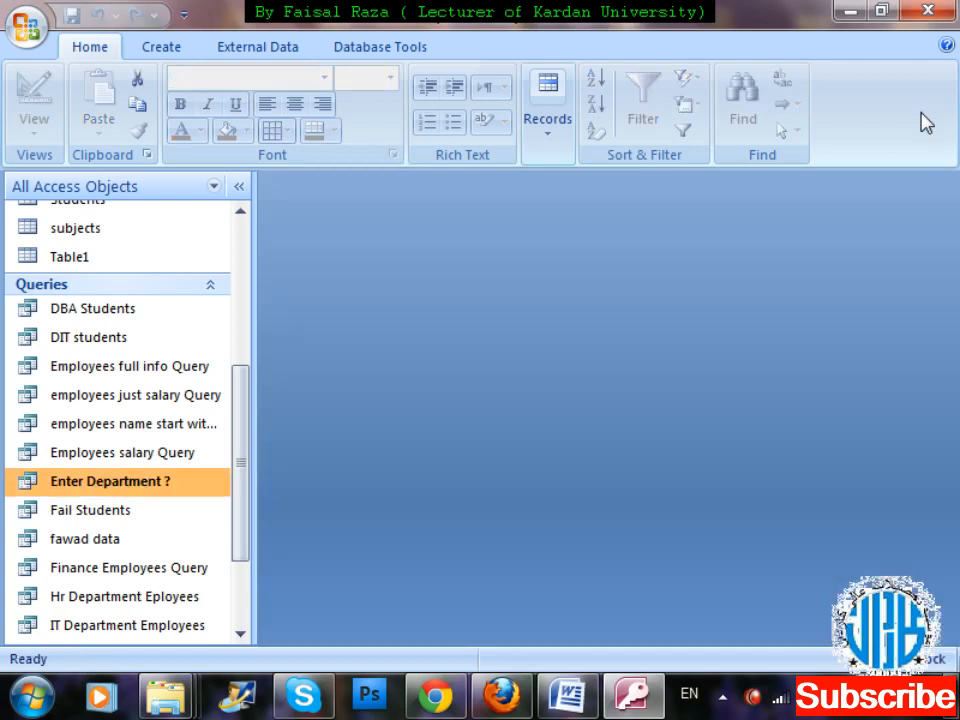
Run the Enter Department ? query again with Sales as the department, and close its results.
key("Return")
type("Sales")
key("Return")
key("ctrl+w")
right_click(72, 486)
key("Escape")
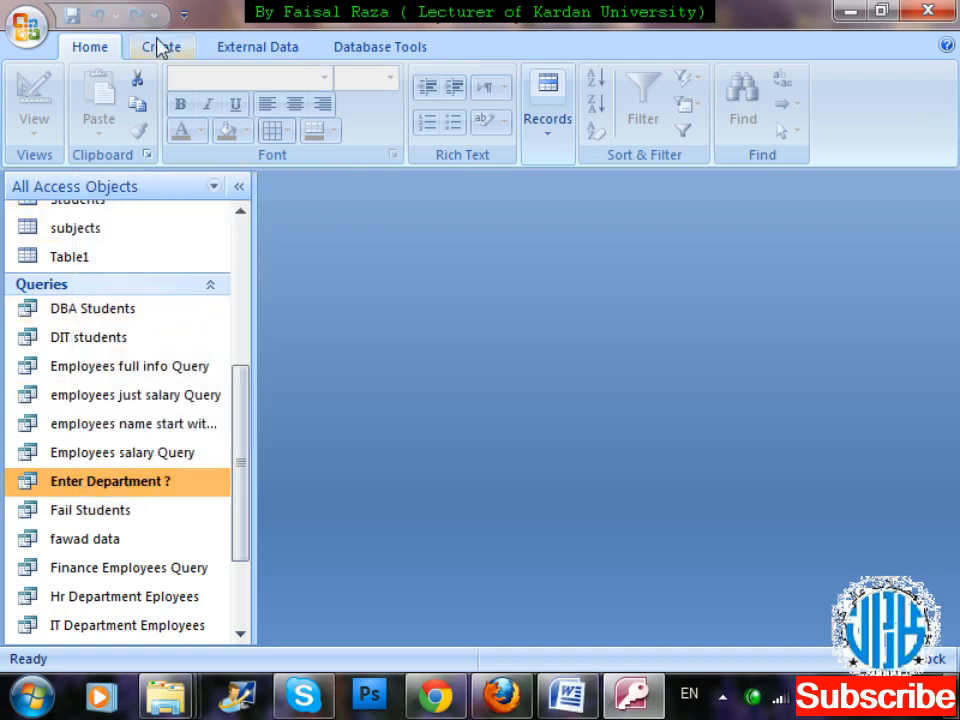
Create a new query in design view based on the emp table.
left_click_drag(242, 407, 250, 252)
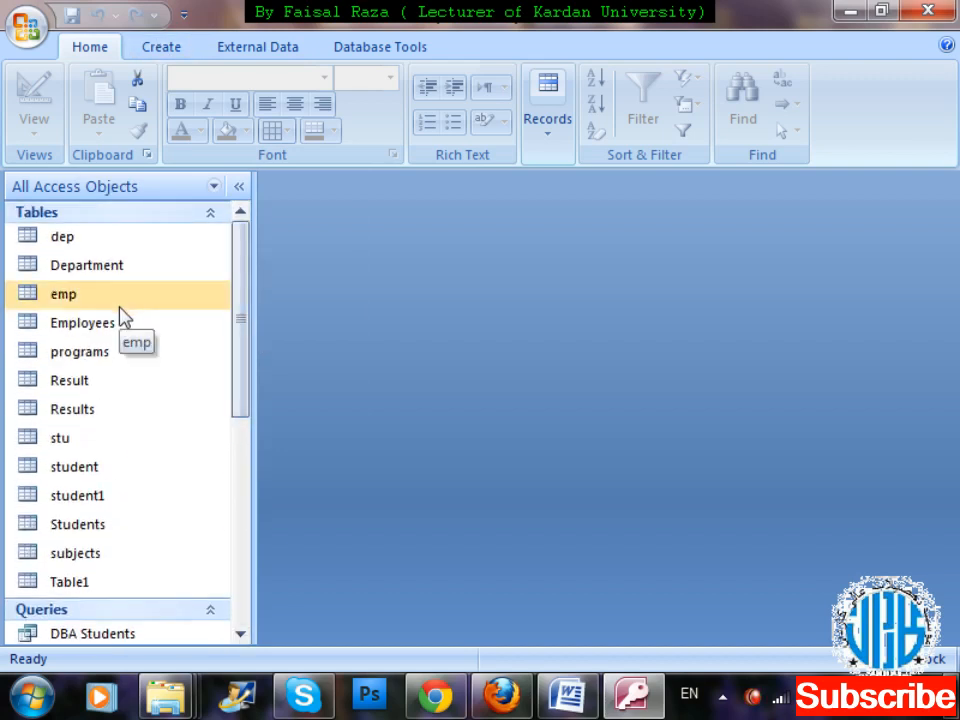
left_click_drag(246, 268, 252, 440)
left_click(148, 50)
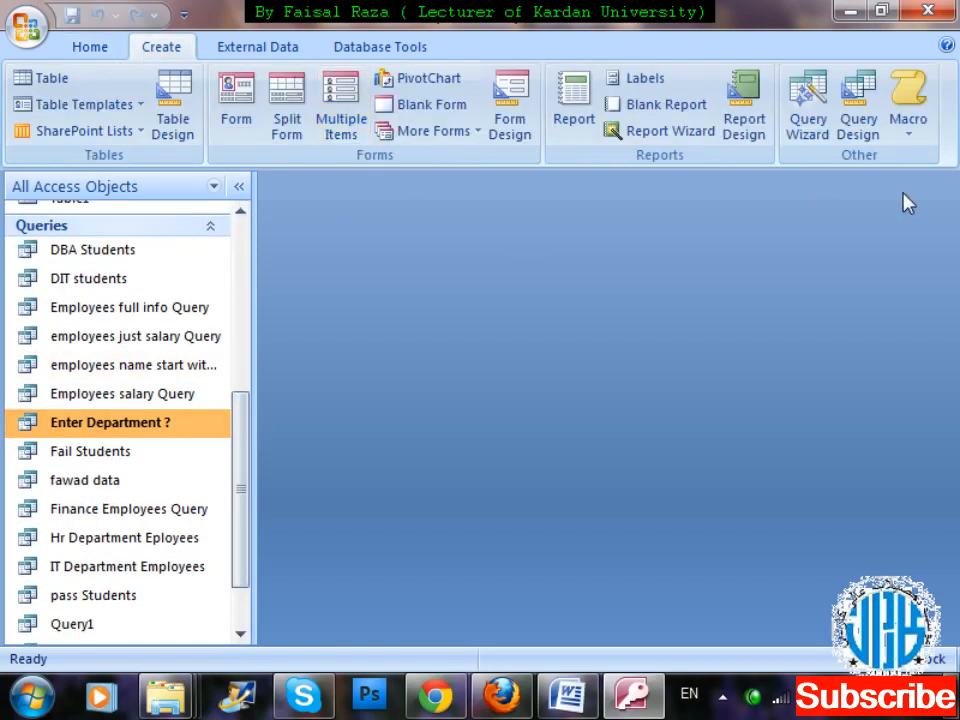
left_click(864, 140)
left_click_drag(534, 331, 925, 88)
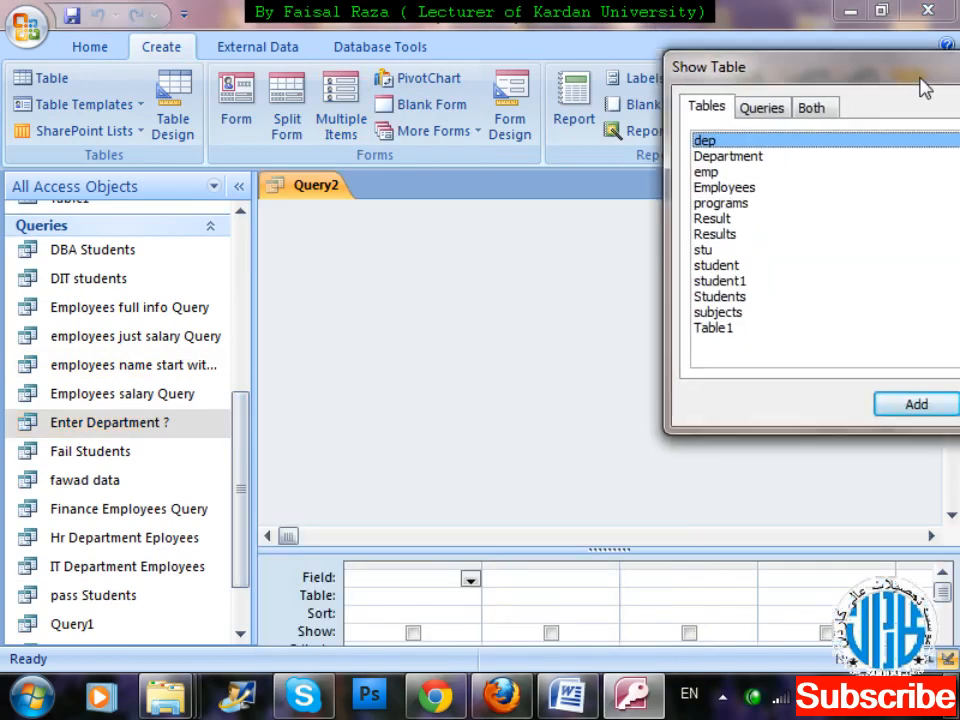
left_click(715, 177)
double_click(713, 173)
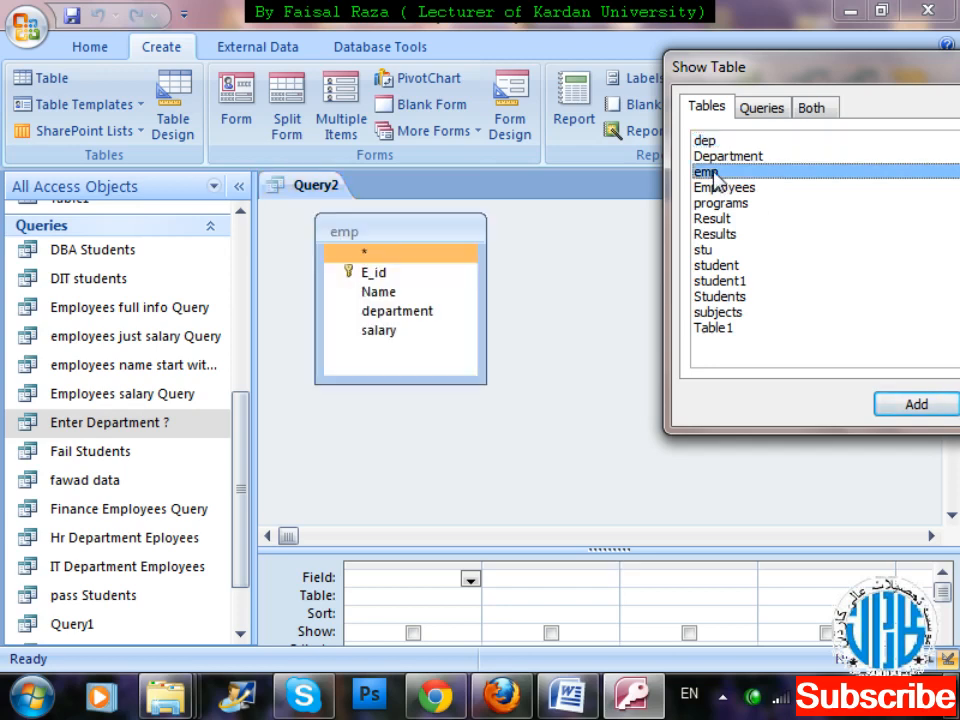
left_click_drag(911, 66, 757, 97)
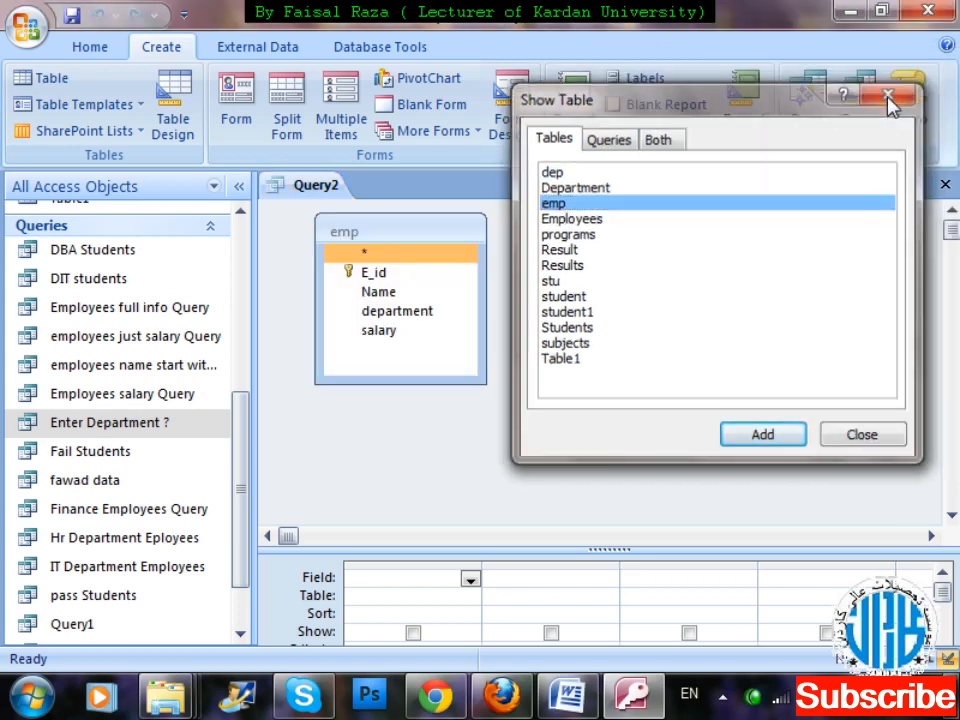
left_click(888, 96)
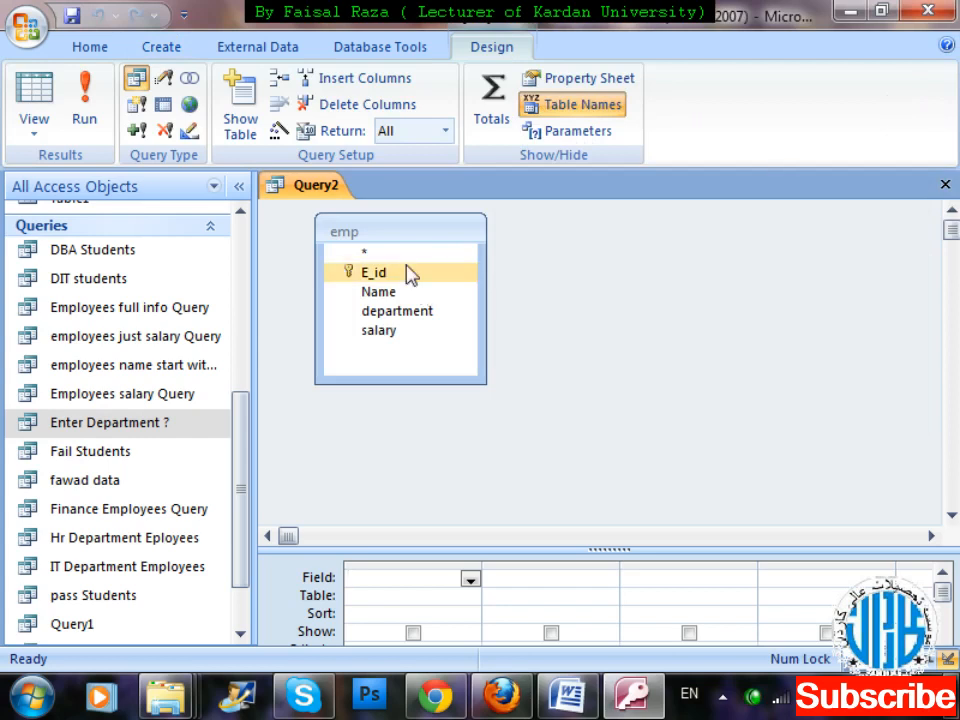
Add all emp fields (E_id, Name, department, salary) to the design grid and enlarge the grid area.
double_click(393, 240)
left_click_drag(377, 279, 416, 579)
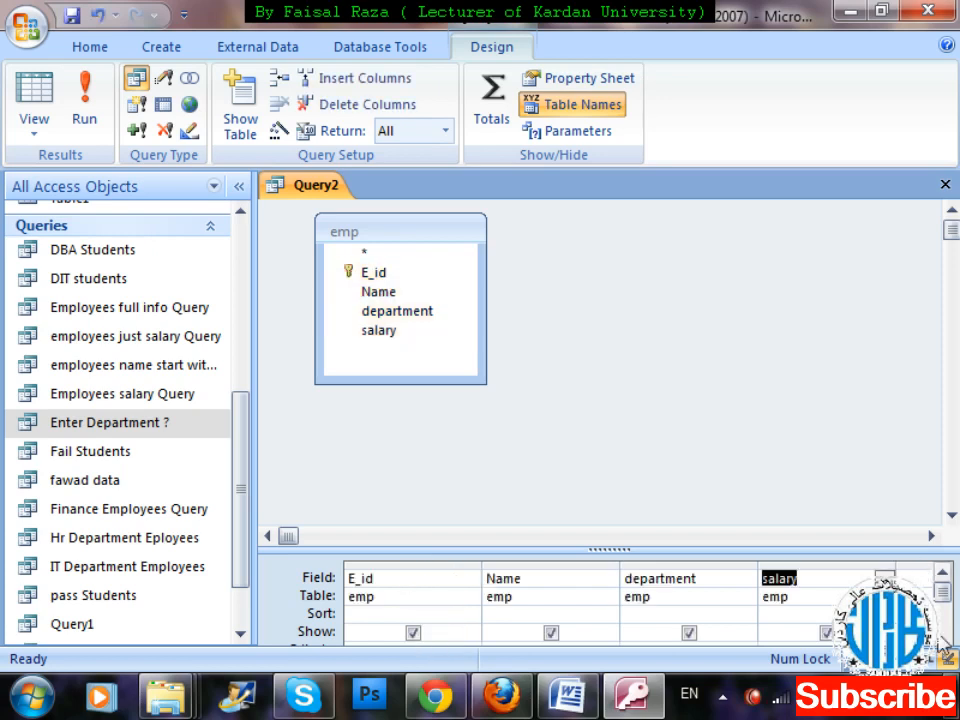
left_click_drag(831, 550, 829, 441)
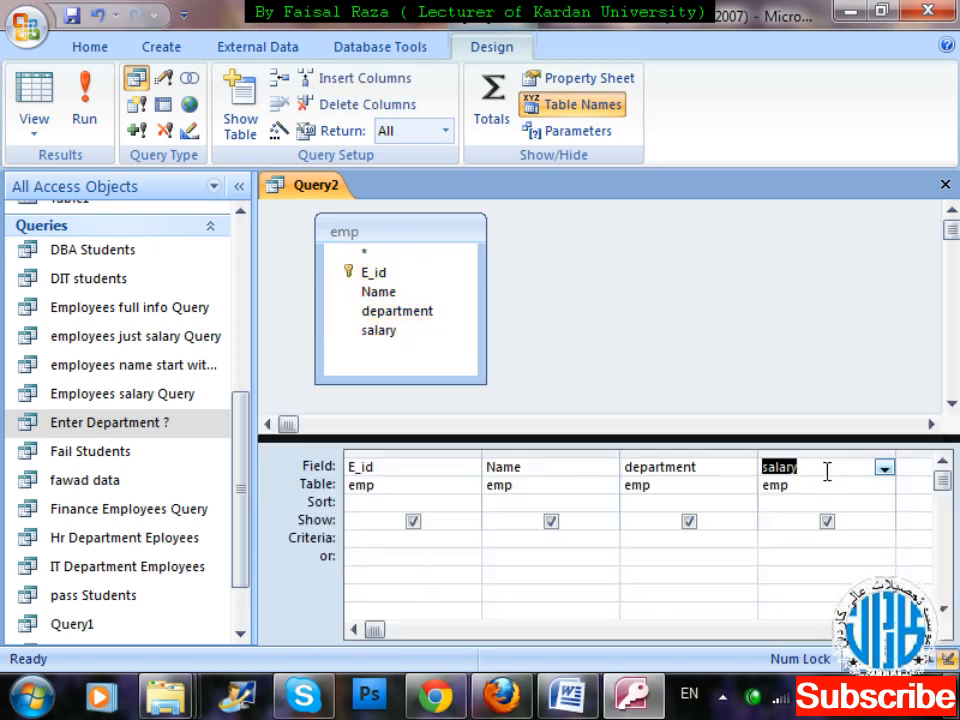
Enter [Enter Employee Name ?] as the Name column's criteria, using the Zoom editor.
left_click(505, 541)
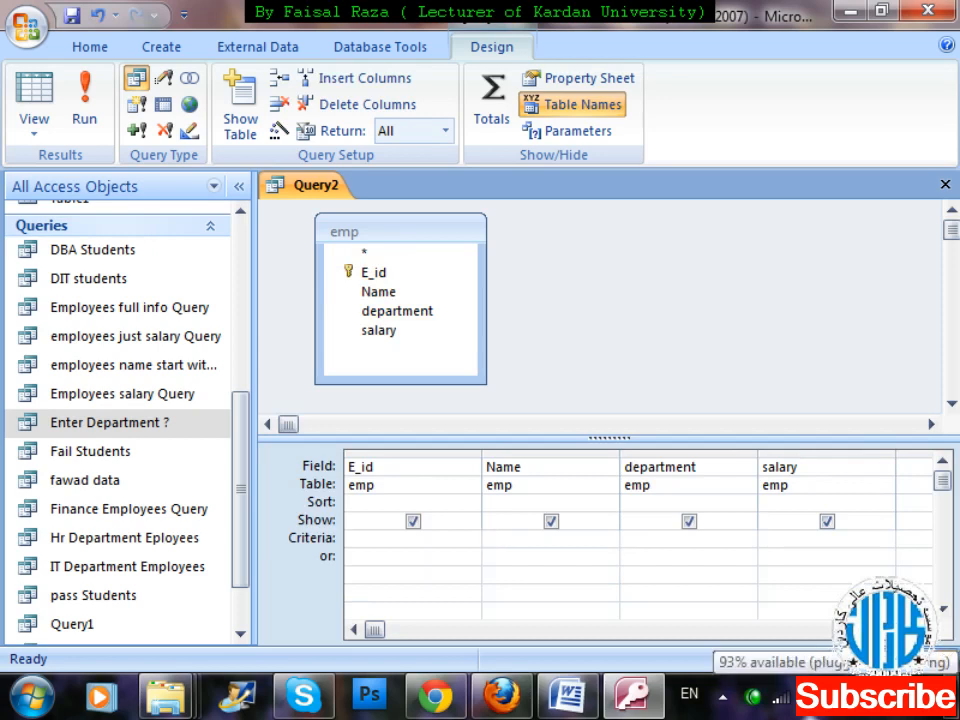
right_click(490, 538)
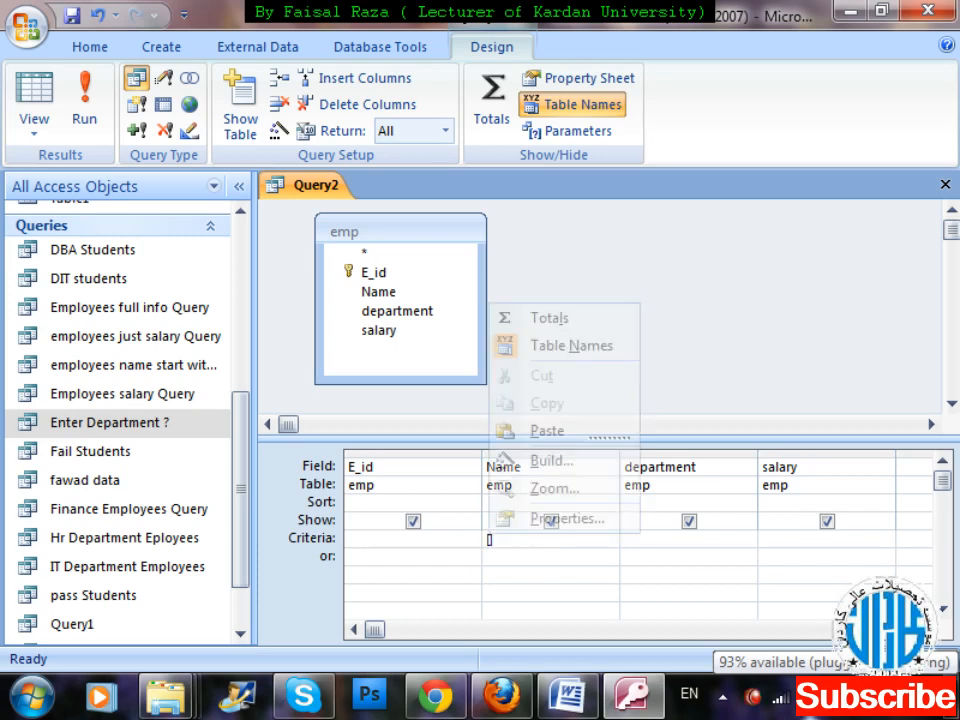
left_click(553, 488)
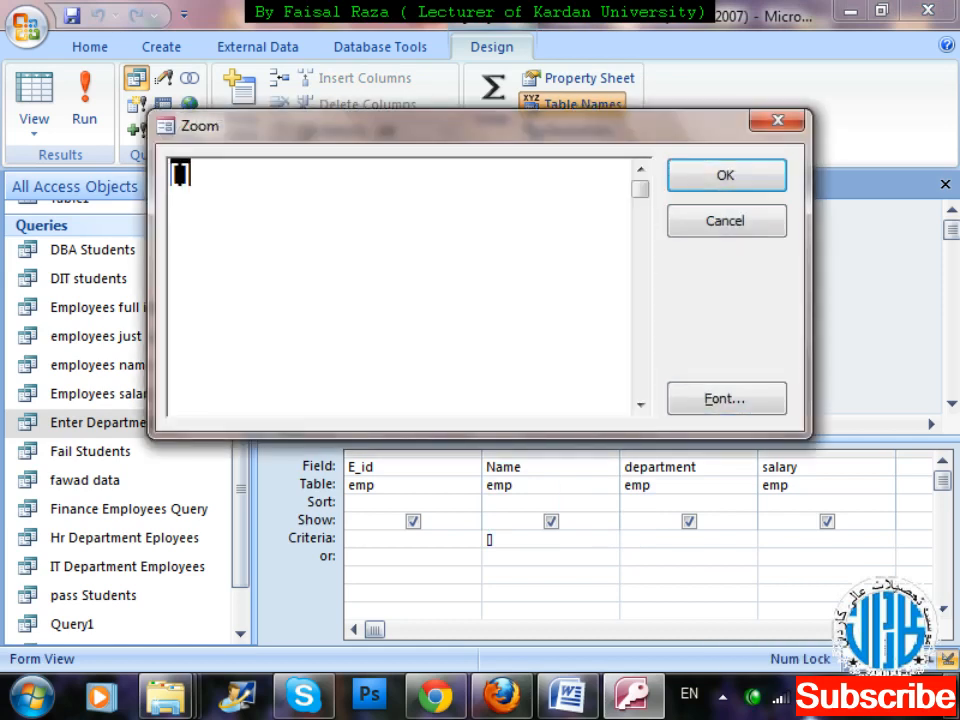
key("Right")
key("Left")
type("Enter ")
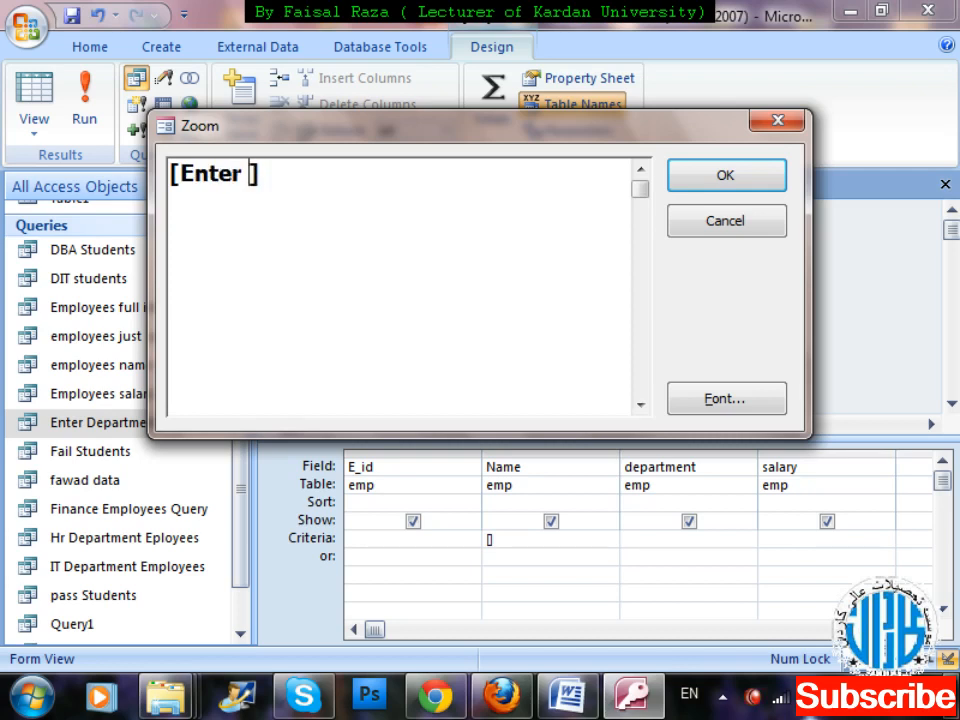
type("Employee ")
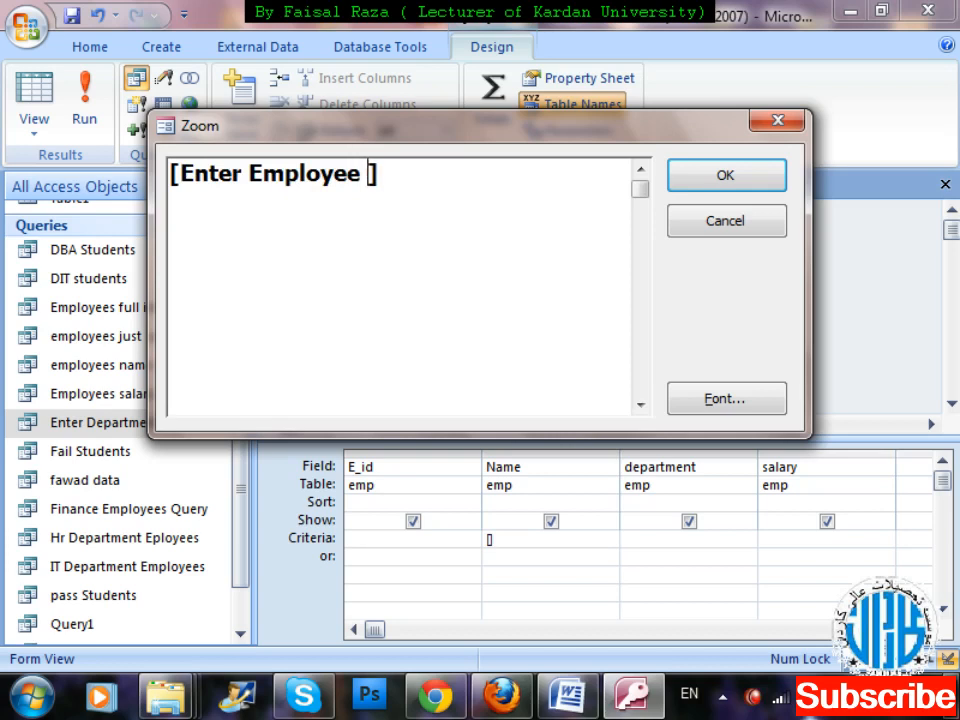
type("Name")
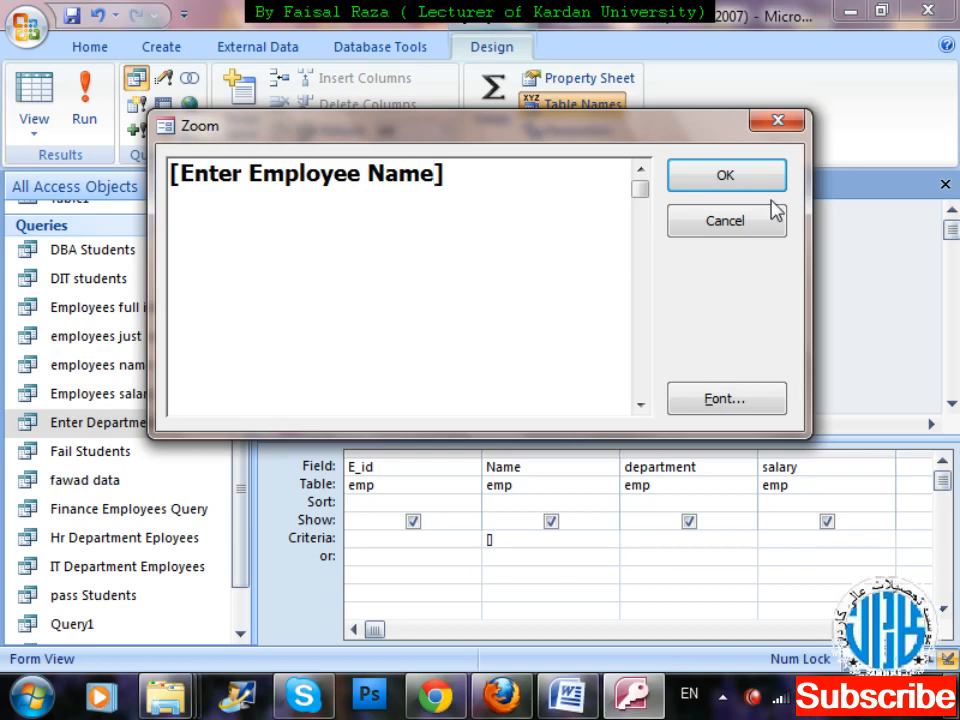
type(" ?")
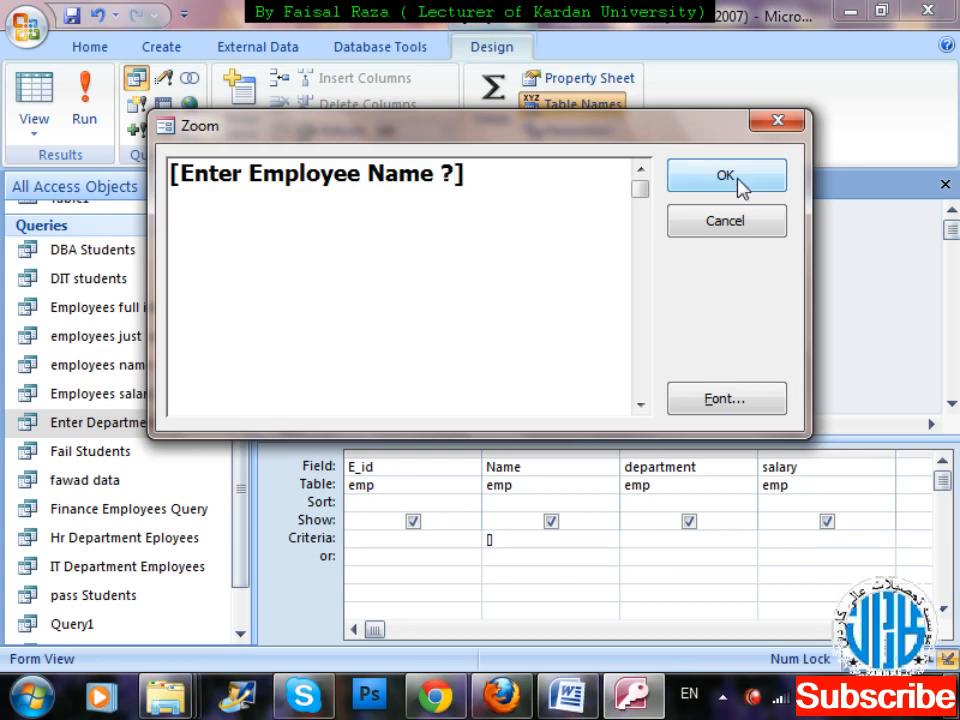
key("BackSpace")
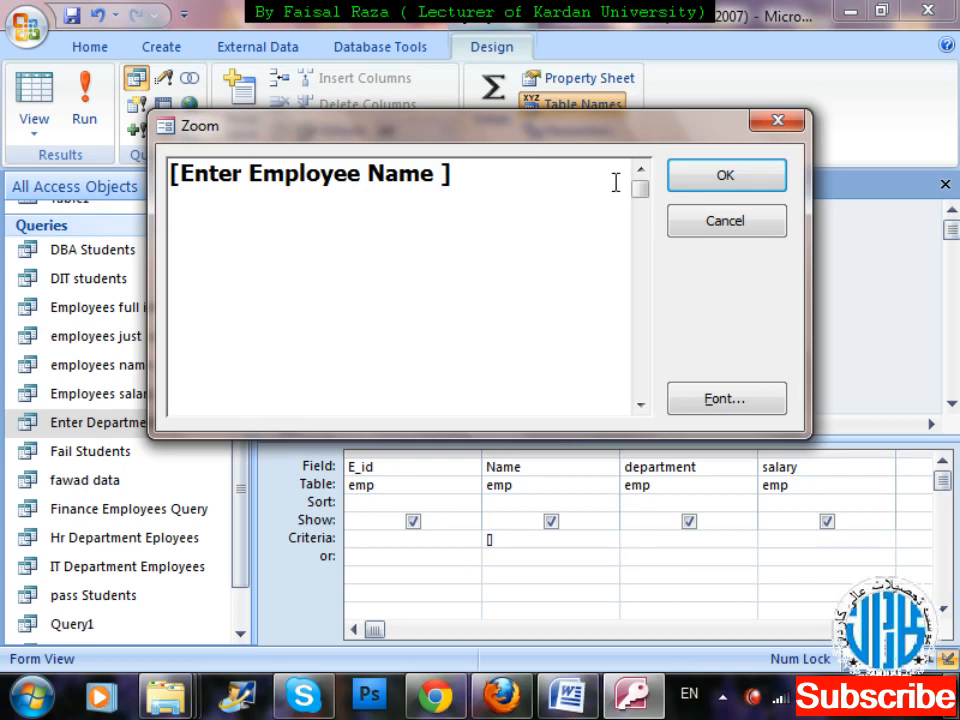
type("?")
left_click(724, 176)
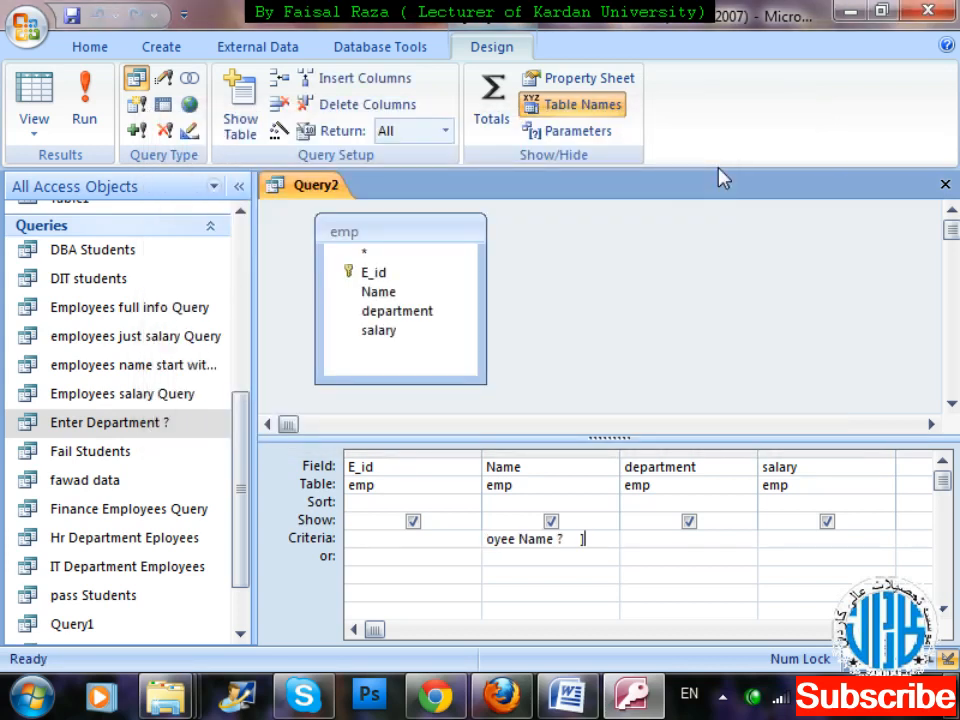
Close the new query and save it as Search by Employee Name.
key("ctrl+w")
key("Return")
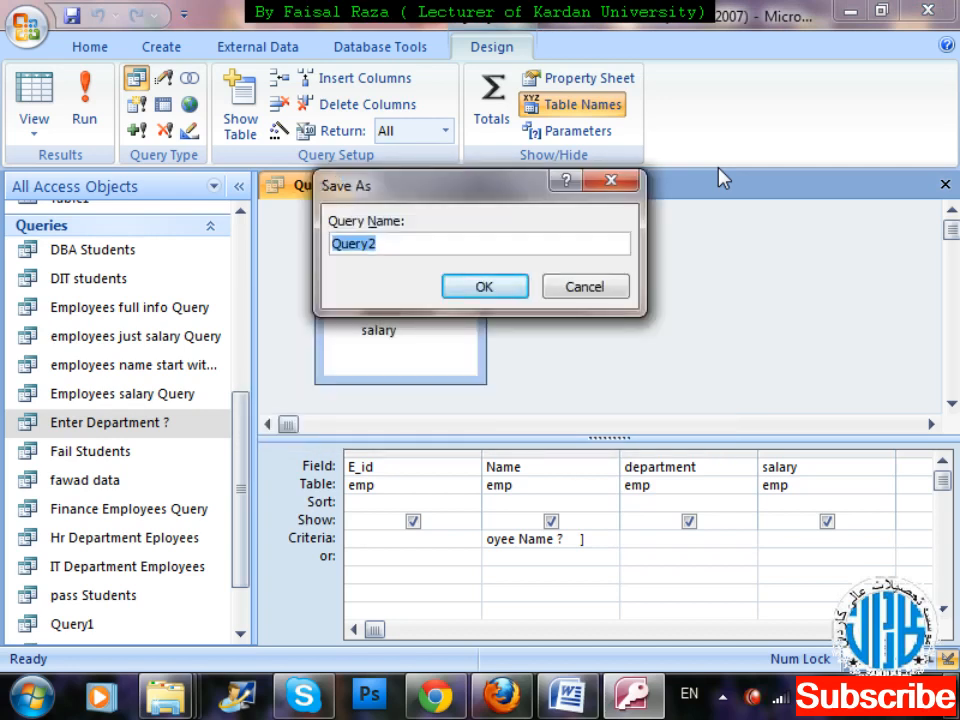
type("Sear")
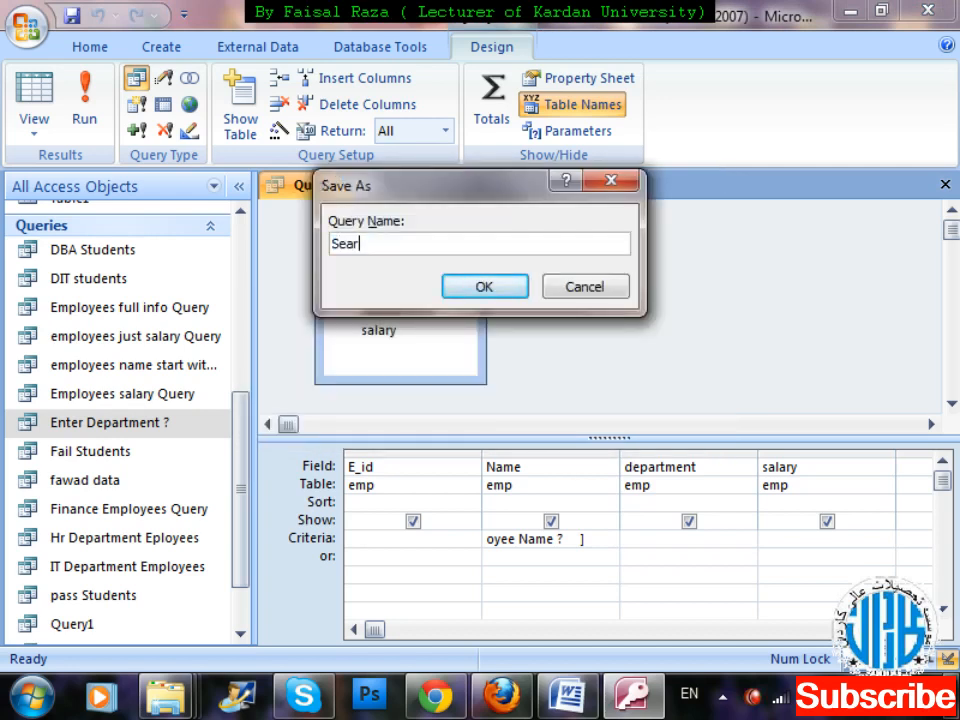
type("ch by Employee Name")
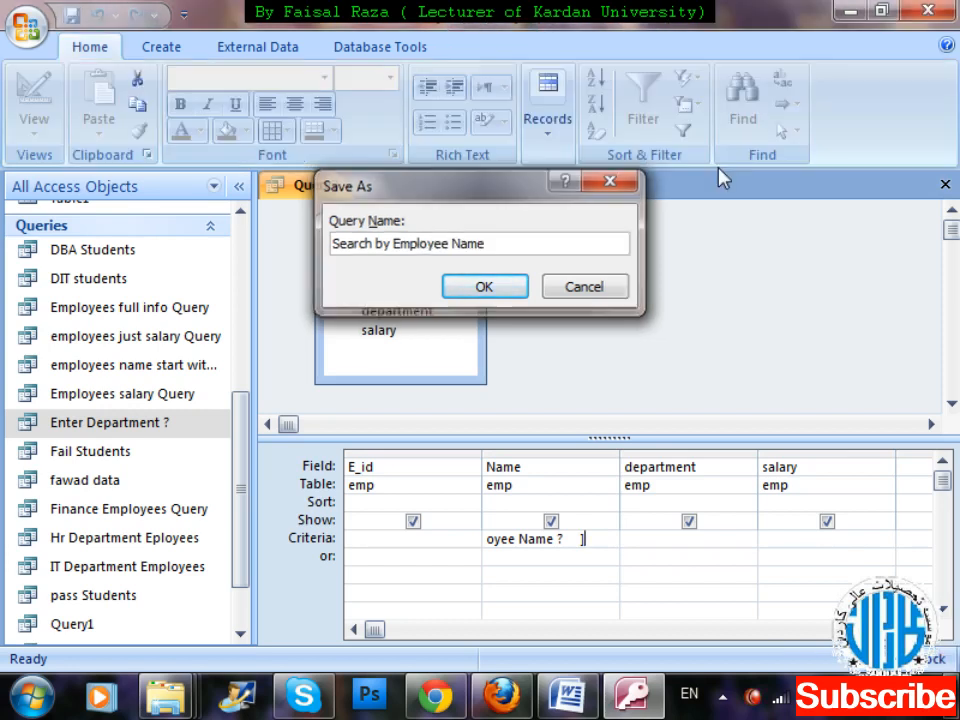
key("Return")
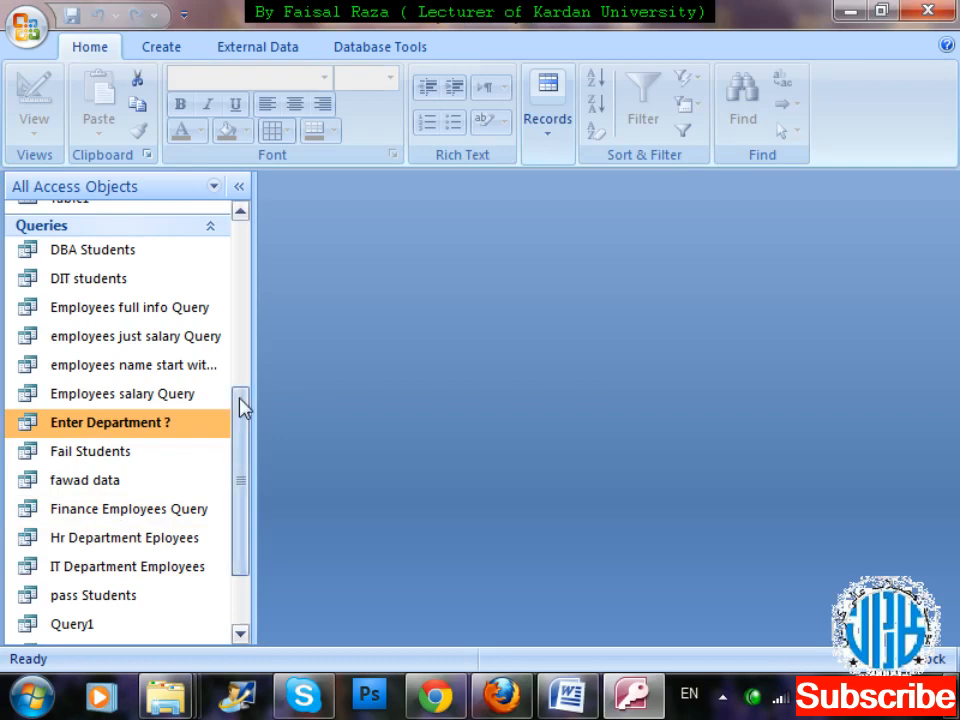
Run the Search by Employee Name query for one employee's first name and close the results.
left_click_drag(241, 406, 250, 482)
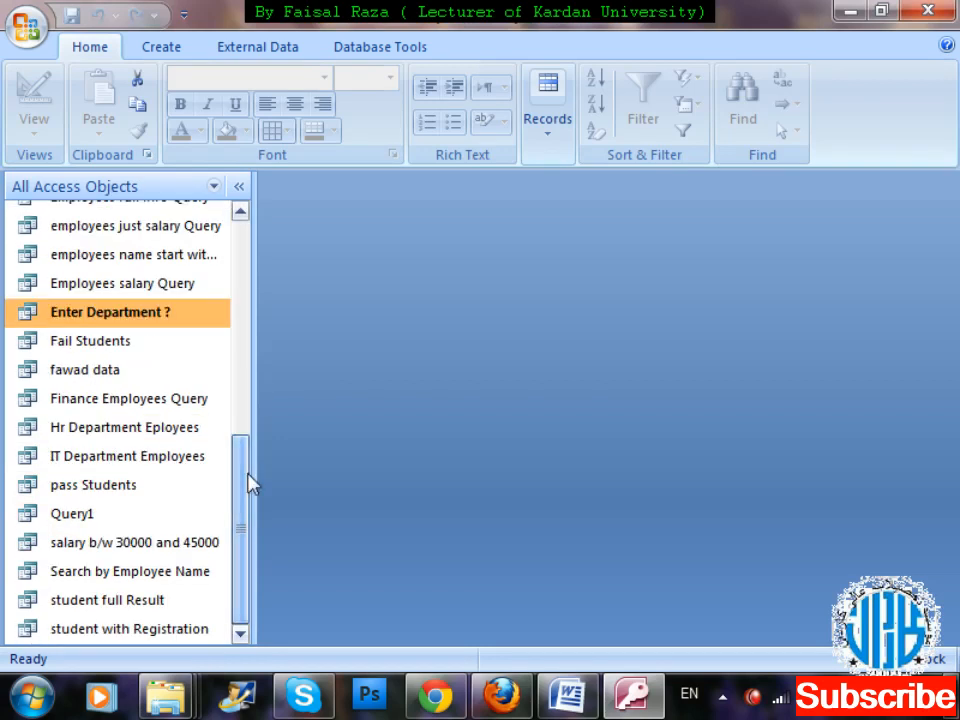
double_click(178, 570)
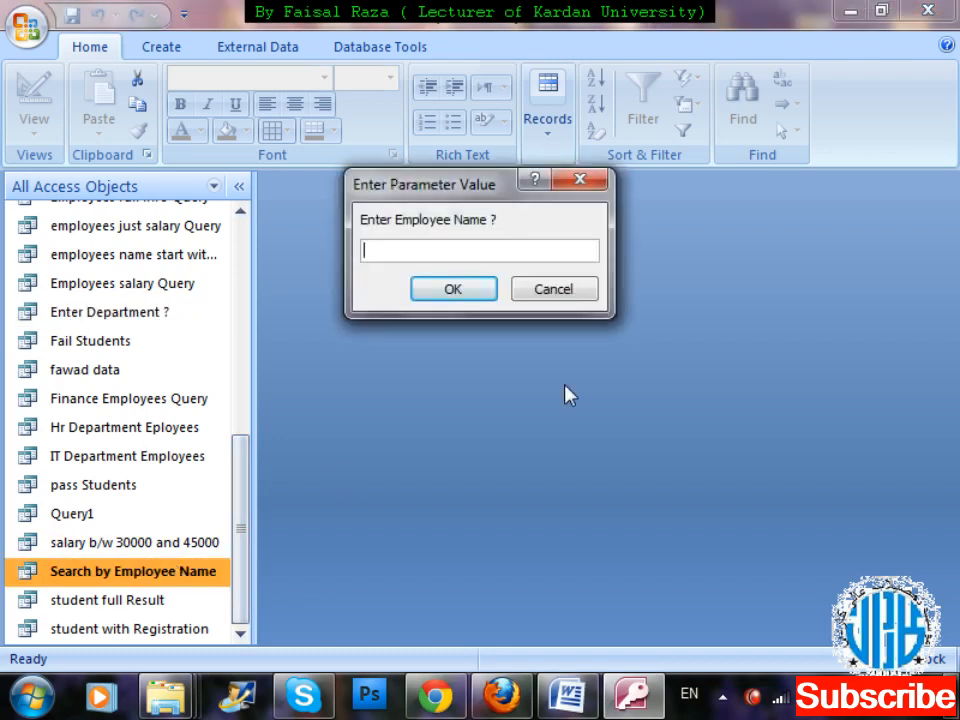
type("jawad")
key("Return")
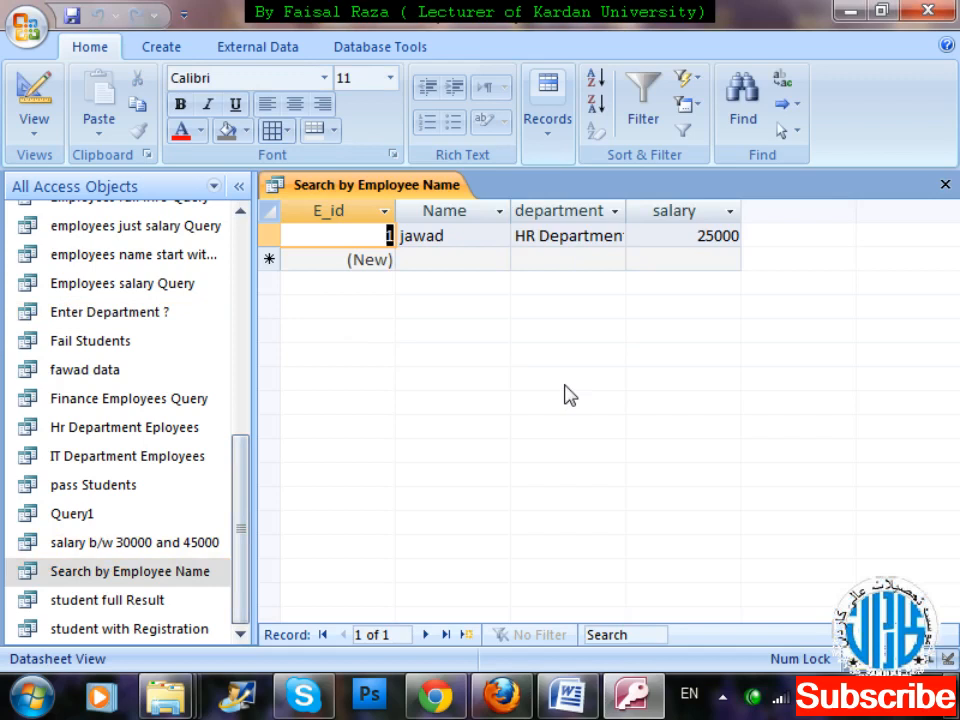
key("ctrl+w")
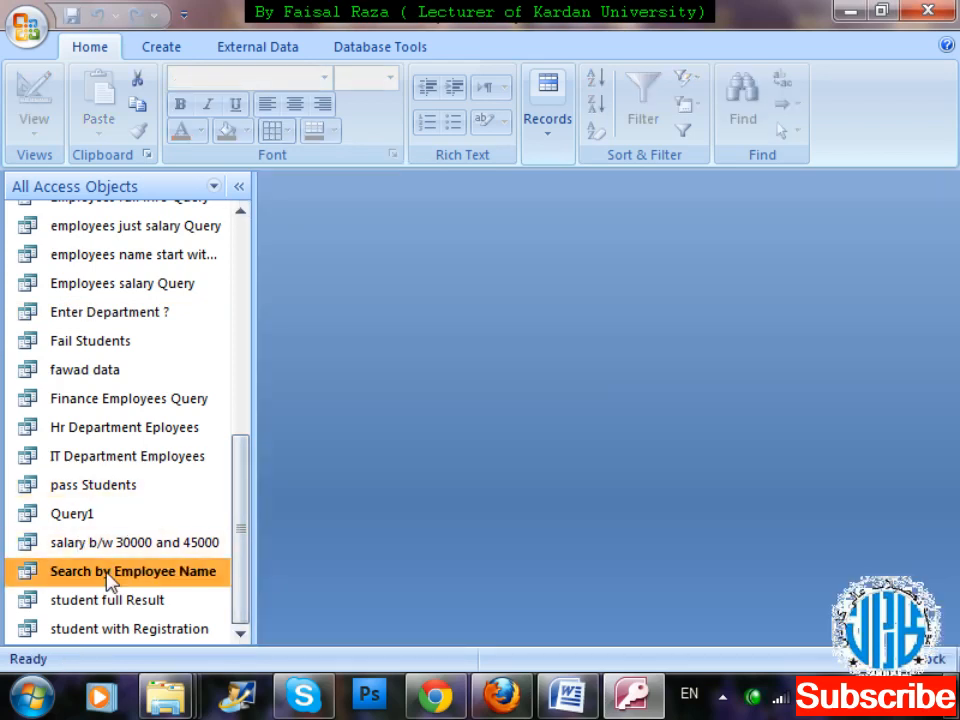
Run the Search by Employee Name query twice more, each time for a different employee's first name, closing each result.
double_click(110, 574)
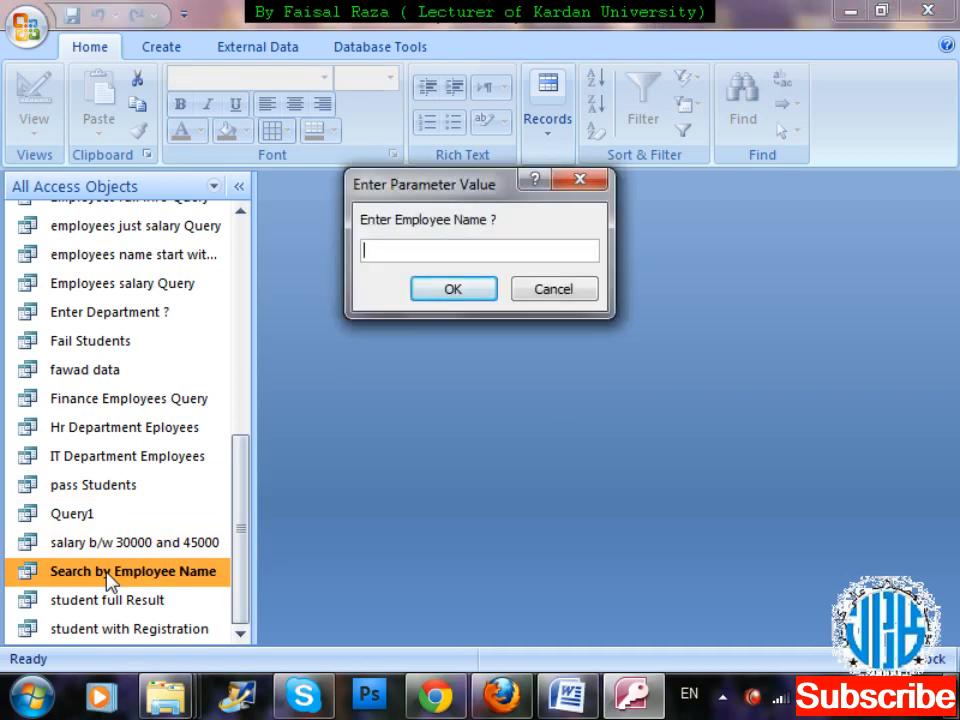
type("masood")
key("Return")
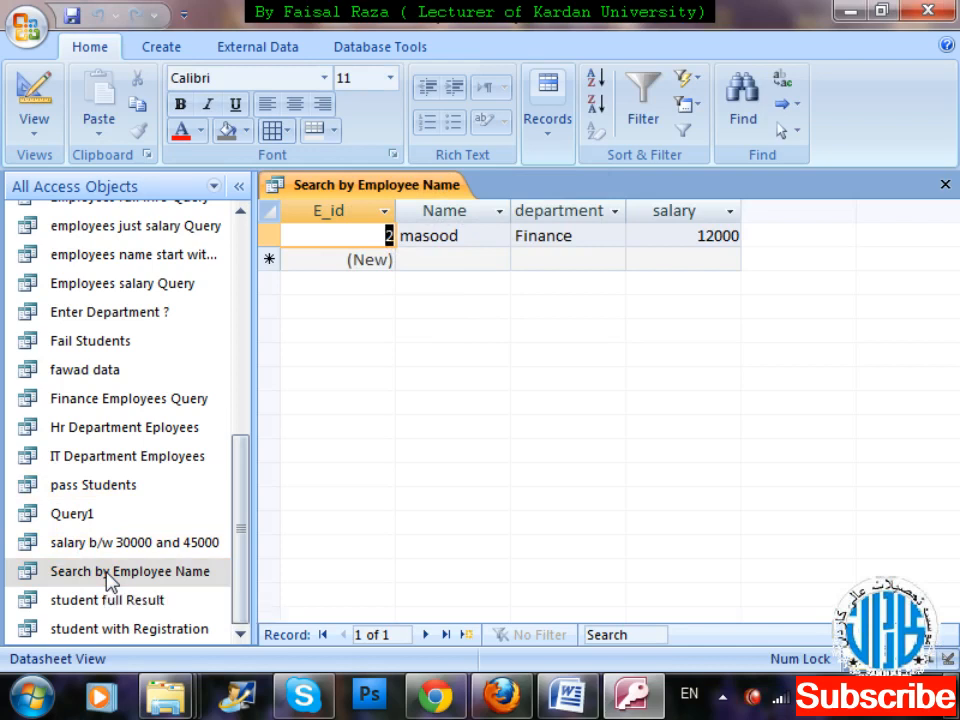
key("ctrl+w")
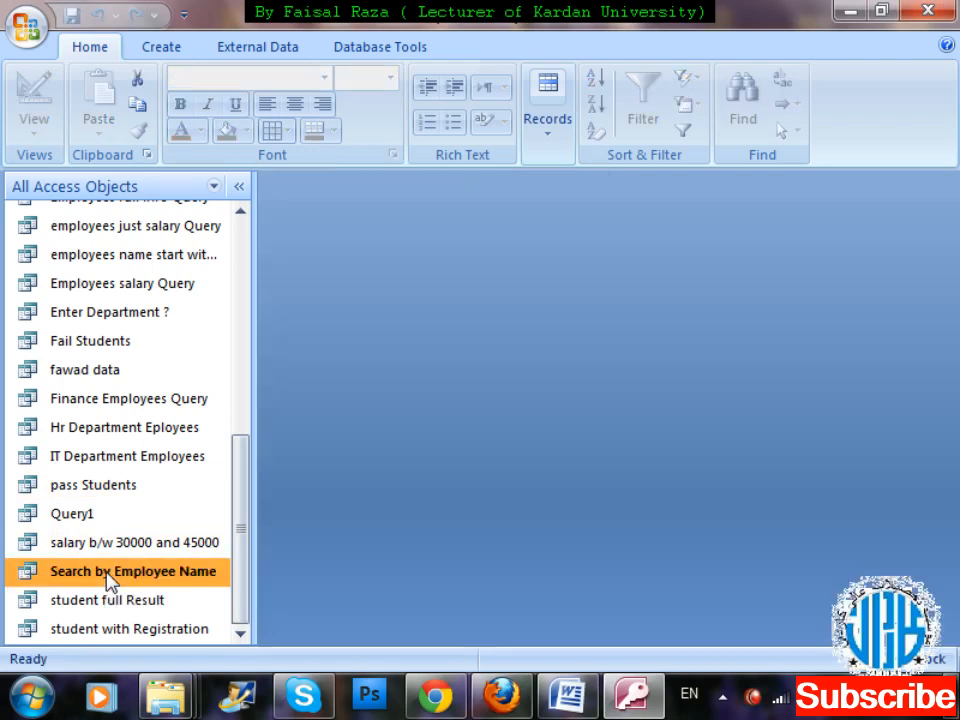
double_click(107, 577)
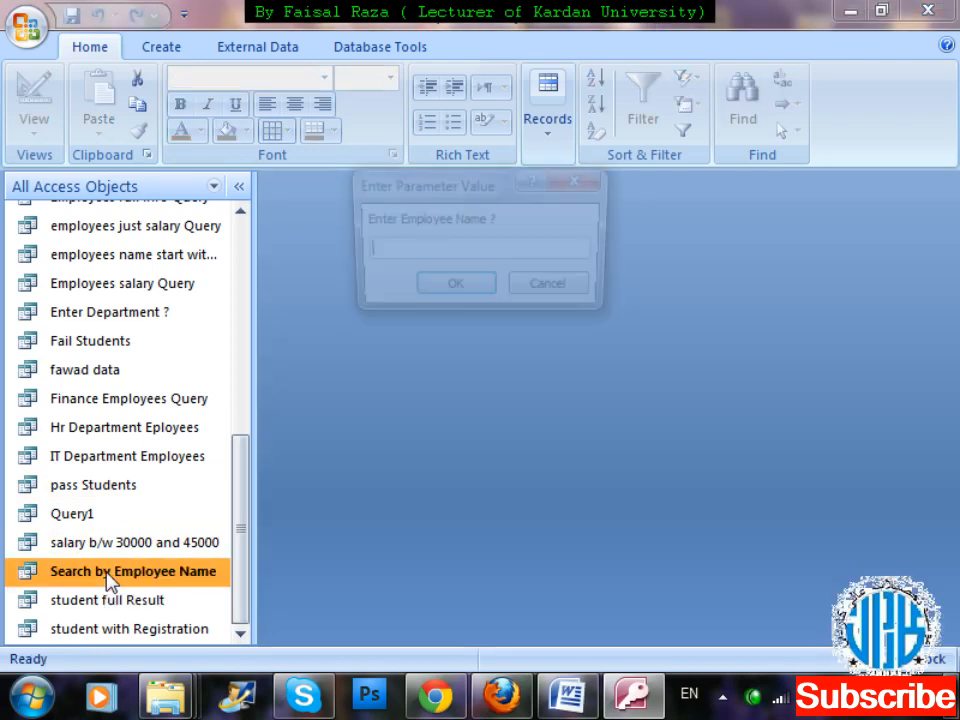
type("ha")
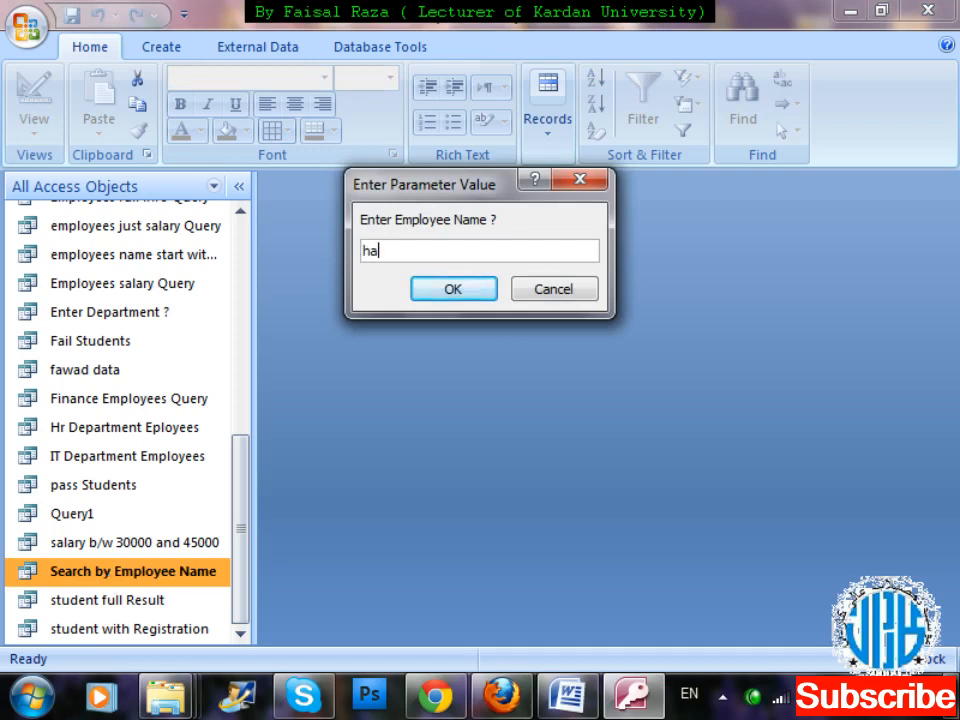
type("ris")
key("Return")
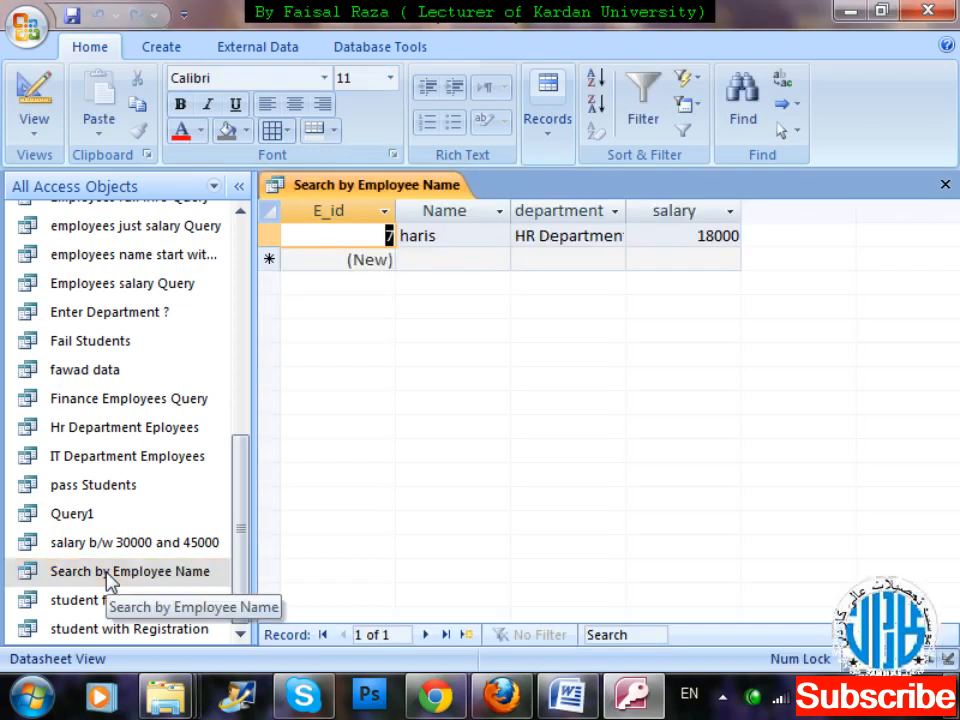
key("ctrl+w")
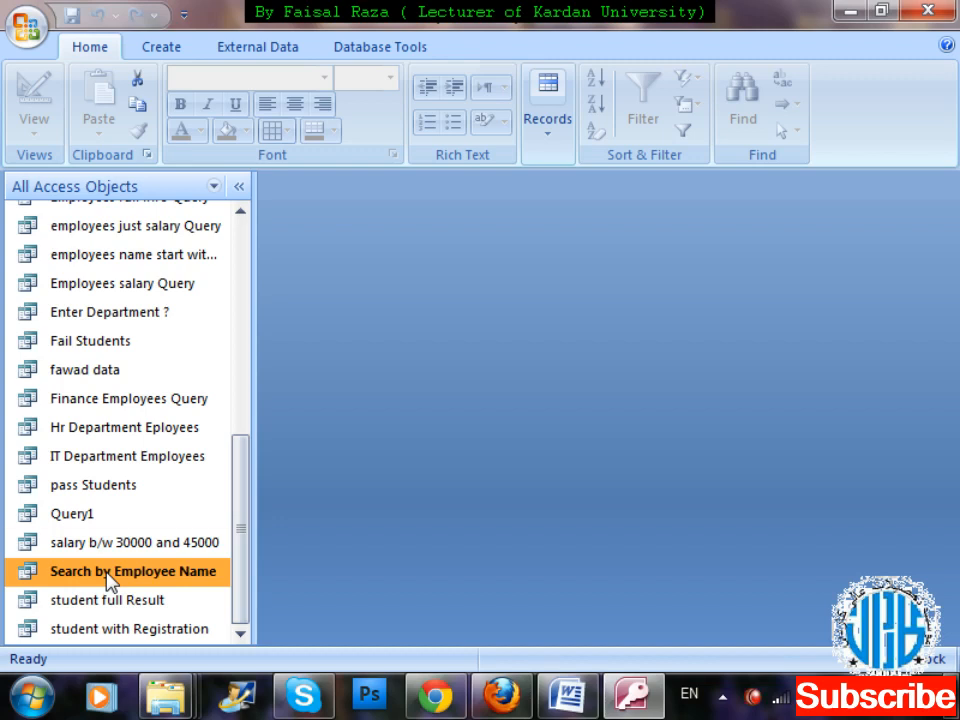
Run the Search by Employee Name query with an employee's first name and surname, and close the results.
left_click(156, 49)
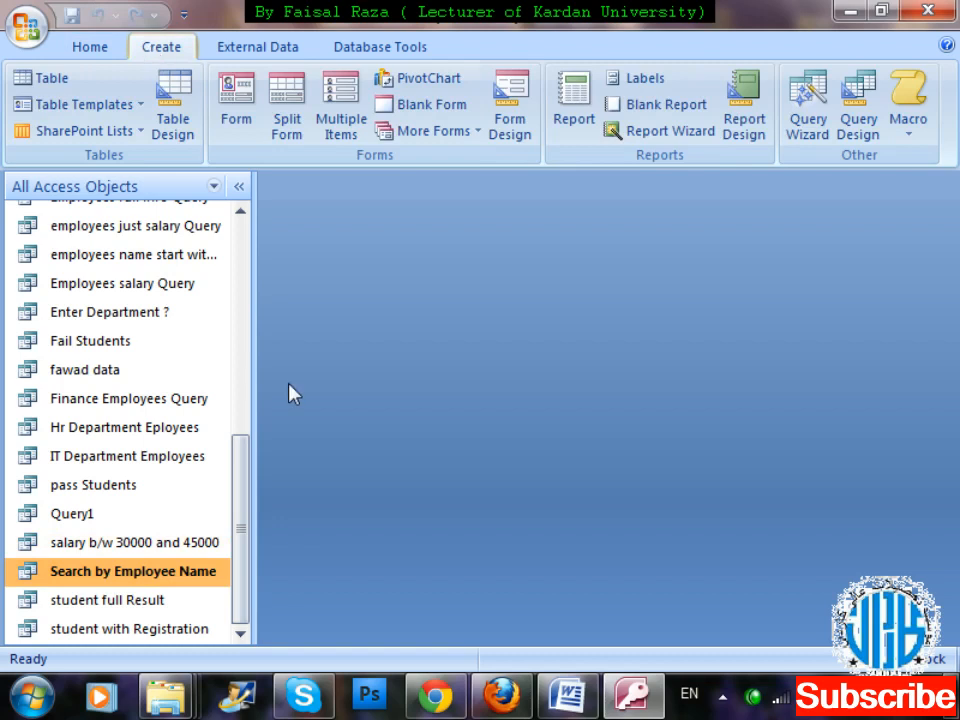
double_click(190, 580)
type("ma")
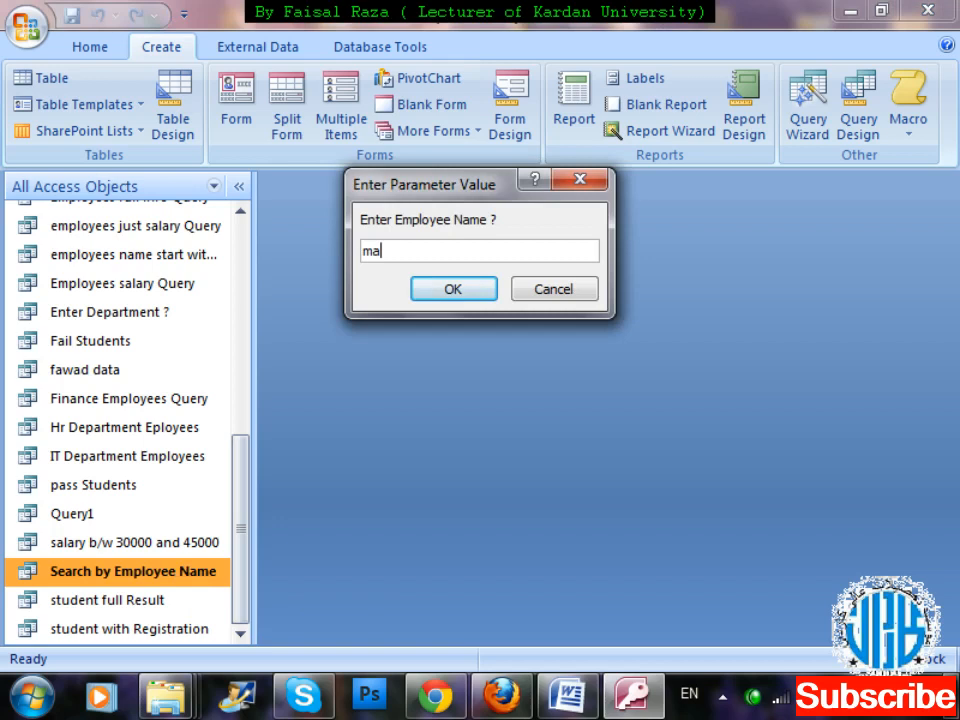
type("sood khan")
key("Return")
key("ctrl+w")
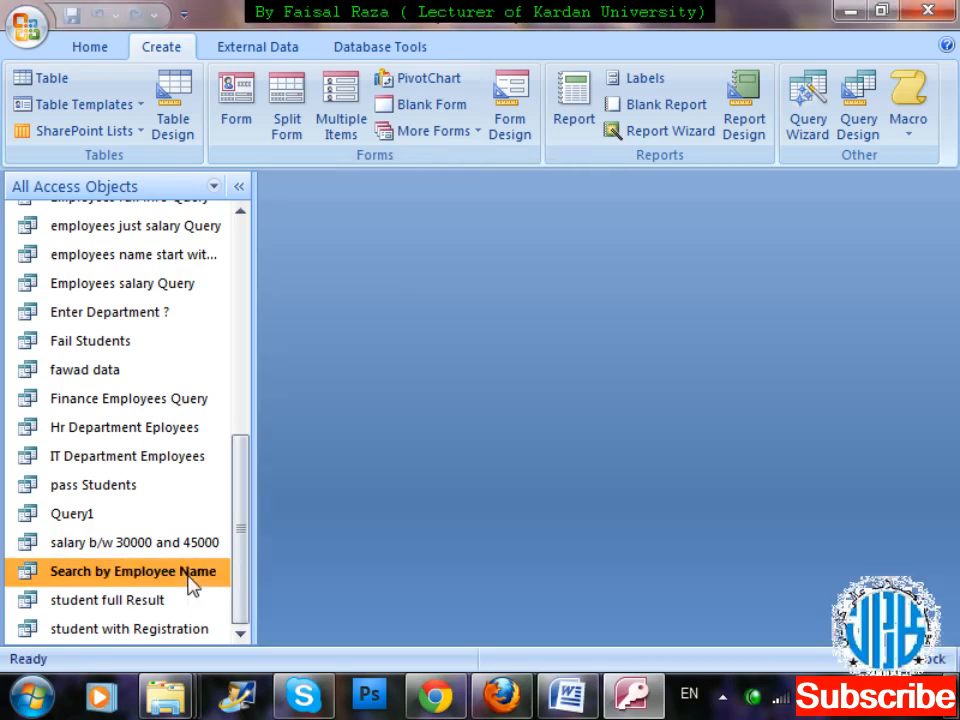
Run the Search by Employee Name query with the same first name but a different surname, and close the results.
double_click(188, 578)
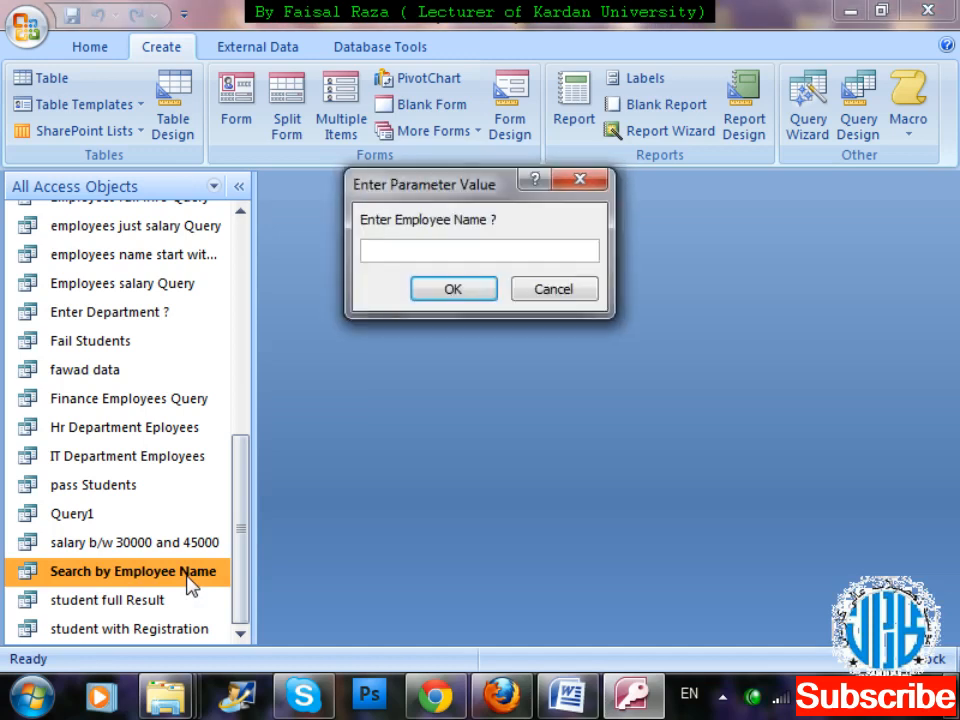
type("maz")
key("BackSpace")
type("sood khalil")
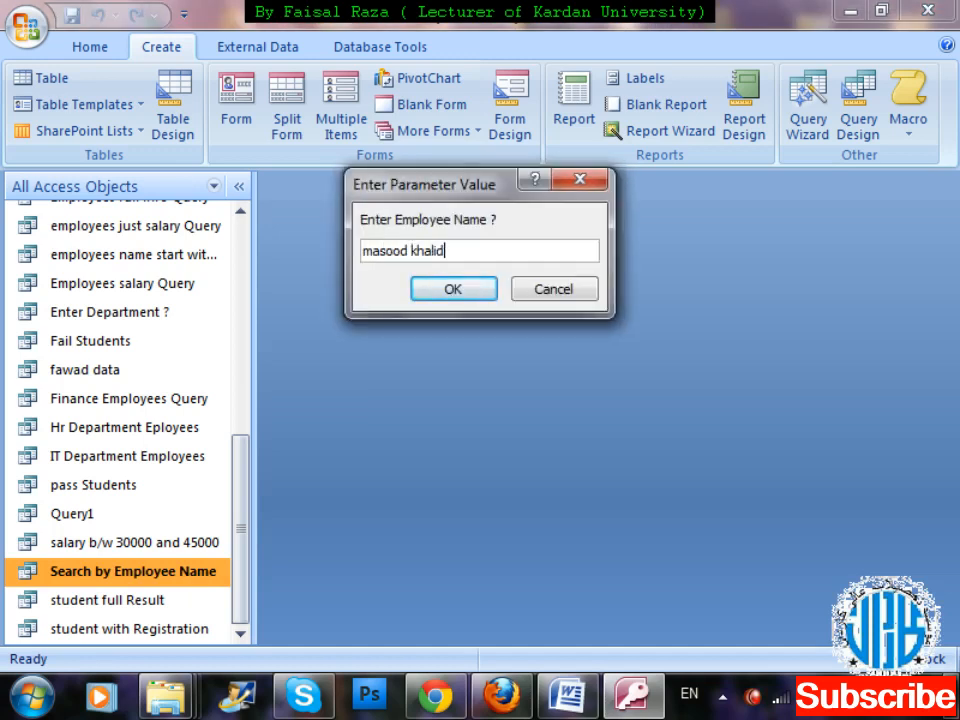
key("Return")
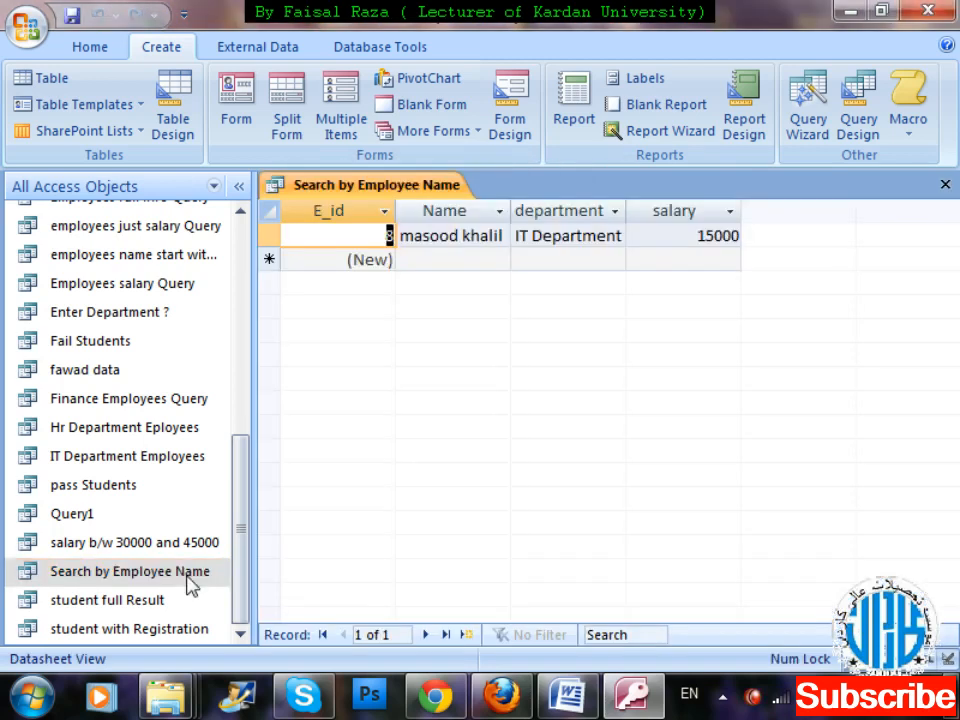
key("ctrl+w")
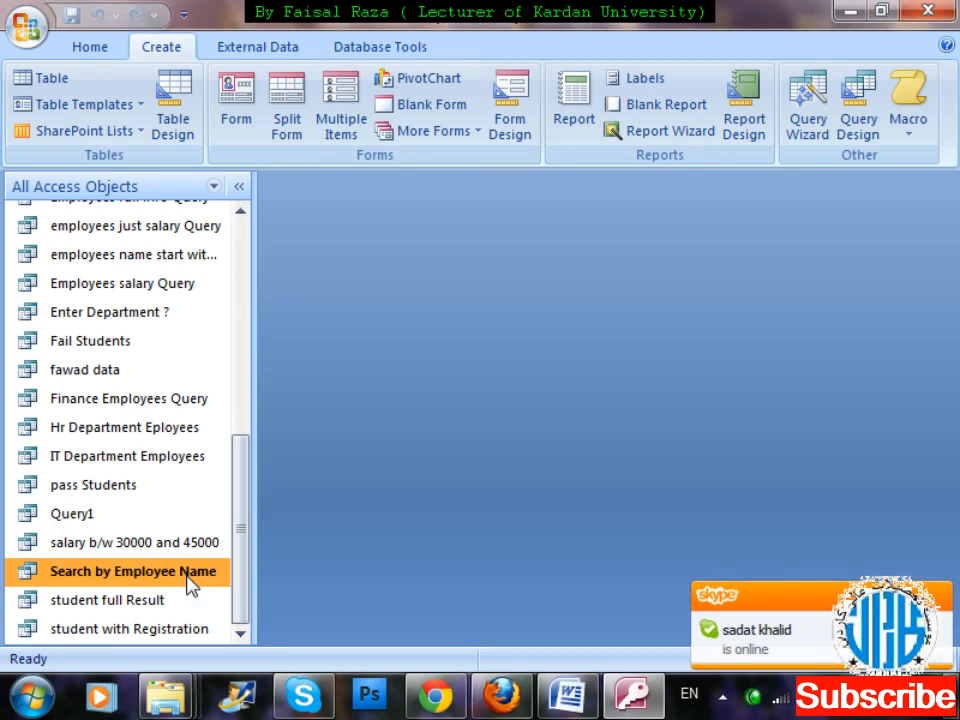
Open the Search by Employee Name query in design view and delete the criteria from its Name column.
right_click(190, 585)
key("Down")
key("Down")
key("Return")
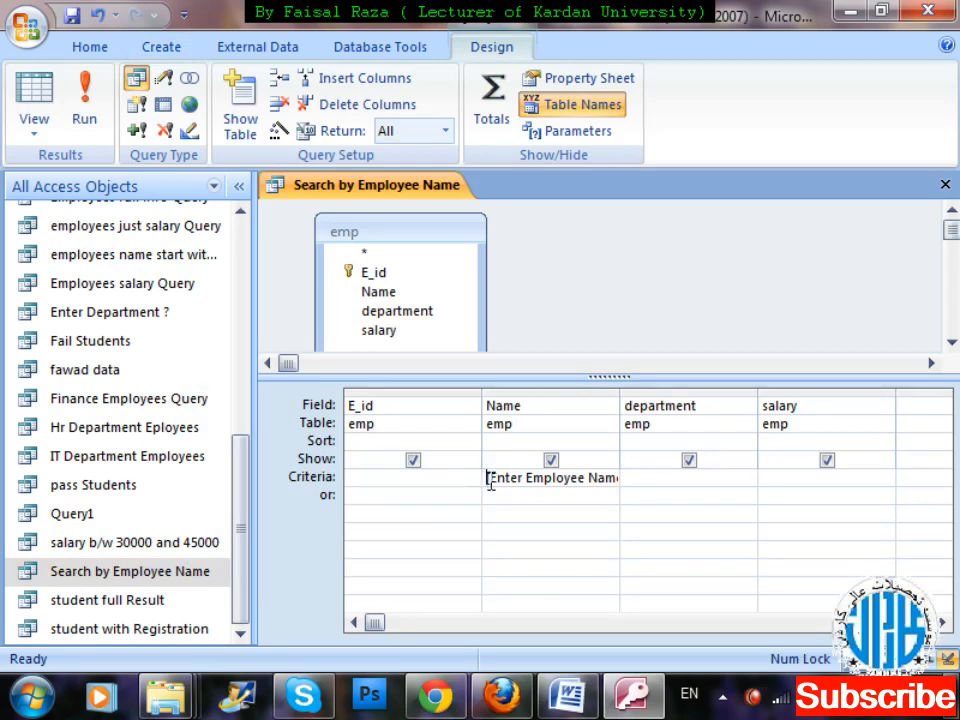
left_click(454, 474)
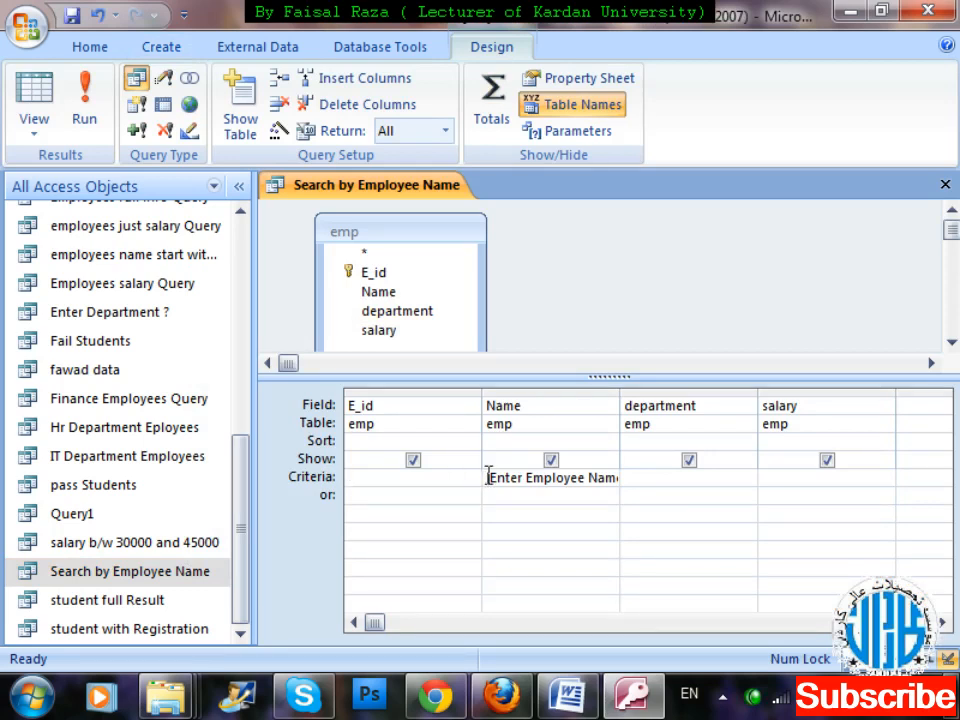
left_click_drag(487, 477, 620, 478)
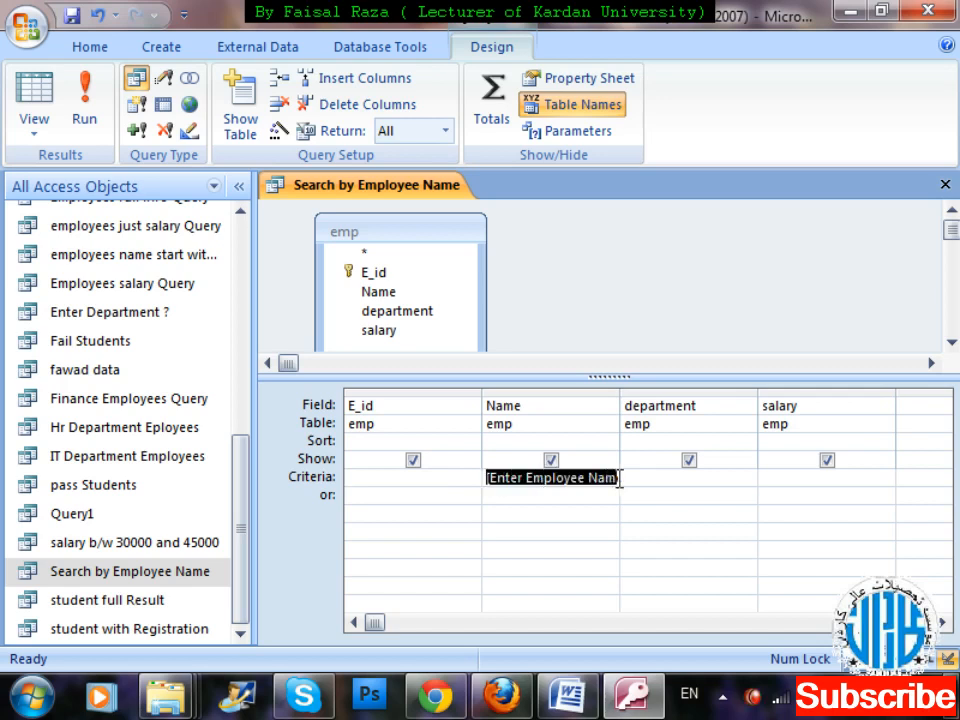
left_click(699, 262)
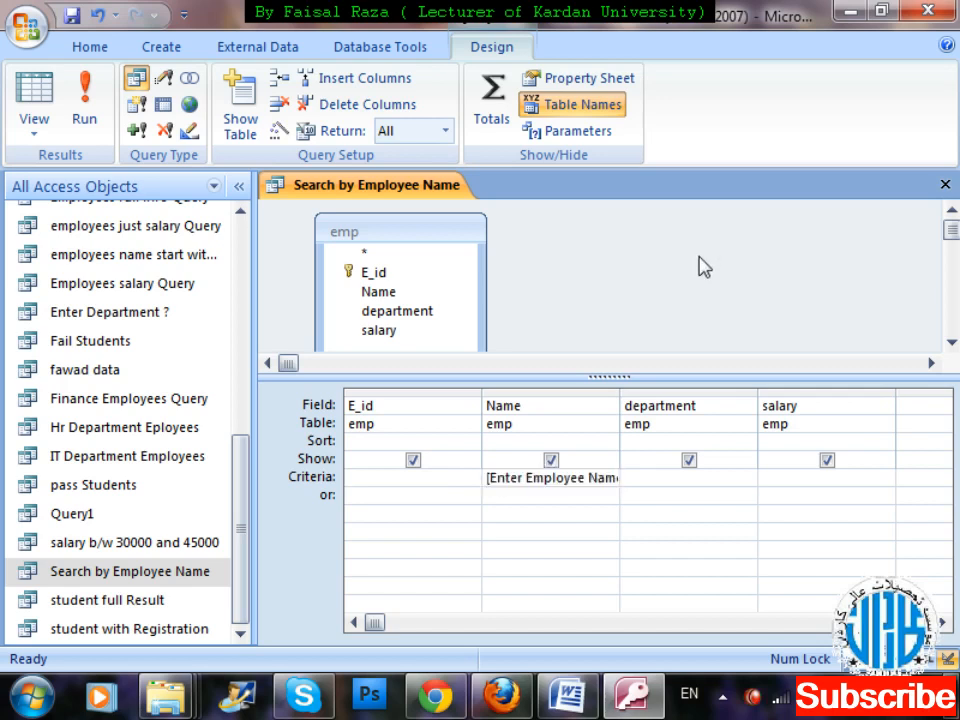
left_click(403, 481)
left_click_drag(489, 478, 637, 476)
key("Delete")
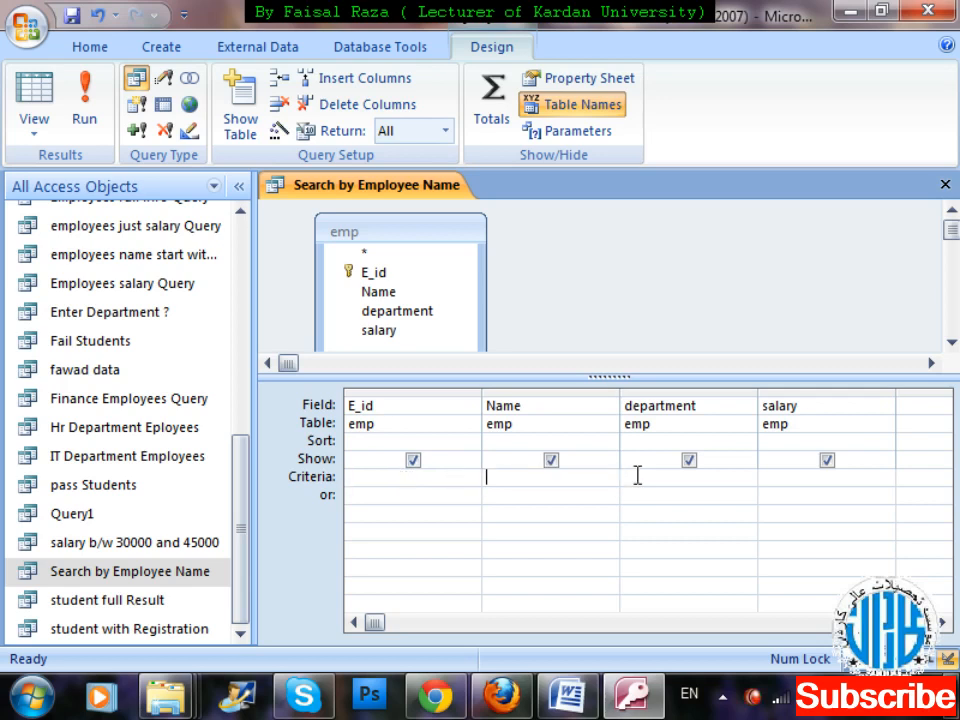
Enter [Enter Employee ID ] as the E_id column's criteria using the Zoom editor, and close the query with its changes saved.
right_click(414, 482)
key("Down")
key("Down")
key("Down")
key("Down")
key("Down")
key("Down")
key("Down")
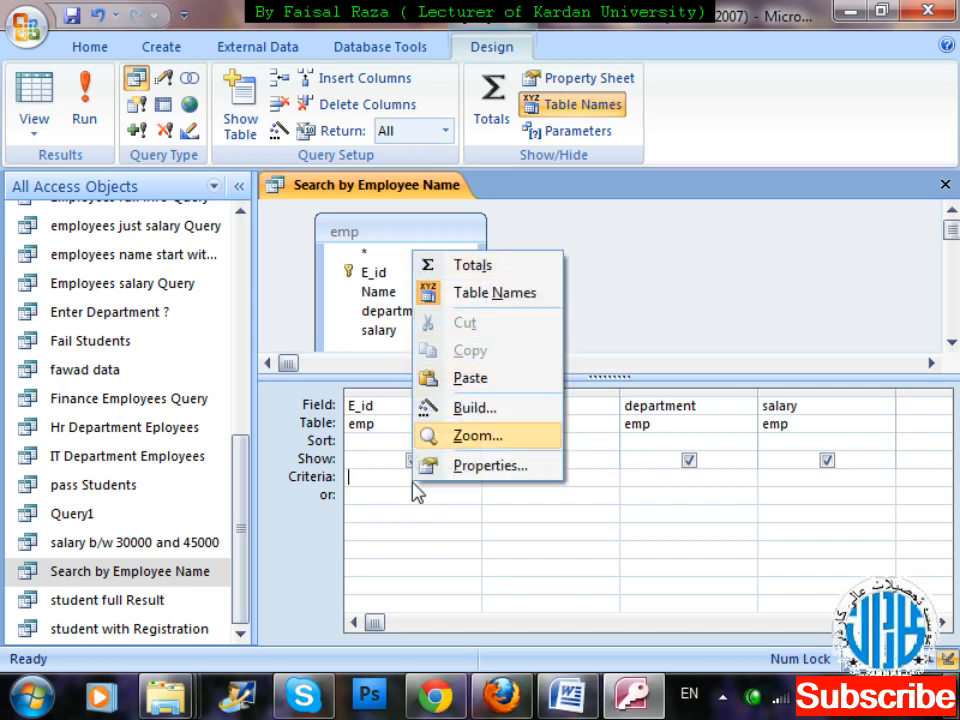
key("Return")
type("[]")
key("Left")
type("Enter Employees")
key("BackSpace")
key("BackSpace")
type("ID")
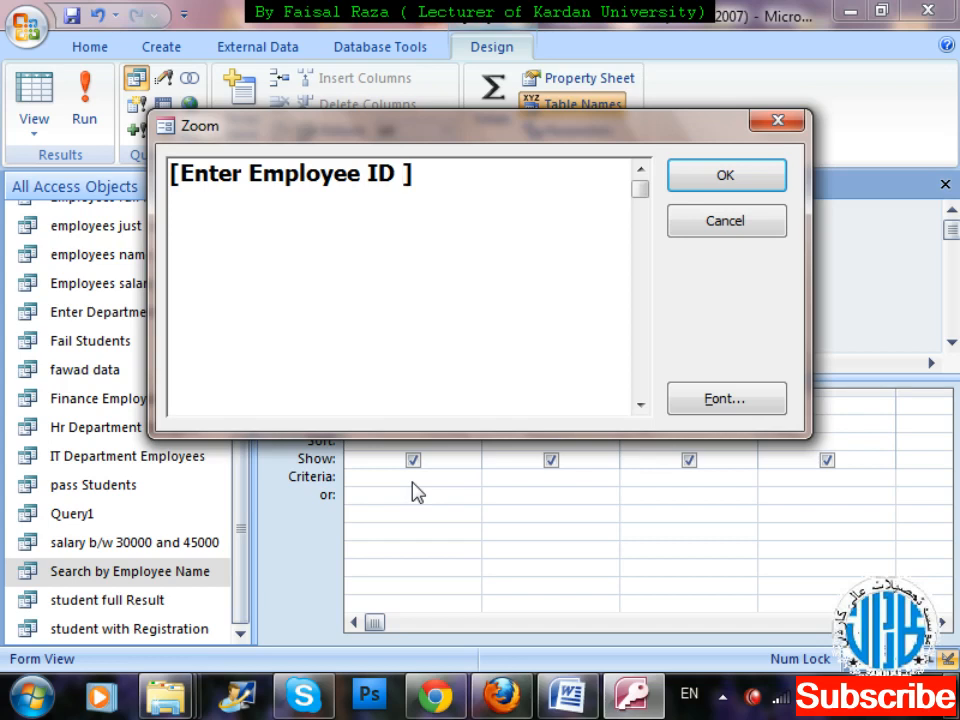
left_click(752, 186)
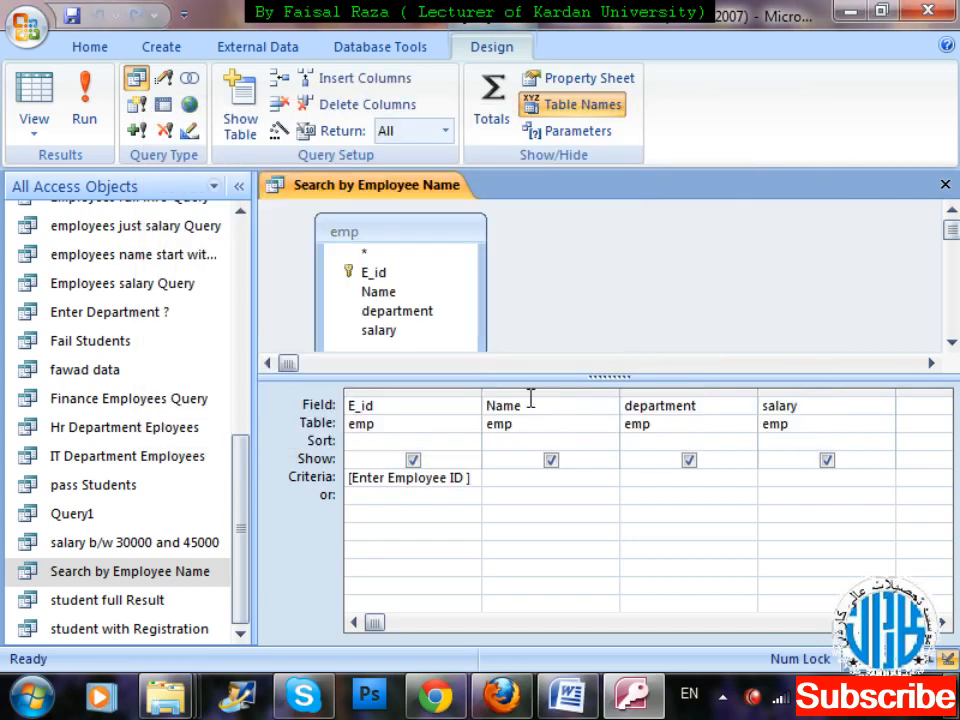
key("ctrl+w")
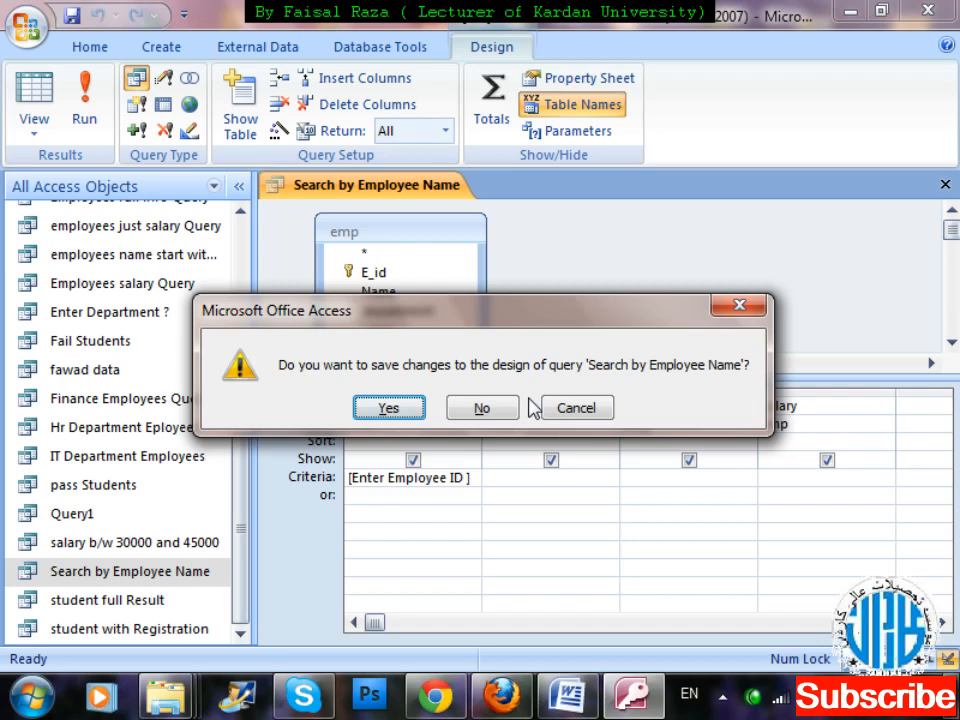
key("Return")
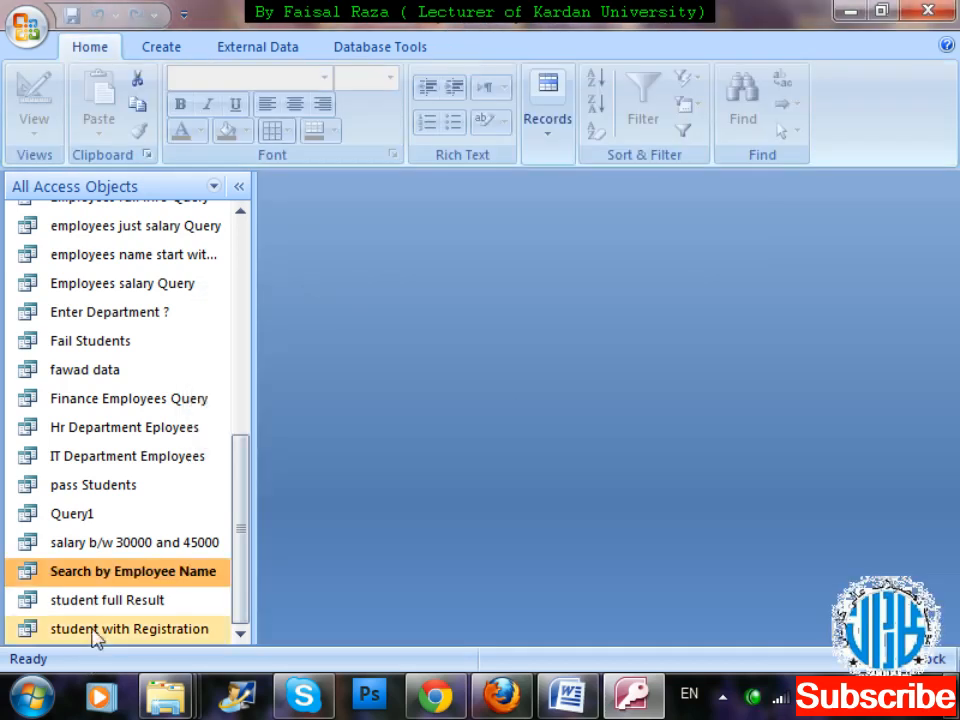
Test the modified Search by Employee Name query with employee IDs 2 and 4, closing the results each time.
double_click(179, 581)
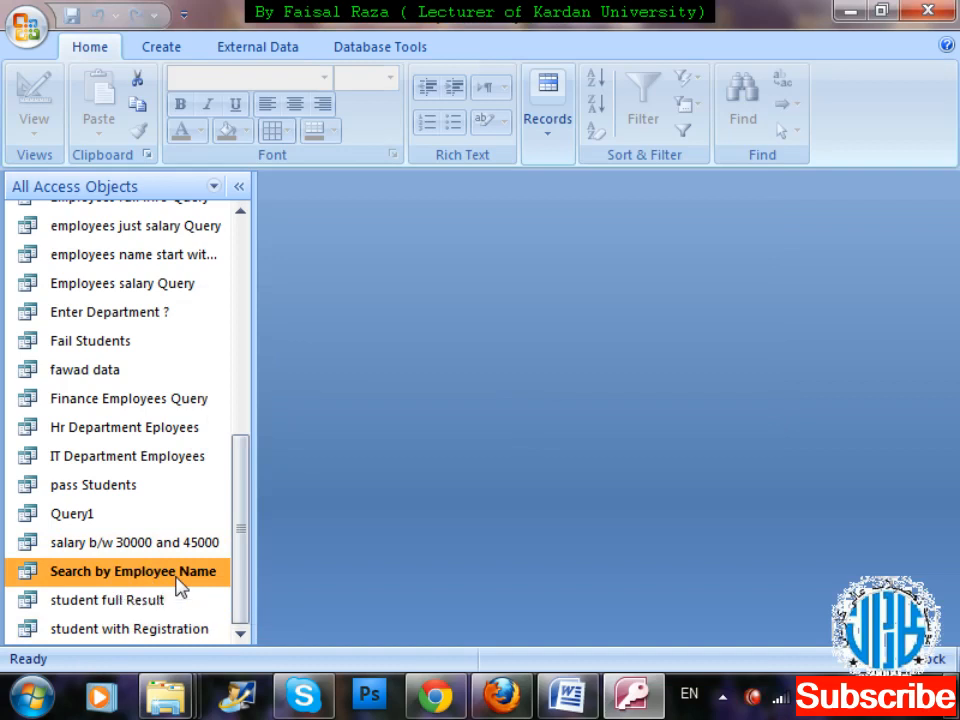
type("2")
key("Return")
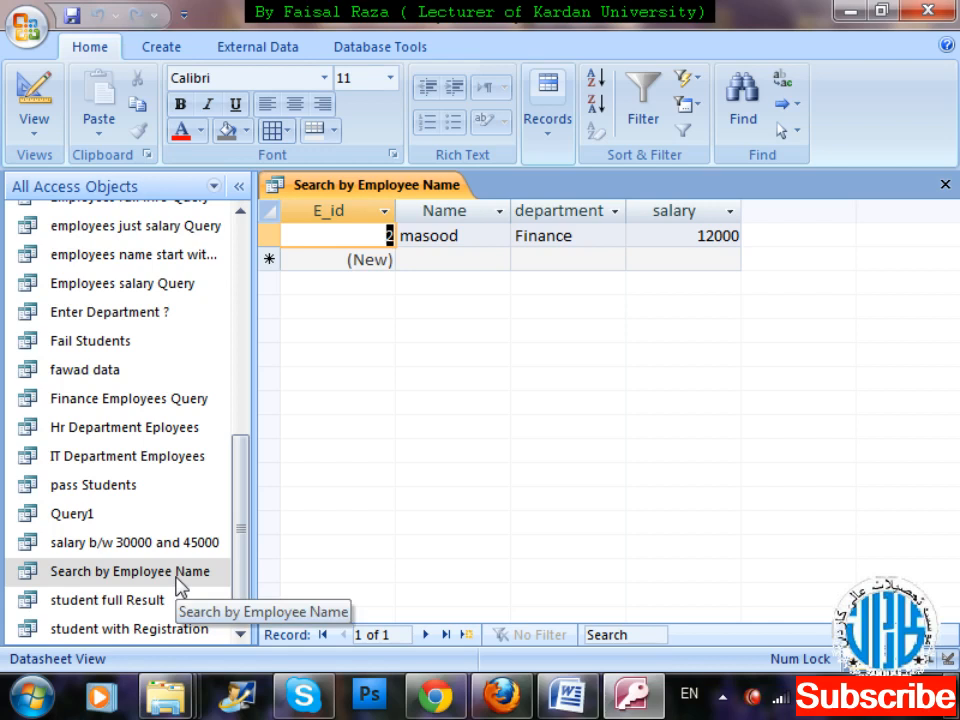
key("ctrl+w")
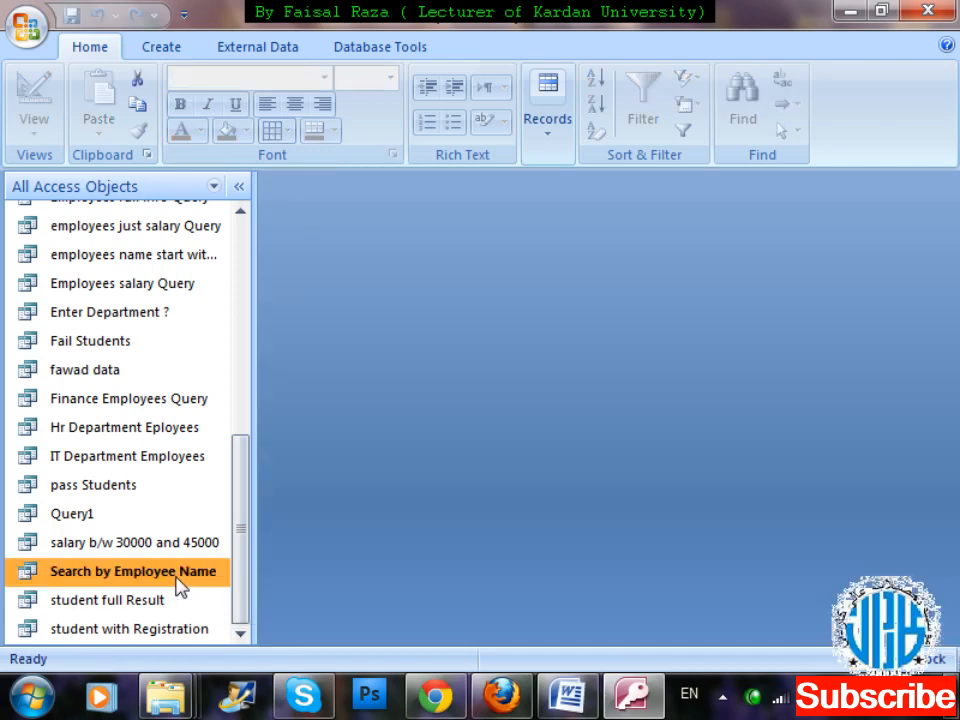
double_click(179, 581)
type("4")
key("Return")
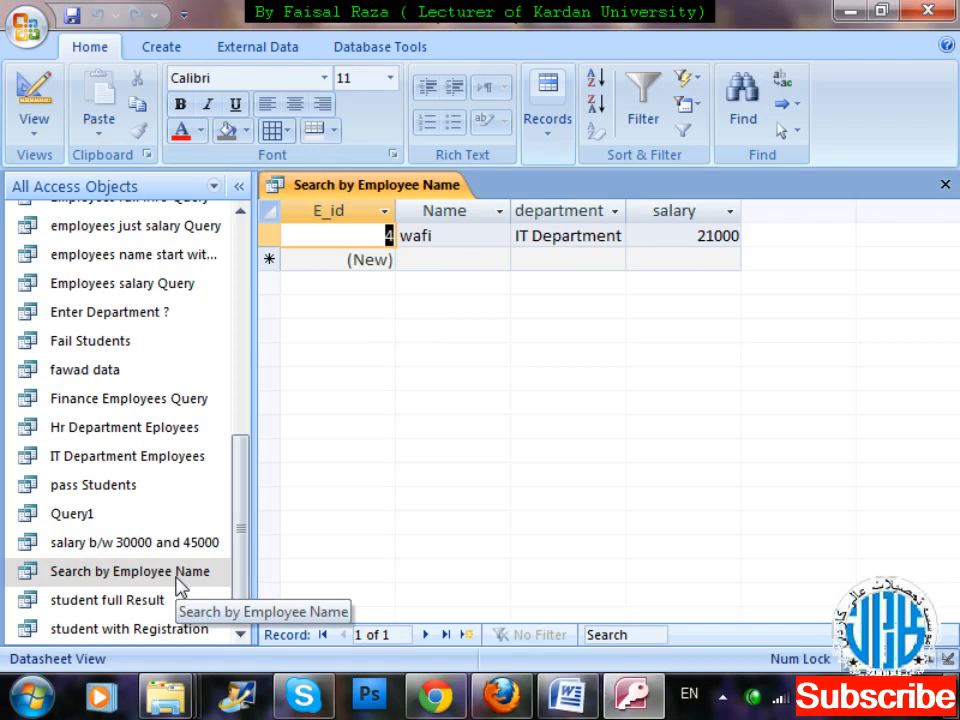
key("ctrl+w")
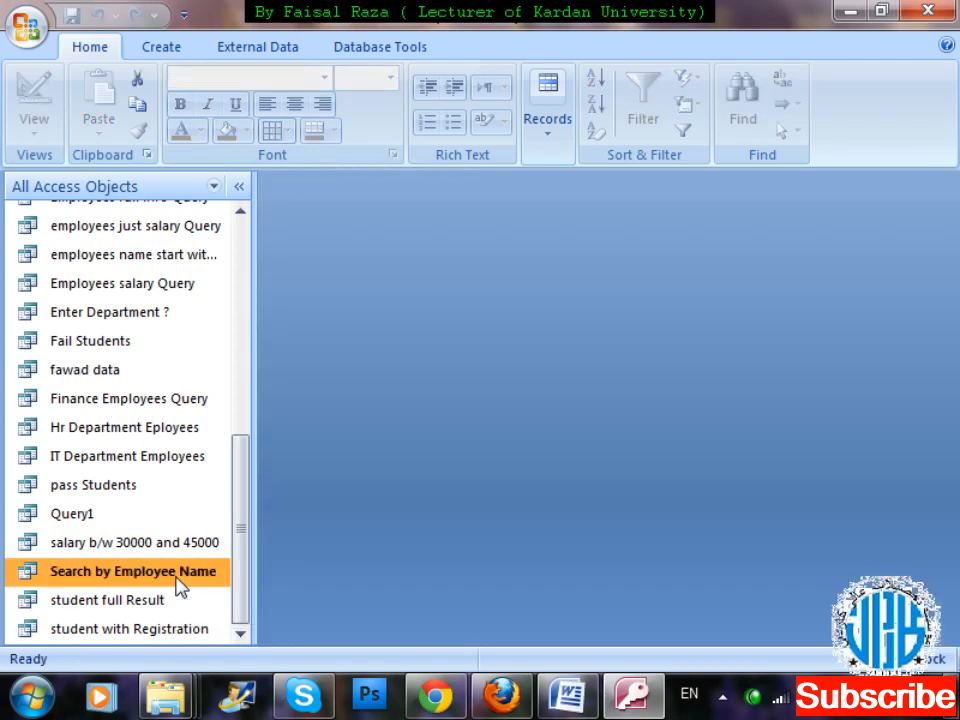
Create a new query in design view and add the Employees table to it.
left_click_drag(244, 514, 259, 315)
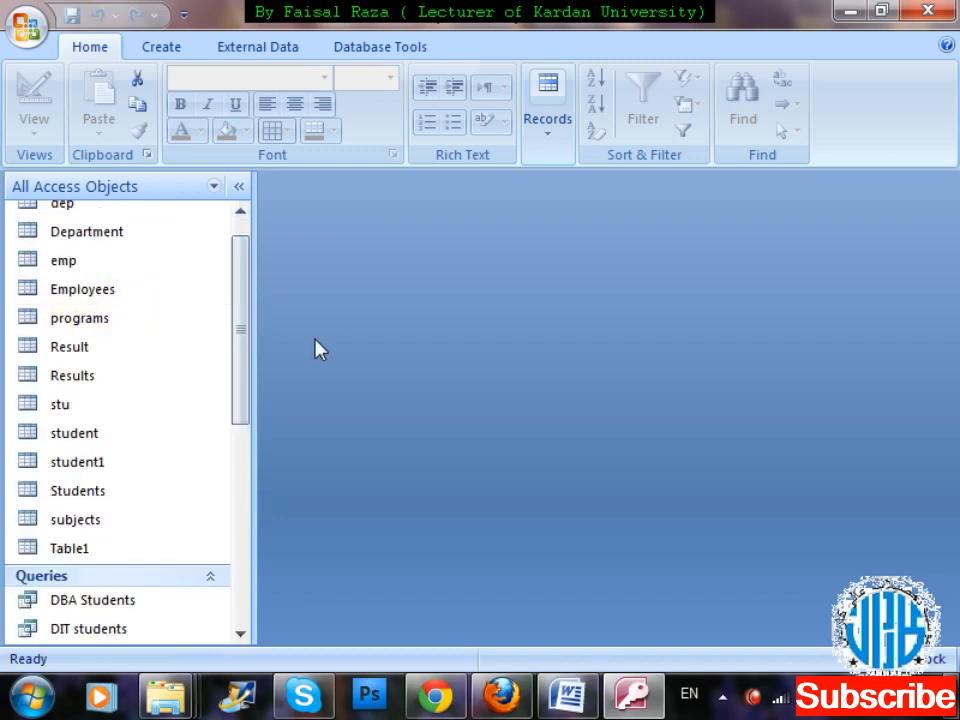
scroll(250, 325, "up", 1)
left_click(142, 325)
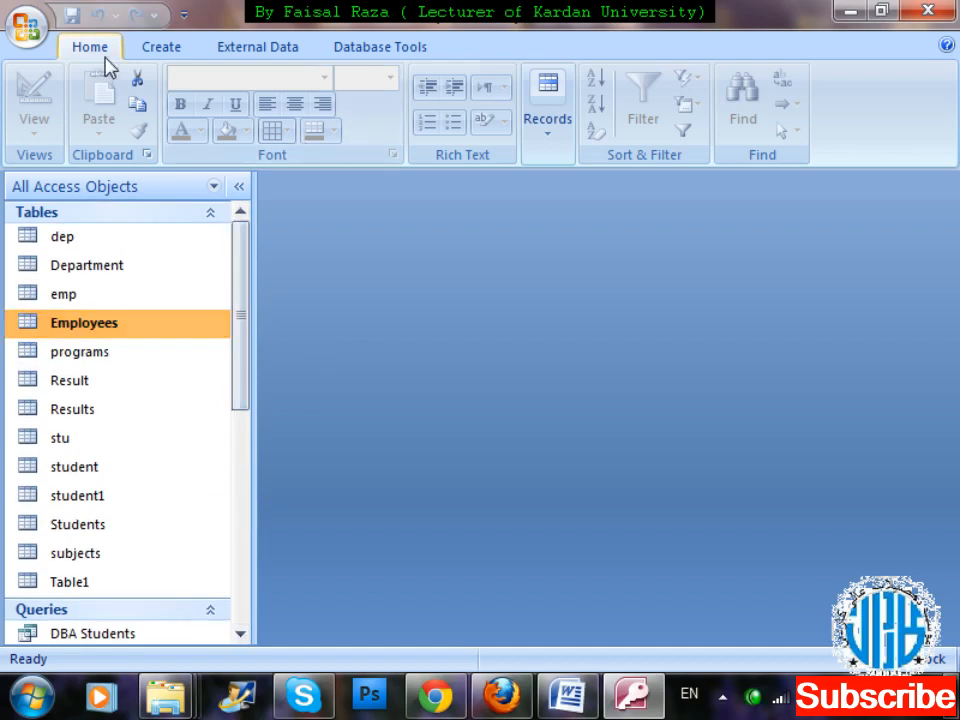
left_click(161, 46)
left_click(864, 115)
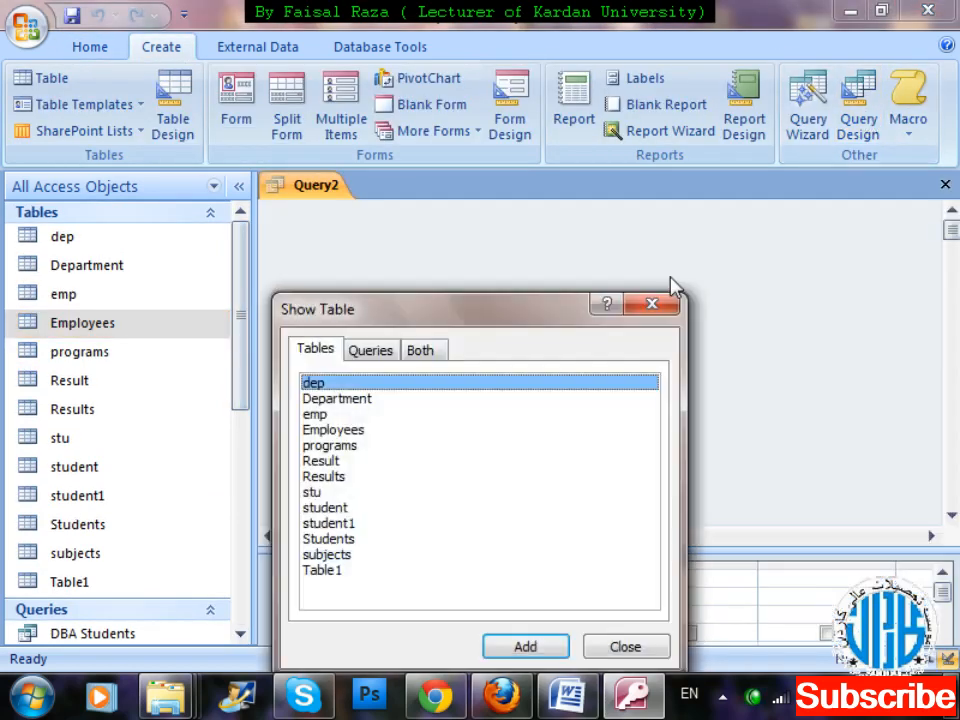
double_click(369, 432)
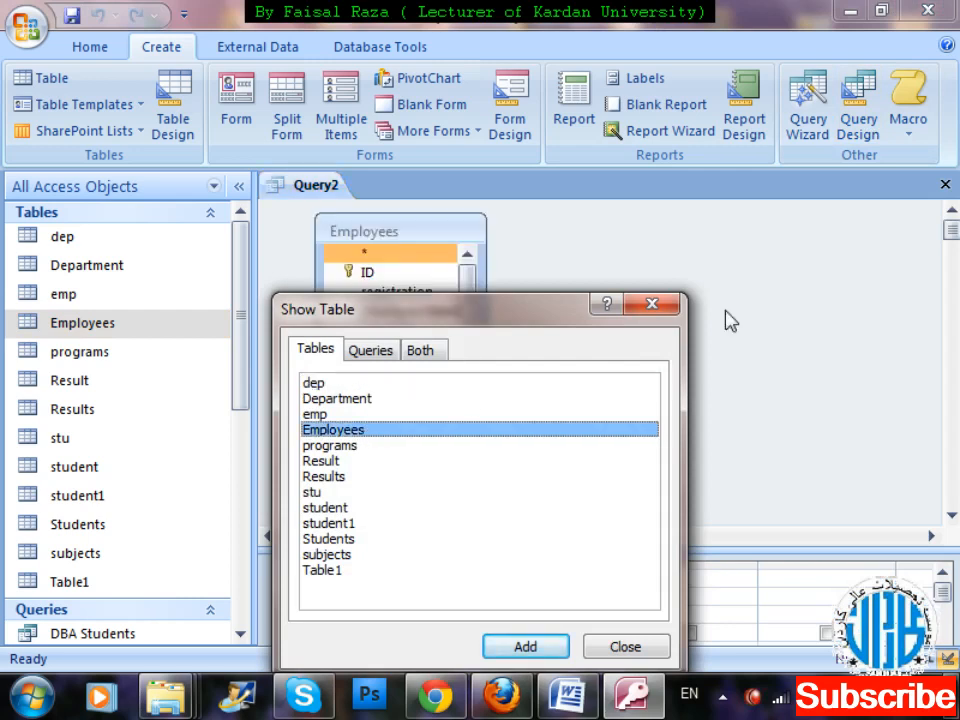
left_click(664, 310)
Add the registration, Employee Name, Status, Hire Date and salary fields to the query grid, in that order.
left_click(410, 294)
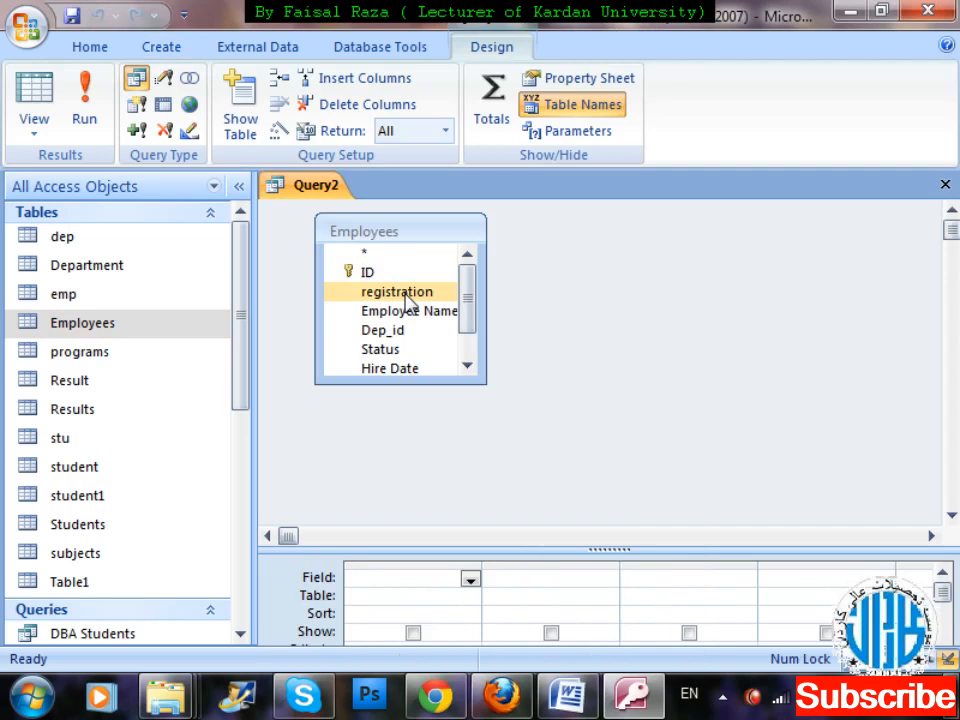
left_click_drag(407, 300, 456, 580)
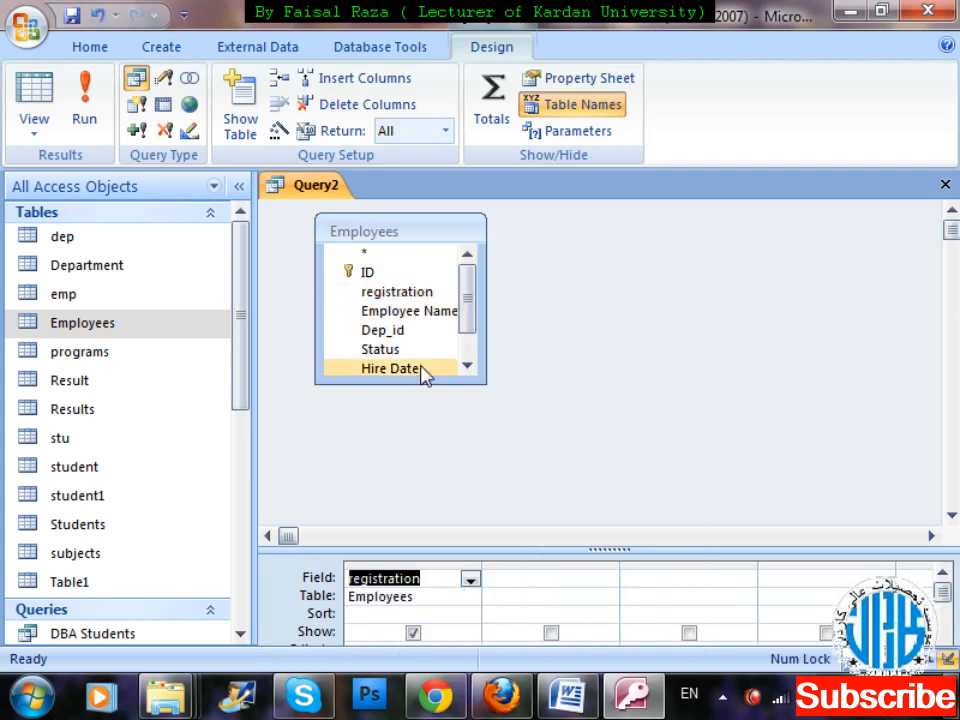
left_click(410, 314)
left_click_drag(408, 312, 548, 580)
scroll(478, 332, "down", 1)
left_click(379, 310)
left_click_drag(380, 314, 656, 583)
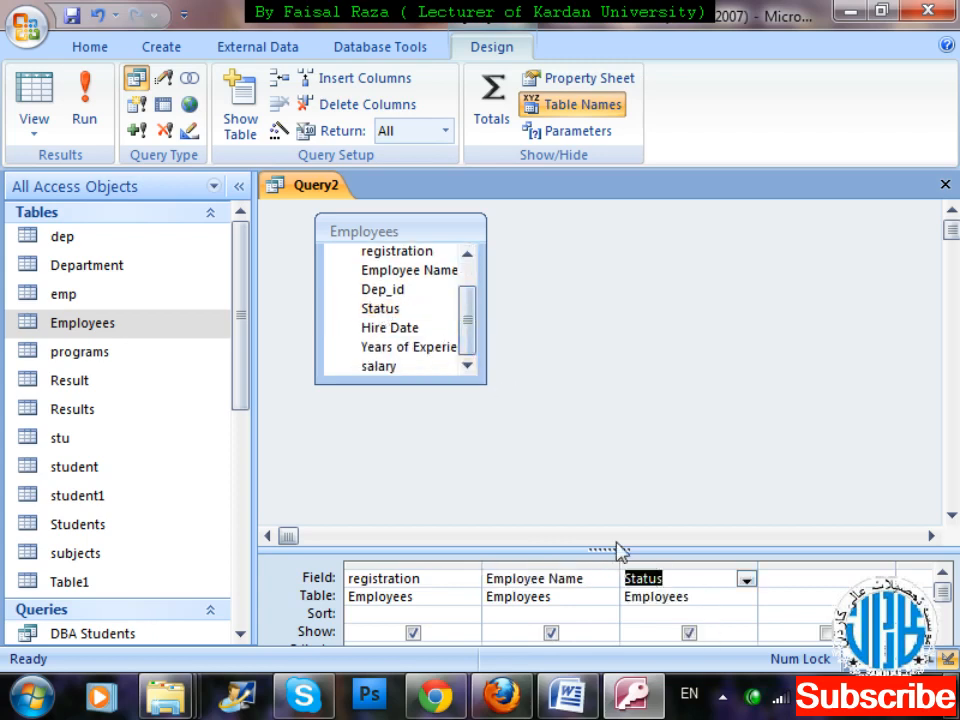
left_click_drag(405, 333, 776, 578)
left_click(396, 366)
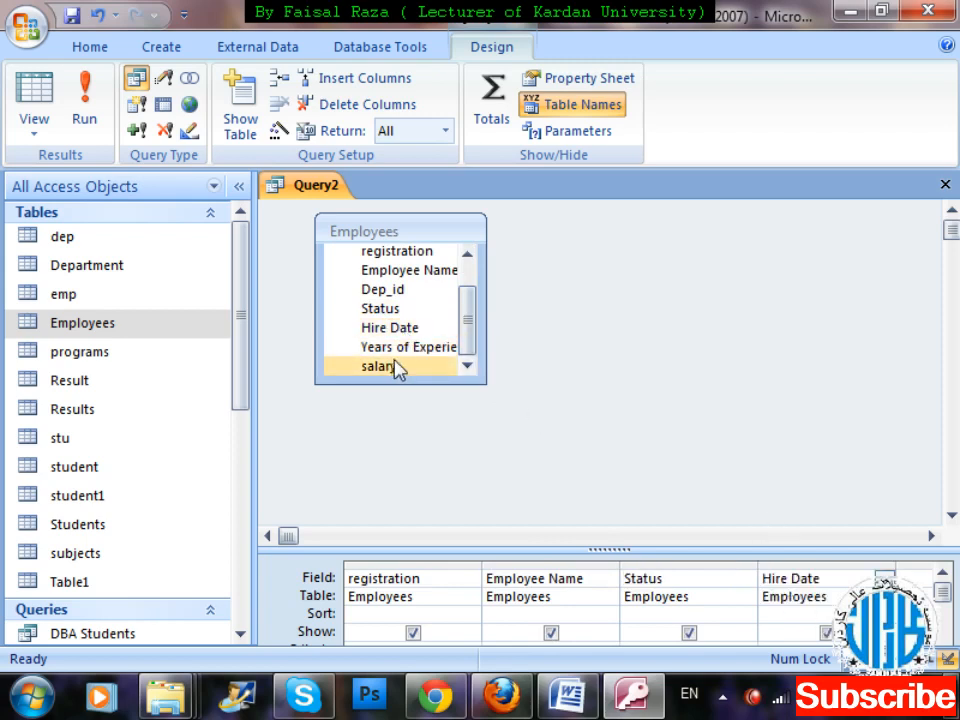
left_click_drag(884, 580, 884, 580)
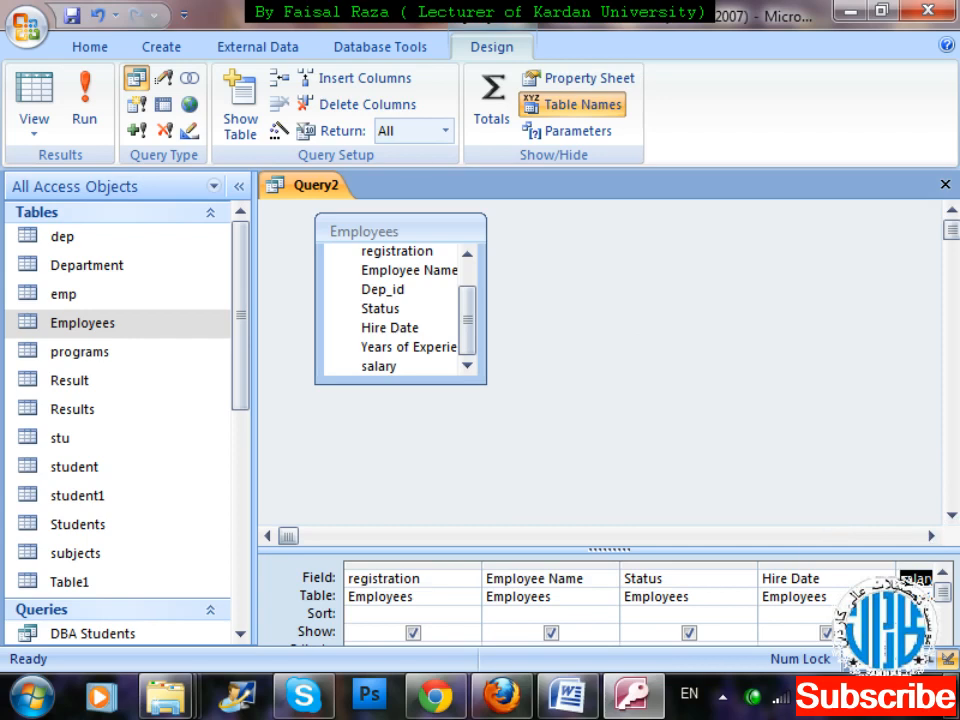
Enlarge the query design grid and add the Years of Experience field in the column after salary.
left_click_drag(808, 549, 776, 444)
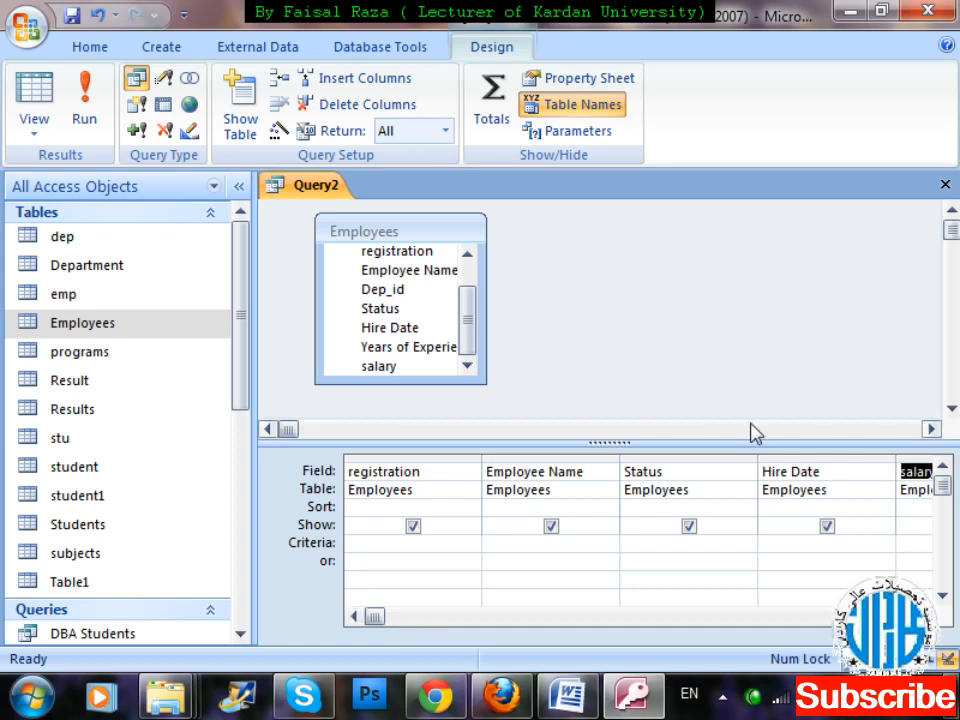
left_click(923, 616)
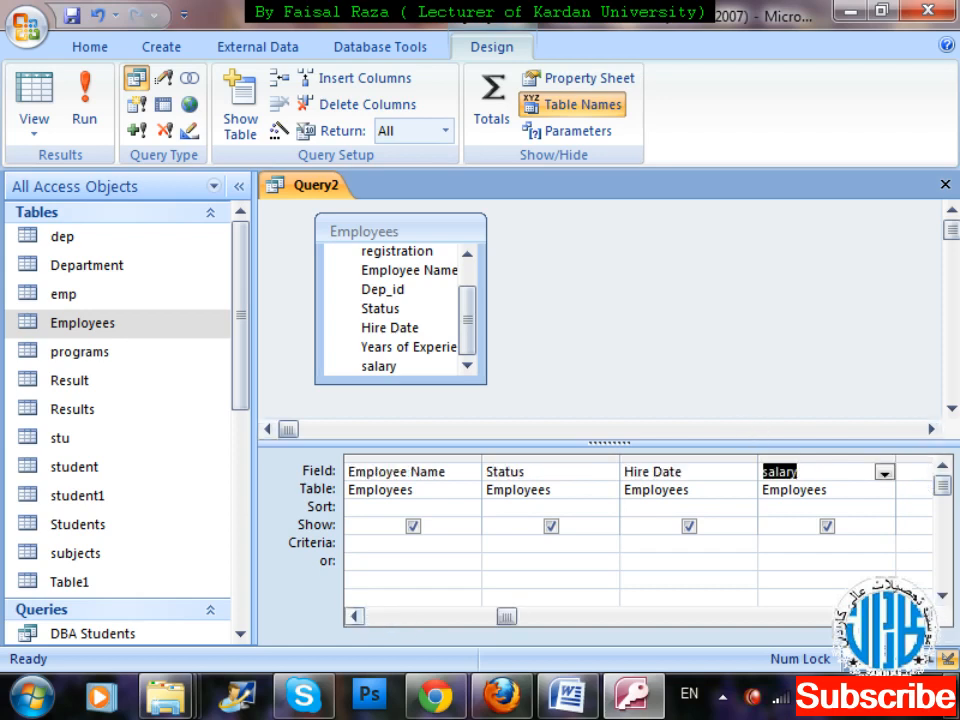
left_click(923, 616)
left_click(800, 471)
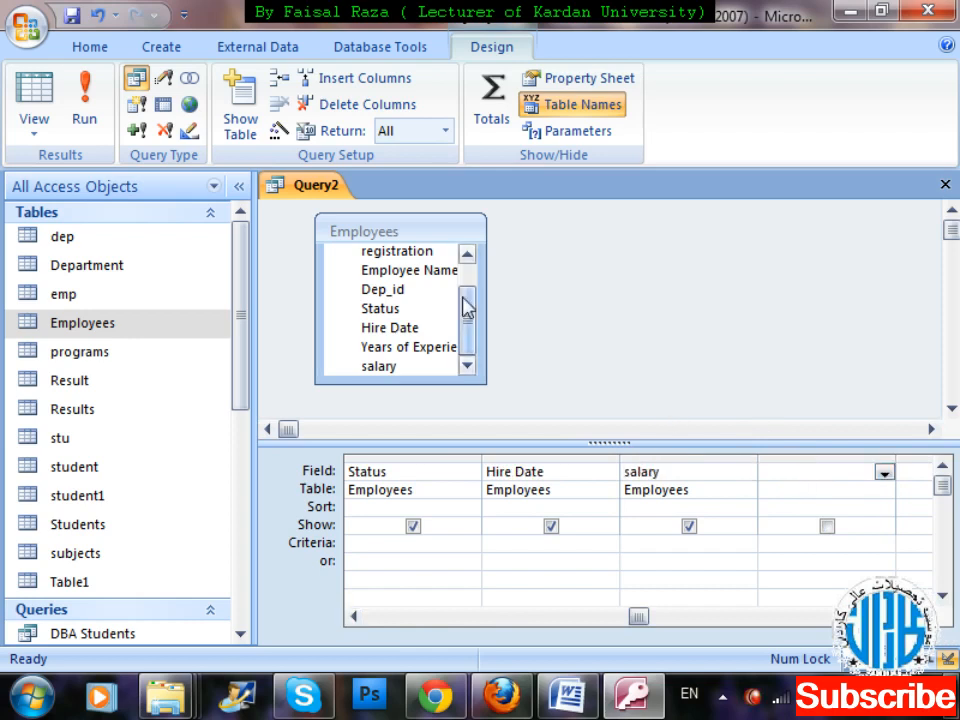
left_click(411, 368)
left_click(411, 350)
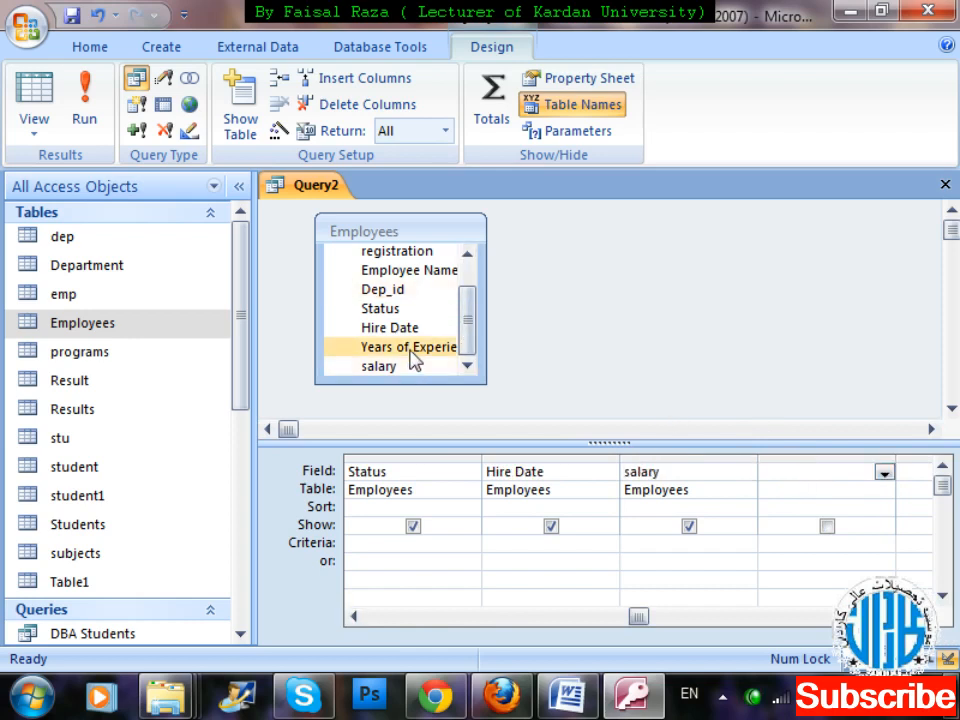
double_click(411, 356)
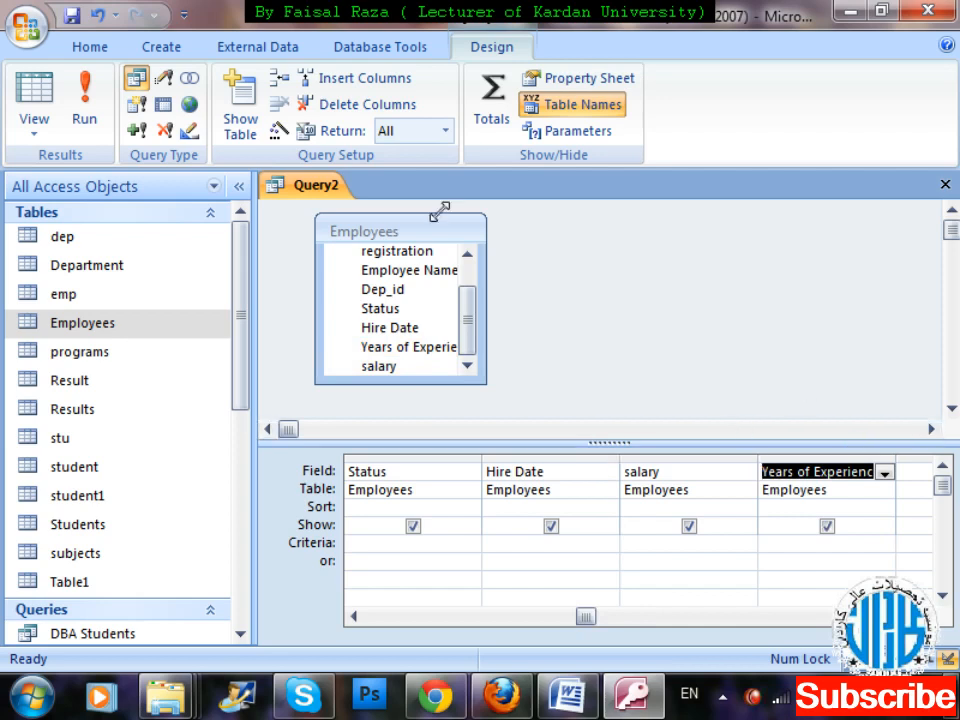
Enter [Enter Registration Number] as the criteria of the registration column.
left_click(358, 617)
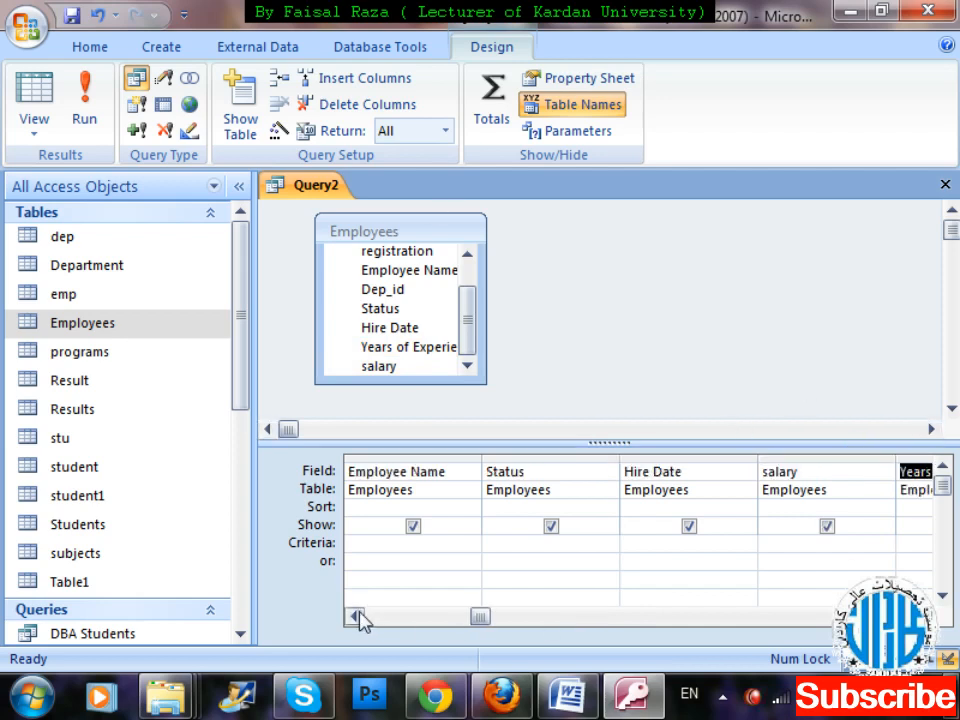
left_click(358, 617)
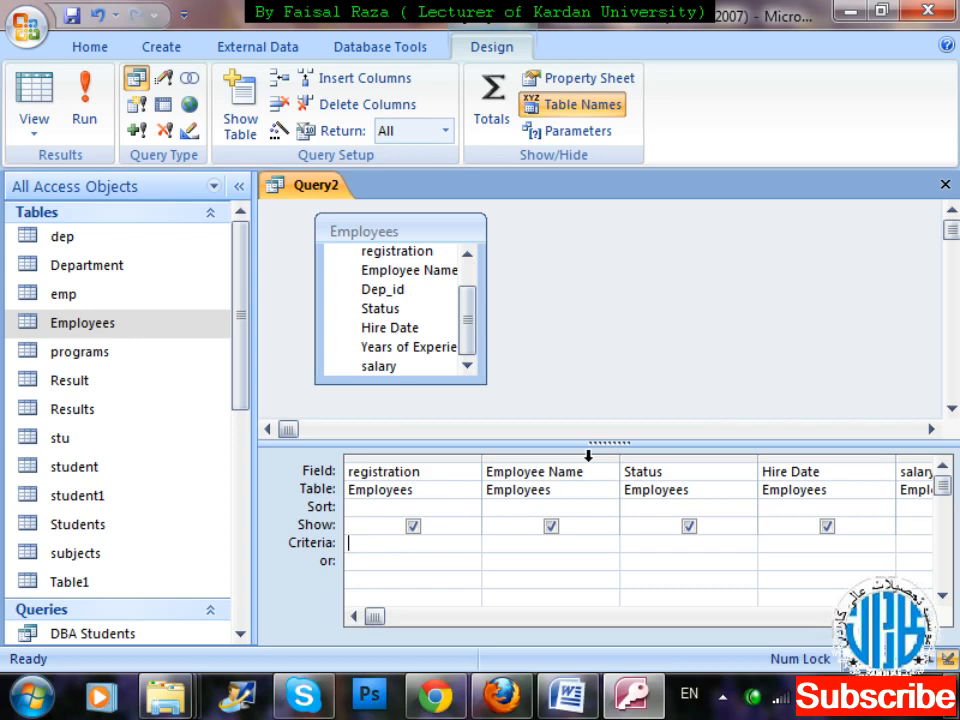
type("[][")
key("BackSpace")
key("BackSpace")
type("[")
type("Enter")
type("eg")
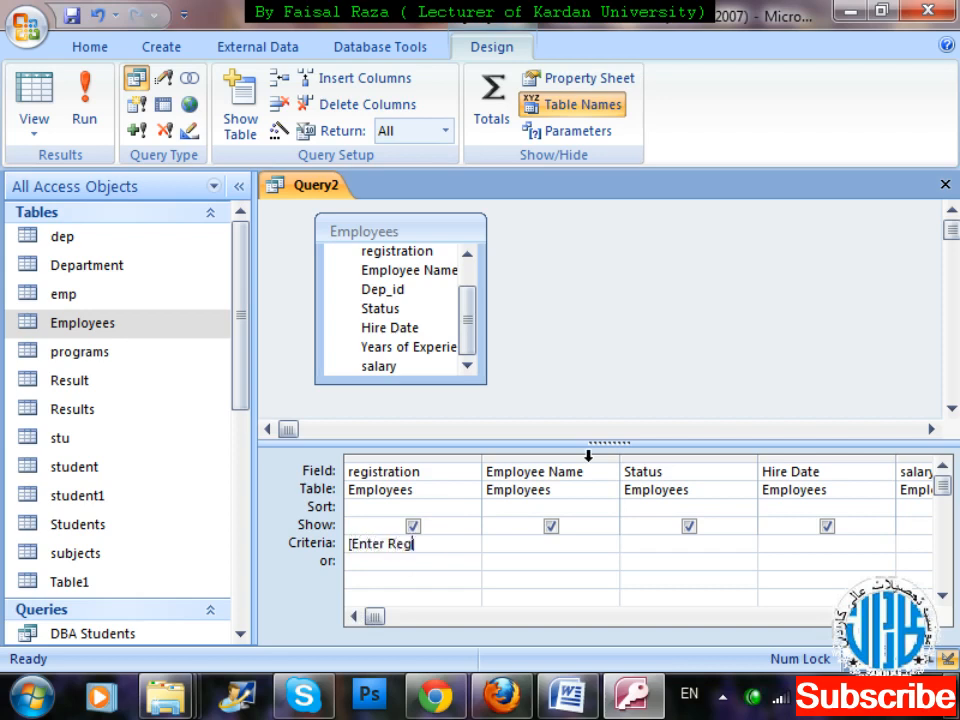
type("istration NUmber")
key("BackSpace")
key("BackSpace")
key("BackSpace")
key("BackSpace")
key("BackSpace")
type("umber")
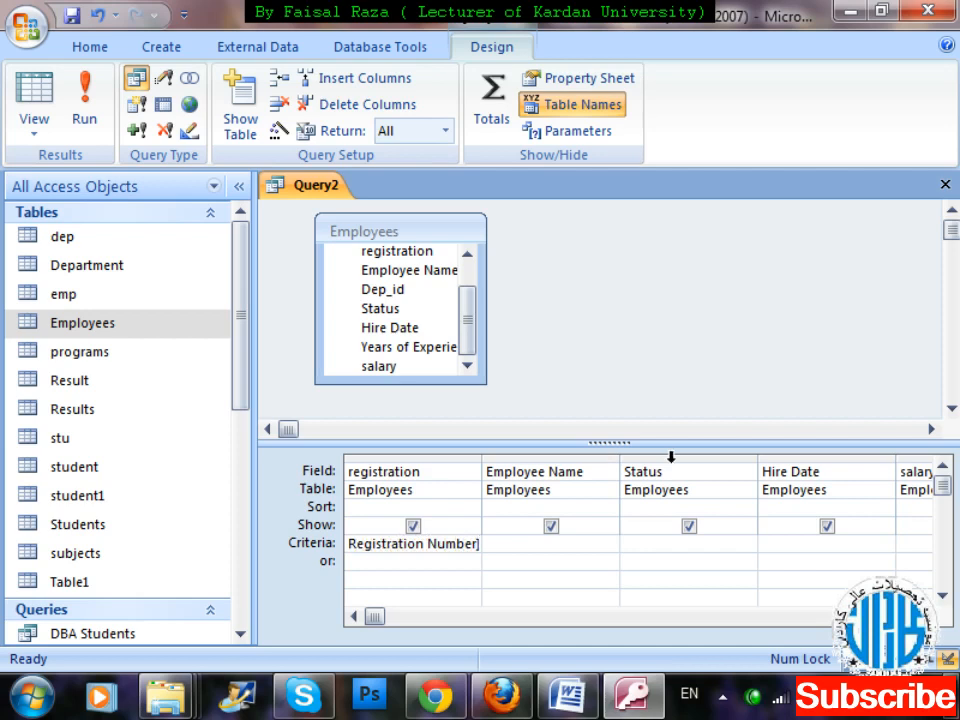
type("]")
Review the registration column's full criteria text in the Zoom editor and close the editor.
right_click(401, 553)
key("Up")
key("Up")
key("Up")
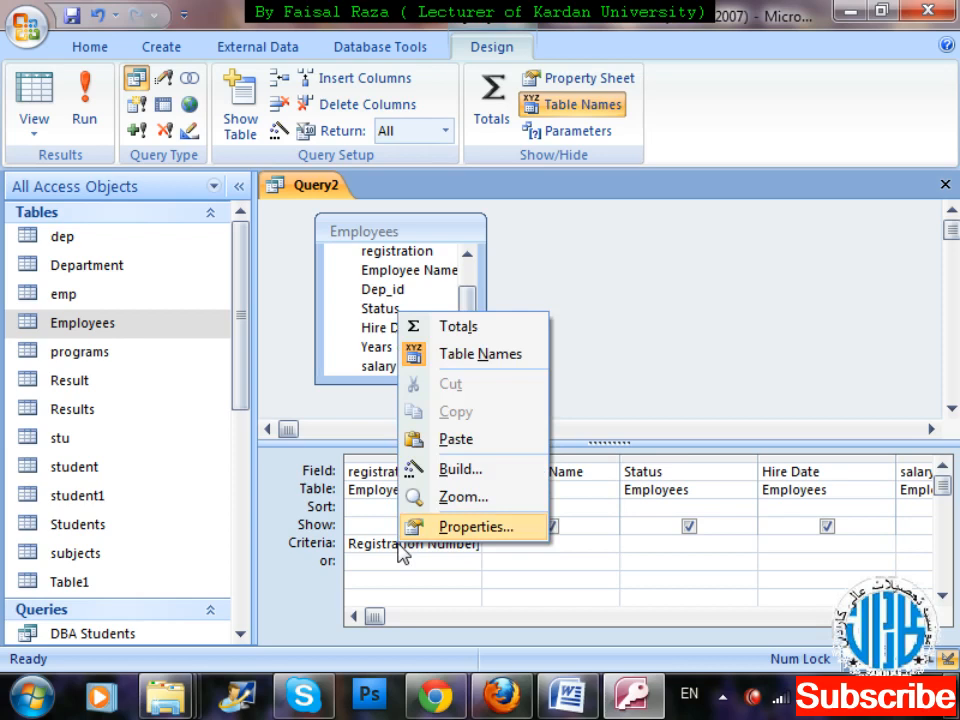
key("Down")
key("Return")
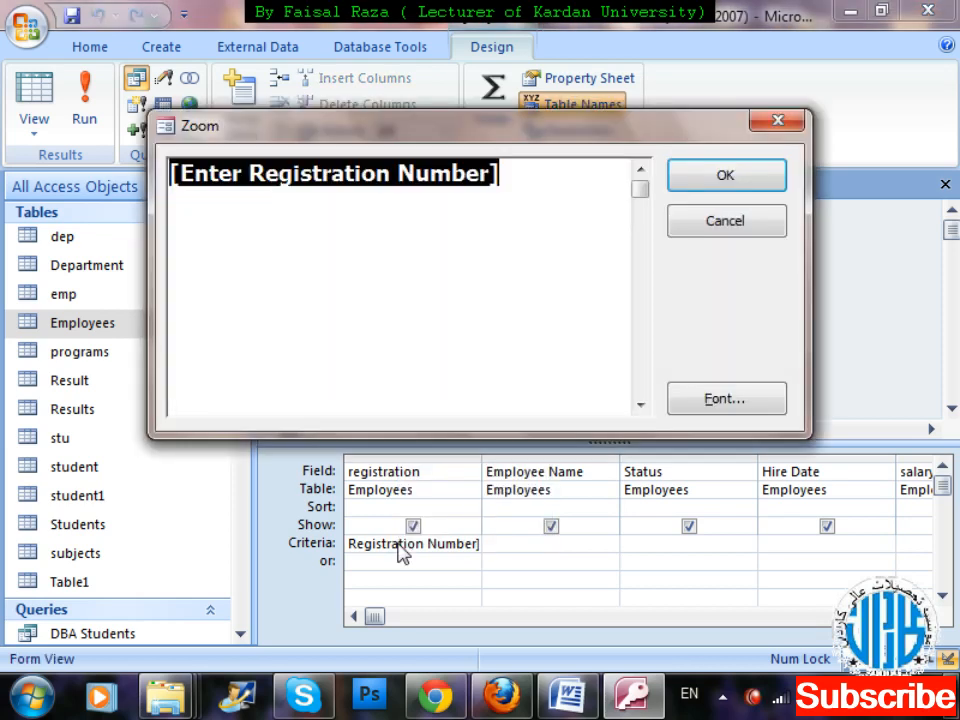
left_click(437, 273)
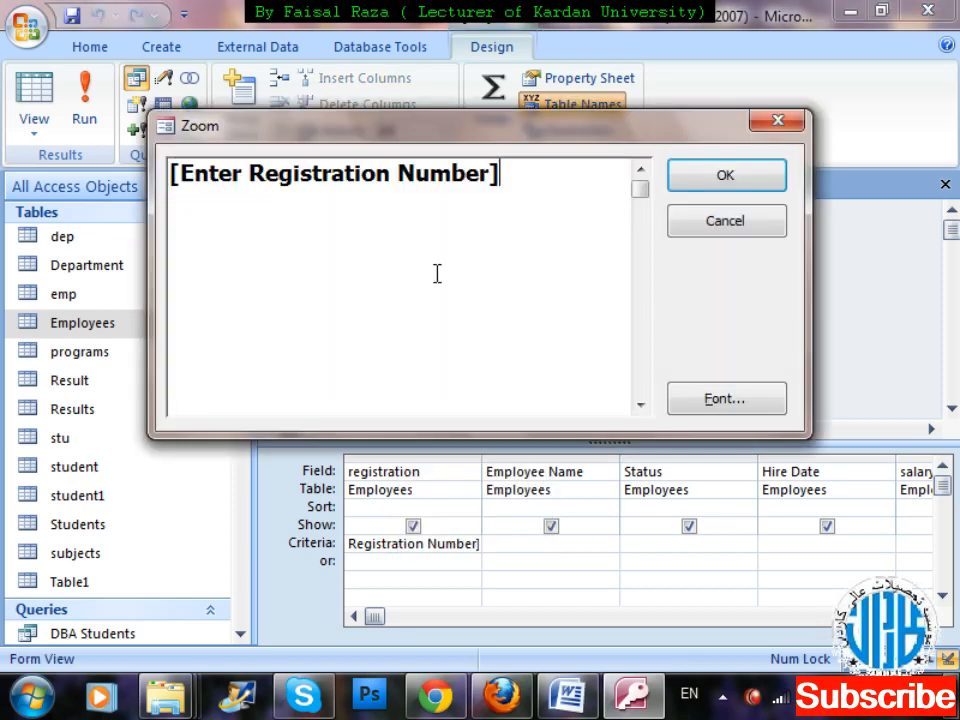
left_click(693, 181)
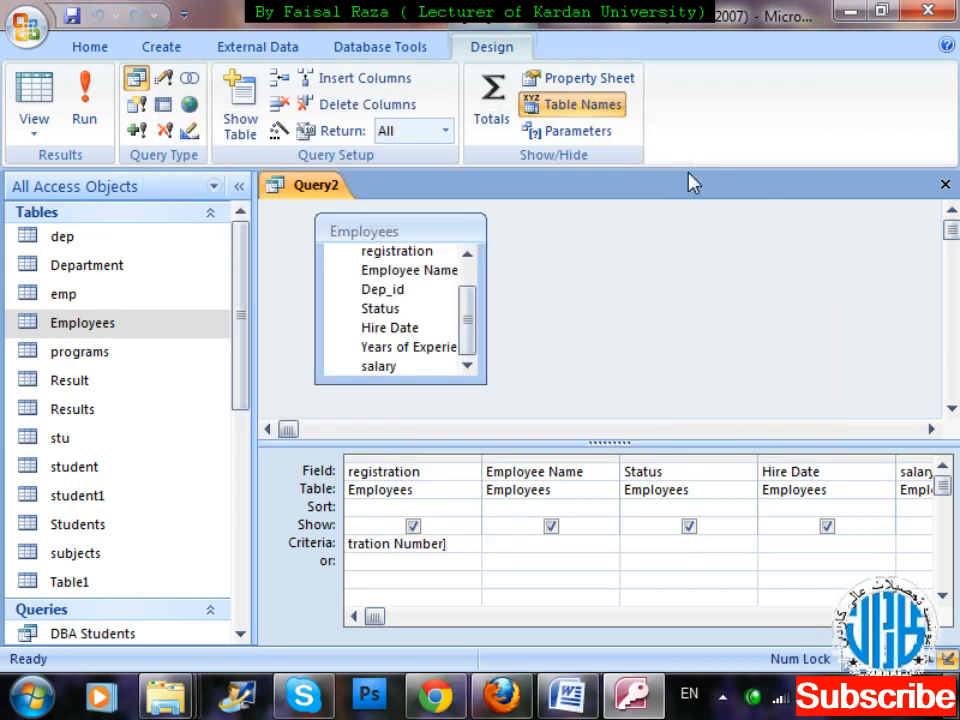
Close the query and save it under the name search by Employee Registration.
key("ctrl+w")
key("Return")
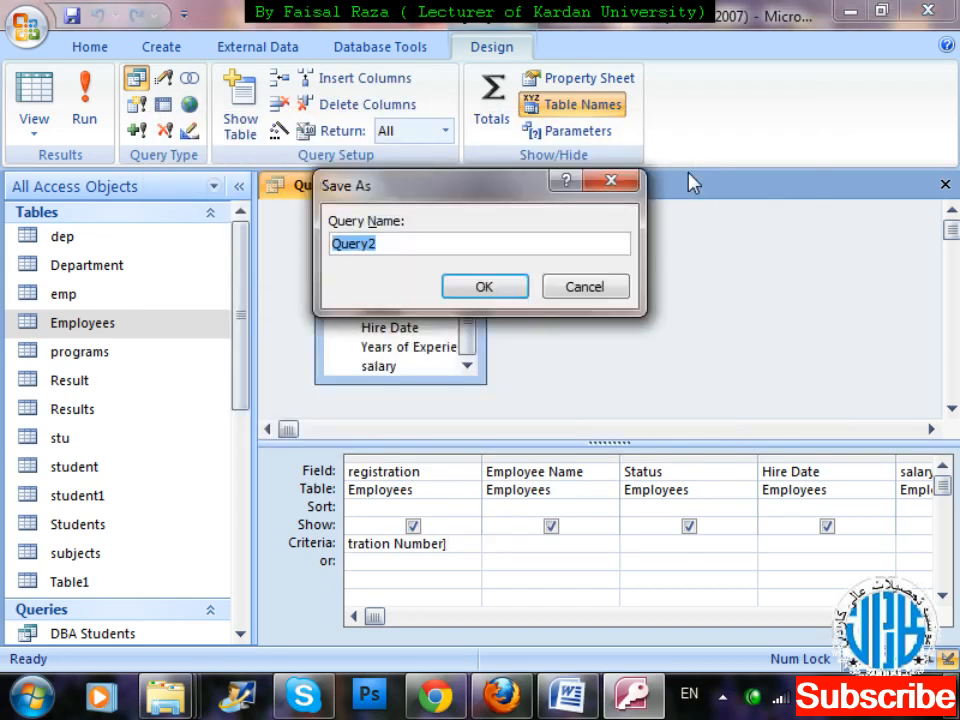
key("BackSpace")
type("se")
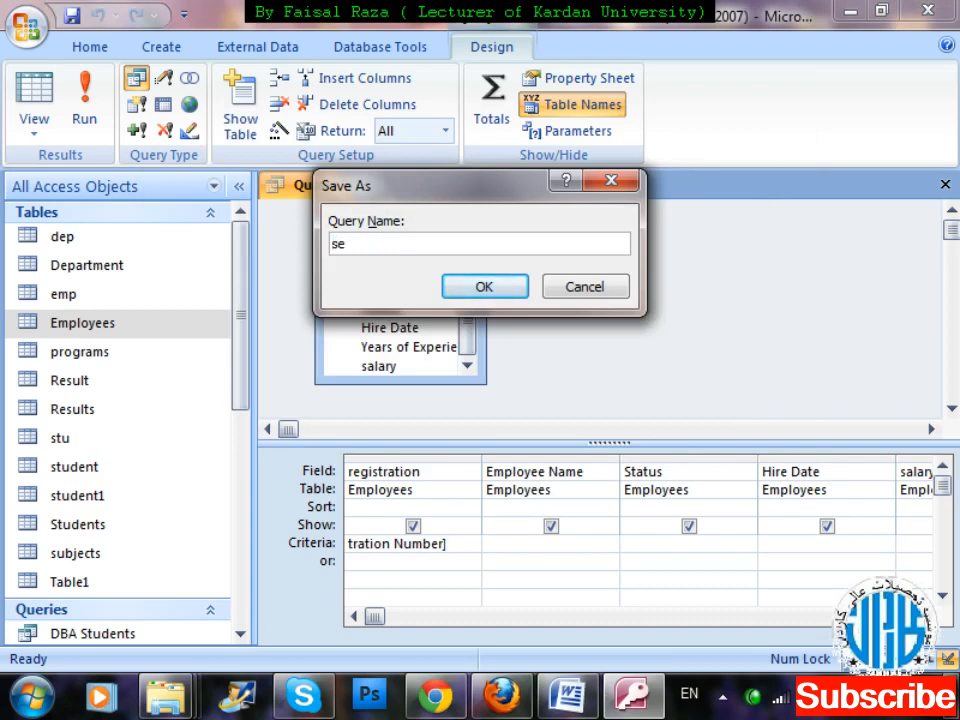
type("arch by E p")
key("BackSpace")
key("BackSpace")
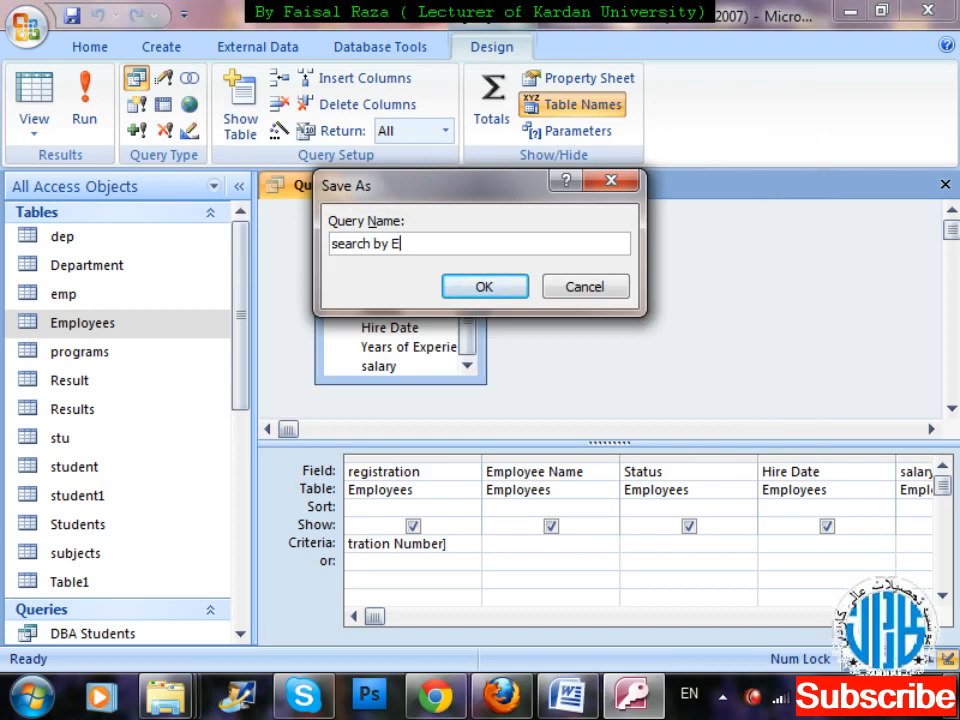
type("mployee ")
type("Regist")
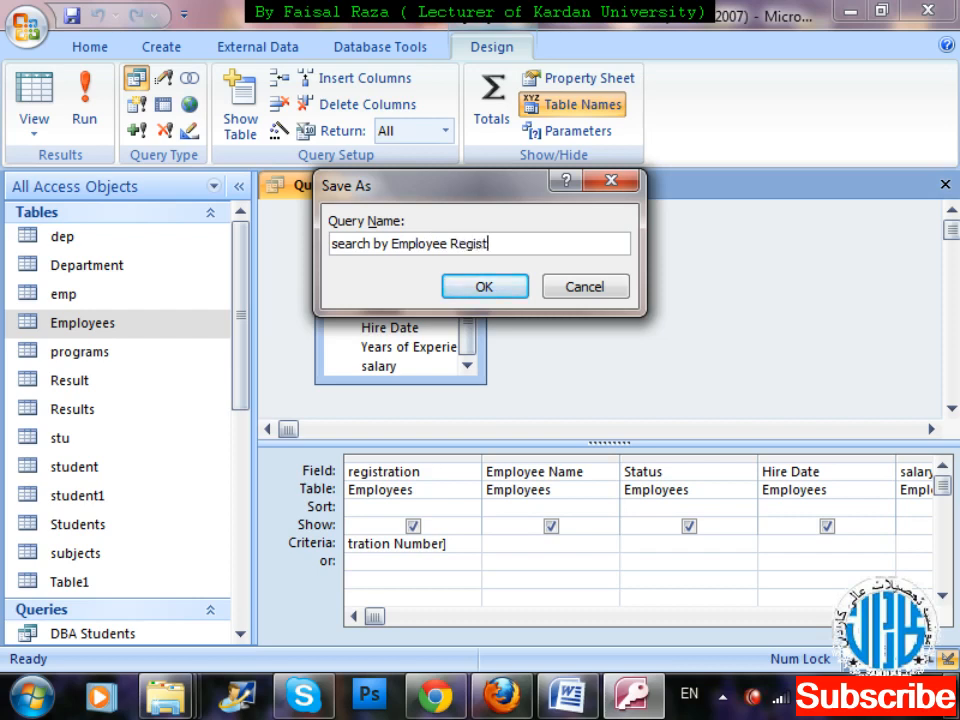
type("ratin")
key("BackSpace")
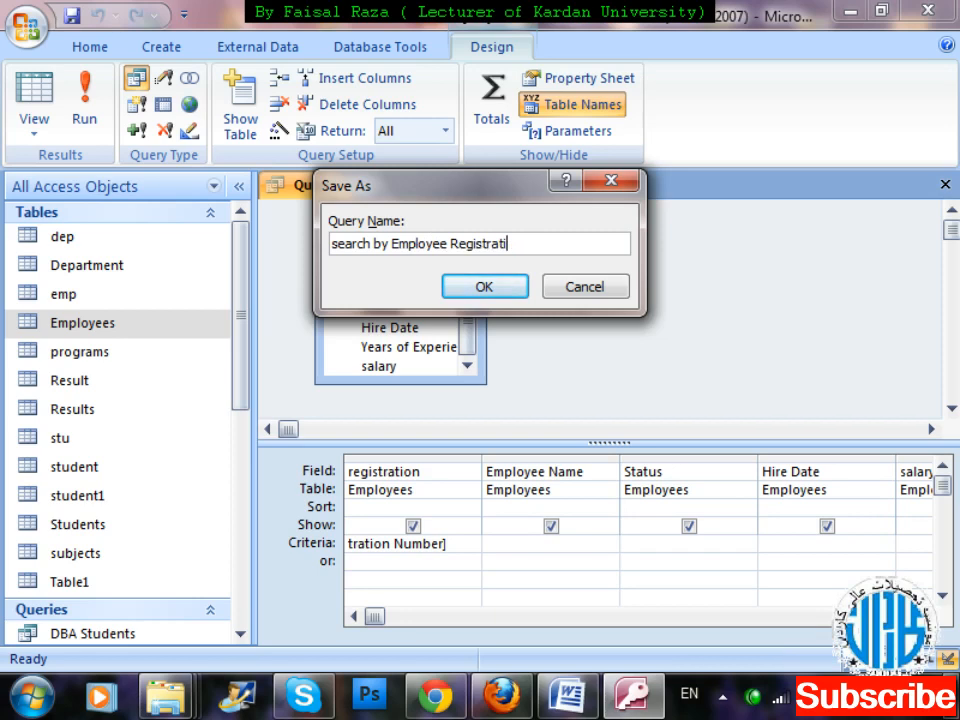
type("on")
key("Return")
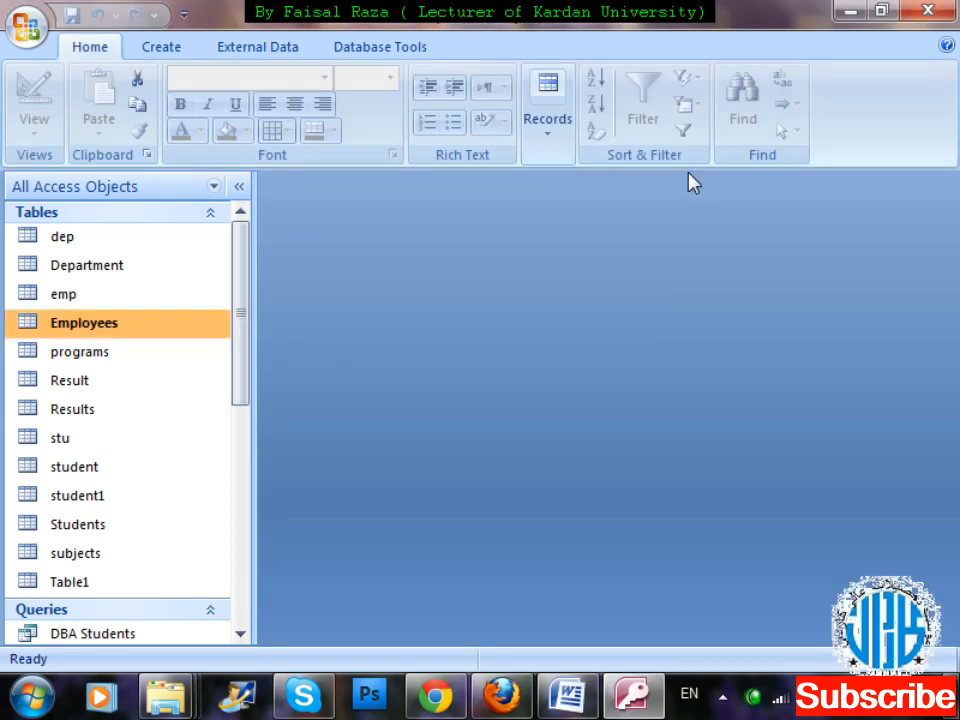
Run the search by Employee Registration query with an employee's registration number, and close the results.
left_click_drag(246, 279, 270, 497)
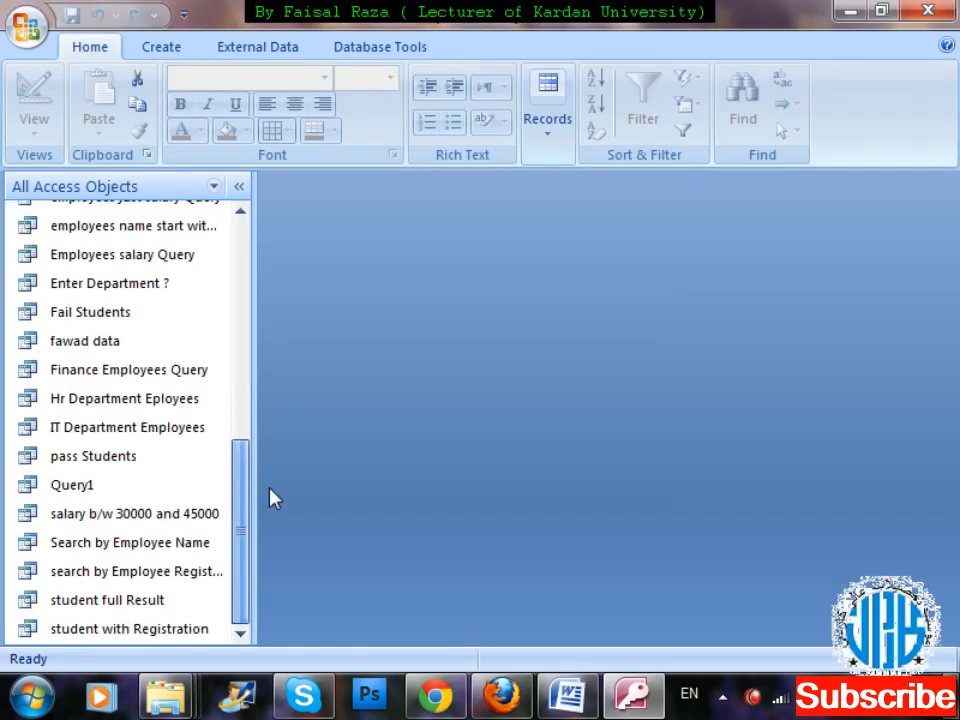
left_click(168, 582)
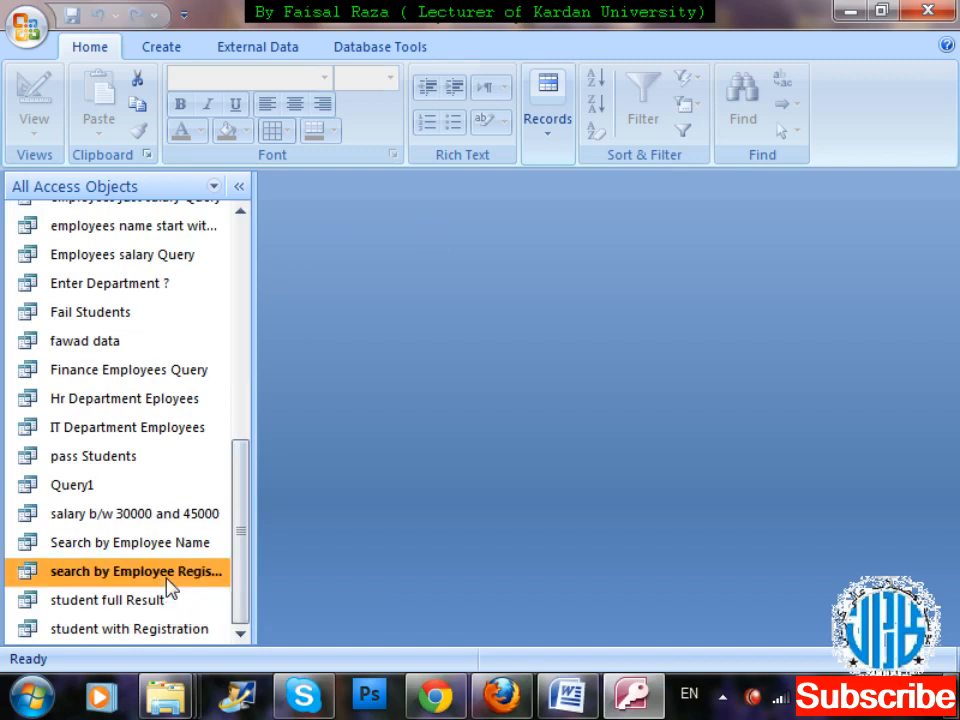
double_click(167, 580)
type("70110")
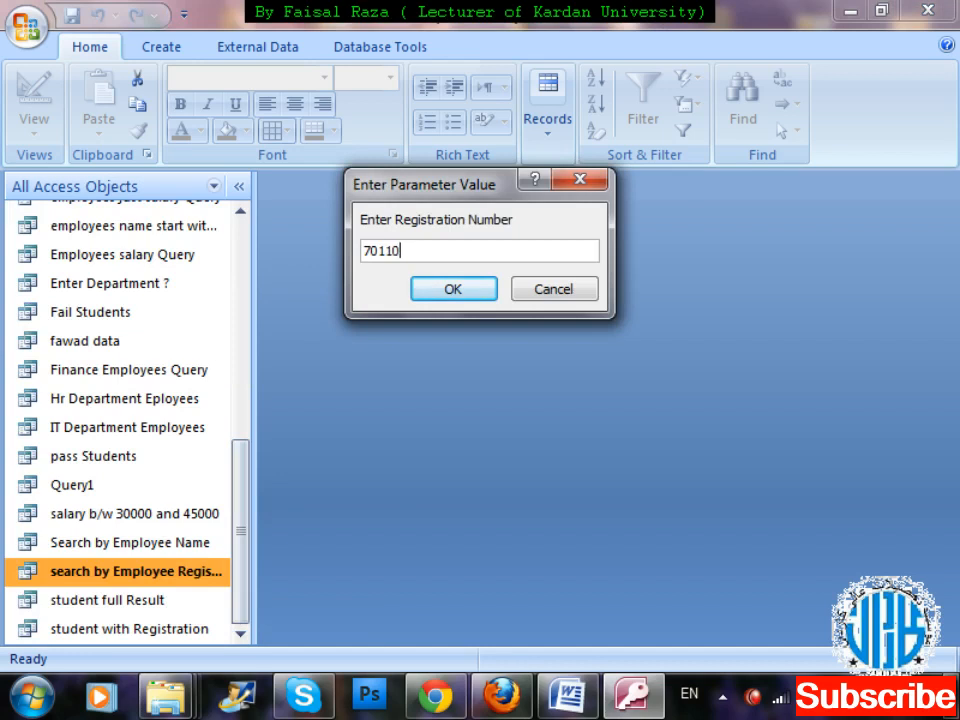
type("15006")
key("Return")
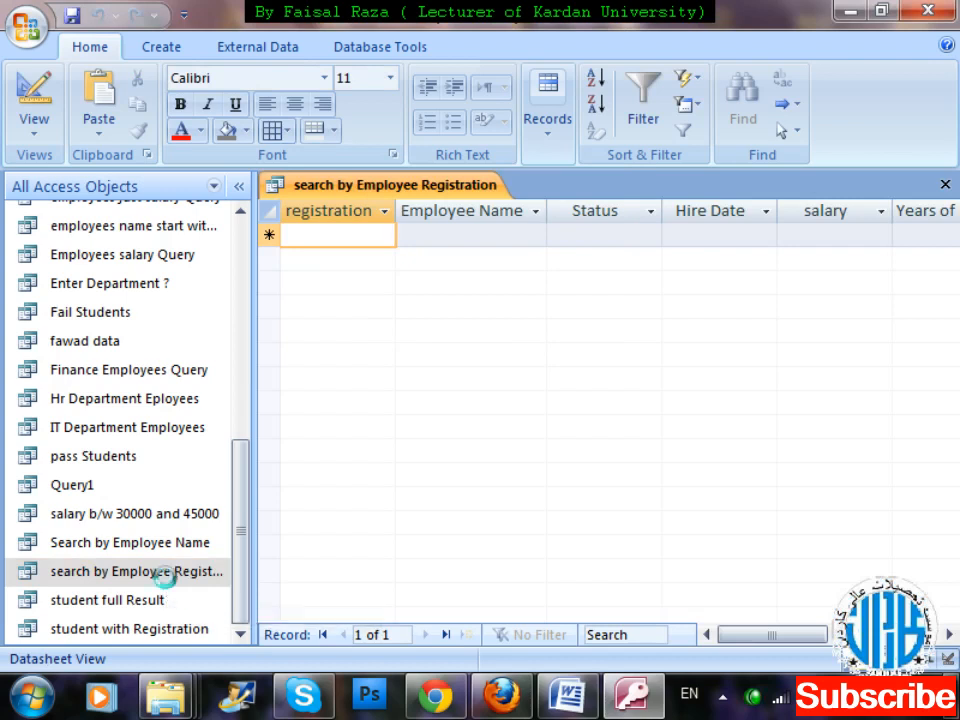
key("ctrl+w")
Open the search by Employee Registration query in design view to check its fields and criteria, then close it.
right_click(170, 588)
key("Down")
key("Down")
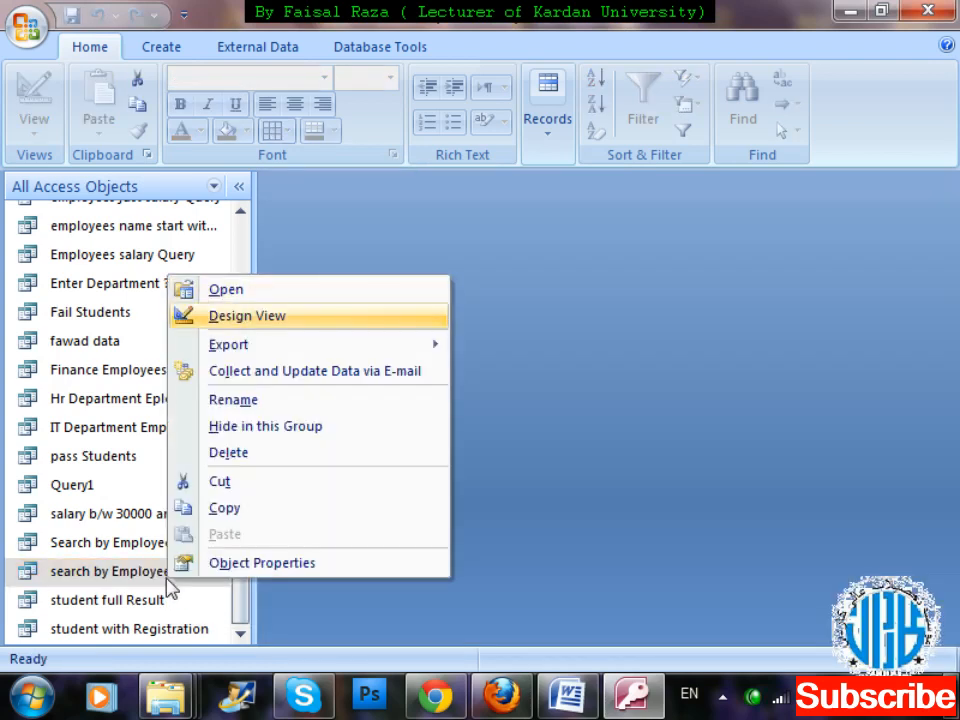
key("Return")
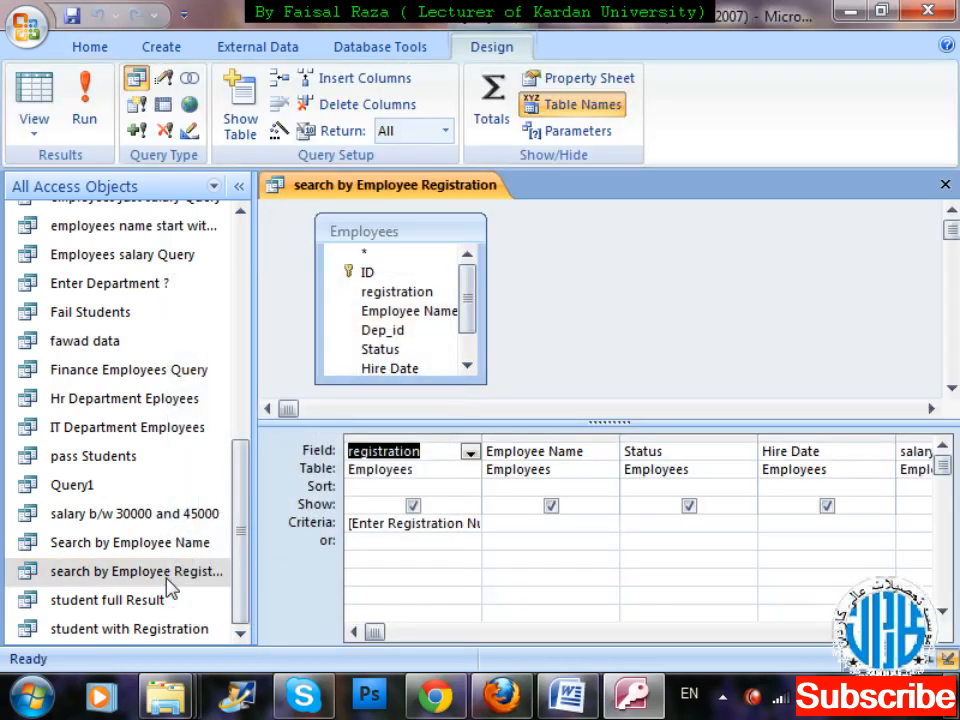
key("ctrl+w")
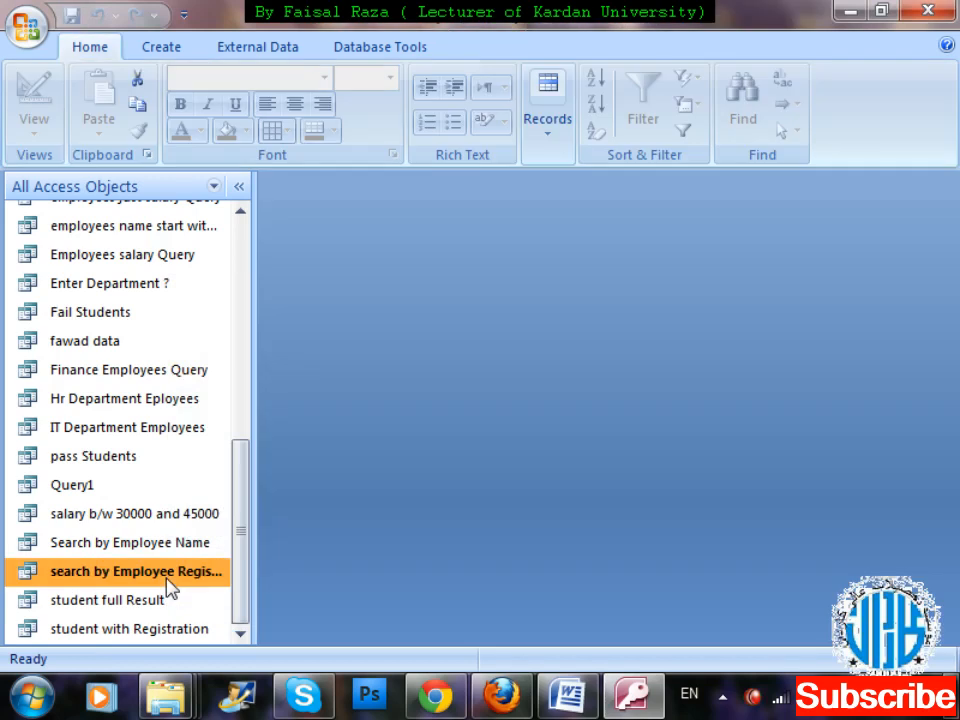
Run the search by Employee Registration query with a different registration number, and close the results.
double_click(168, 582)
type("701")
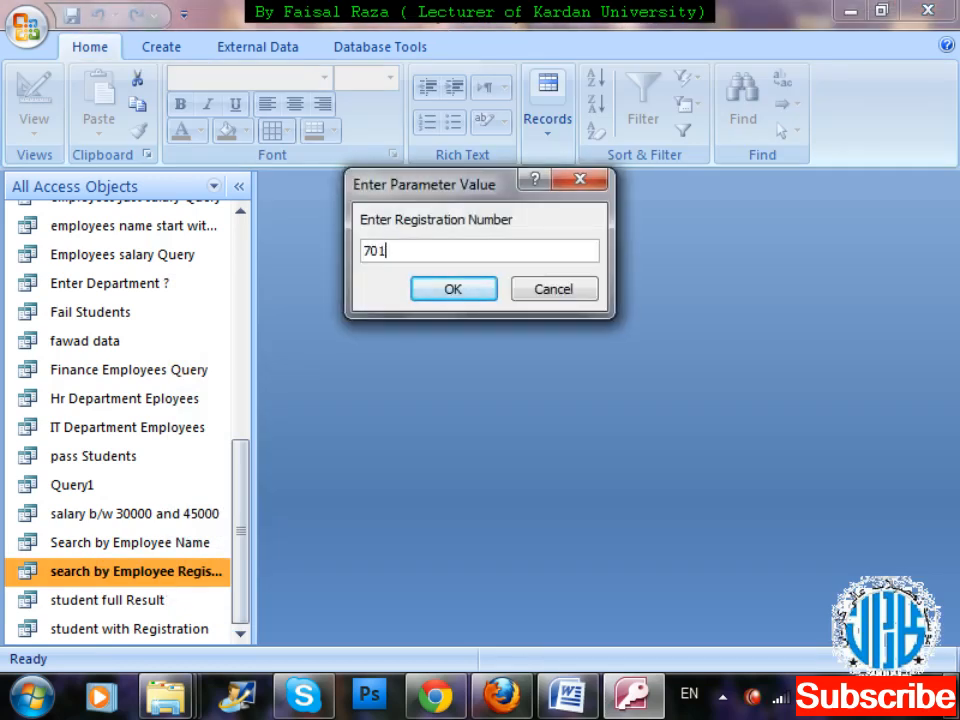
type("10150")
key("BackSpace")
type("205\\")
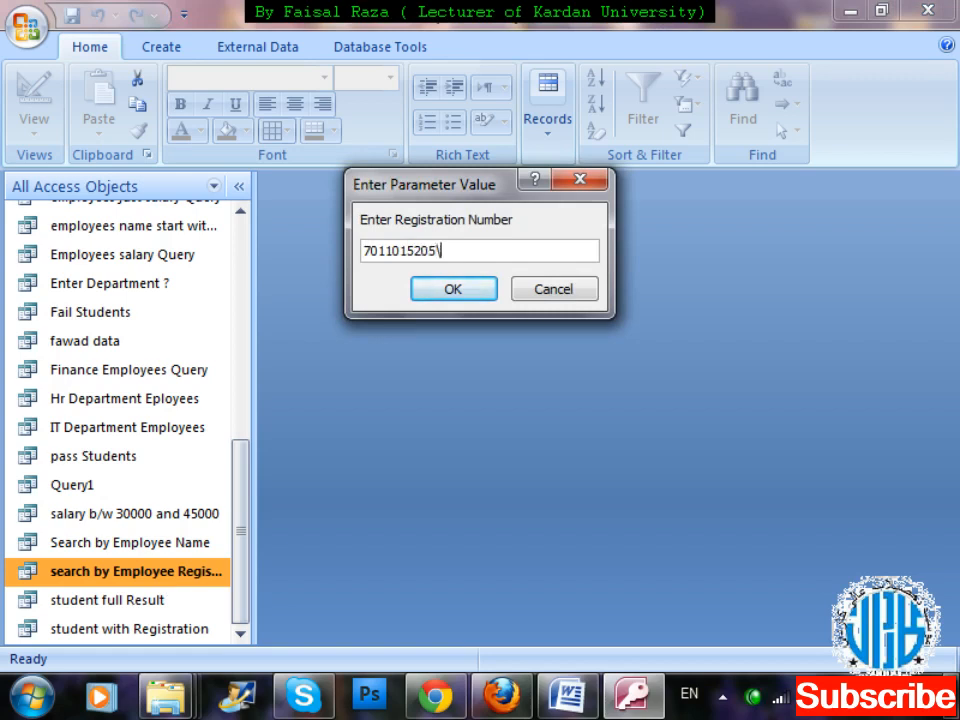
key("BackSpace")
key("Return")
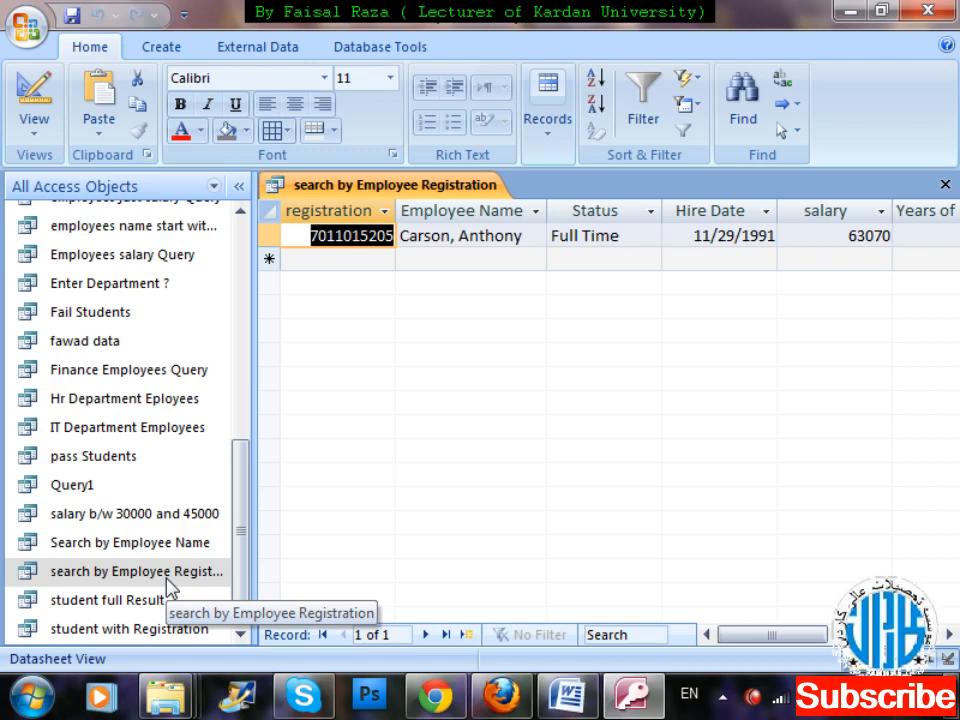
key("ctrl+w")
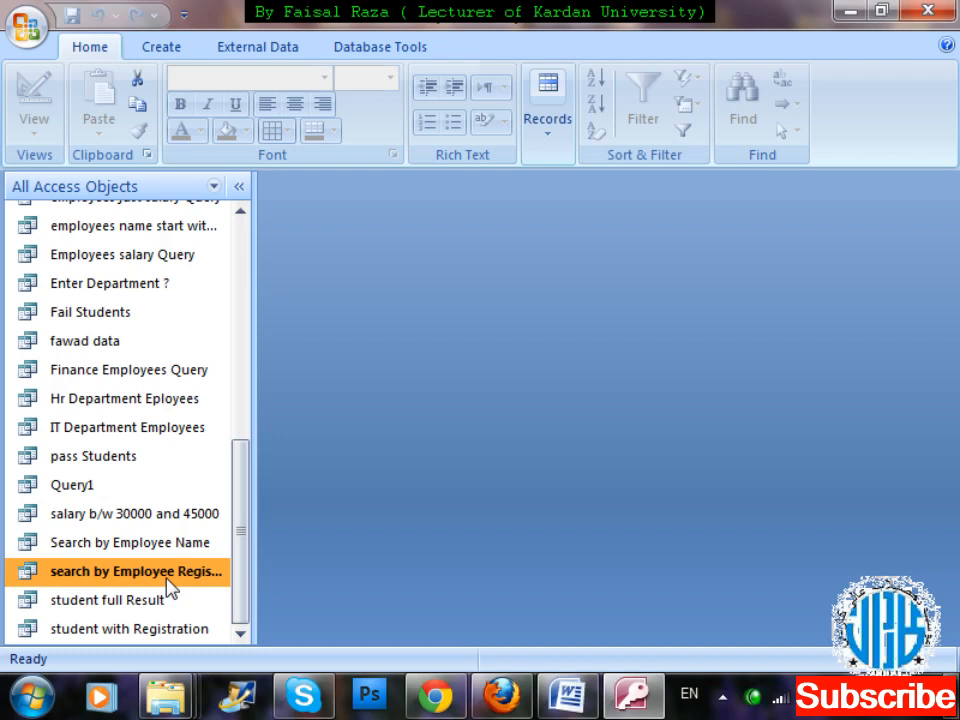
Create a new query in design view based on the Employees table.
left_click_drag(246, 480, 250, 510)
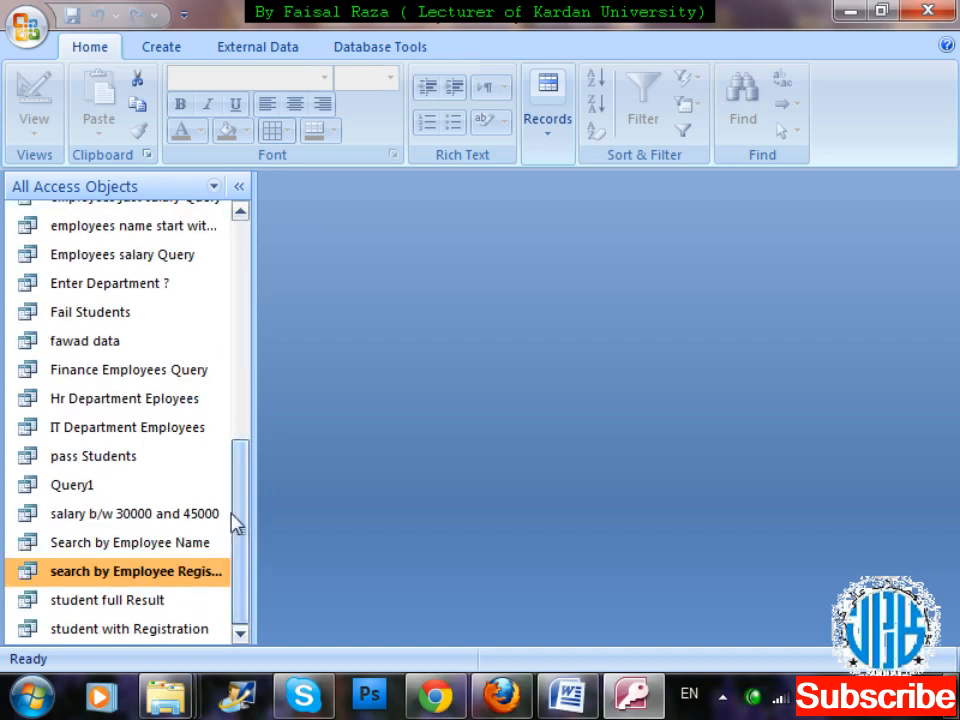
left_click(150, 52)
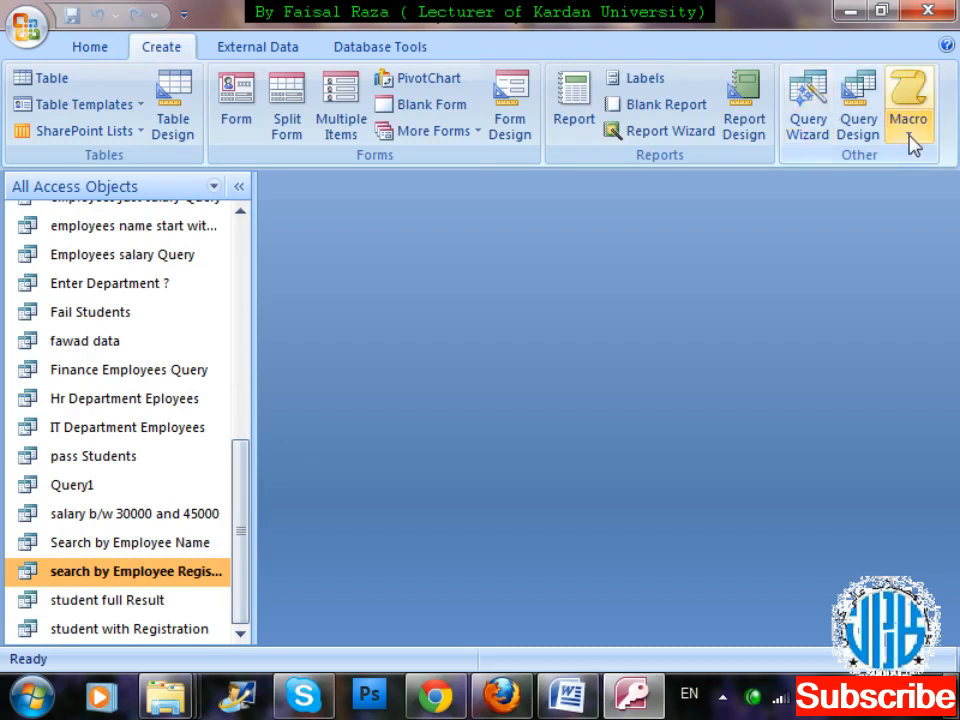
left_click(862, 135)
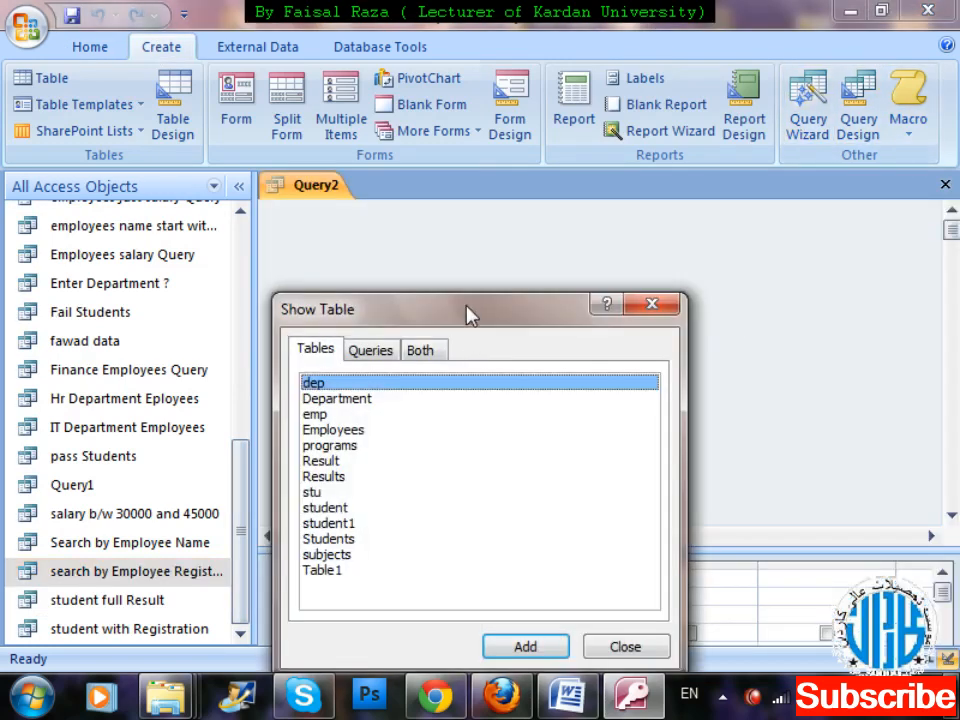
left_click_drag(471, 314, 780, 35)
double_click(636, 150)
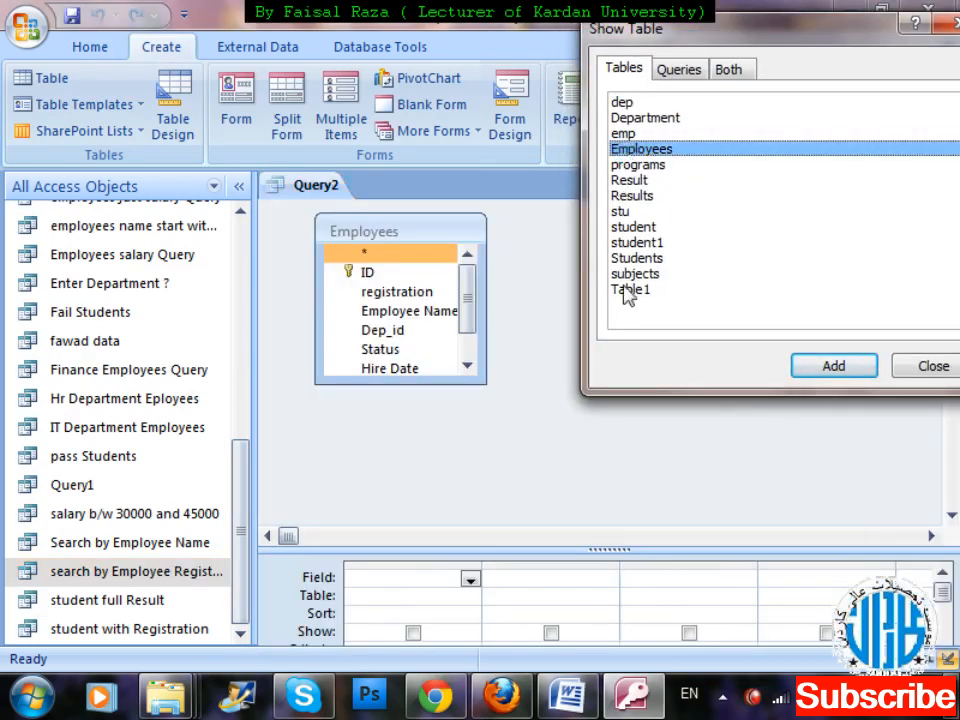
left_click(853, 34)
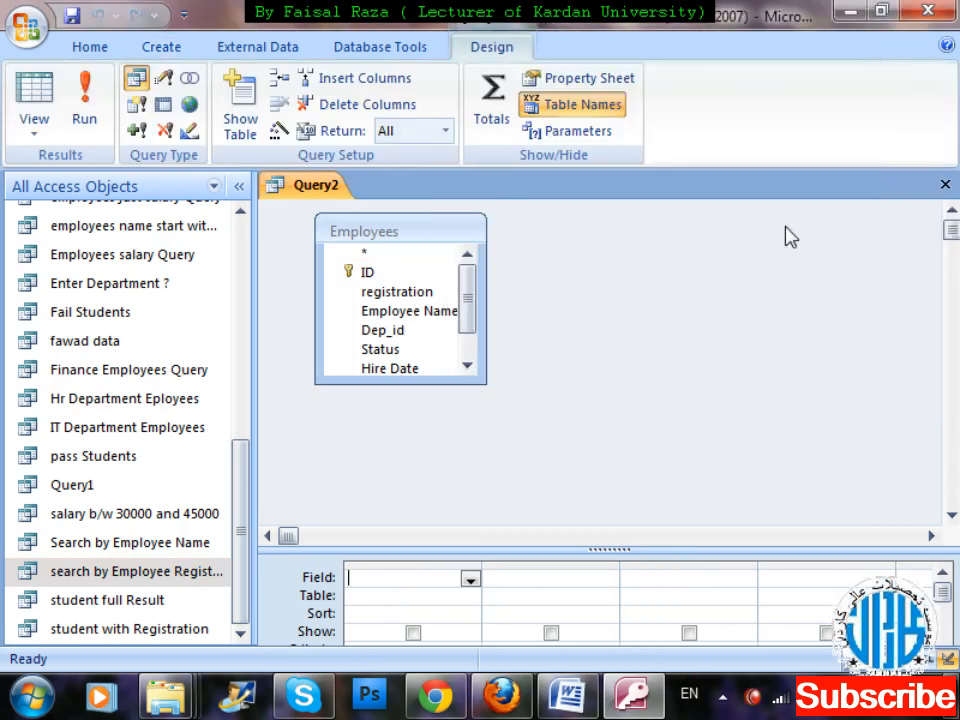
left_click(416, 249)
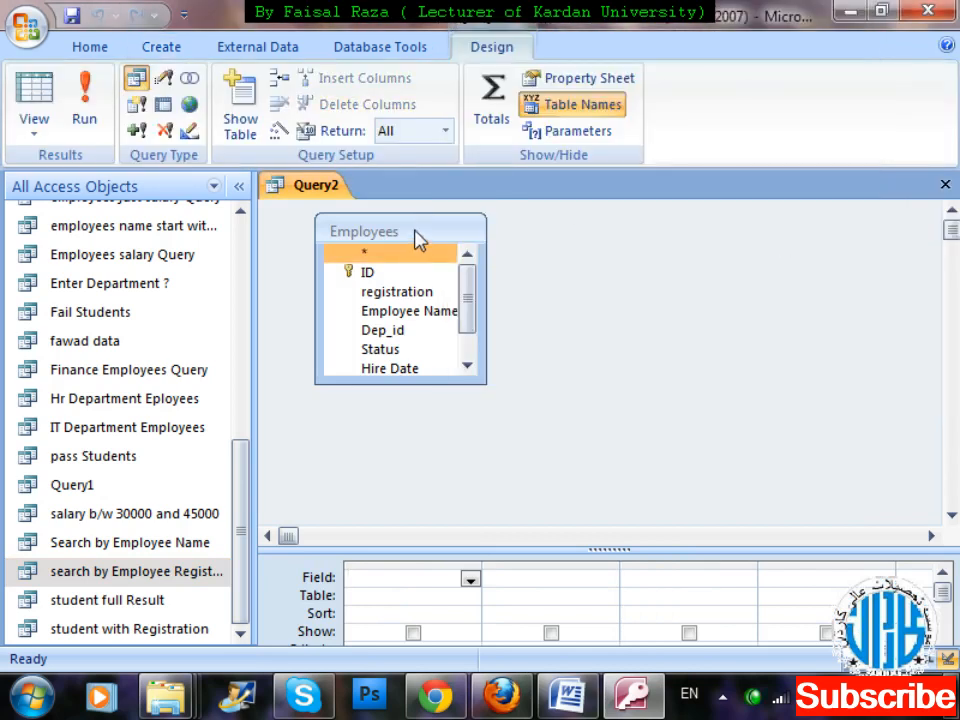
left_click(386, 278)
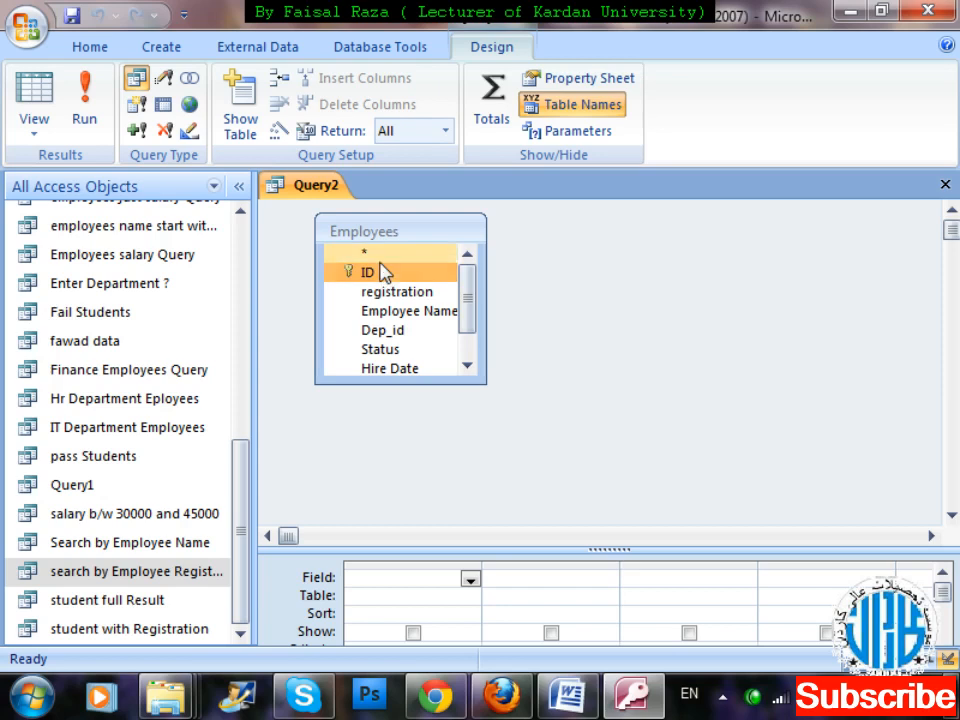
double_click(386, 278)
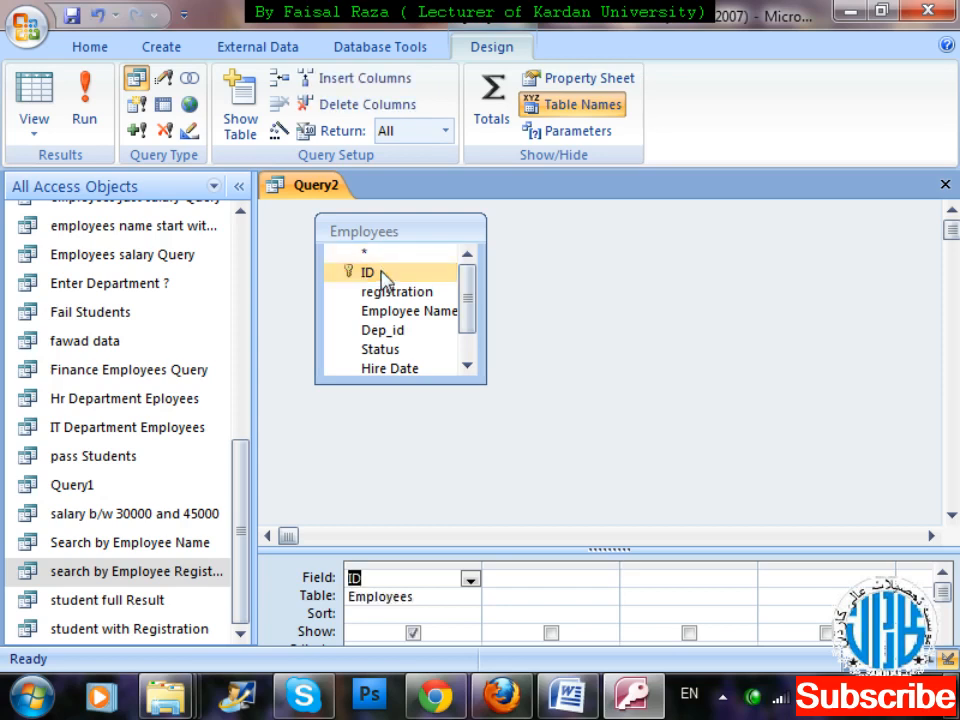
left_click(386, 258)
double_click(381, 252)
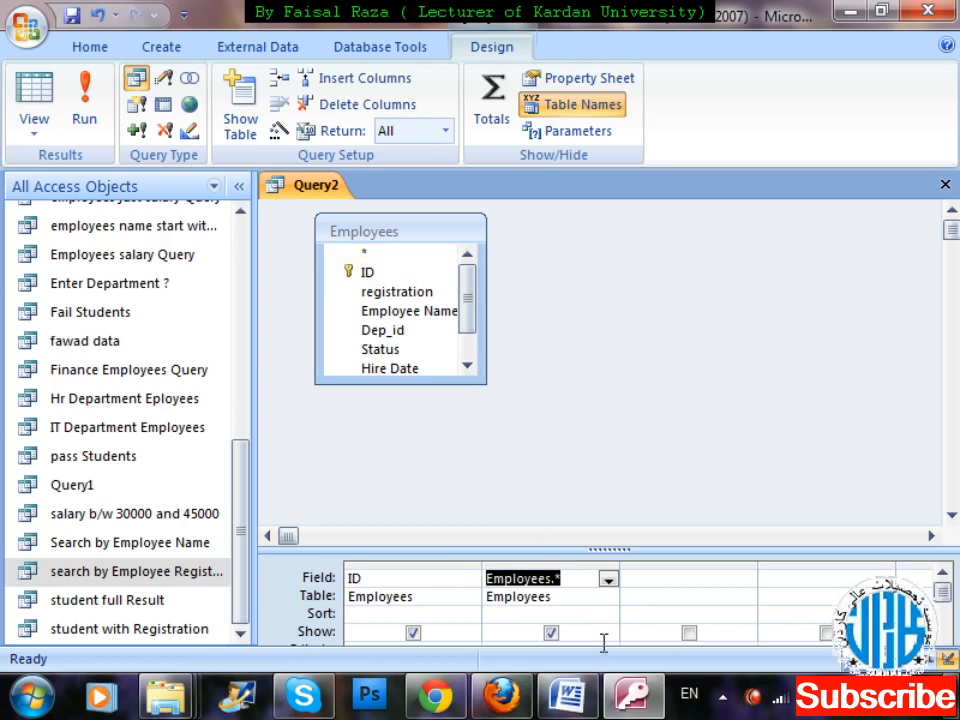
left_click(539, 562)
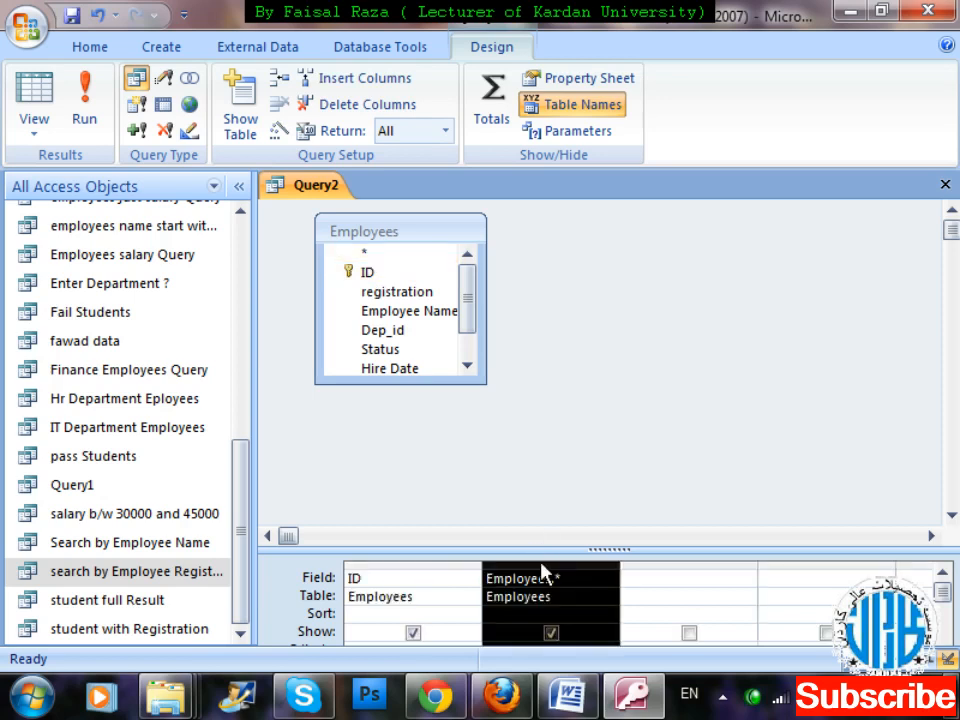
key("Delete")
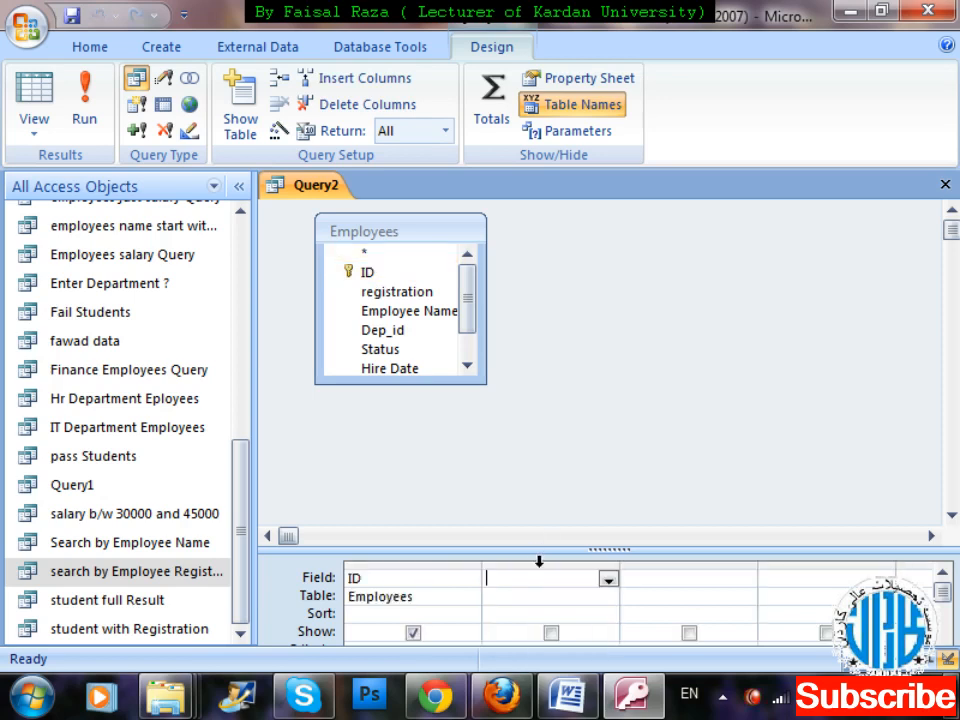
left_click(437, 565)
key("Delete")
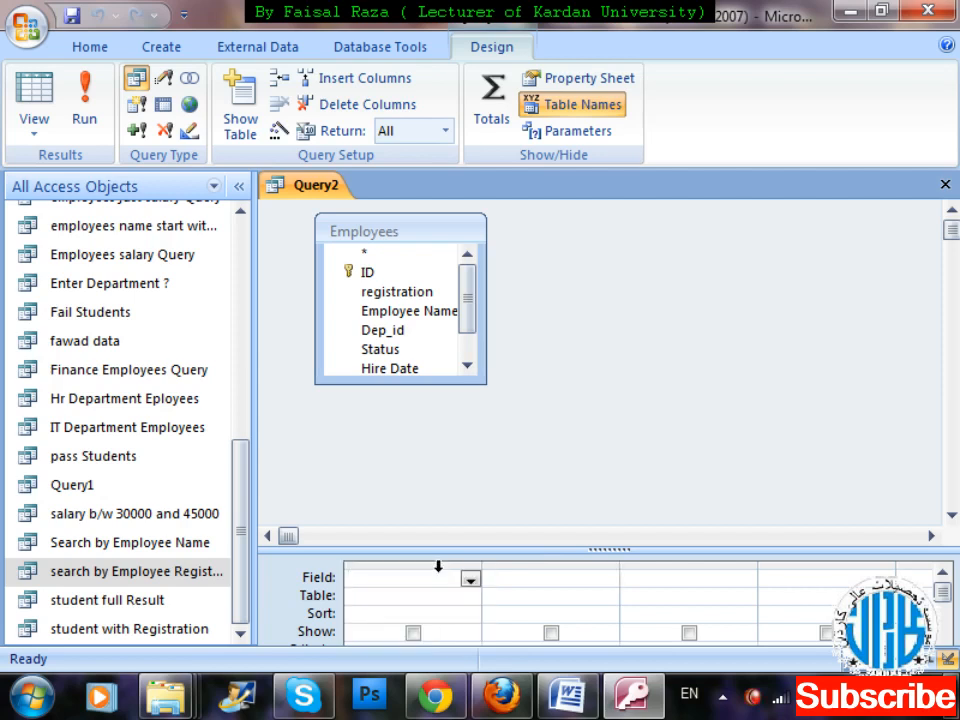
Add all fields of the Employees table to the query grid and remove the ID column.
double_click(388, 227)
left_click_drag(470, 316, 467, 240)
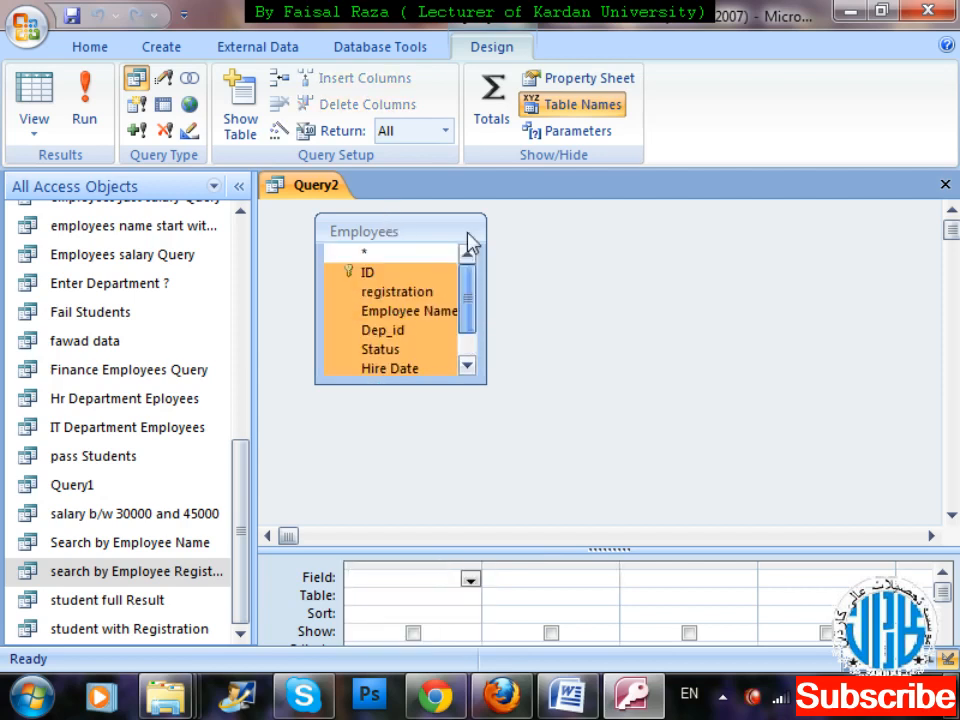
left_click_drag(414, 268, 421, 580)
left_click(420, 563)
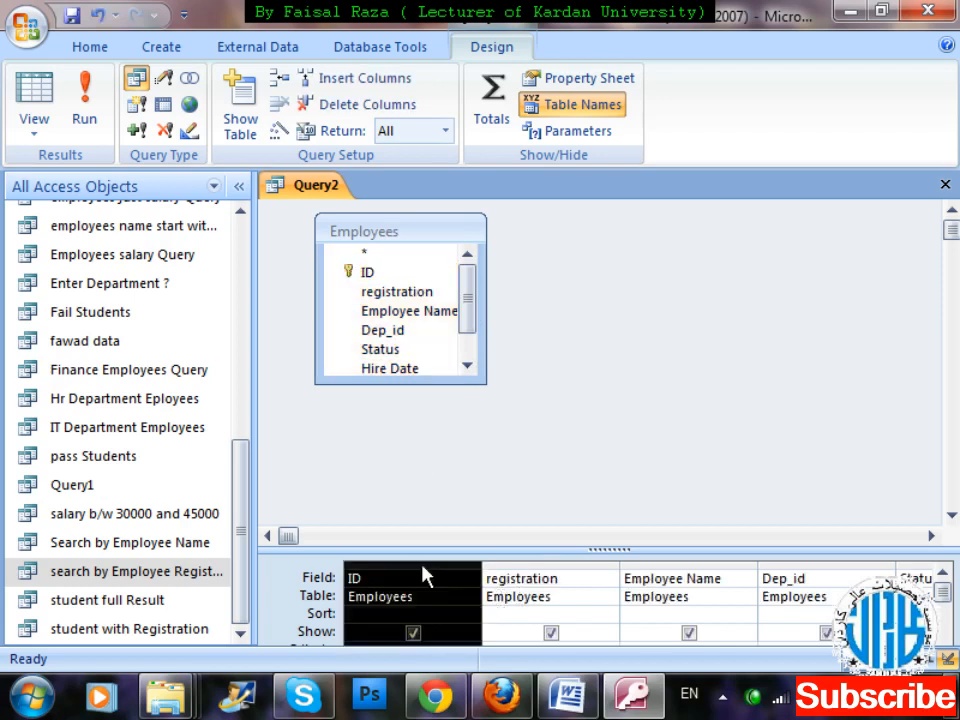
key("Delete")
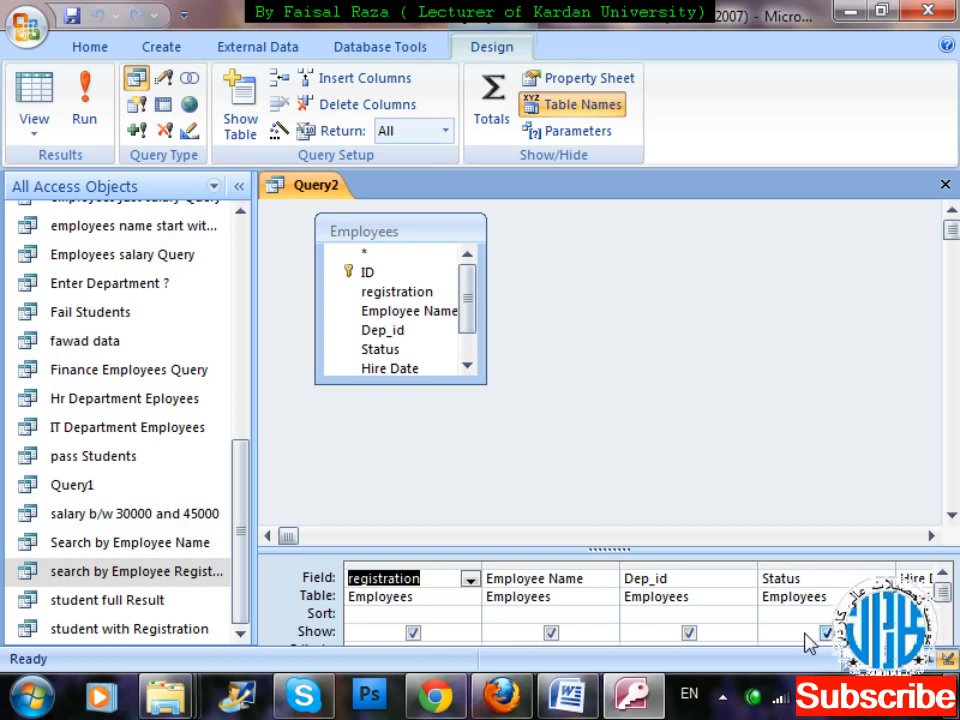
Start the Years of Experience criterion with "between" and open it in the Zoom box.
left_click_drag(708, 550, 622, 427)
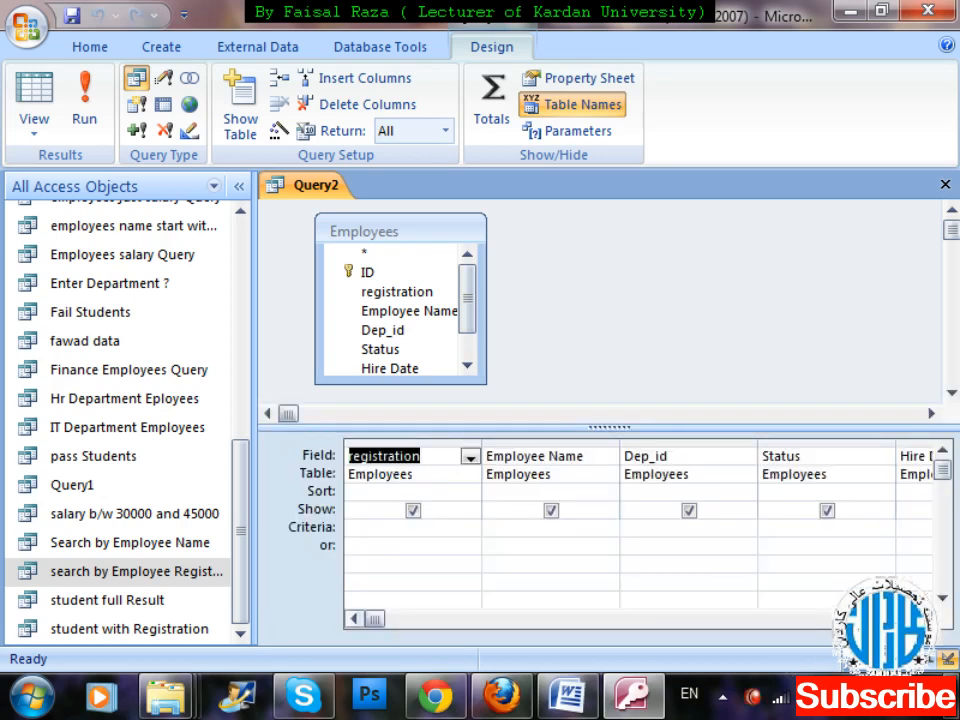
left_click(923, 619)
left_click(923, 619)
left_click(923, 619)
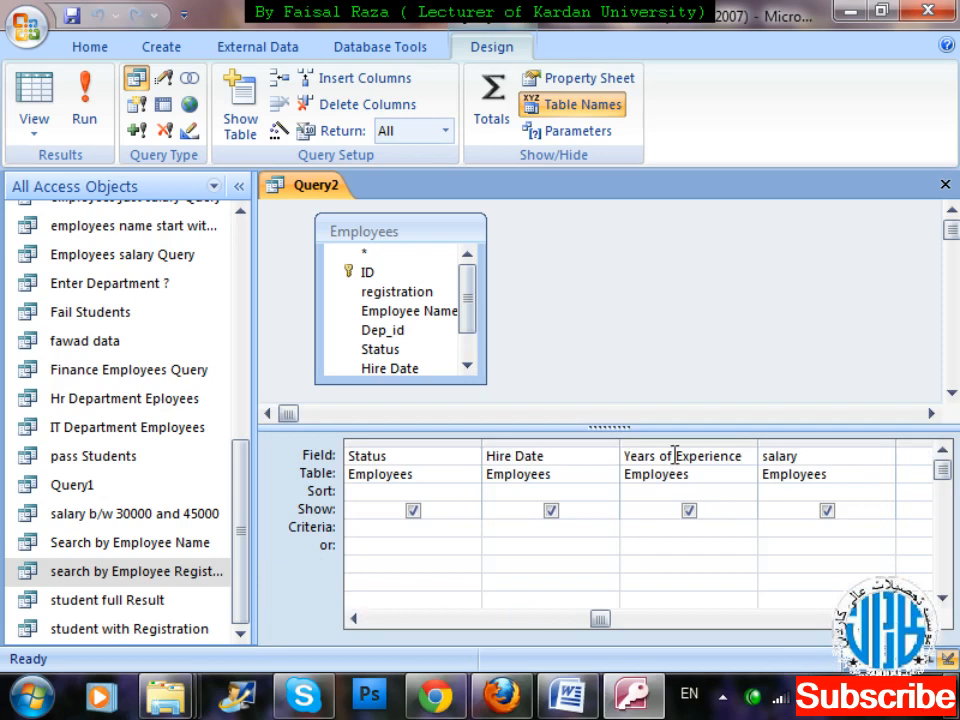
left_click(637, 530)
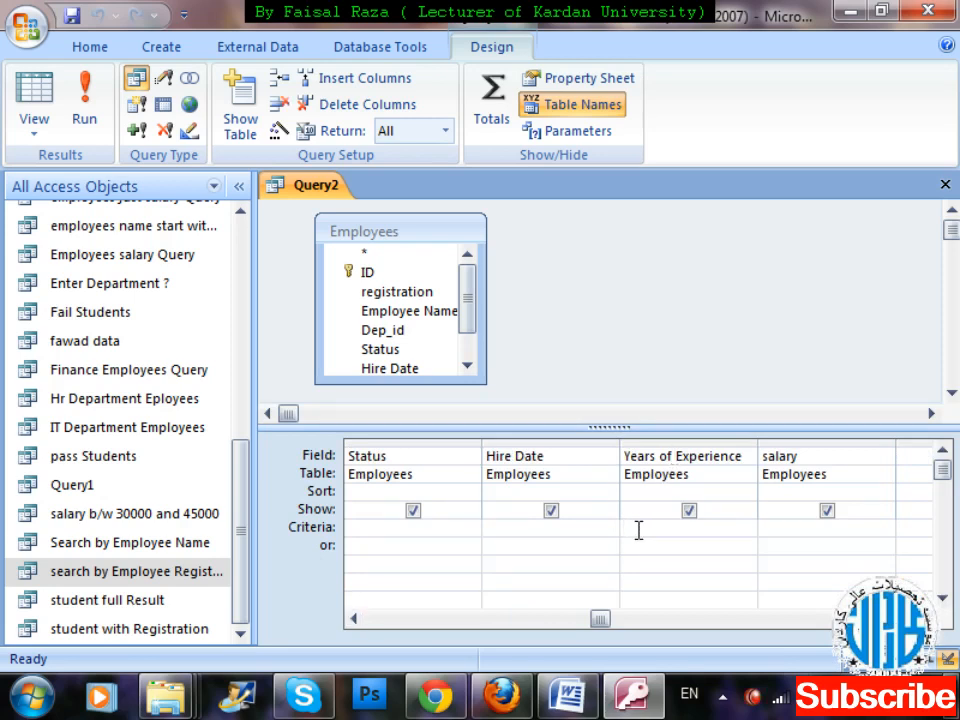
type("between")
right_click(662, 532)
key("Up")
key("Up")
key("Return")
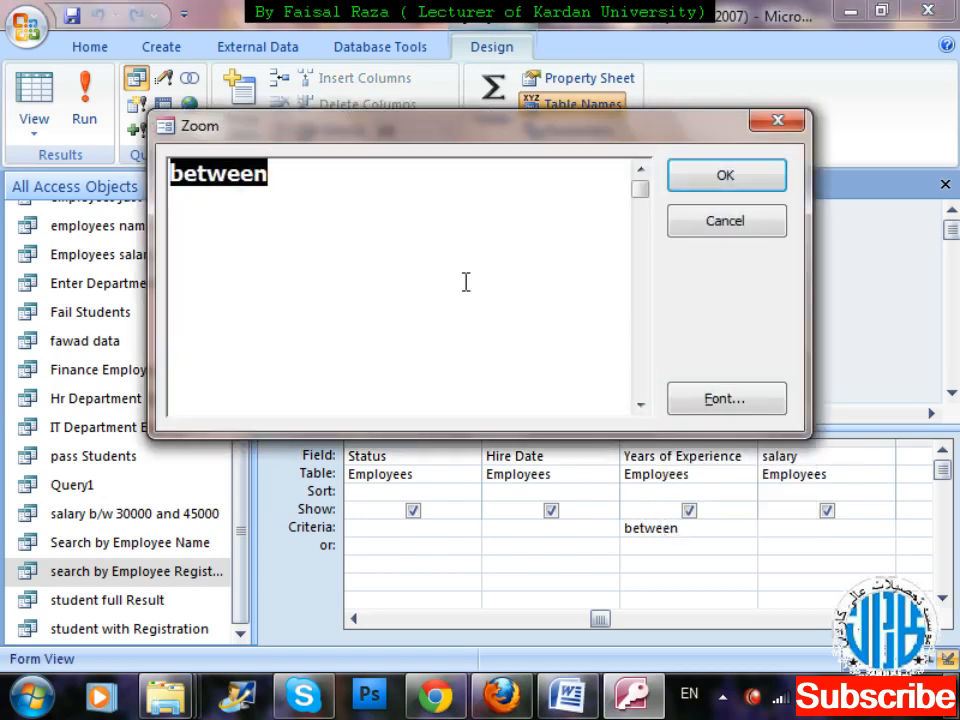
Add the first parameter prompt "[Enter starting range]" after "between" in the criterion.
left_click(364, 189)
type("[Entwr")
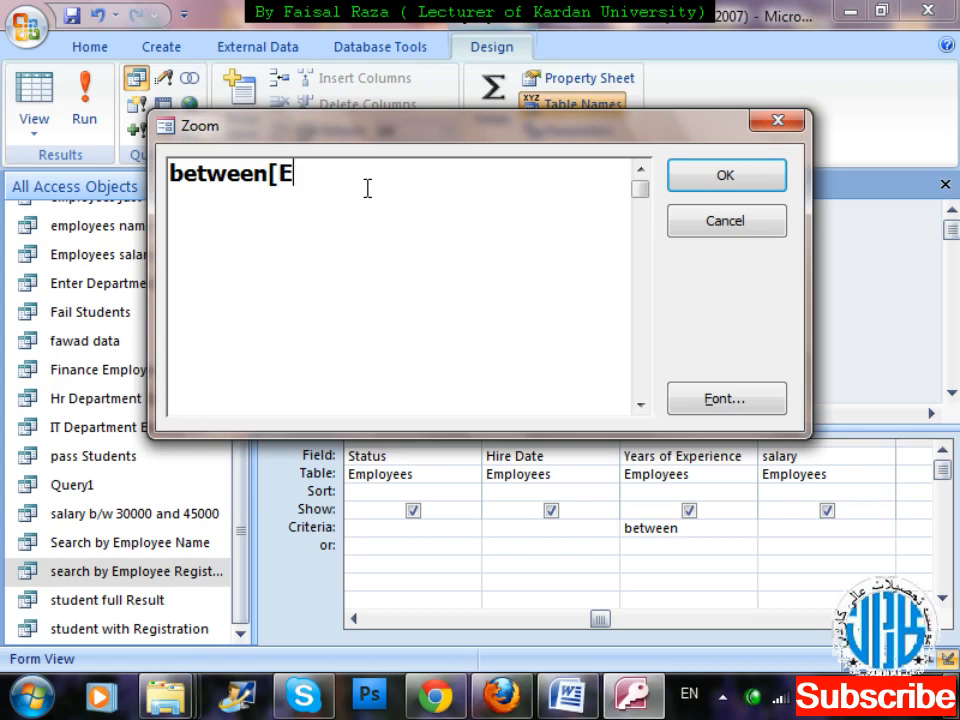
key("BackSpace")
key("BackSpace")
key("BackSpace")
type("er")
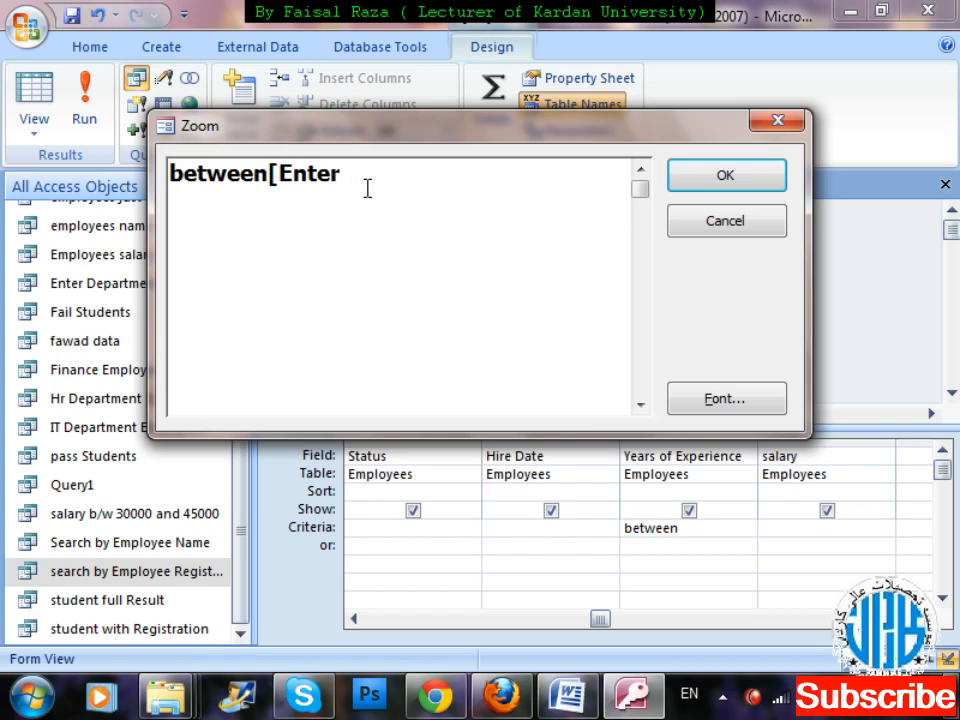
type(" starting rt")
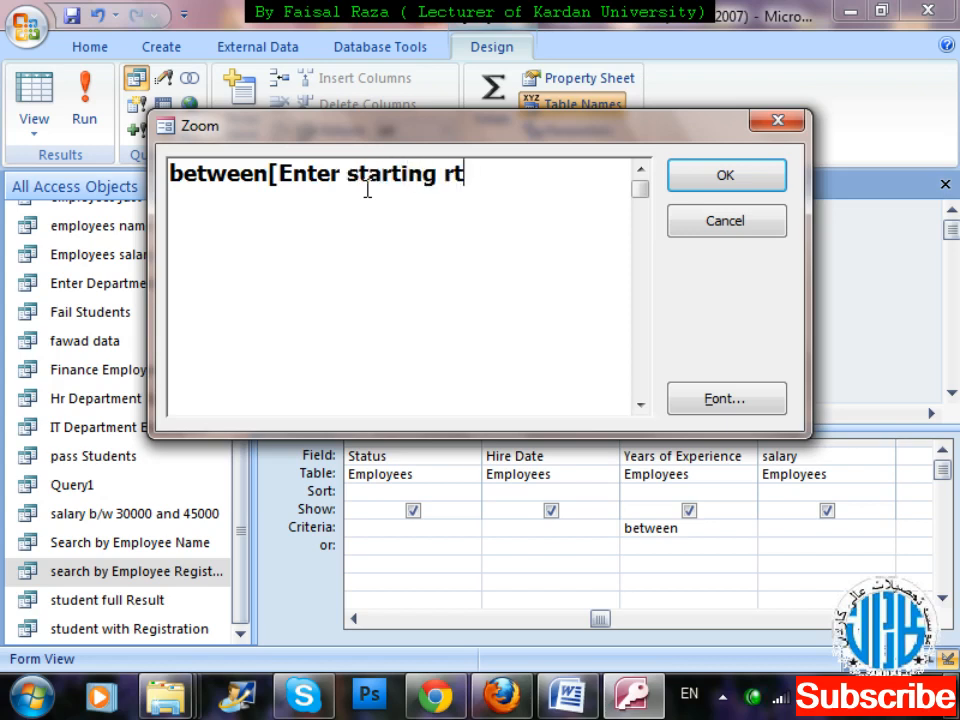
key("BackSpace")
type("ang")
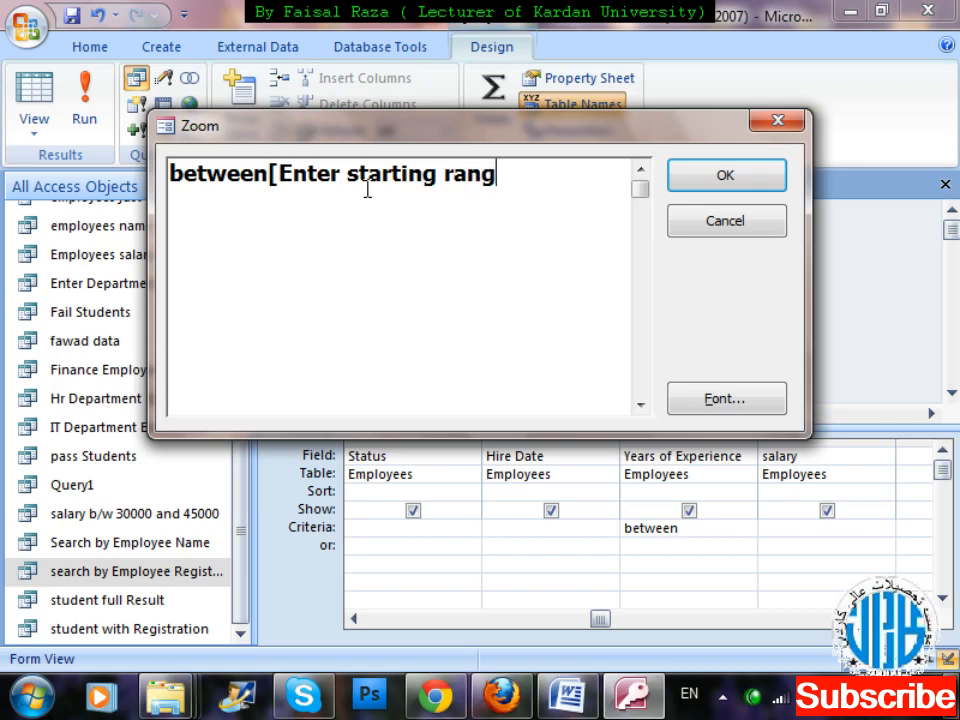
type("e] and [ent")
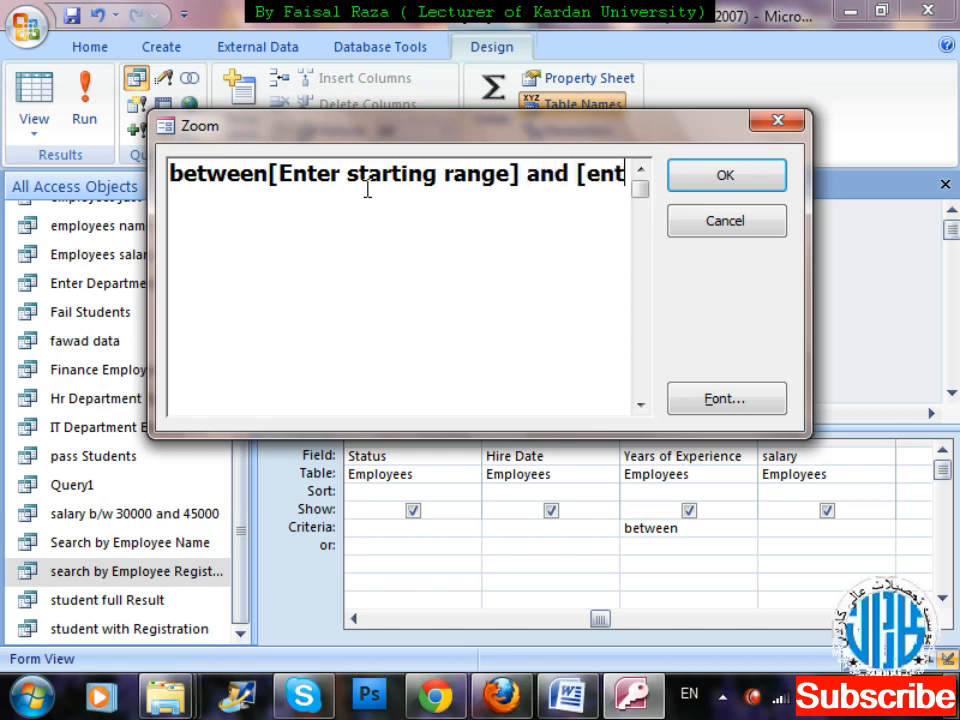
type("er En")
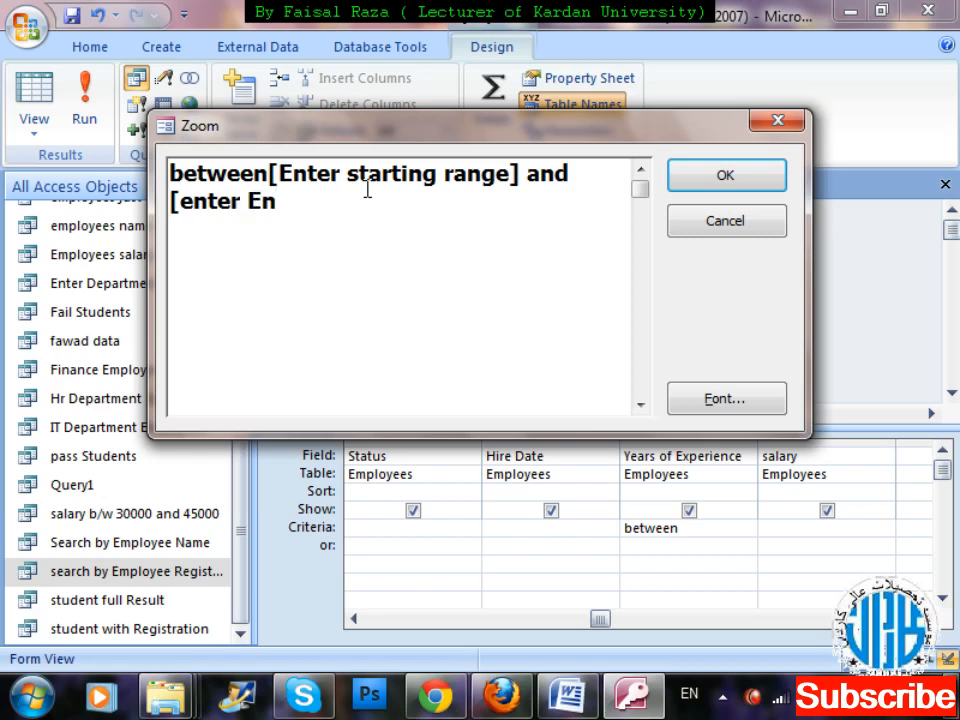
Complete the criterion with "and [enter Ending Range for Year of Experience]" as the second prompt.
key("BackSpace")
type("nding Range")
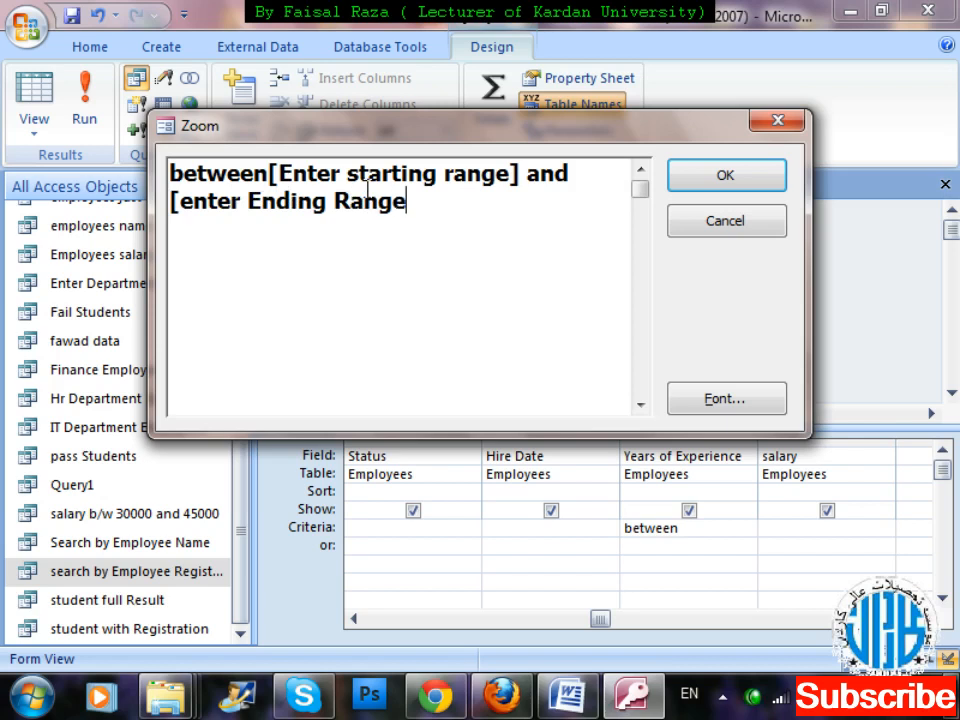
type("]")
type(" for Y")
type("ear of E")
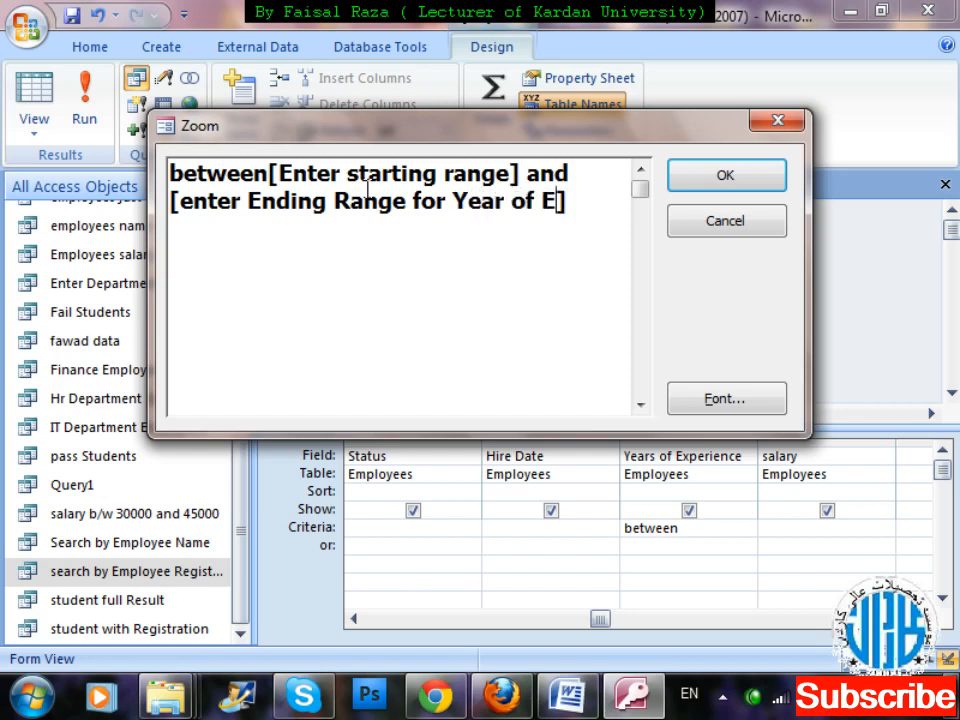
type("xperience")
Extend the first prompt to "Enter starting range for year of Experience" and apply the criterion to the query grid.
key("Up")
key("Up")
key("Right")
key("Right")
key("Right")
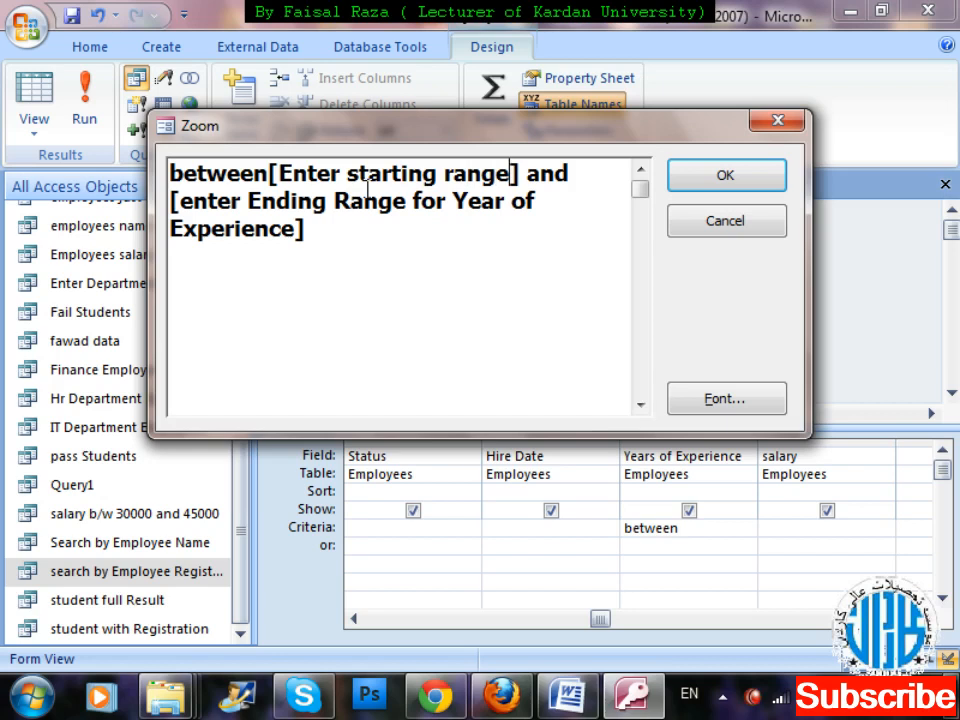
type("f")
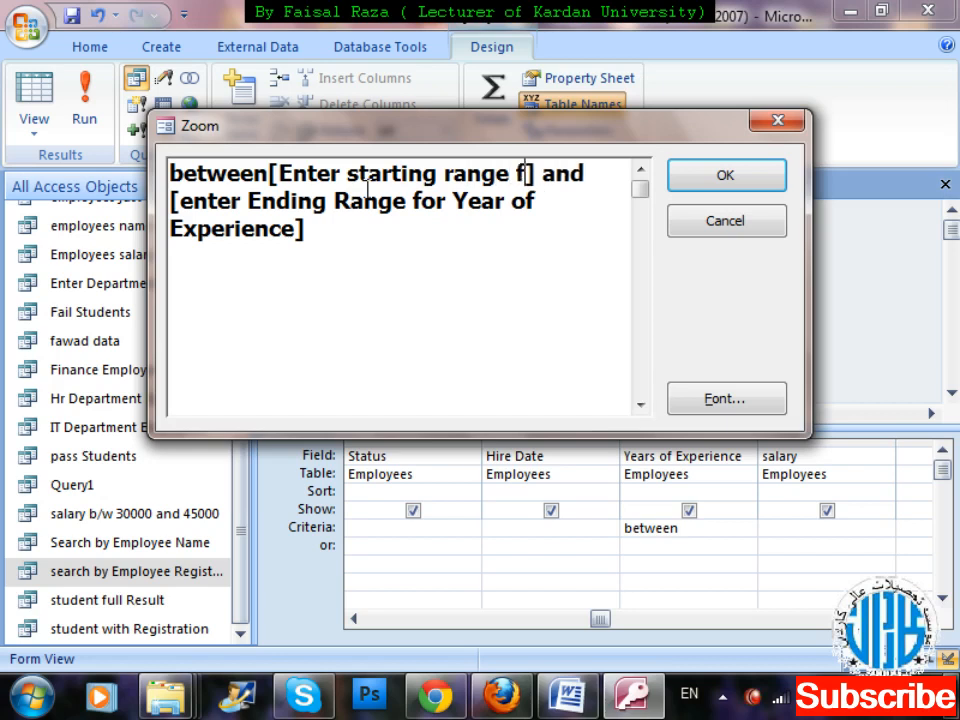
type("or Ear")
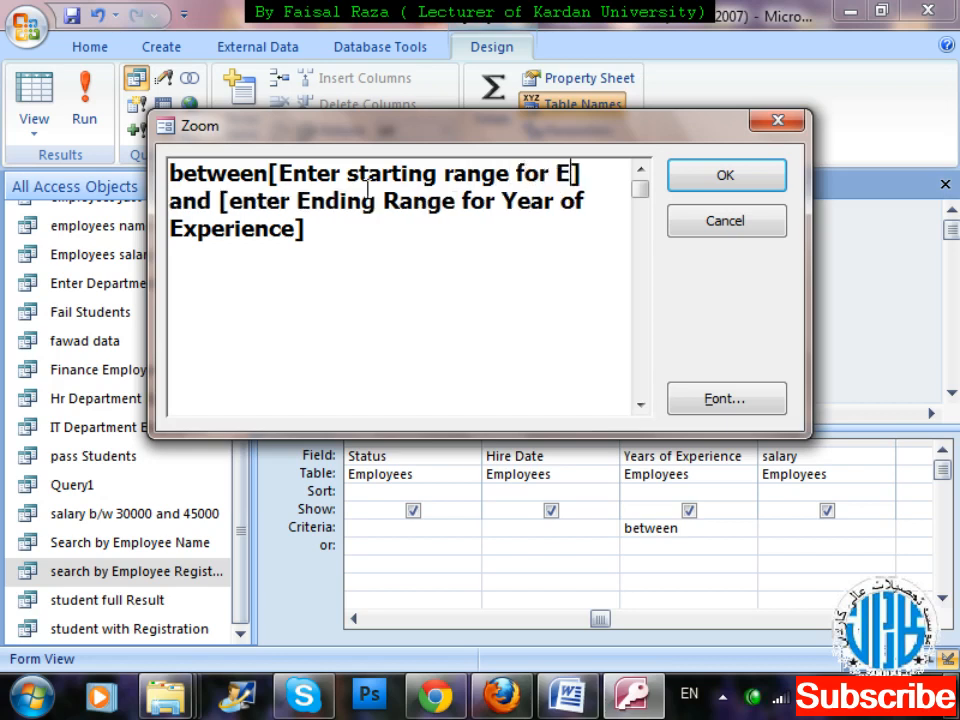
key("BackSpace")
key("BackSpace")
key("BackSpace")
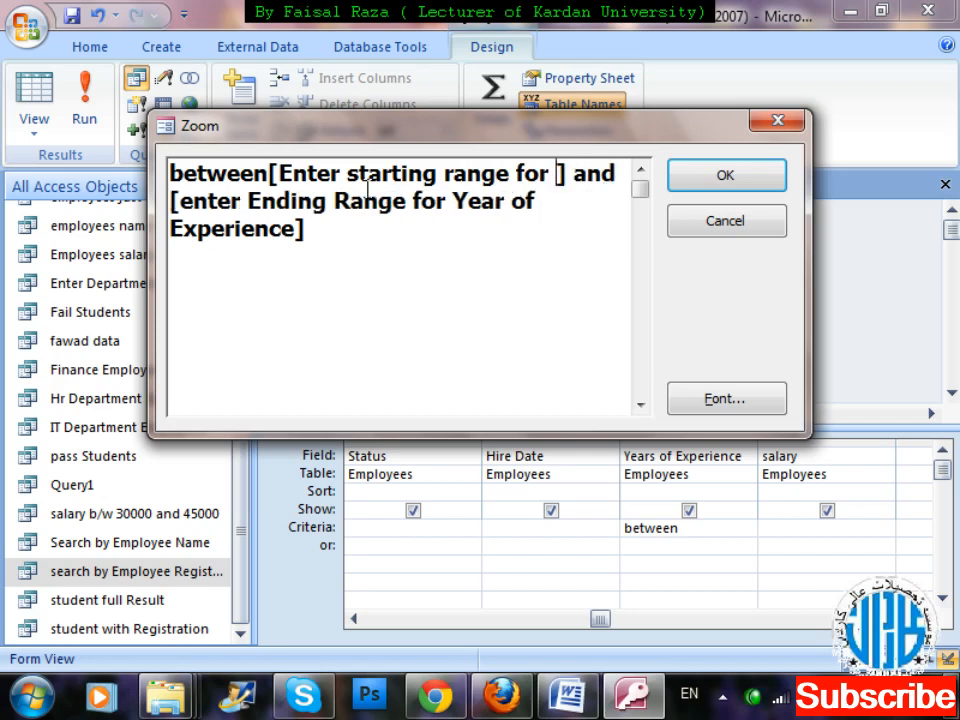
type("year of E")
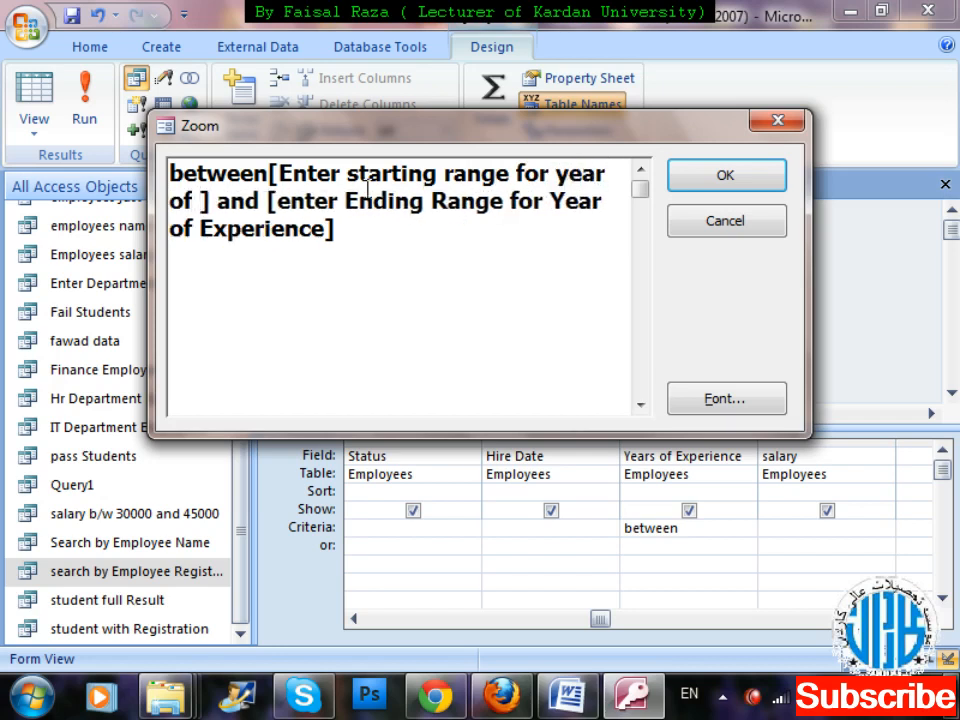
type("xperi")
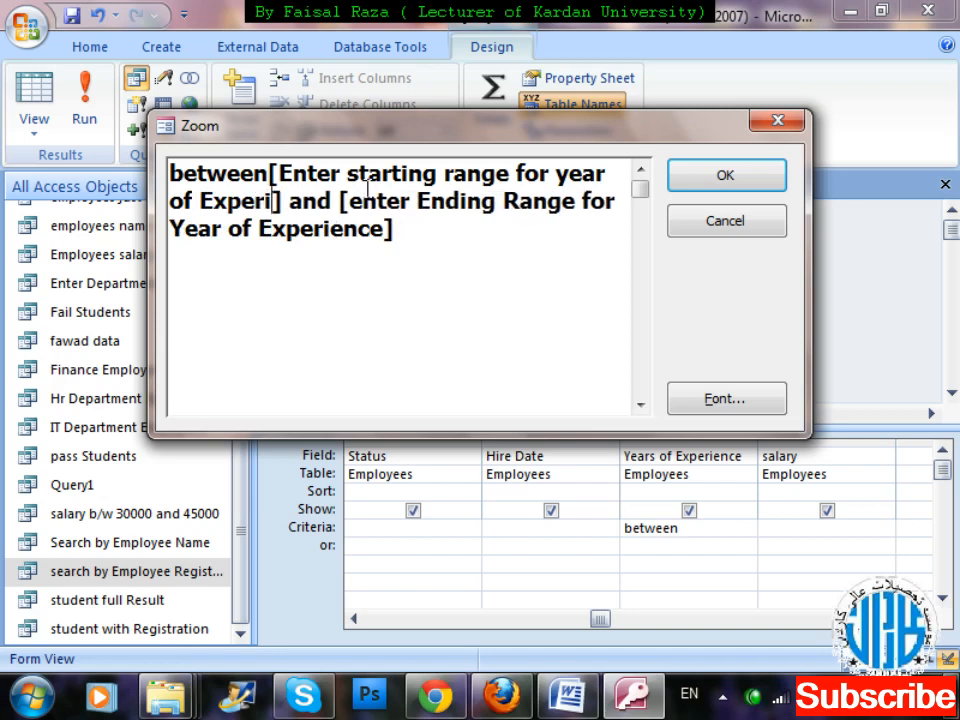
type("ence")
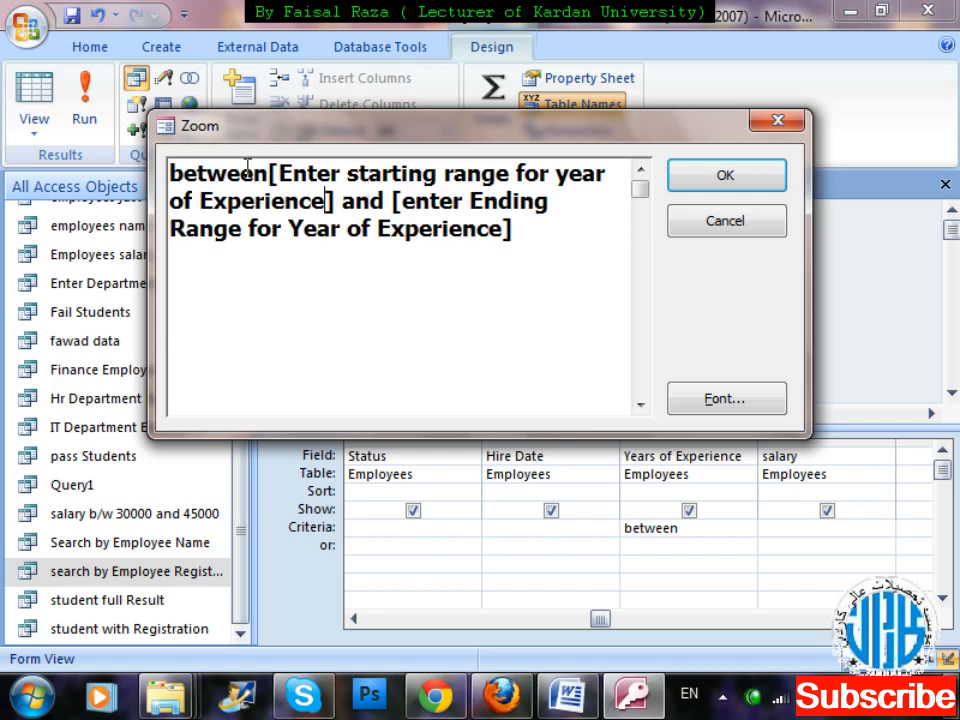
left_click(535, 238)
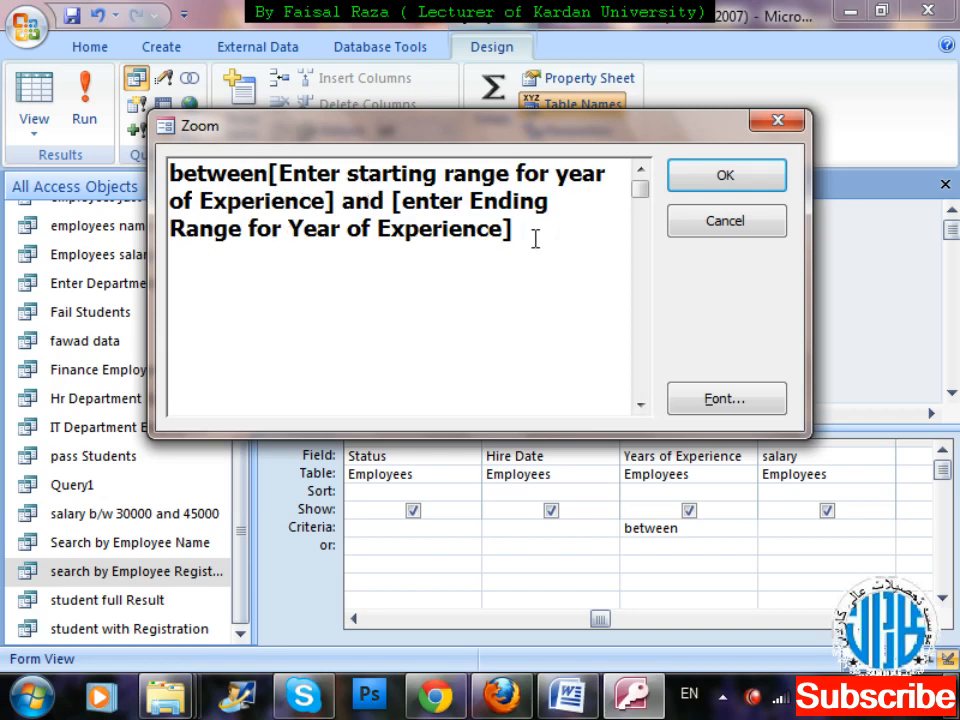
key("Return")
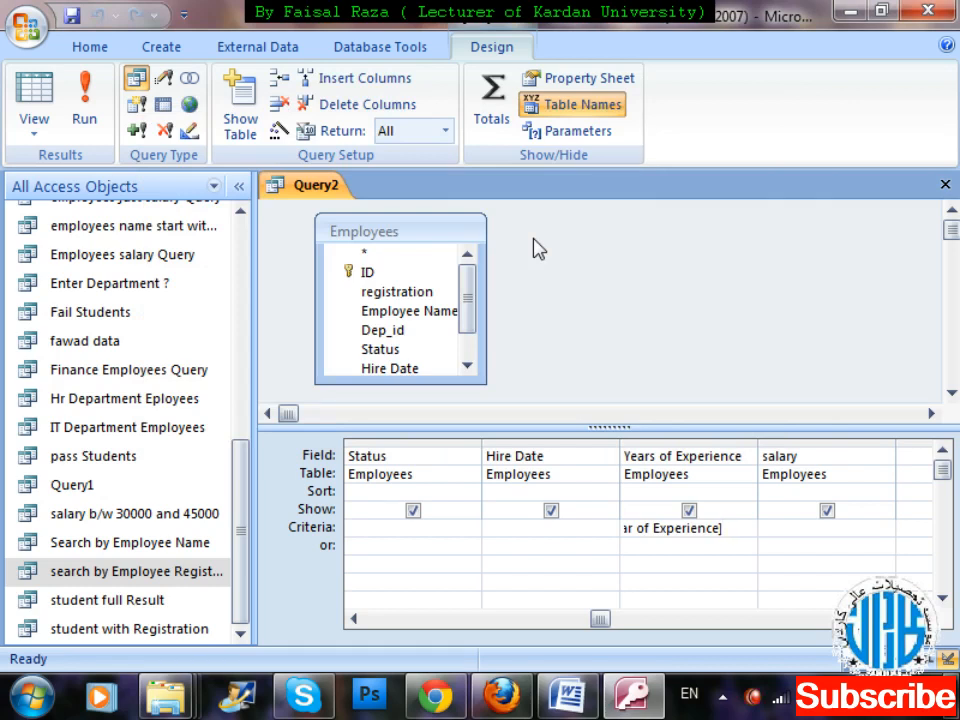
Run the query with a starting range of 15 and an ending range of 25, and review the Years of Experience results.
left_click(85, 110)
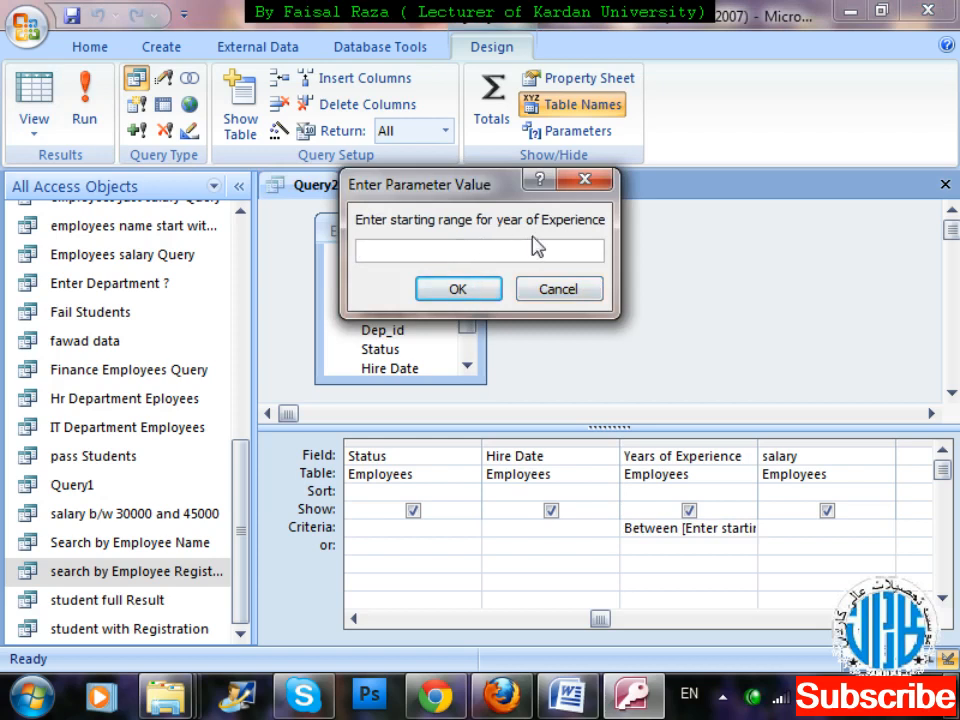
type("15")
key("Return")
type("25")
key("Return")
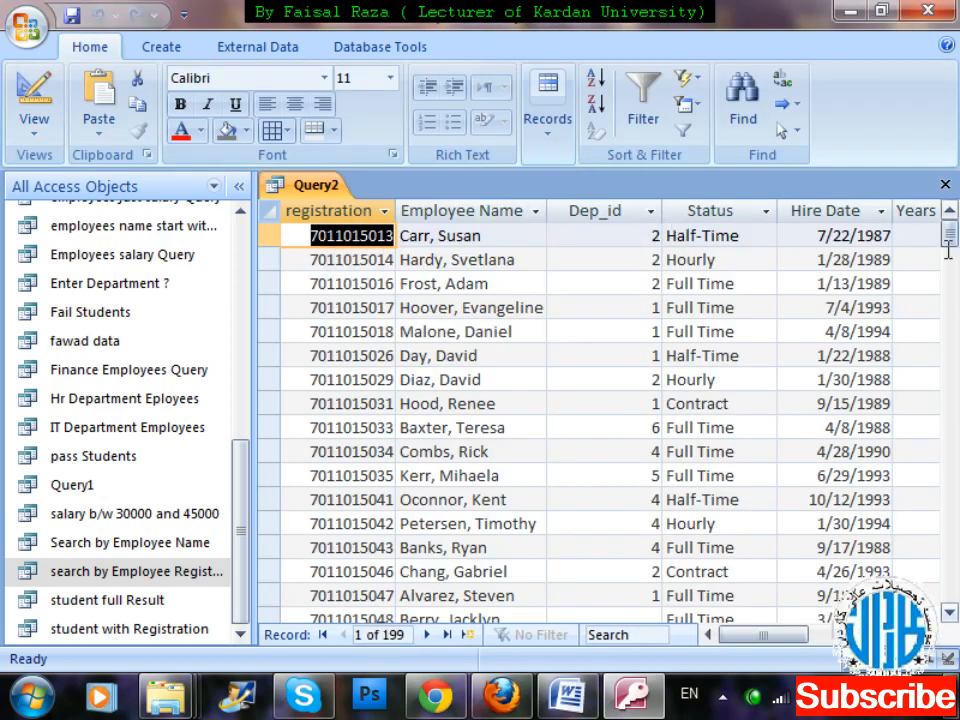
left_click_drag(781, 634, 815, 634)
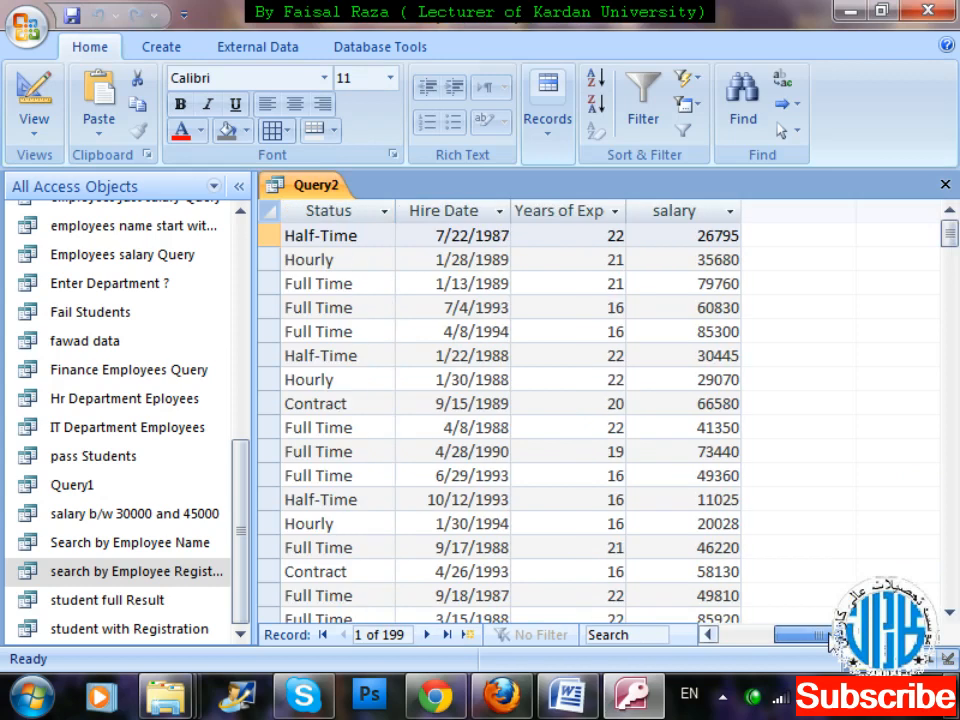
left_click_drag(949, 232, 957, 288)
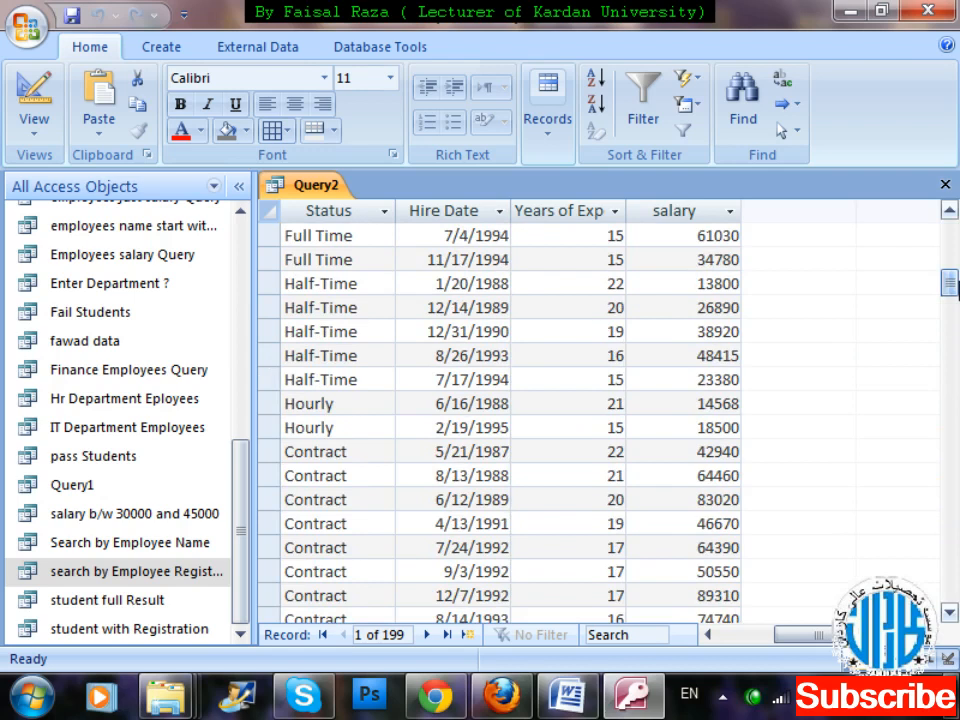
Close the query and save it under the name "year of Experience by entering".
key("ctrl+w")
key("Return")
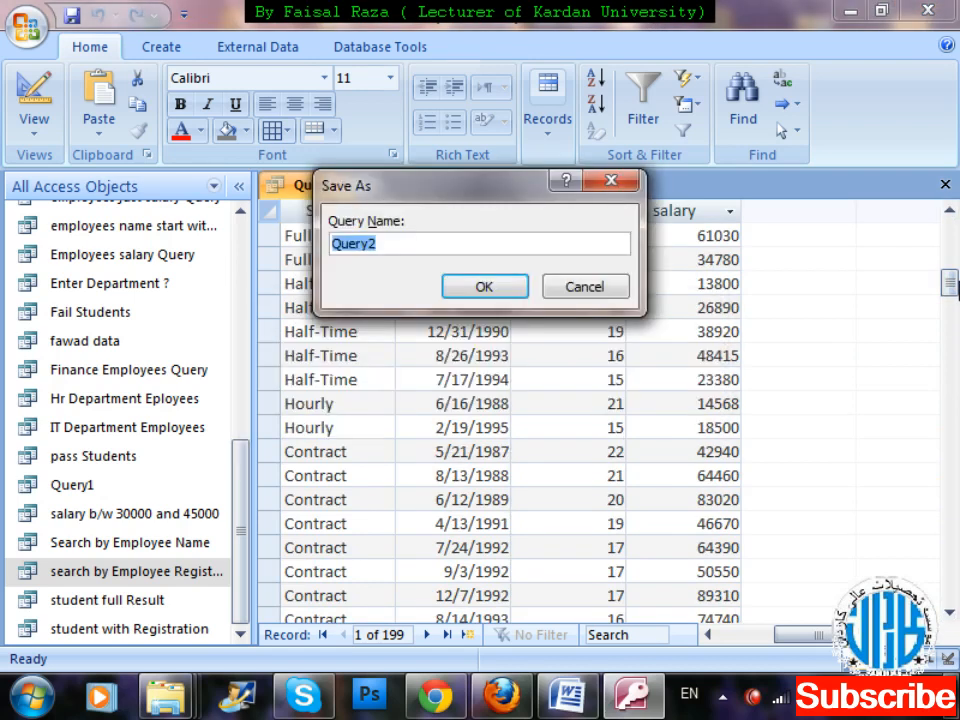
key("BackSpace")
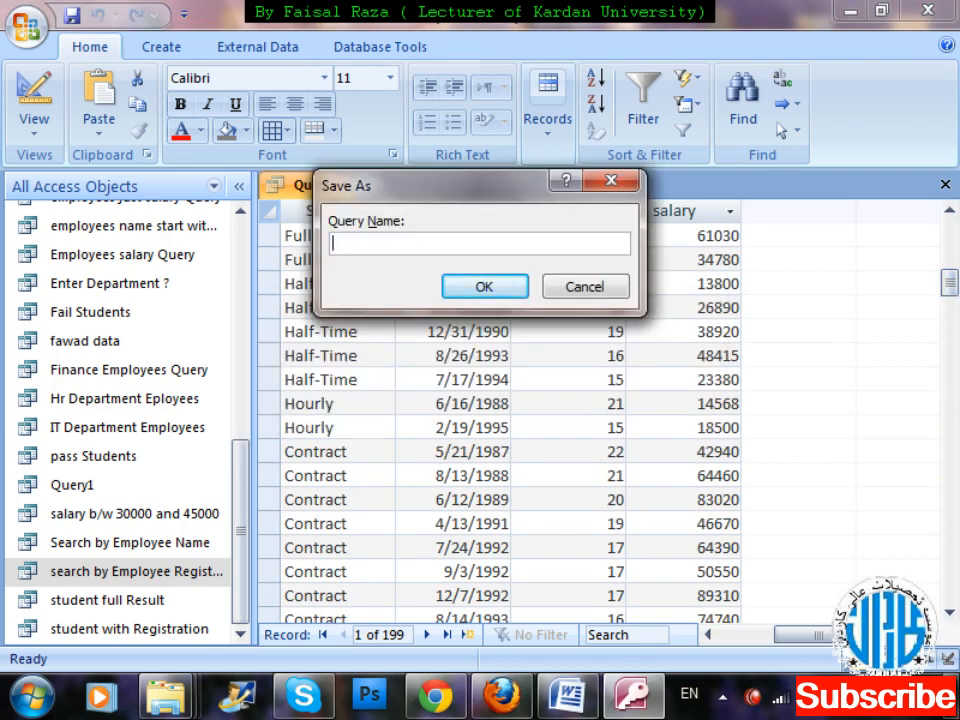
type("year of Exper")
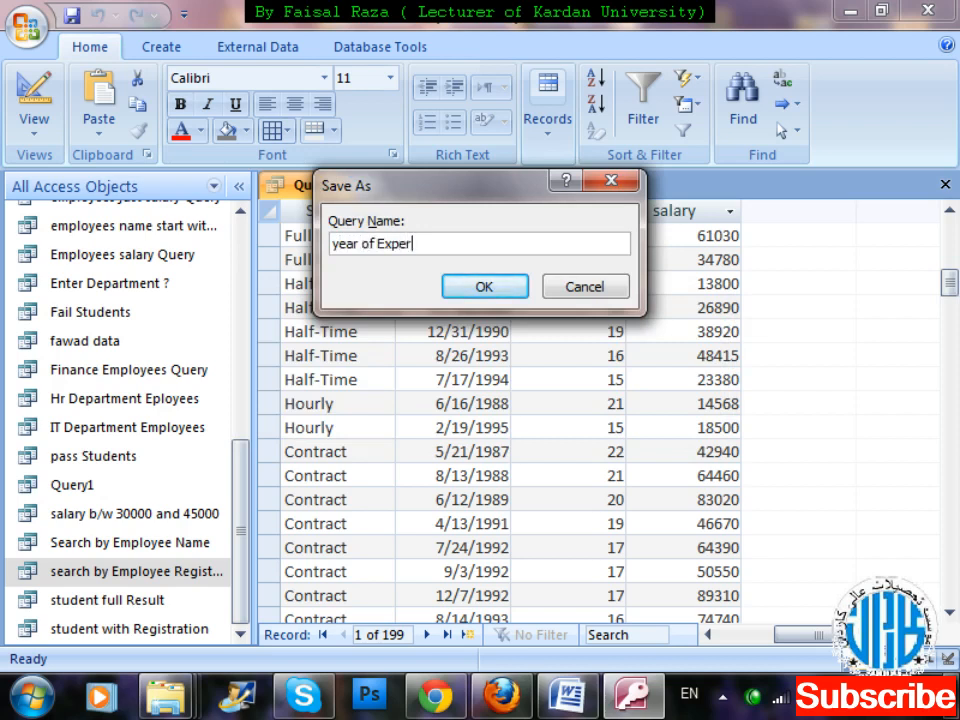
type("ience by entering")
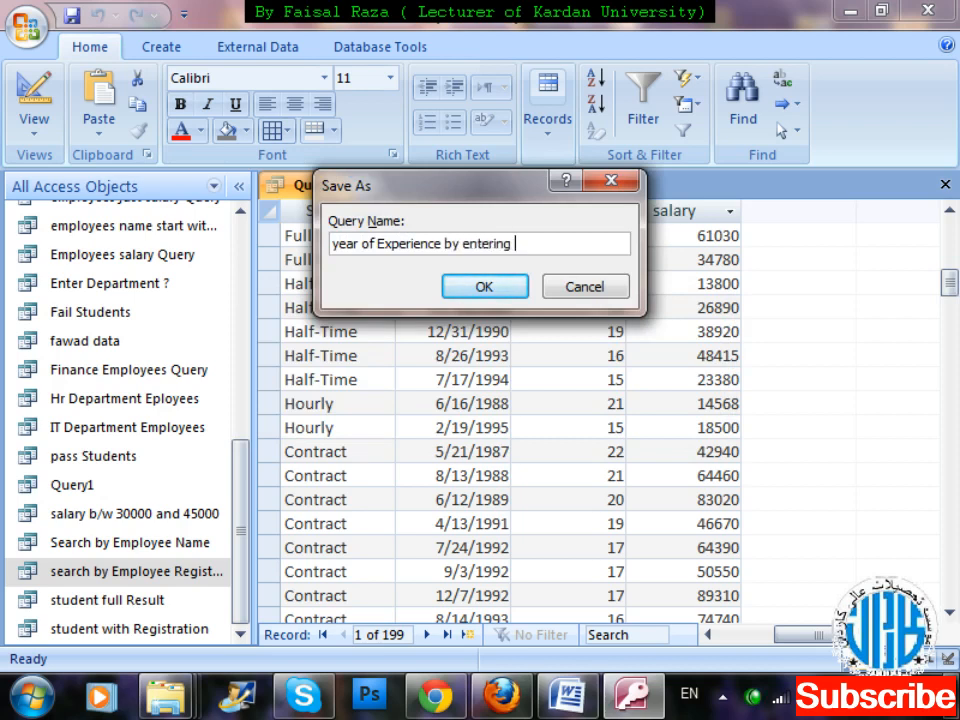
key("Return")
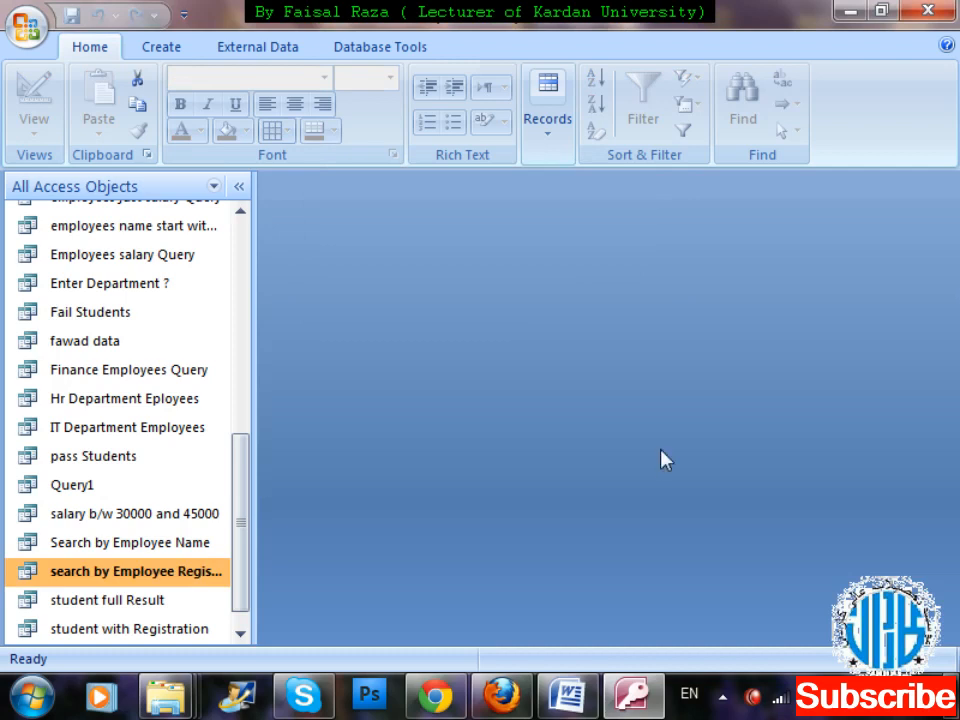
Open the saved "year of Experience by entering" query in Design View and show its Years of Experience criterion in the Zoom box.
left_click_drag(247, 514, 244, 557)
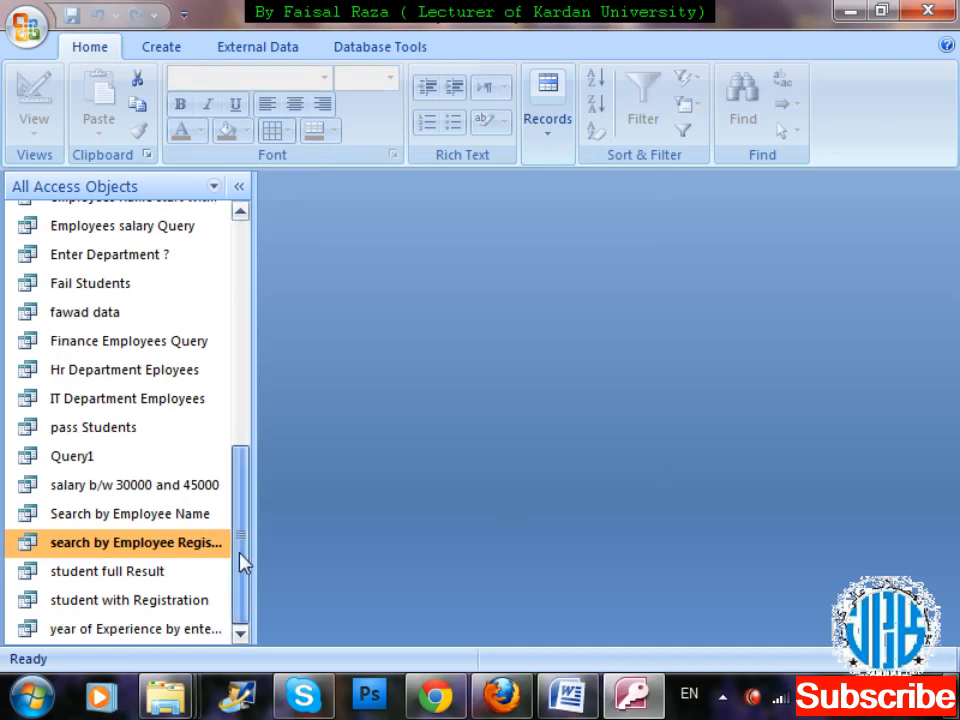
left_click(185, 632)
right_click(184, 631)
key("Down")
key("Down")
key("Return")
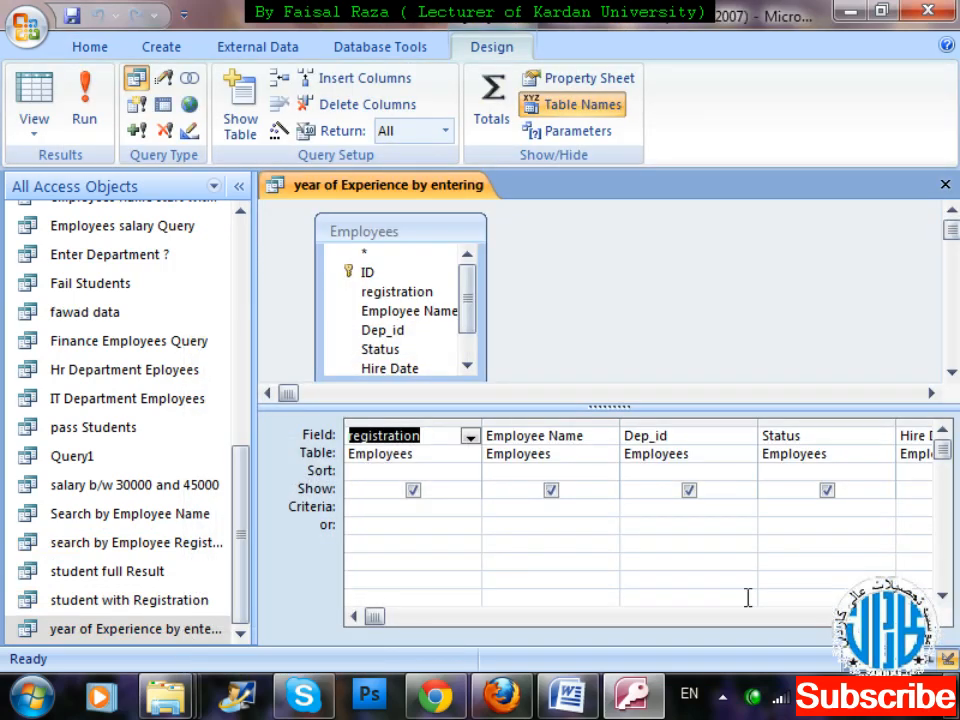
left_click(924, 616)
left_click(924, 616)
left_click(924, 616)
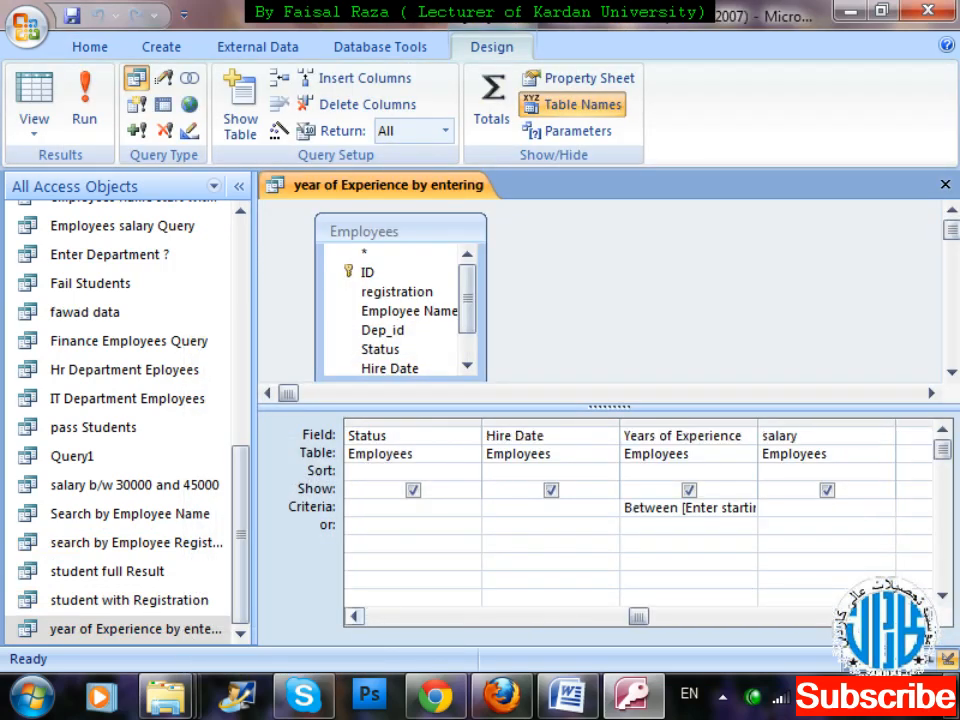
right_click(683, 513)
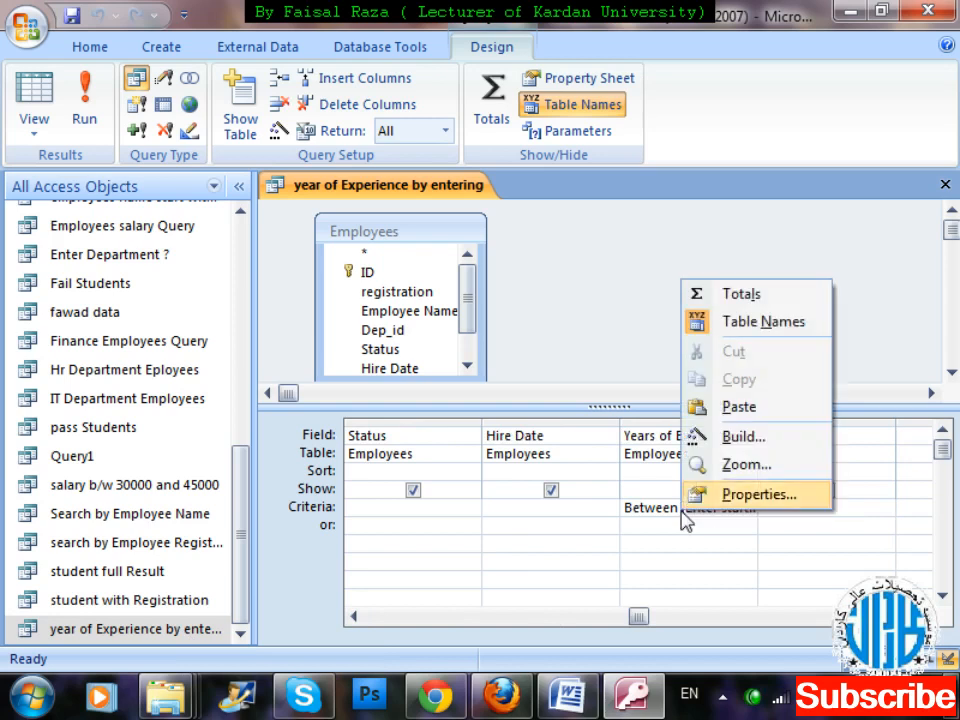
left_click(700, 462)
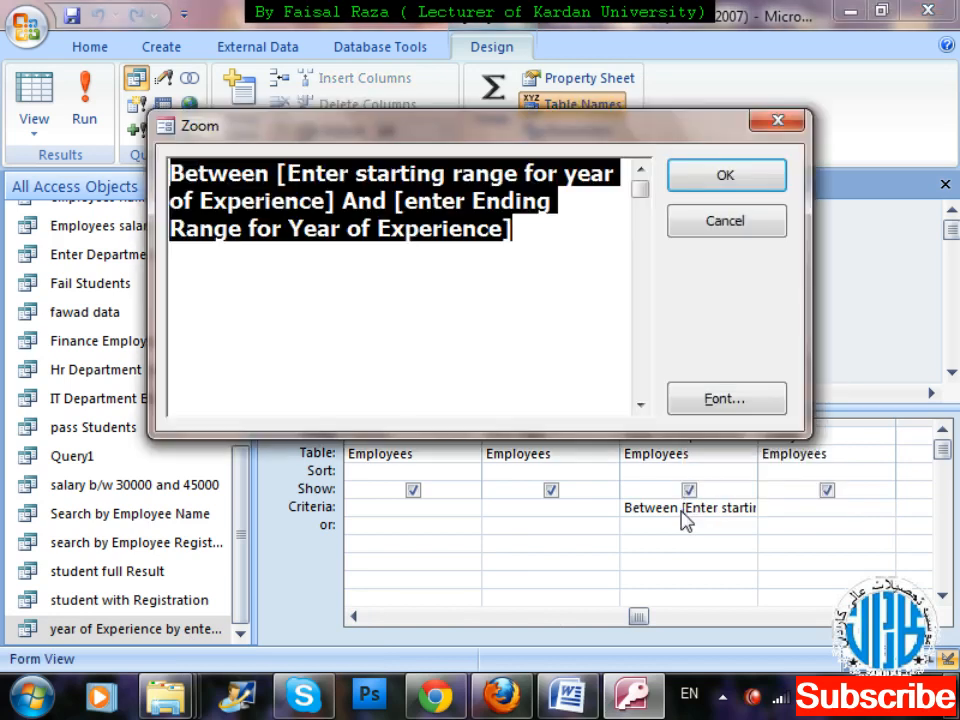
Replace the whole Years of Experience criterion with the skeleton "between [] and []".
left_click(566, 235)
left_click_drag(566, 234, 25, 102)
key("Delete")
type("between ")
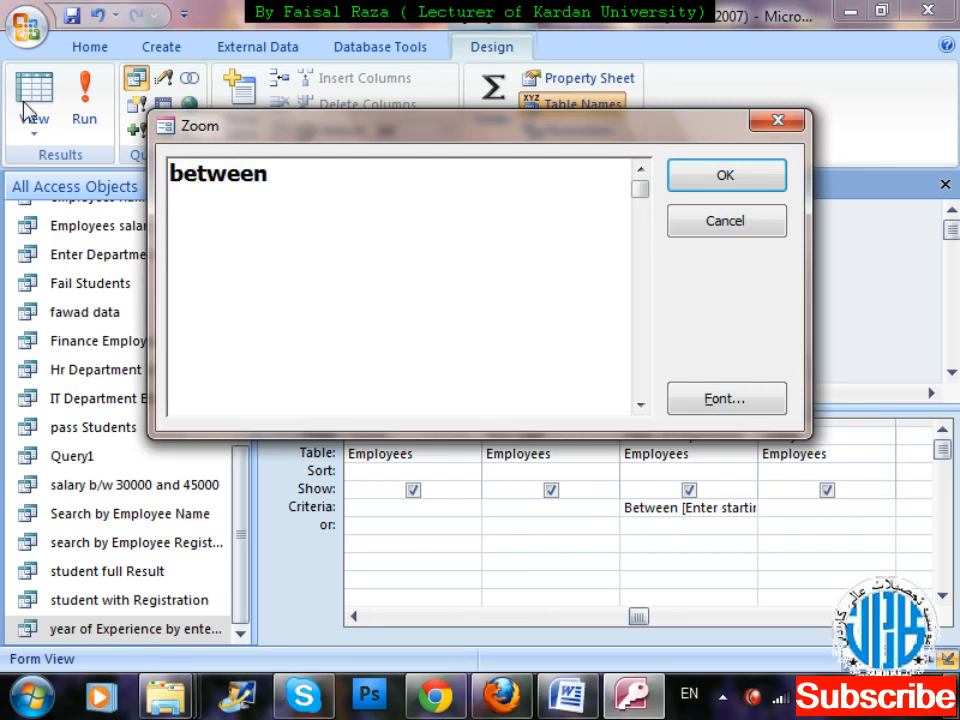
type("[][")
key("BackSpace")
type("and []")
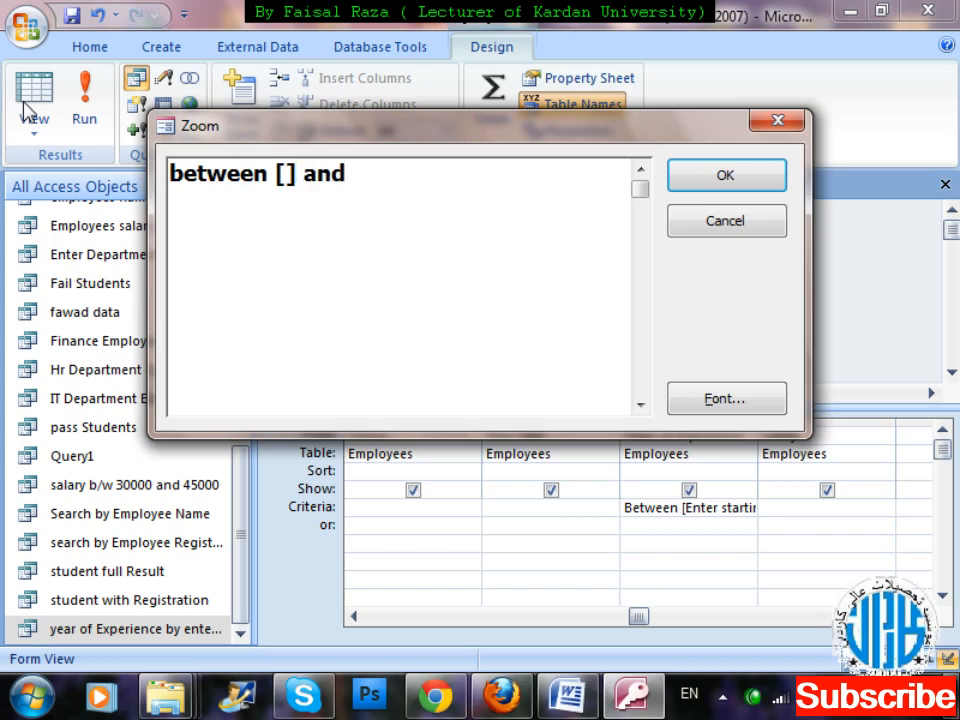
Fill the first pair of brackets in the criterion with the prompt "starting value".
key("Left")
key("Left")
key("Left")
key("Left")
key("Left")
key("Left")
key("Left")
key("Left")
key("Right")
key("Right")
key("Right")
key("Right")
key("Right")
key("Right")
key("Right")
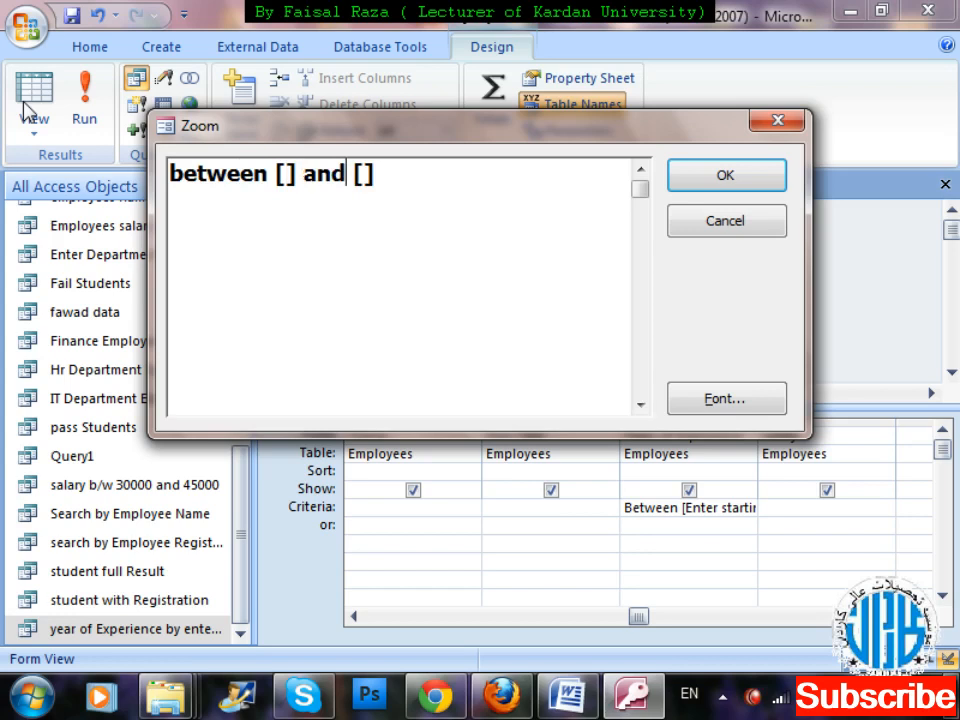
key("Left")
key("Left")
key("Left")
key("Left")
key("Left")
key("Left")
key("Left")
key("Left")
key("Right")
key("Right")
key("Left")
type("start")
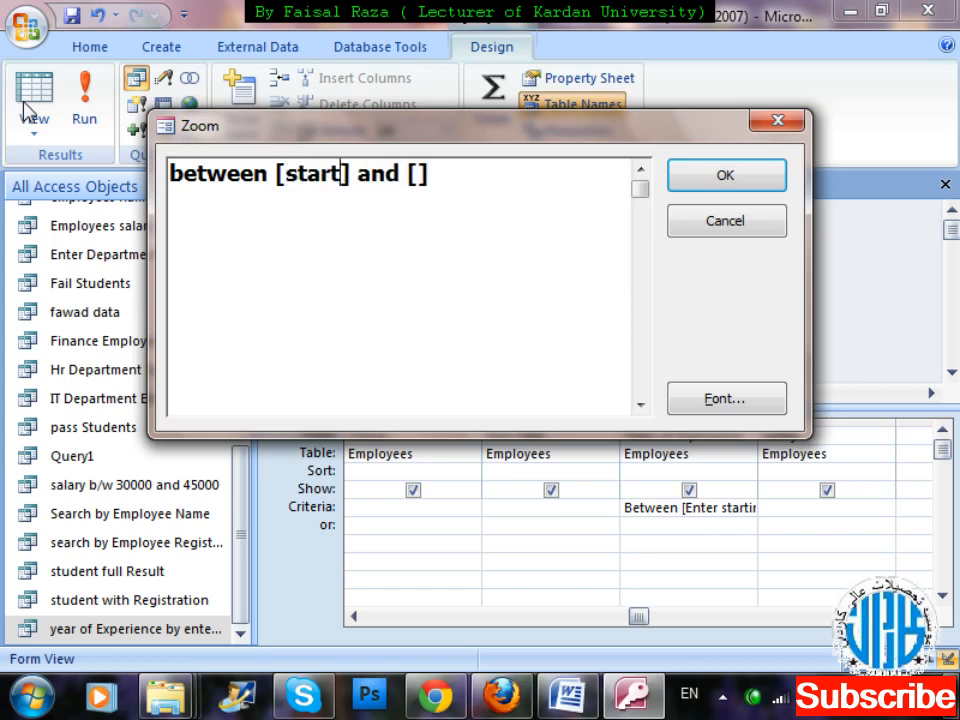
type("ing value")
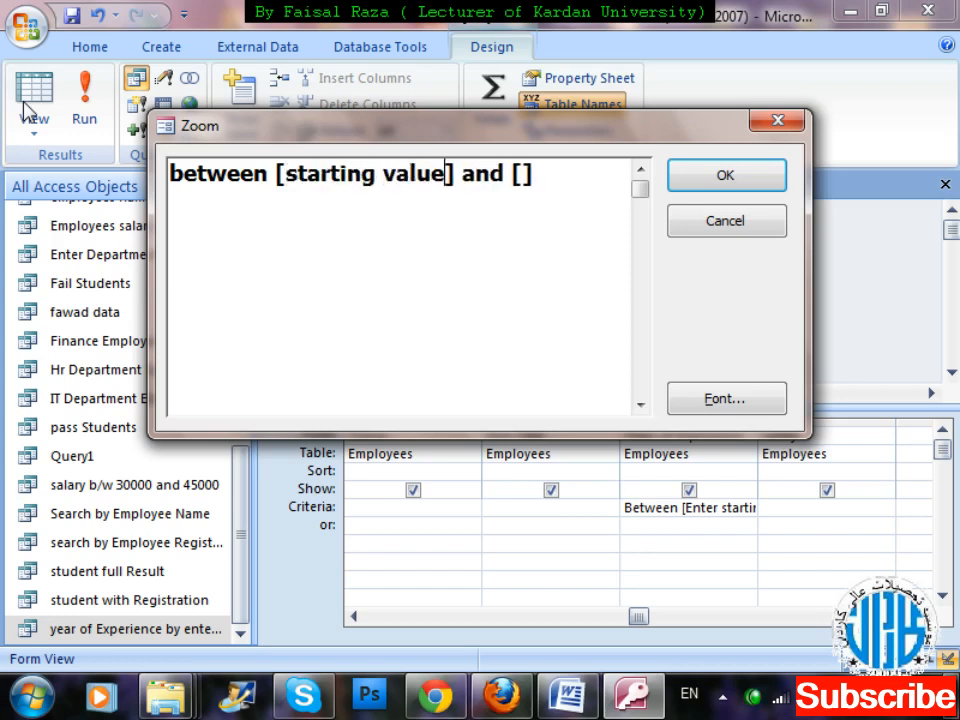
Fill the second pair of brackets with the prompt "ending value" and apply the criterion to the query grid.
key("Right")
key("Right")
key("Right")
key("Right")
key("Right")
key("Right")
key("Right")
type("ending ")
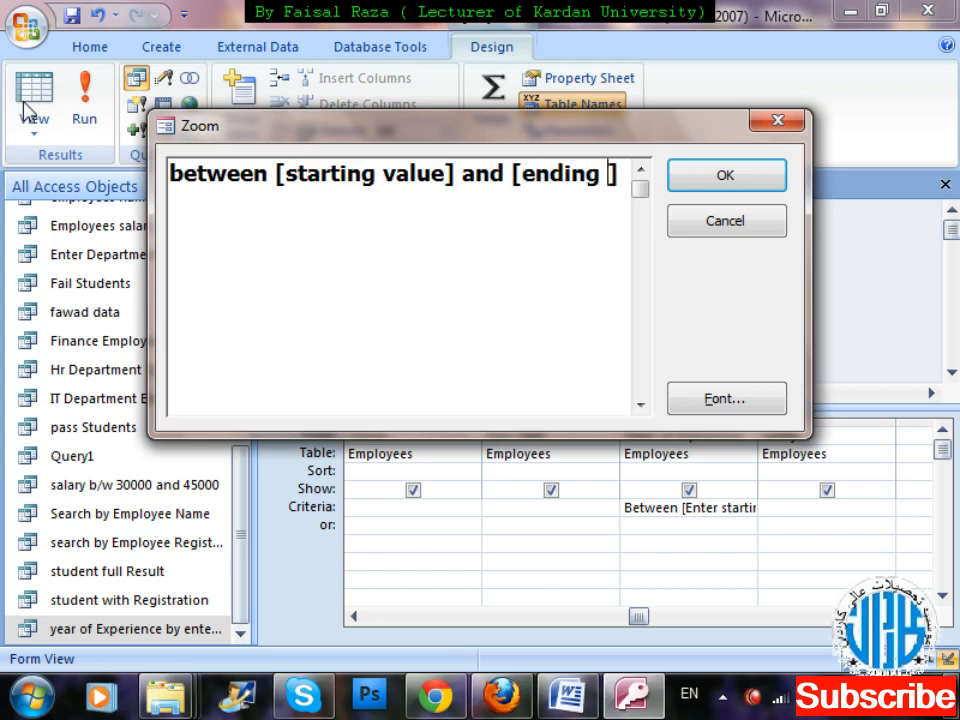
type("value")
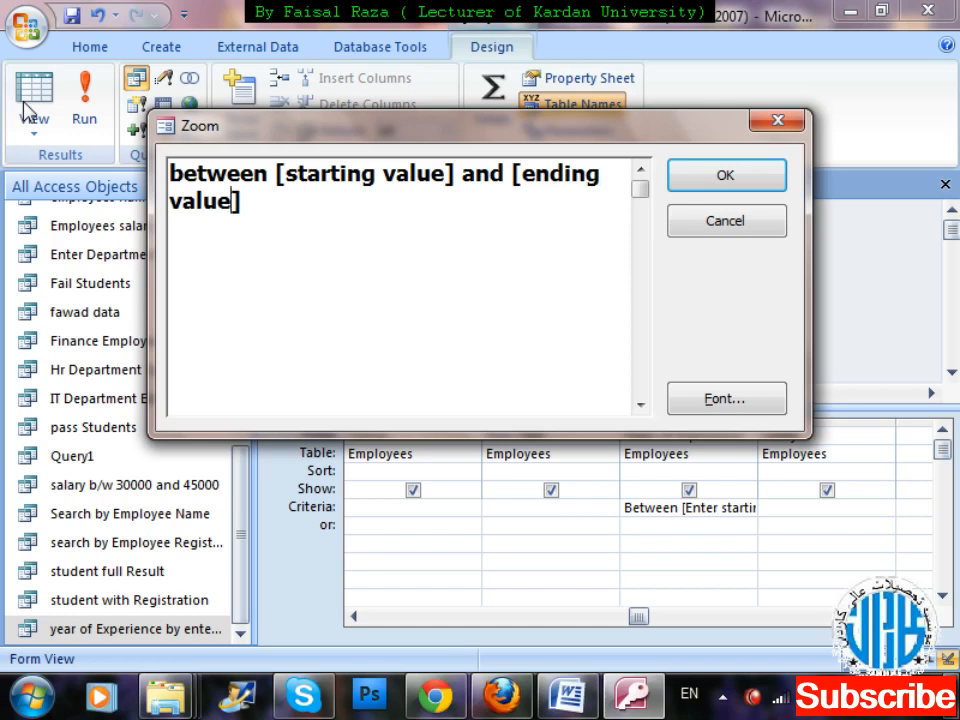
left_click(688, 182)
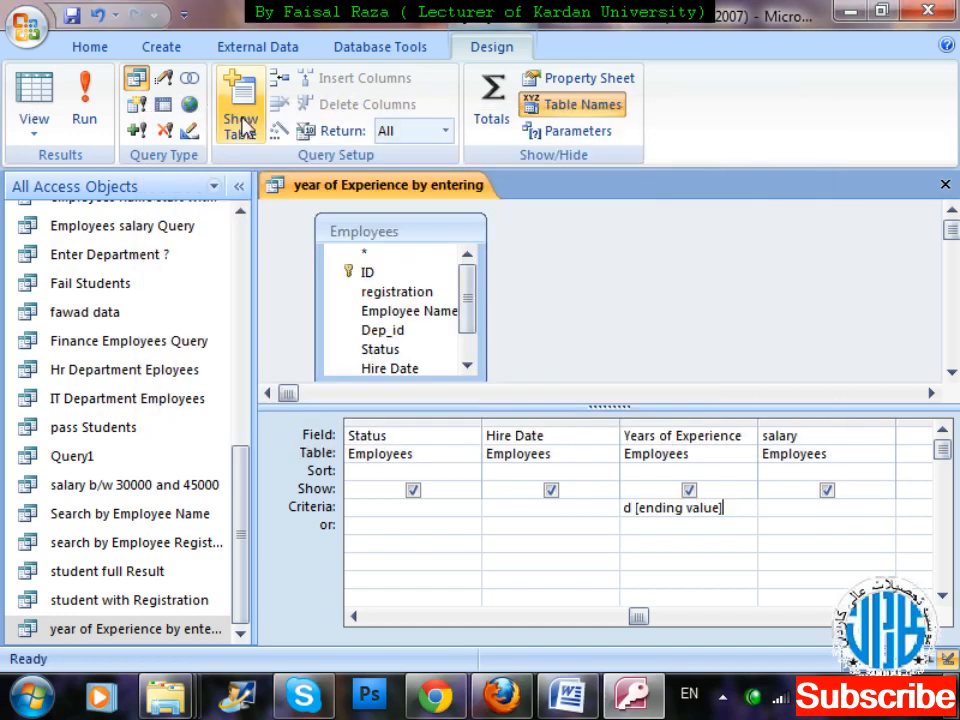
Run the query with starting value 20 and ending value 25, and review the Years of Experience results.
left_click(90, 100)
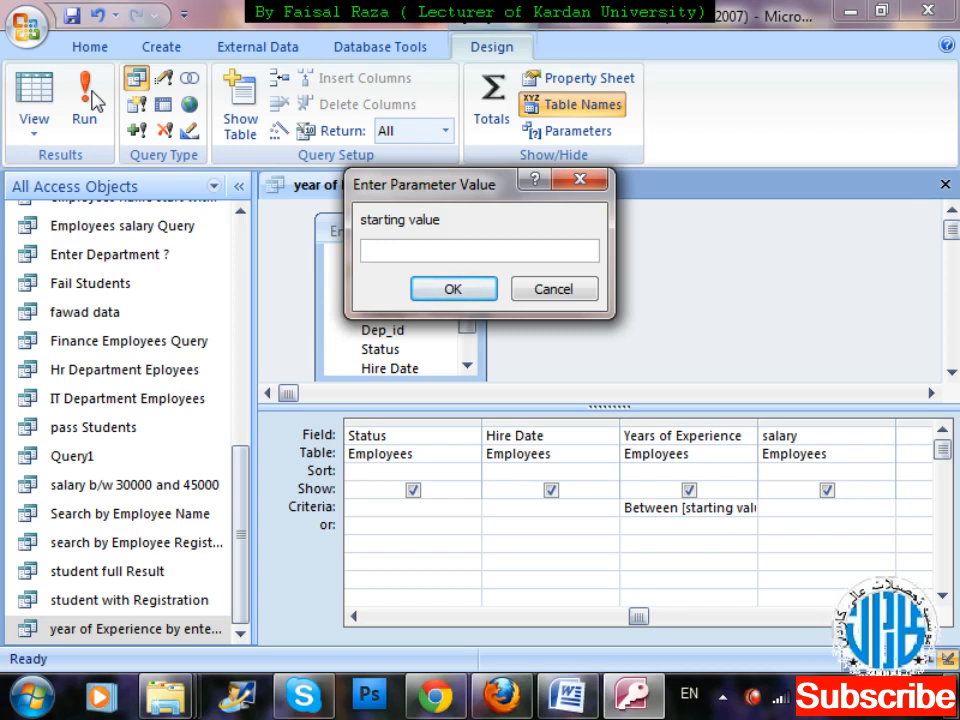
type("20")
key("Return")
type("\\")
key("BackSpace")
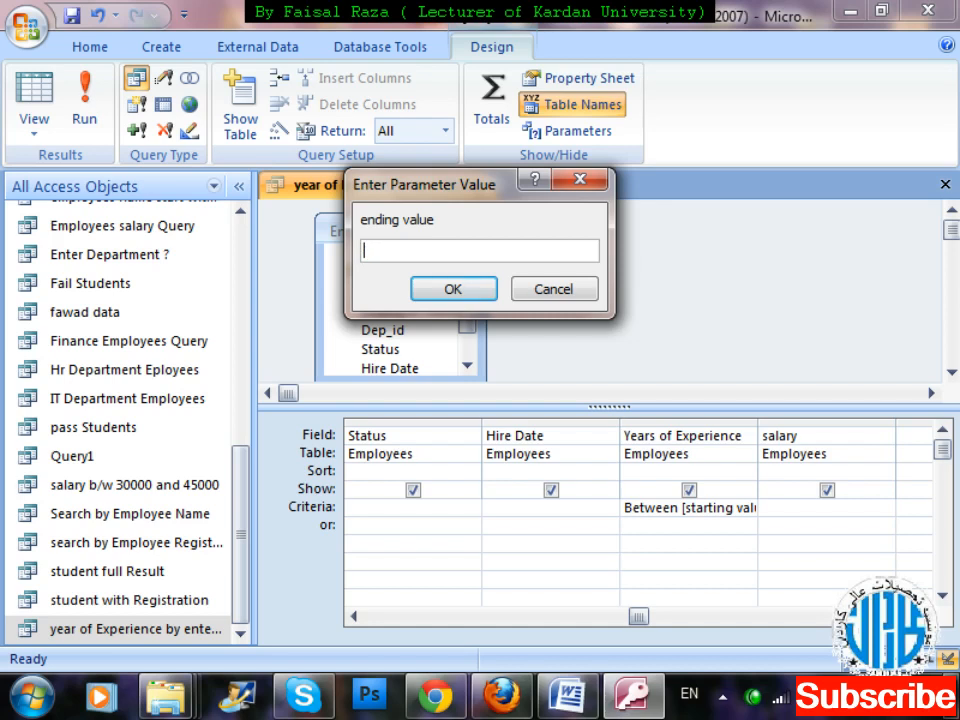
type("25")
key("Return")
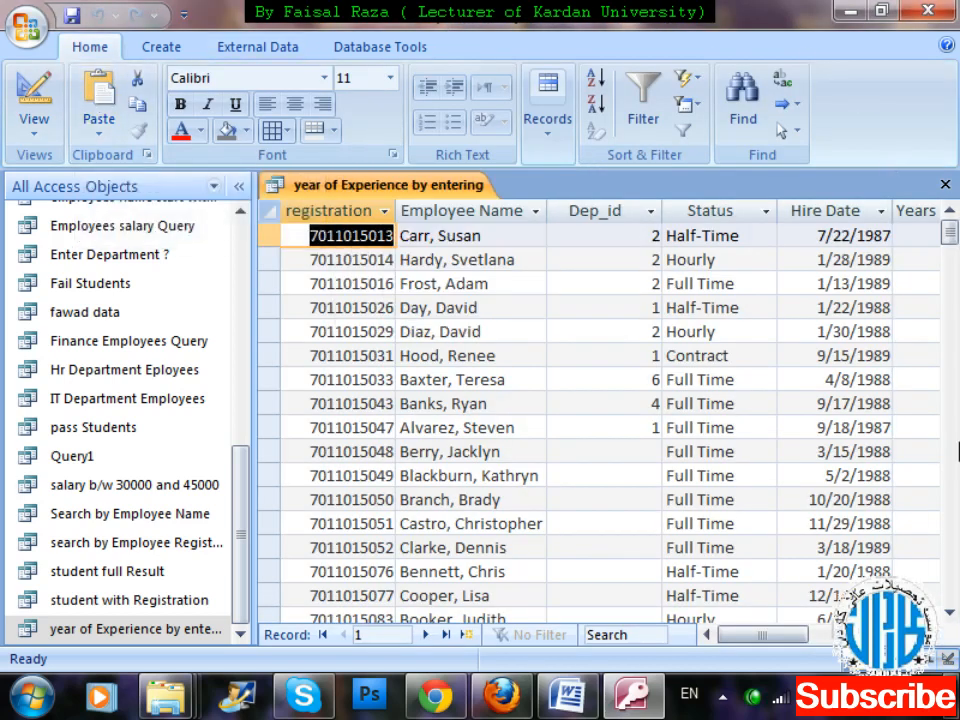
left_click(931, 636)
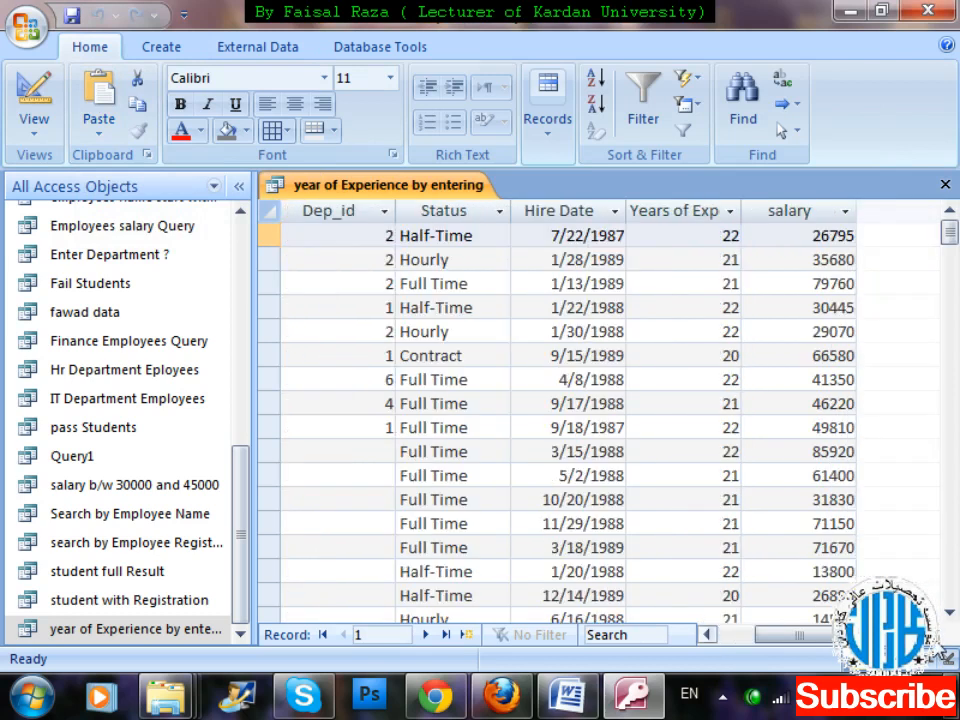
left_click_drag(949, 232, 952, 305)
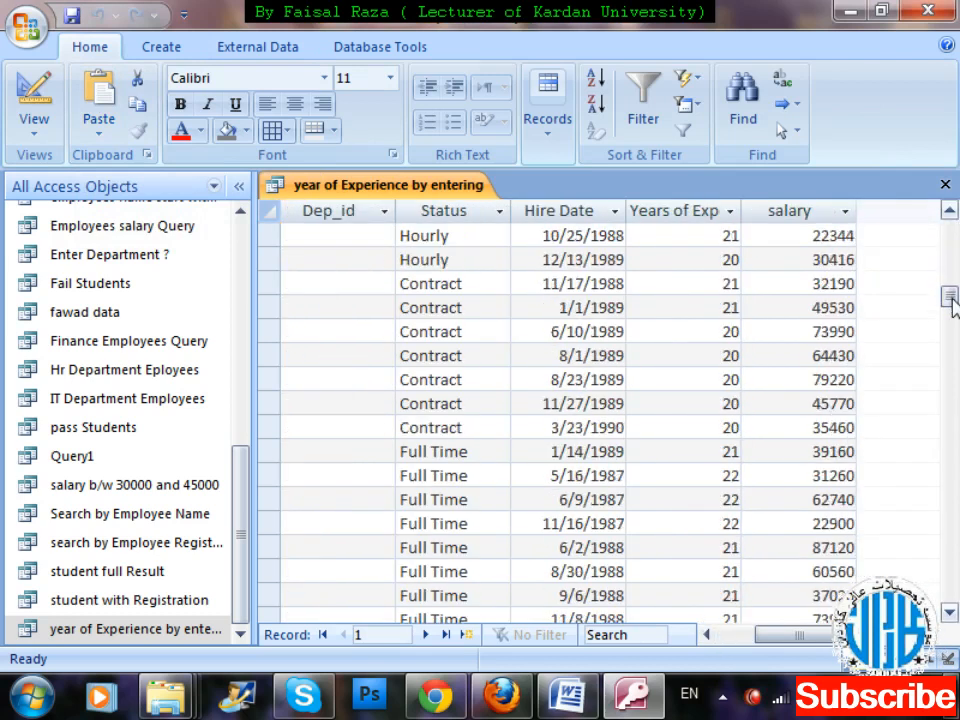
left_click(951, 361)
left_click(955, 280)
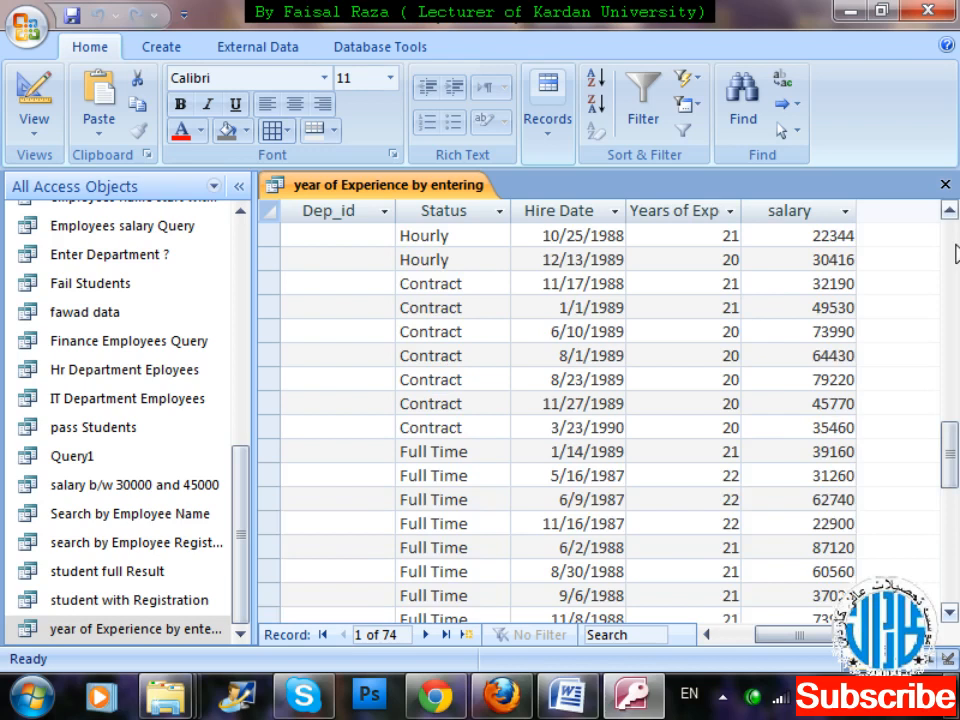
left_click(955, 253)
left_click(955, 245)
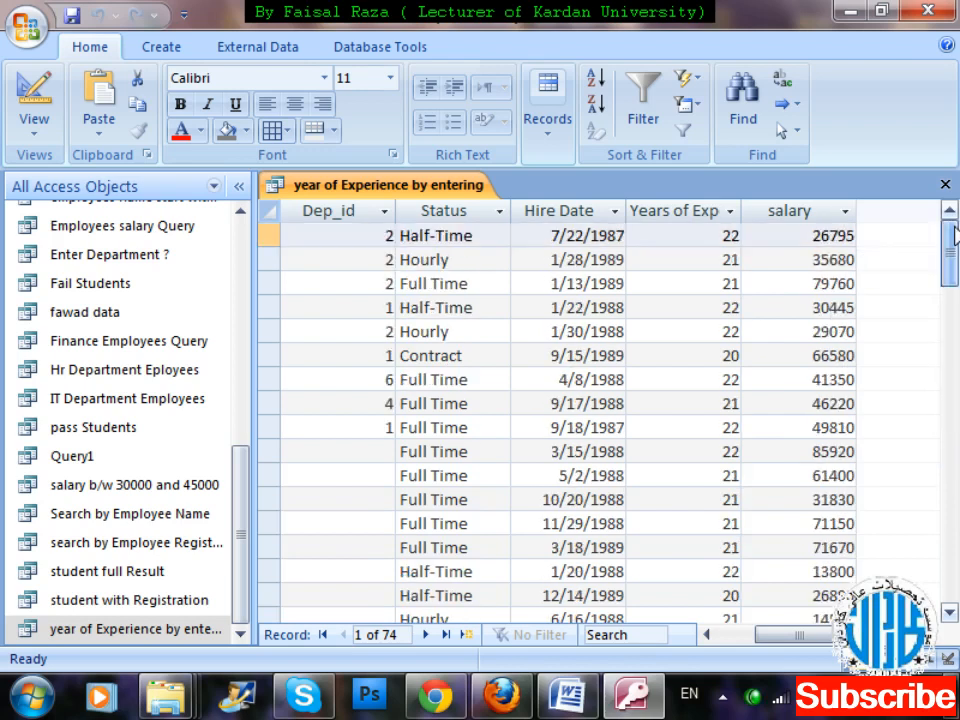
Close the "year of Experience by entering" query without saving its design changes.
key("ctrl+w")
key("Tab")
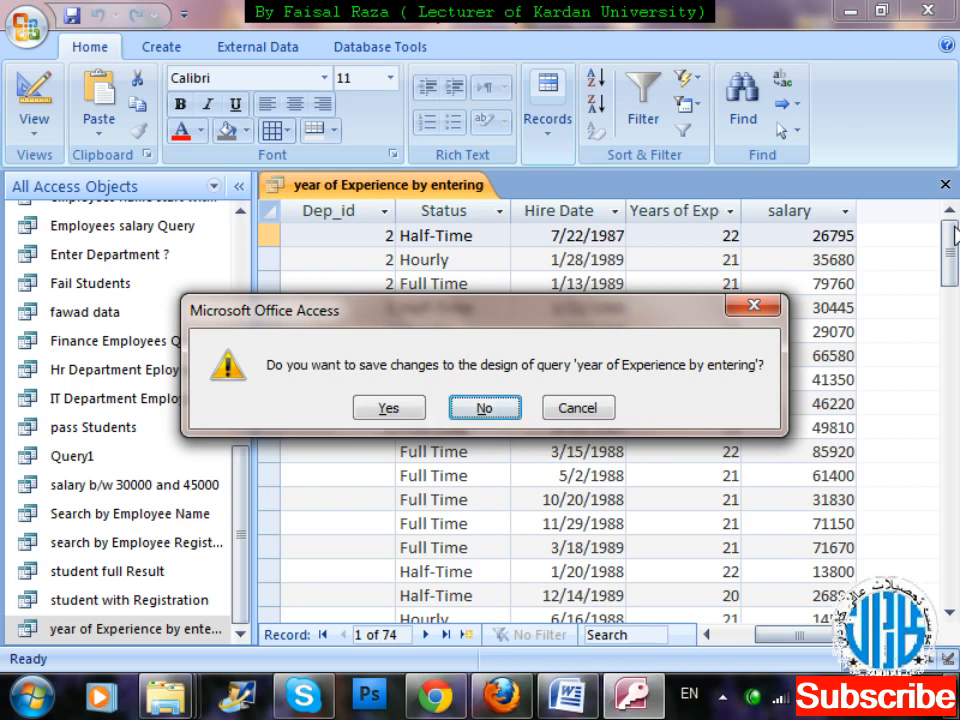
key("Return")
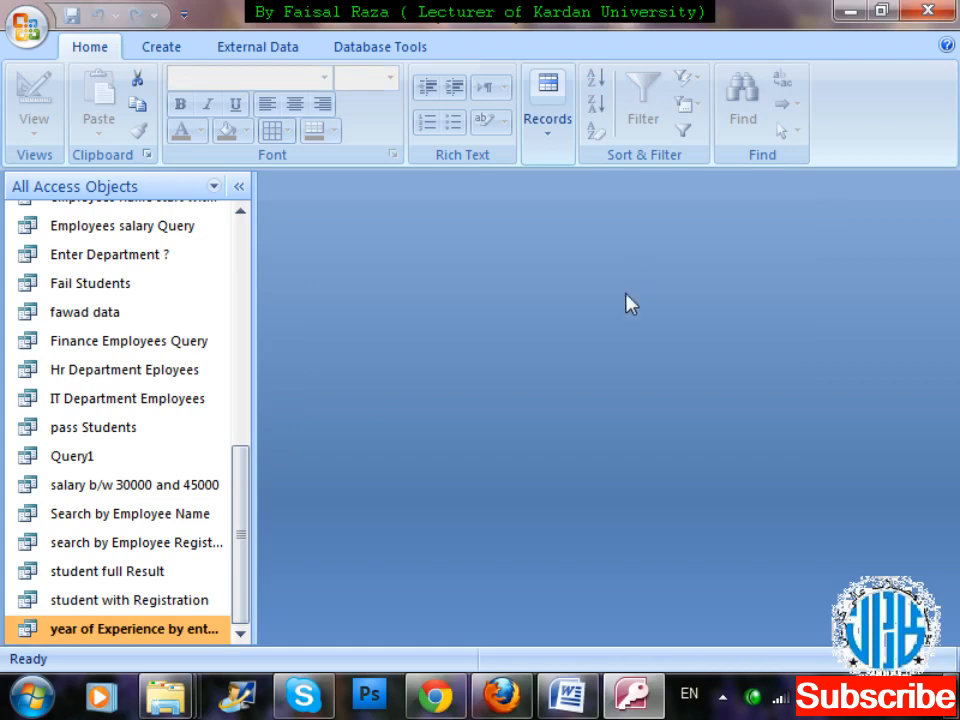
Try to replace the program of the third record in the student table, cancel the edit and close the table.
left_click_drag(244, 531, 249, 347)
left_click(130, 382)
double_click(130, 382)
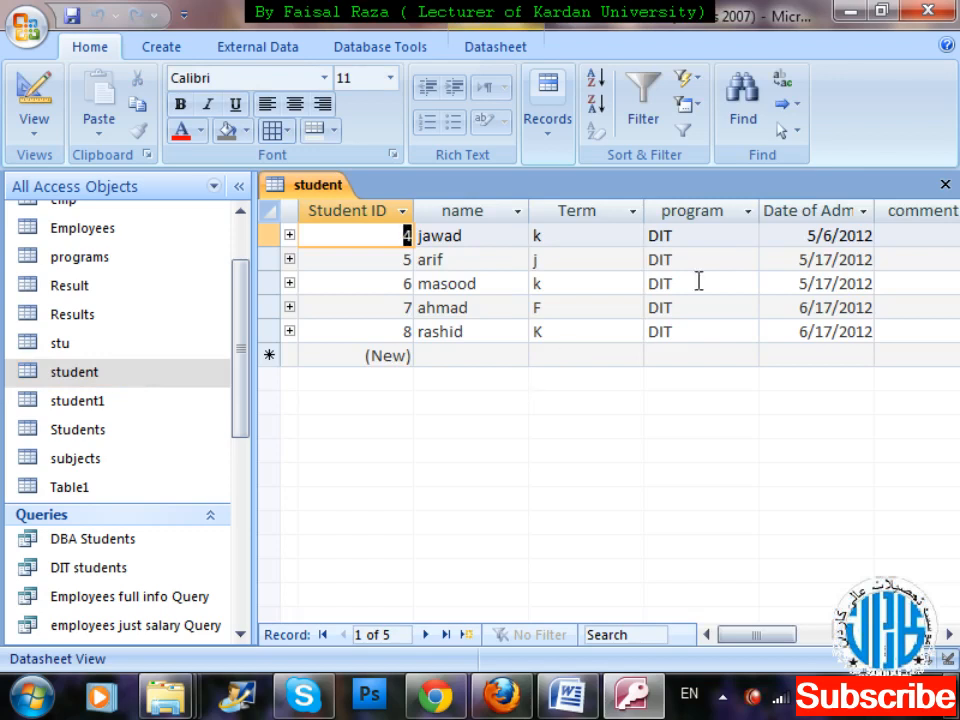
key("BackSpace")
key("BackSpace")
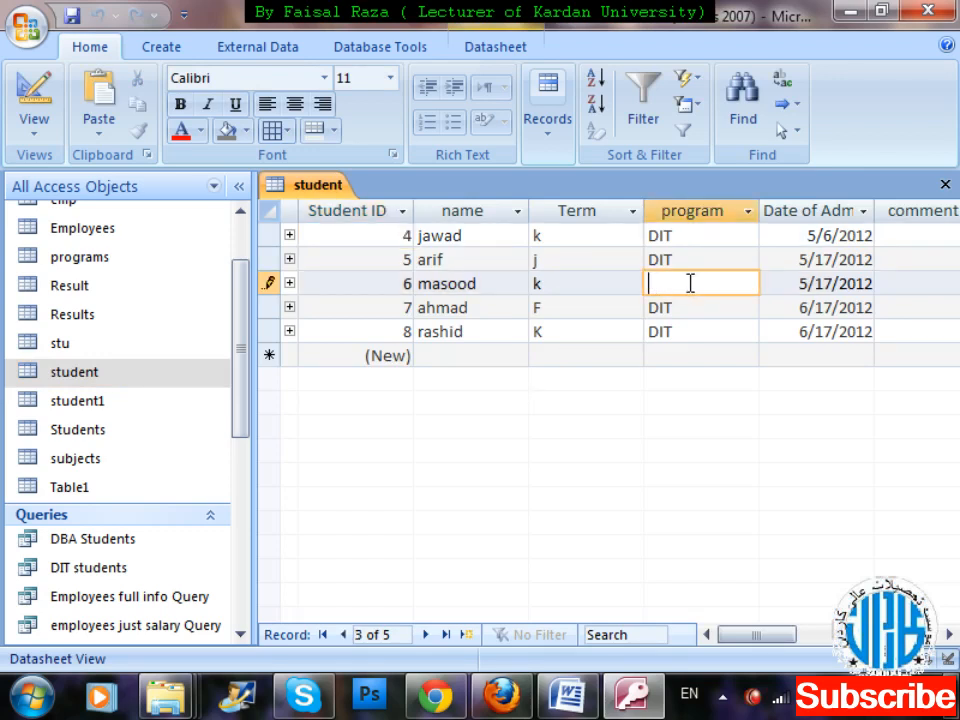
type("B")
key("BackSpace")
key("Escape")
key("ctrl+w")
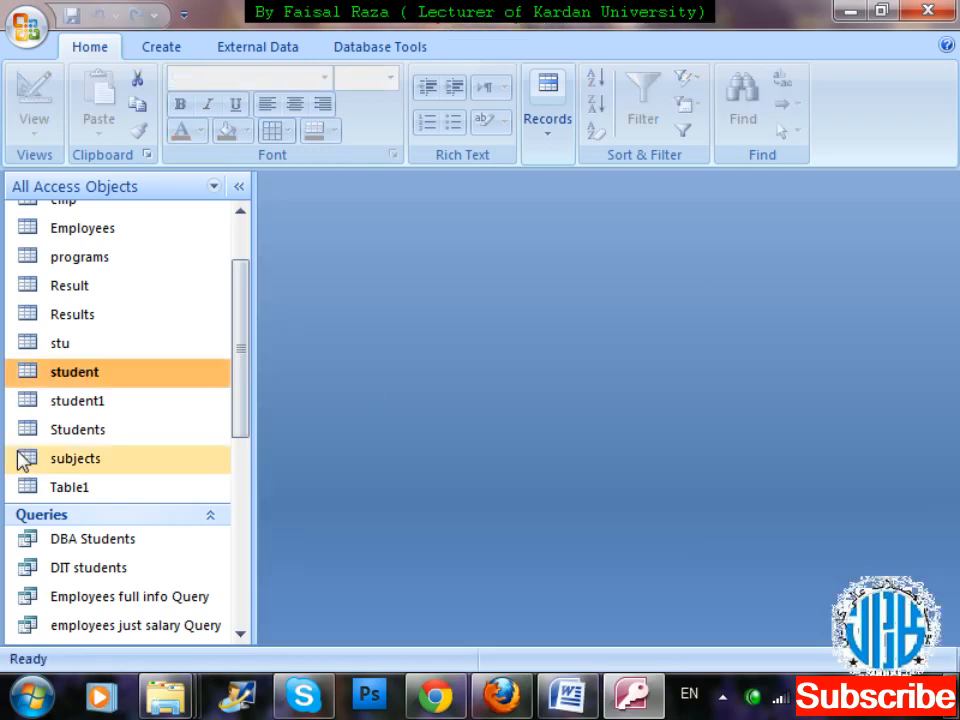
Open the student1 table and the Students table in turn, examine their records, and close each one.
double_click(46, 406)
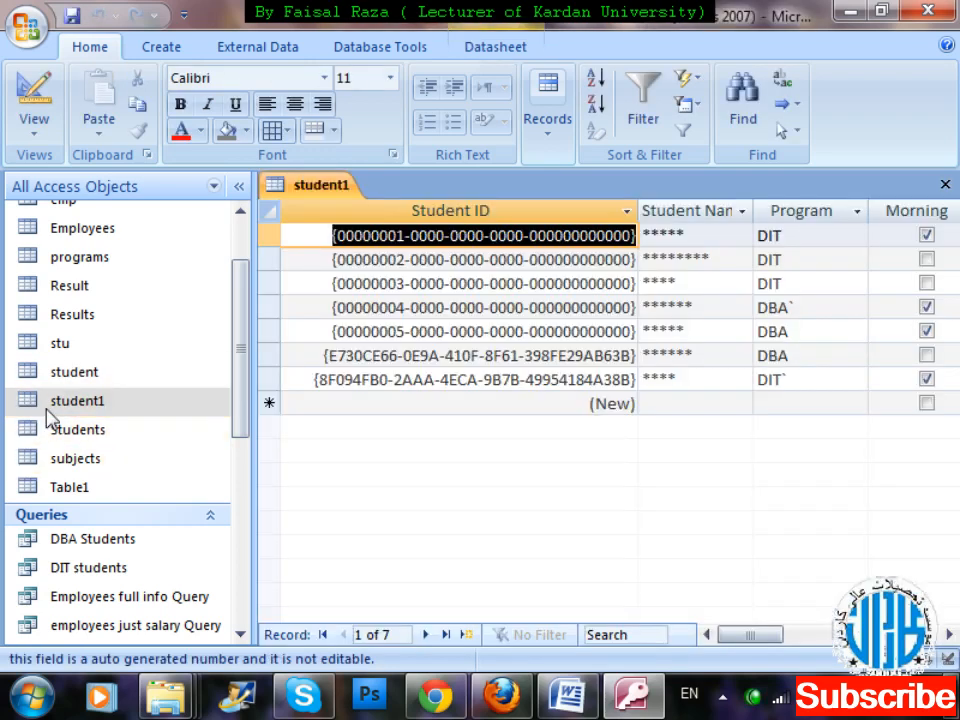
key("ctrl+w")
double_click(76, 432)
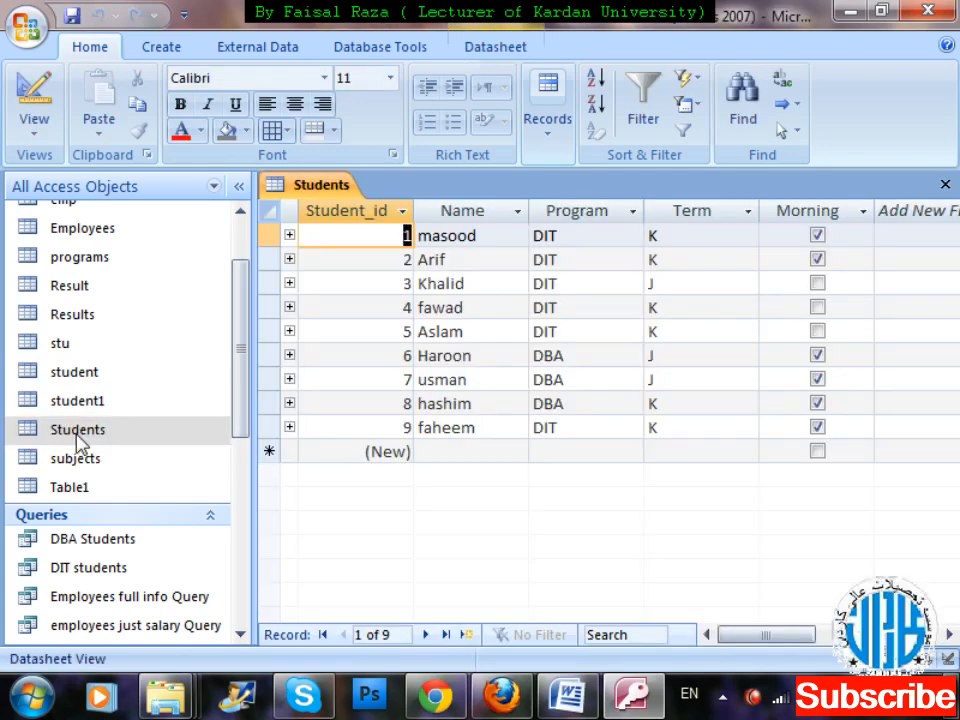
left_click(553, 378)
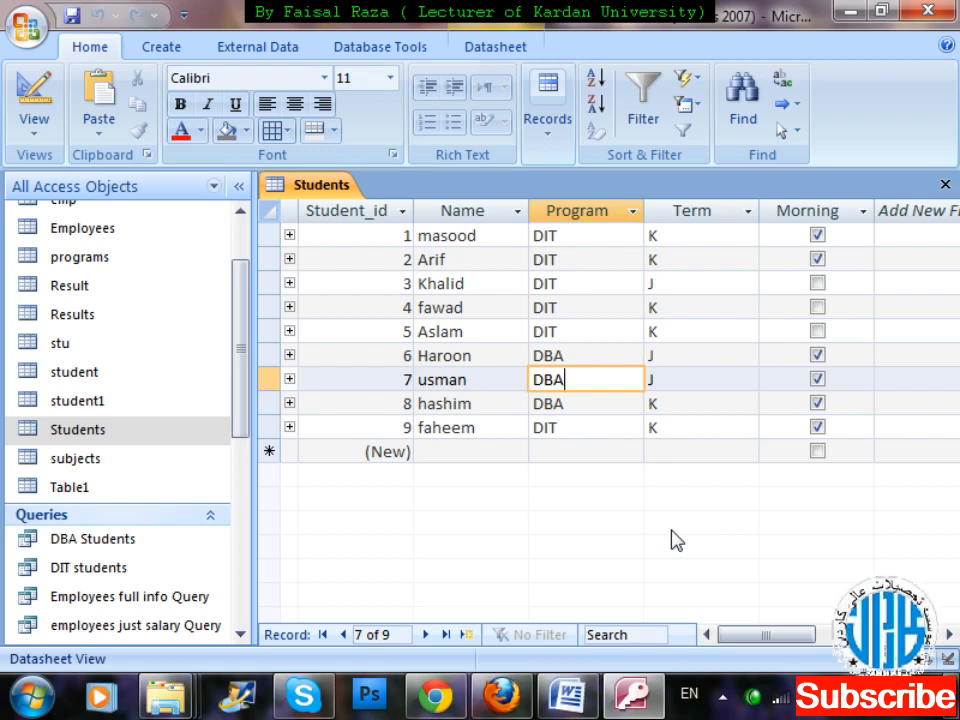
key("Down")
key("Down")
key("Down")
key("Left")
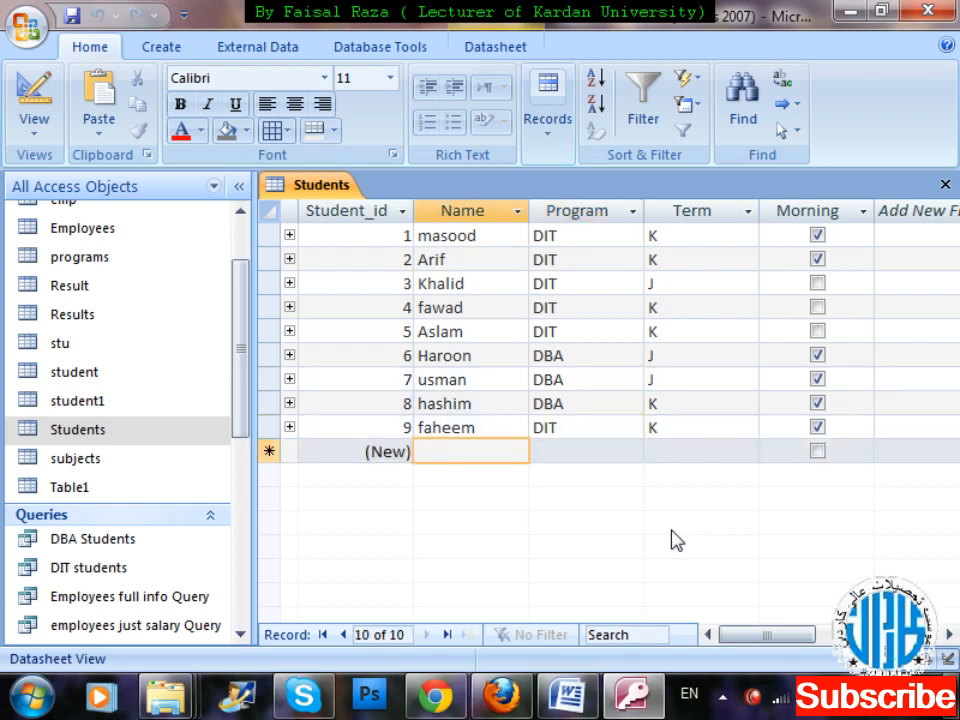
key("Up")
key("Up")
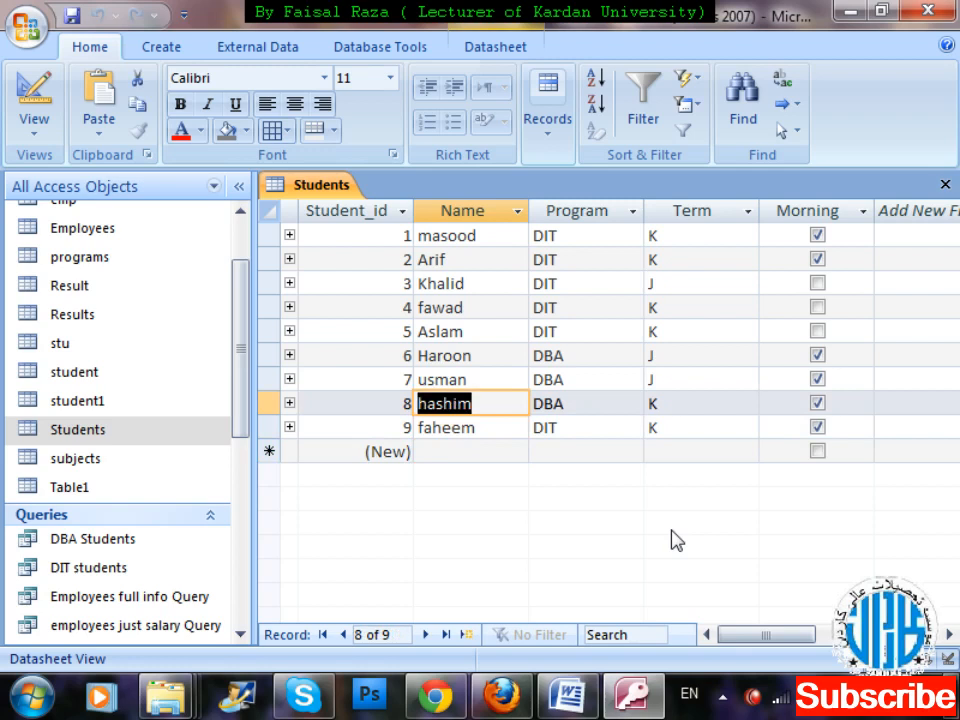
key("ctrl+w")
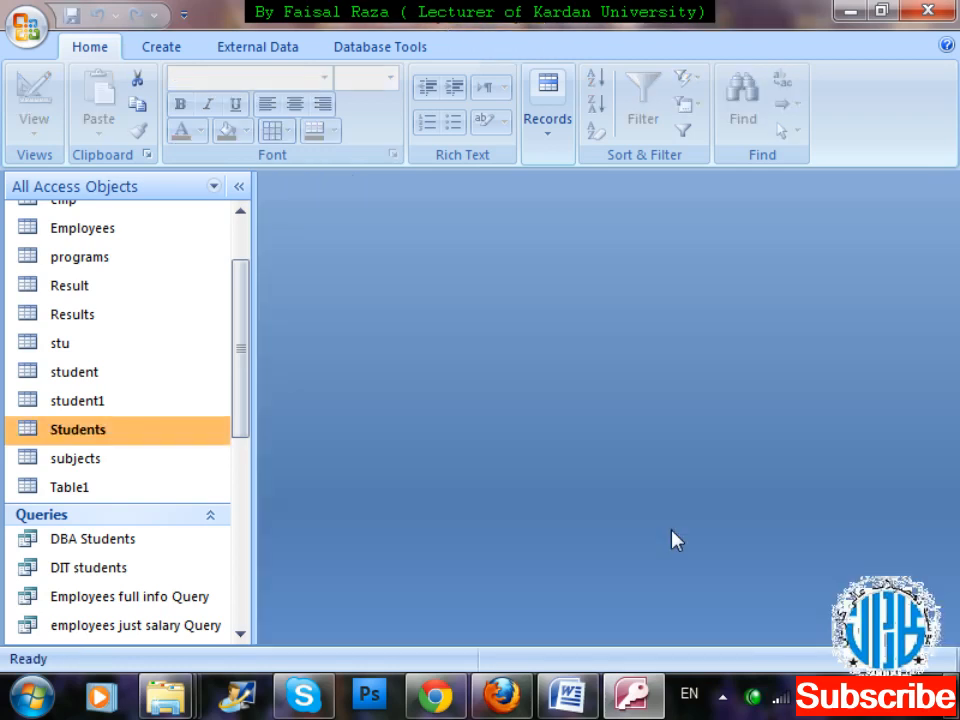
Create a new query in design view and add the Students and Results tables to it.
left_click(160, 46)
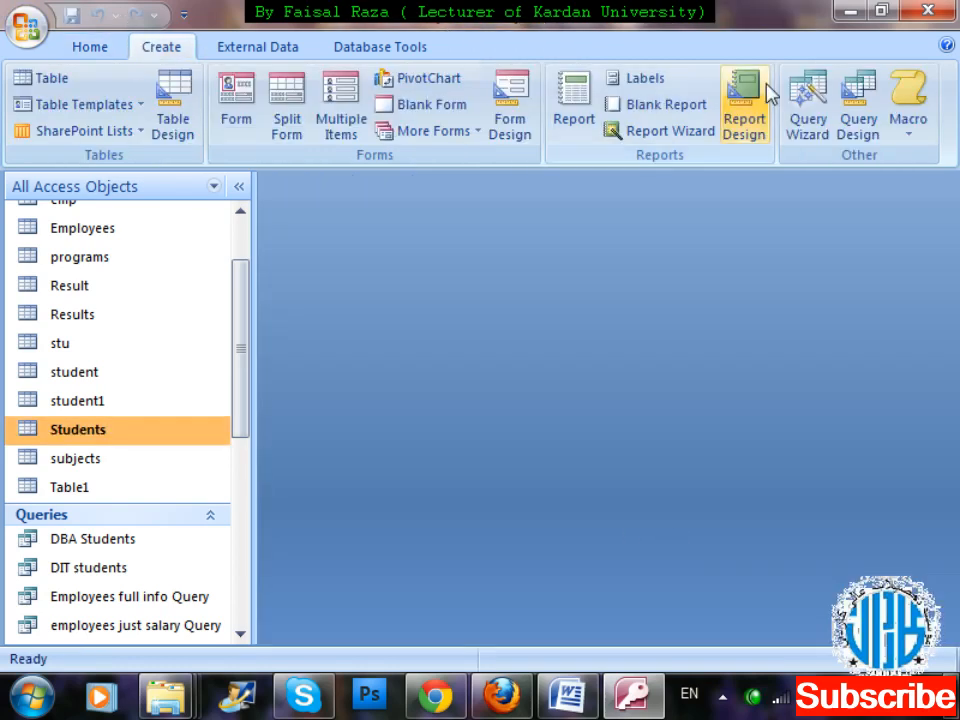
left_click(864, 128)
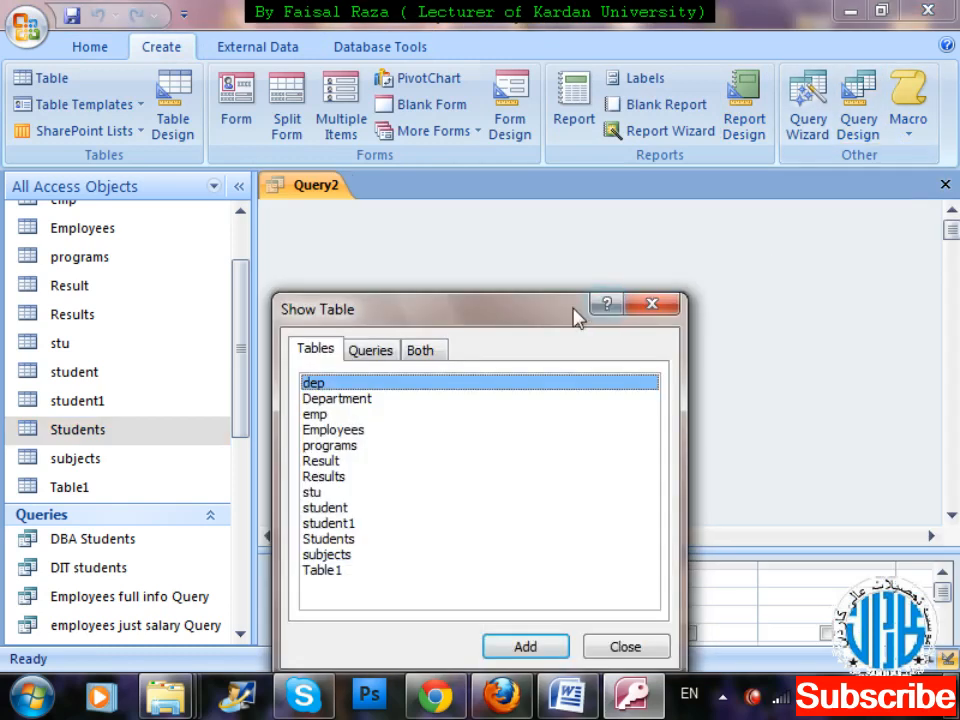
left_click_drag(576, 316, 955, 225)
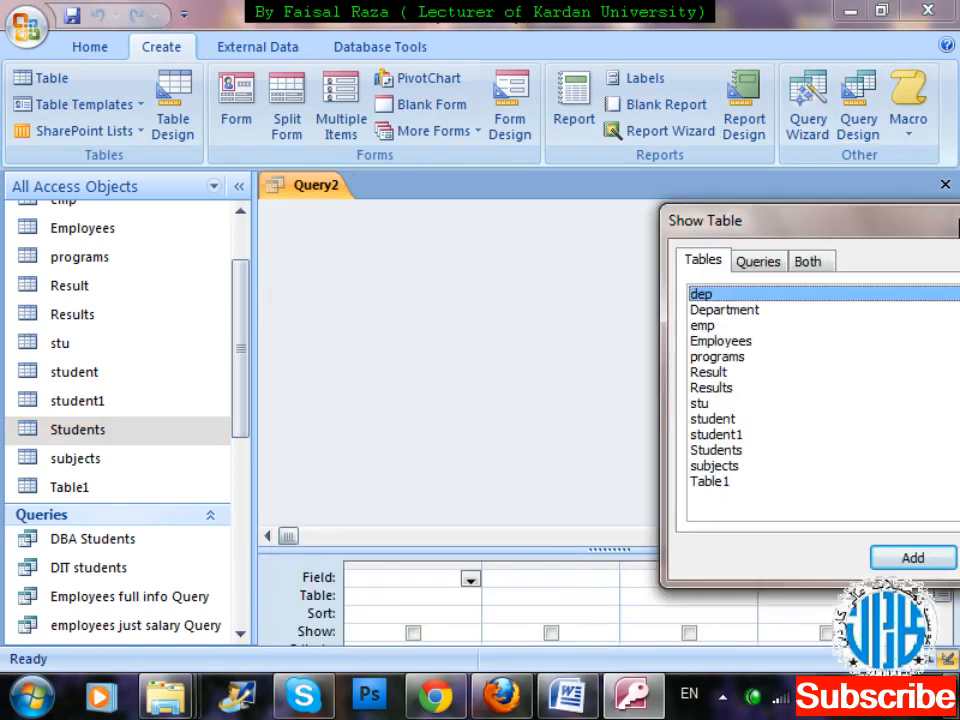
double_click(763, 450)
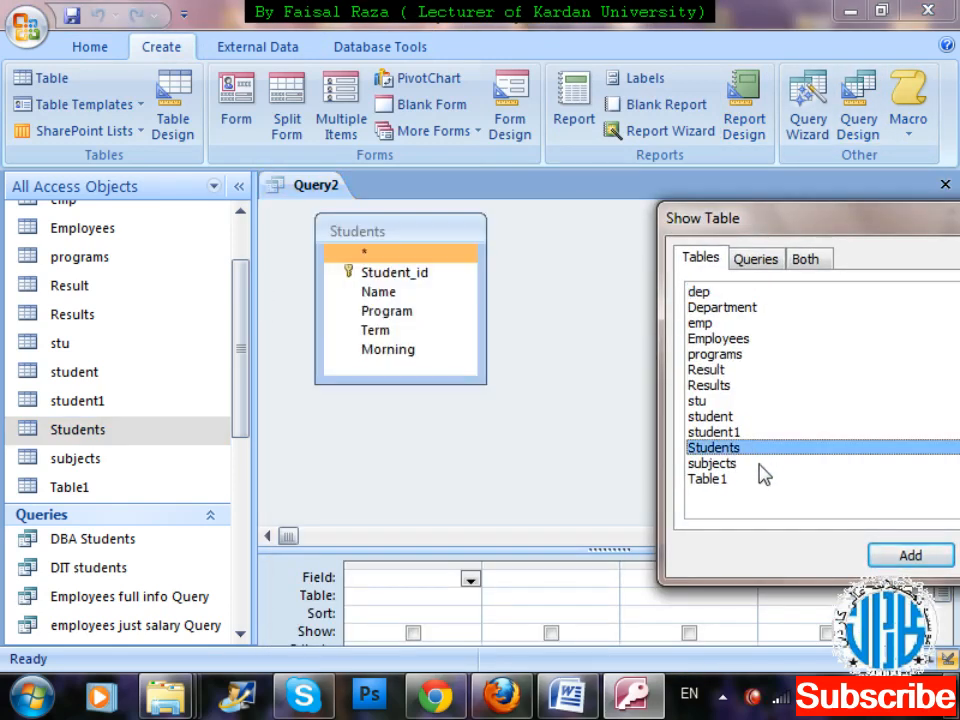
double_click(747, 392)
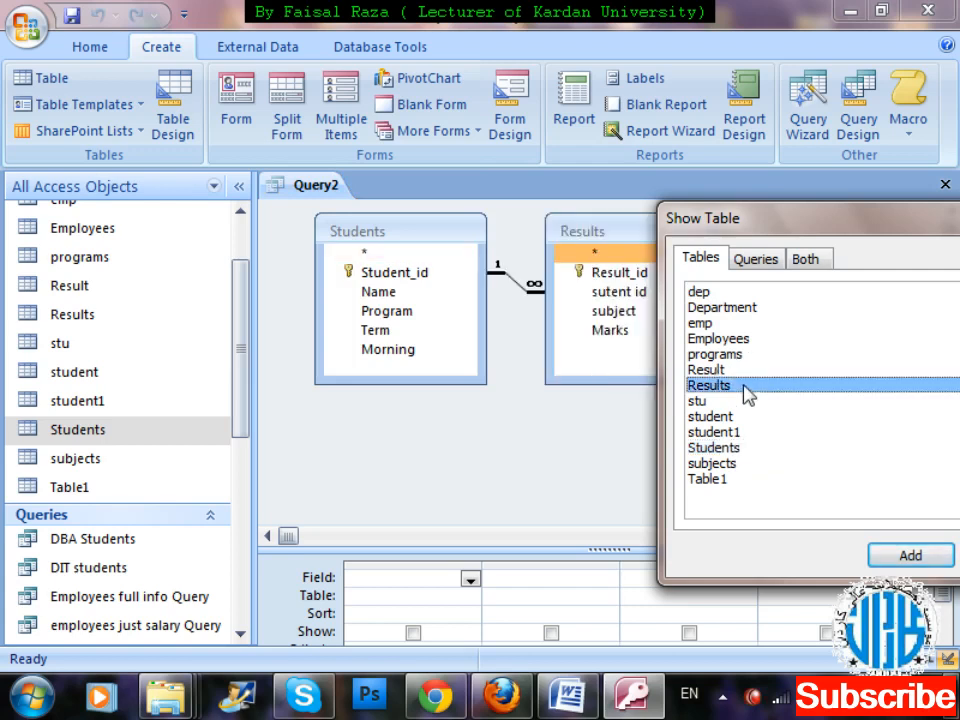
left_click_drag(853, 224, 584, 197)
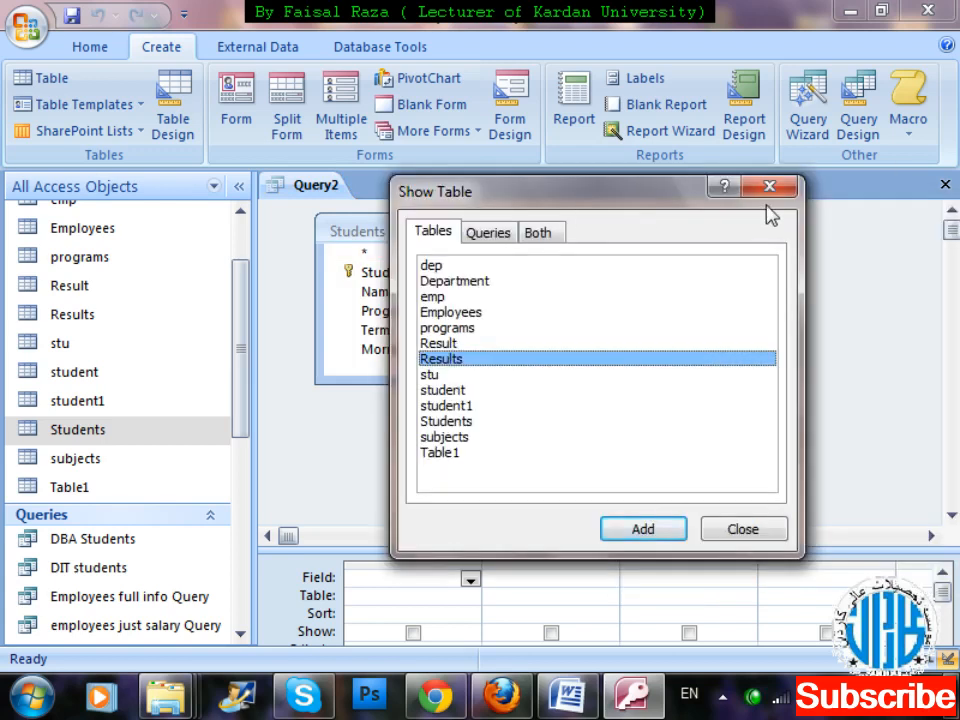
left_click(745, 528)
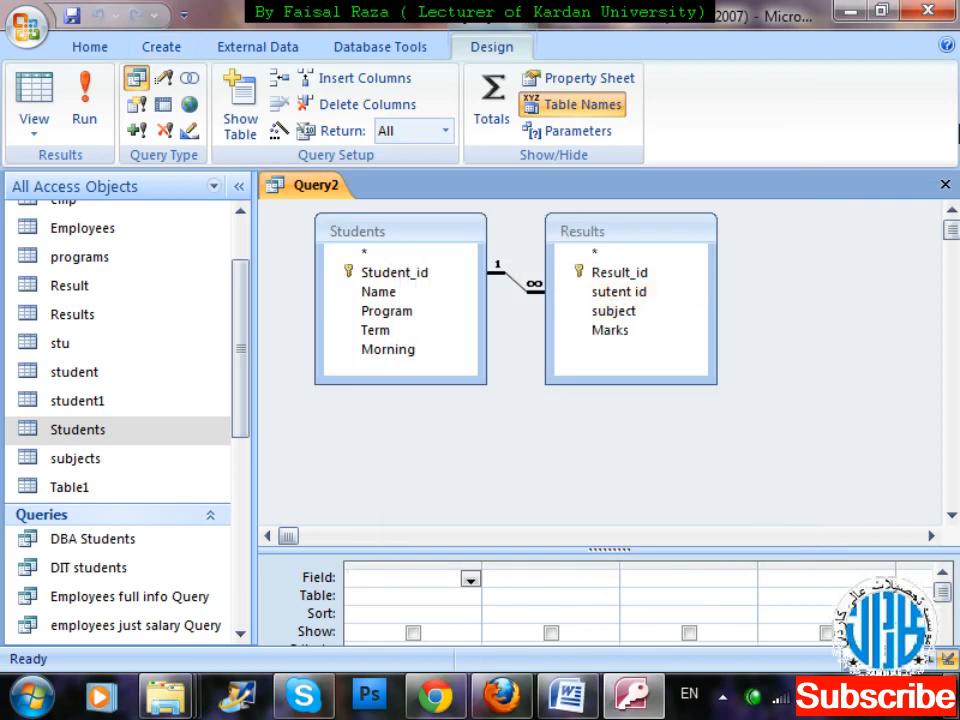
Add the Student_id, Name, Program, Term and Morning fields of the Students table to the query grid.
left_click(950, 514)
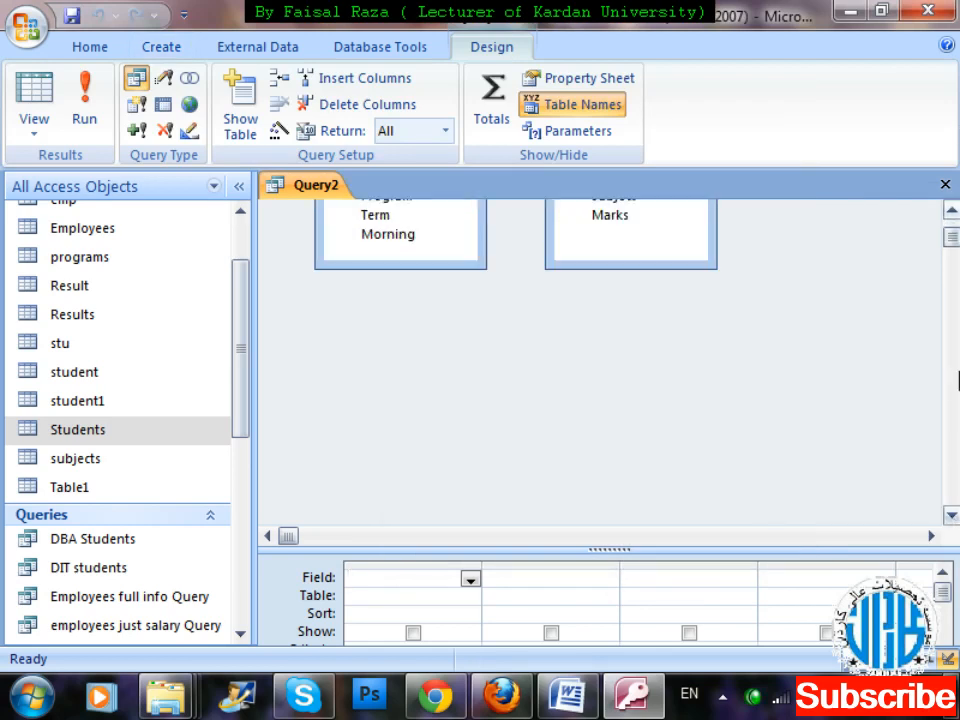
left_click(950, 210)
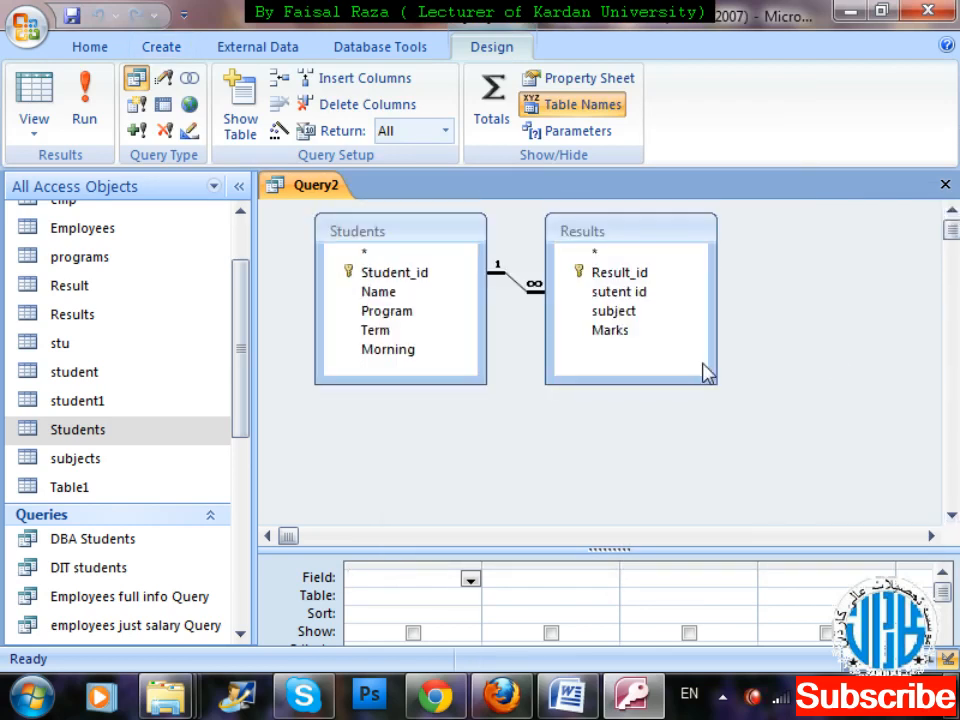
left_click(406, 276)
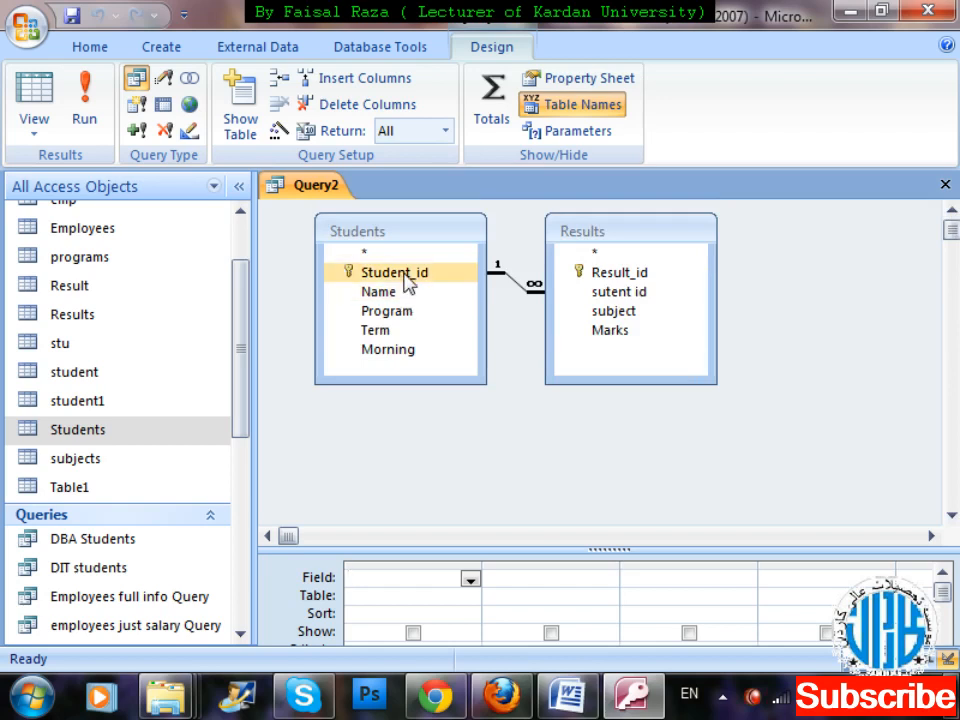
double_click(406, 284)
left_click(408, 300)
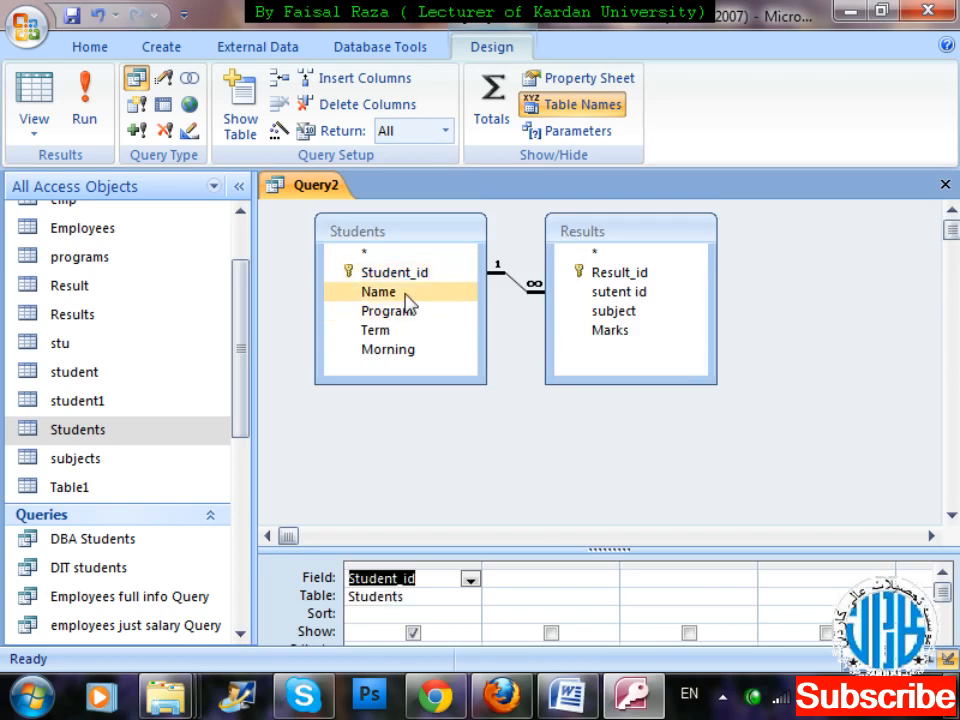
double_click(405, 294)
left_click(413, 314)
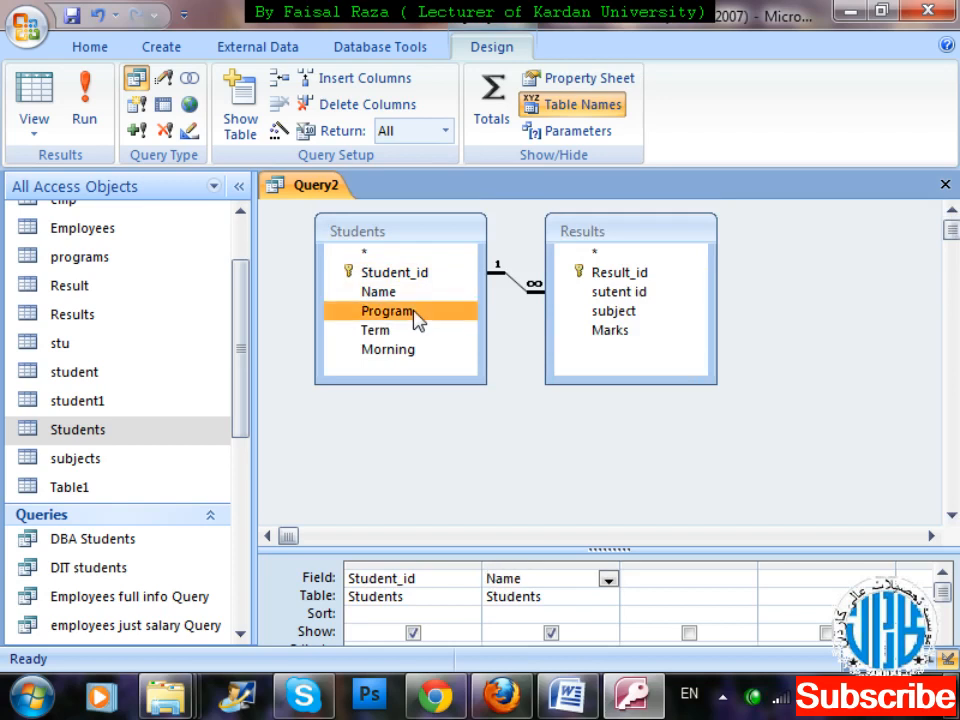
double_click(414, 314)
double_click(414, 330)
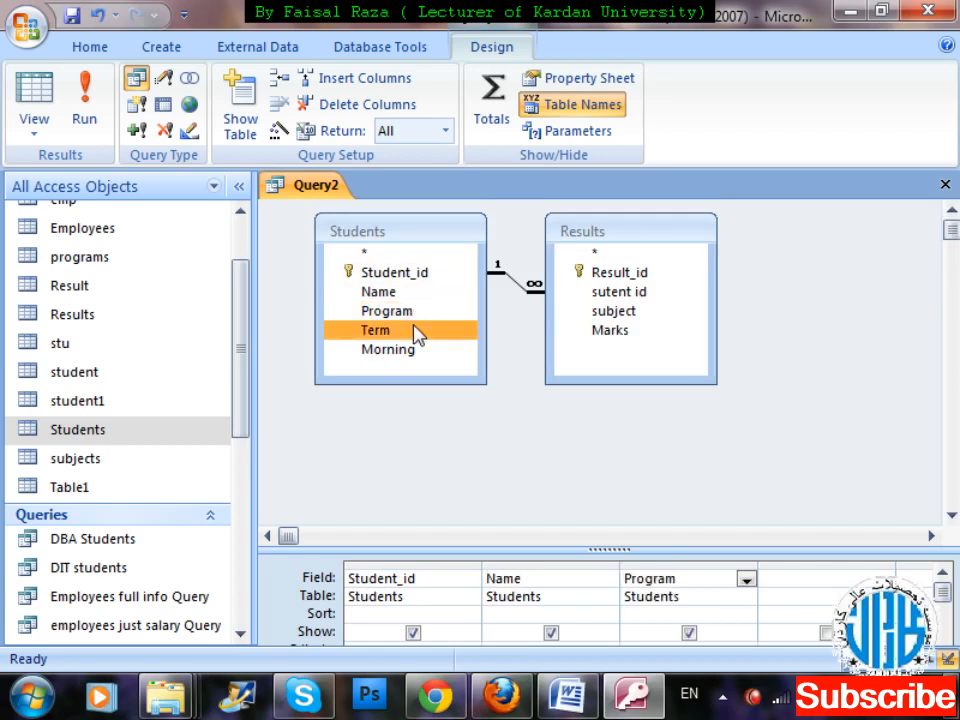
double_click(419, 360)
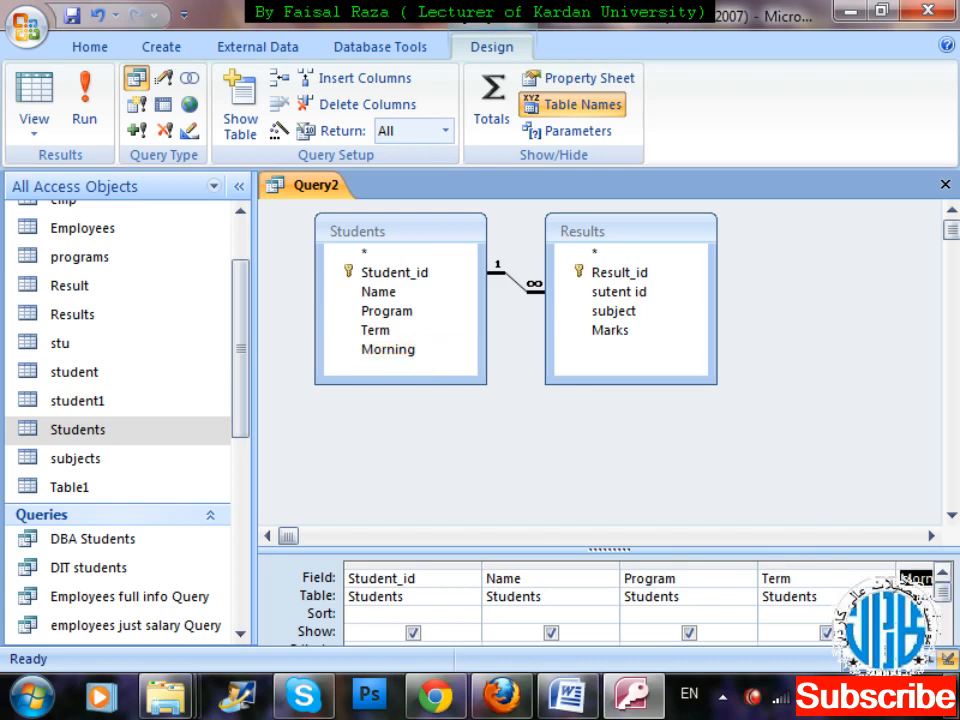
Enlarge the query grid area and add the subject and Marks fields of the Results table.
left_click_drag(811, 537, 811, 483)
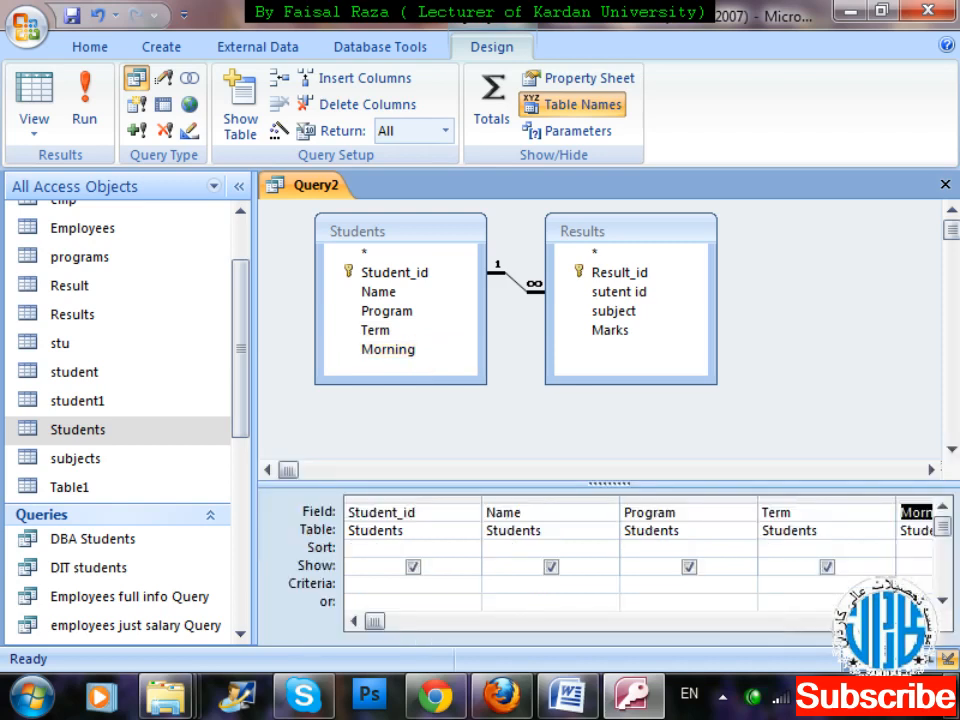
left_click(922, 621)
left_click(922, 621)
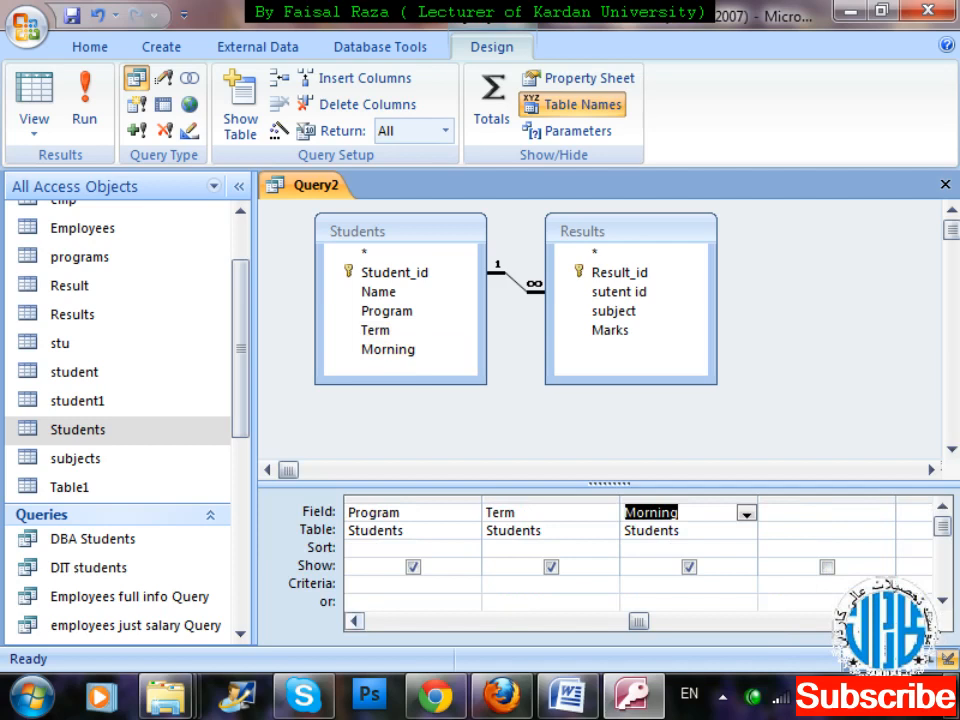
left_click(922, 621)
left_click(616, 313)
double_click(616, 312)
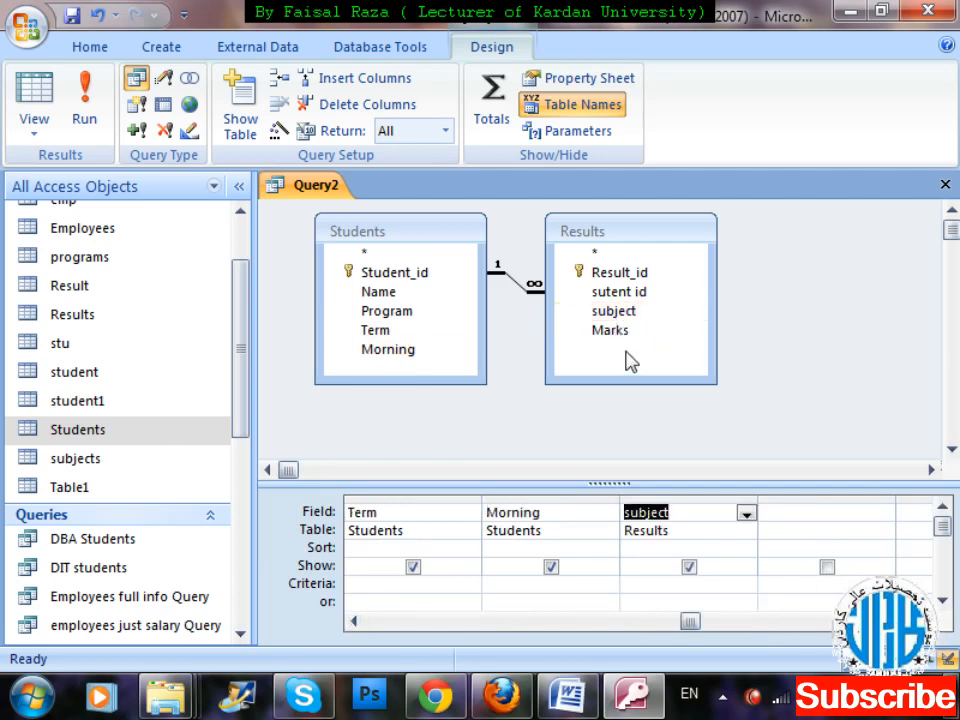
left_click(625, 333)
double_click(625, 333)
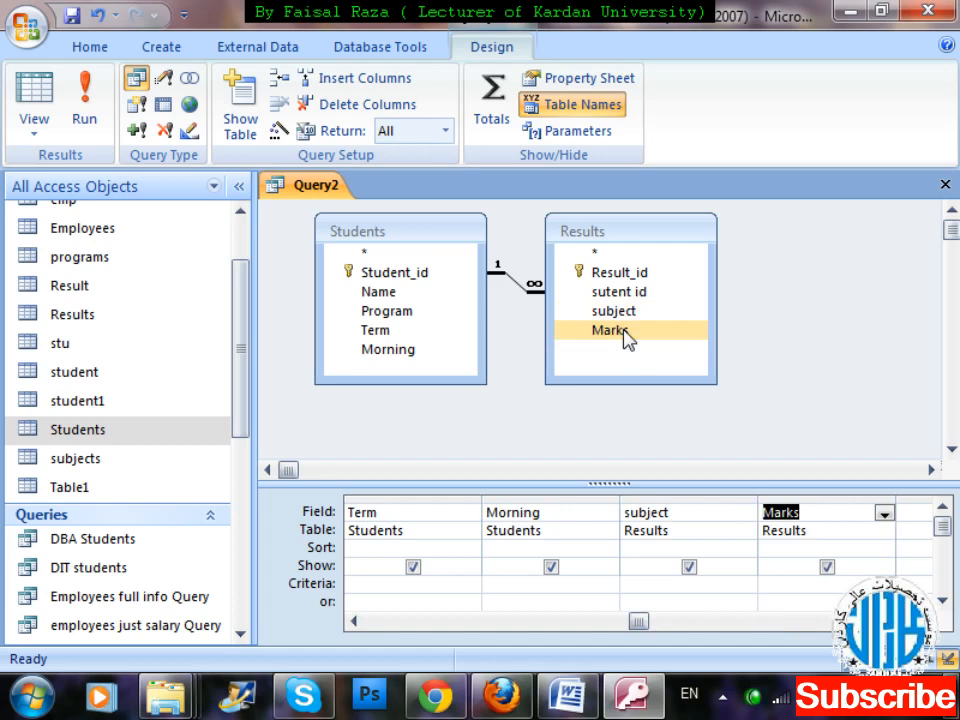
Set the Program field's criterion to the parameter prompt [Enter Program?] using the Zoom editor.
left_click_drag(638, 623, 373, 623)
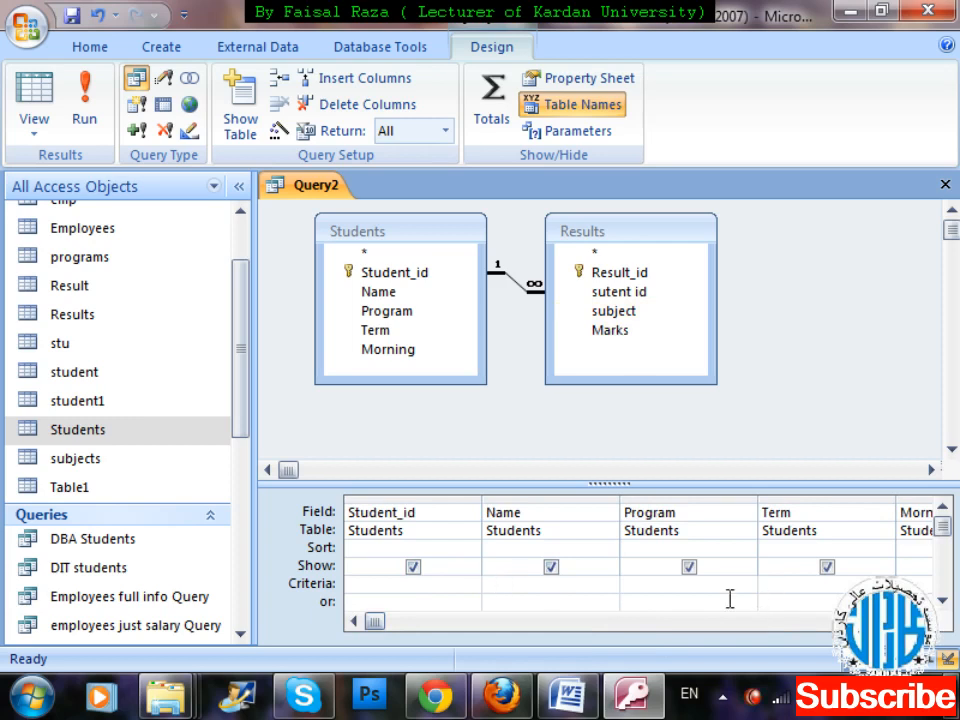
left_click(688, 598)
type("[")
right_click(627, 585)
left_click(684, 534)
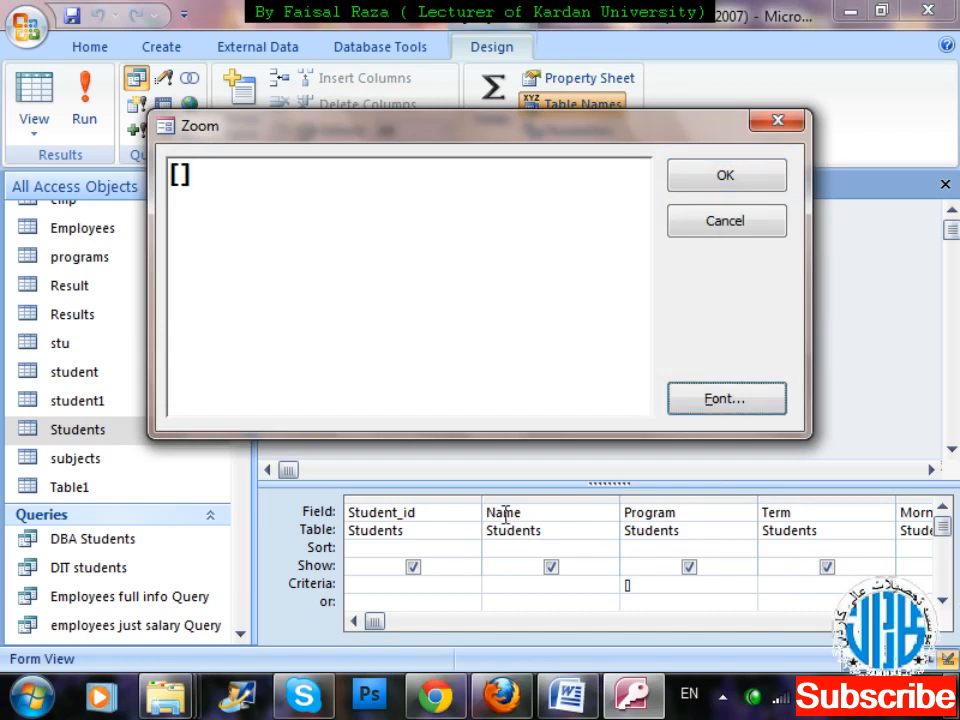
left_click(181, 177)
type("Enter ")
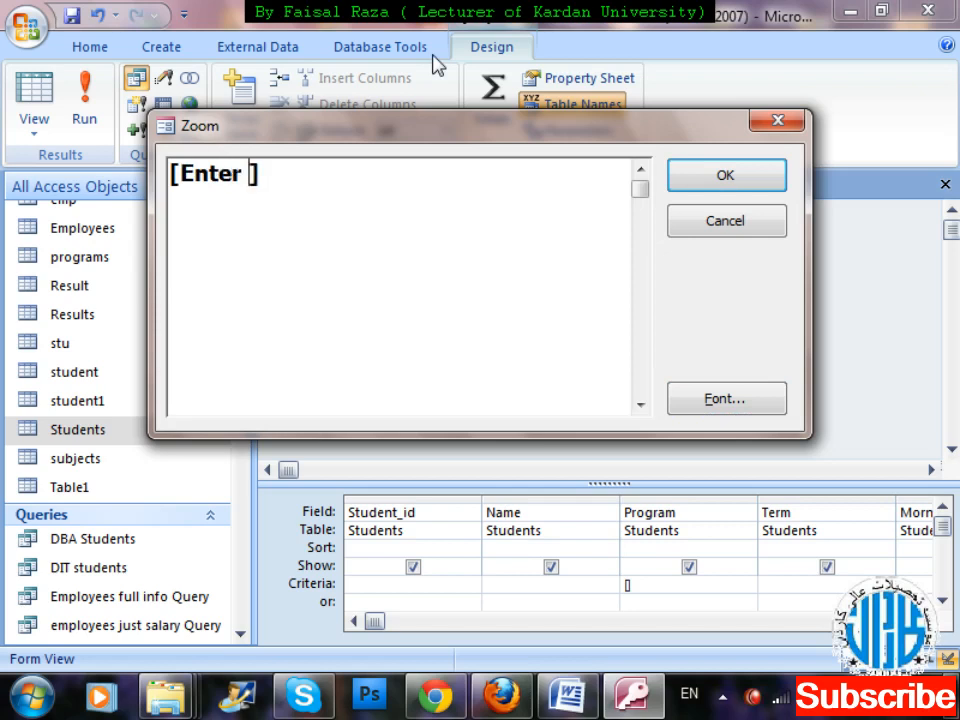
type("Program")
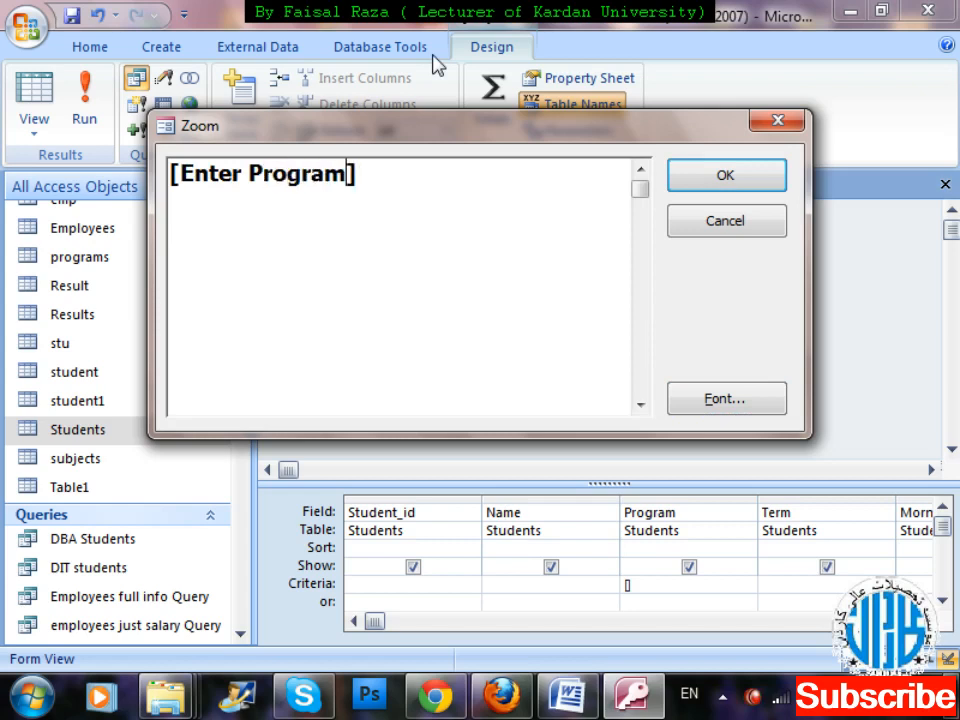
type("?")
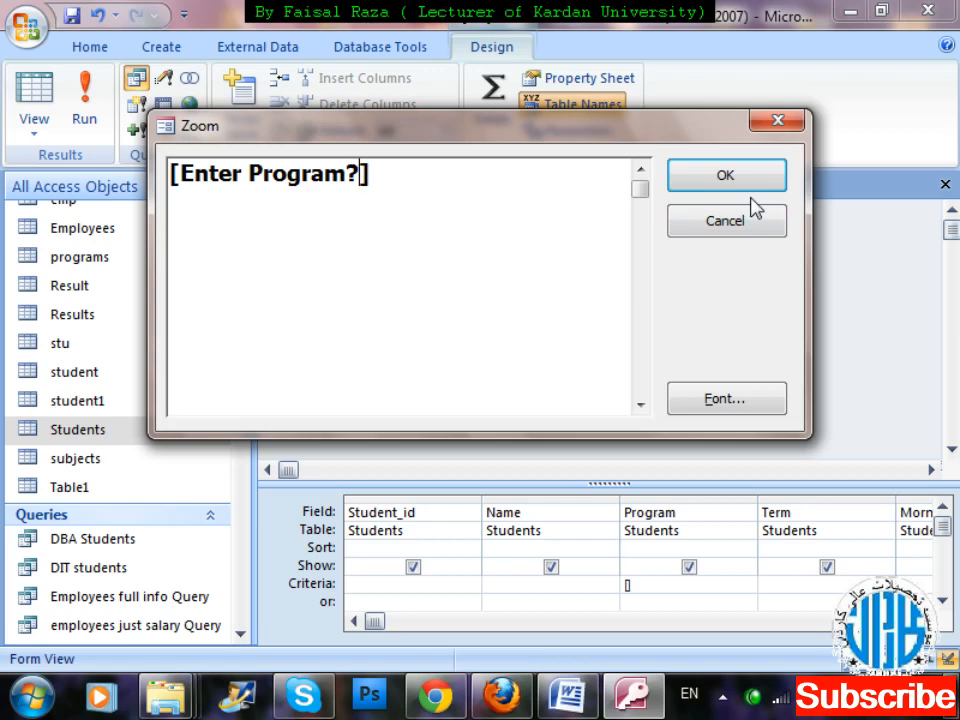
left_click(699, 186)
Set the Term field's criterion to the parameter prompt [Enter Term] using the Zoom editor.
left_click(811, 586)
type("[")
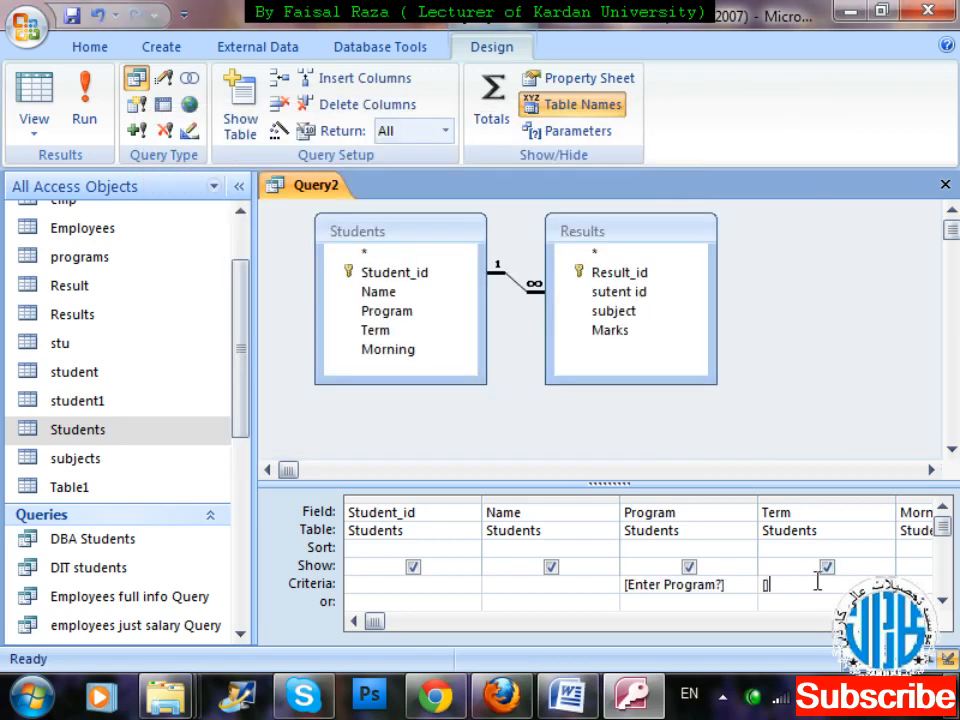
type("E")
key("BackSpace")
key("BackSpace")
right_click(817, 581)
left_click(826, 534)
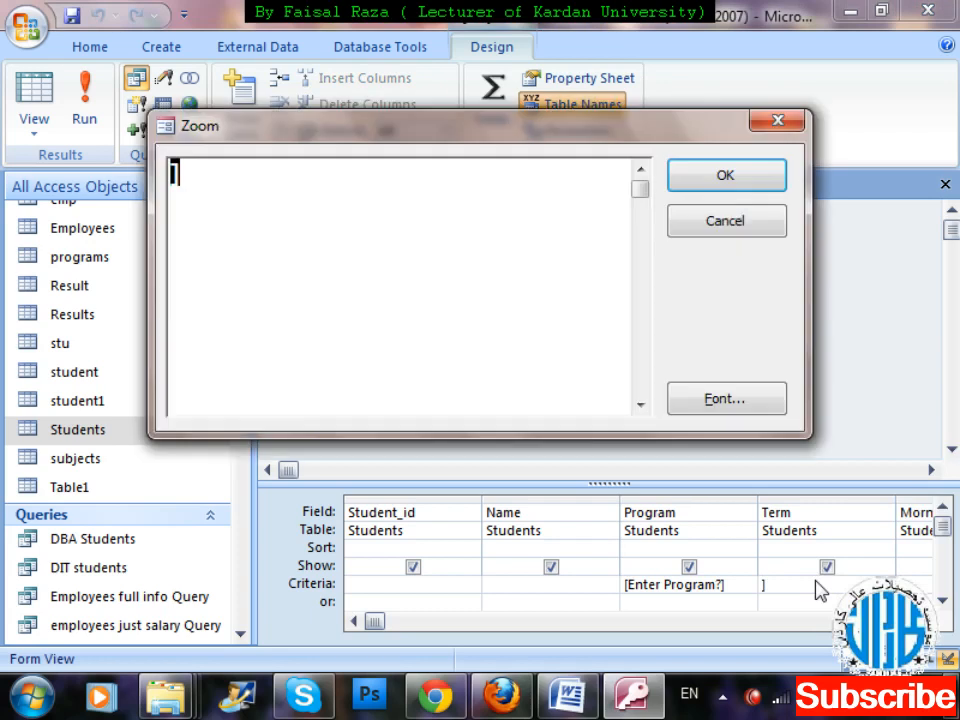
key("BackSpace")
type("[]")
key("Left")
type("Enter Term")
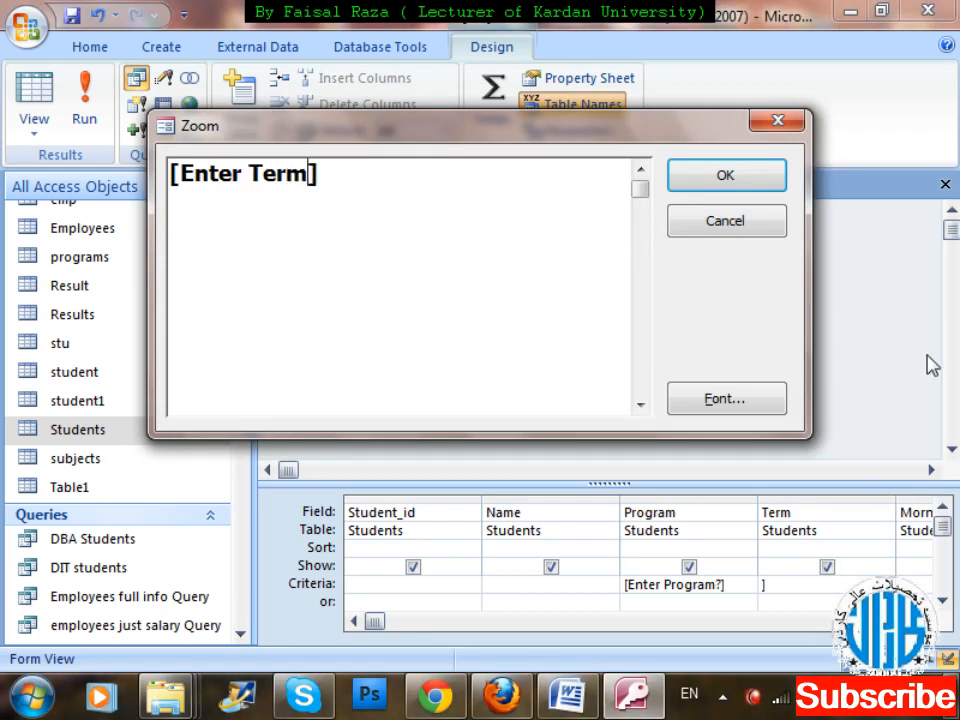
left_click(720, 183)
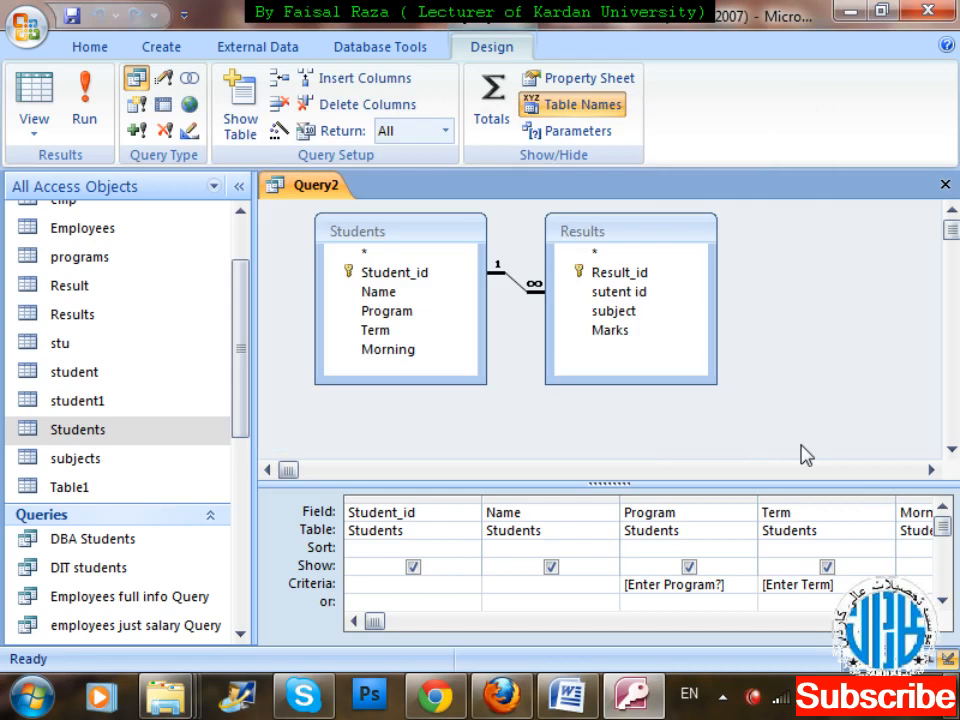
Run the query with DIT as the program and K as the term and review the student results.
left_click(925, 621)
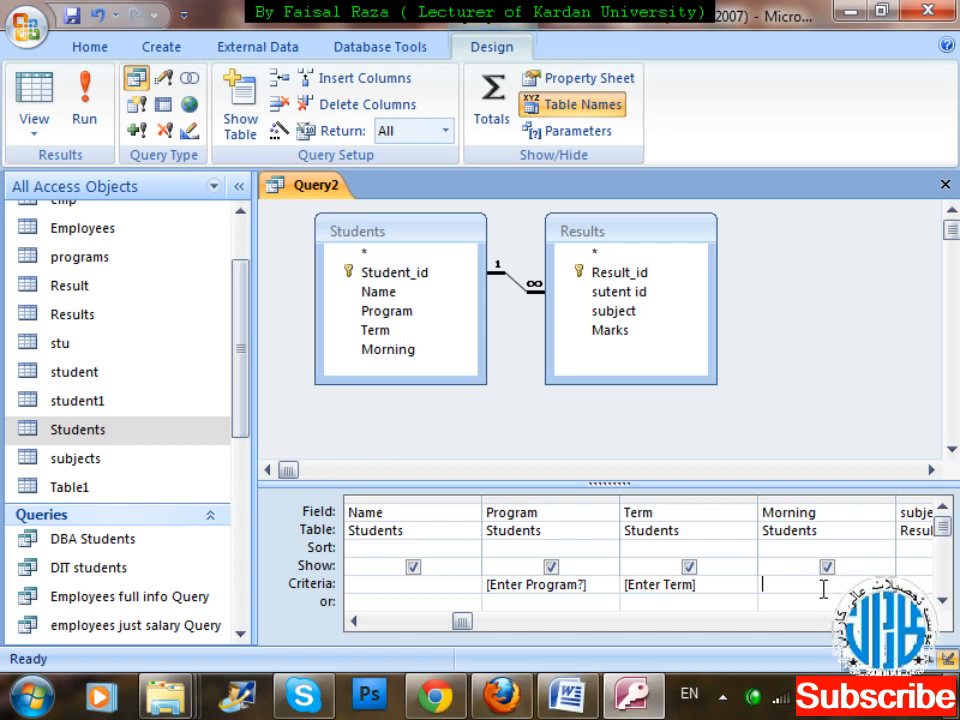
left_click(84, 110)
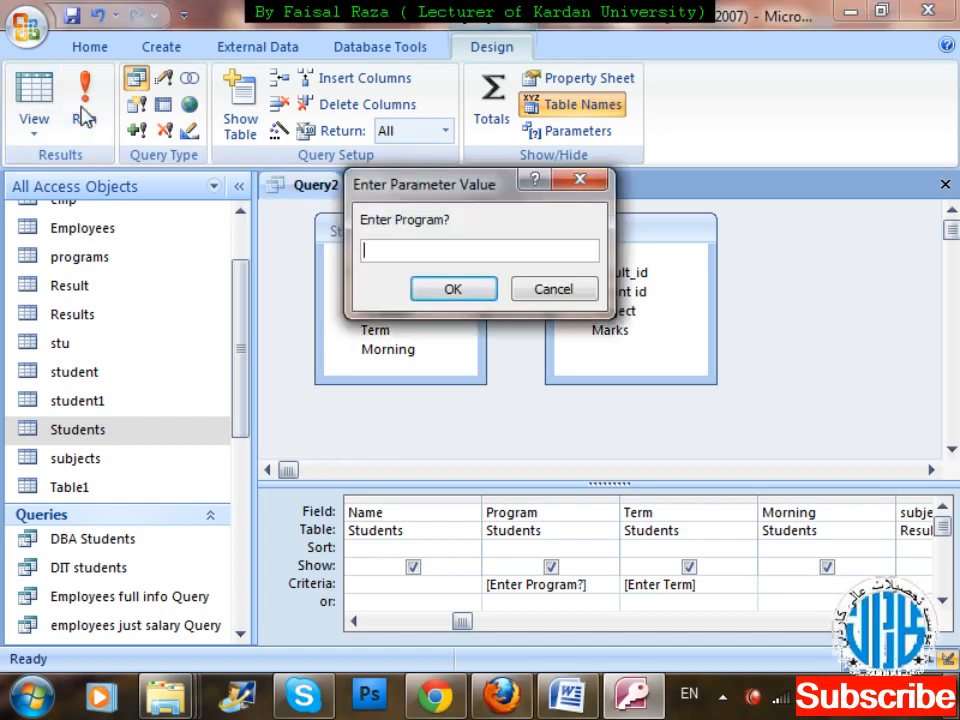
type("DIT")
key("Return")
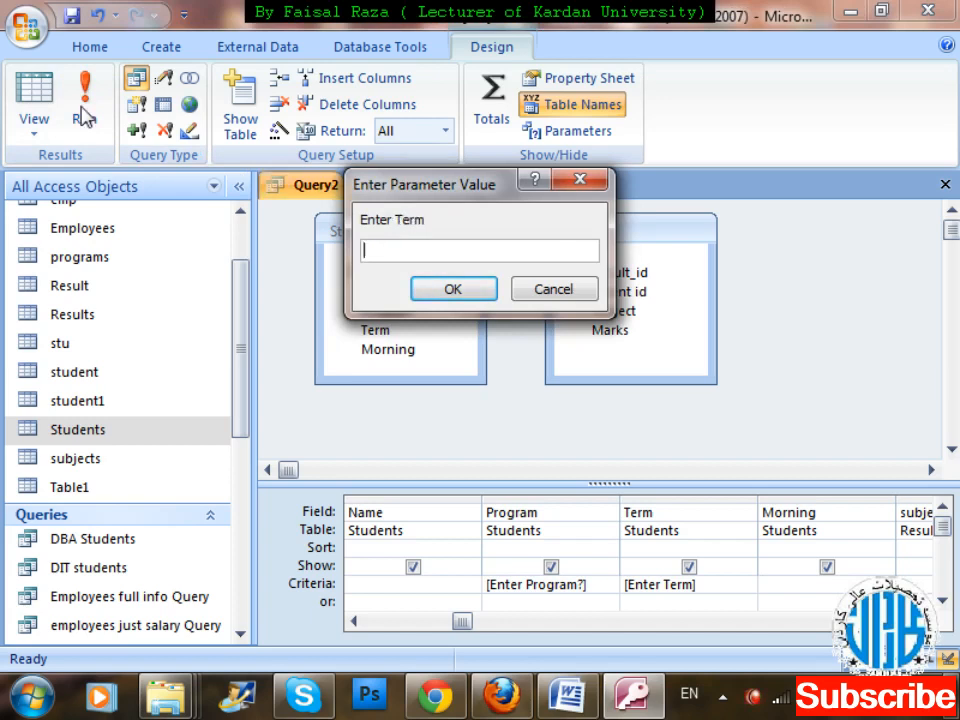
type("K")
key("Return")
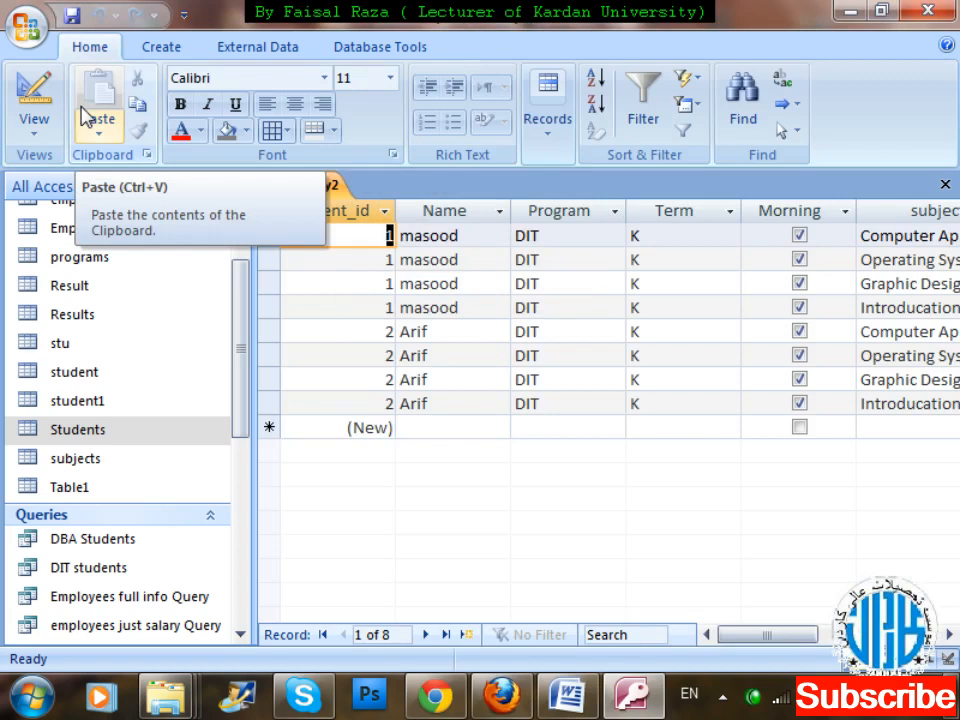
mouse_move(760, 634)
left_mouse_down()
mouse_move(895, 634)
mouse_move(768, 643)
left_mouse_up()
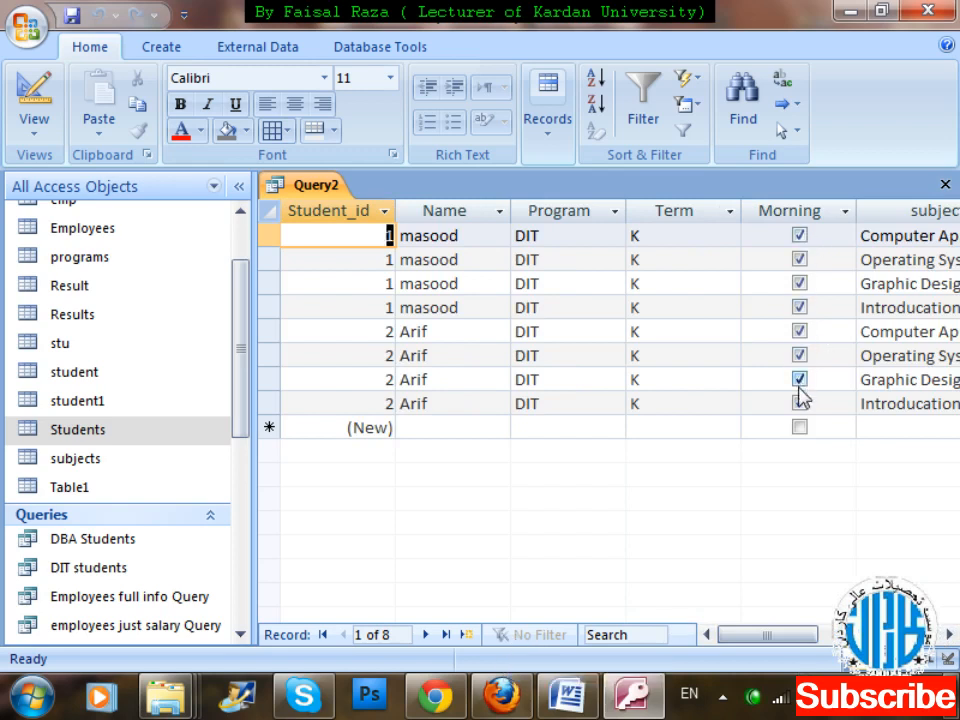
Close the query and save it as Class wise result by query.
key("ctrl+w")
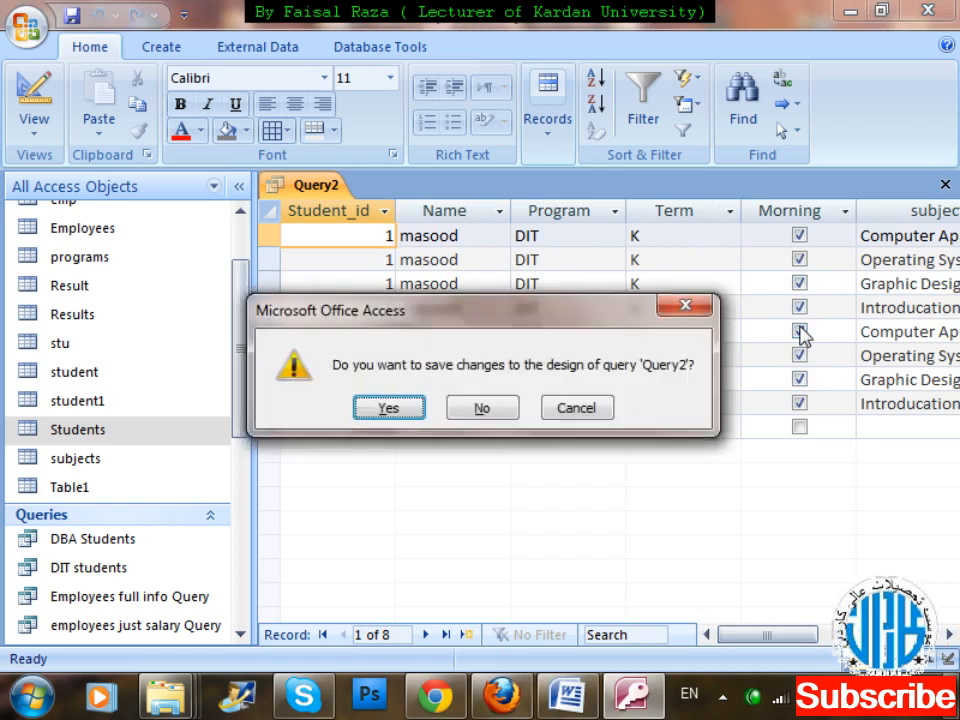
key("Return")
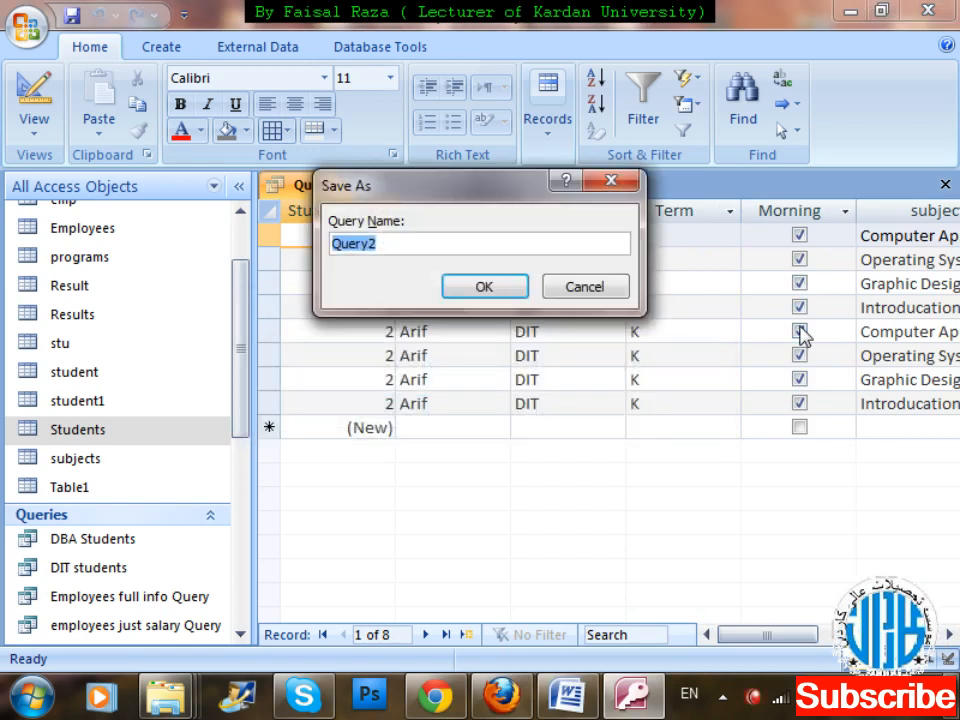
type("su")
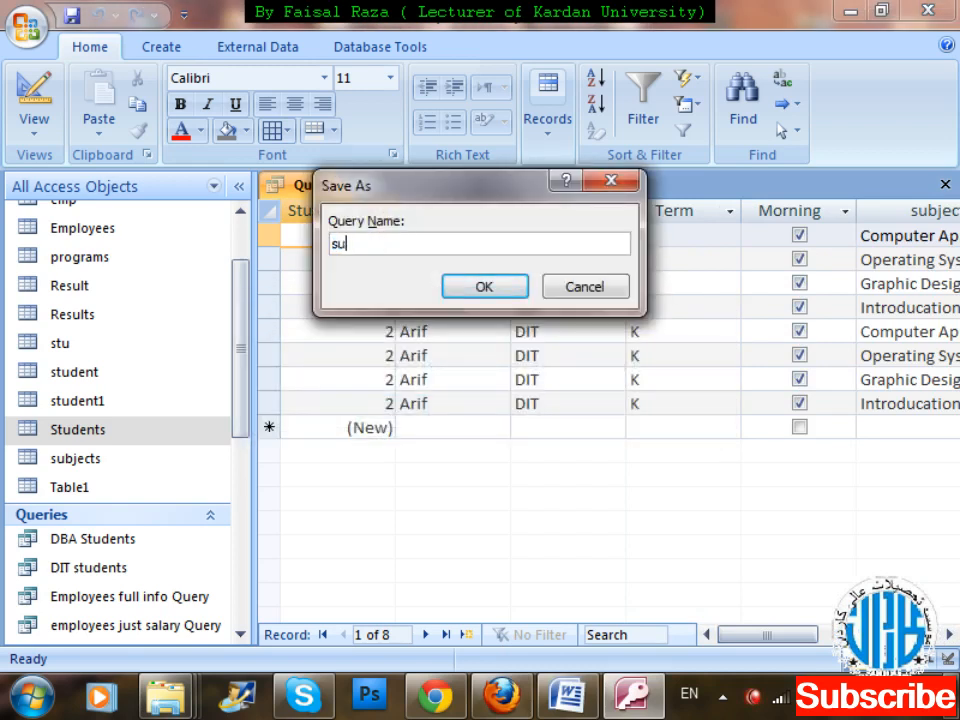
key("BackSpace")
type("tud")
key("BackSpace")
key("BackSpace")
key("BackSpace")
key("BackSpace")
type("Class wise res")
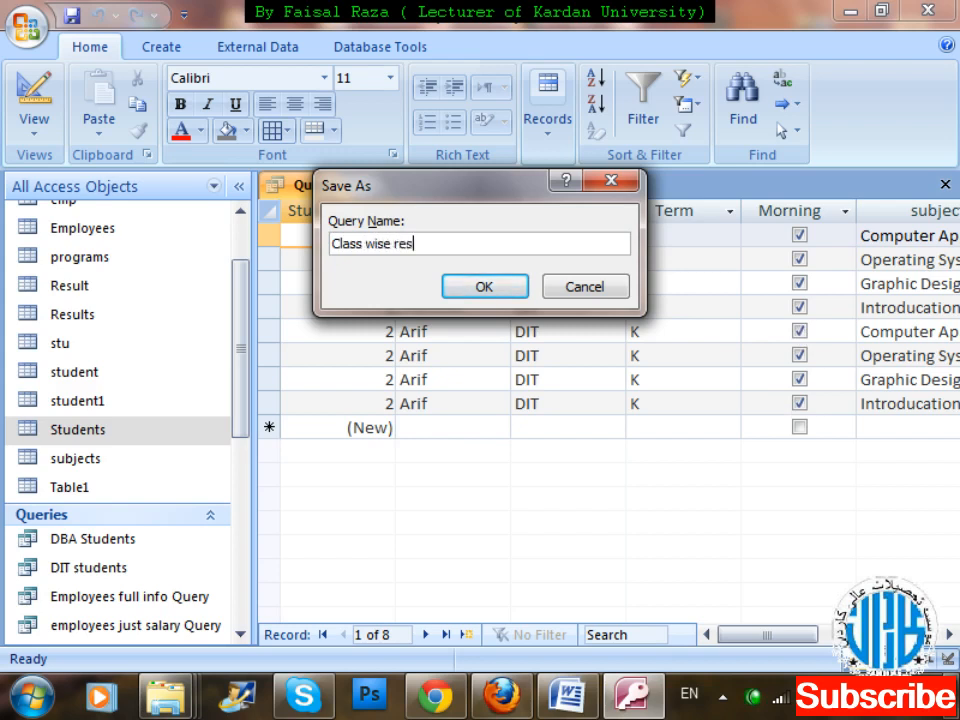
type("ult by query")
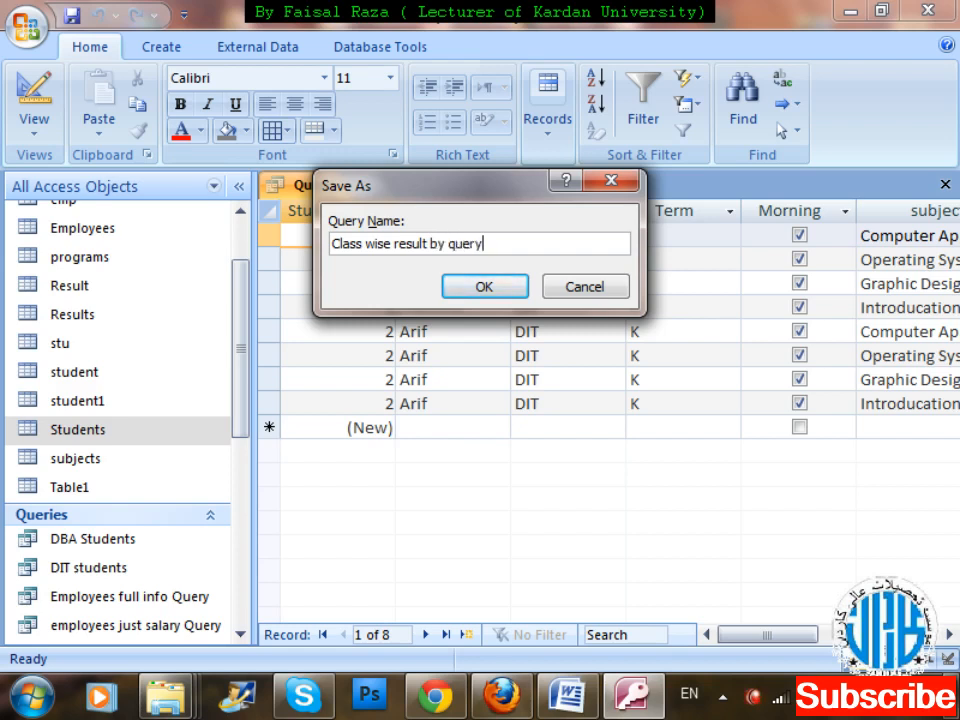
key("Return")
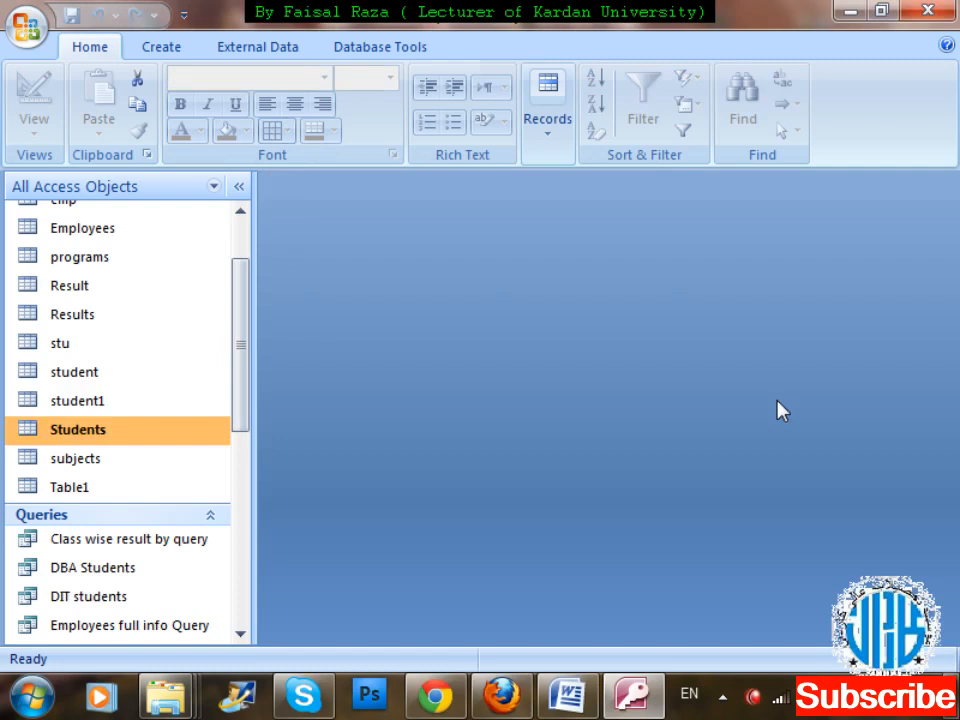
left_click_drag(242, 379, 252, 477)
left_click(154, 287)
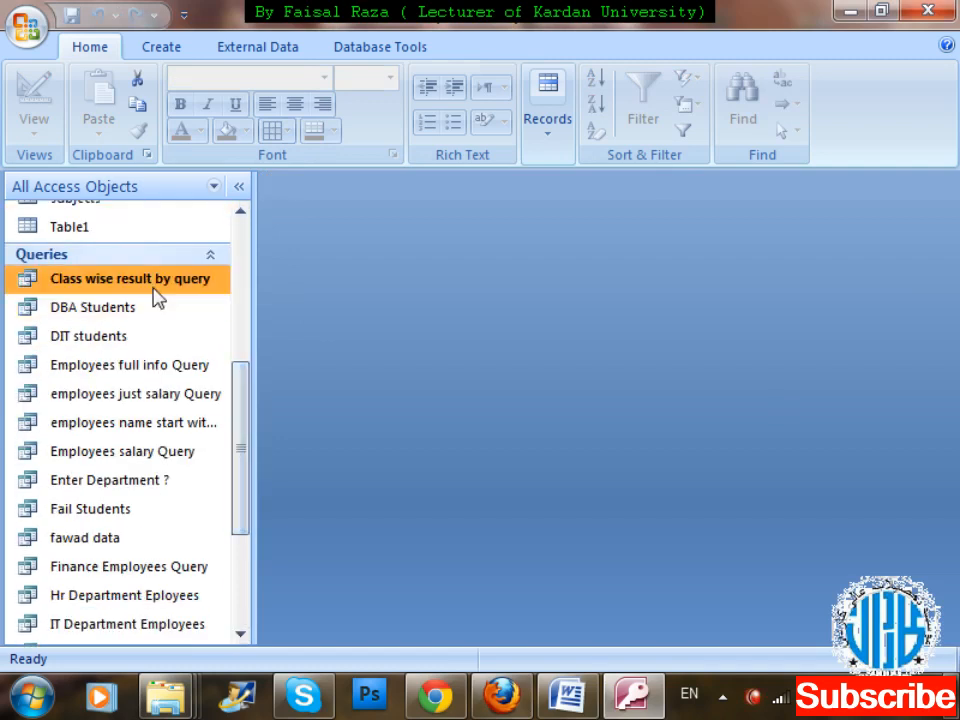
double_click(154, 287)
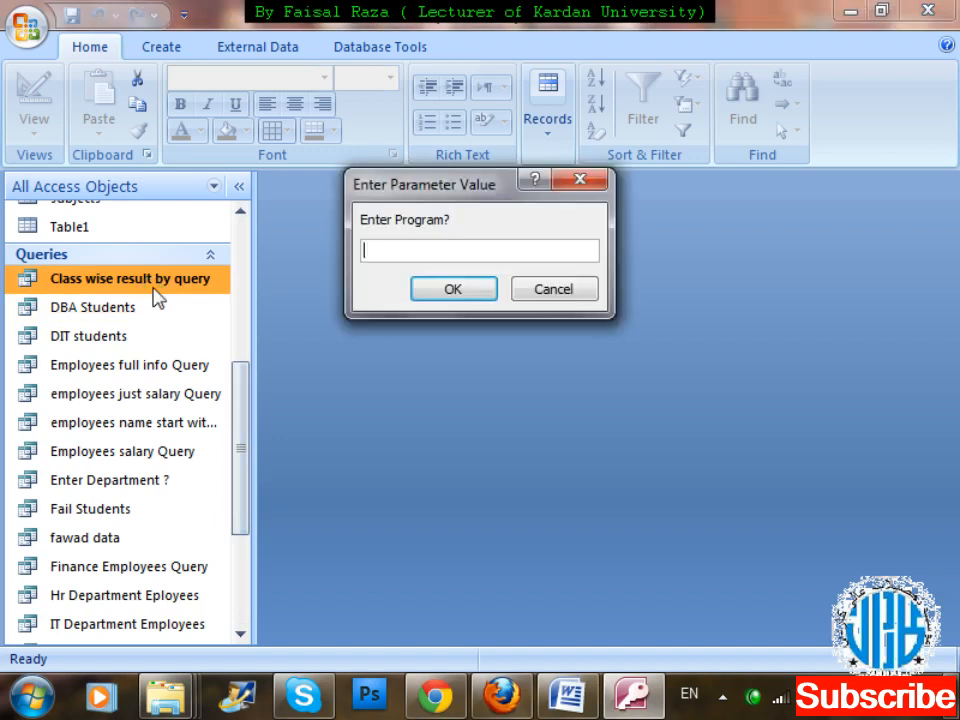
key("Escape")
Open Class wise result by query in Design view.
right_click(154, 287)
key("Down")
key("Down")
key("Return")
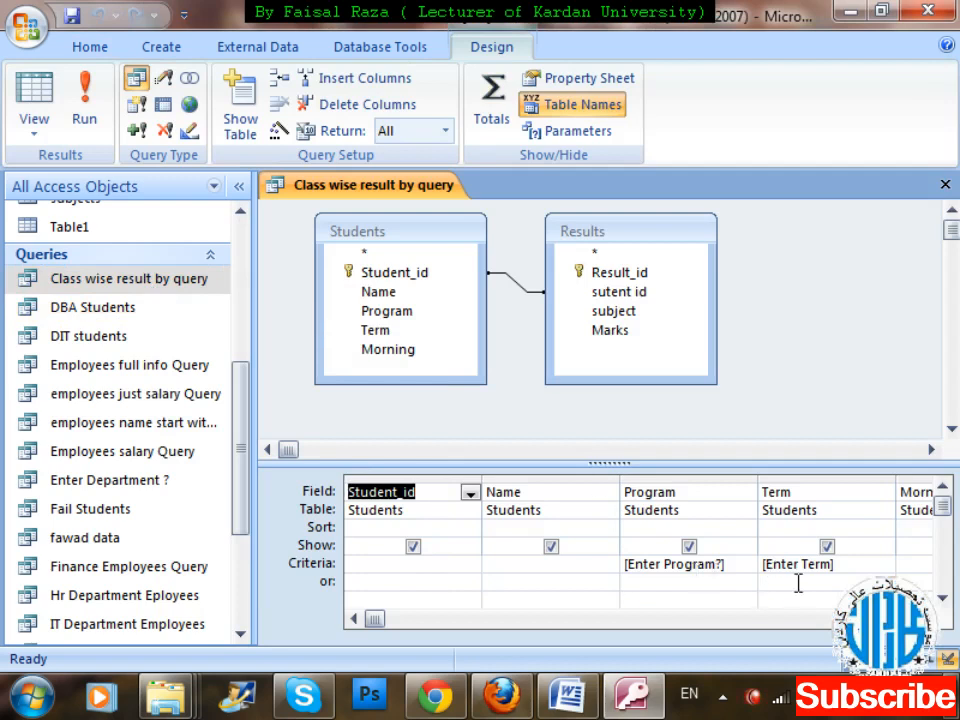
Set the Morning field's criterion to [Enter 1 for morning and 0 for Evening ?] using the Zoom editor, and save and close the query.
left_click(923, 619)
left_click(923, 619)
left_click(652, 572)
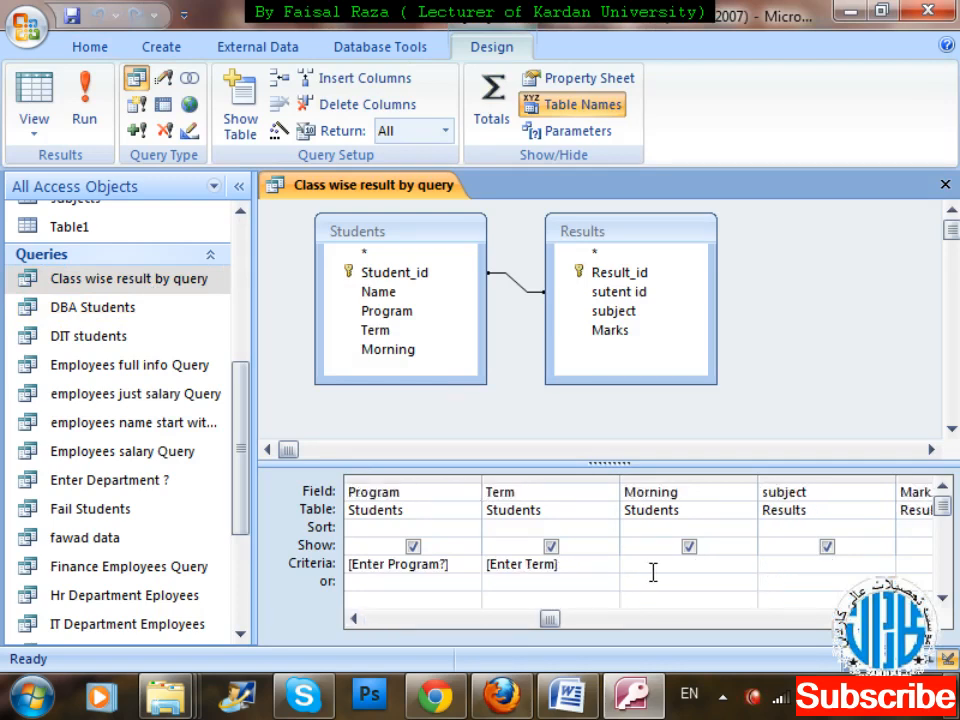
right_click(652, 572)
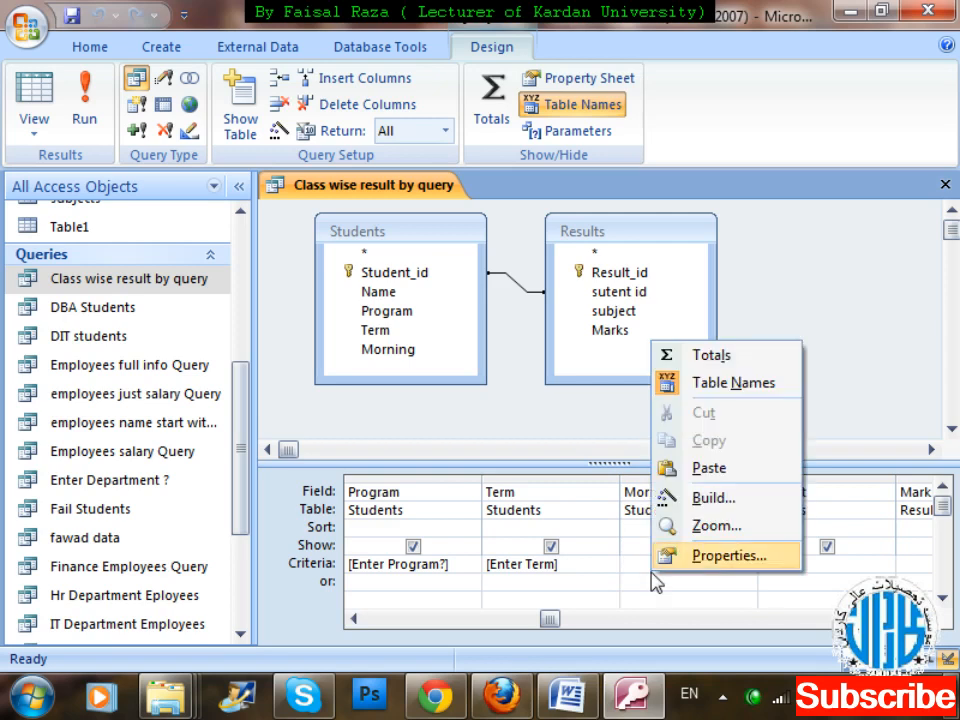
key("z")
type("[][")
key("BackSpace")
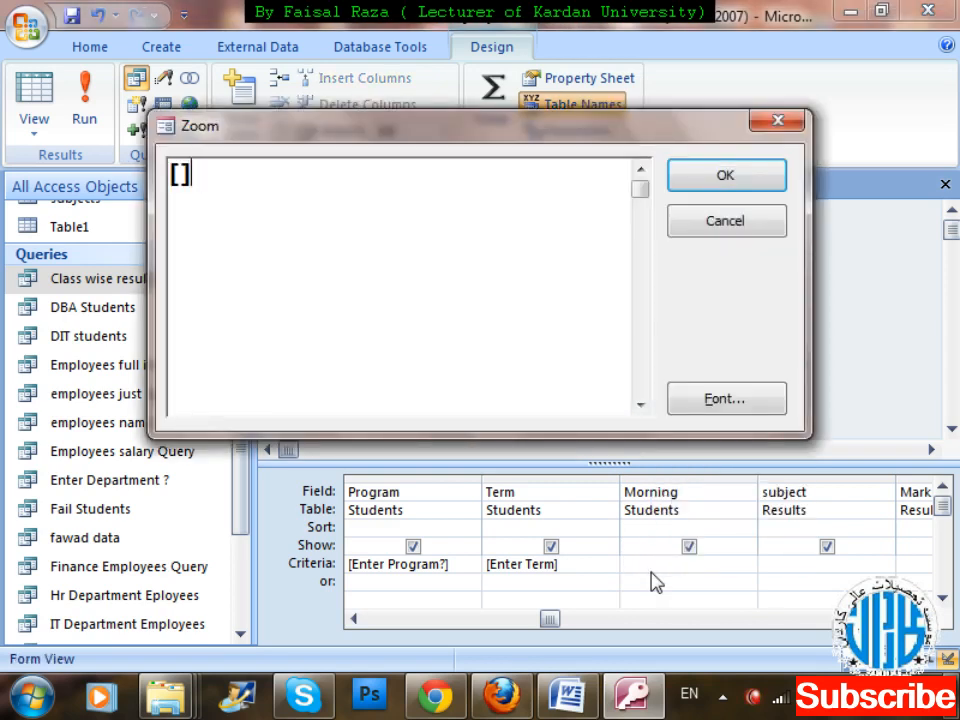
key("Left")
type("Enrter")
key("BackSpace")
key("BackSpace")
key("BackSpace")
key("BackSpace")
type("ter")
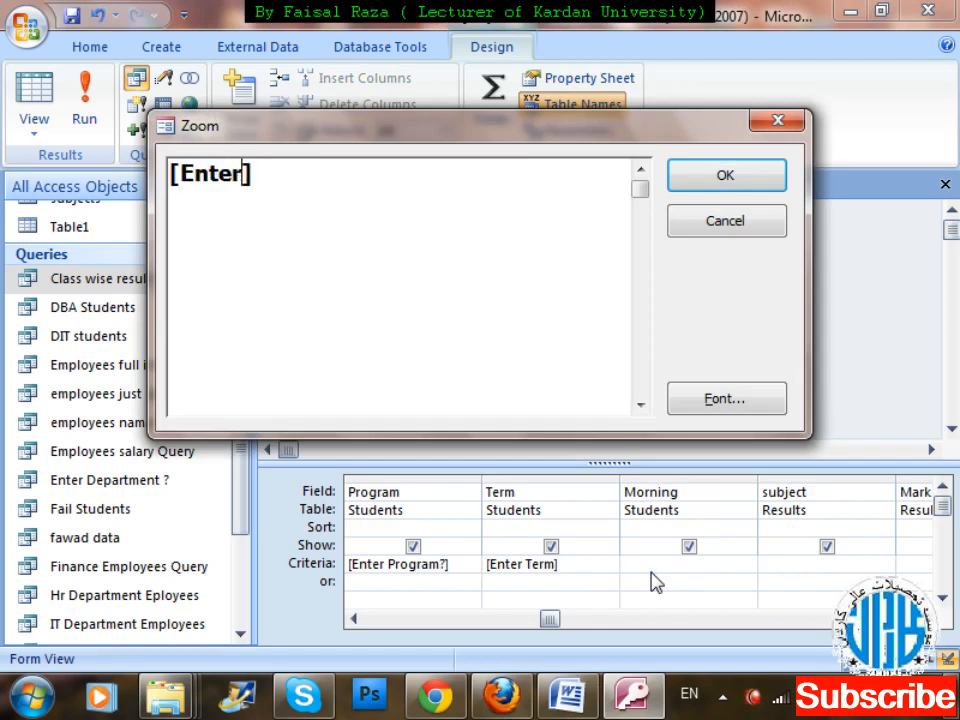
type(" i f")
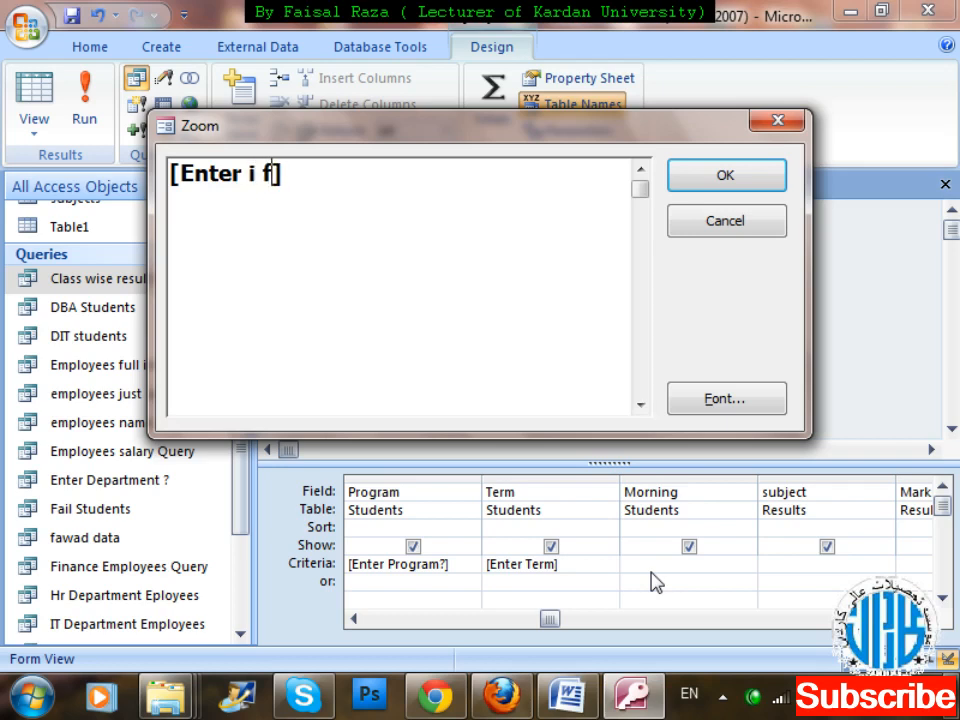
key("BackSpace")
key("BackSpace")
key("BackSpace")
type("1 for ")
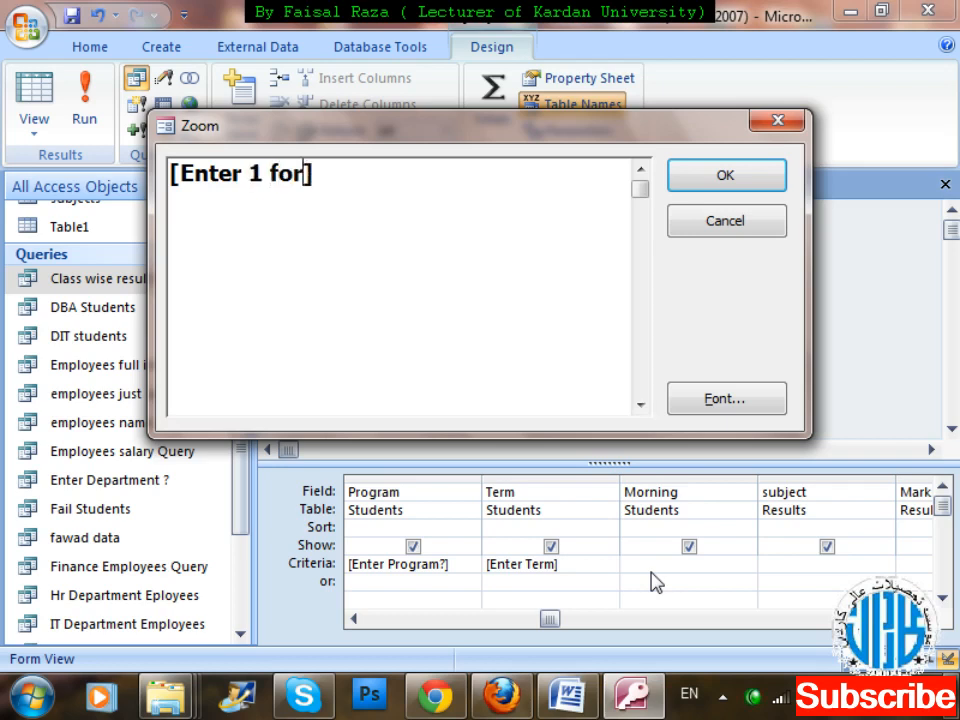
type("morning ")
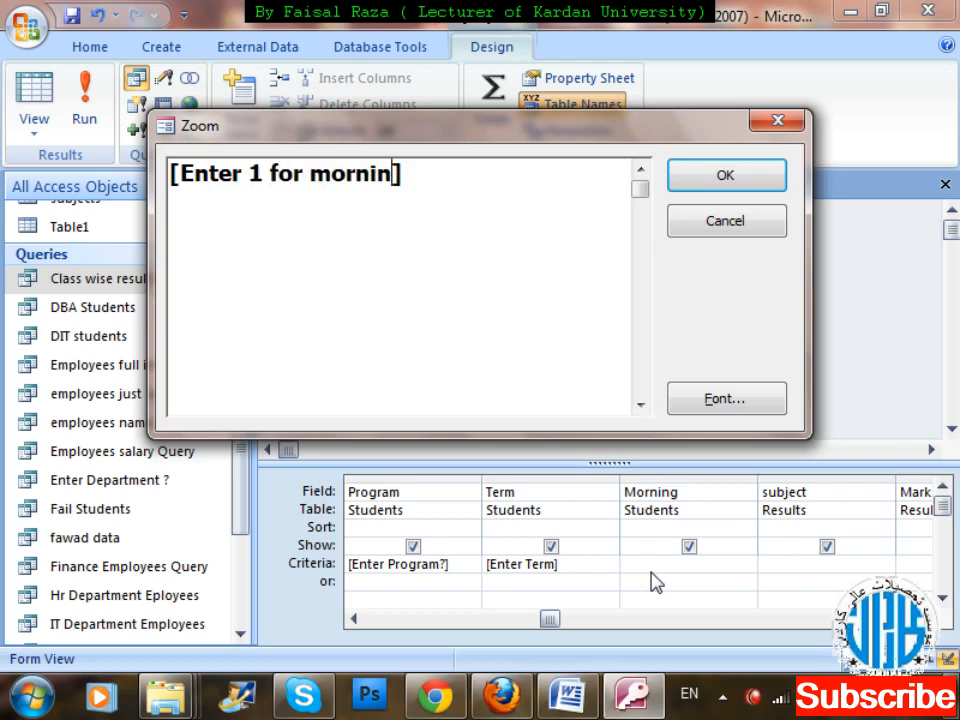
type("and 0 ")
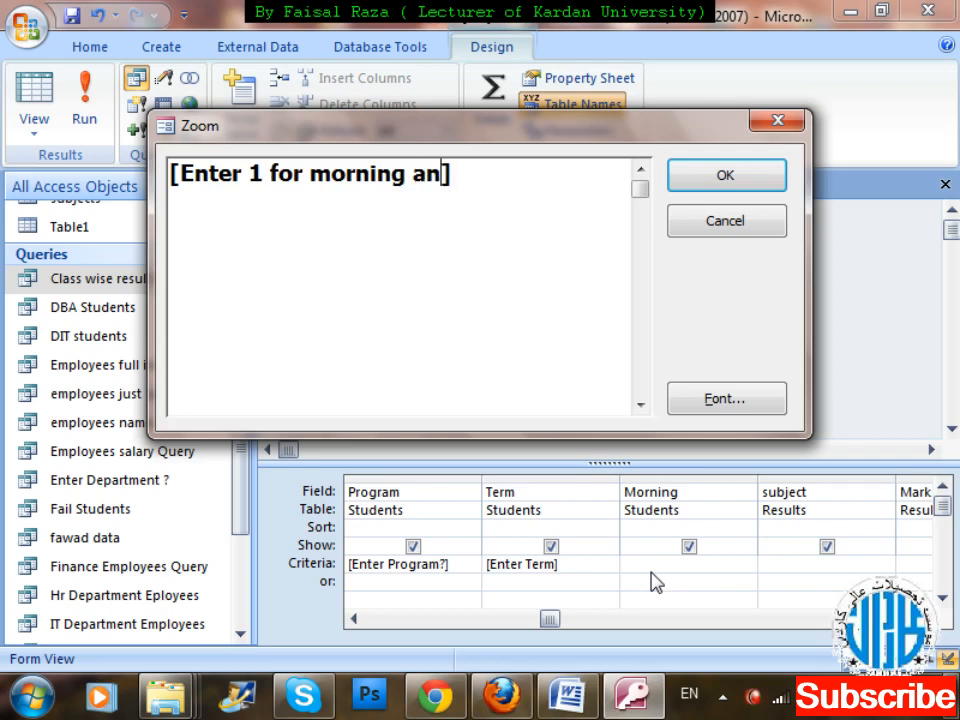
type("for ")
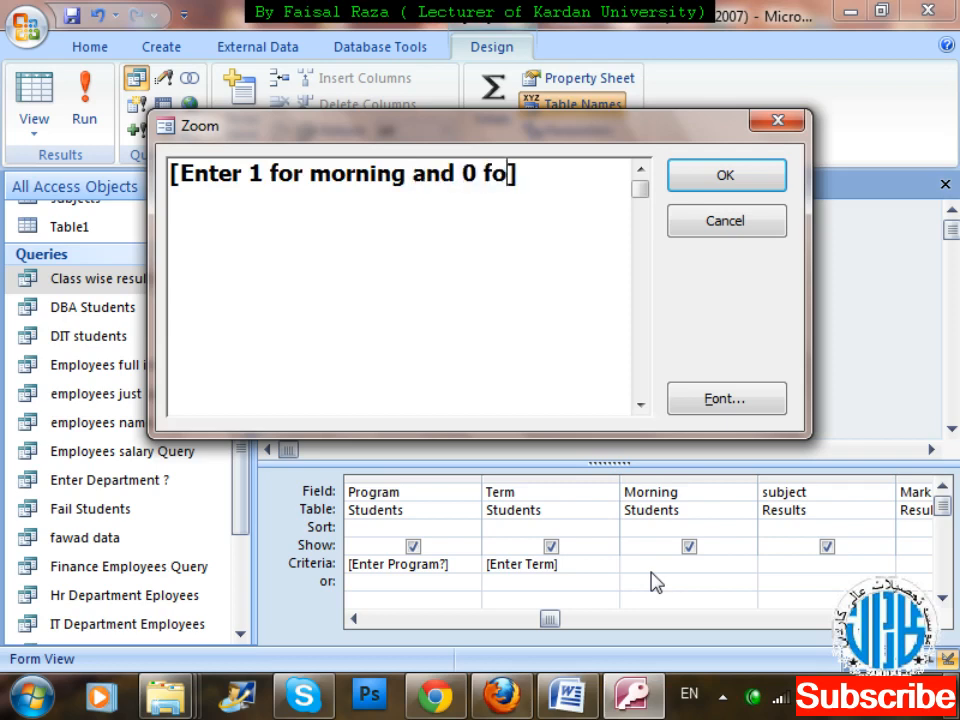
type("E")
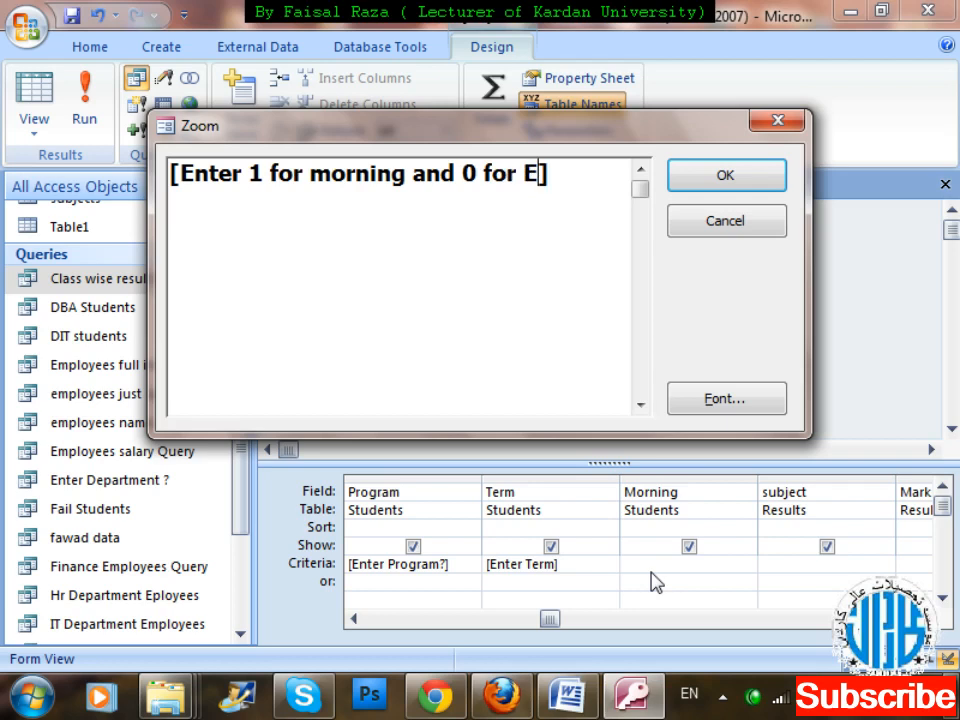
type("vening ")
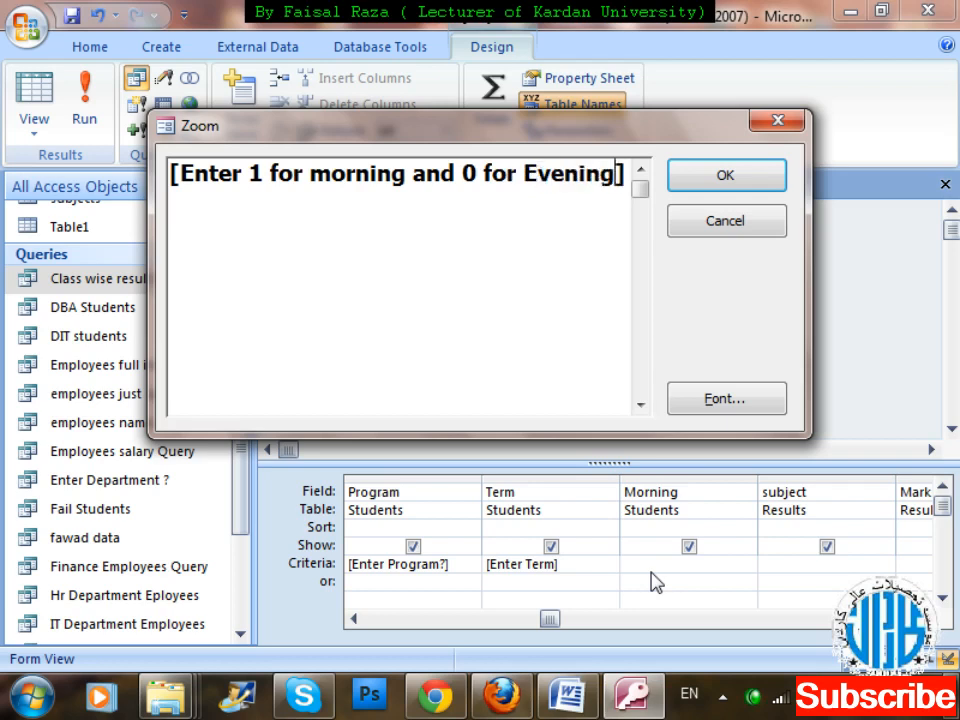
type("?")
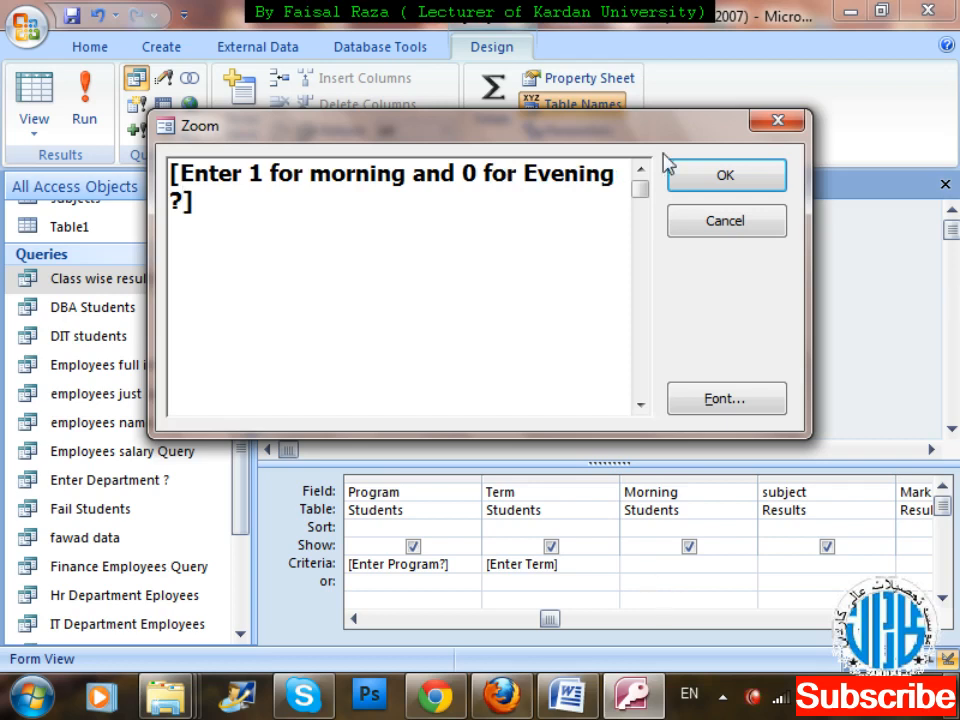
left_click(754, 186)
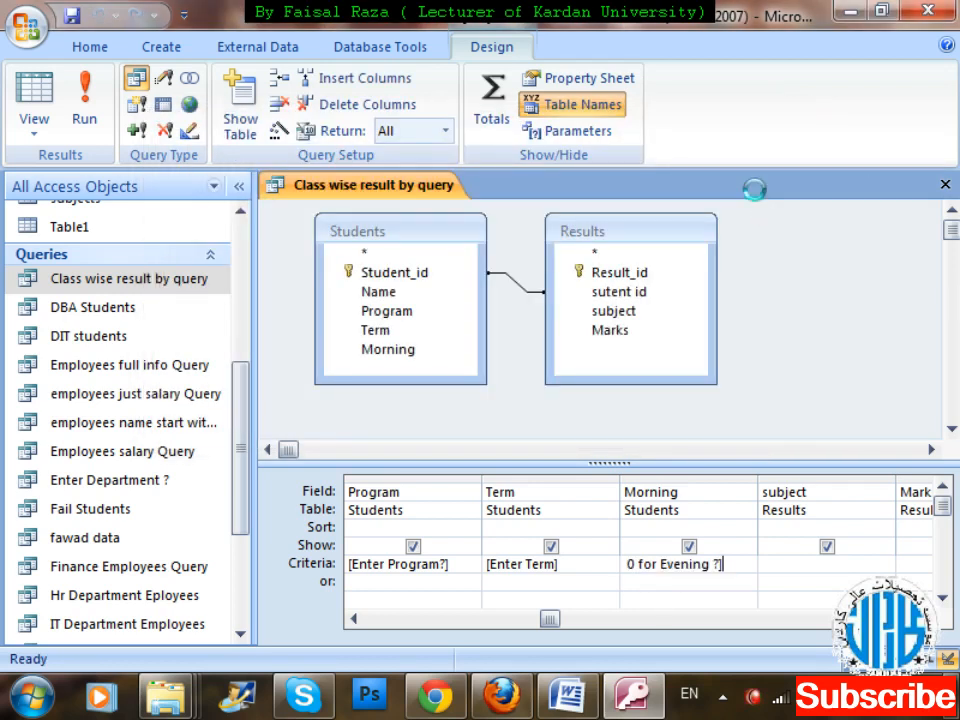
key("ctrl+w")
key("Return")
key("Return")
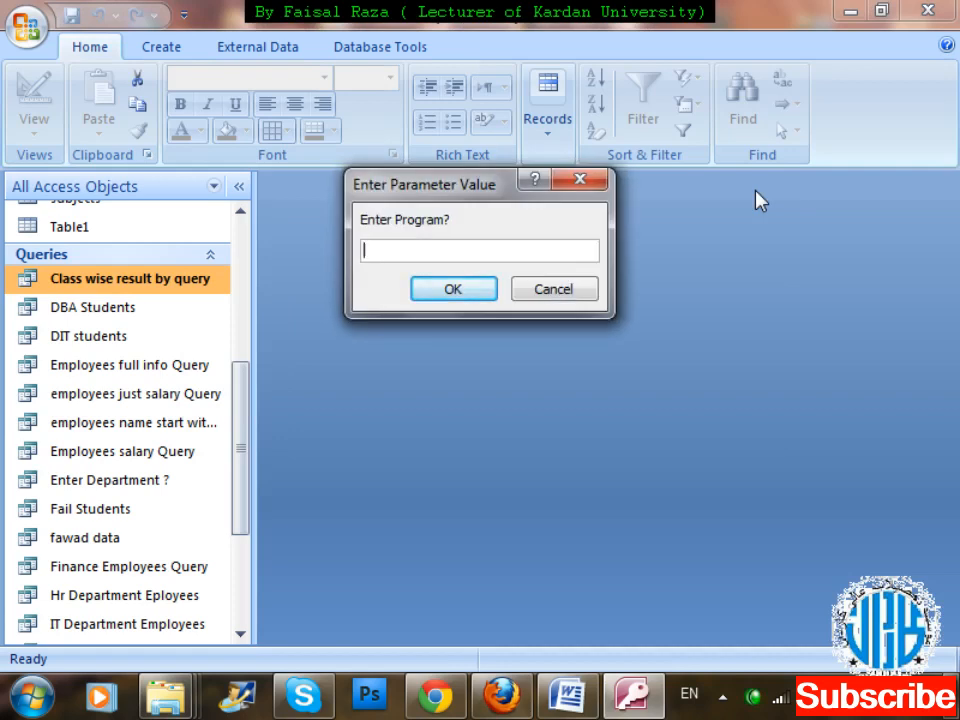
Run Class wise result by query with program DIT, term K and 1 for morning, and close its datasheet.
type("DIT")
key("Return")
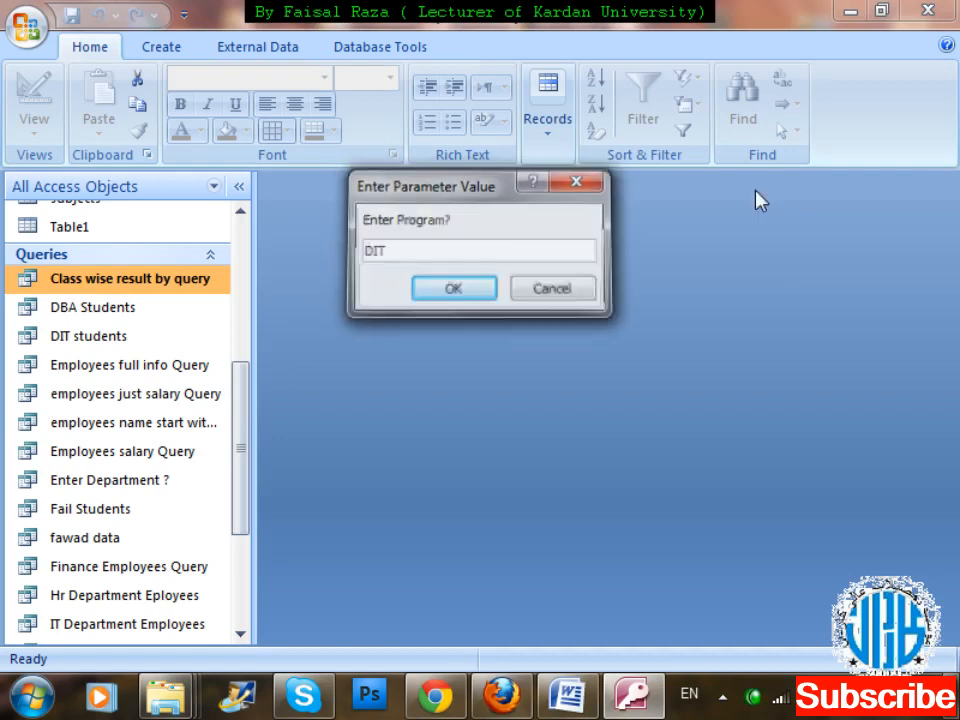
type("K")
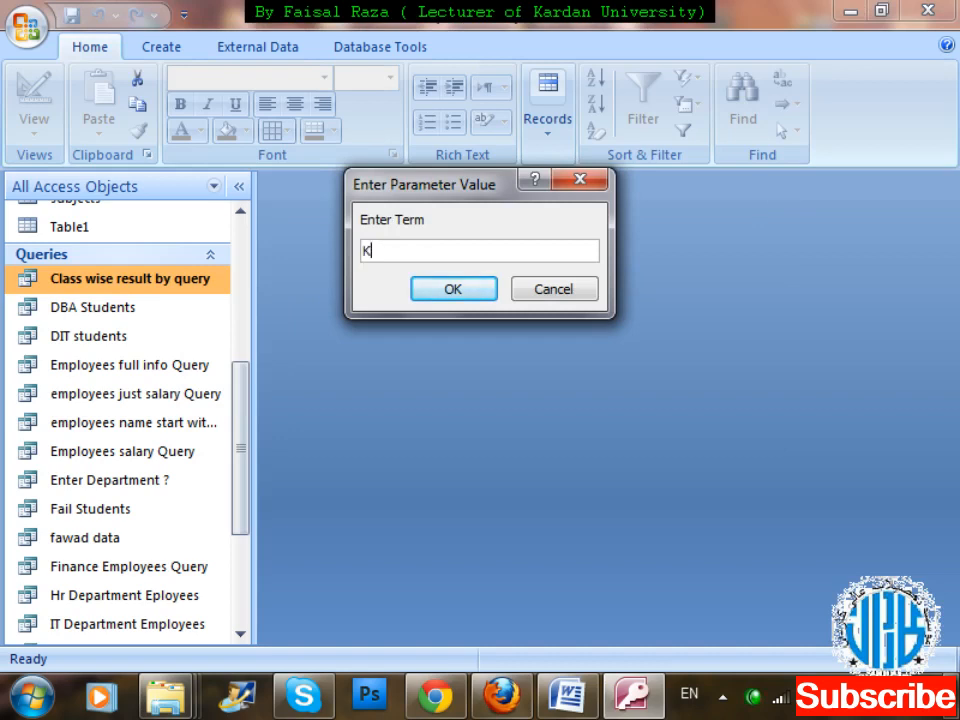
key("Return")
type("1")
key("Return")
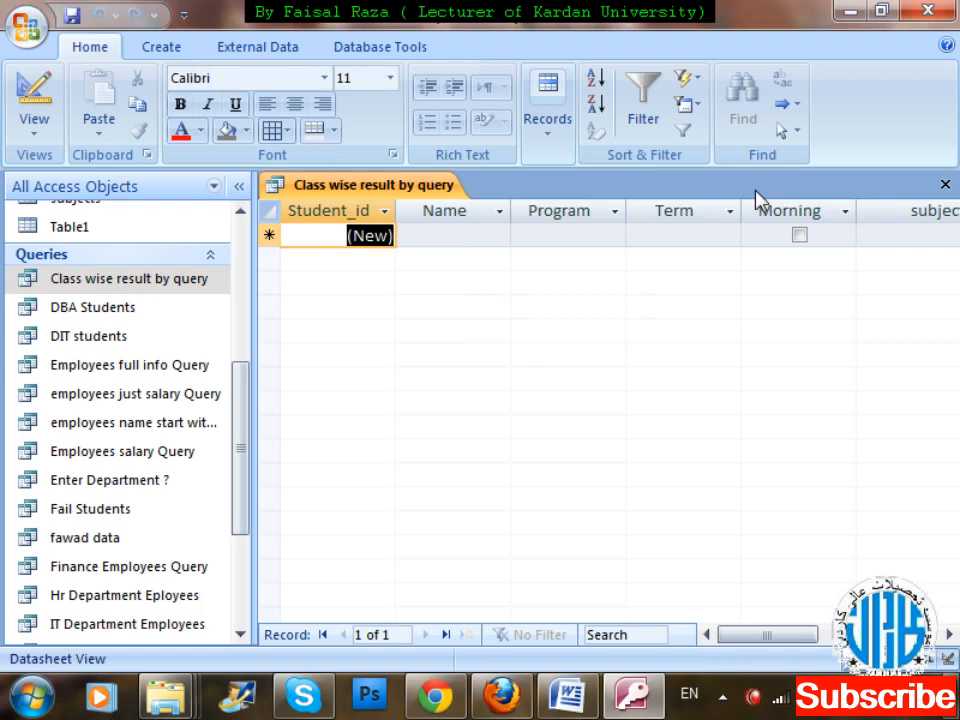
key("ctrl+w")
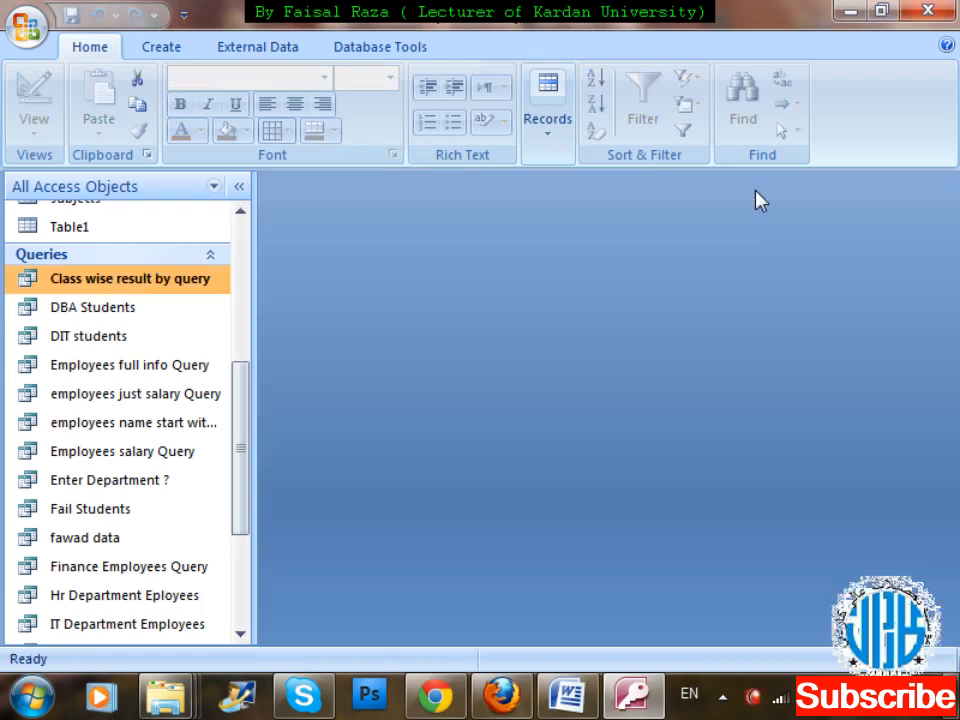
Try to run Class wise result by query with program DIT, term X and yes for the morning or evening value.
right_click(172, 298)
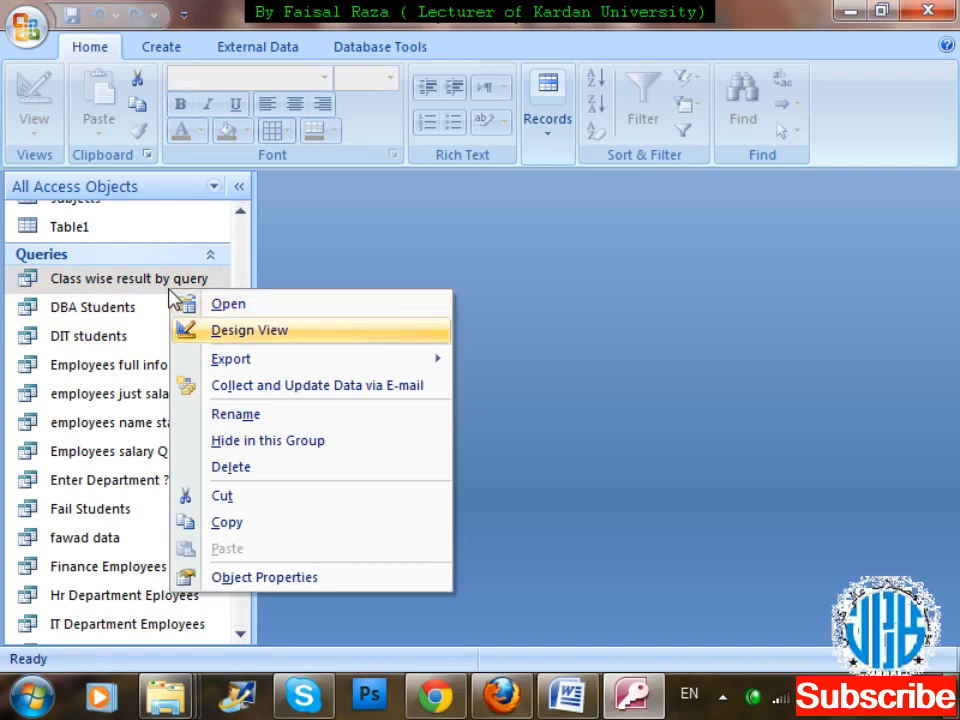
key("Escape")
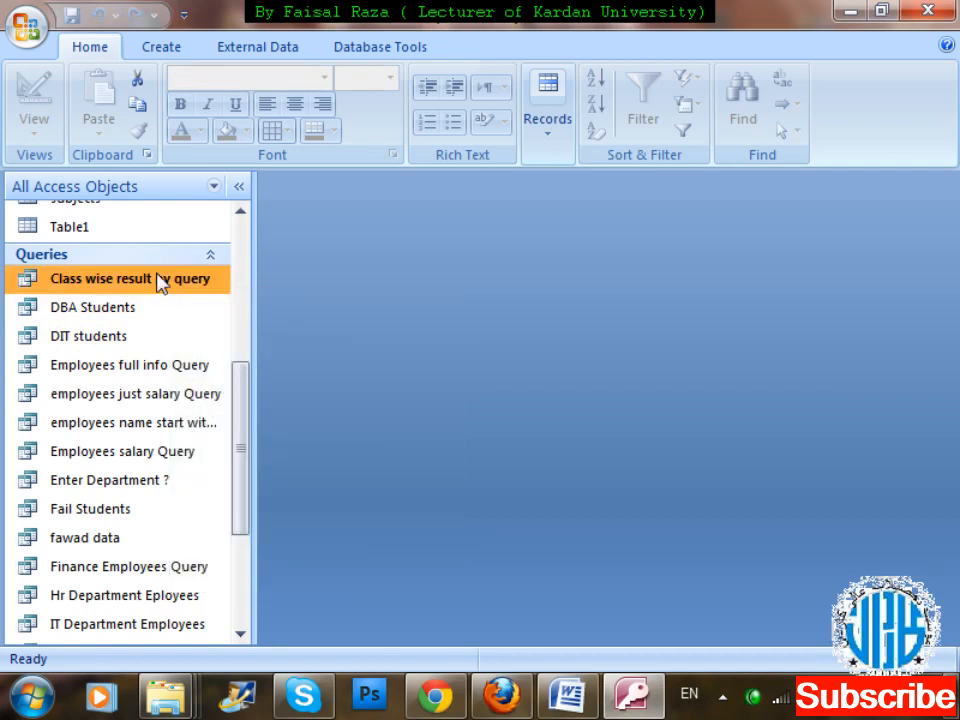
double_click(160, 284)
type("DI")
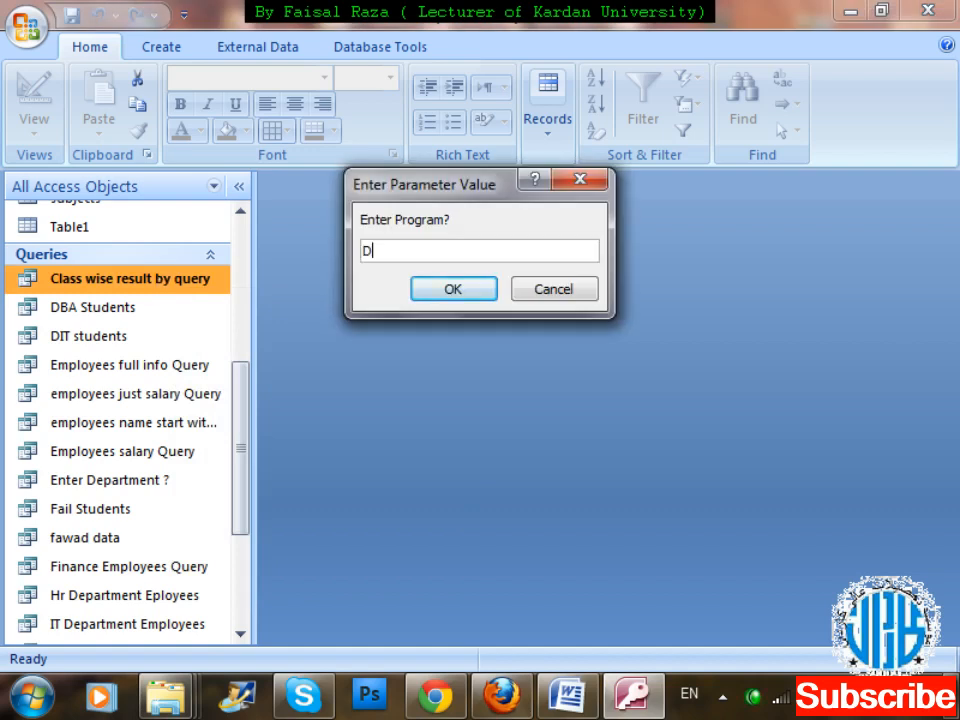
type("T")
key("Return")
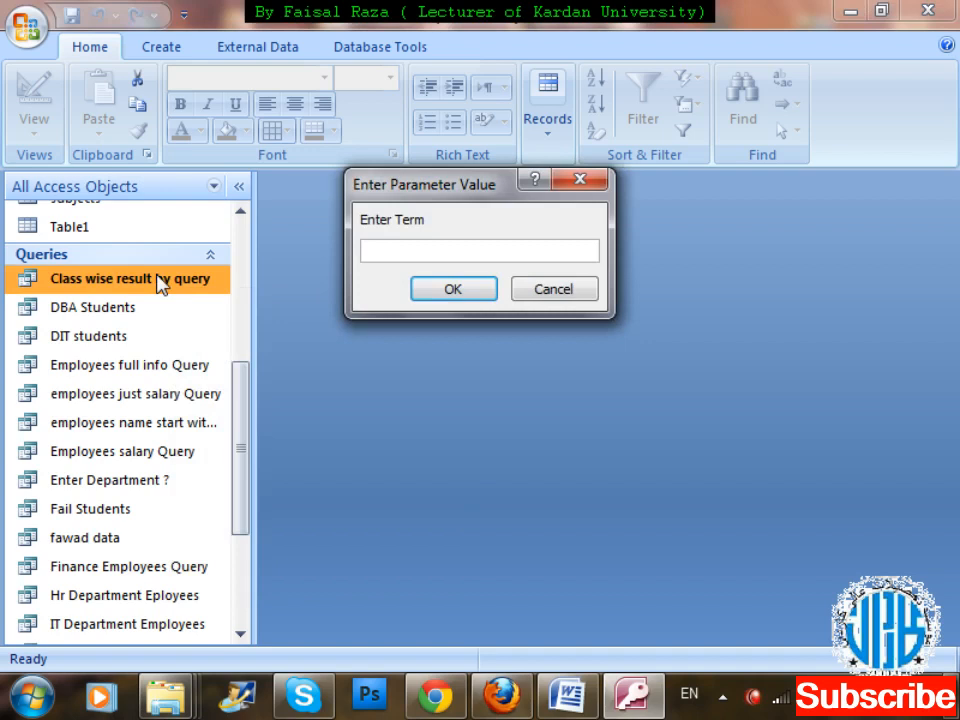
type("R")
key("BackSpace")
type("X")
key("Return")
type("yes")
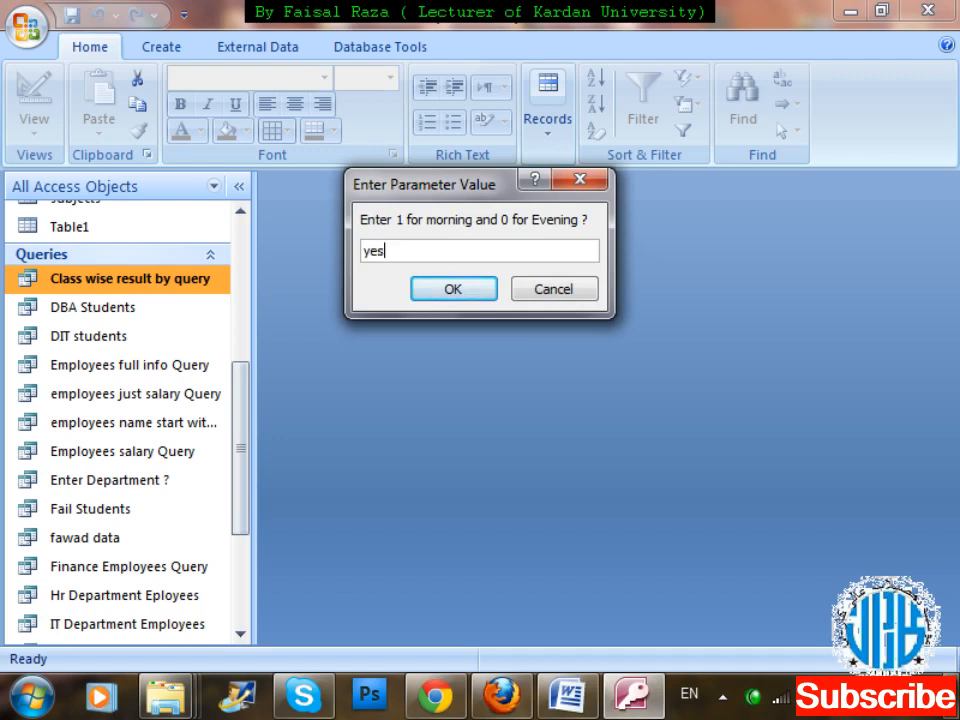
key("Return")
key("Return")
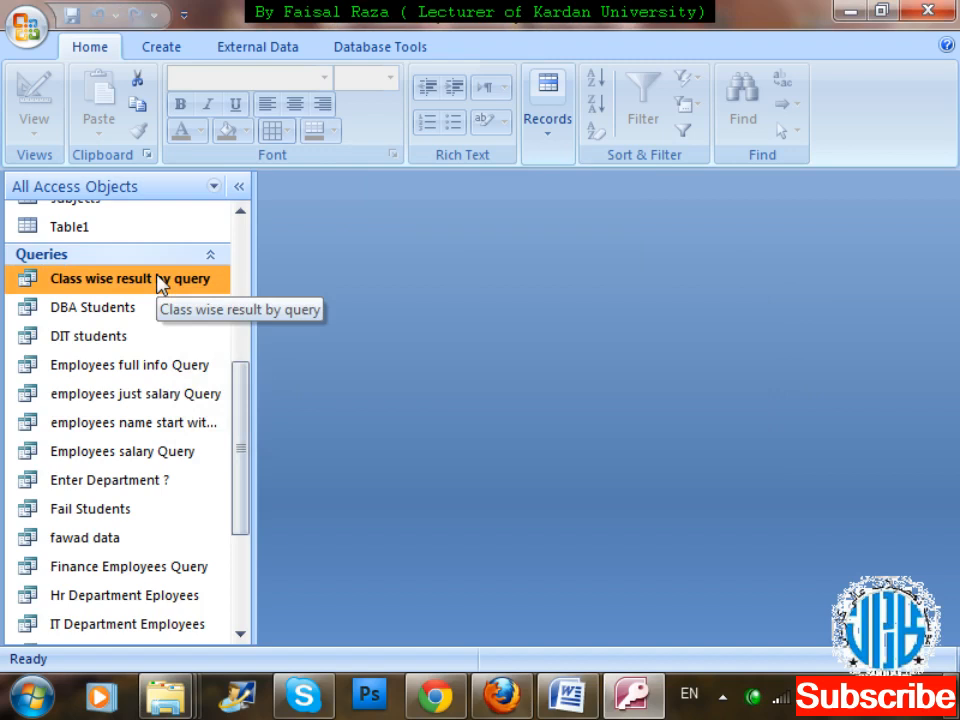
Open Class wise result by query in Design view and clear the Morning field's criterion.
right_click(157, 283)
key("Down")
key("Down")
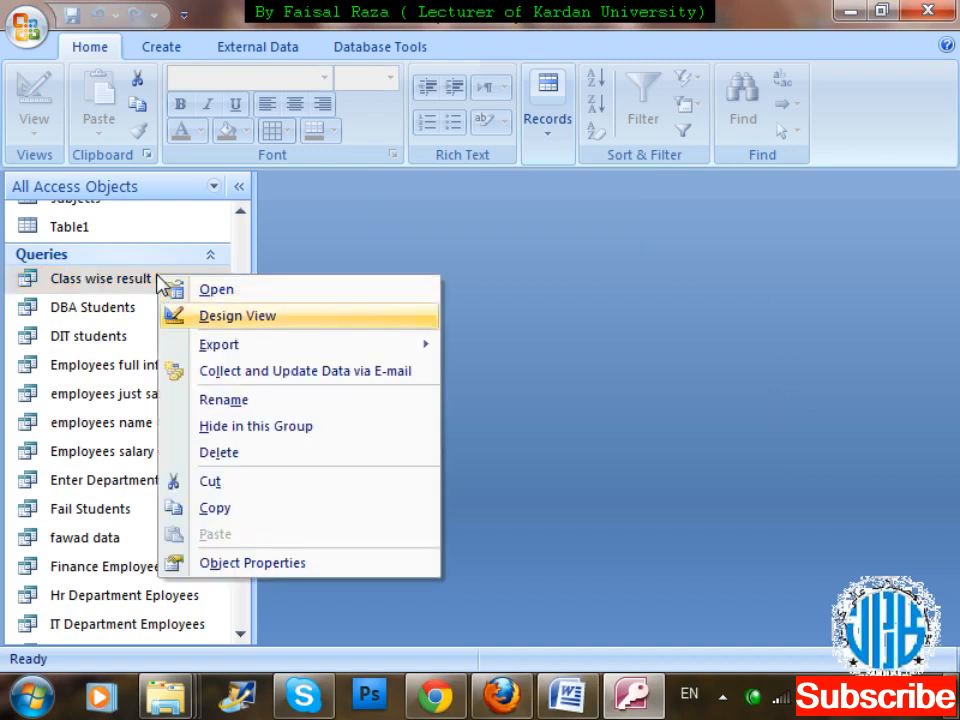
key("Return")
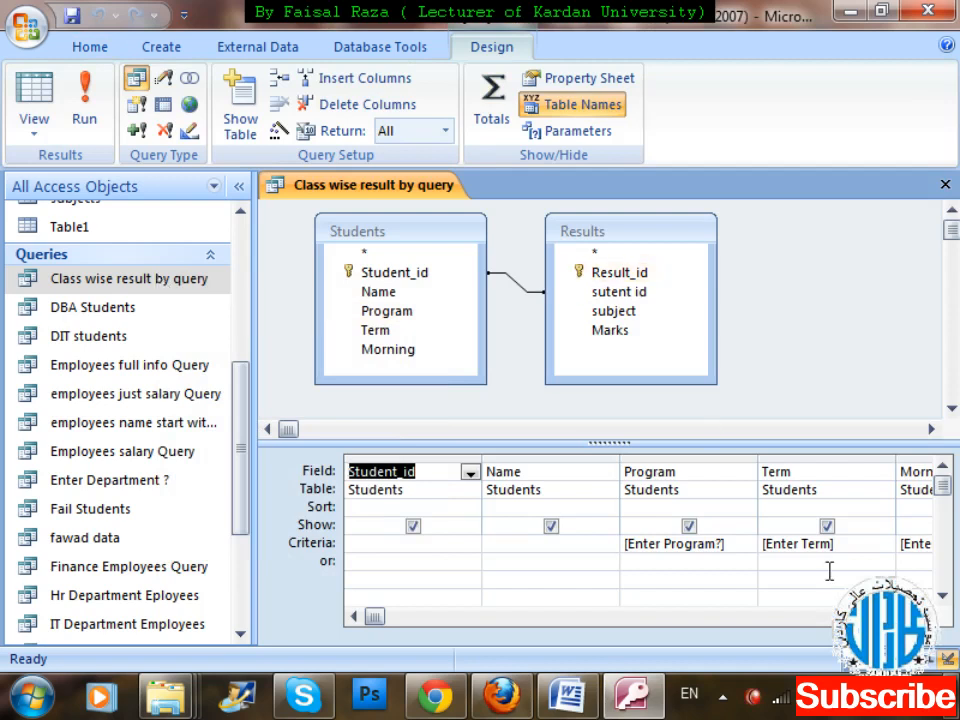
left_click(910, 542)
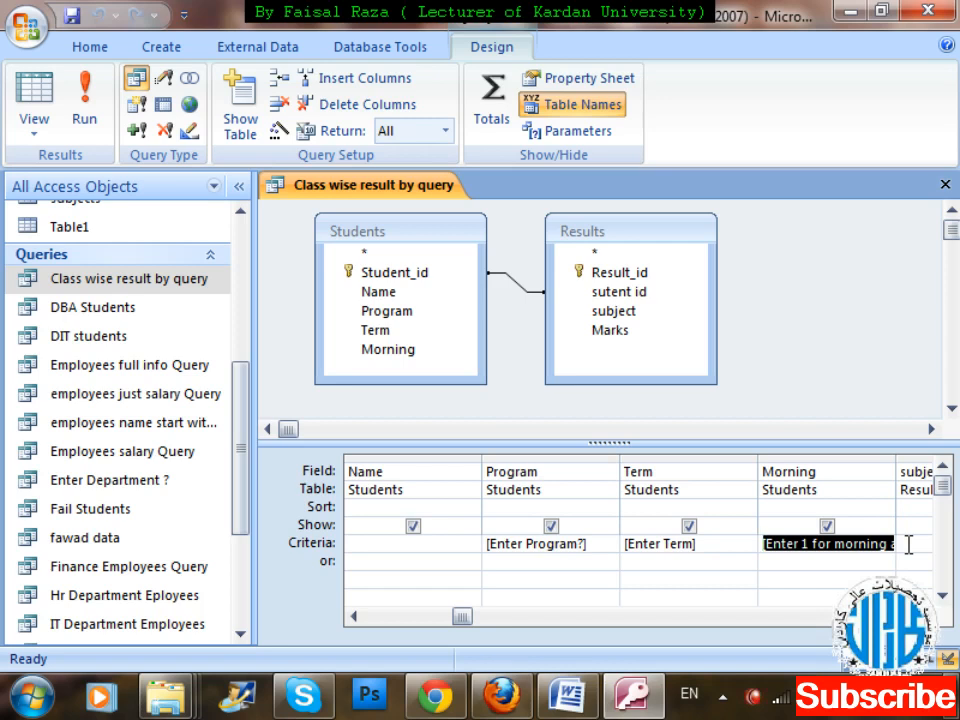
scroll(906, 542, "right", 1)
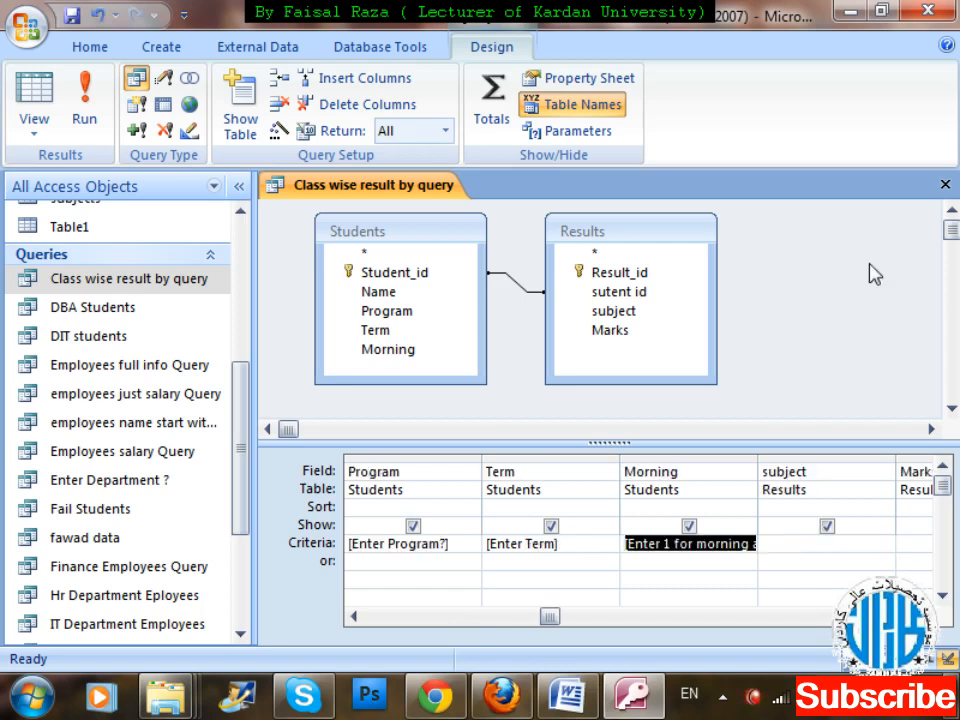
key("Delete")
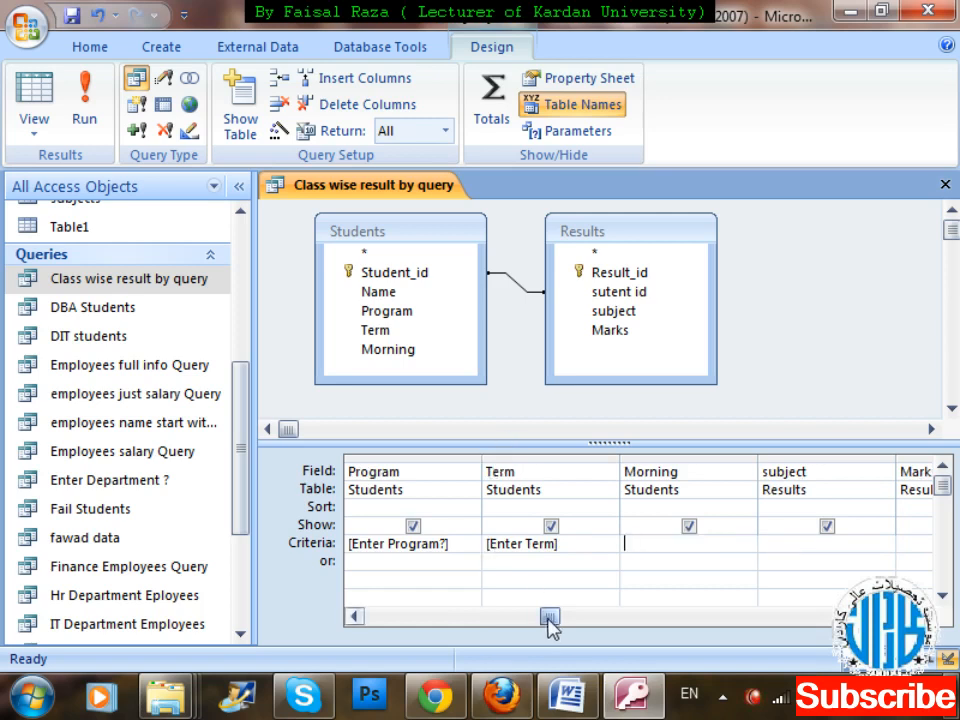
Look over the query's field columns and close the query without saving its design changes.
left_click_drag(551, 620, 482, 626)
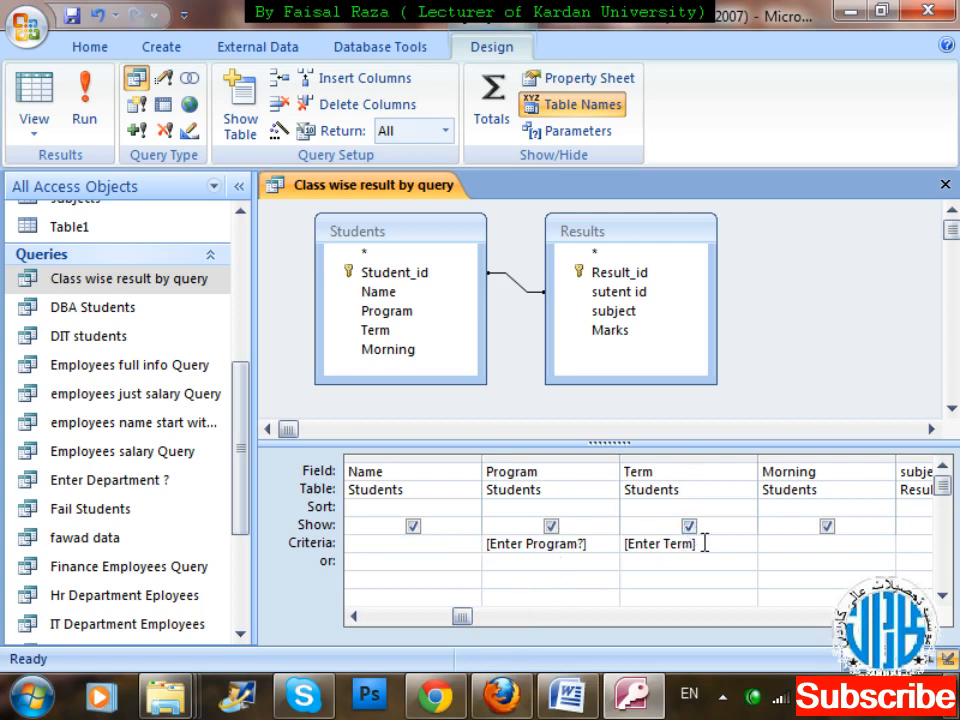
left_click(922, 616)
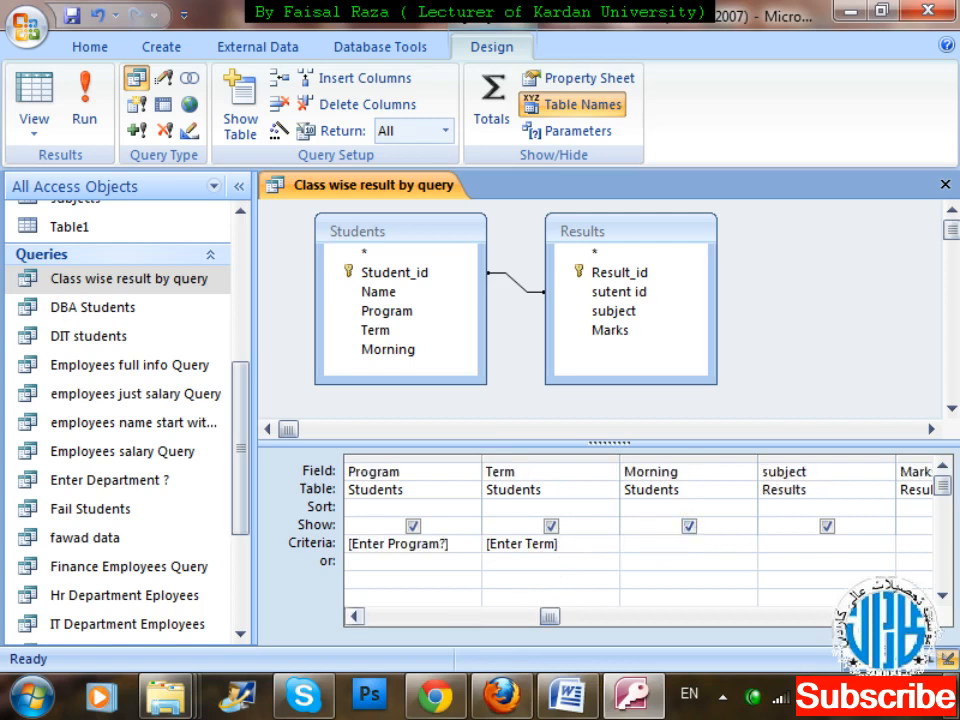
left_click(922, 616)
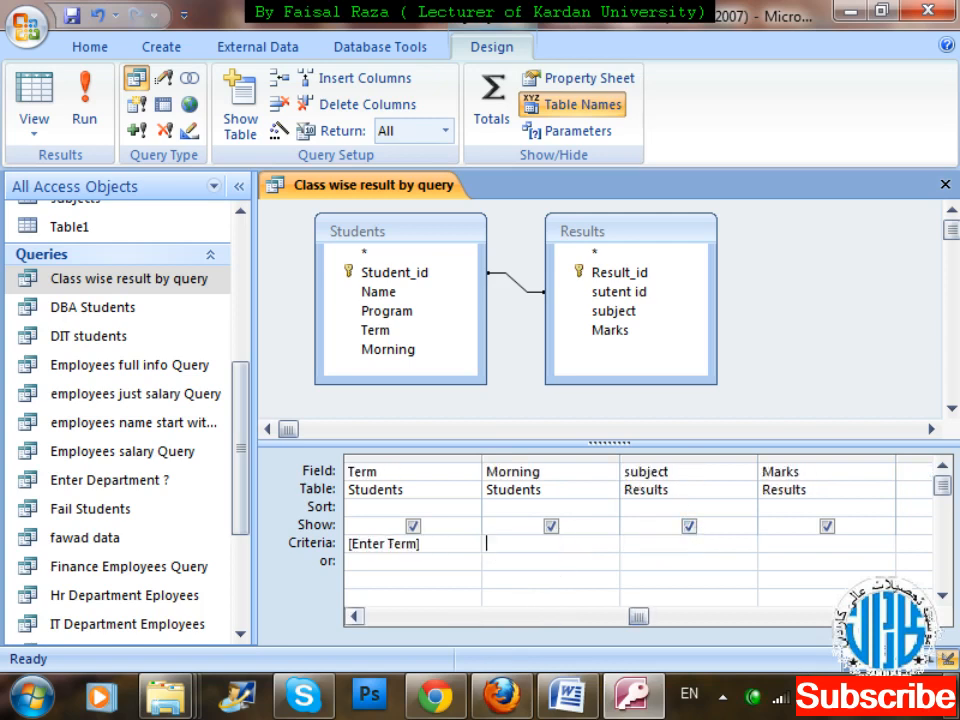
left_click(350, 617)
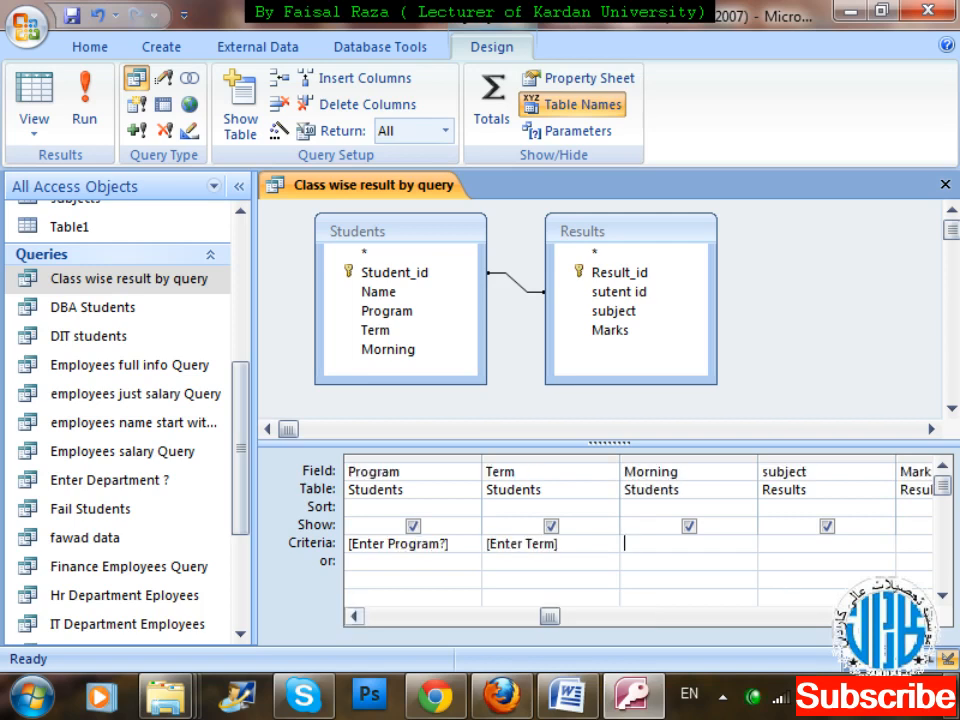
left_click(923, 617)
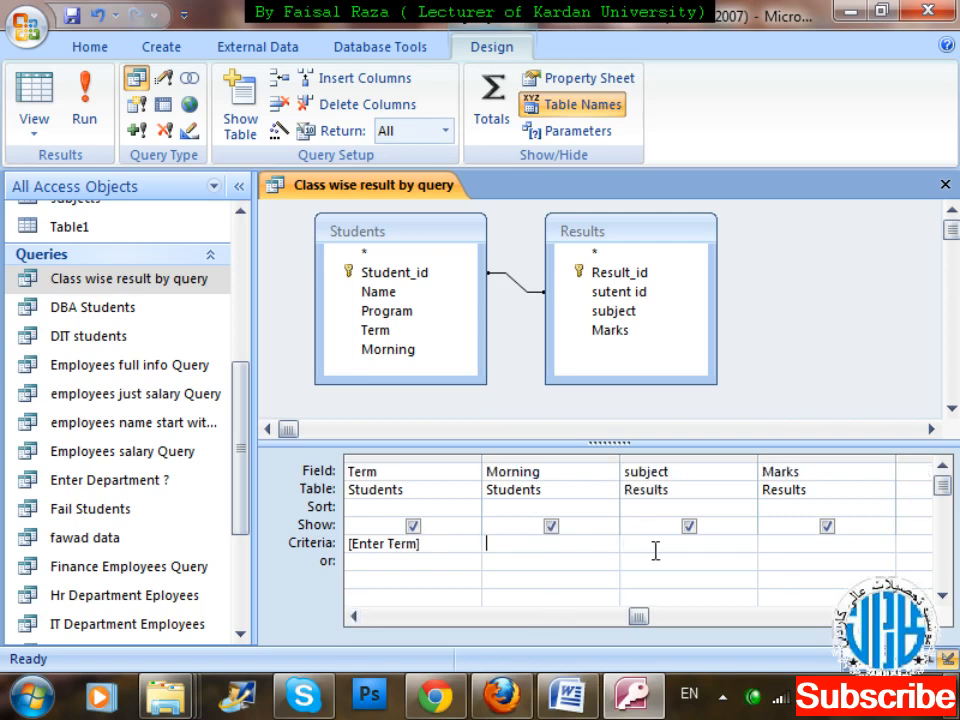
key("ctrl+w")
key("Tab")
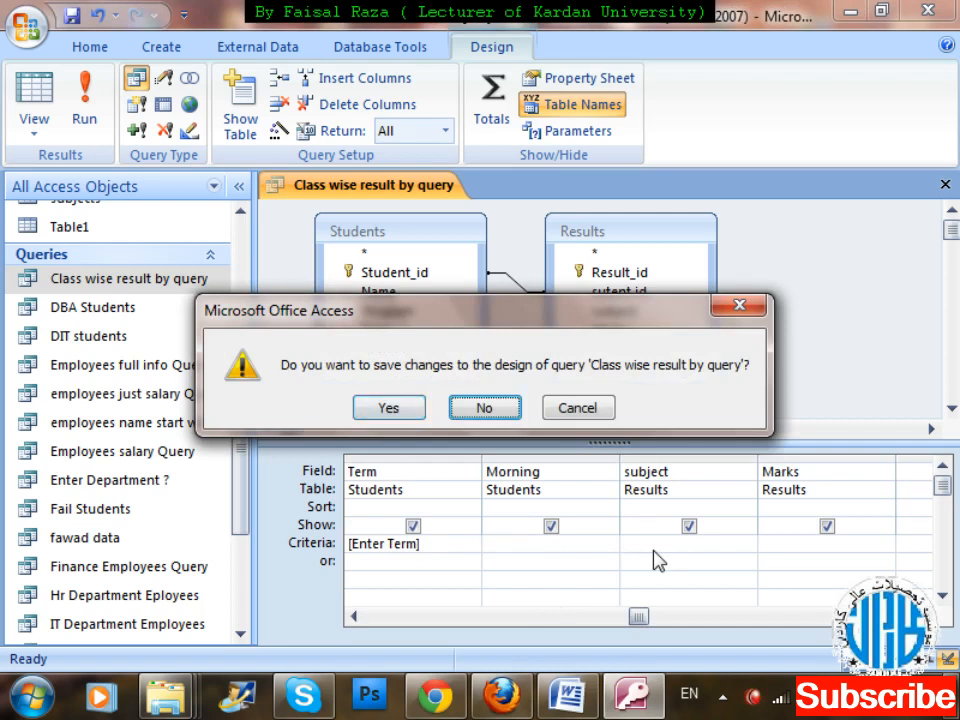
key("Return")
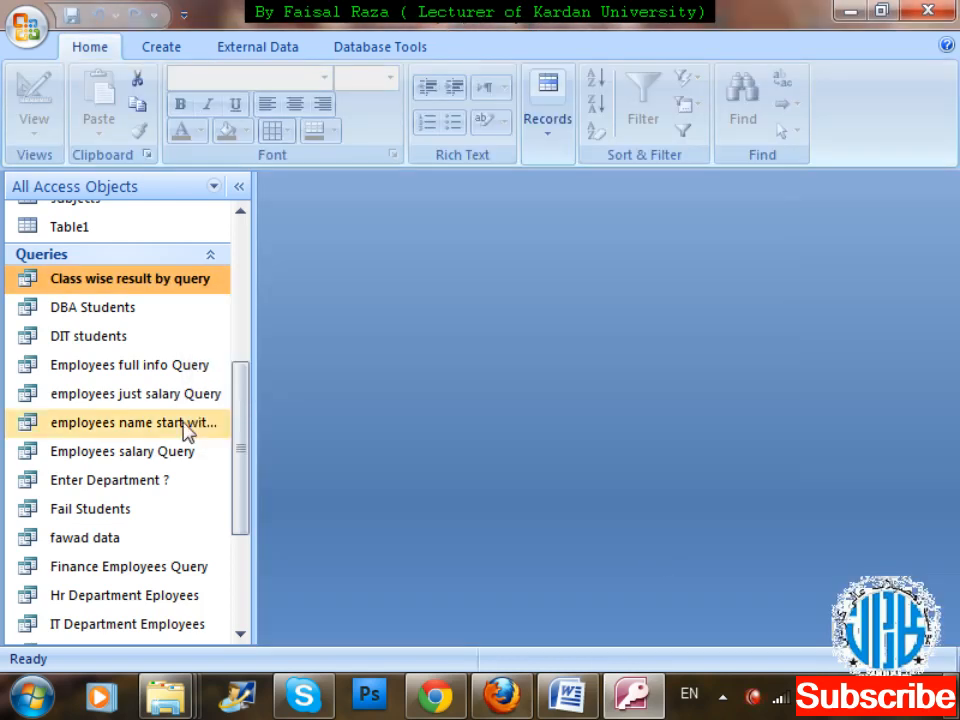
Create a new query in Design view and add the Employees table to it.
left_click_drag(242, 426, 240, 262)
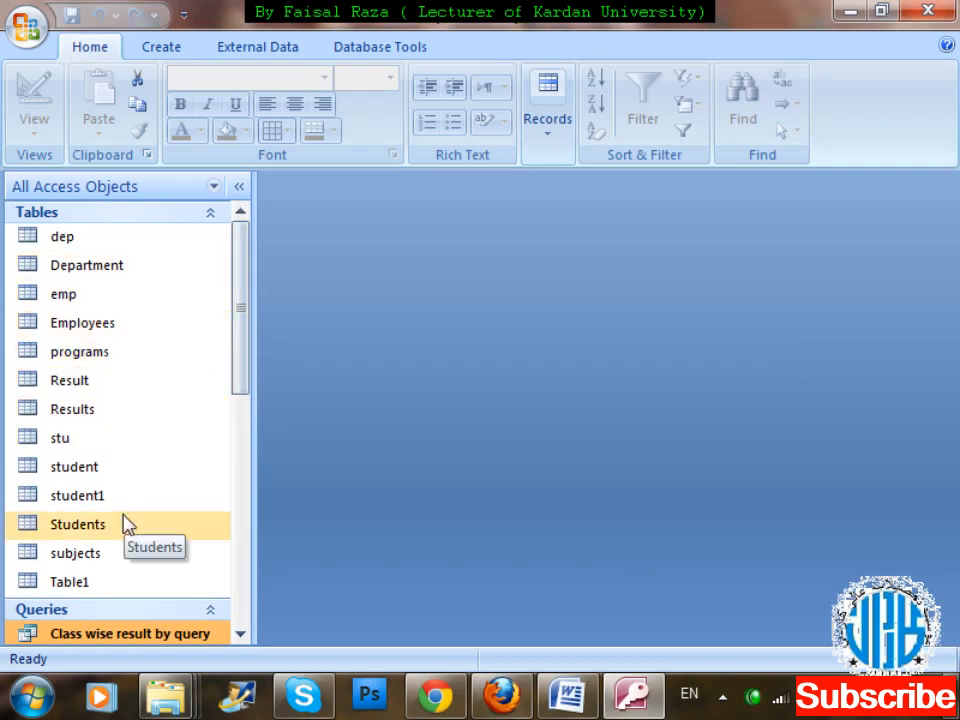
left_click(165, 48)
left_click(858, 112)
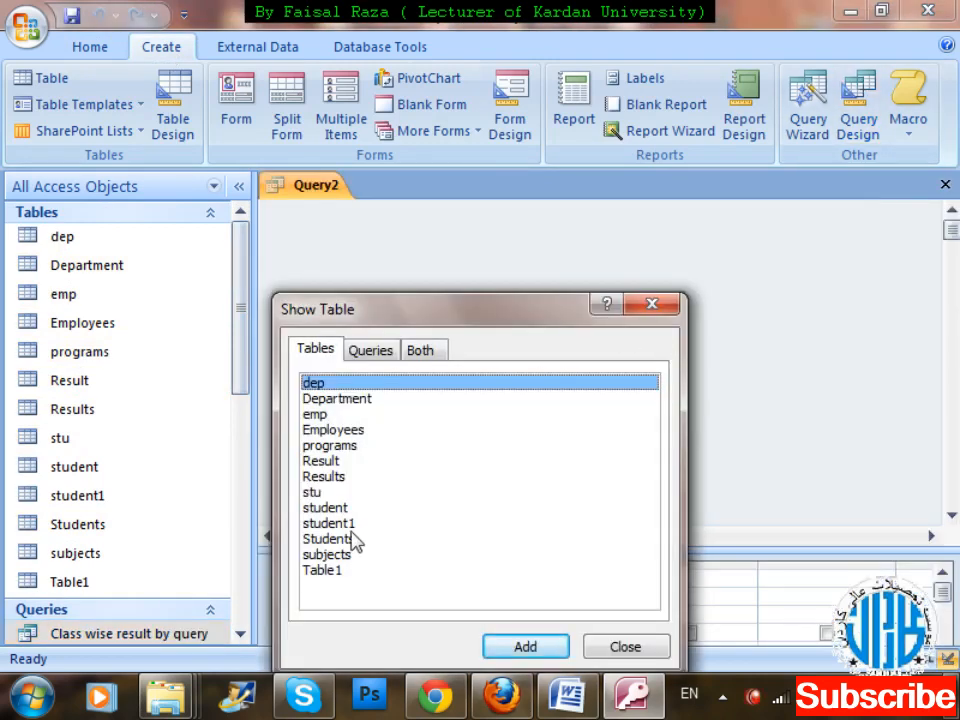
left_click(362, 432)
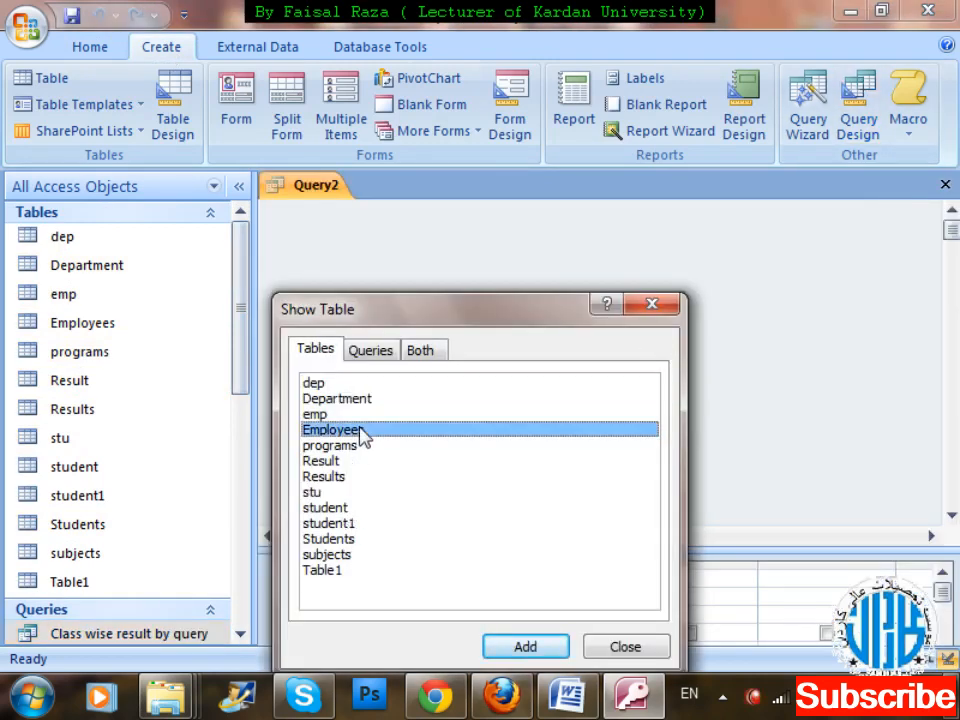
double_click(362, 432)
left_click(628, 647)
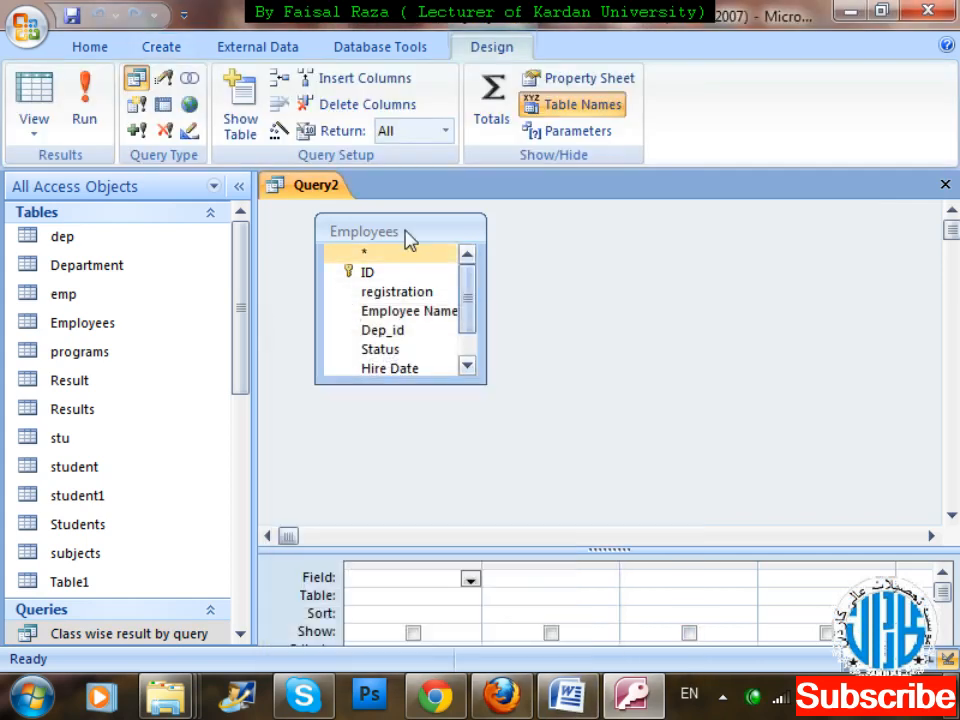
Add all fields of the Employees table to the query grid and enlarge the grid area.
double_click(408, 236)
left_click_drag(403, 274, 433, 579)
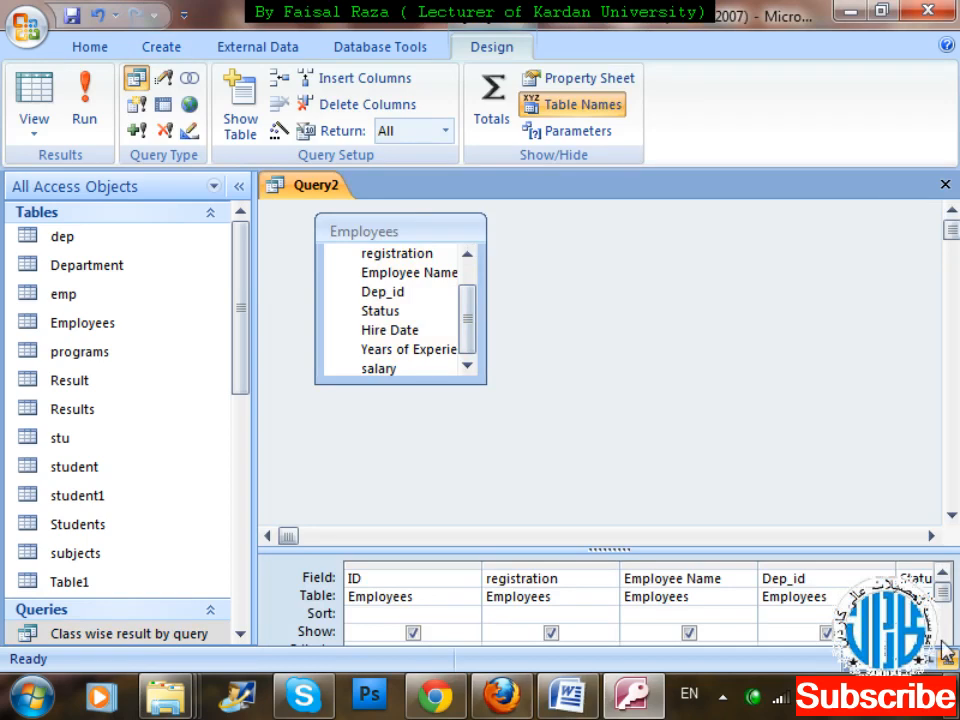
left_click_drag(789, 551, 778, 436)
Start the salary field's criterion as >[] and open it in the Zoom editor.
left_click(924, 626)
left_click(924, 626)
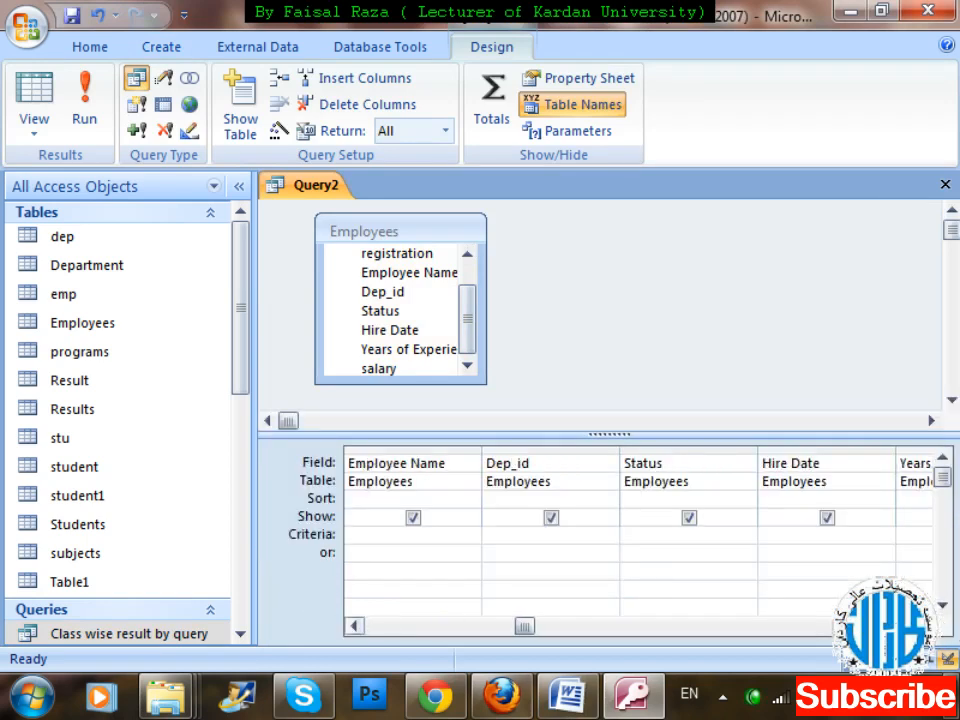
left_click(924, 626)
left_click(924, 626)
left_click(789, 533)
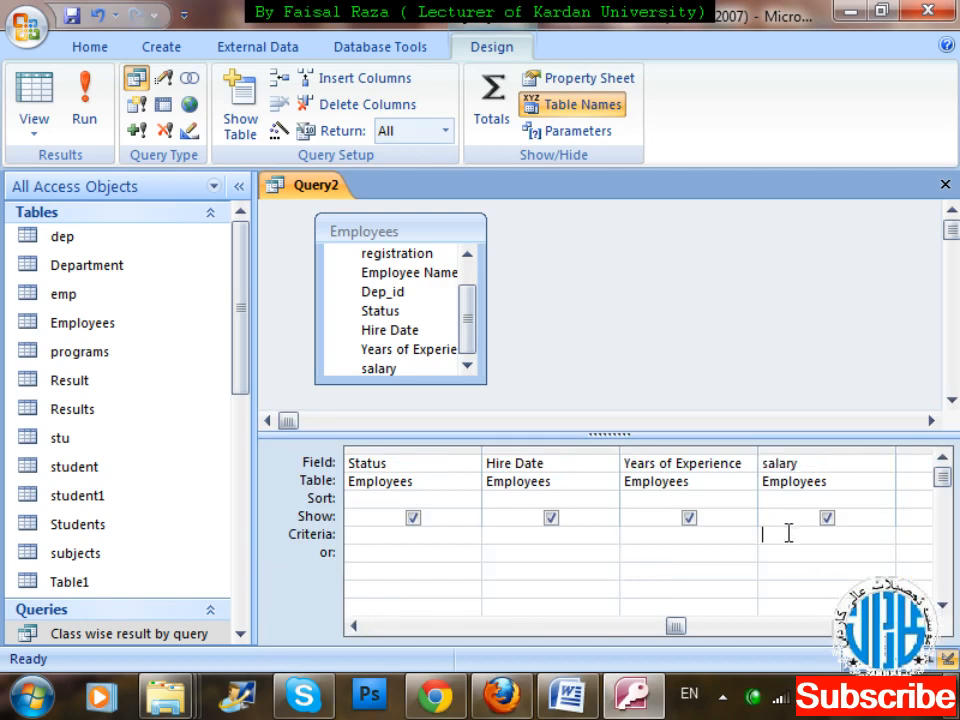
type(">0")
right_click(788, 535)
key("z")
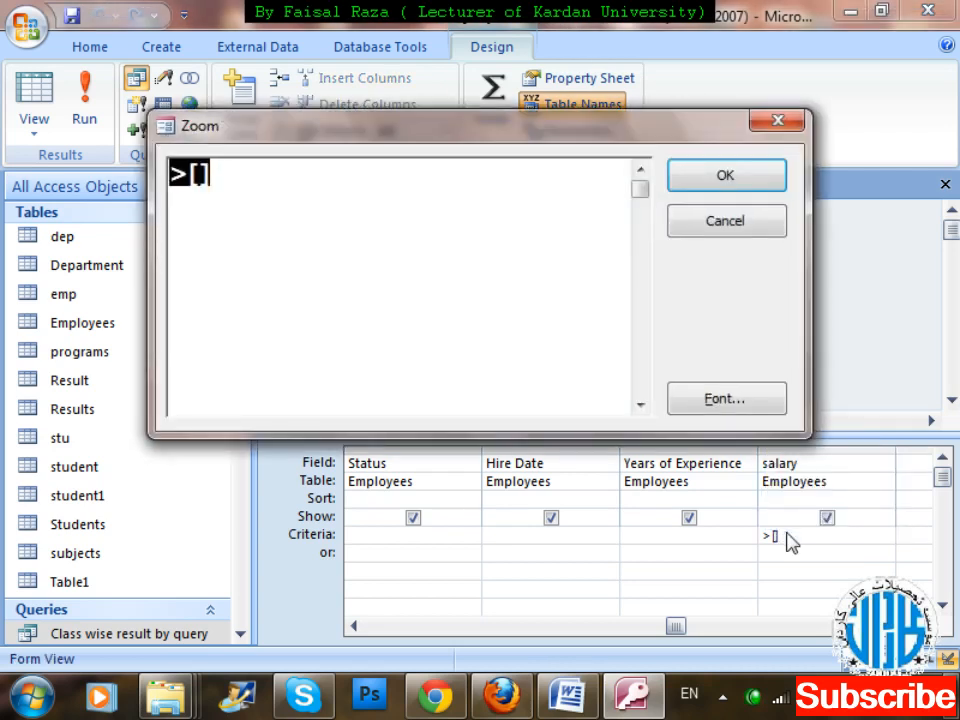
Complete the salary criterion as >[Enter value so that the salary will show greater then that] and accept it.
left_click(200, 175)
key("Caps_Lock")
type("eNT")
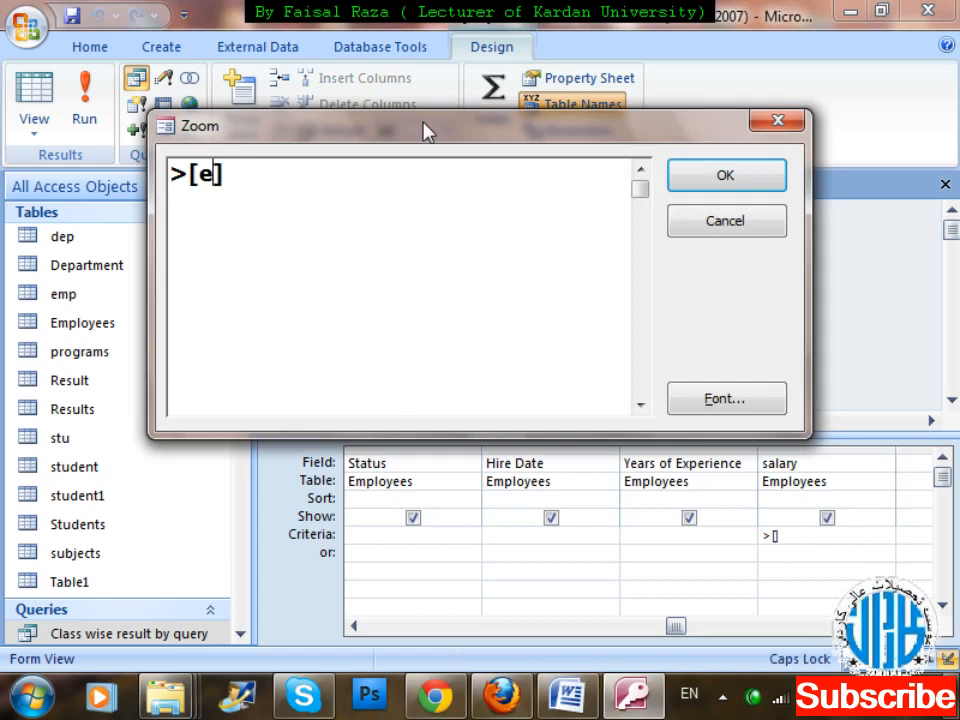
type("E")
key("BackSpace")
key("BackSpace")
key("BackSpace")
key("BackSpace")
type("Enter ")
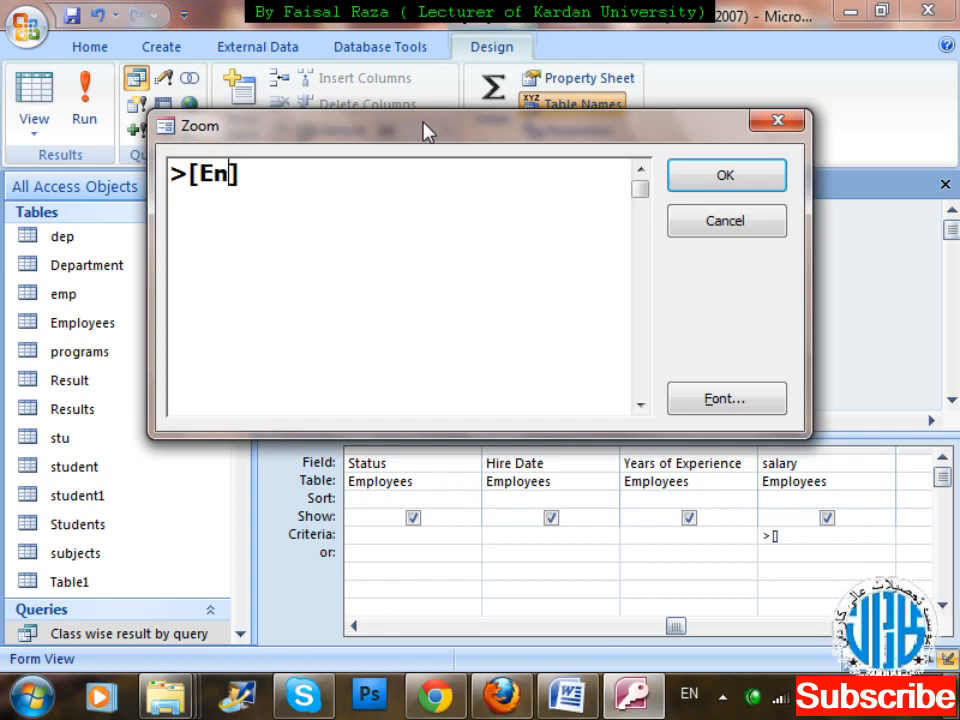
type("valye")
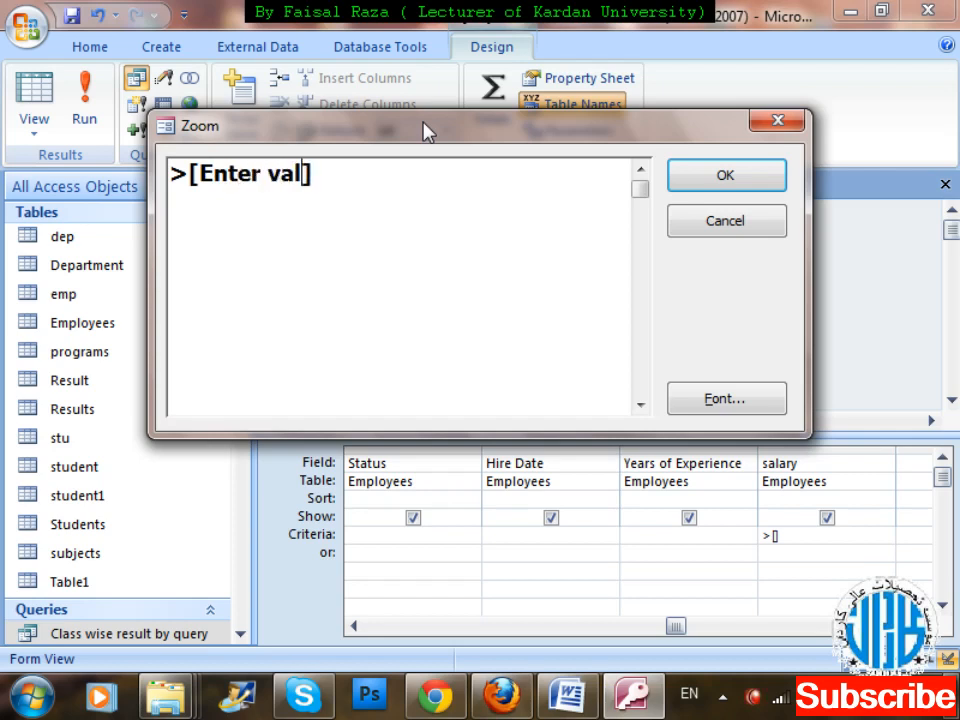
key("BackSpace")
key("BackSpace")
key("BackSpace")
type("ue so that ")
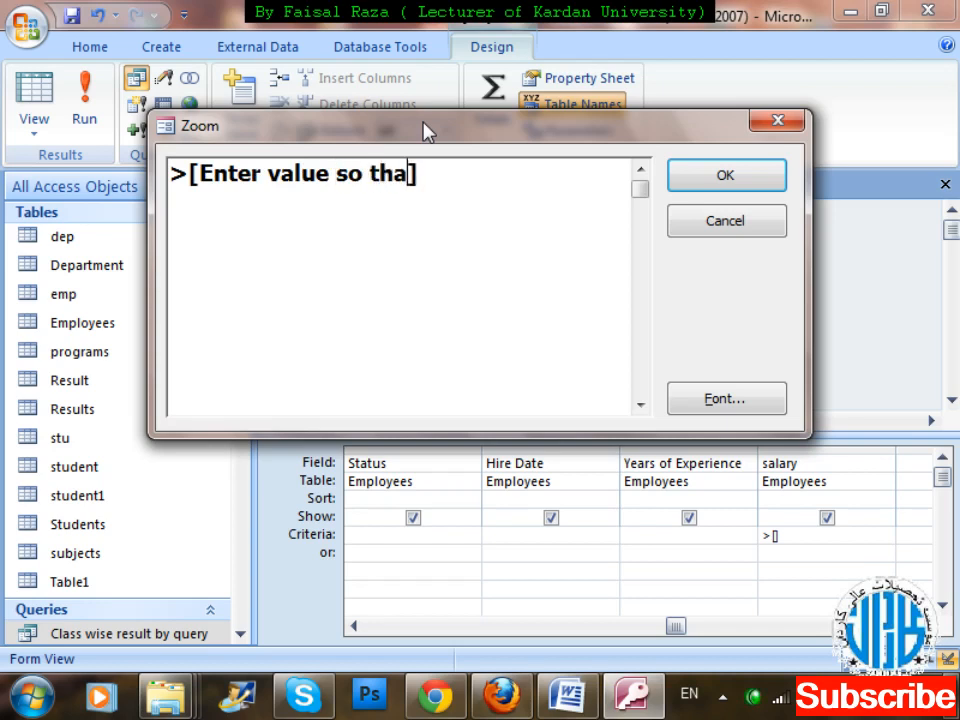
type("the salart")
key("BackSpace")
type("y will ")
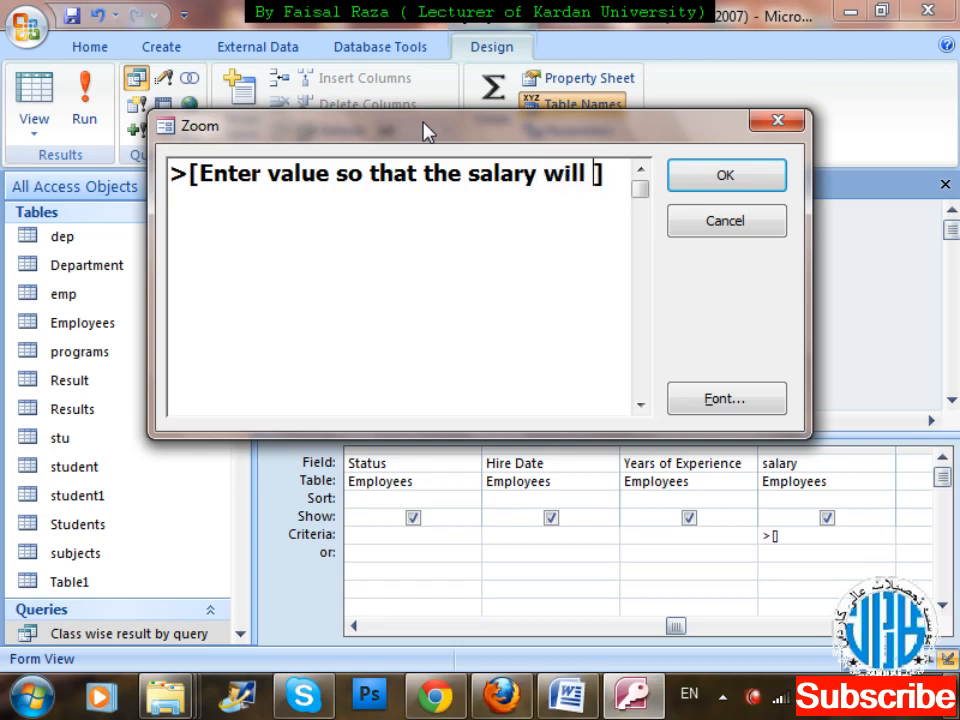
type("skhow")
key("BackSpace")
key("BackSpace")
key("BackSpace")
key("BackSpace")
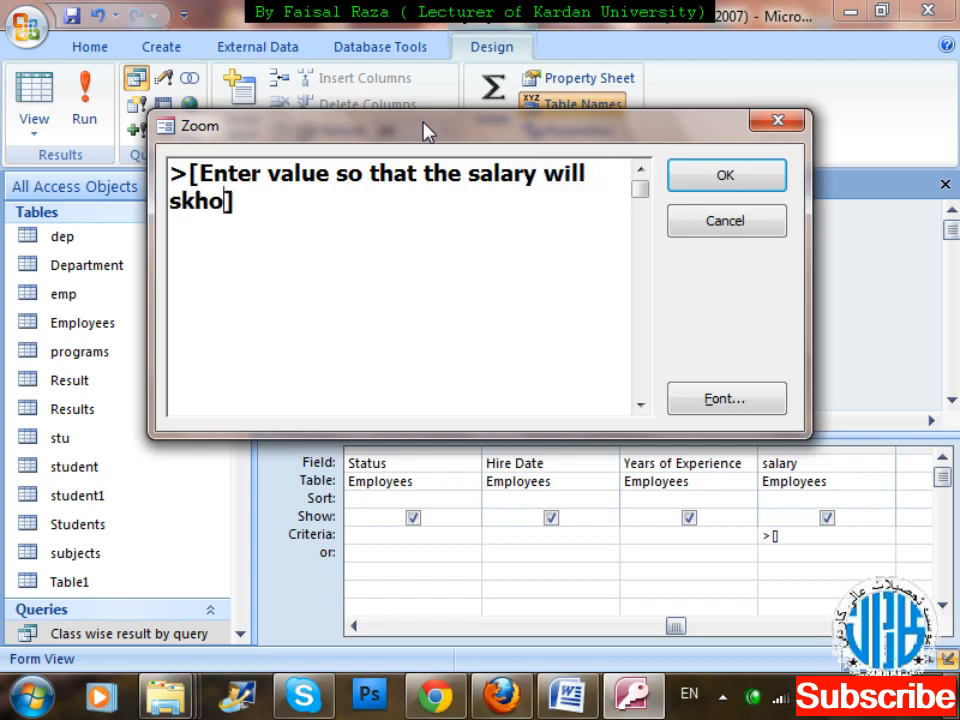
key("BackSpace")
type("how g")
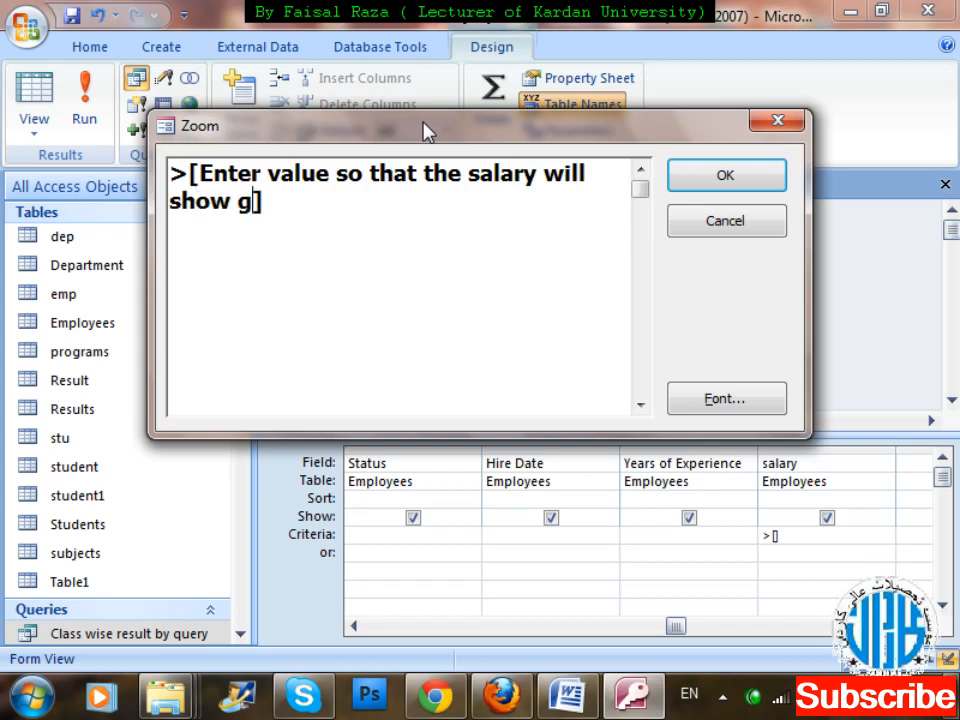
type("reater ")
type("then ")
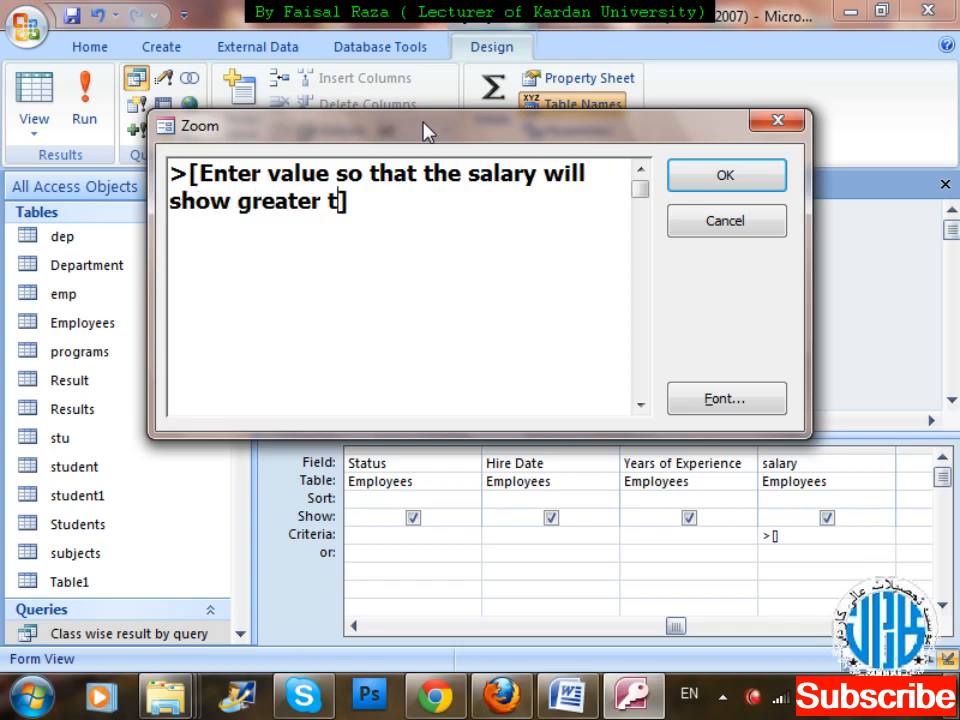
type("that")
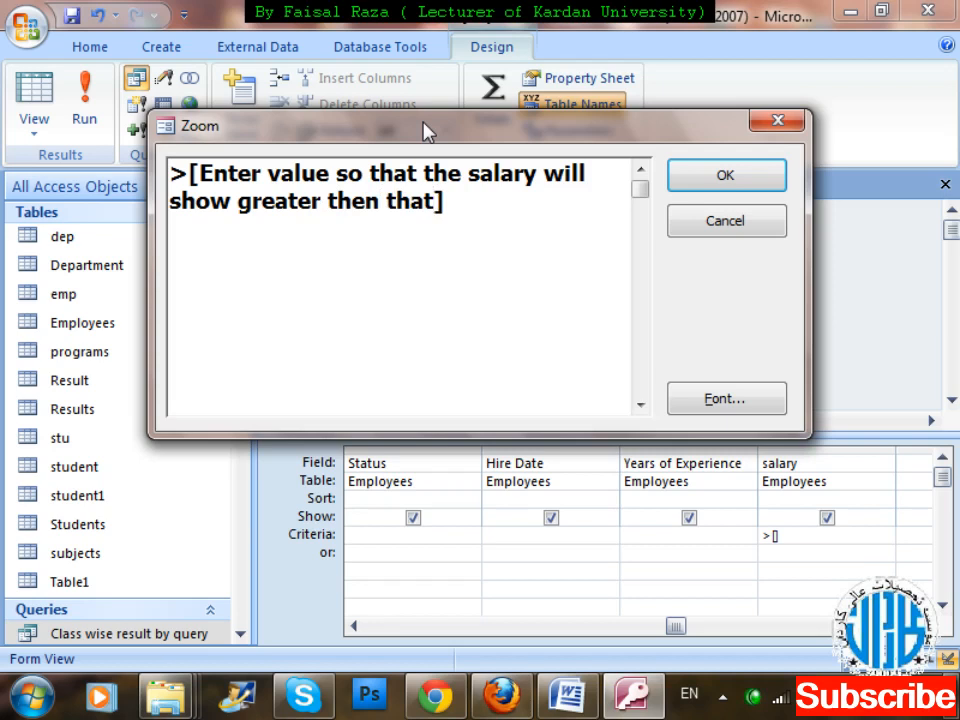
left_click(776, 186)
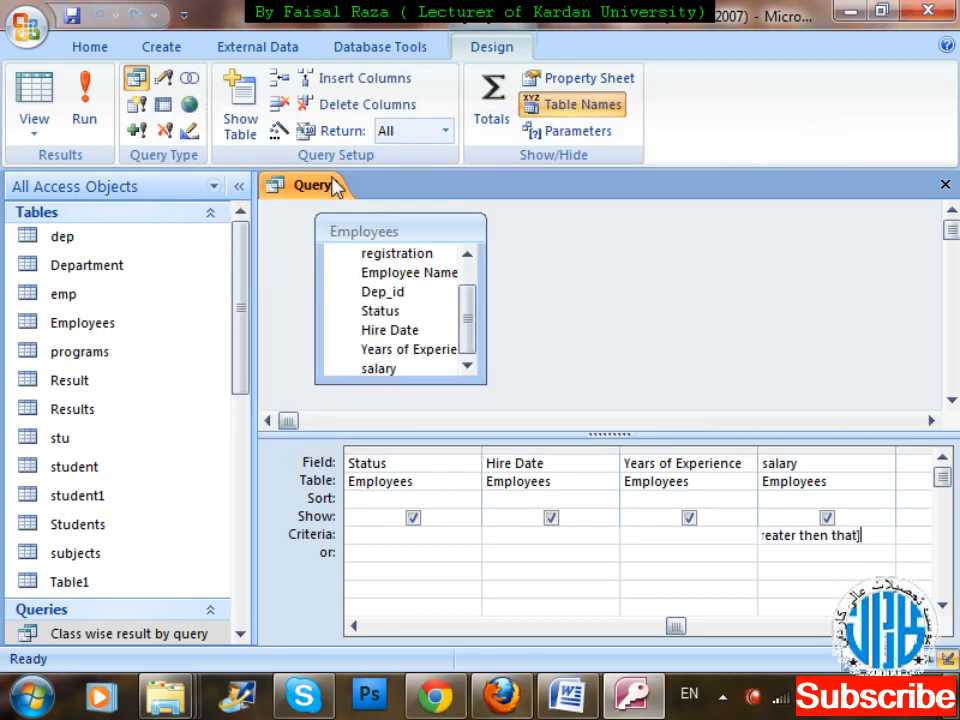
Run the query with 25000 as the salary parameter value.
left_click(66, 122)
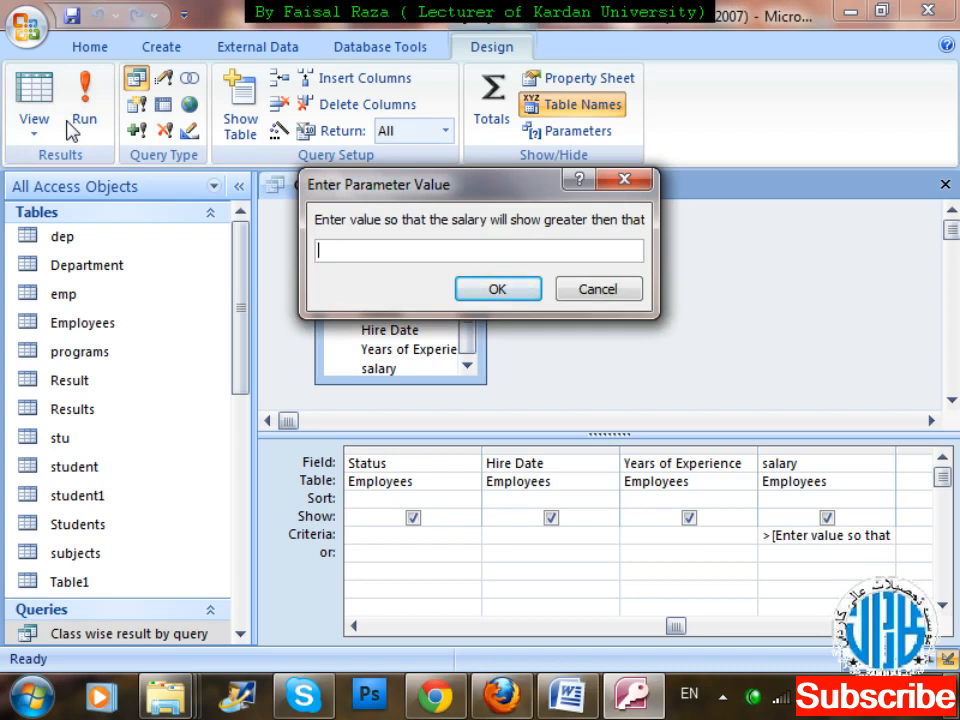
key("Num_Lock")
type("25000")
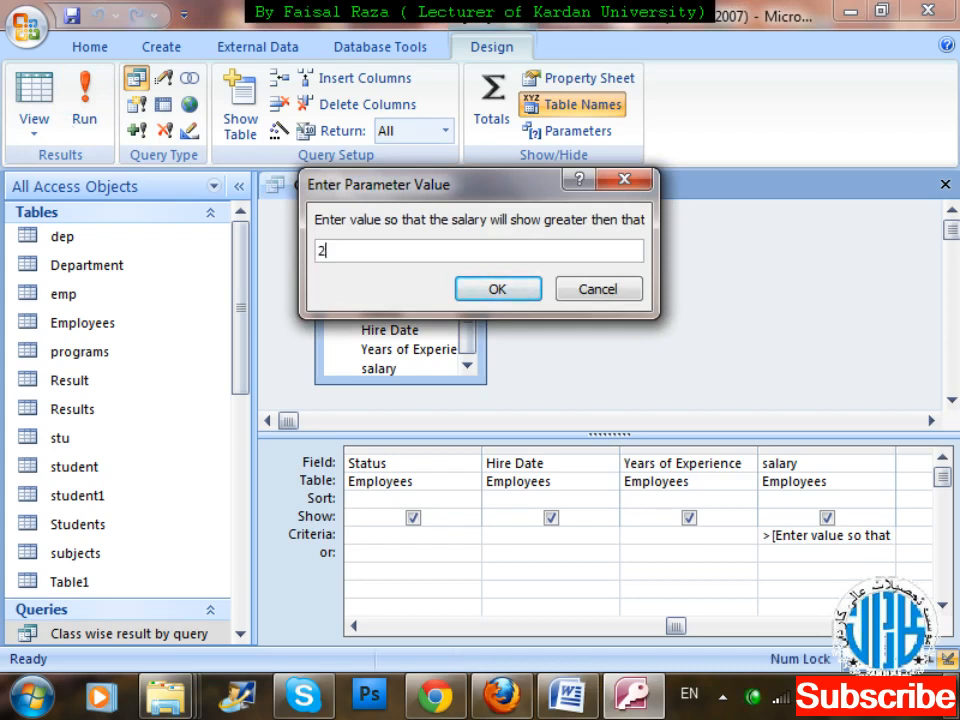
key("Return")
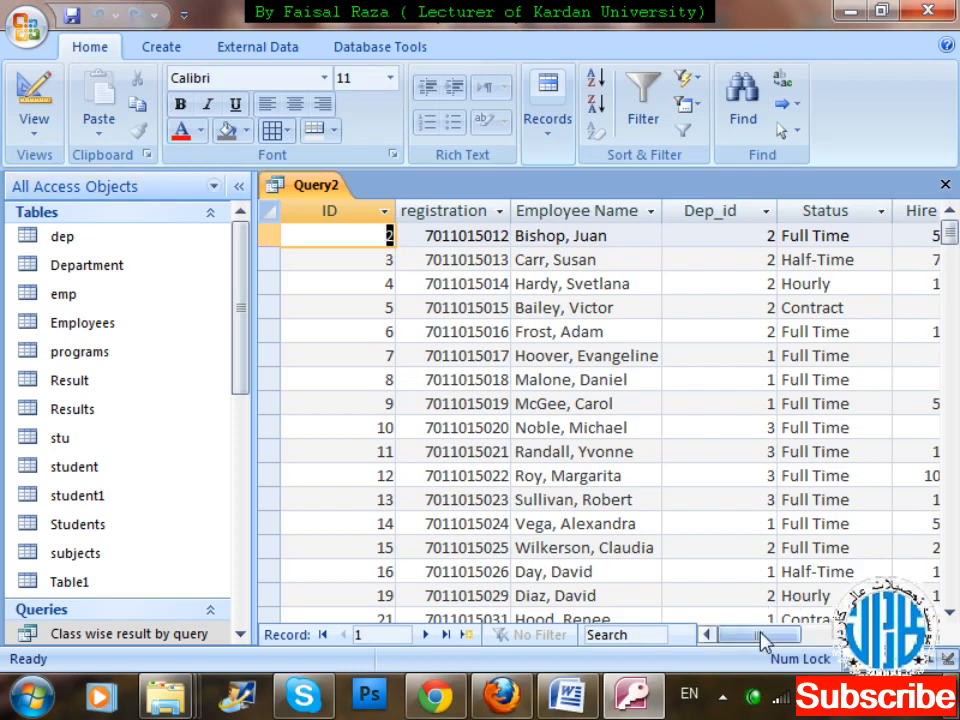
Look through the salary column of the query results to check the values against the entered minimum.
left_click_drag(761, 636, 850, 635)
left_click(950, 436)
left_click(950, 436)
left_click(950, 436)
left_click(950, 436)
left_click(950, 436)
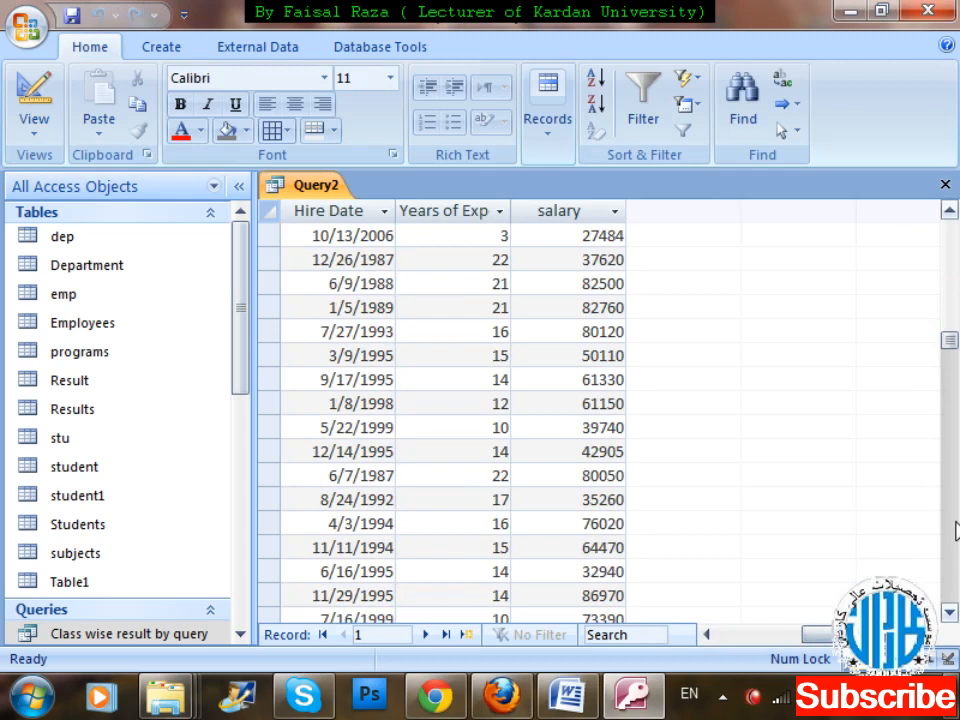
left_click(950, 436)
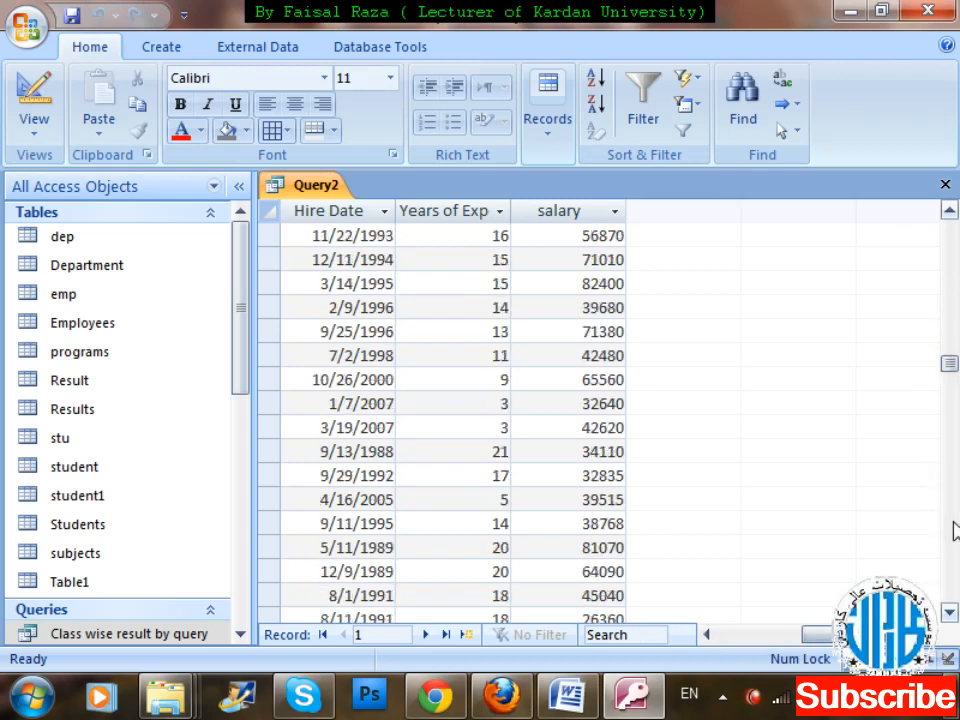
left_click(955, 300)
left_click(955, 300)
left_click(955, 268)
left_click(952, 250)
left_click(952, 220)
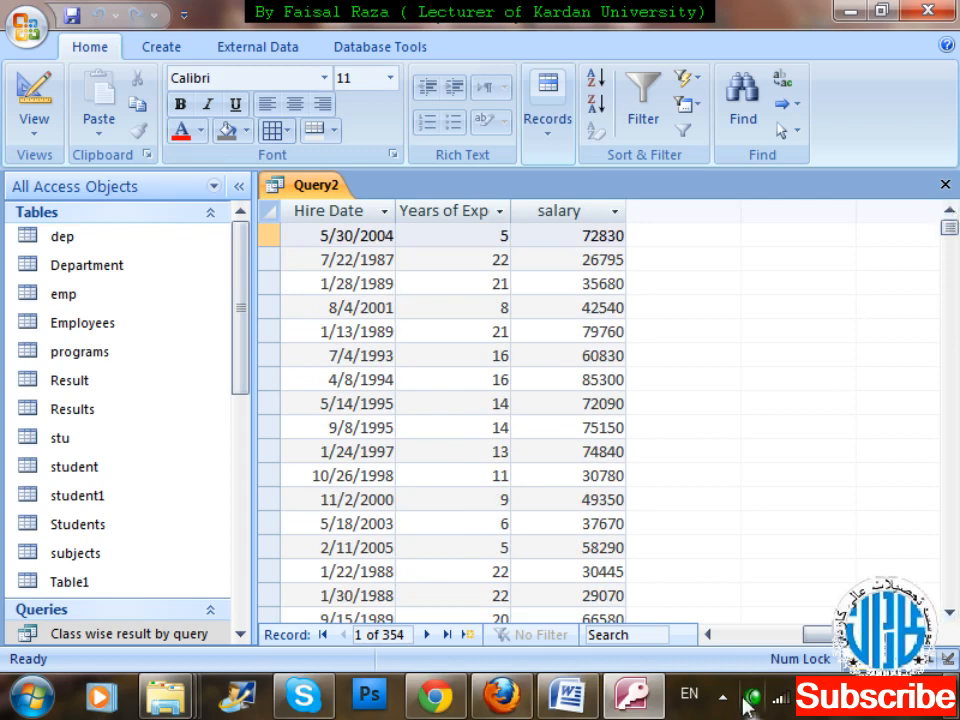
key("Num_Lock")
left_click(159, 50)
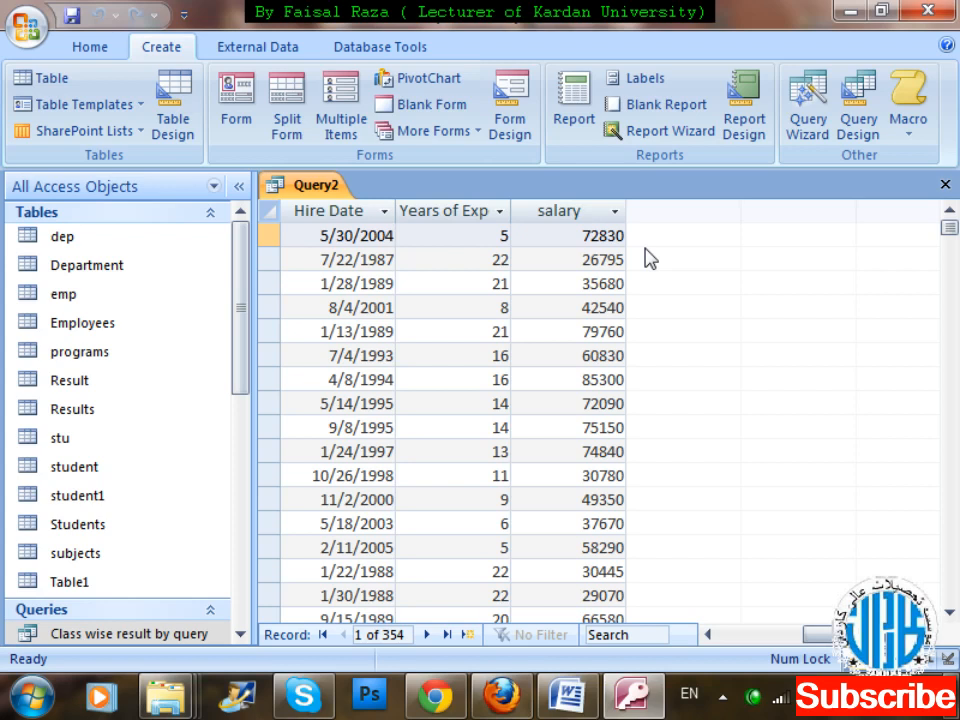
right_click(754, 706)
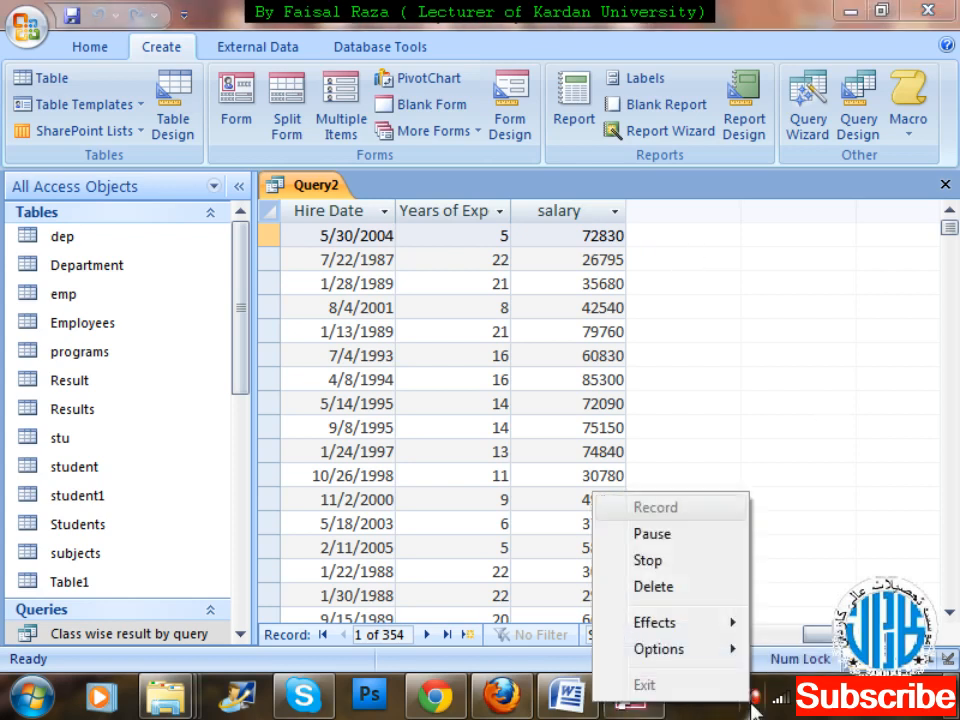
left_click(647, 559)
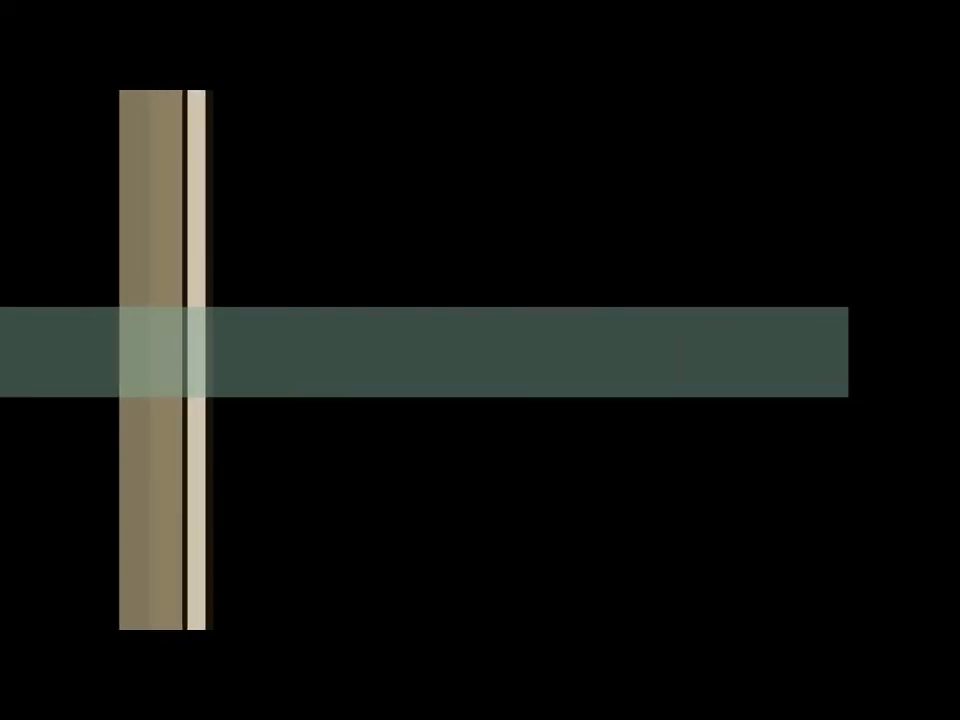